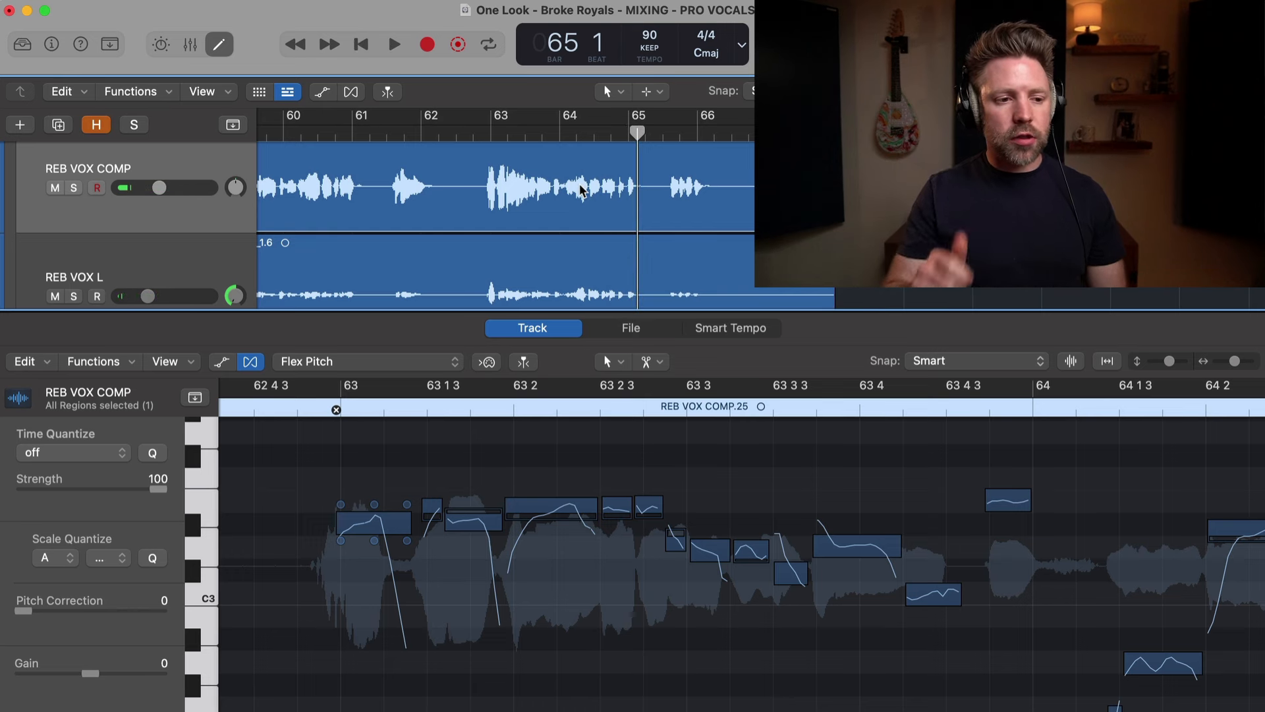
Solo the REB VOX COMP track and snap the six notes from bar 63 up to 63 3 to their exact pitches
{"action": "key", "text": "s"}
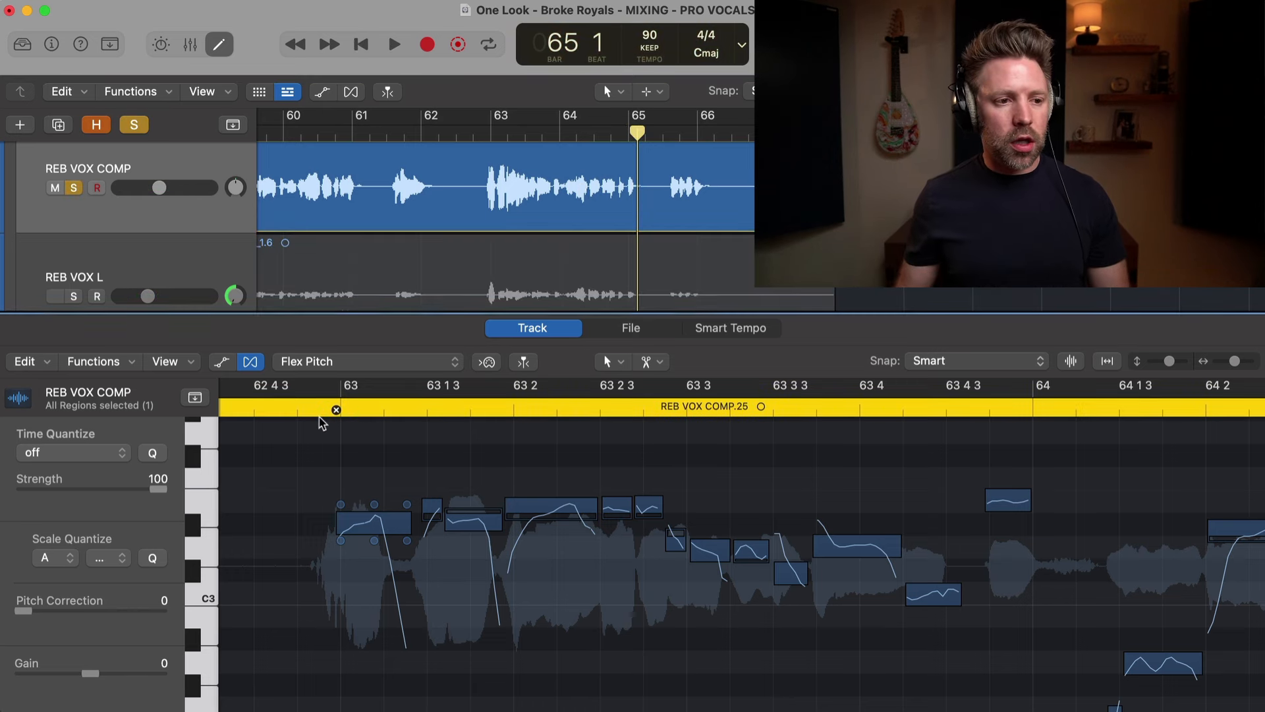
{"action": "left_click", "coordinate": [319, 409]}
{"action": "left_click_drag", "start_coordinate": [293, 492], "coordinate": [645, 556]}
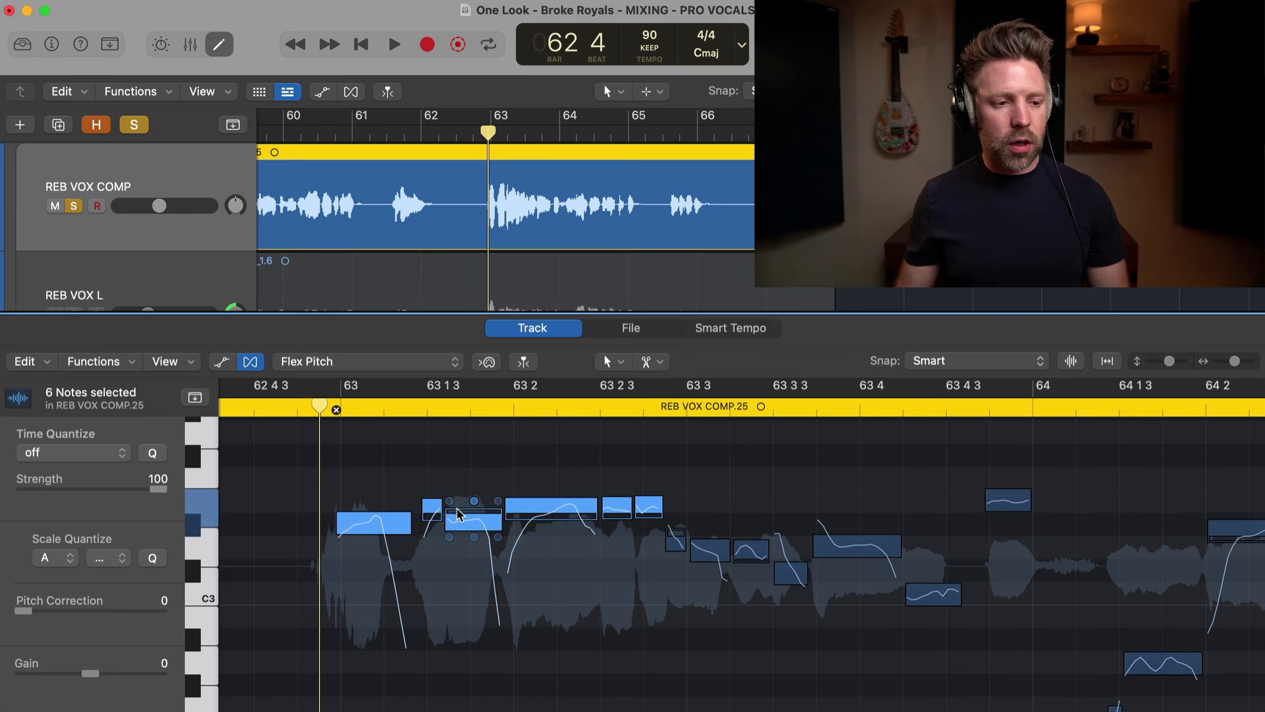
{"action": "double_click", "coordinate": [536, 507]}
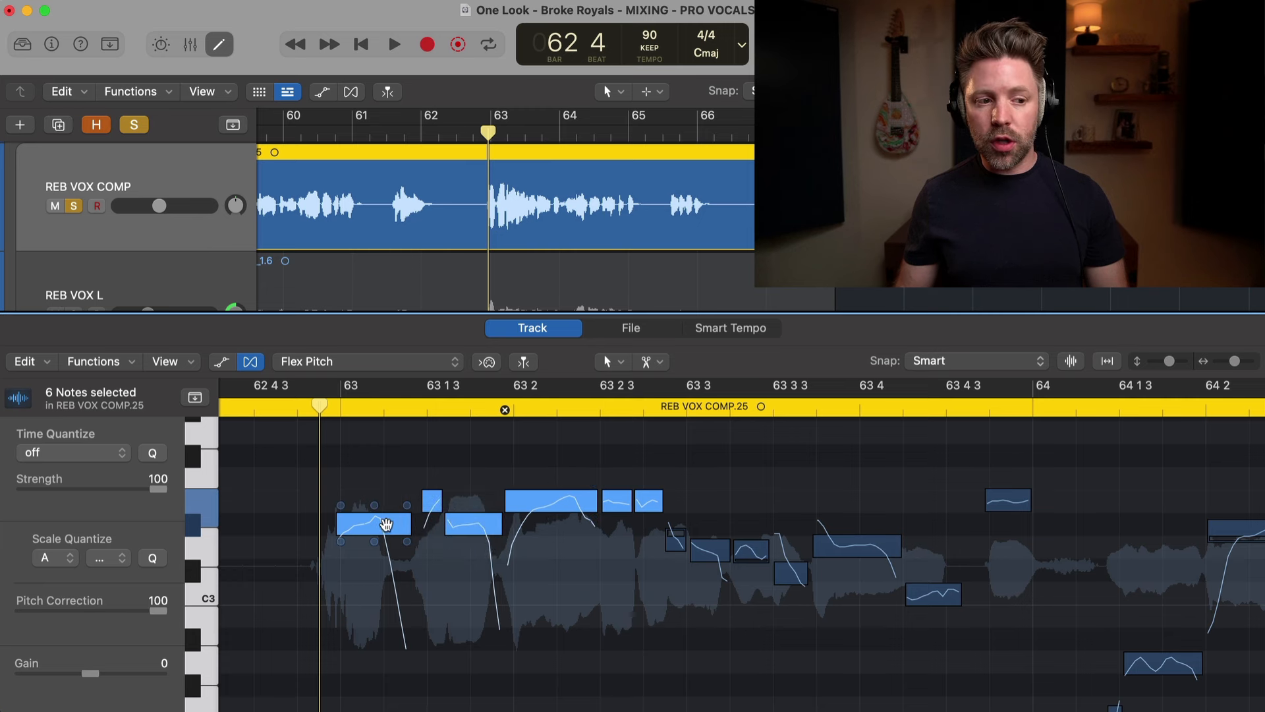
Raise the notes starting at 63 and just after 63 1 3 by one semitone, and audition the phrase unsoloed in the mix
{"action": "left_click", "coordinate": [404, 562]}
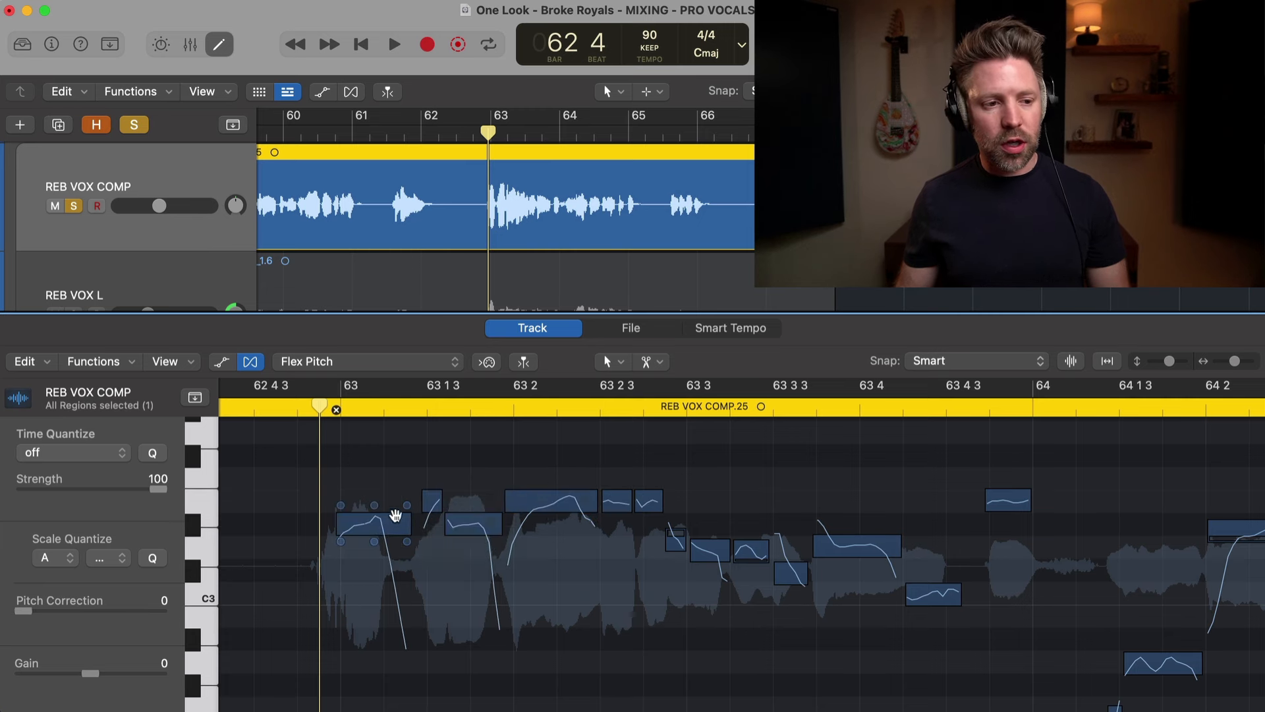
{"action": "left_click_drag", "start_coordinate": [385, 522], "coordinate": [386, 499]}
{"action": "left_click_drag", "start_coordinate": [469, 529], "coordinate": [469, 505]}
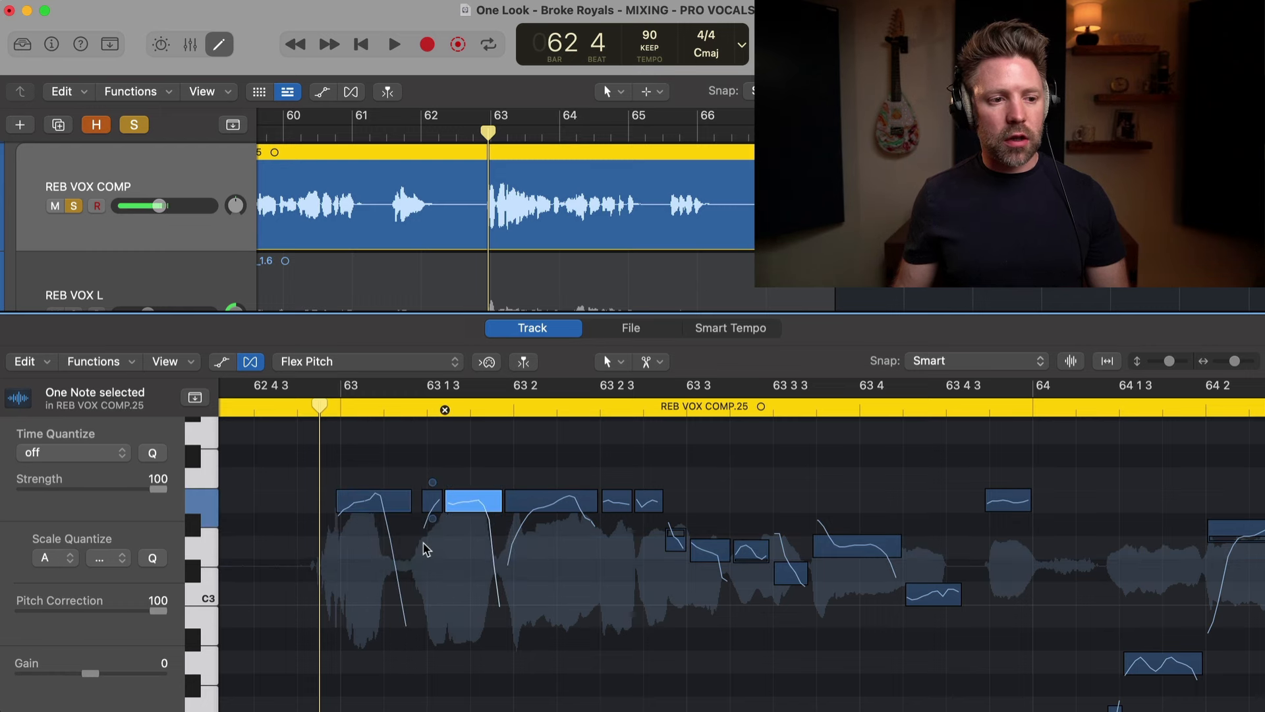
{"action": "key", "text": "s"}
{"action": "key", "text": "space"}
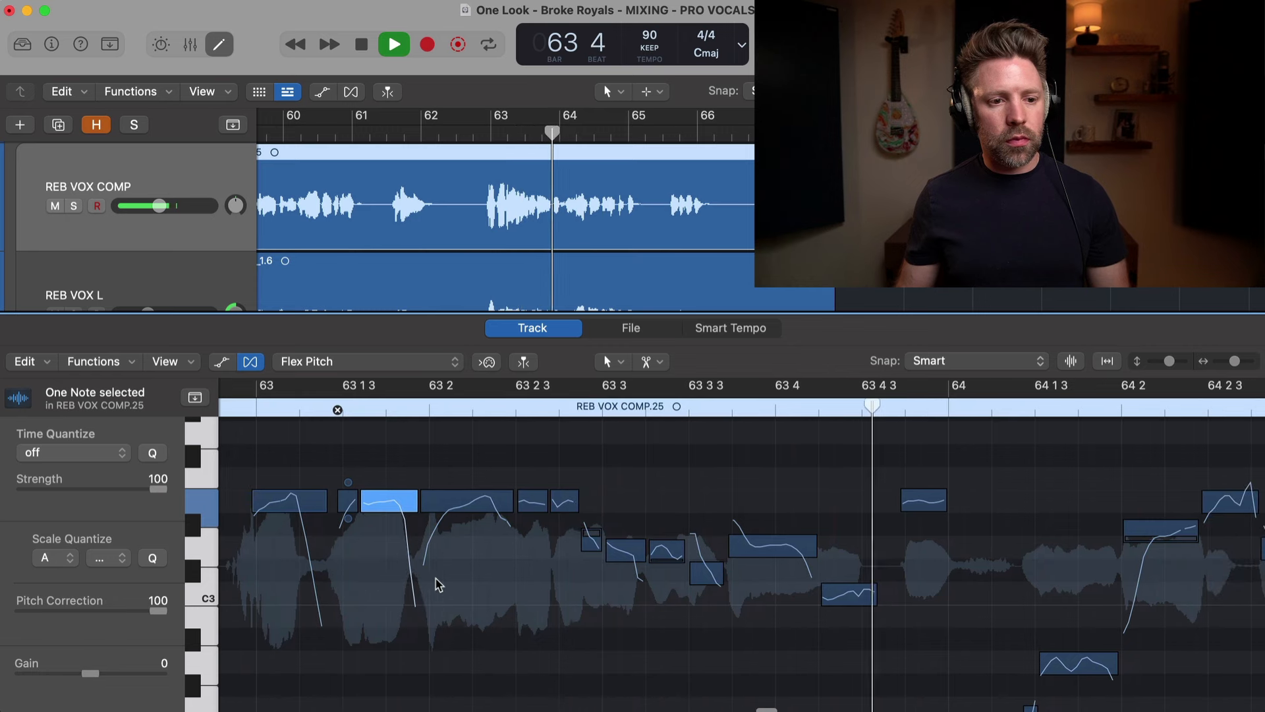
{"action": "key", "text": "space"}
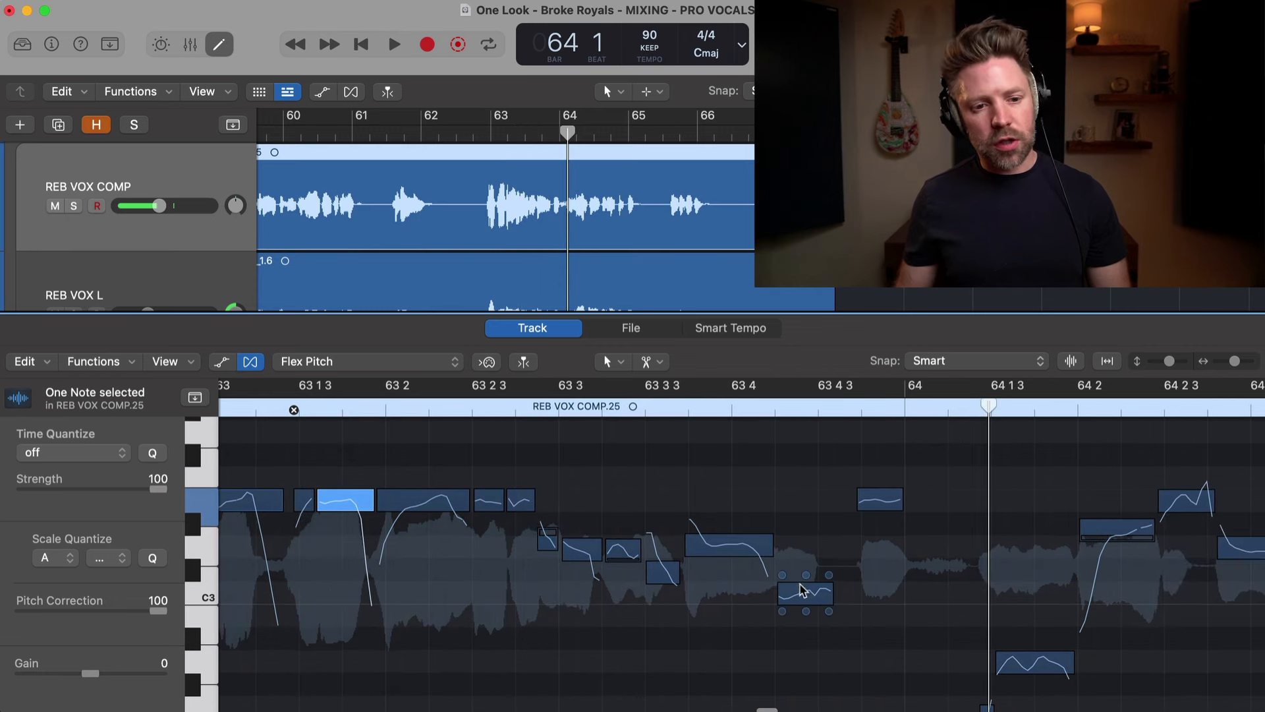
Solo the comp vocal and listen to the notes starting at 64 2
{"action": "scroll", "coordinate": [705, 594], "scroll_direction": "right", "scroll_amount": 6}
{"action": "scroll", "coordinate": [705, 580], "scroll_direction": "right", "scroll_amount": 3}
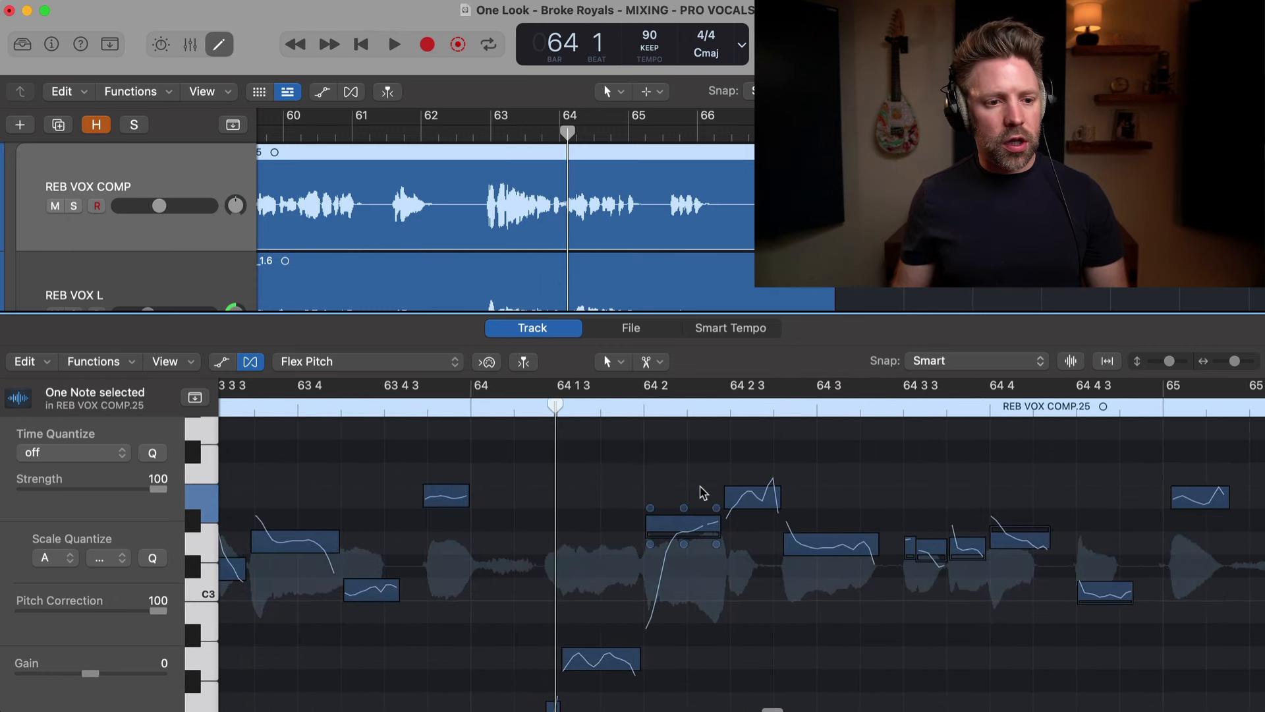
{"action": "left_click", "coordinate": [645, 409]}
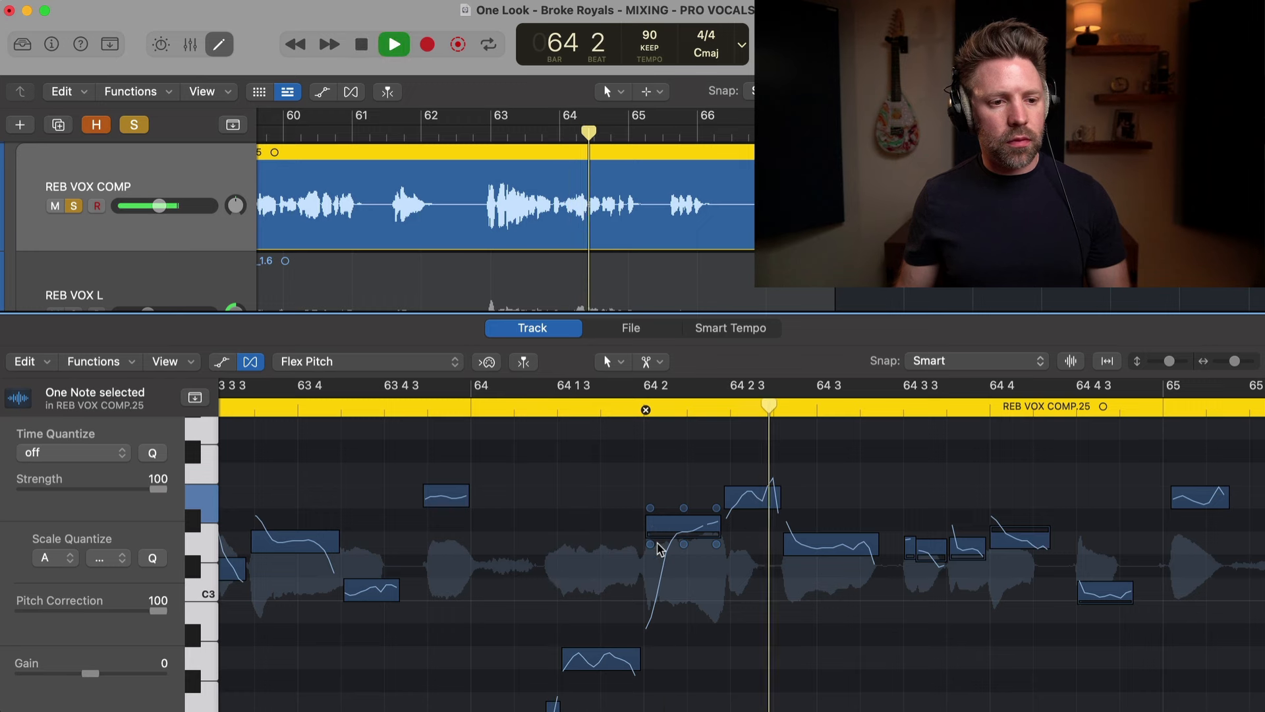
{"action": "key", "text": "space"}
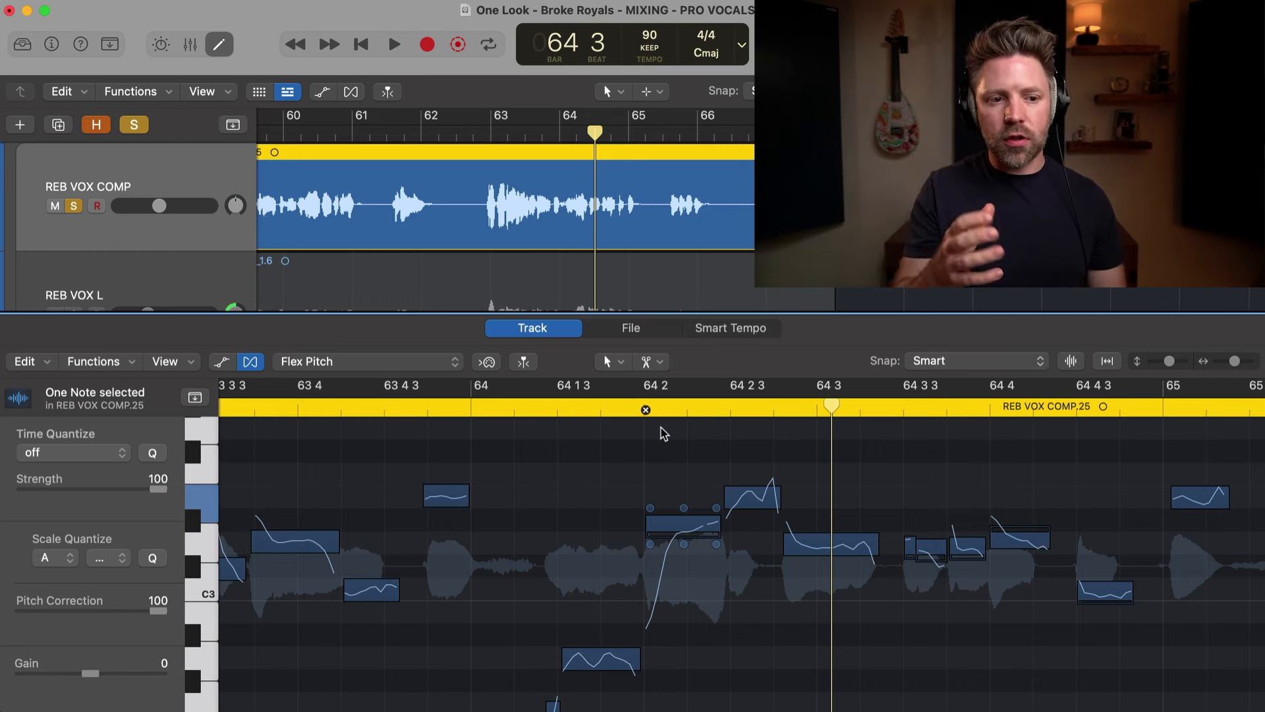
Snap the three notes between 64 3 3 and 64 4 3 to their exact pitches and audition them soloed
{"action": "key", "text": "ctrl+s"}
{"action": "scroll", "coordinate": [725, 521], "scroll_direction": "right", "scroll_amount": 6}
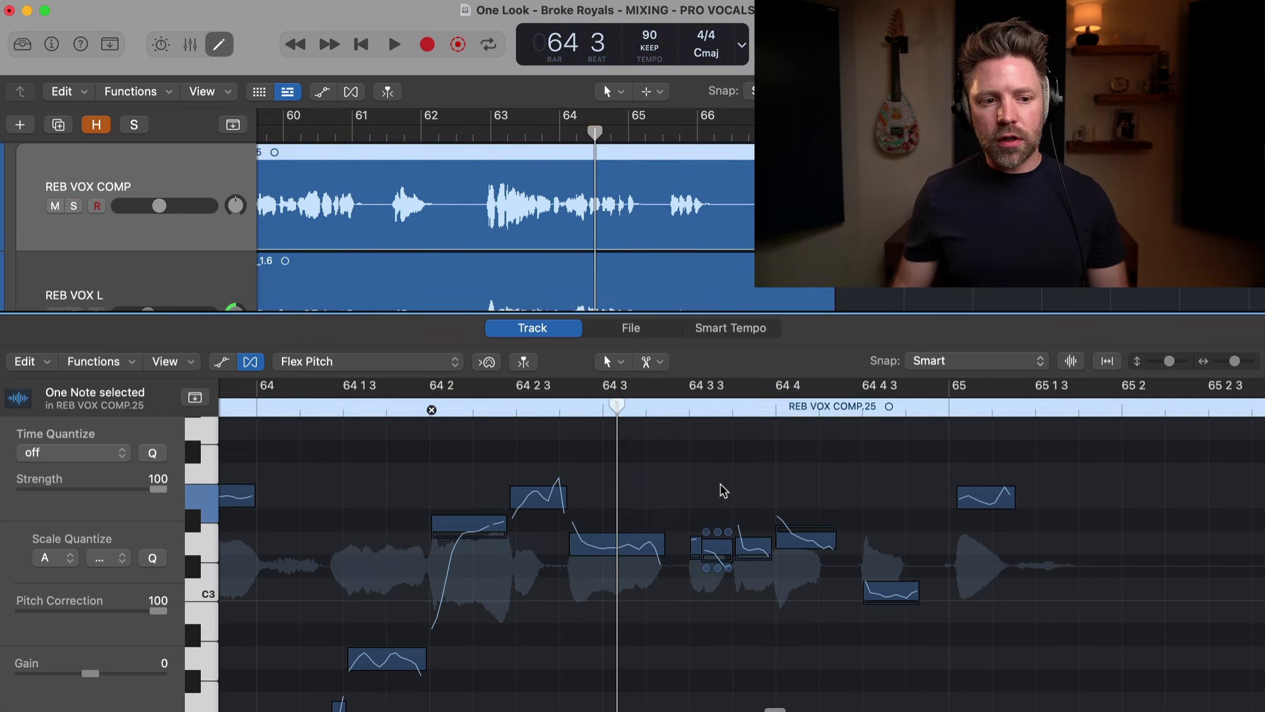
{"action": "left_click_drag", "start_coordinate": [702, 488], "coordinate": [819, 569]}
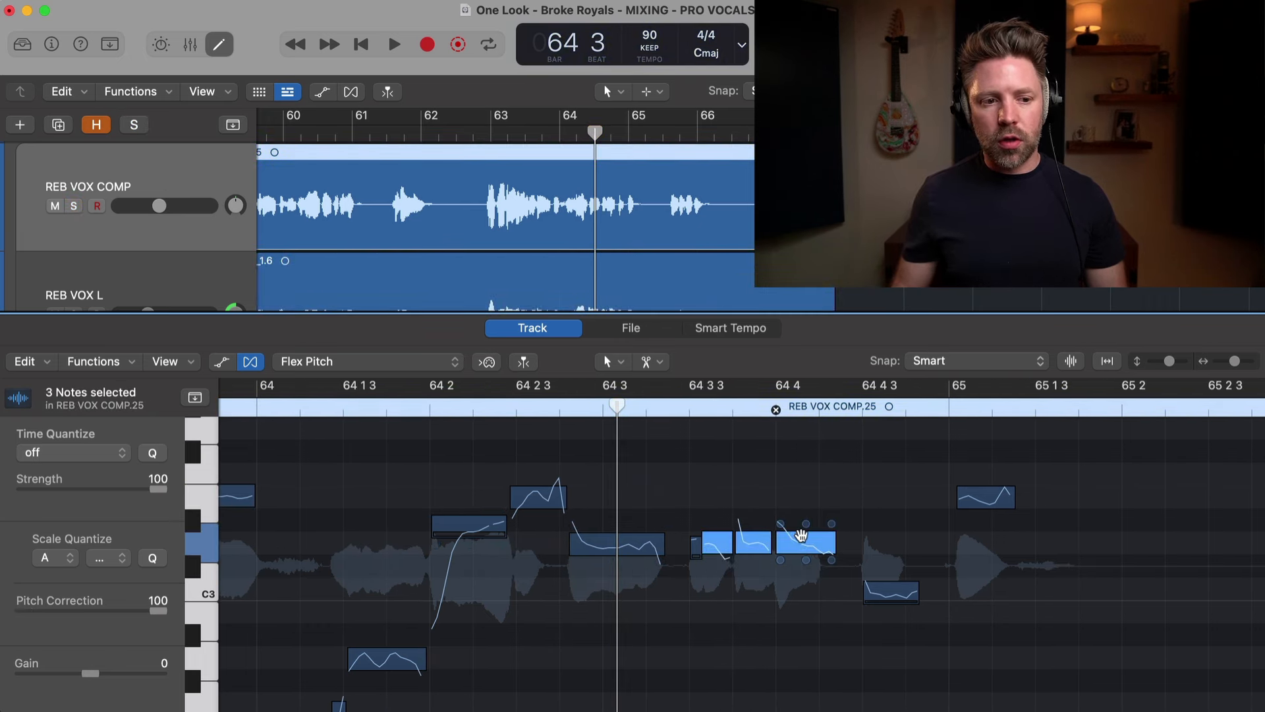
{"action": "key", "text": "s"}
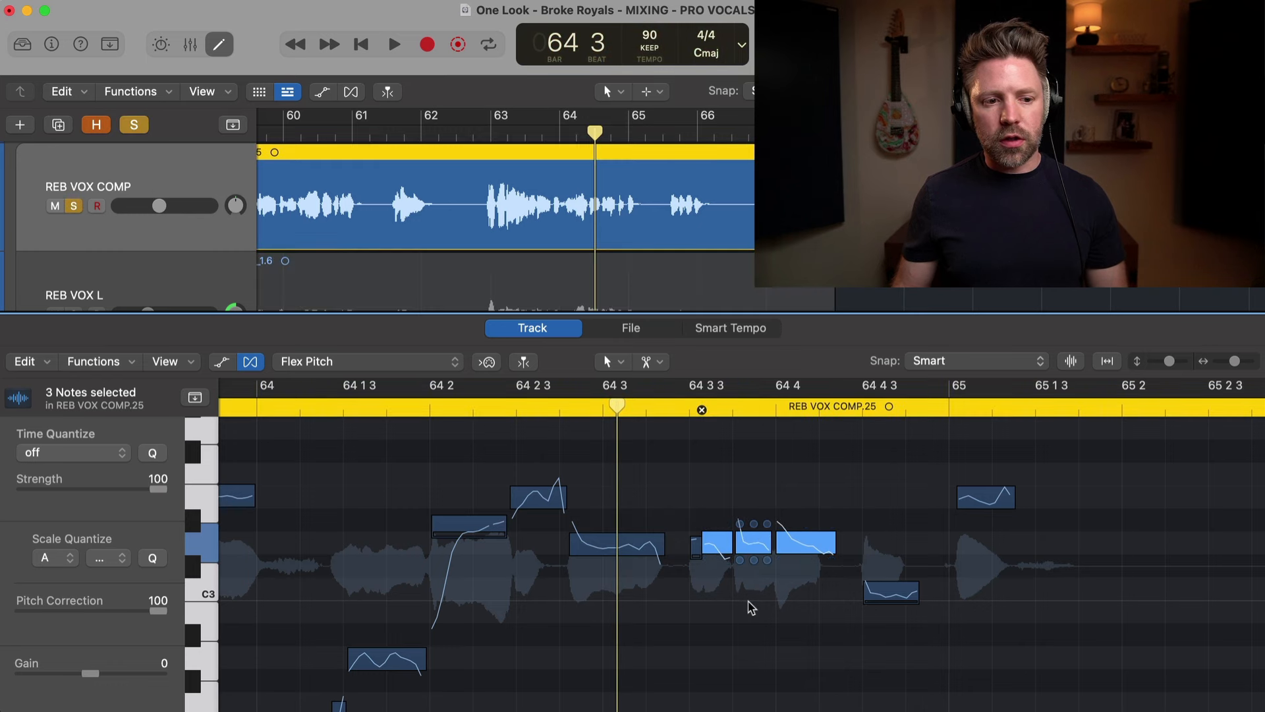
{"action": "left_click", "coordinate": [751, 606]}
{"action": "key", "text": "space"}
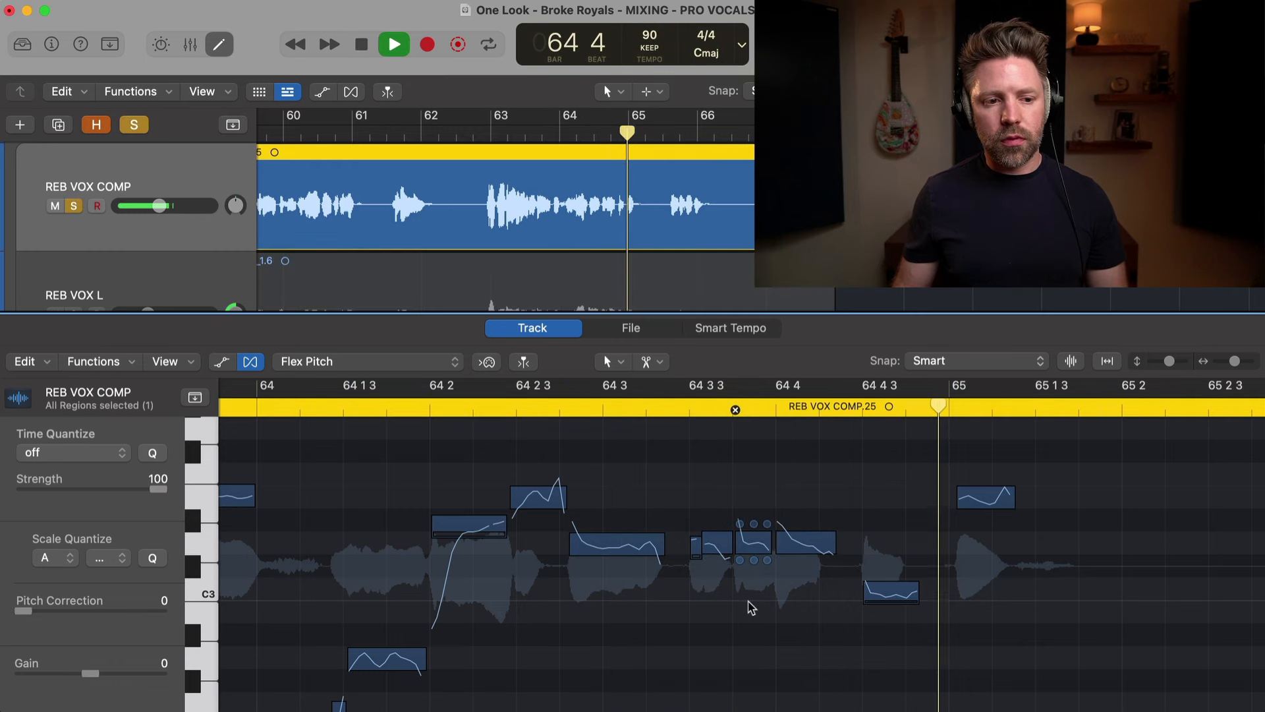
{"action": "key", "text": "space"}
Turn off solo and play the phrase from around 64 2 in the full mix
{"action": "key", "text": "s"}
{"action": "left_click", "coordinate": [593, 262]}
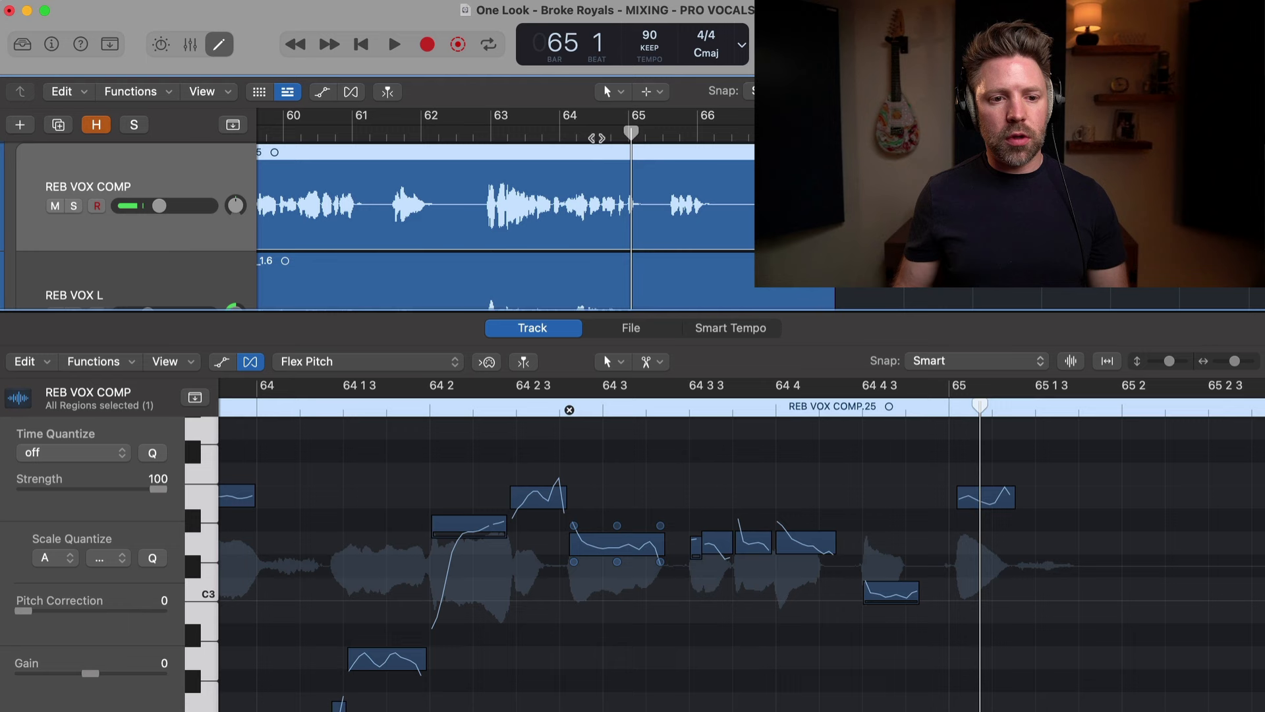
{"action": "left_click", "coordinate": [591, 134]}
{"action": "key", "text": "space"}
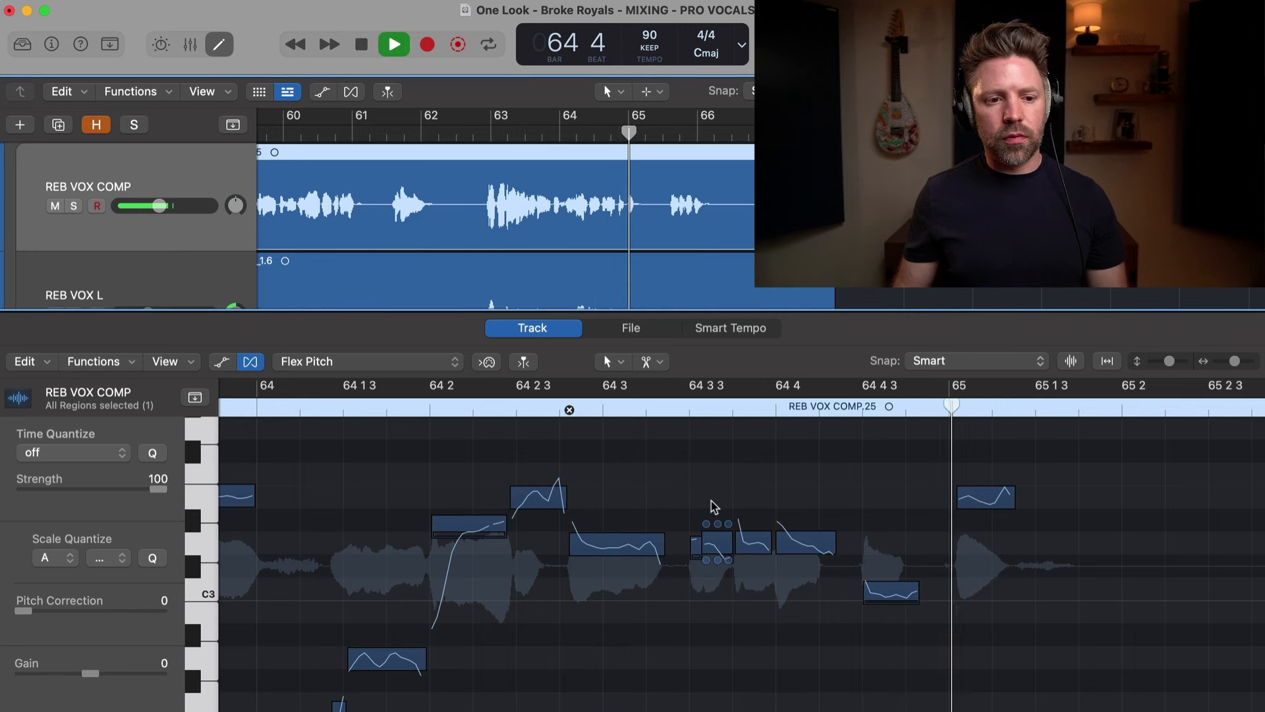
{"action": "key", "text": "space"}
Snap the low note at 64 4 3 to its exact pitch and play it back in the mix
{"action": "left_click", "coordinate": [884, 588]}
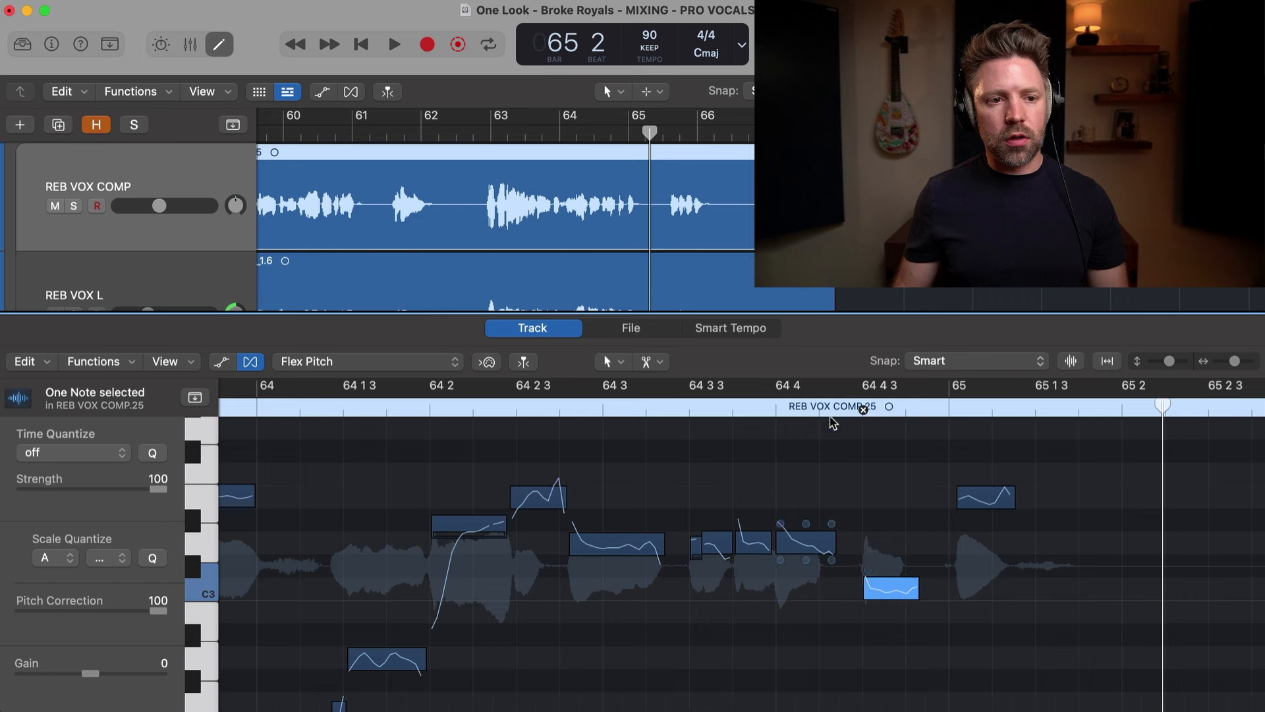
{"action": "key", "text": "space"}
{"action": "key", "text": "space"}
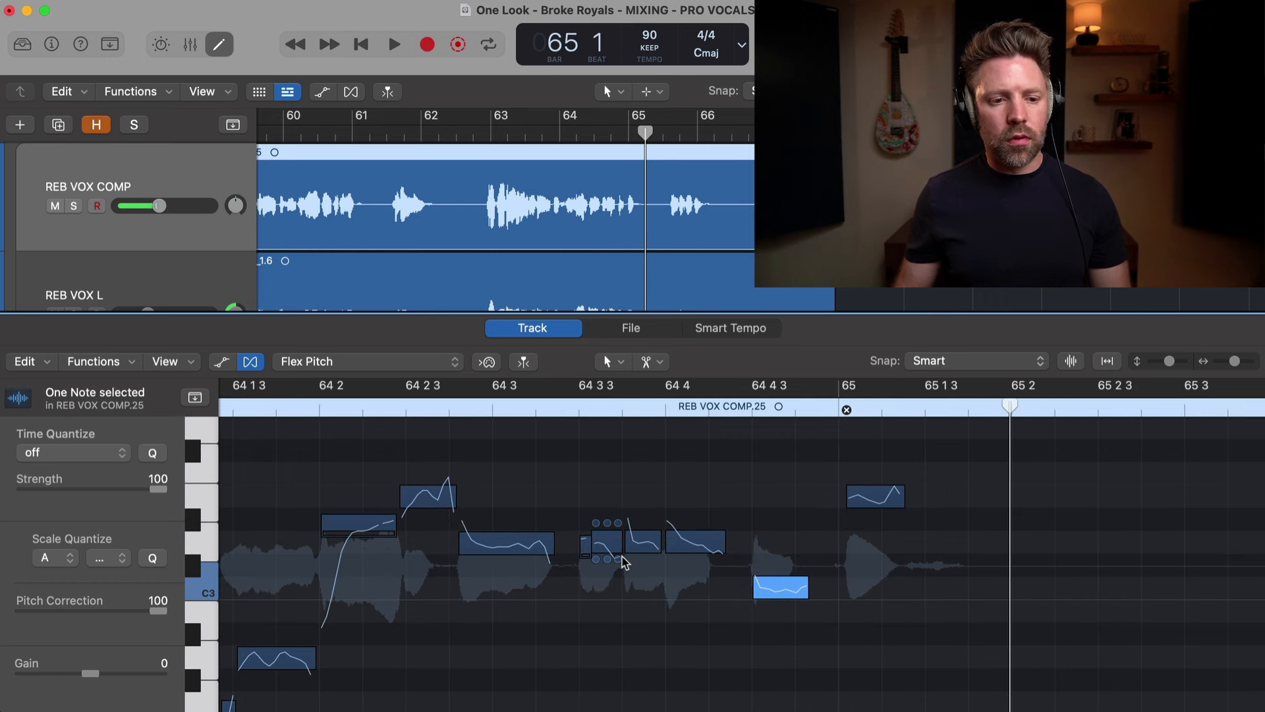
Solo the comp vocal and listen through the end of the phrase from 64 3
{"action": "key", "text": "s"}
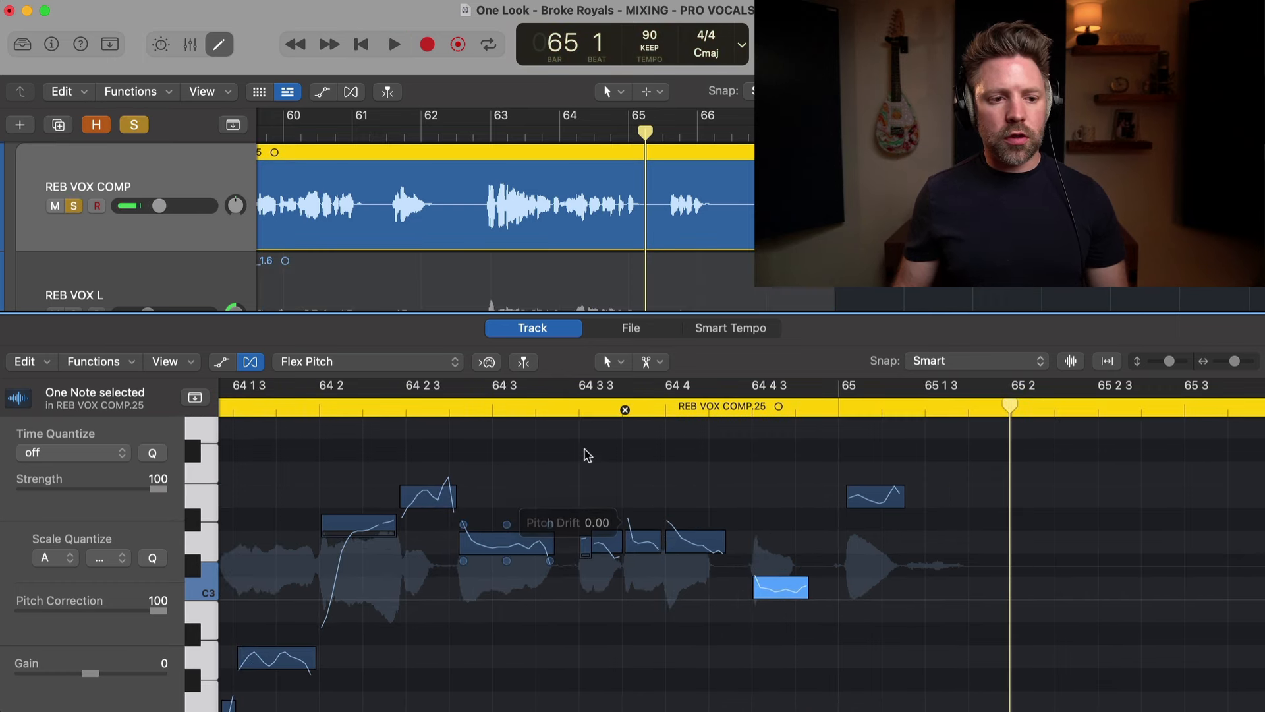
{"action": "left_click", "coordinate": [698, 410]}
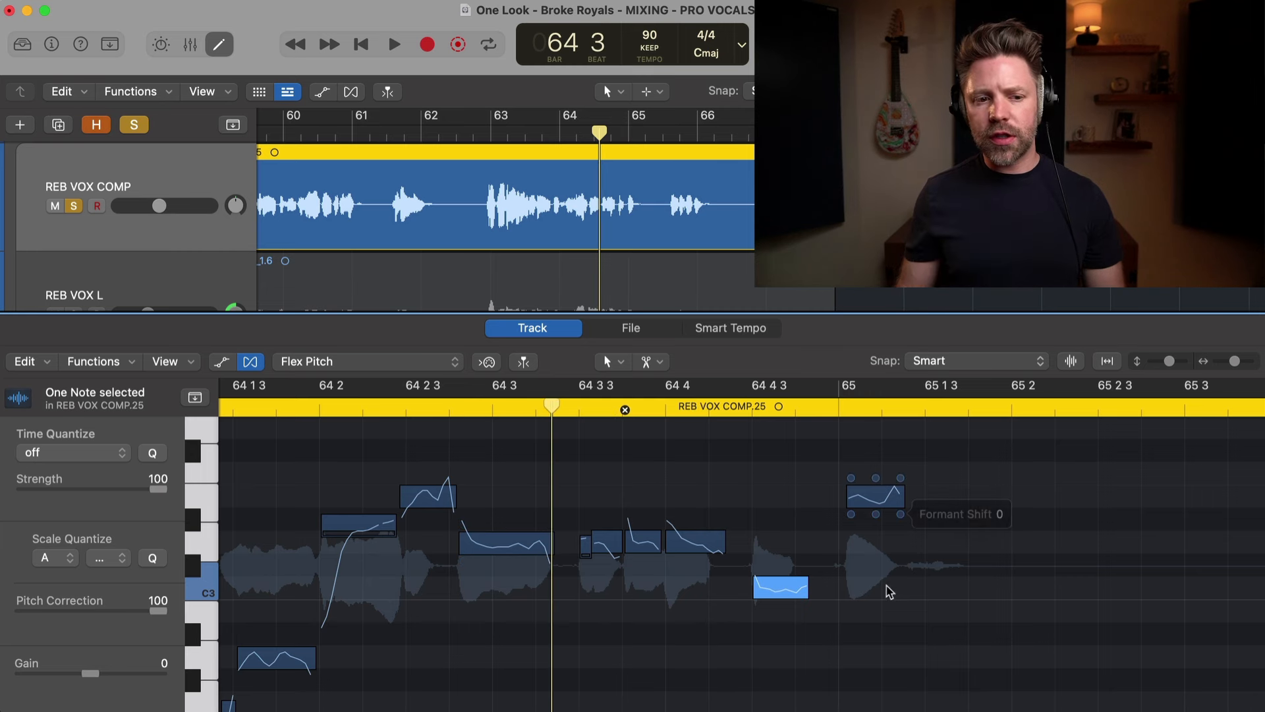
{"action": "key", "text": "space"}
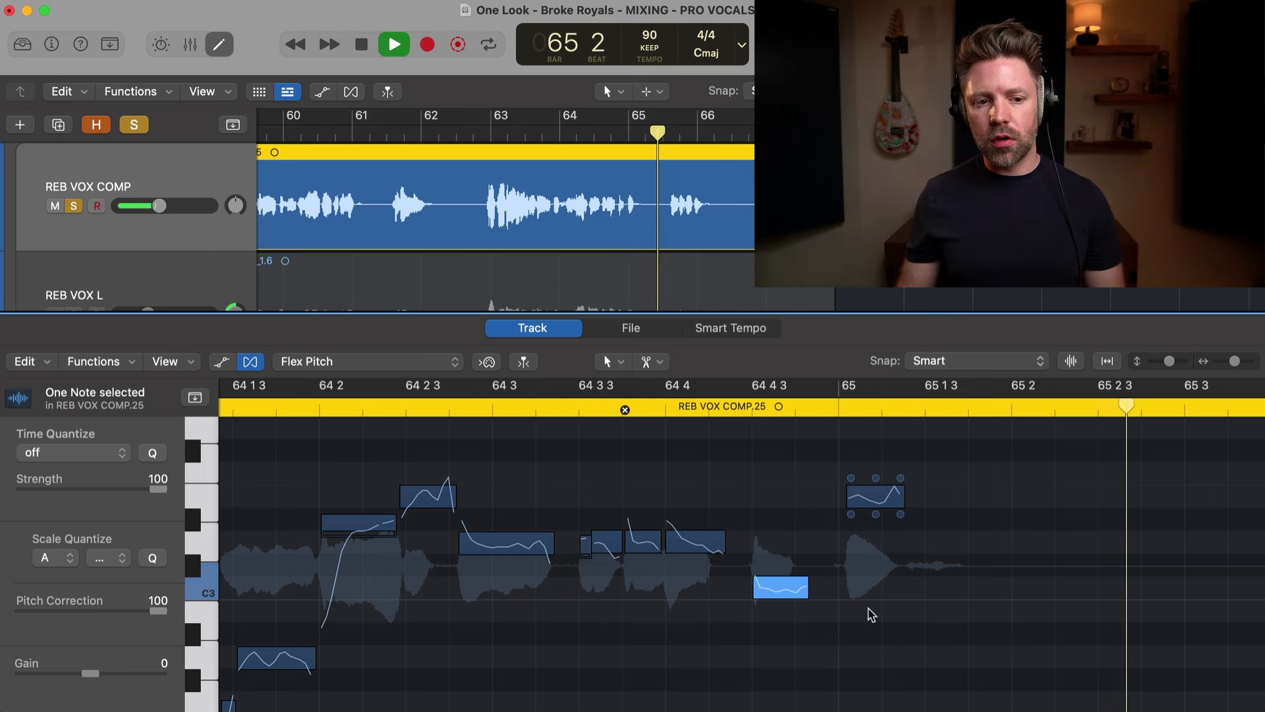
{"action": "key", "text": "space"}
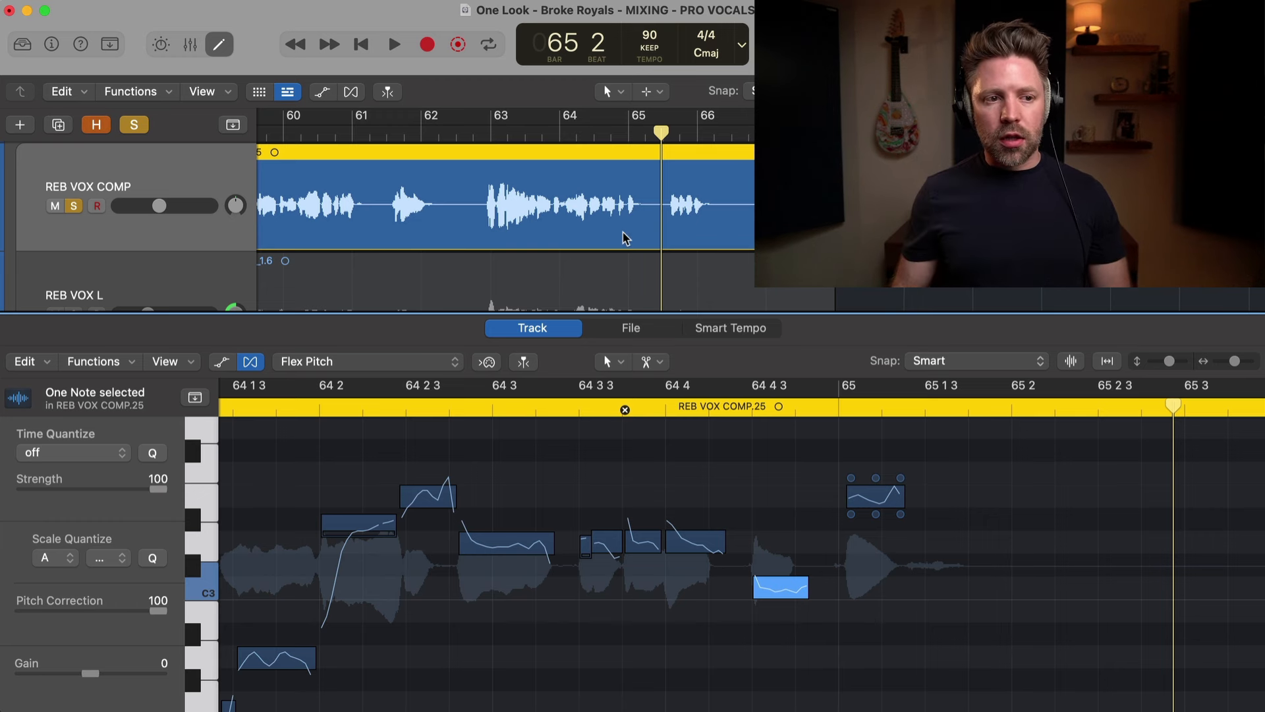
{"action": "scroll", "coordinate": [533, 226], "scroll_direction": "down", "scroll_amount": 1}
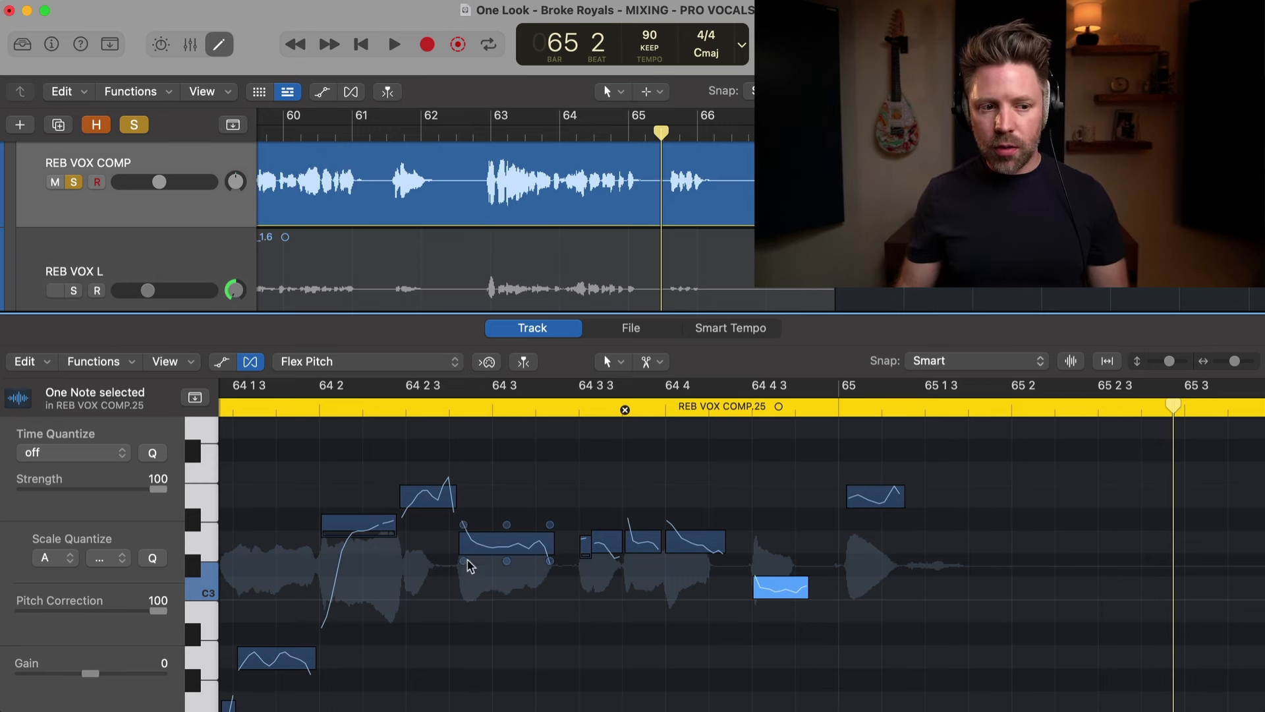
{"action": "left_click_drag", "start_coordinate": [466, 543], "coordinate": [458, 543]}
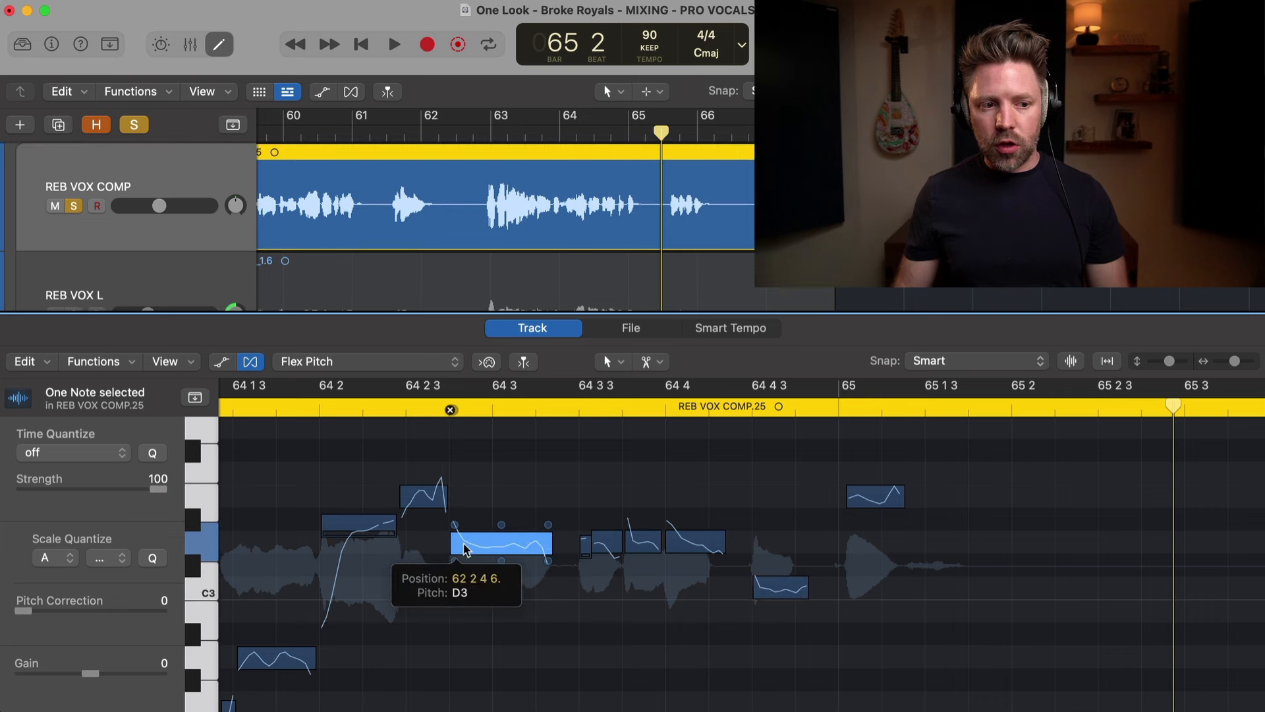
{"action": "key", "text": "super+z"}
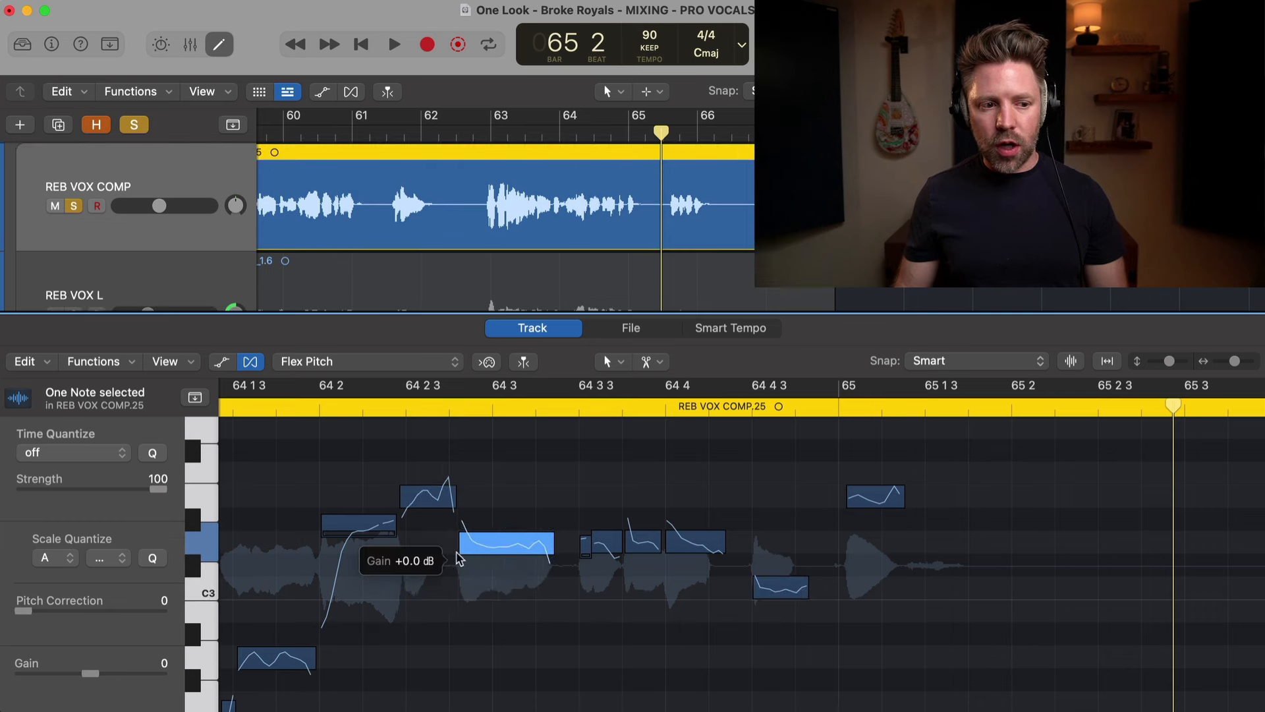
Shift the D3 note before 64 3 slightly earlier in time and audition the soloed phrase from 64 2
{"action": "left_click_drag", "start_coordinate": [464, 544], "coordinate": [450, 544]}
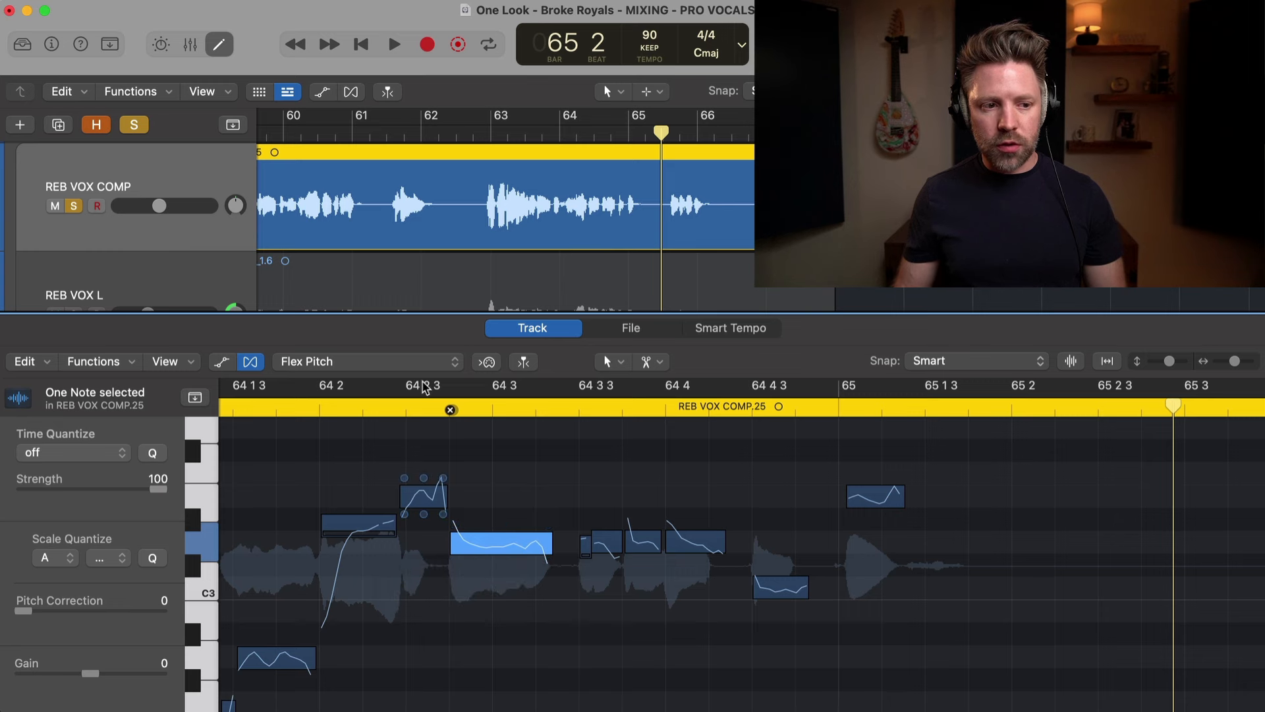
{"action": "left_click", "coordinate": [347, 401]}
{"action": "key", "text": "space"}
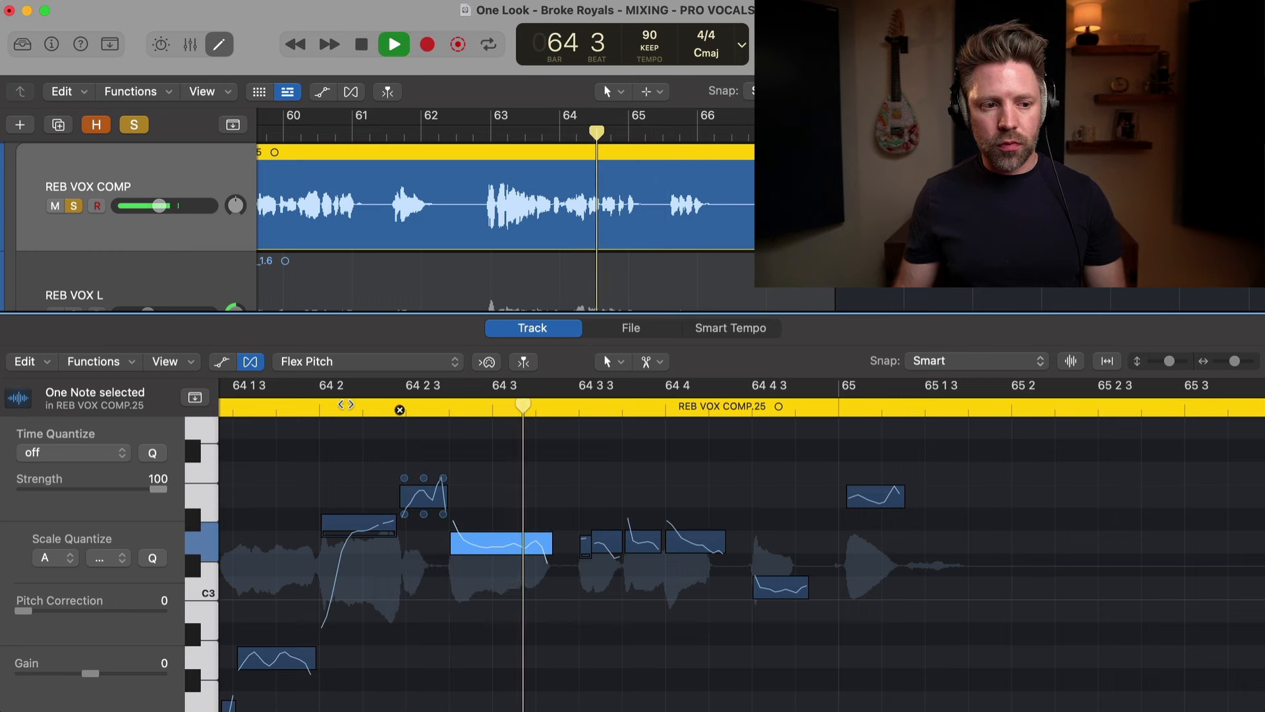
{"action": "key", "text": "space"}
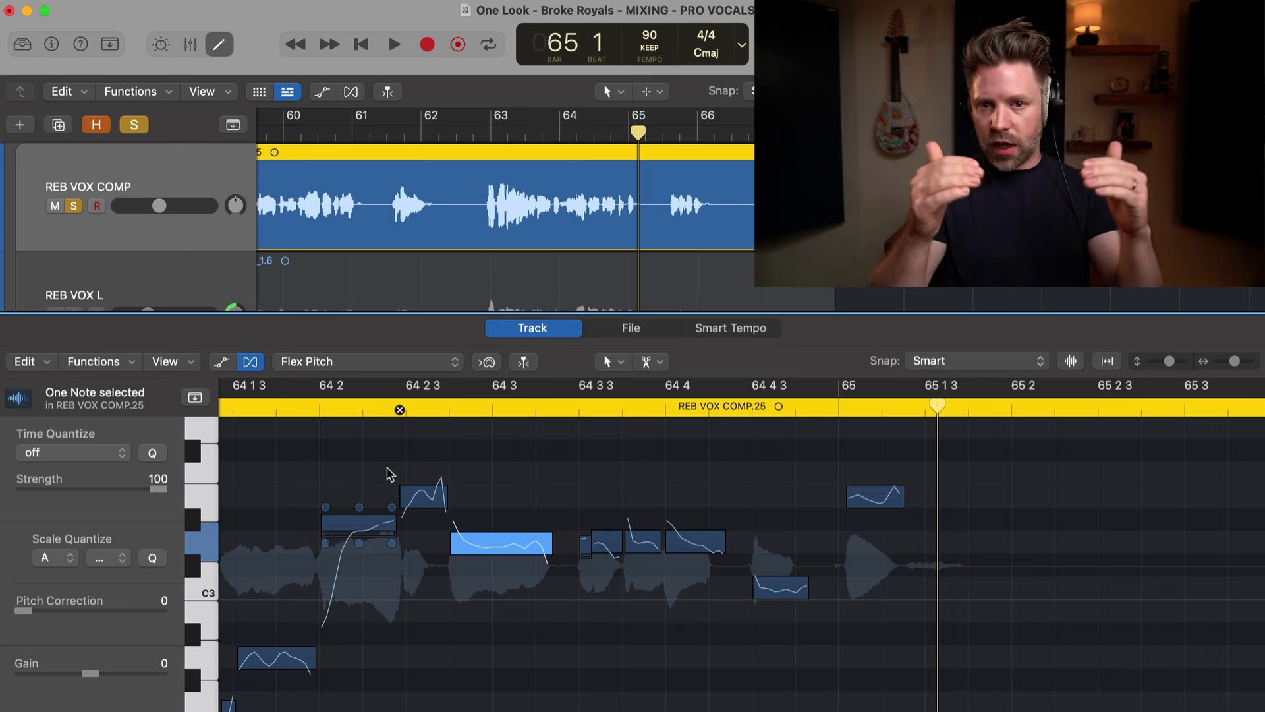
Place the playhead just before bar 63, solo the REB VOX L track and set its flex mode to Flex Pitch
{"action": "key", "text": "Right"}
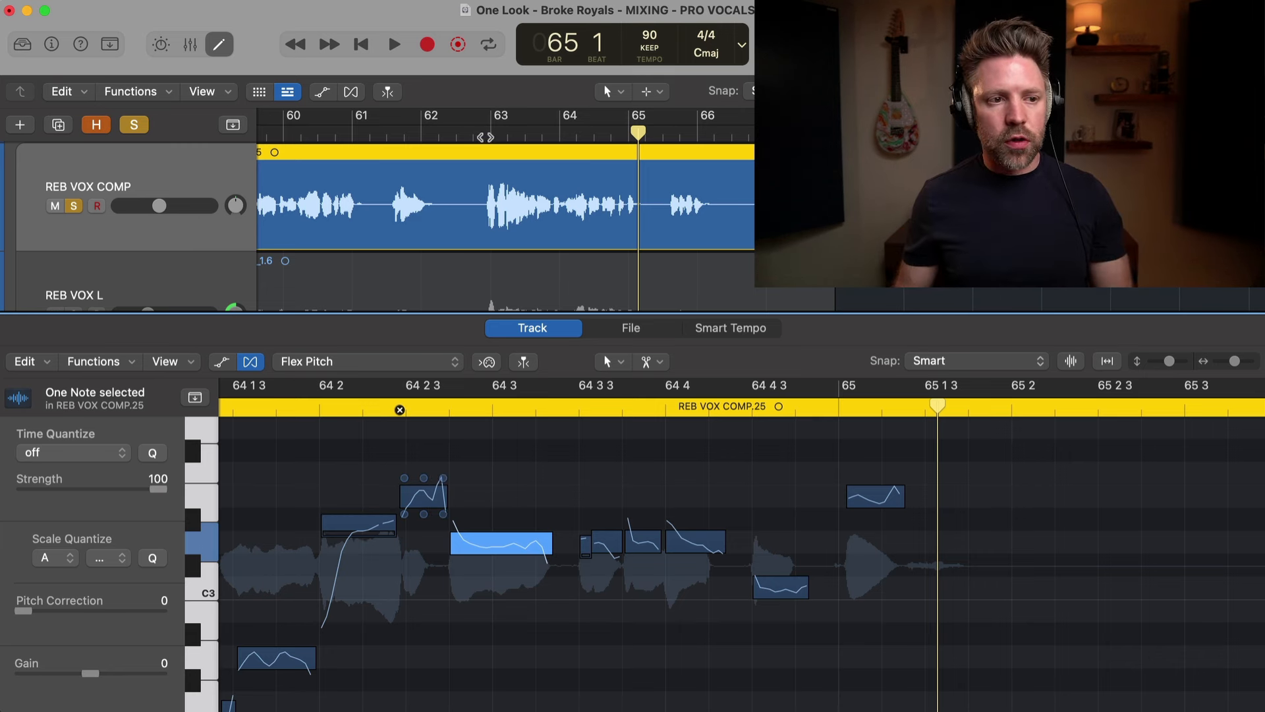
{"action": "left_click", "coordinate": [486, 137]}
{"action": "scroll", "coordinate": [208, 194], "scroll_direction": "down", "scroll_amount": 3}
{"action": "left_click", "coordinate": [182, 216]}
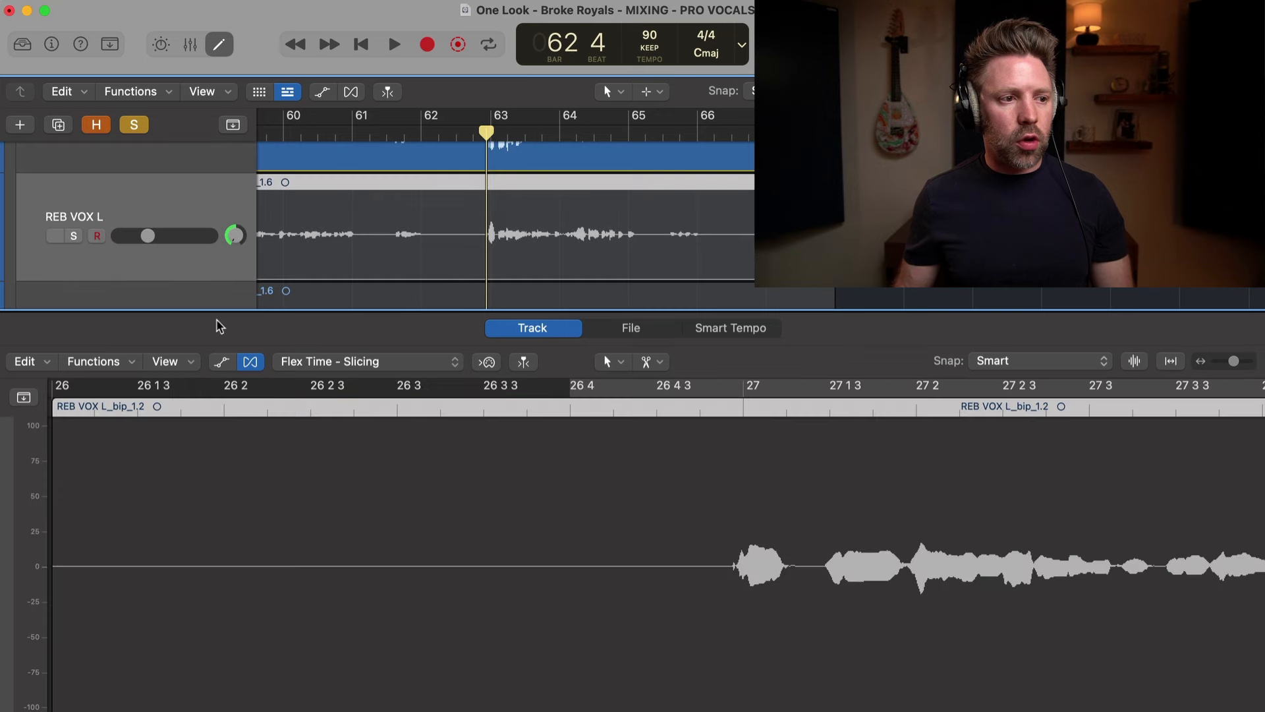
{"action": "left_click", "coordinate": [329, 471]}
{"action": "left_click", "coordinate": [288, 366]}
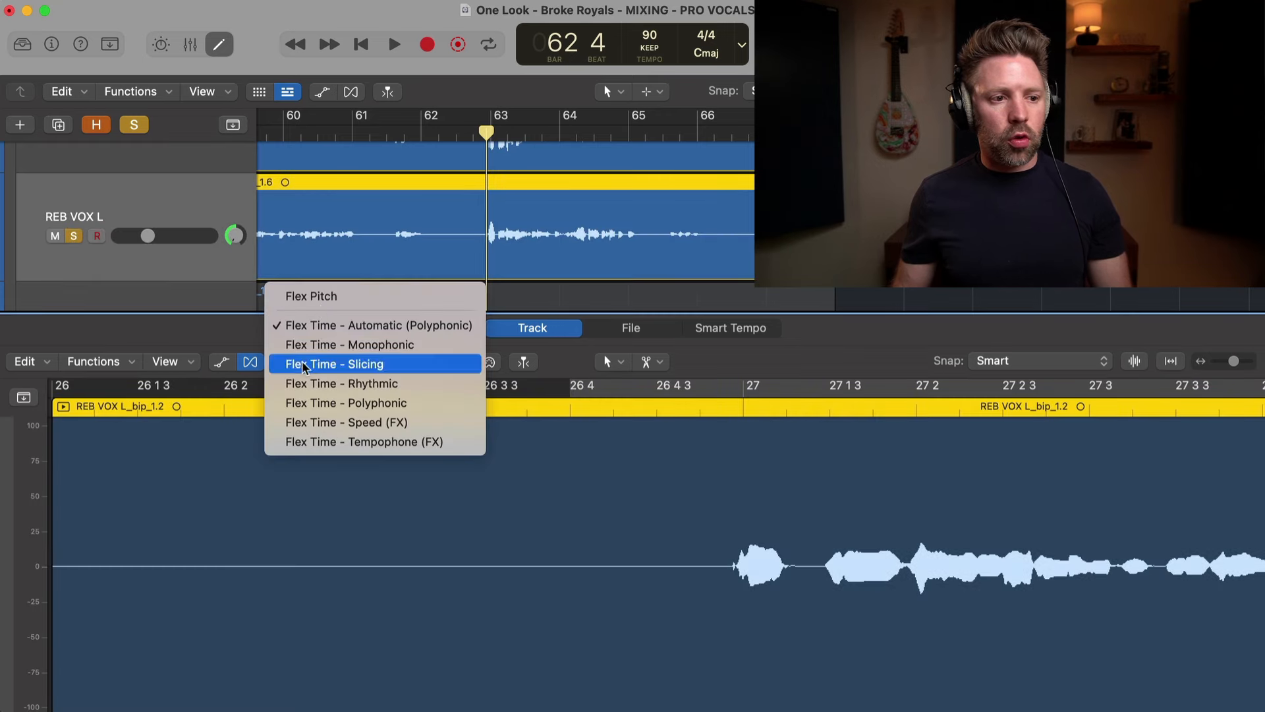
{"action": "left_click", "coordinate": [322, 297]}
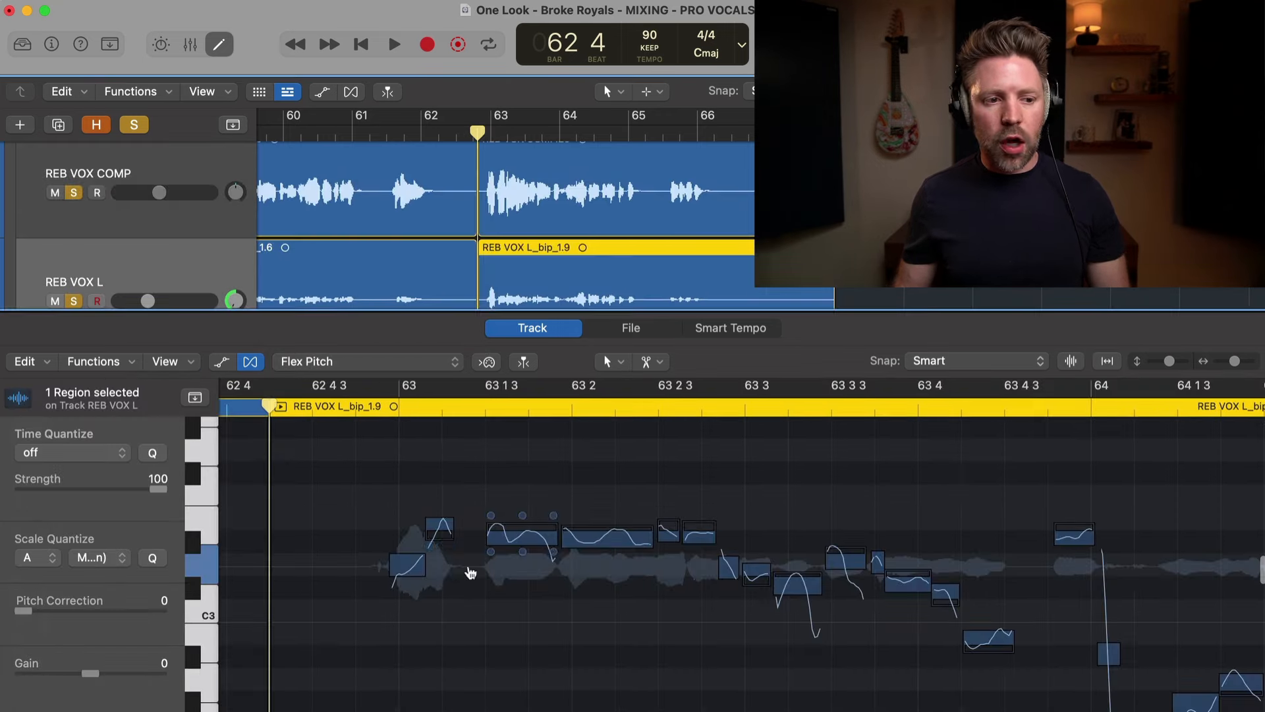
Compare the flex notes around bar 63 in the REB VOX COMP and REB VOX L regions
{"action": "left_click_drag", "start_coordinate": [439, 510], "coordinate": [415, 500]}
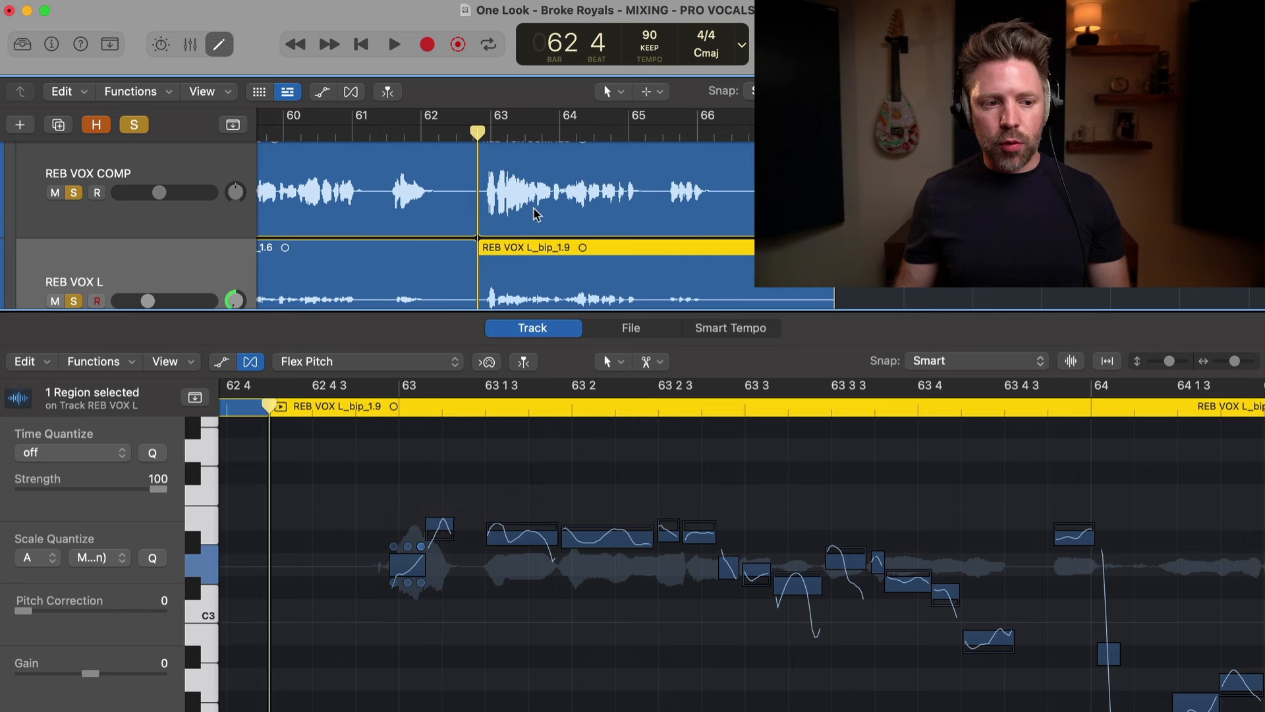
{"action": "left_click", "coordinate": [483, 208]}
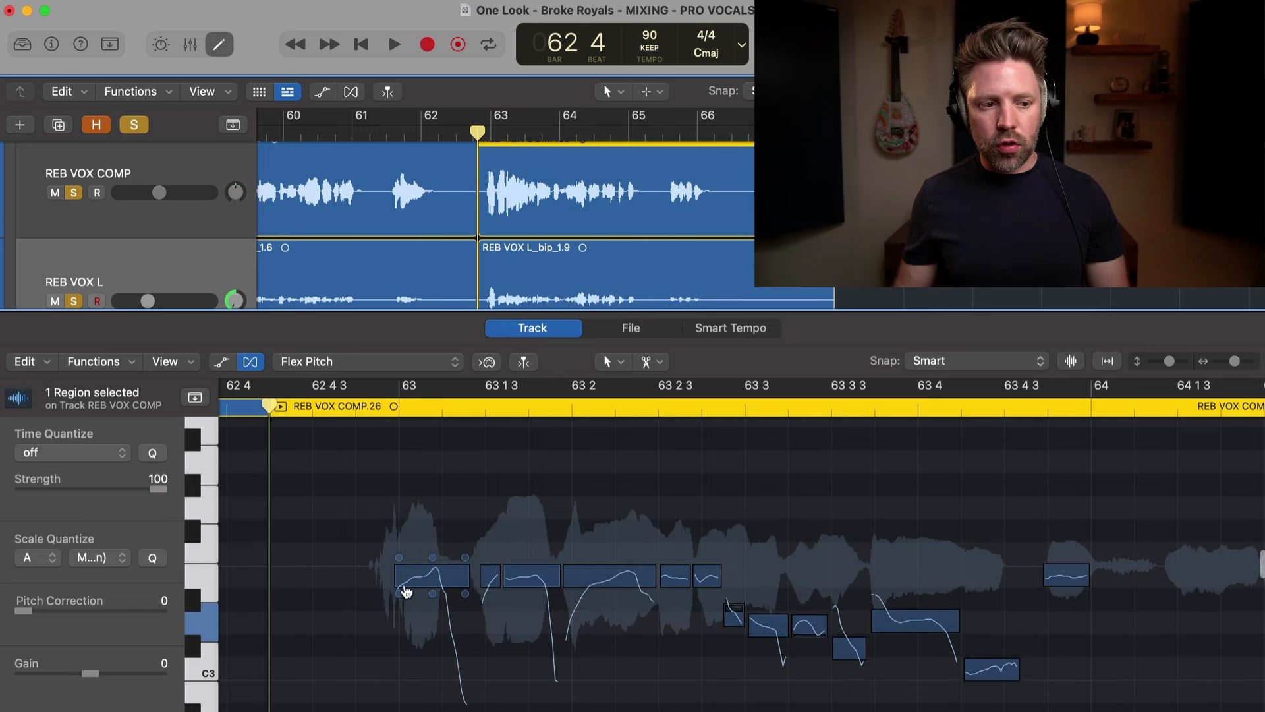
{"action": "left_click", "coordinate": [557, 284]}
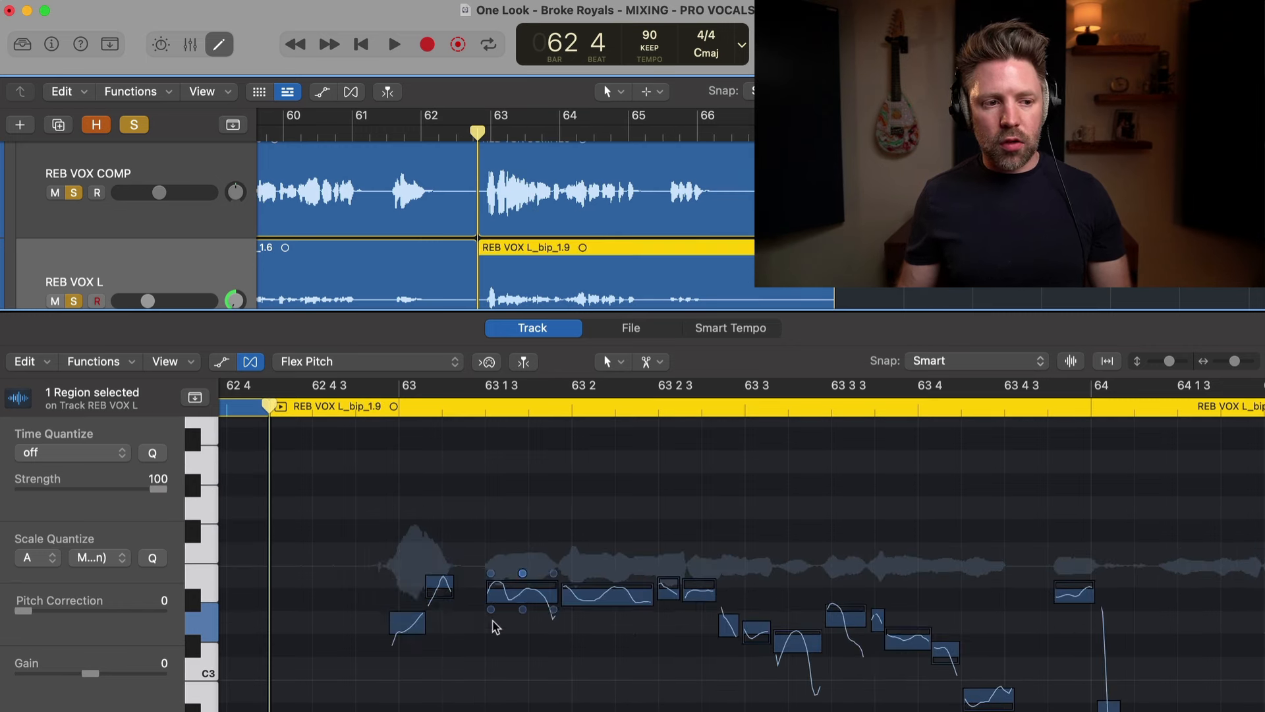
Raise the two notes at bar 63 and the four notes between 63 1 3 and 63 3 in REB VOX L to E3
{"action": "left_click_drag", "start_coordinate": [413, 612], "coordinate": [410, 578]}
{"action": "left_click", "coordinate": [439, 575]}
{"action": "left_click_drag", "start_coordinate": [485, 549], "coordinate": [718, 627]}
{"action": "double_click", "coordinate": [532, 595]}
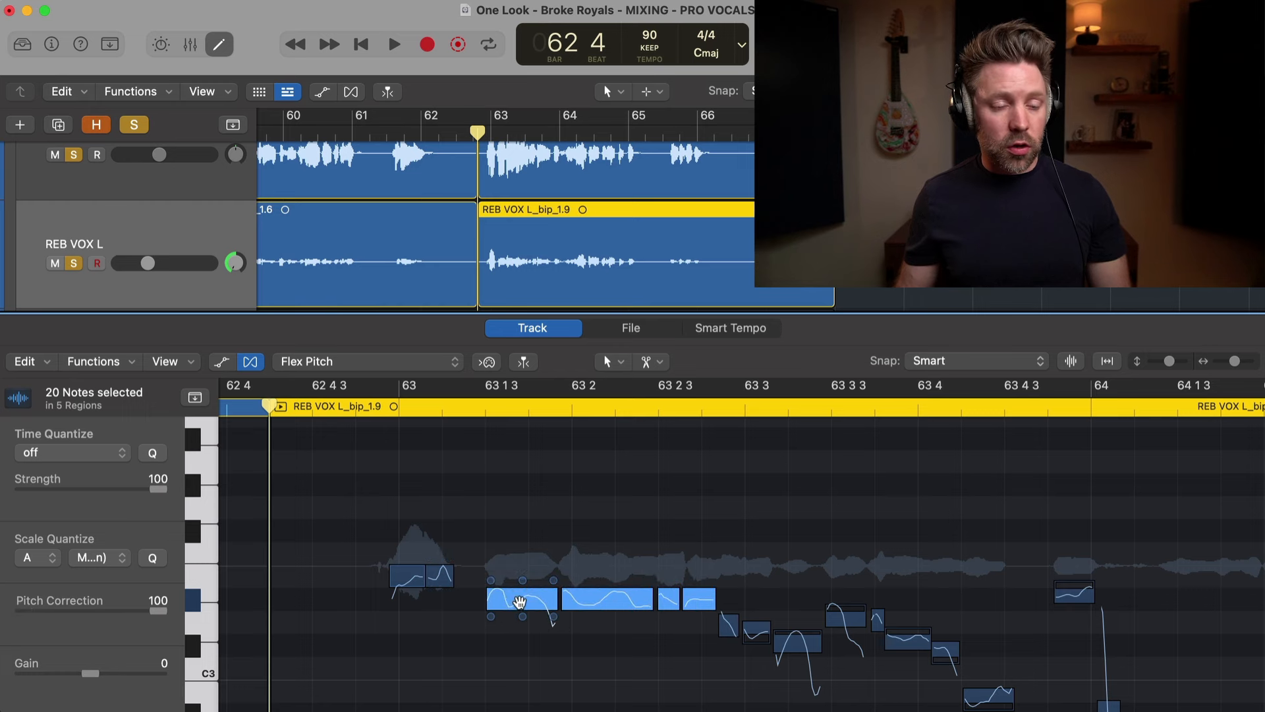
{"action": "left_click_drag", "start_coordinate": [520, 601], "coordinate": [526, 576]}
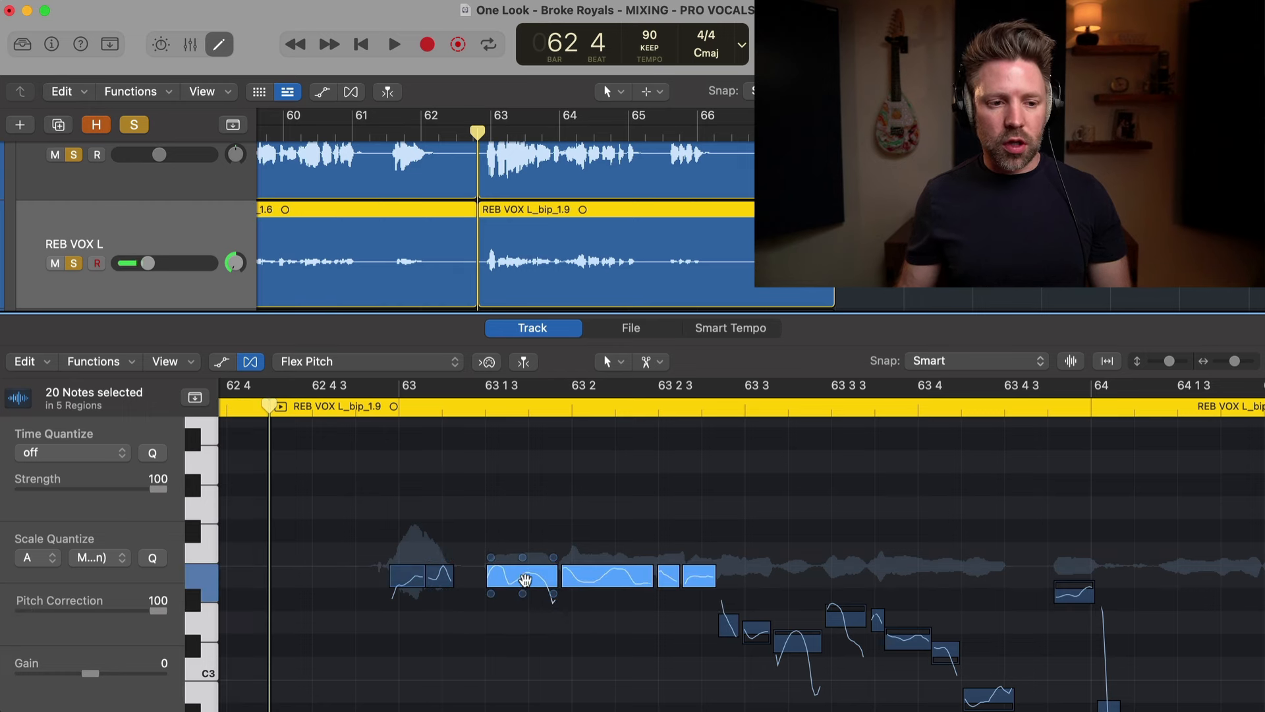
Tune the three REB VOX L notes between 63 3 and 63 4 to D3 and audition the phrase
{"action": "left_click", "coordinate": [793, 645]}
{"action": "left_click_drag", "start_coordinate": [795, 632], "coordinate": [794, 611]}
{"action": "left_click", "coordinate": [756, 629]}
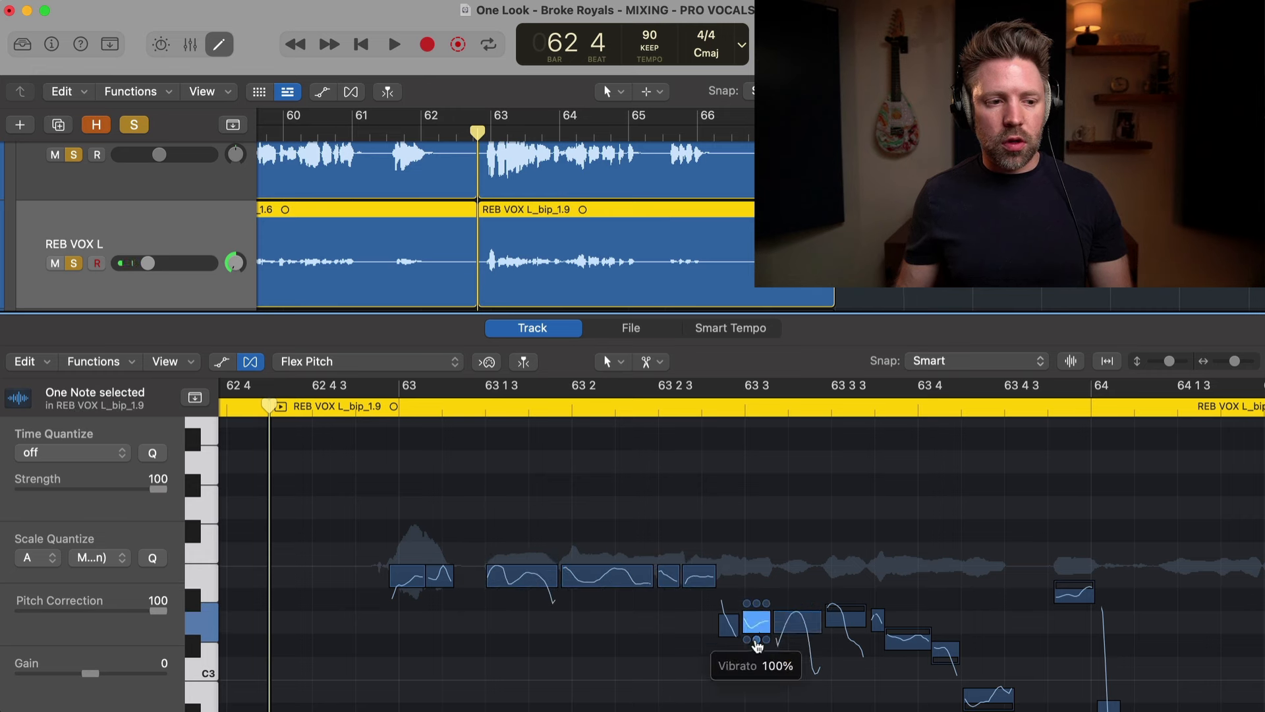
{"action": "left_click", "coordinate": [842, 618]}
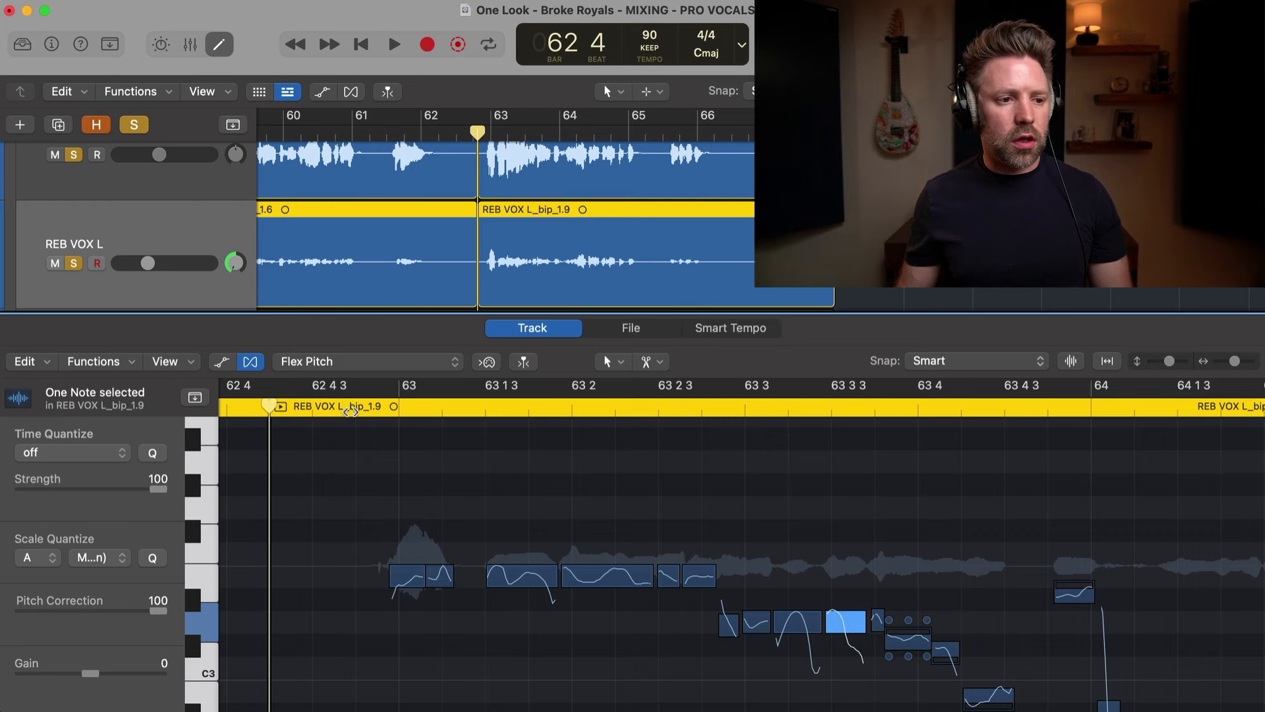
{"action": "key", "text": "space"}
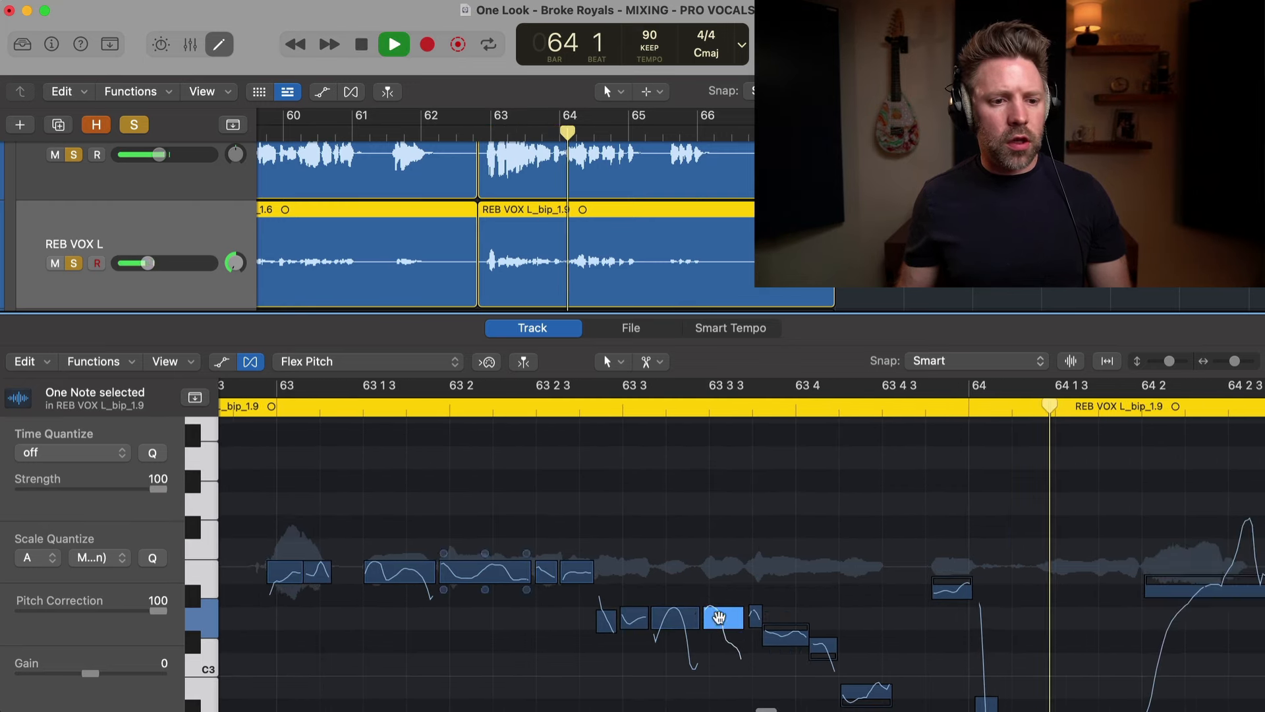
{"action": "key", "text": "space"}
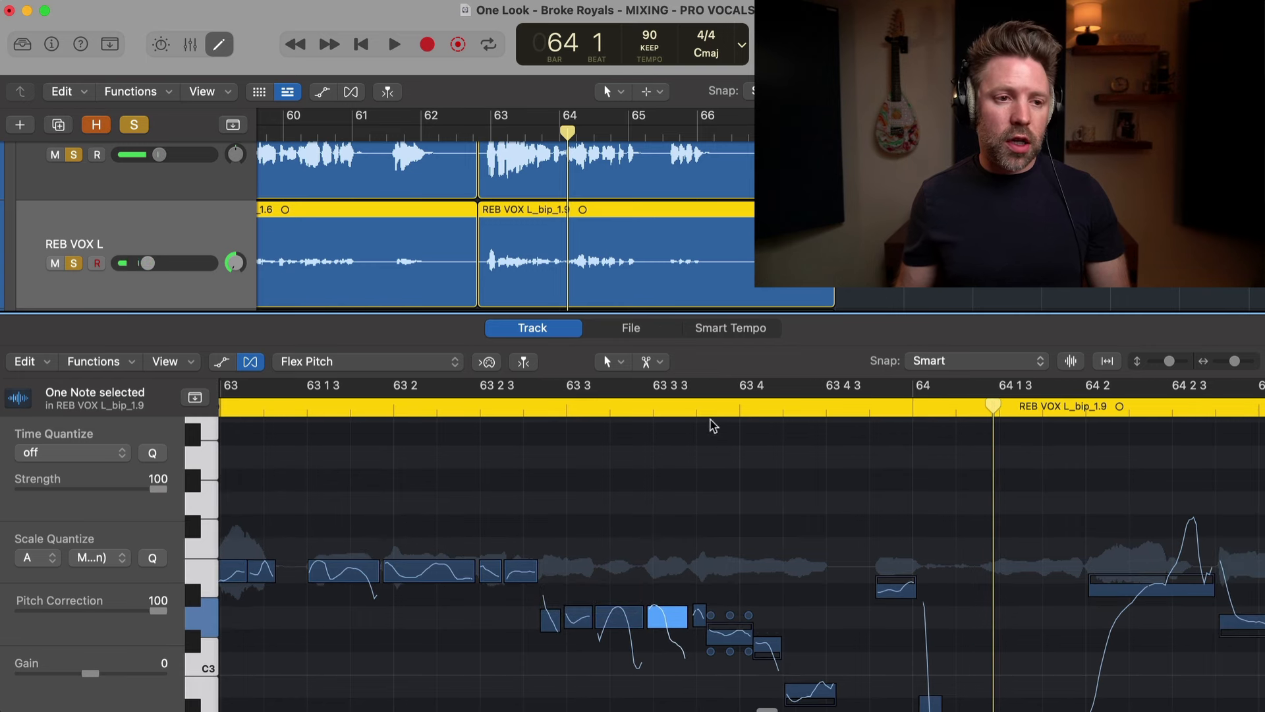
Compare both vocals just before 63 4, and raise the REB VOX L note around 63 4 to D3
{"action": "left_click", "coordinate": [699, 409]}
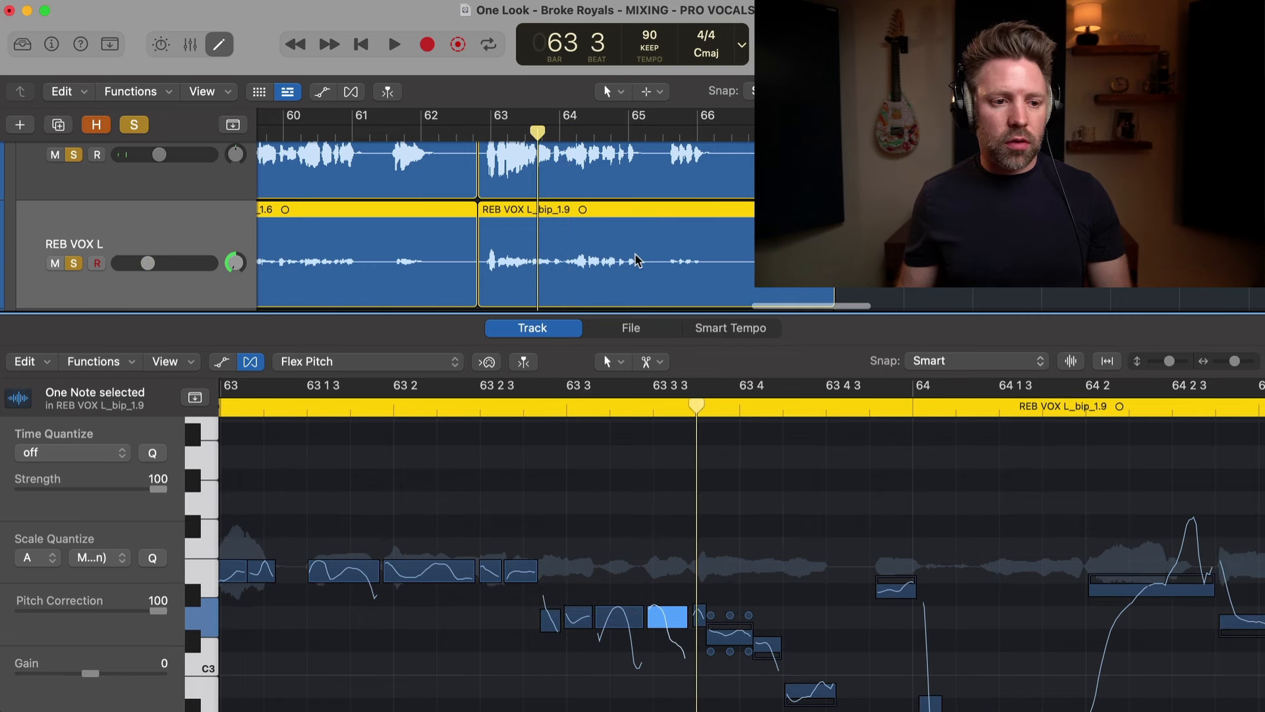
{"action": "scroll", "coordinate": [637, 260], "scroll_direction": "up", "scroll_amount": 5}
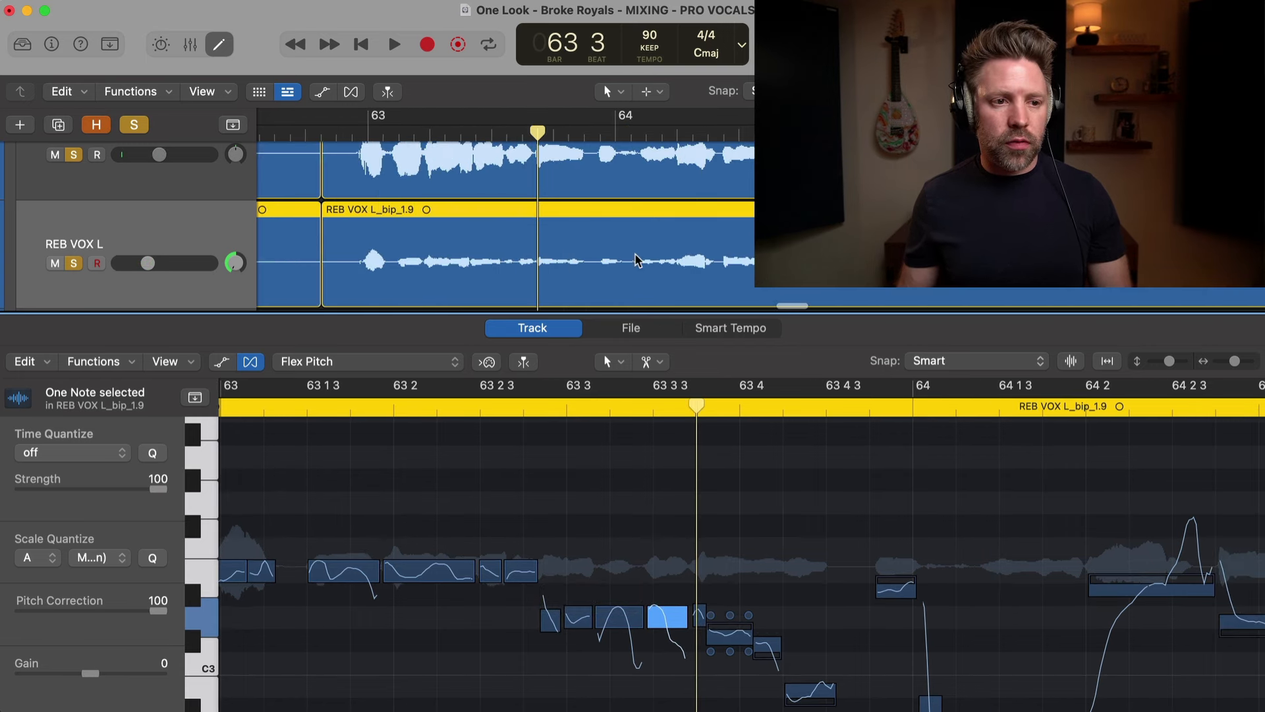
{"action": "left_click", "coordinate": [627, 191]}
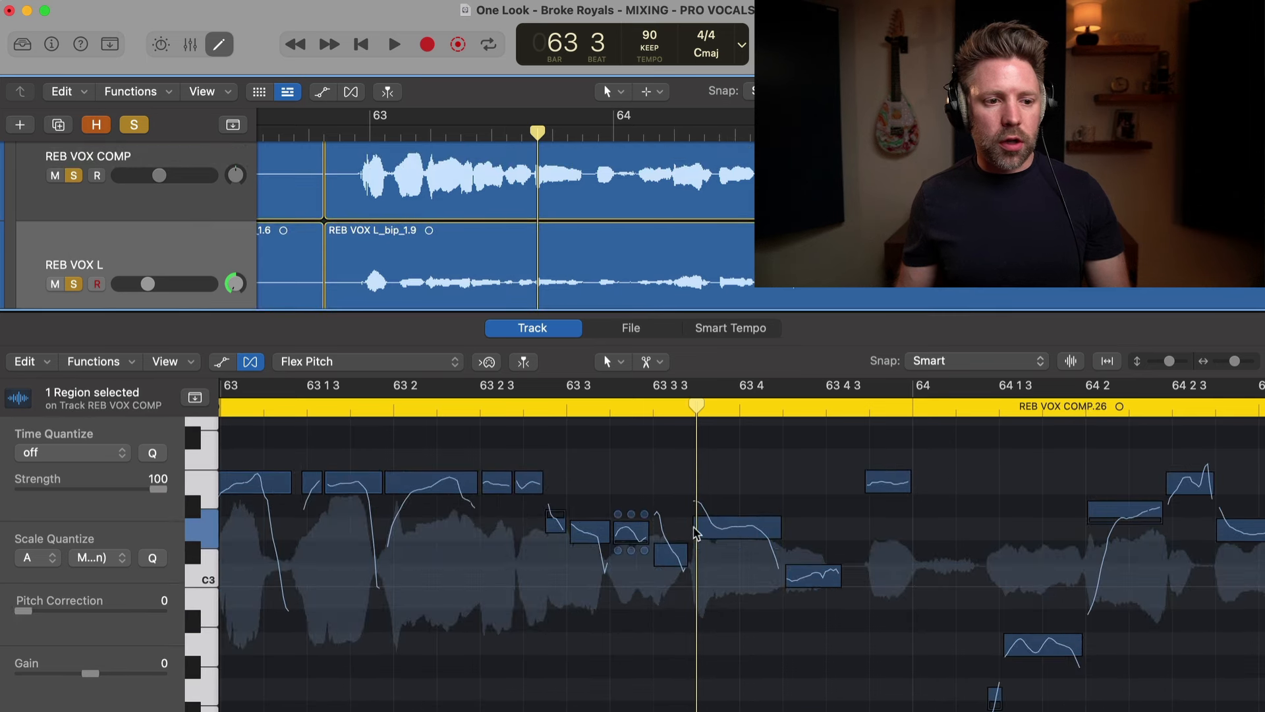
{"action": "left_click", "coordinate": [711, 257]}
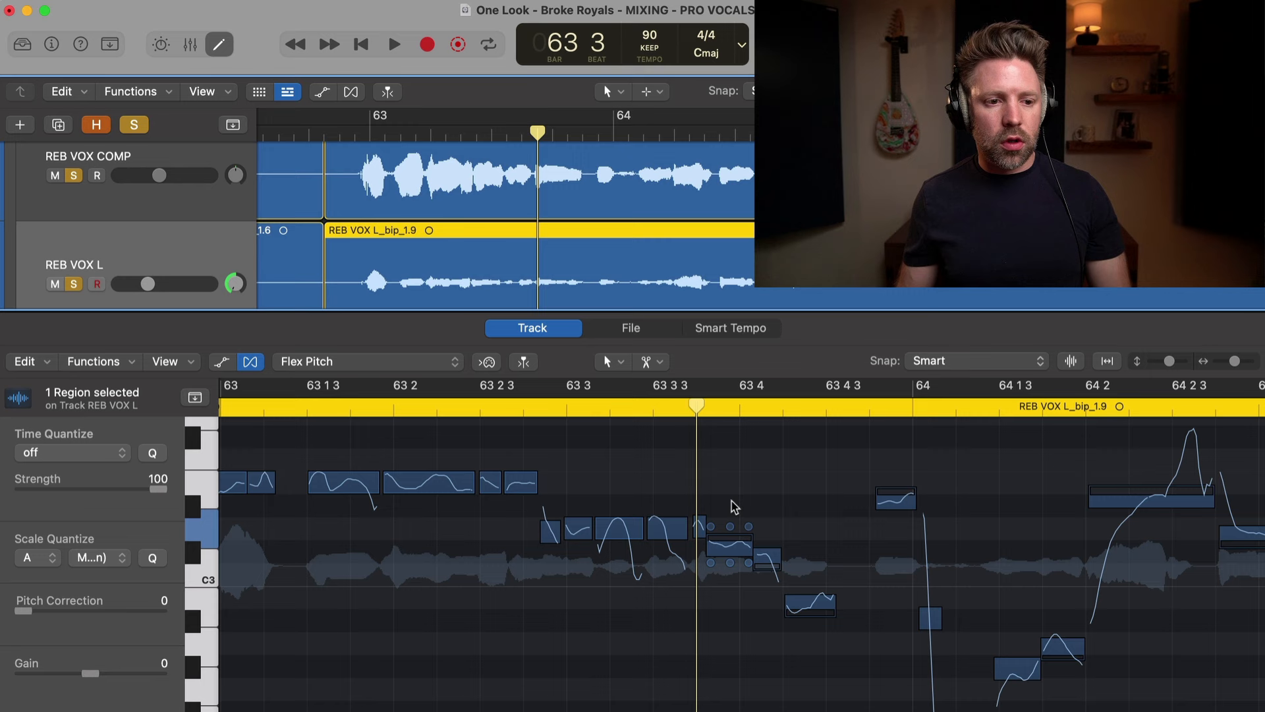
{"action": "left_click", "coordinate": [730, 544]}
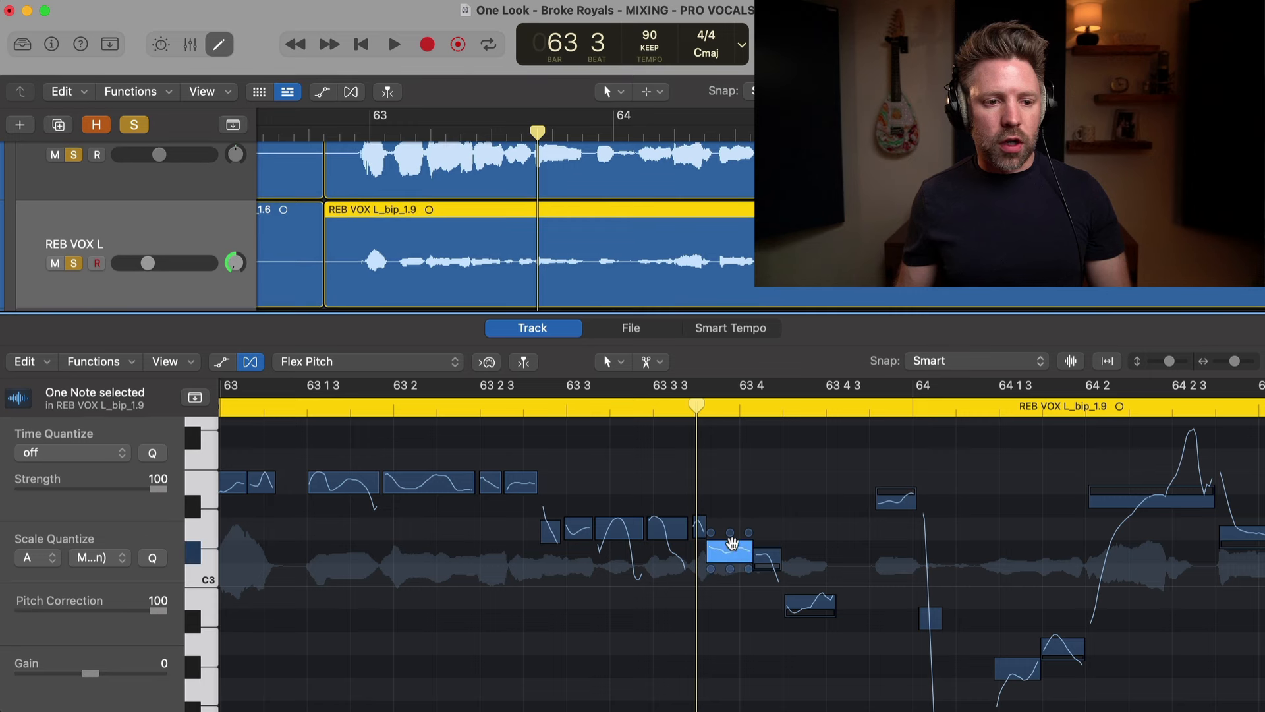
{"action": "left_click_drag", "start_coordinate": [730, 545], "coordinate": [767, 522]}
Raise the short REB VOX L note just after 63 4 to D3, and audition the phrase from just before 63 3 3
{"action": "left_click", "coordinate": [753, 187]}
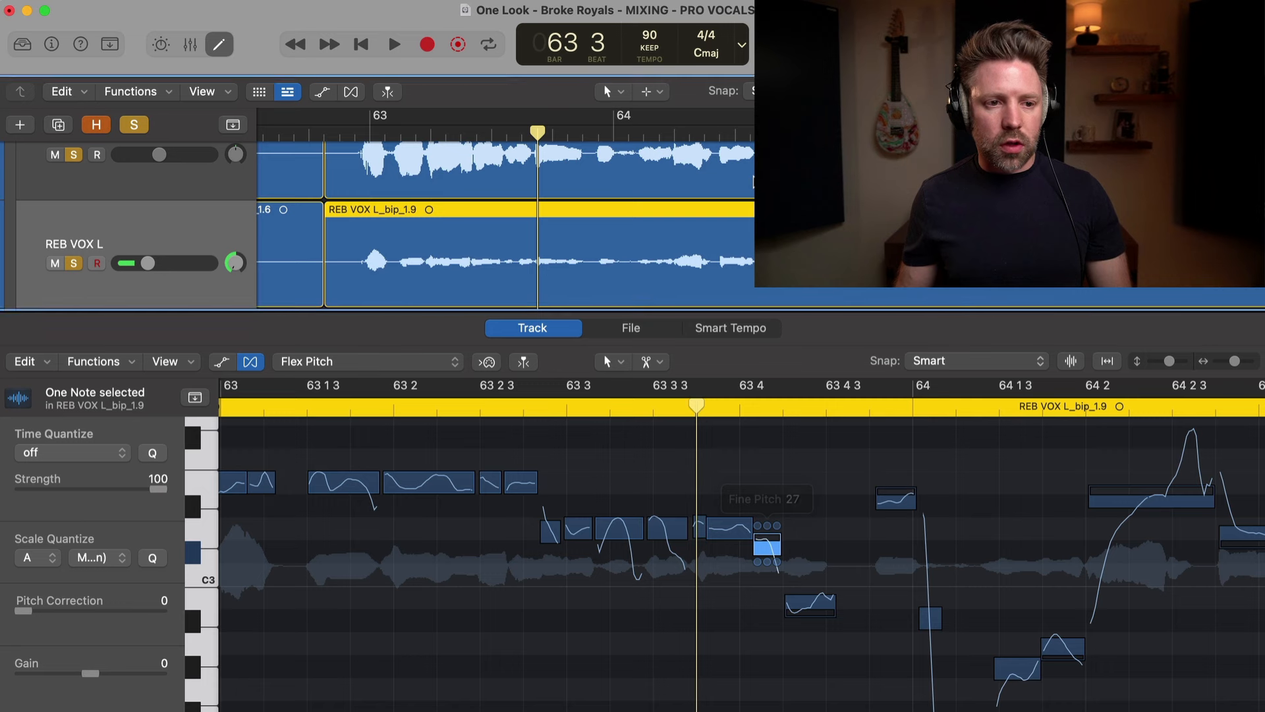
{"action": "key", "text": "Down"}
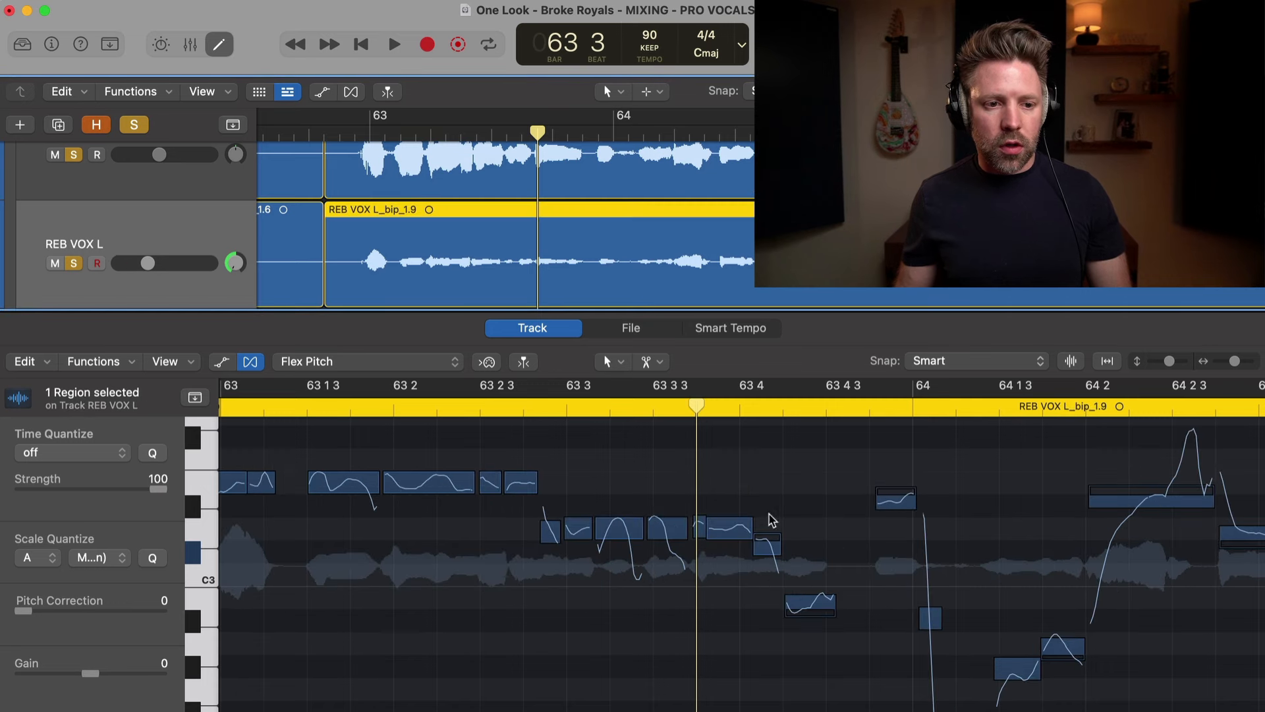
{"action": "left_click", "coordinate": [765, 547]}
{"action": "left_click_drag", "start_coordinate": [764, 552], "coordinate": [767, 527]}
{"action": "key", "text": "space"}
{"action": "left_click", "coordinate": [646, 410]}
{"action": "key", "text": "space"}
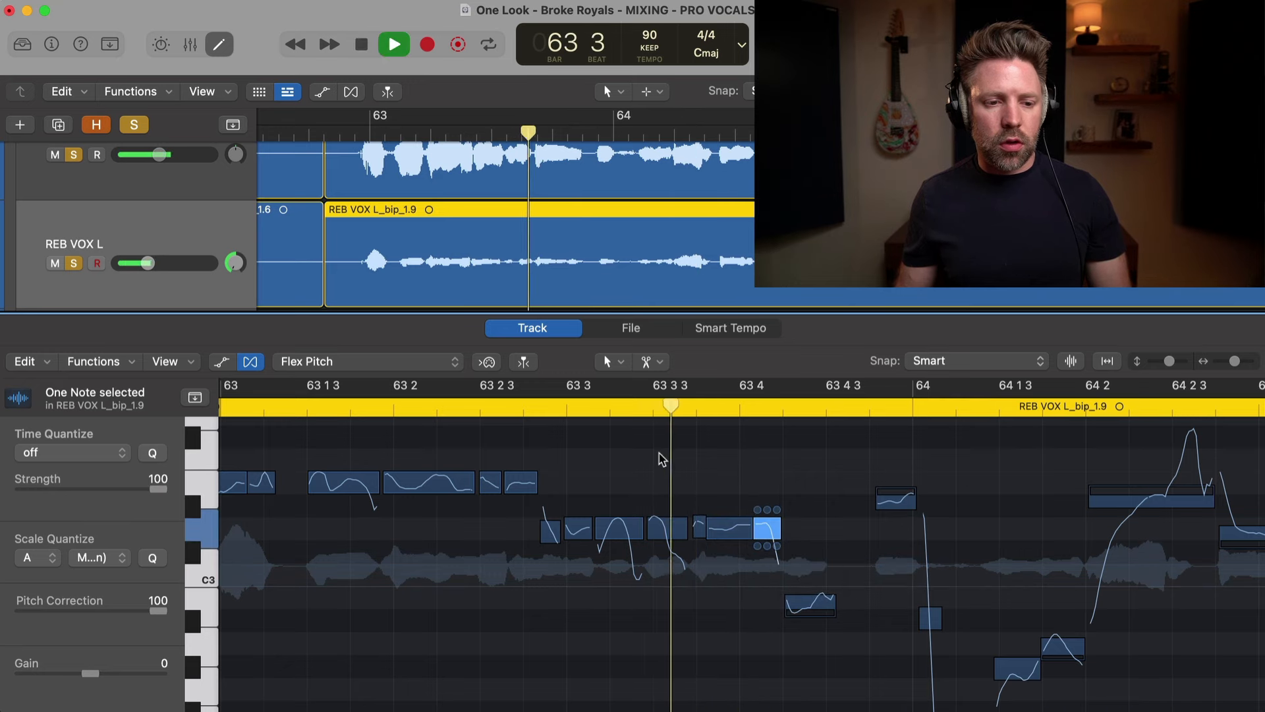
{"action": "scroll", "coordinate": [660, 458], "scroll_direction": "right", "scroll_amount": 1}
{"action": "key", "text": "space"}
Snap the low REB VOX L note between 63 4 and 63 4 3 to its nearest pitch, and place the playhead at its start
{"action": "double_click", "coordinate": [774, 600]}
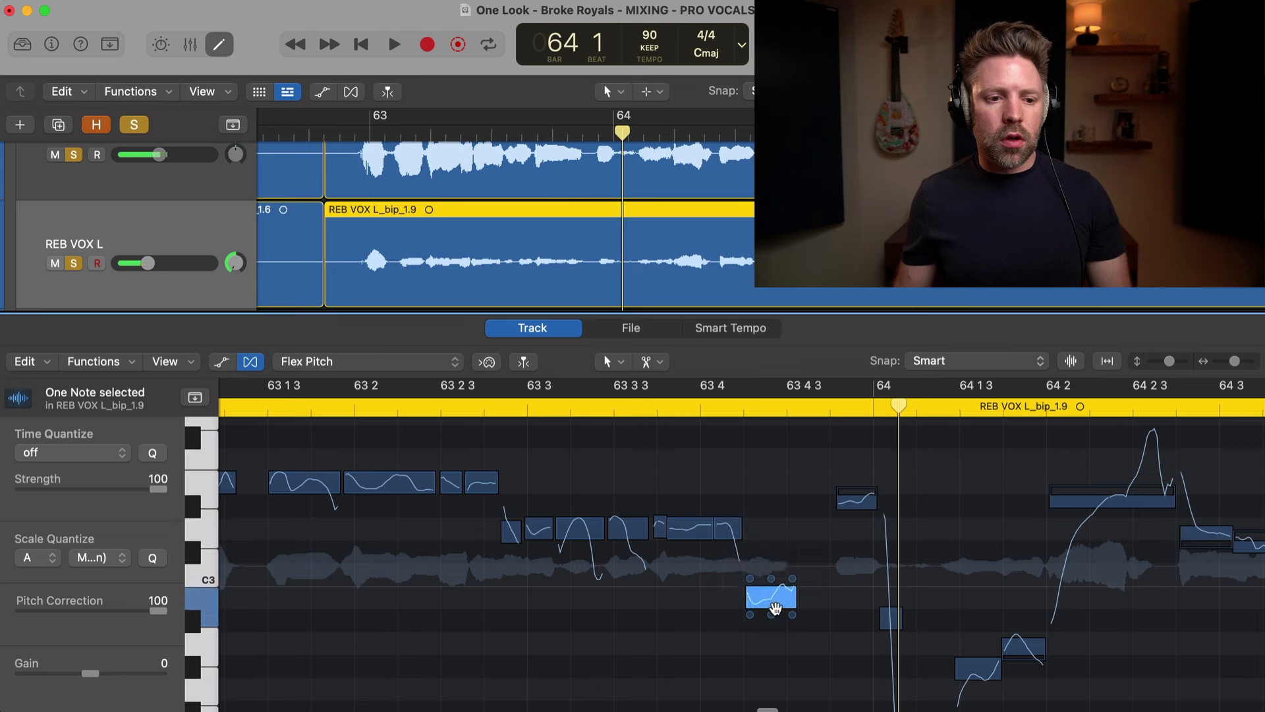
{"action": "left_click", "coordinate": [739, 406]}
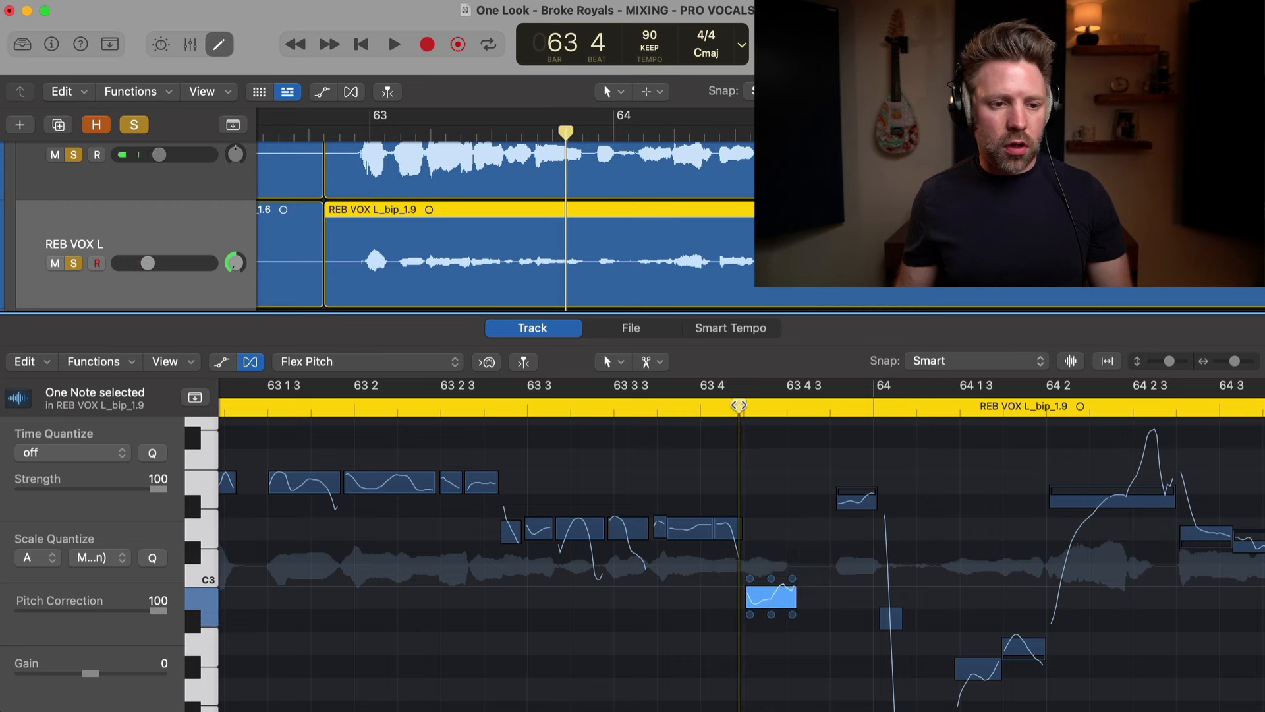
{"action": "scroll", "coordinate": [646, 200], "scroll_direction": "up", "scroll_amount": 10}
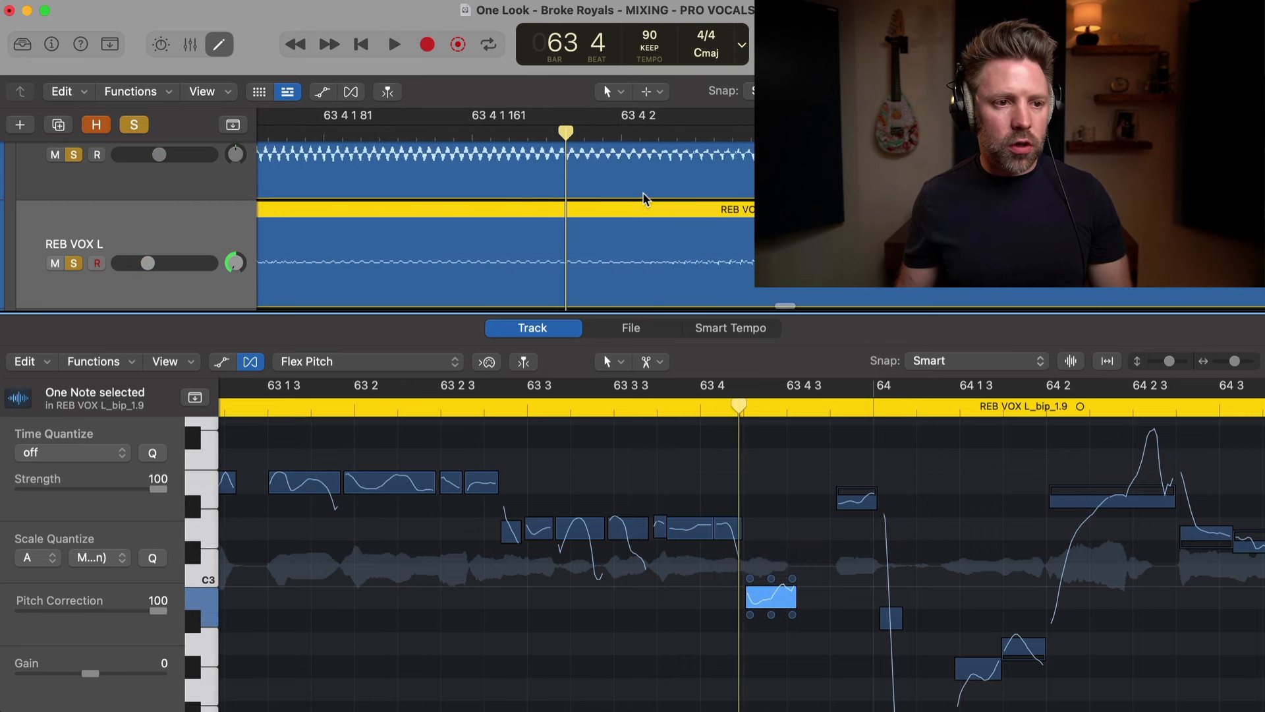
{"action": "scroll", "coordinate": [646, 200], "scroll_direction": "down", "scroll_amount": 5}
{"action": "scroll", "coordinate": [644, 198], "scroll_direction": "down", "scroll_amount": 1}
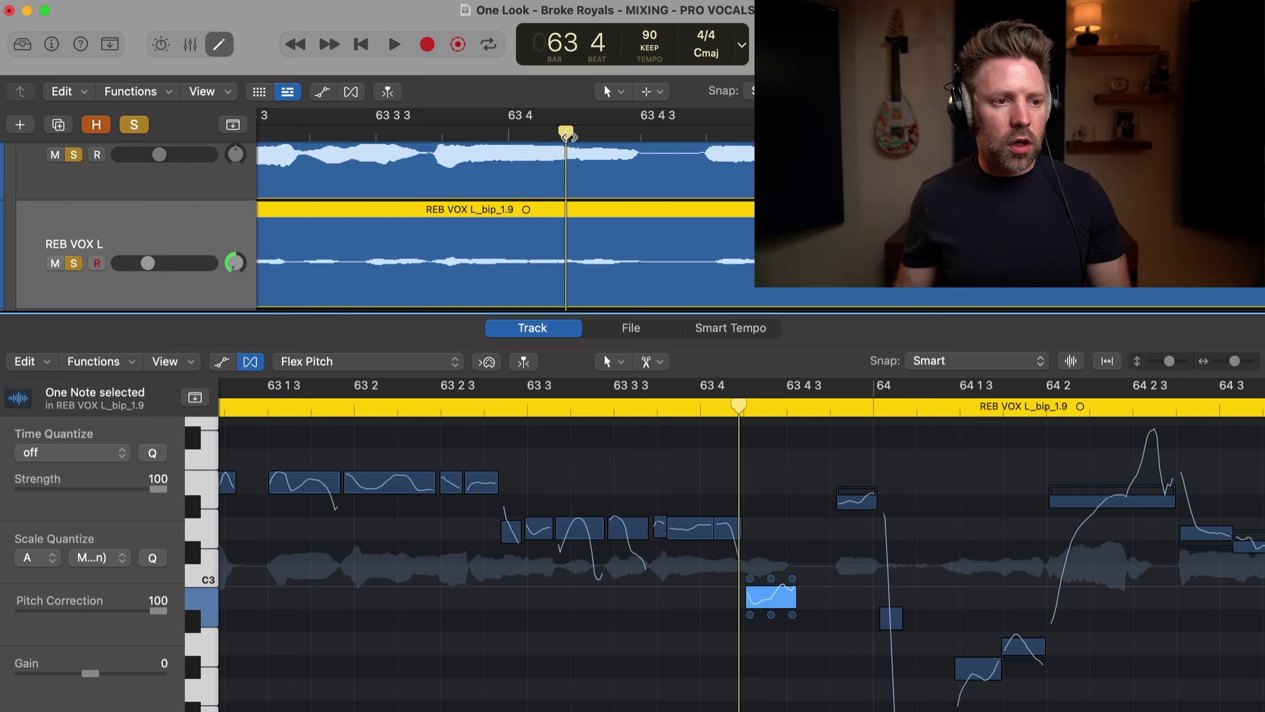
{"action": "mouse_move", "coordinate": [568, 135]}
{"action": "left_mouse_down"}
{"action": "mouse_move", "coordinate": [437, 134]}
{"action": "mouse_move", "coordinate": [607, 135]}
{"action": "mouse_move", "coordinate": [576, 148]}
{"action": "left_mouse_up"}
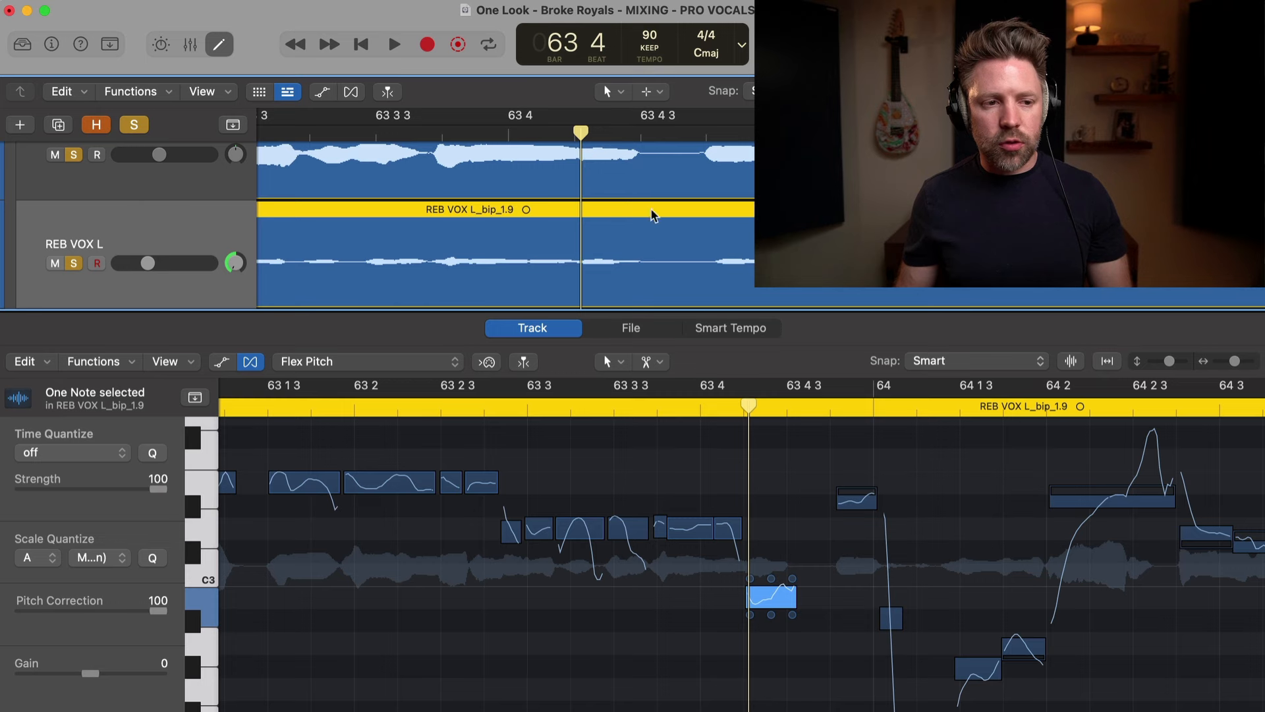
Compare the low note after 63 4 with the comp, raise it to C3 in REB VOX L and audition it
{"action": "key", "text": "Up"}
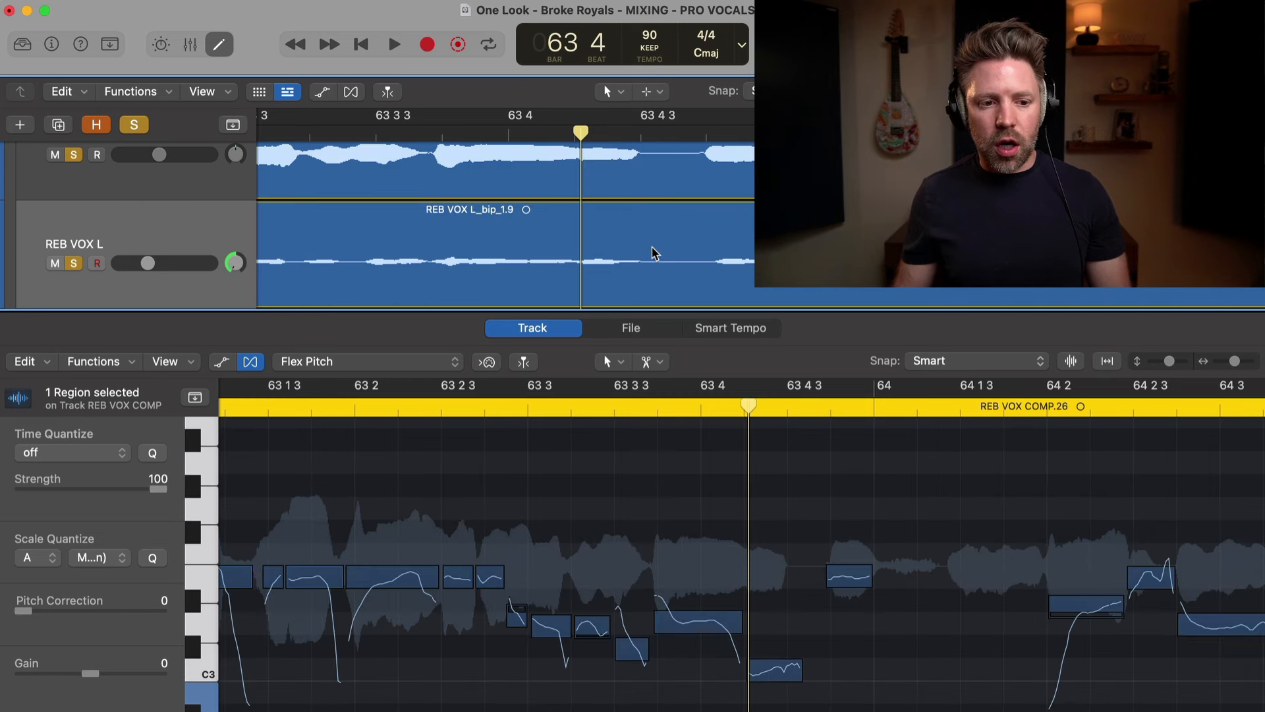
{"action": "key", "text": "Down"}
{"action": "left_click_drag", "start_coordinate": [776, 695], "coordinate": [776, 672]}
{"action": "key", "text": "space"}
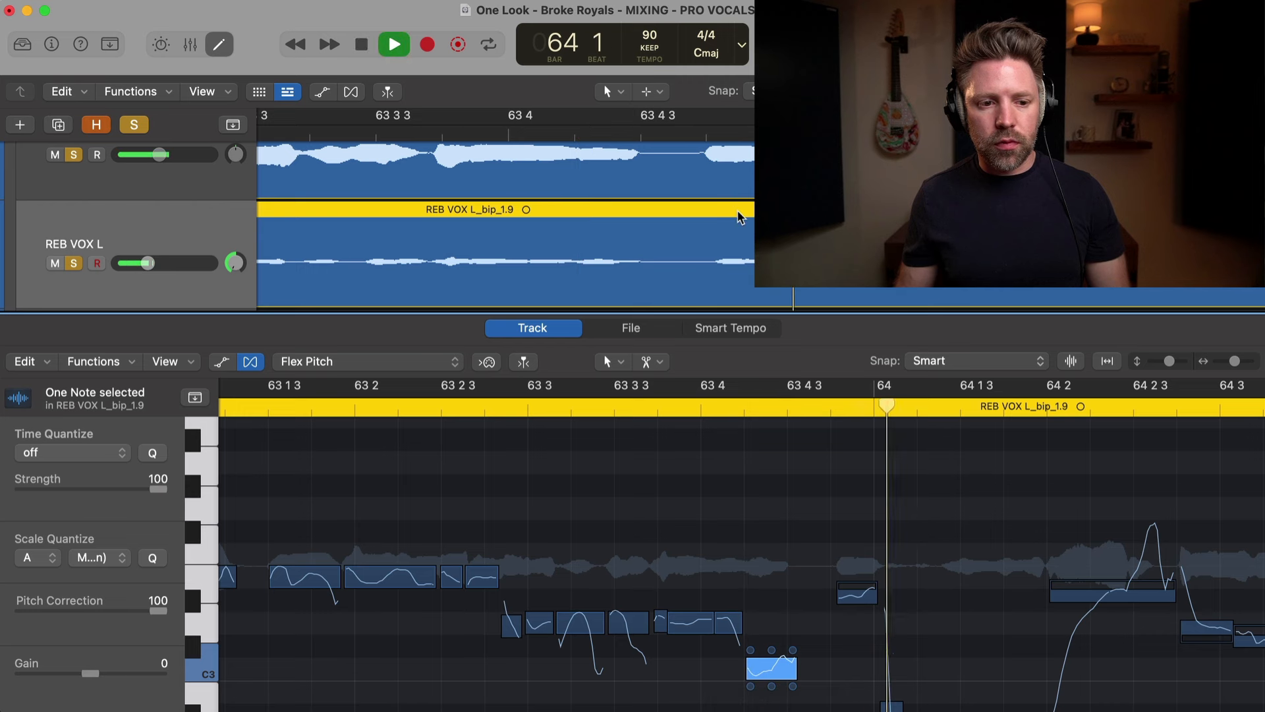
{"action": "key", "text": "space"}
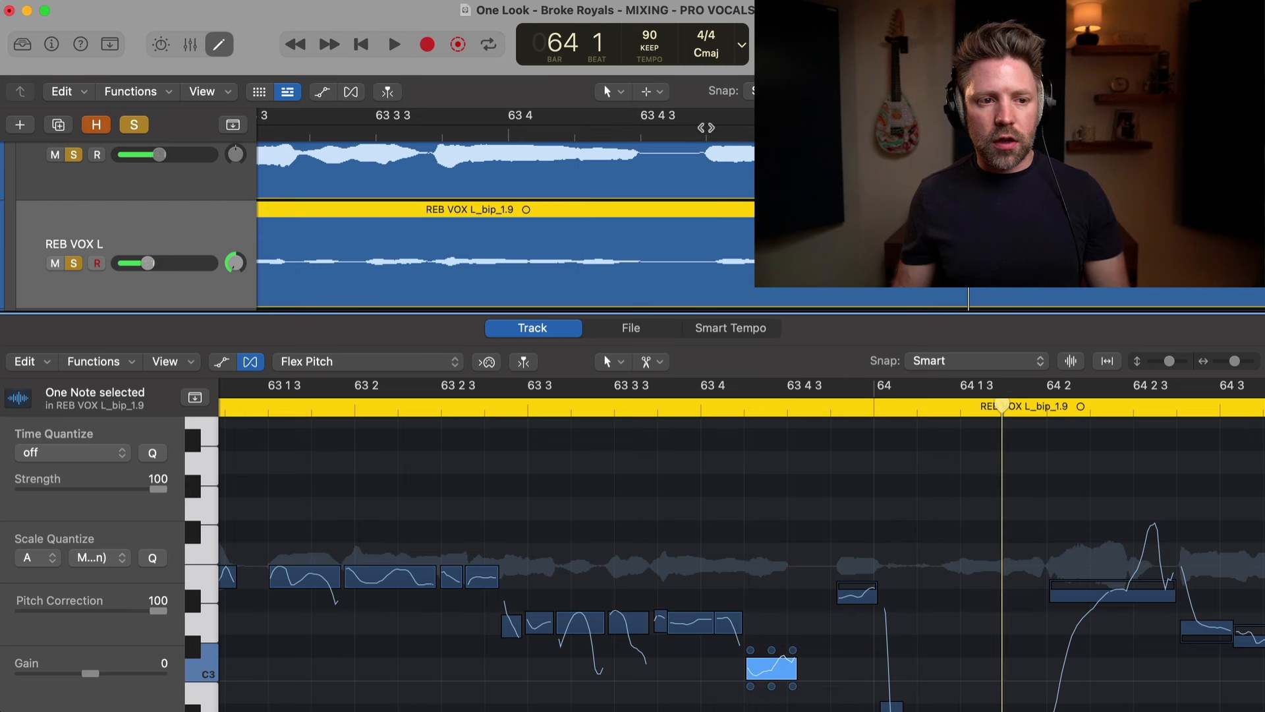
Place the playhead at the onset of the comp note just before bar 64, and raise the corresponding REB VOX L note to E3
{"action": "left_click", "coordinate": [706, 128]}
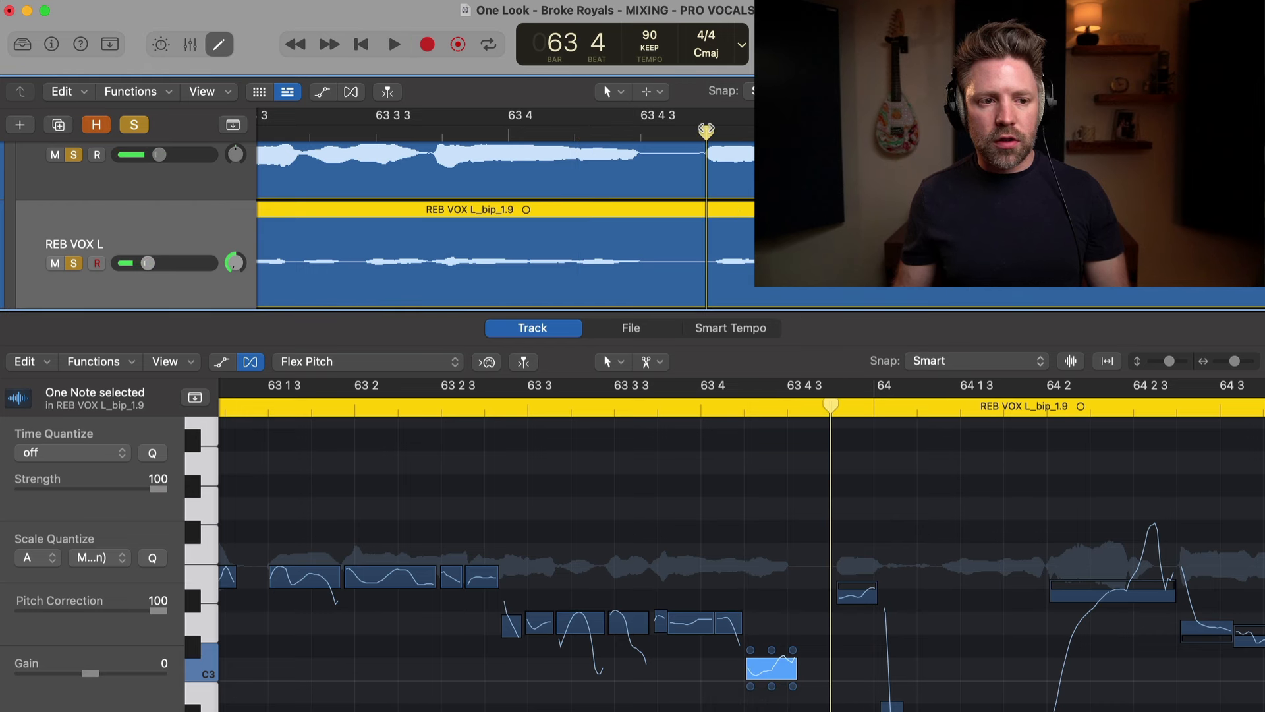
{"action": "left_click", "coordinate": [854, 596]}
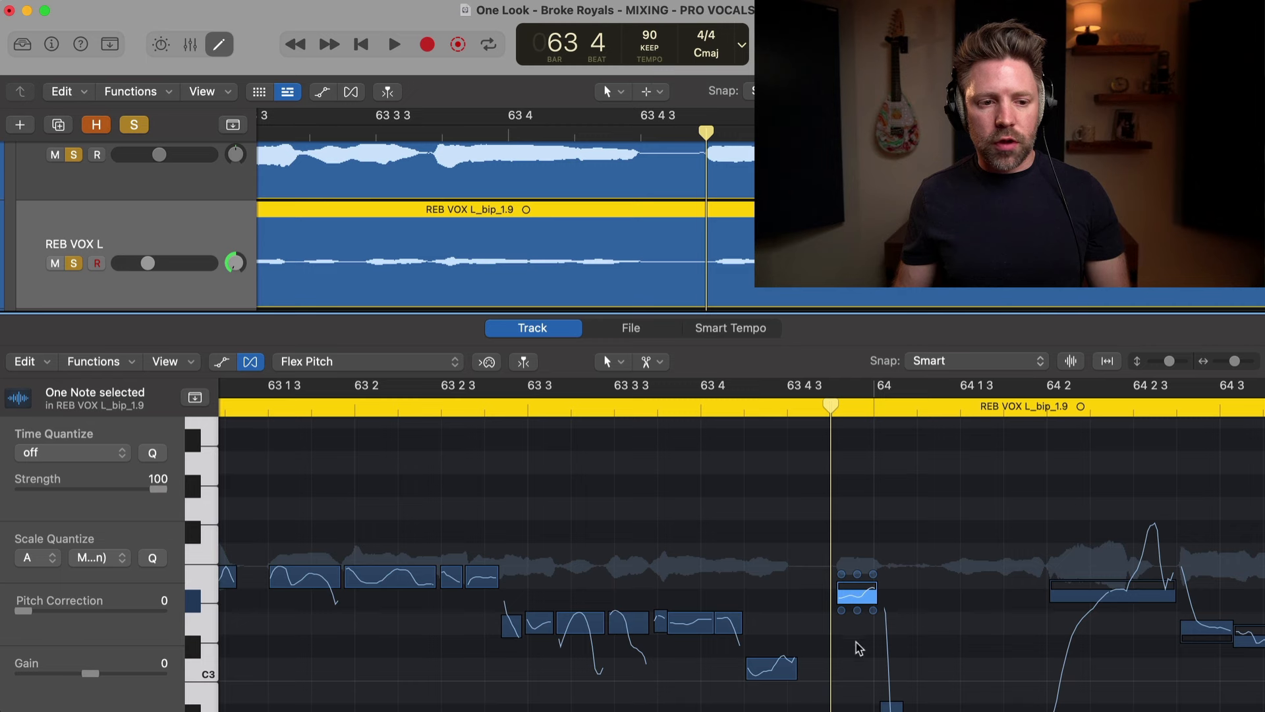
{"action": "mouse_move", "coordinate": [841, 573]}
{"action": "left_click", "coordinate": [791, 172]}
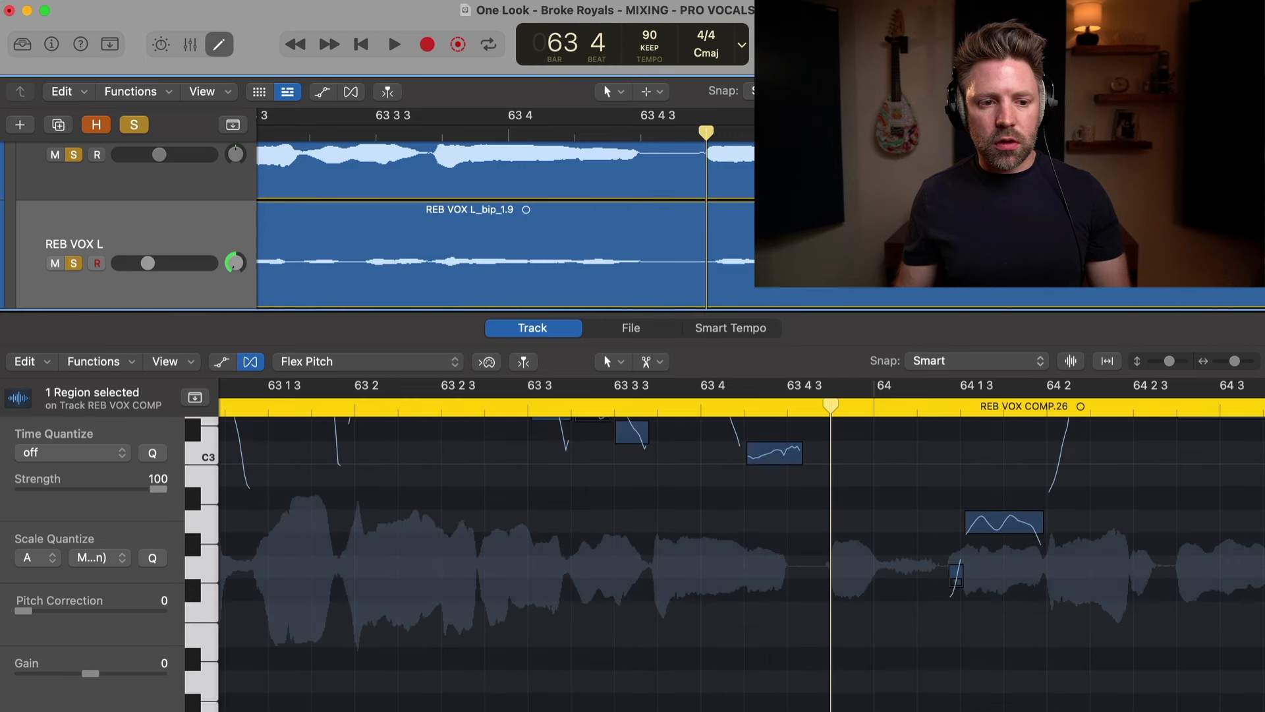
{"action": "scroll", "coordinate": [853, 470], "scroll_direction": "up", "scroll_amount": 3}
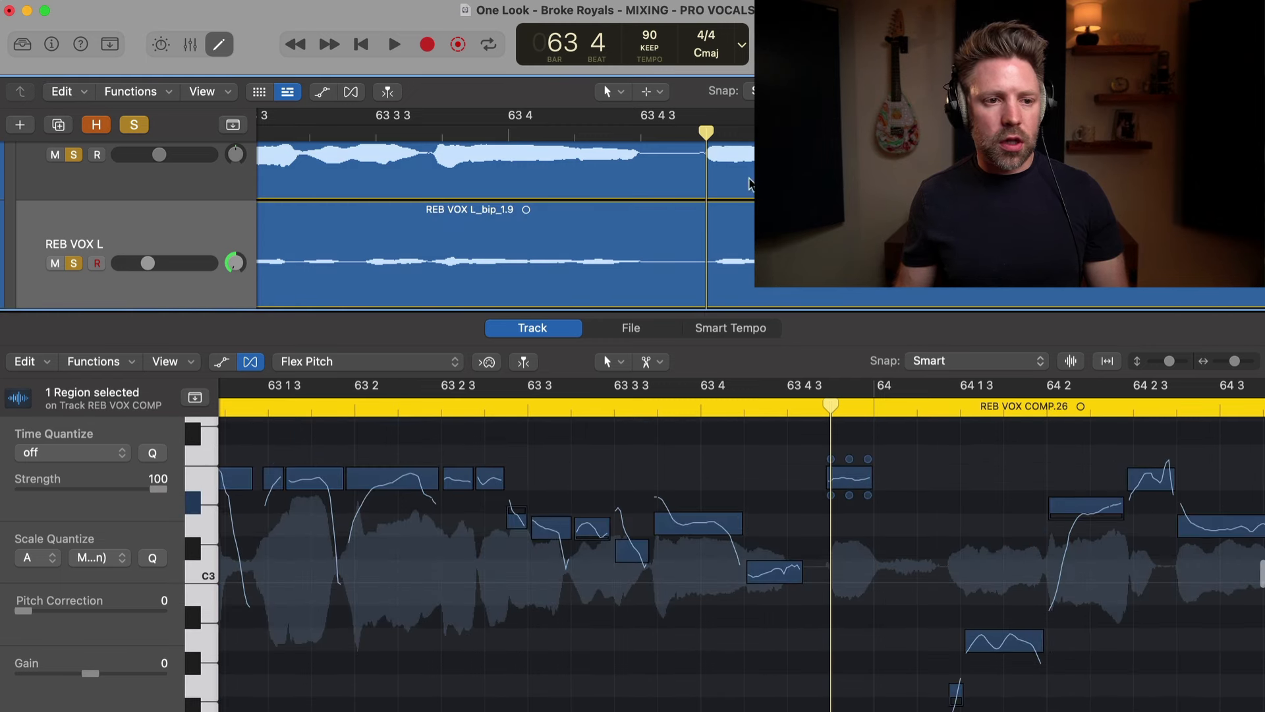
{"action": "left_click", "coordinate": [836, 263]}
{"action": "left_click", "coordinate": [856, 581]}
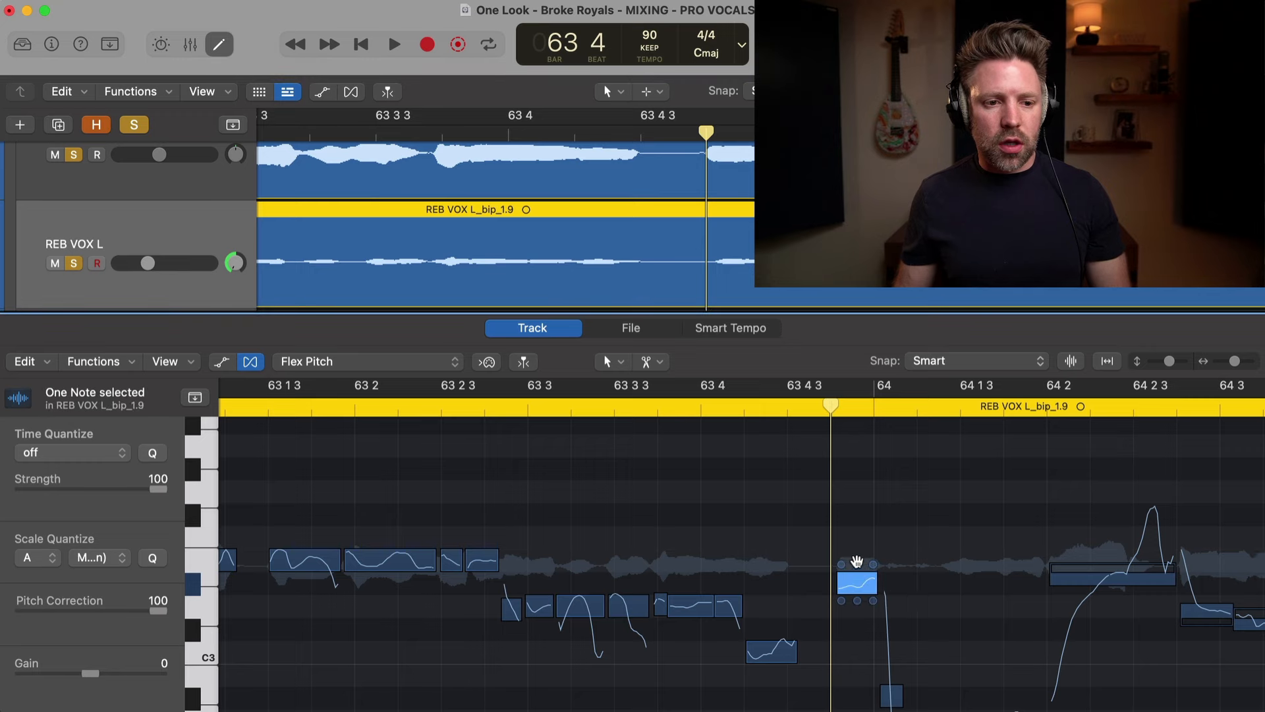
{"action": "left_click_drag", "start_coordinate": [856, 561], "coordinate": [855, 555]}
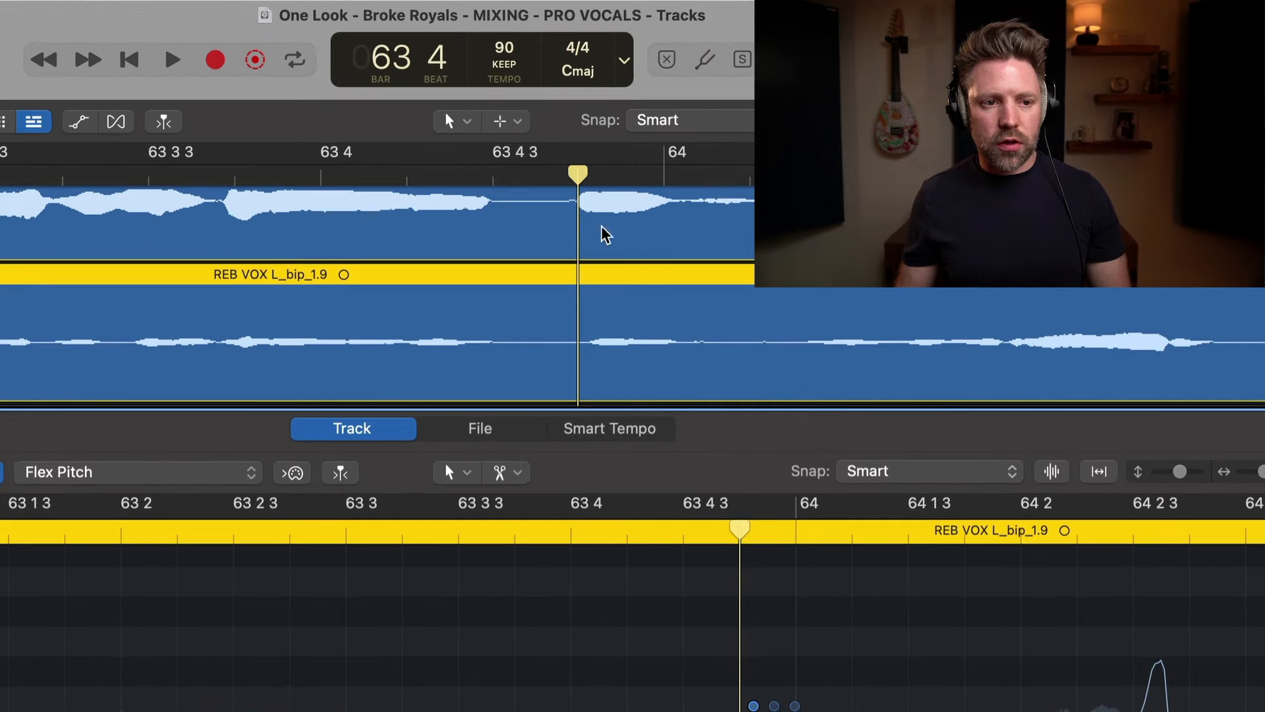
Pull the start of the REB VOX L E3 note before bar 64 earlier so that it meets the comp's onset at the playhead
{"action": "scroll", "coordinate": [601, 232], "scroll_direction": "up", "scroll_amount": 3}
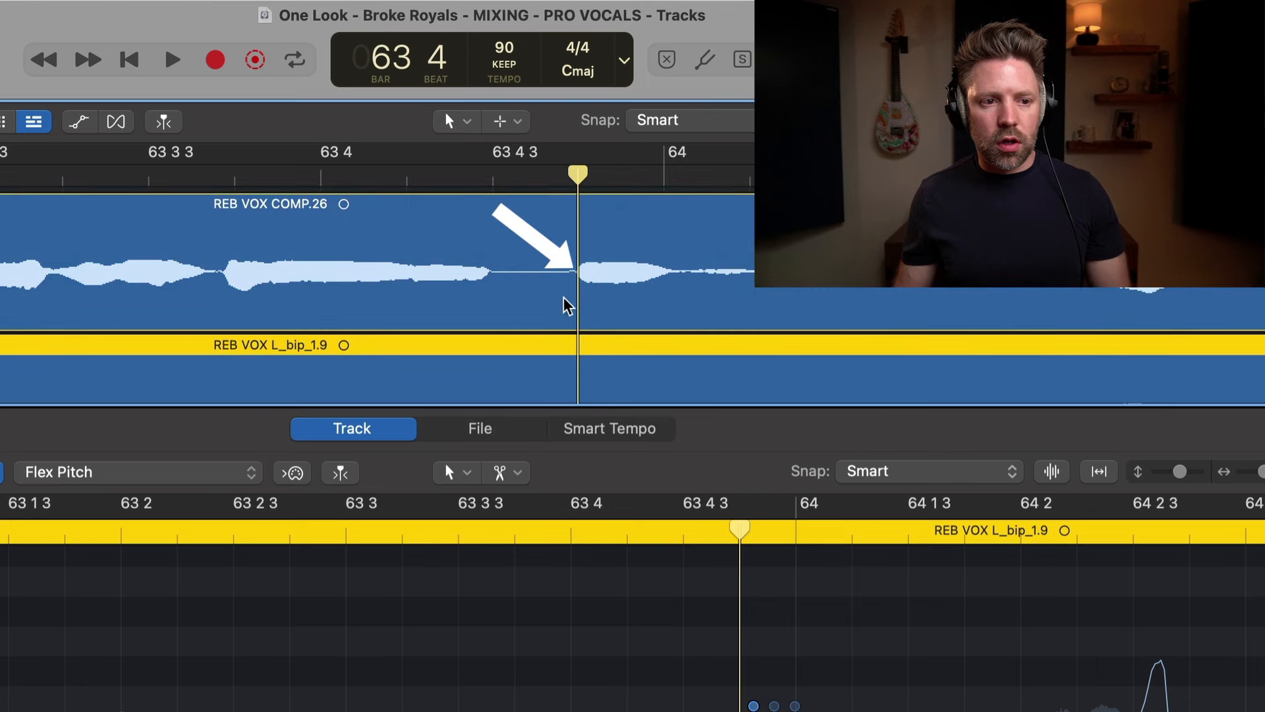
{"action": "left_click", "coordinate": [577, 275]}
{"action": "scroll", "coordinate": [589, 316], "scroll_direction": "down", "scroll_amount": 2}
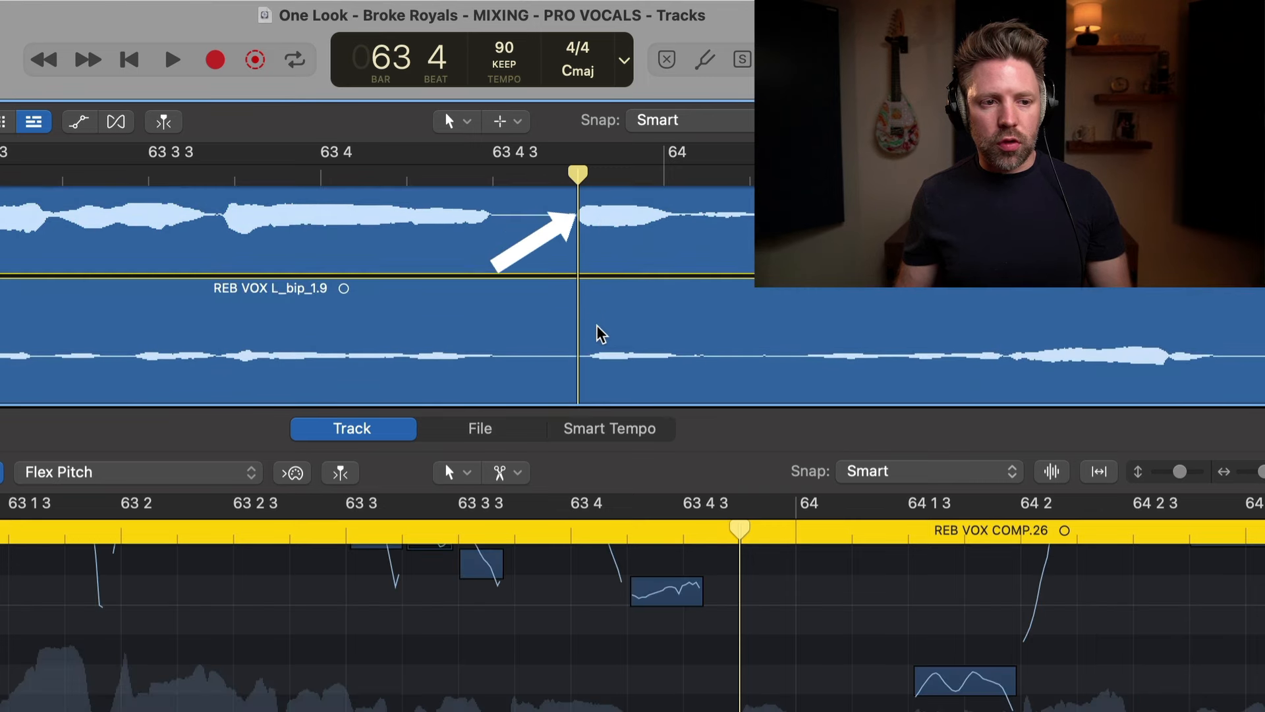
{"action": "left_click", "coordinate": [616, 370]}
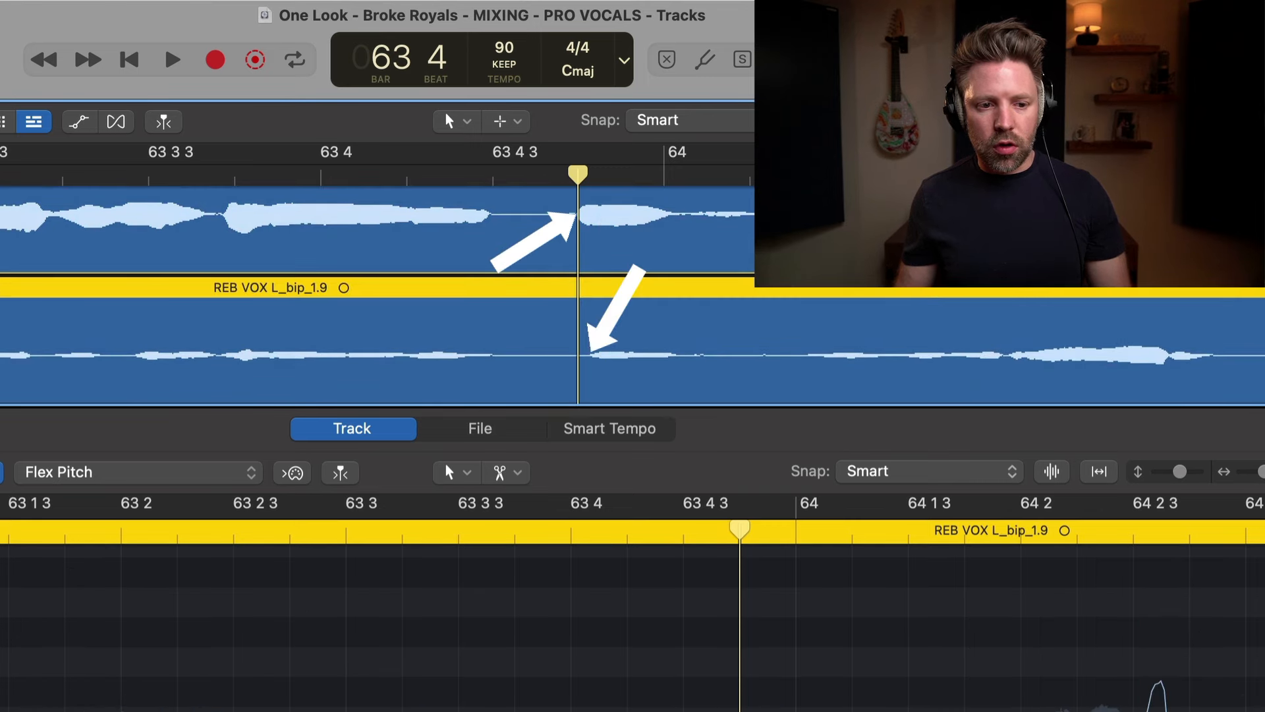
{"action": "left_click_drag", "start_coordinate": [751, 535], "coordinate": [744, 535]}
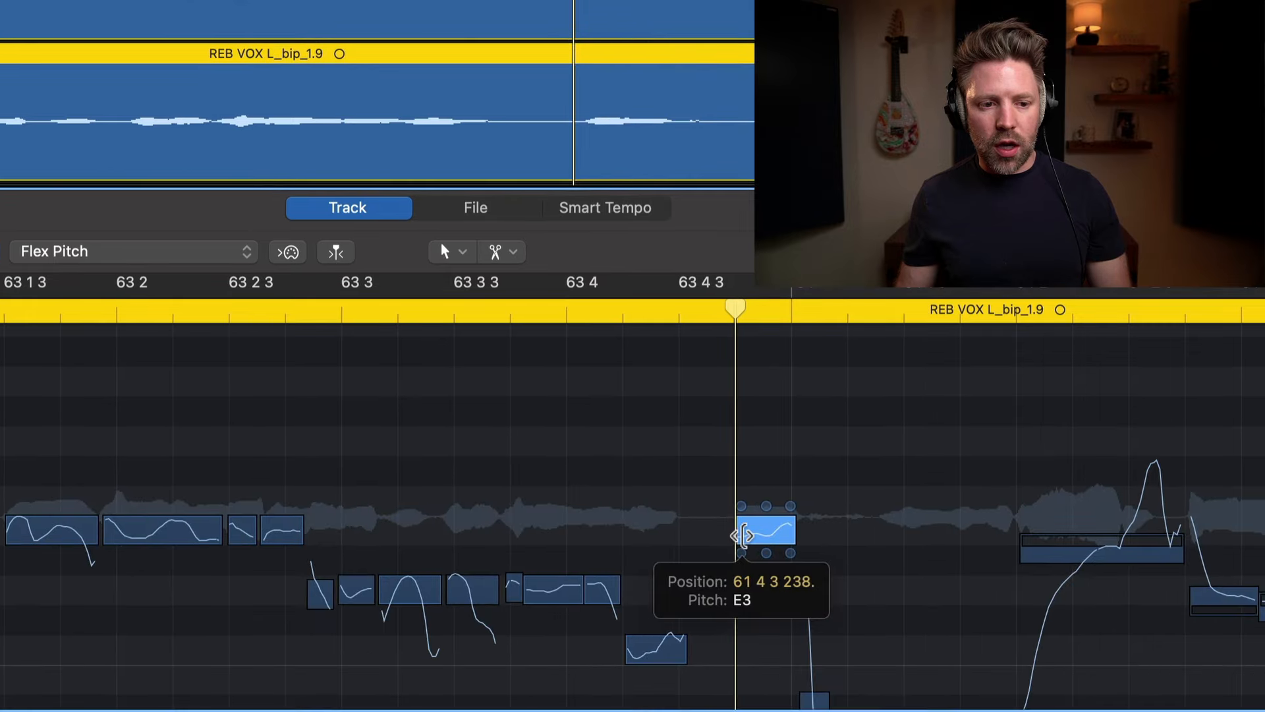
Audition both vocals from just before 63 4, and place the playhead just before 64 1 3
{"action": "double_click", "coordinate": [553, 313]}
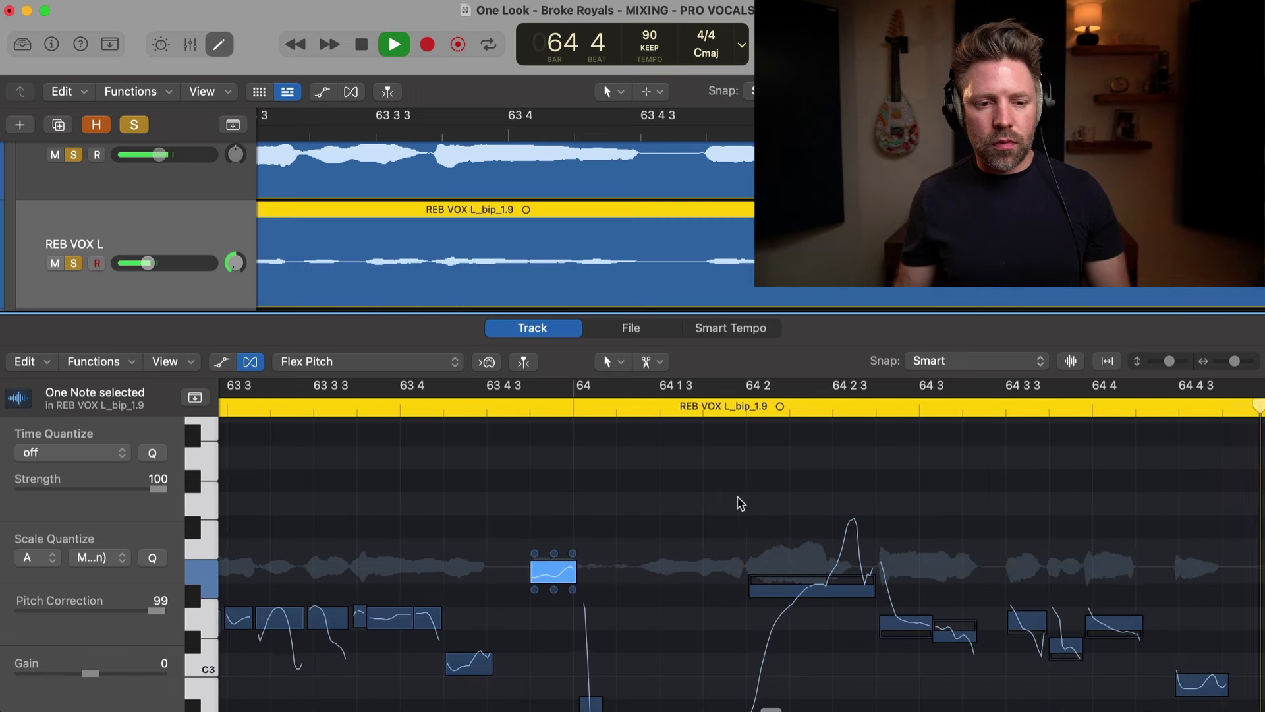
{"action": "left_click", "coordinate": [879, 133]}
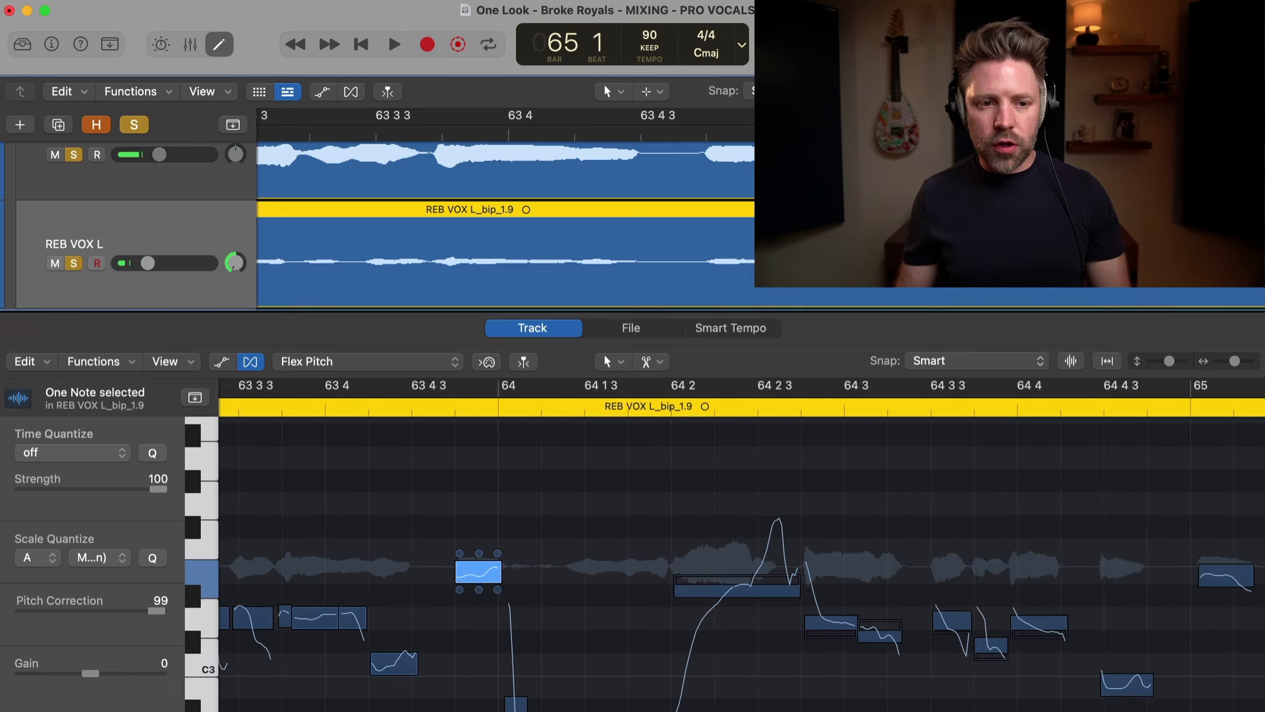
{"action": "scroll", "coordinate": [879, 197], "scroll_direction": "right", "scroll_amount": 5}
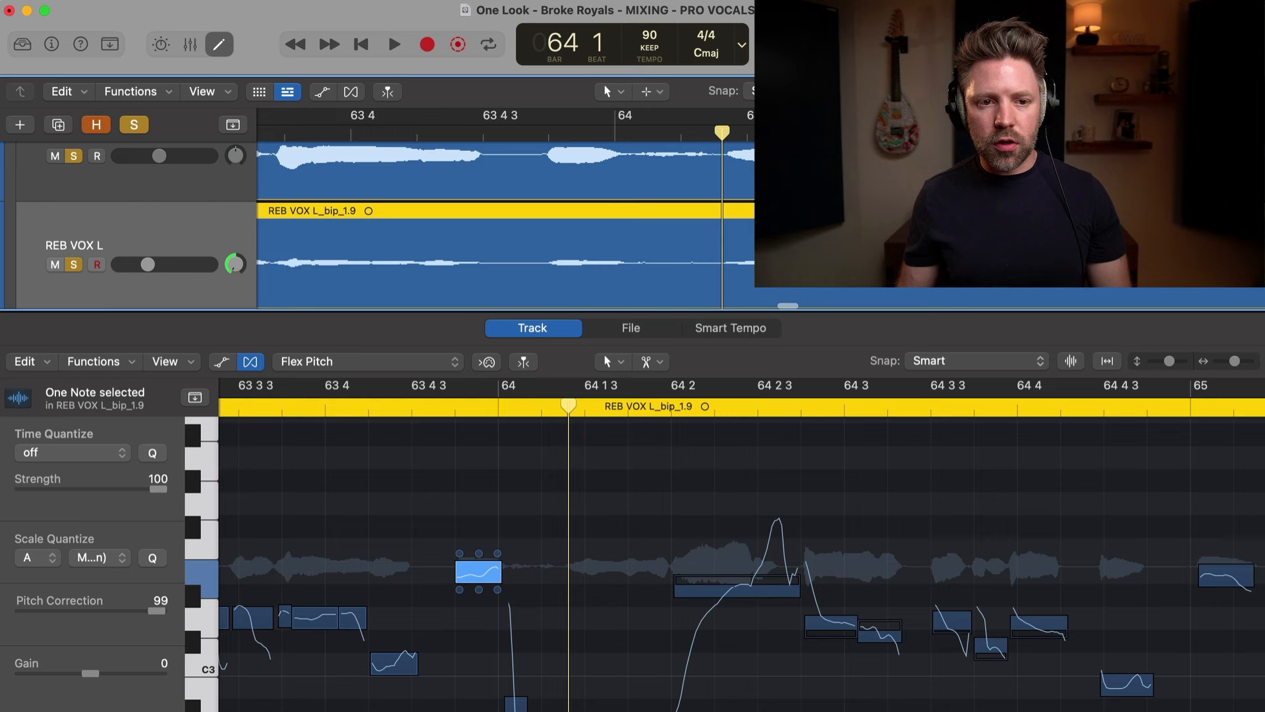
Audition bar 64, compare the note before 64 3 with the comp, and pull the REB VOX L note's start earlier to the comp's onset
{"action": "scroll", "coordinate": [879, 197], "scroll_direction": "right", "scroll_amount": 3}
{"action": "key", "text": "space"}
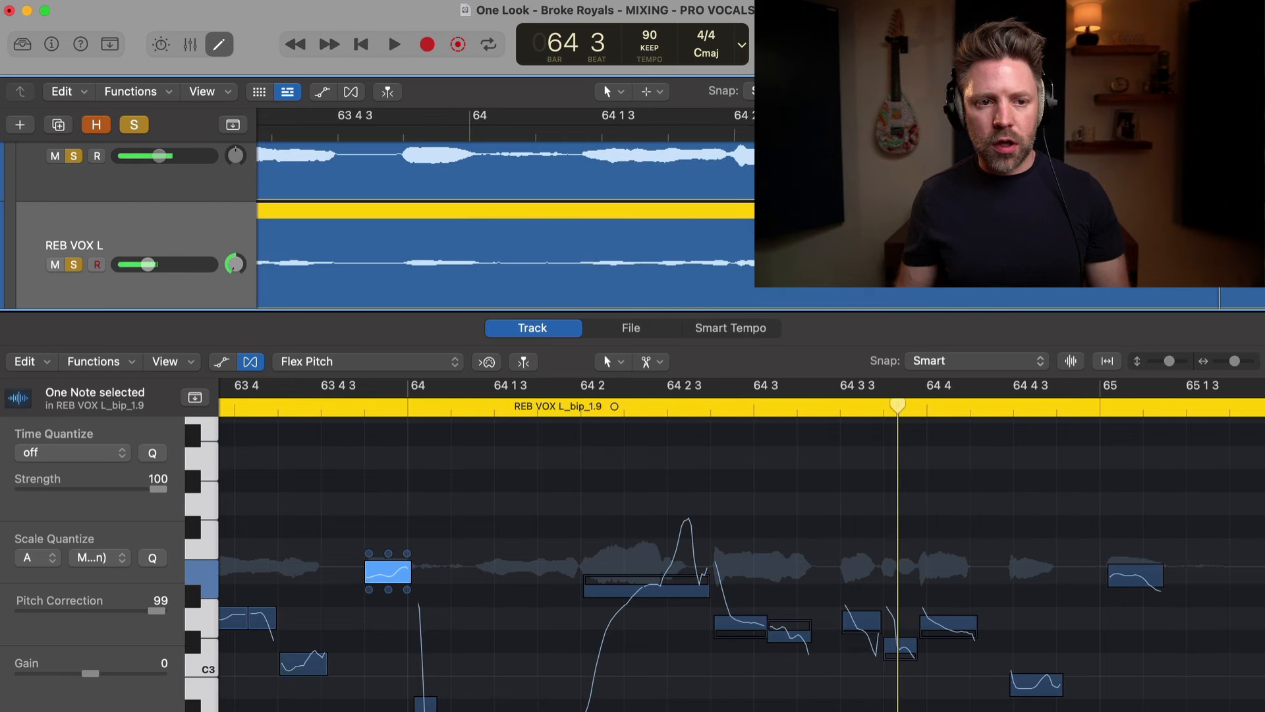
{"action": "key", "text": "space"}
{"action": "left_click", "coordinate": [943, 181]}
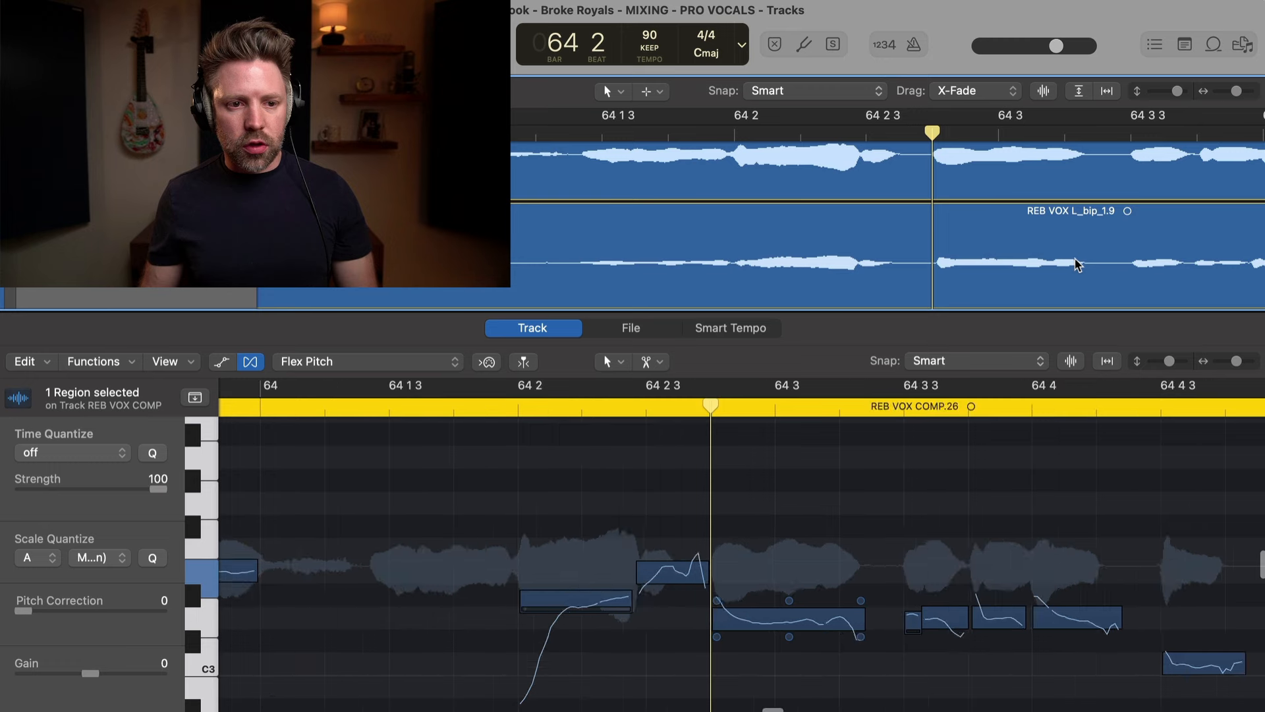
{"action": "left_click", "coordinate": [1005, 292]}
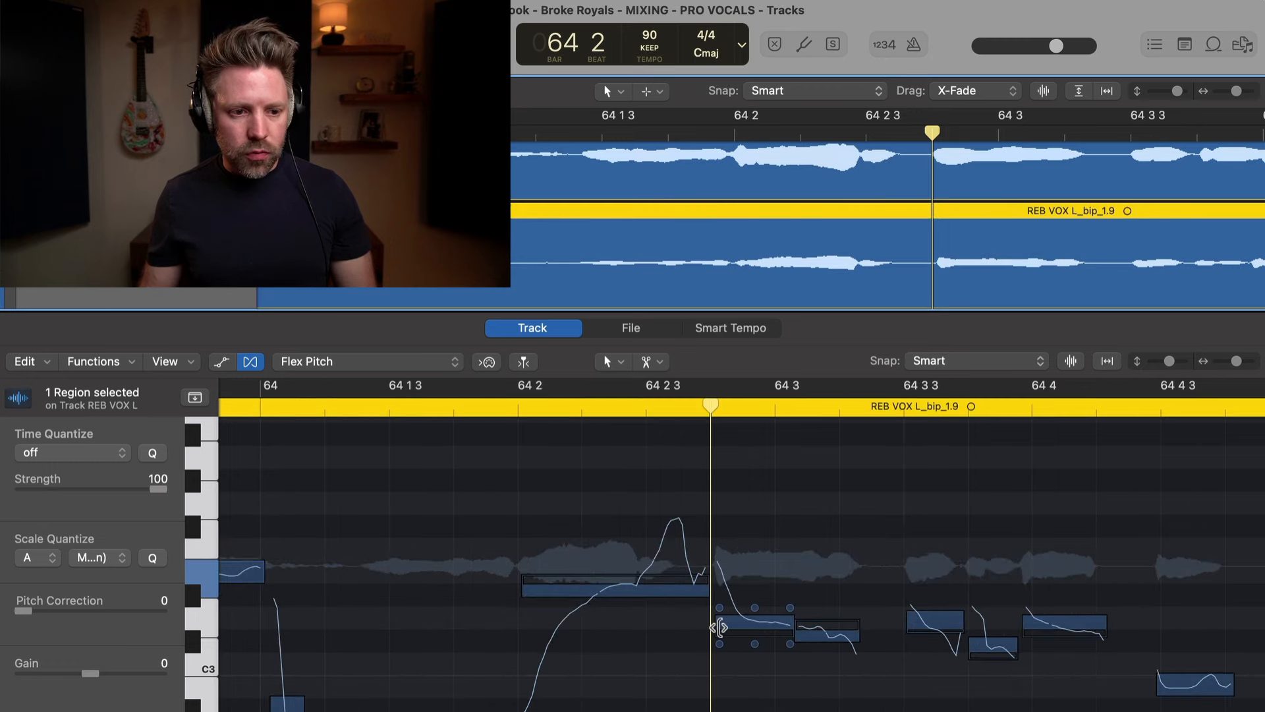
{"action": "left_click_drag", "start_coordinate": [719, 626], "coordinate": [713, 626]}
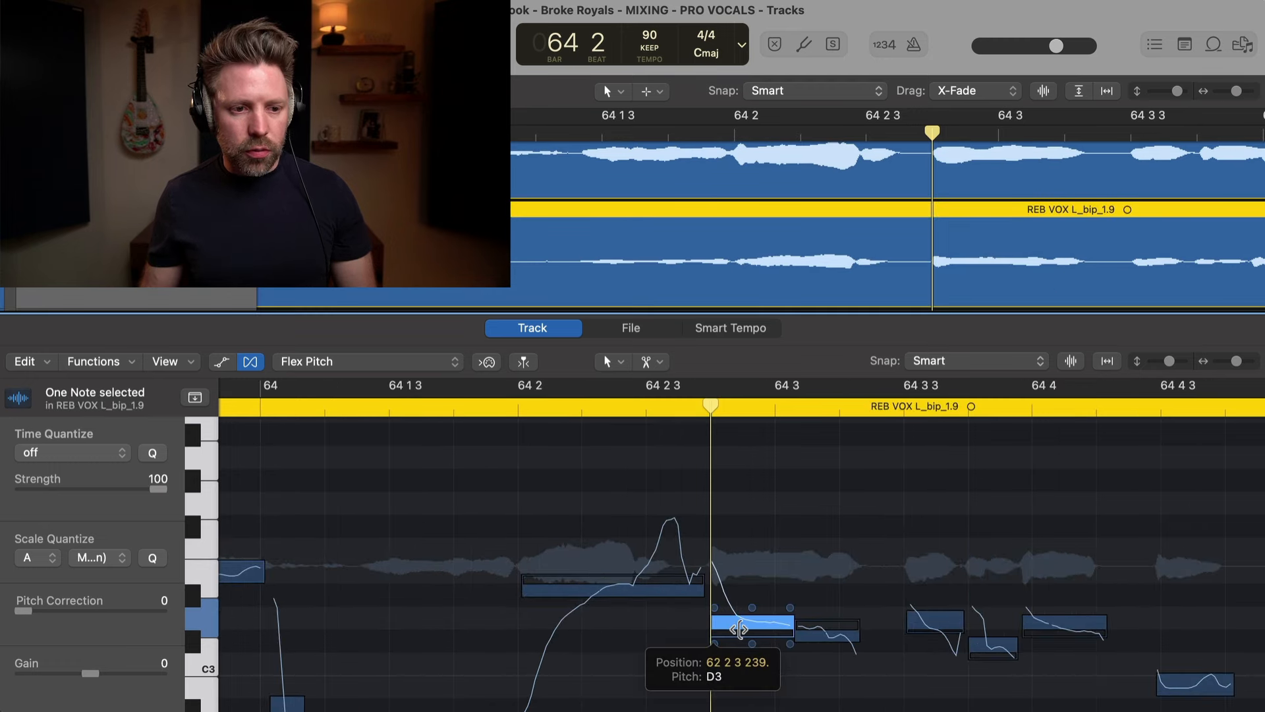
Tune the REB VOX L note just before 64 3 exactly to D3, check the comp, and raise the following note to D3
{"action": "double_click", "coordinate": [738, 629]}
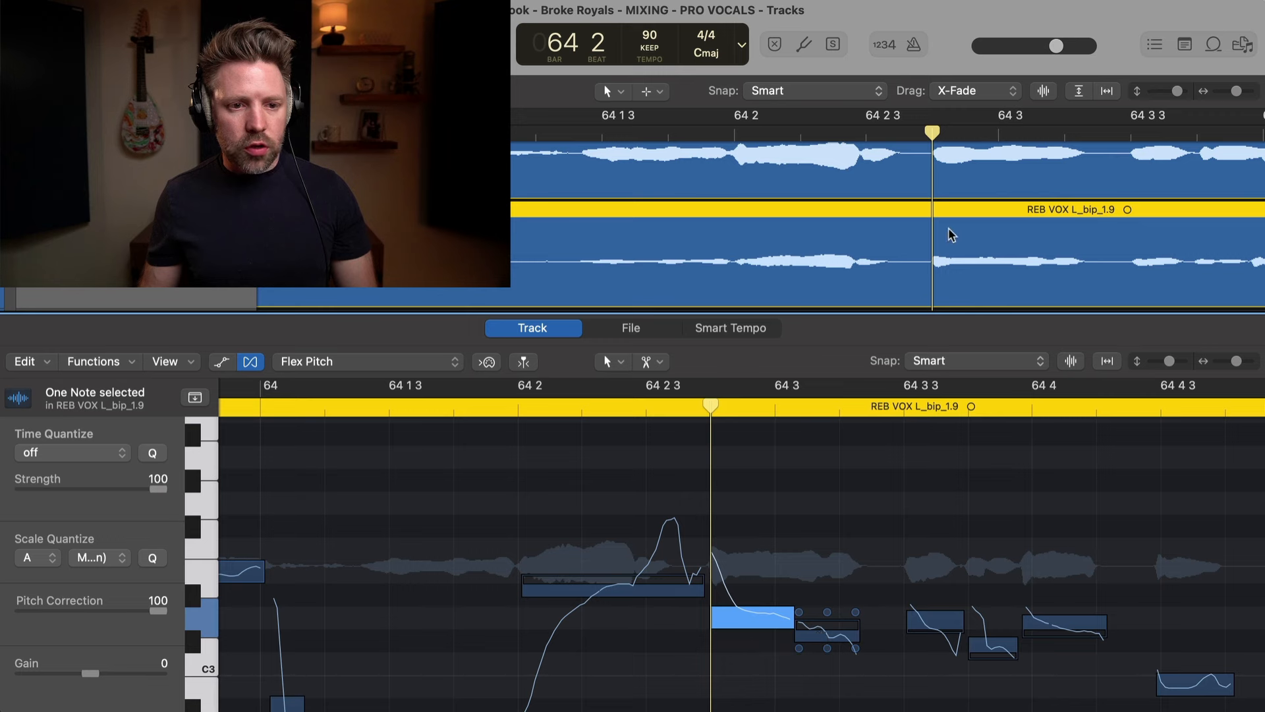
{"action": "key", "text": "Up"}
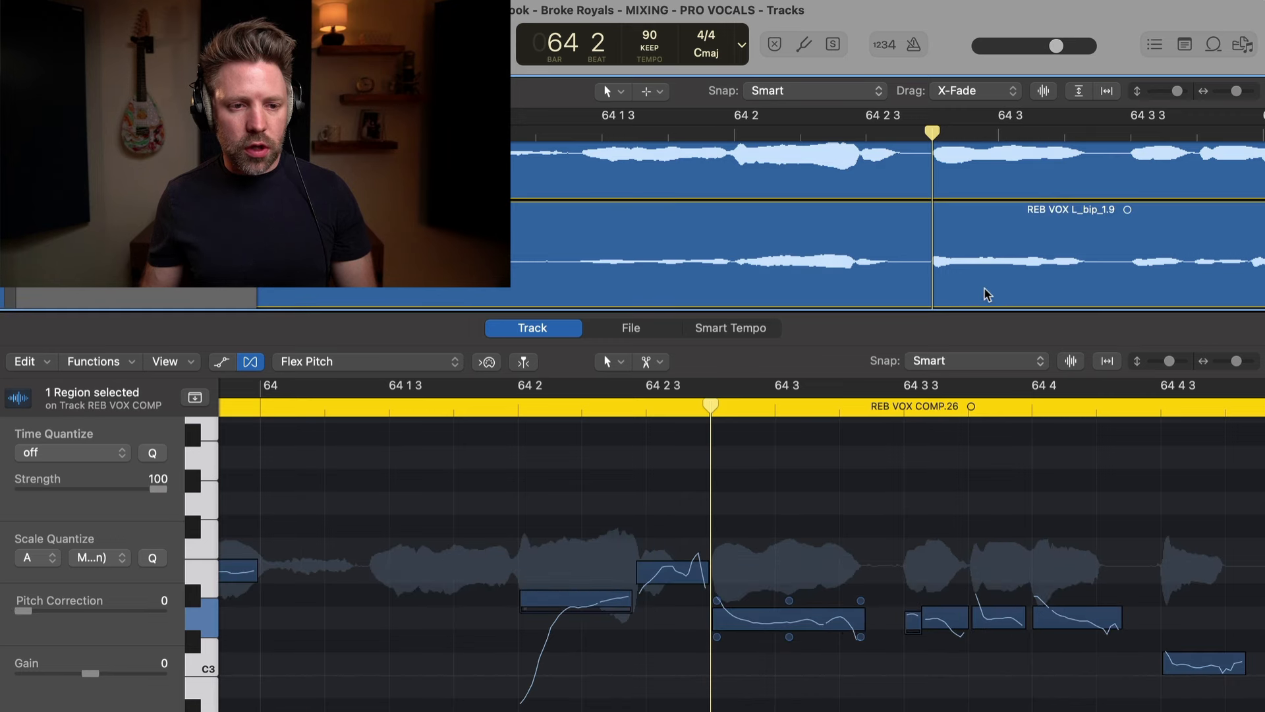
{"action": "key", "text": "Down"}
{"action": "left_click", "coordinate": [840, 580]}
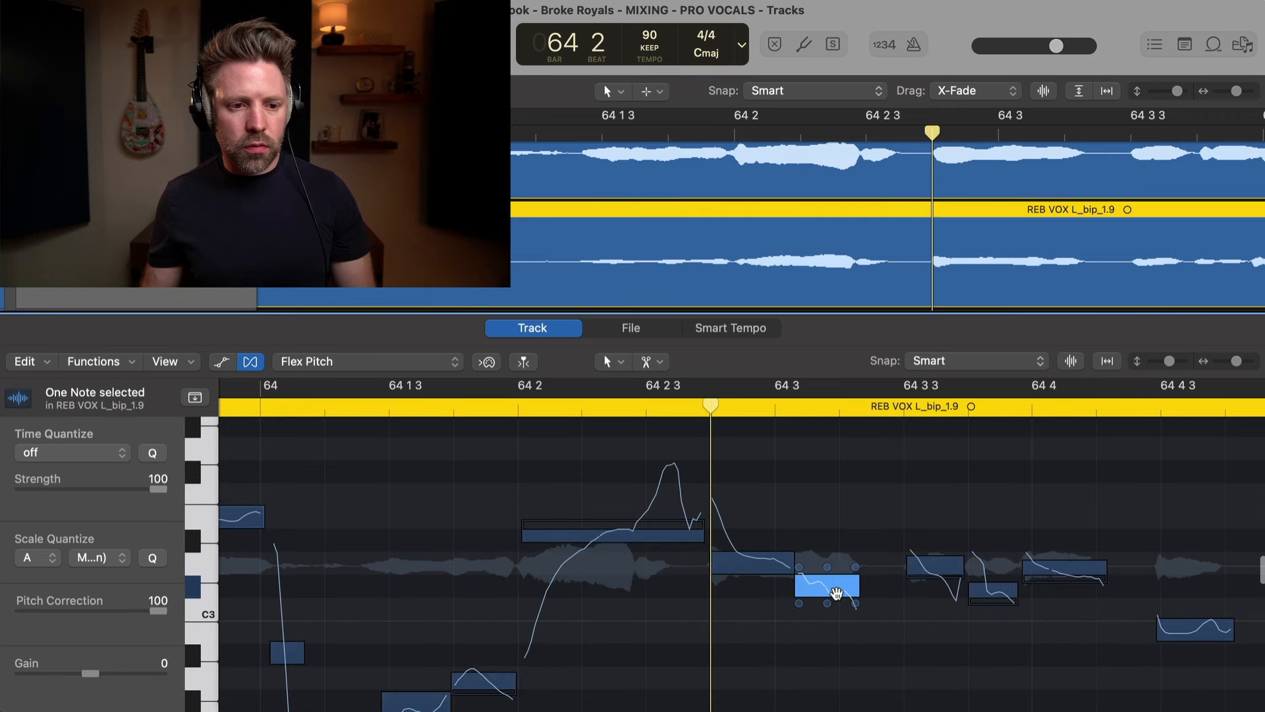
{"action": "left_click_drag", "start_coordinate": [836, 592], "coordinate": [836, 570]}
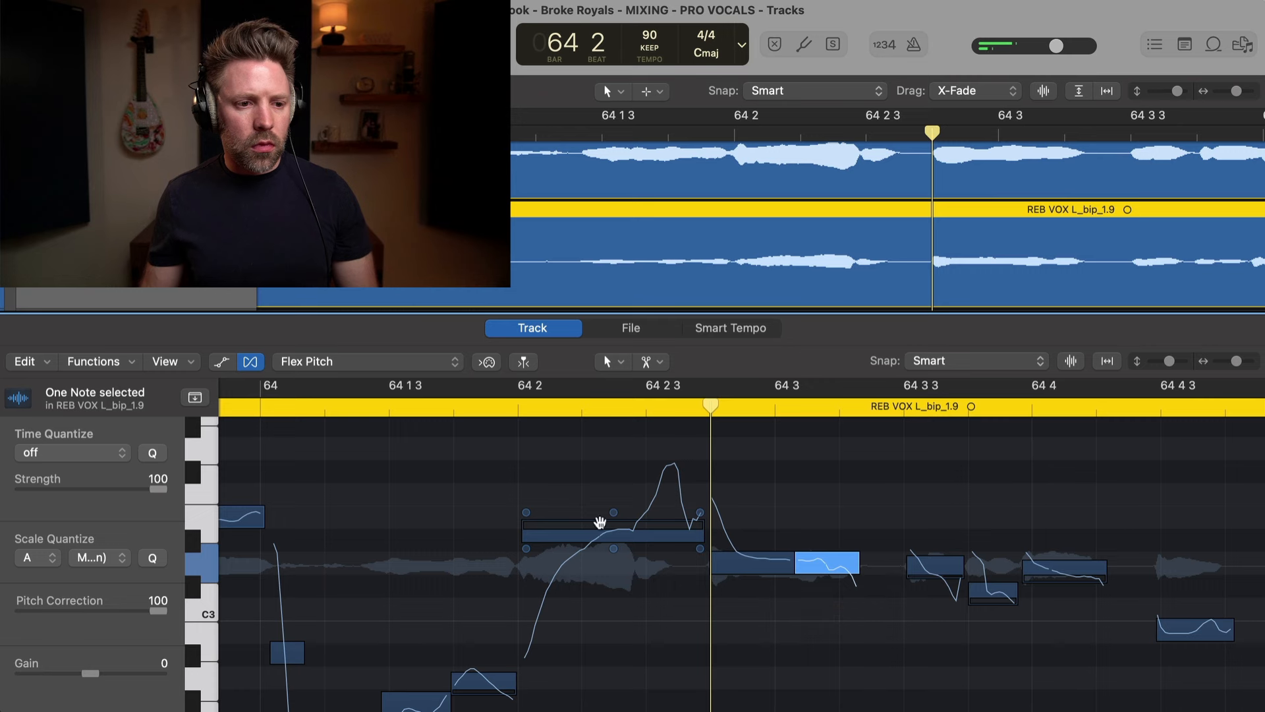
Audition the retuned phrase, place the playhead at the comp's onset near 64 3 3, and tune the REB VOX L note there to D3
{"action": "left_click", "coordinate": [511, 425]}
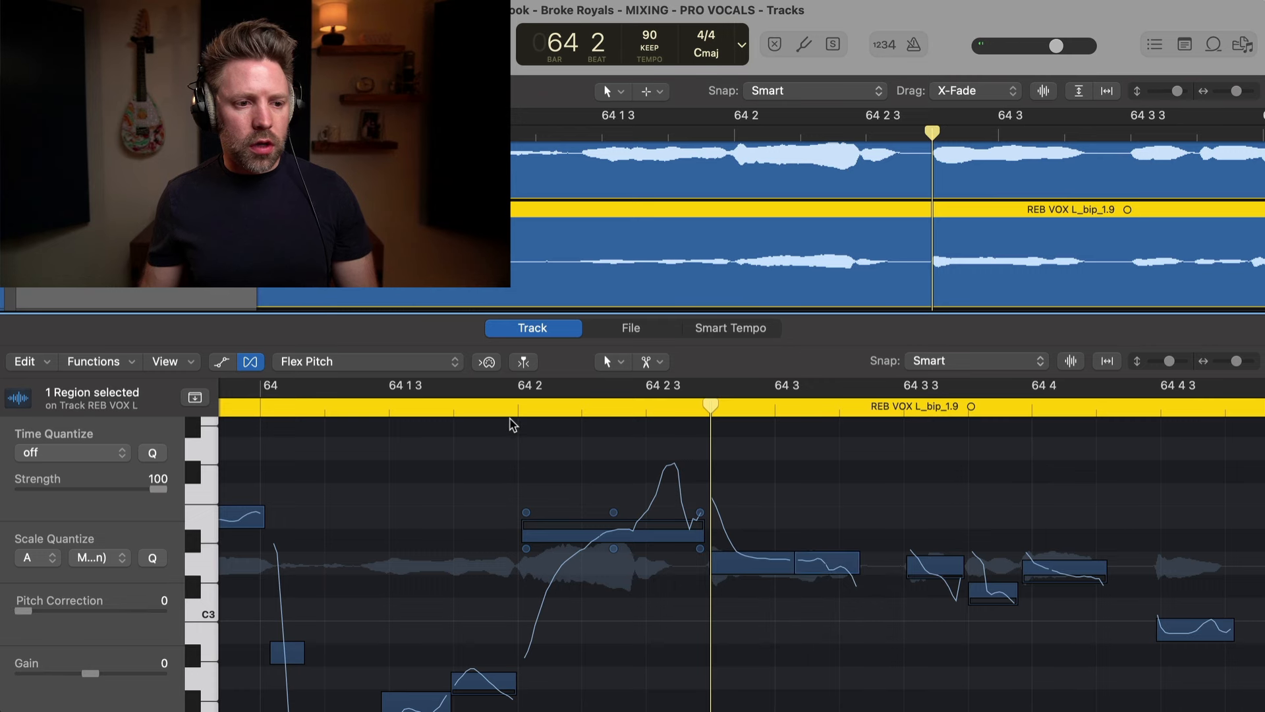
{"action": "key", "text": "space"}
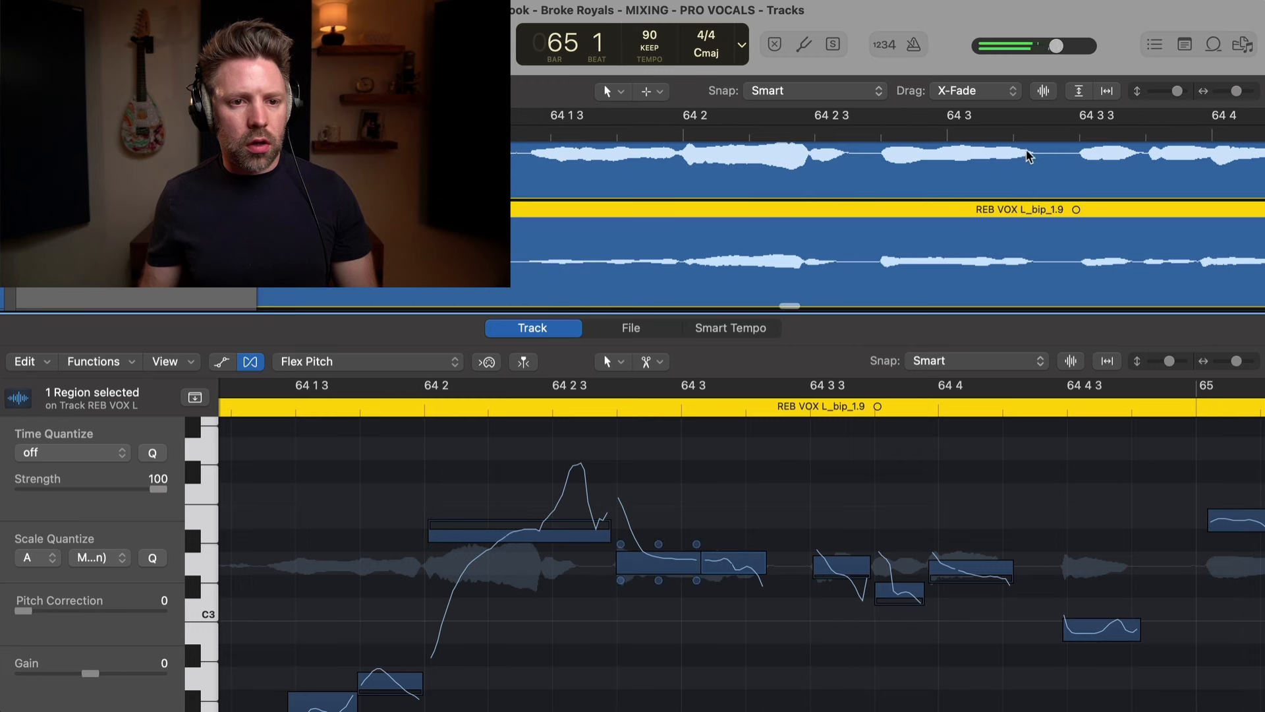
{"action": "left_click", "coordinate": [1014, 133]}
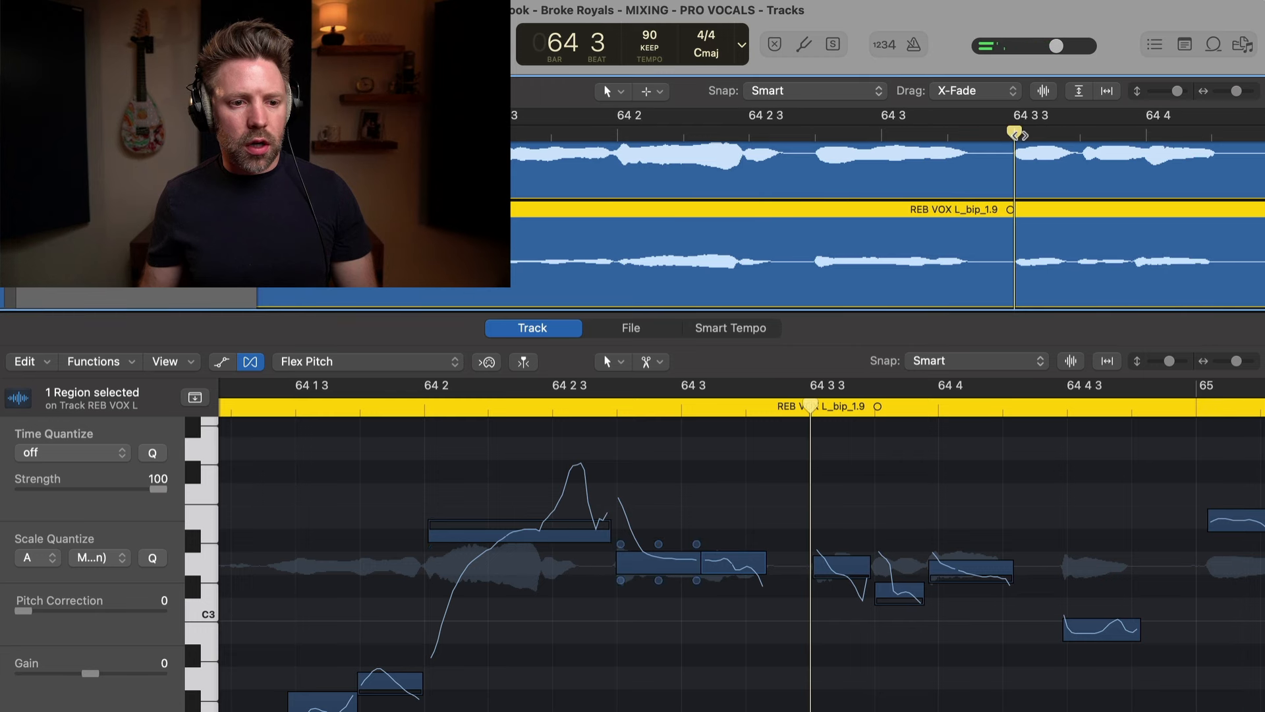
{"action": "left_click", "coordinate": [854, 568]}
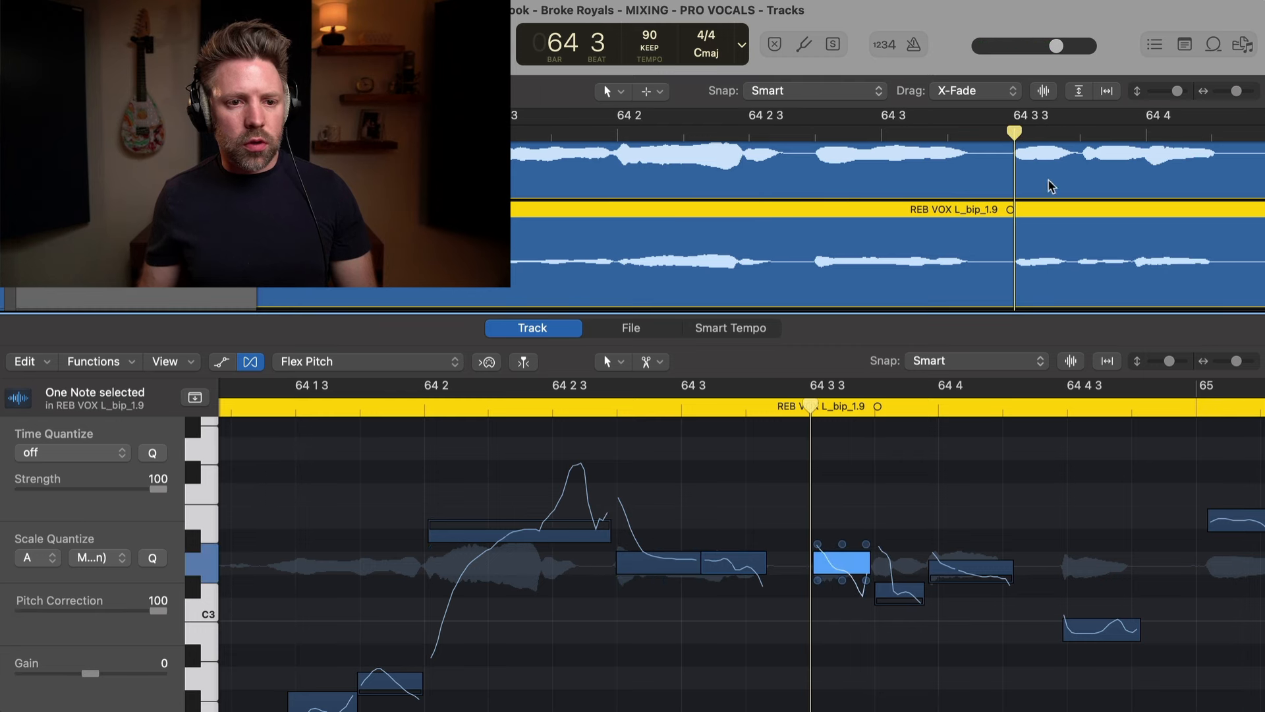
Compare the note between 64 3 3 and 64 4 with the comp, then split the REB VOX L note and raise both parts to D3
{"action": "left_click", "coordinate": [1075, 132]}
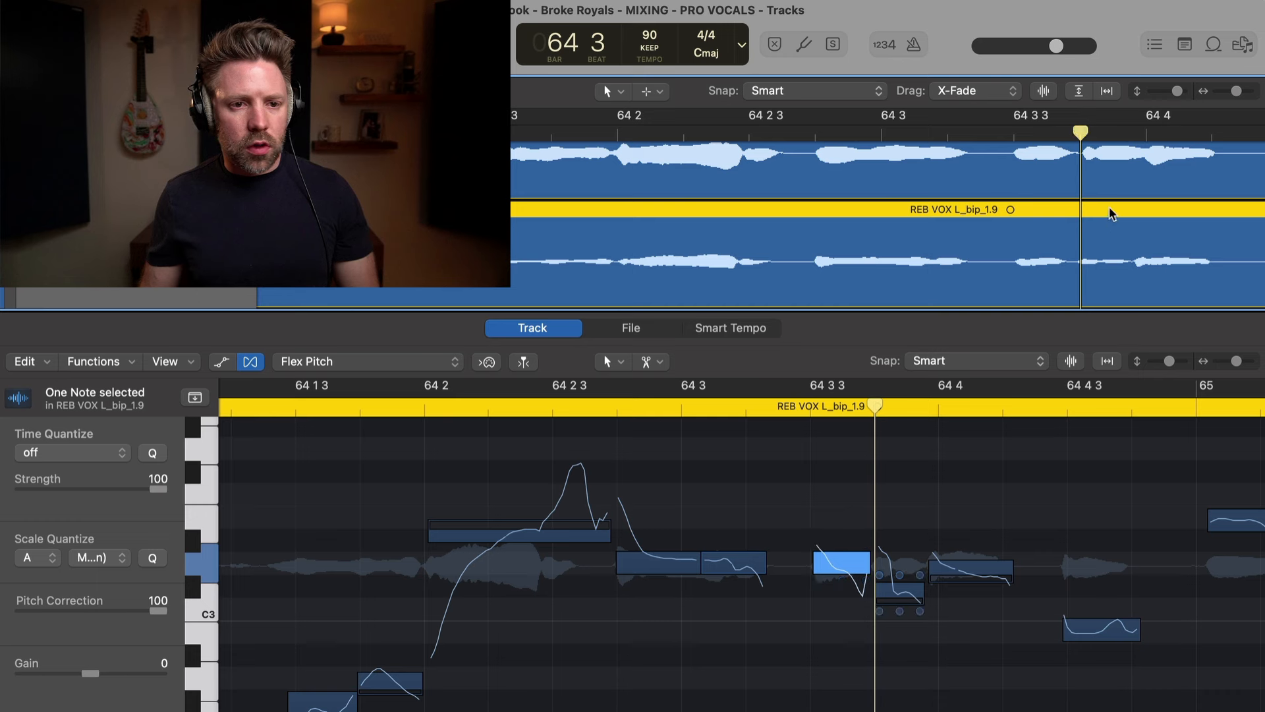
{"action": "left_click", "coordinate": [1109, 189]}
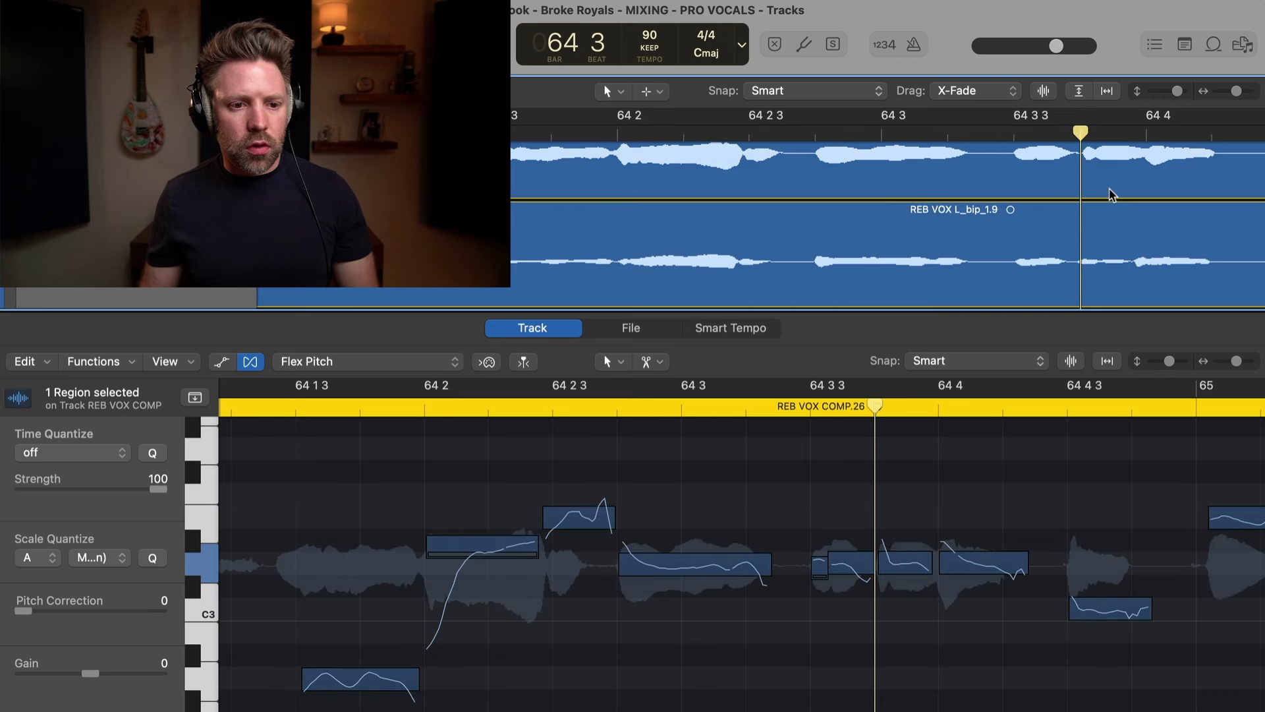
{"action": "left_click", "coordinate": [1113, 231]}
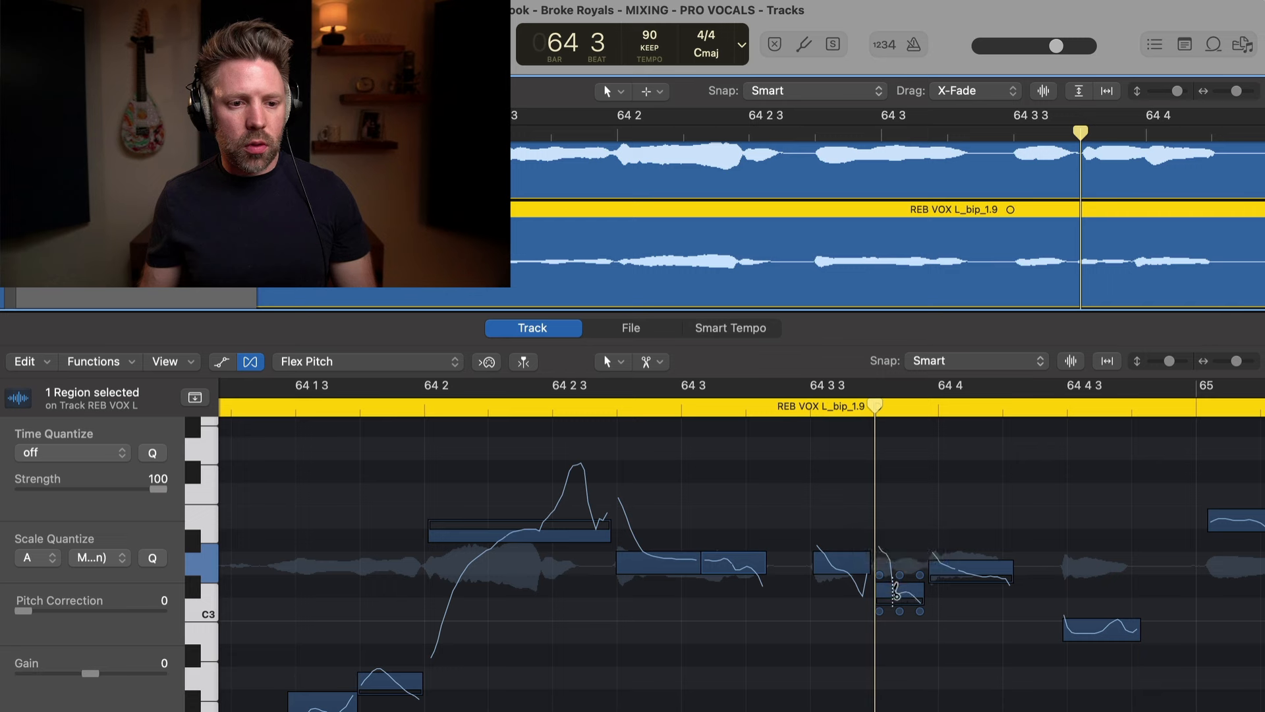
{"action": "left_click", "coordinate": [902, 586]}
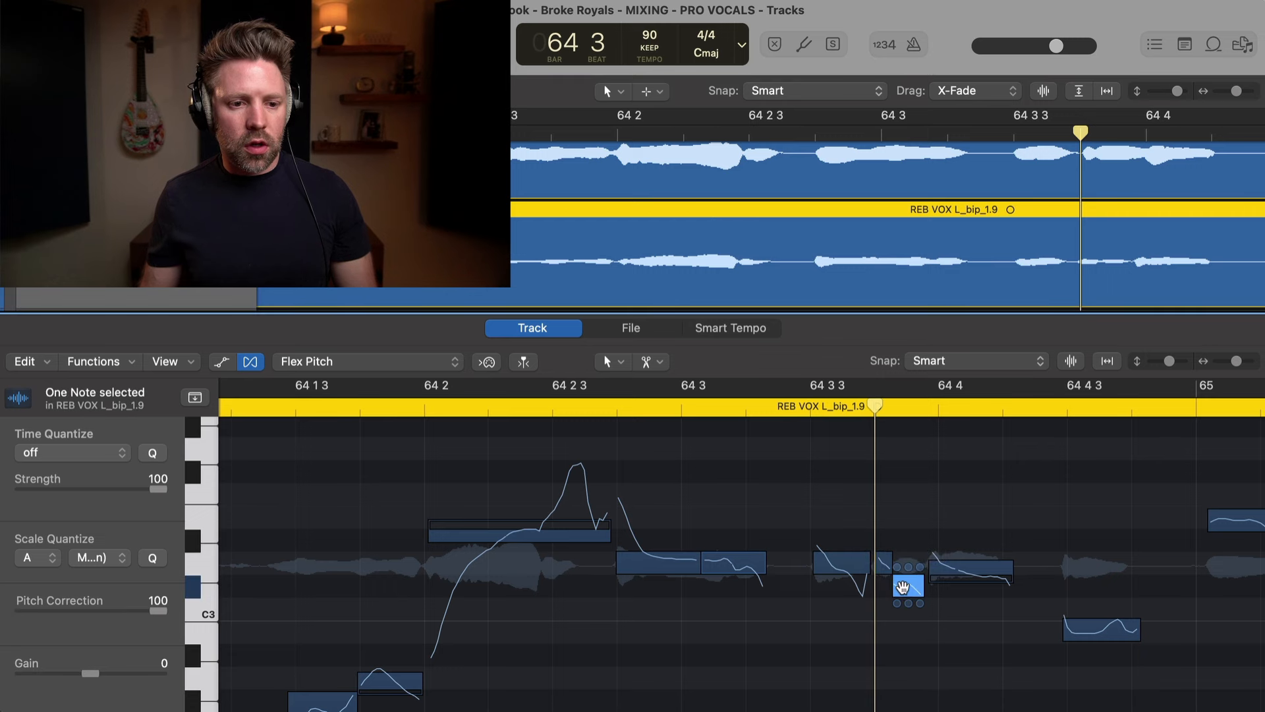
{"action": "left_click_drag", "start_coordinate": [906, 588], "coordinate": [906, 558]}
Tune the REB VOX L note near 64 4 to D3 and move its start later to meet the playhead at 64 4
{"action": "left_click", "coordinate": [957, 568]}
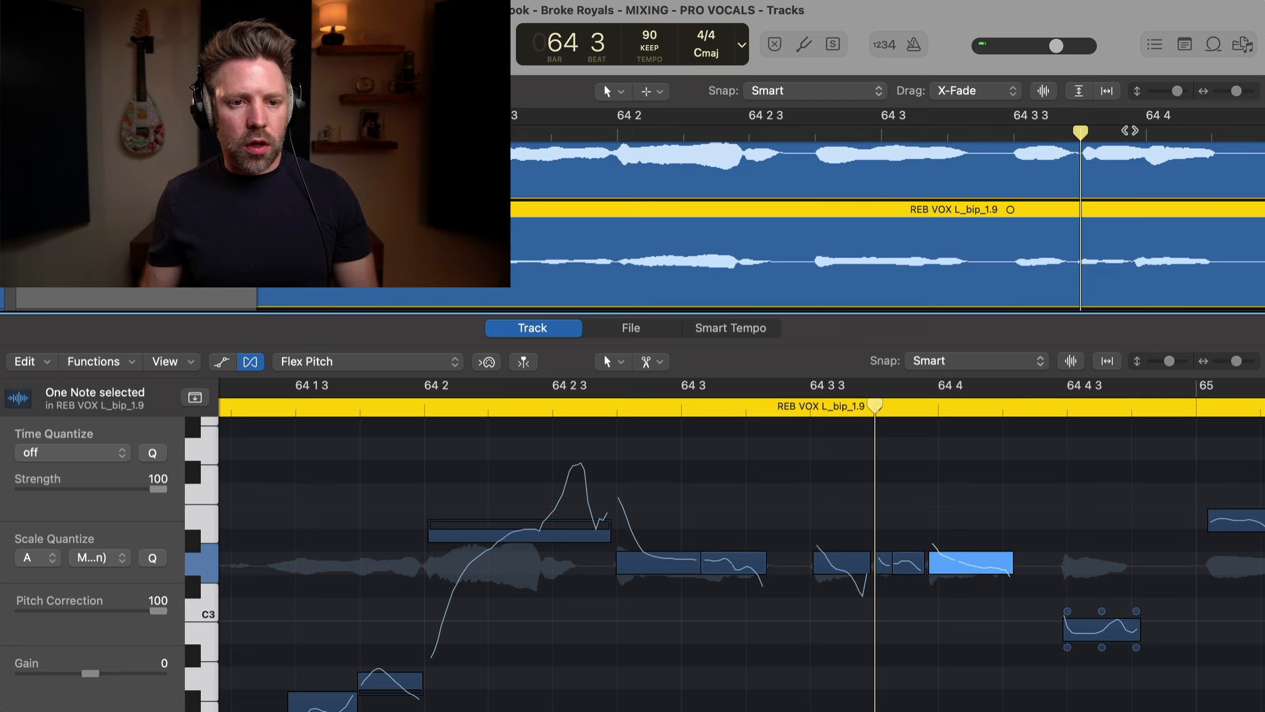
{"action": "scroll", "coordinate": [1138, 193], "scroll_direction": "right", "scroll_amount": 2}
{"action": "left_click", "coordinate": [1114, 131]}
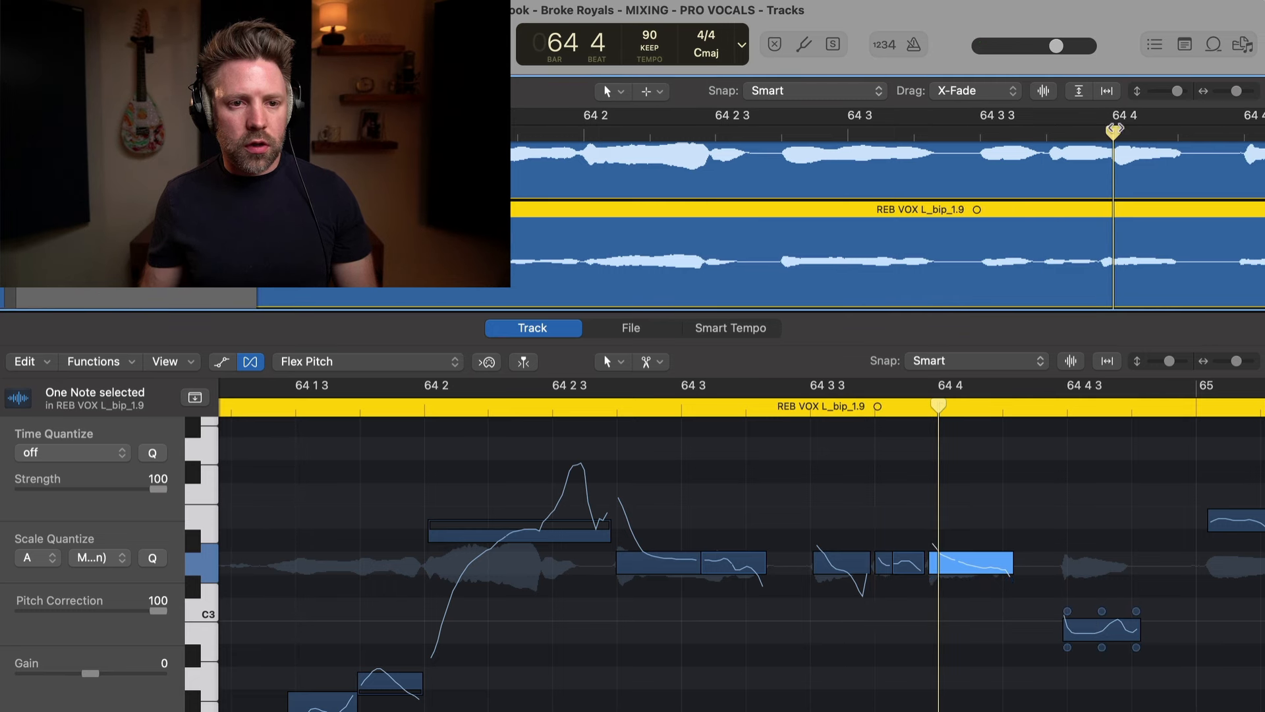
{"action": "scroll", "coordinate": [1114, 195], "scroll_direction": "right", "scroll_amount": 2}
{"action": "left_click_drag", "start_coordinate": [933, 567], "coordinate": [943, 569]}
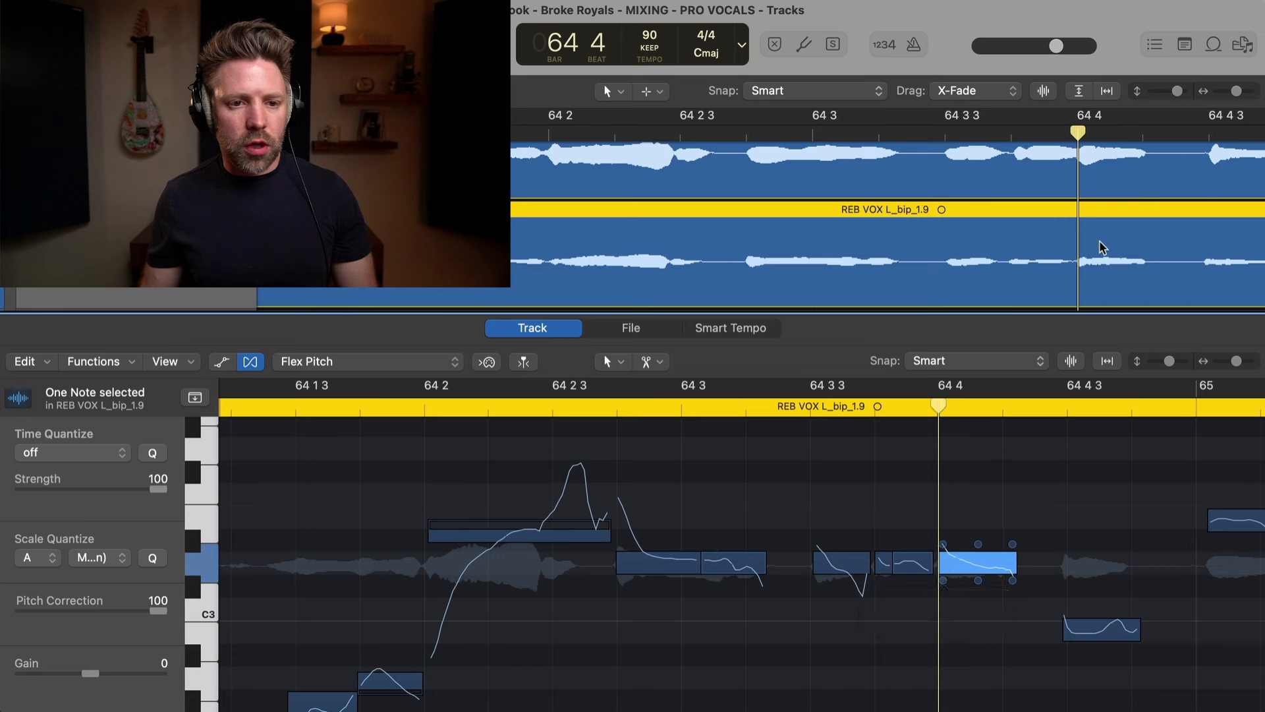
Place the playhead at the comp's onset just before 64 4 3 and move the start of the low REB VOX L note later to meet it
{"action": "scroll", "coordinate": [1068, 232], "scroll_direction": "right", "scroll_amount": 12}
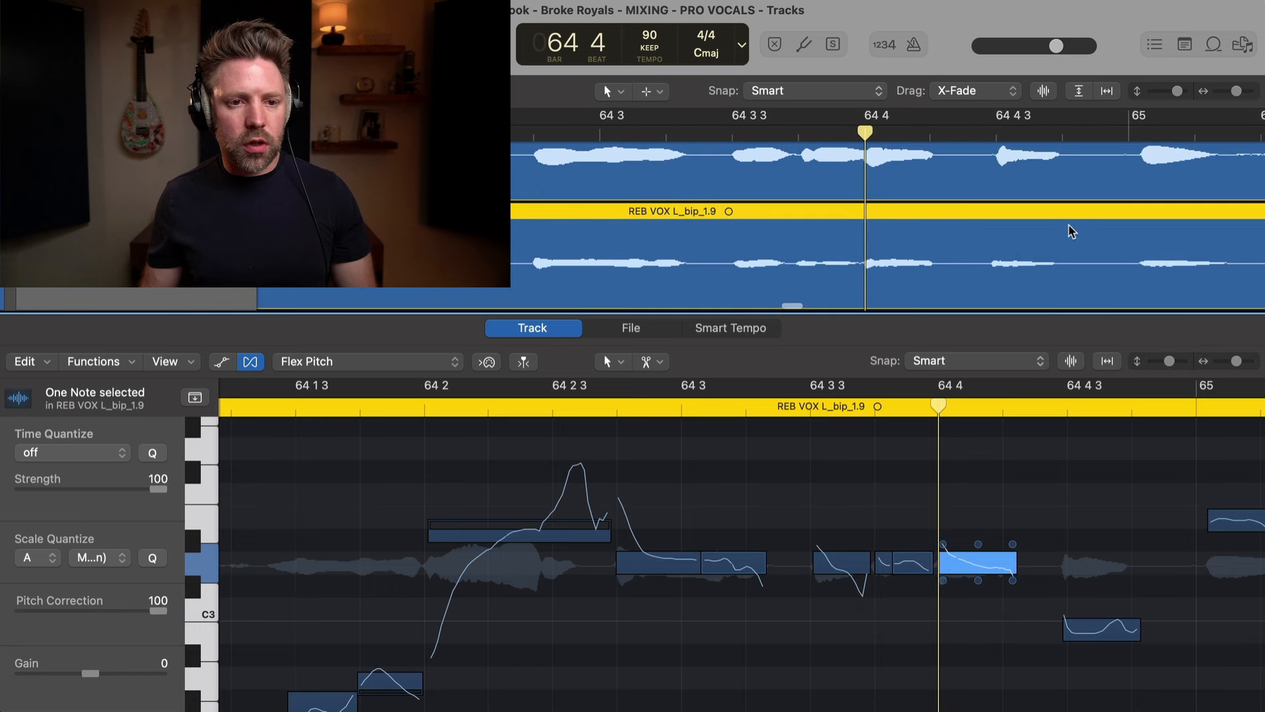
{"action": "left_click", "coordinate": [994, 132]}
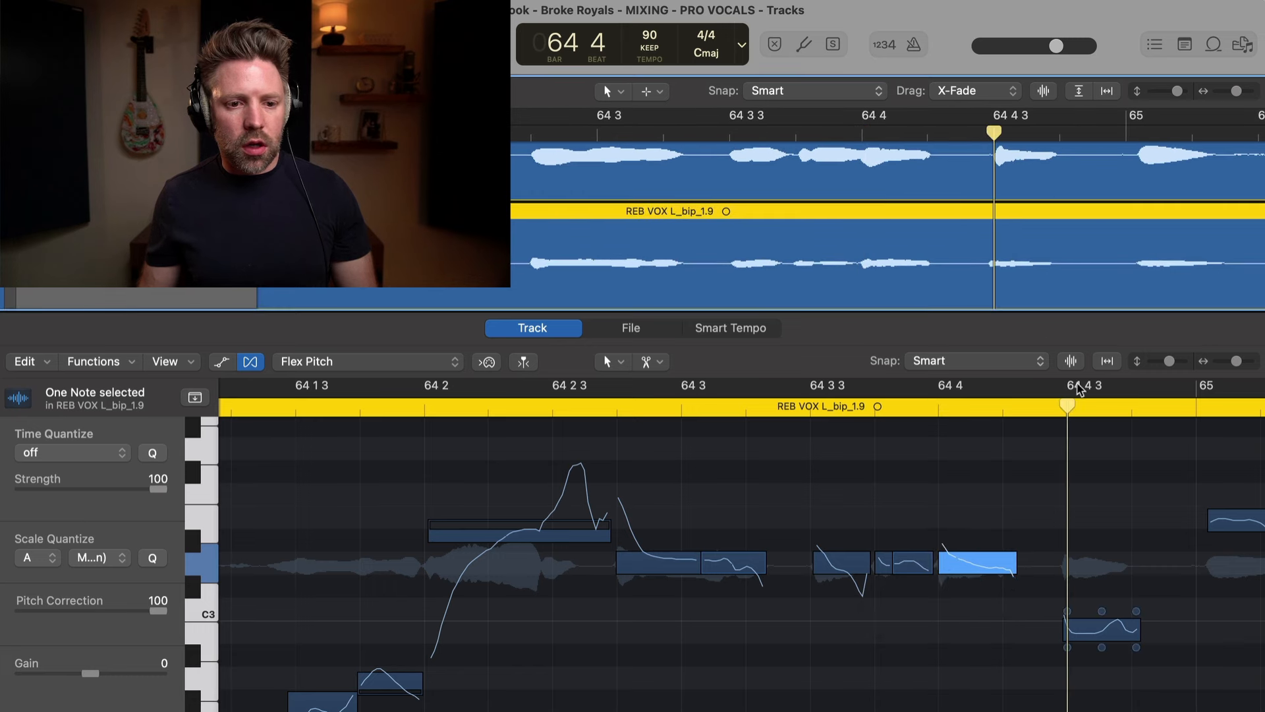
{"action": "left_click_drag", "start_coordinate": [1066, 627], "coordinate": [1070, 628]}
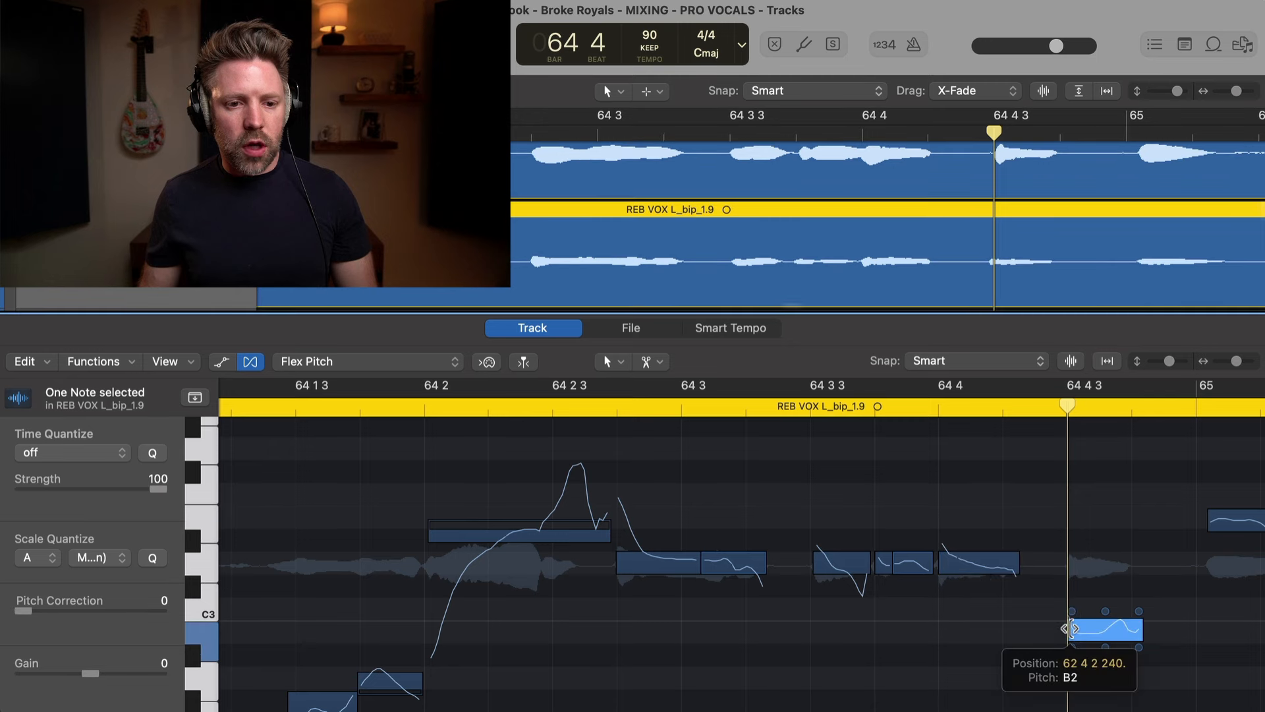
Compare the low note at 64 4 3 with the comp and raise it to C3 in REB VOX L
{"action": "left_click", "coordinate": [1028, 190]}
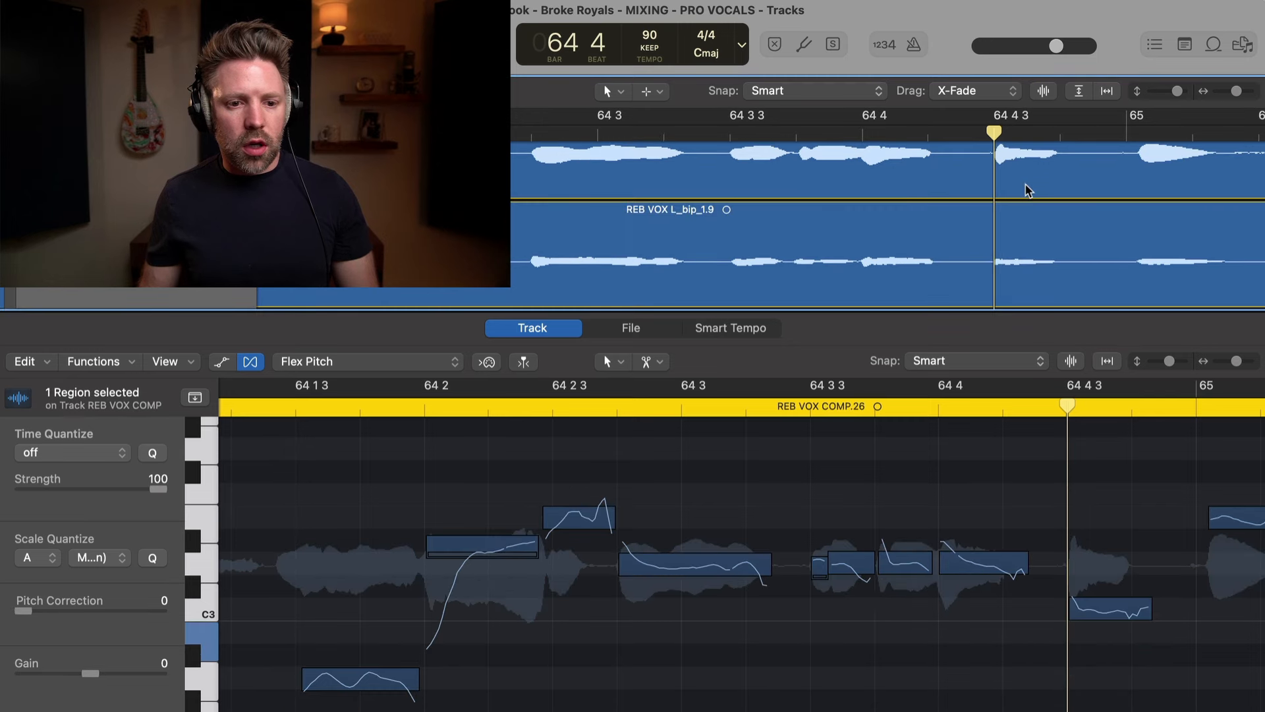
{"action": "left_click", "coordinate": [1033, 238]}
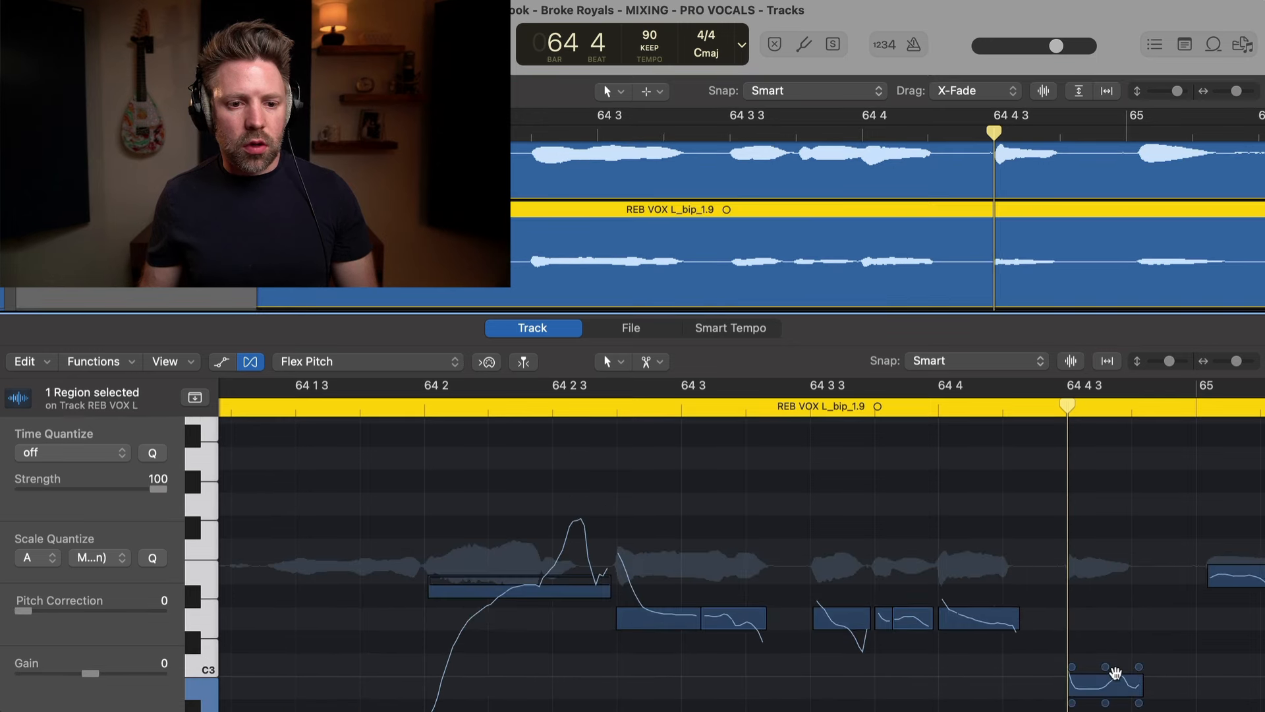
{"action": "left_click_drag", "start_coordinate": [1115, 682], "coordinate": [1116, 663]}
{"action": "scroll", "coordinate": [1016, 613], "scroll_direction": "down", "scroll_amount": 2}
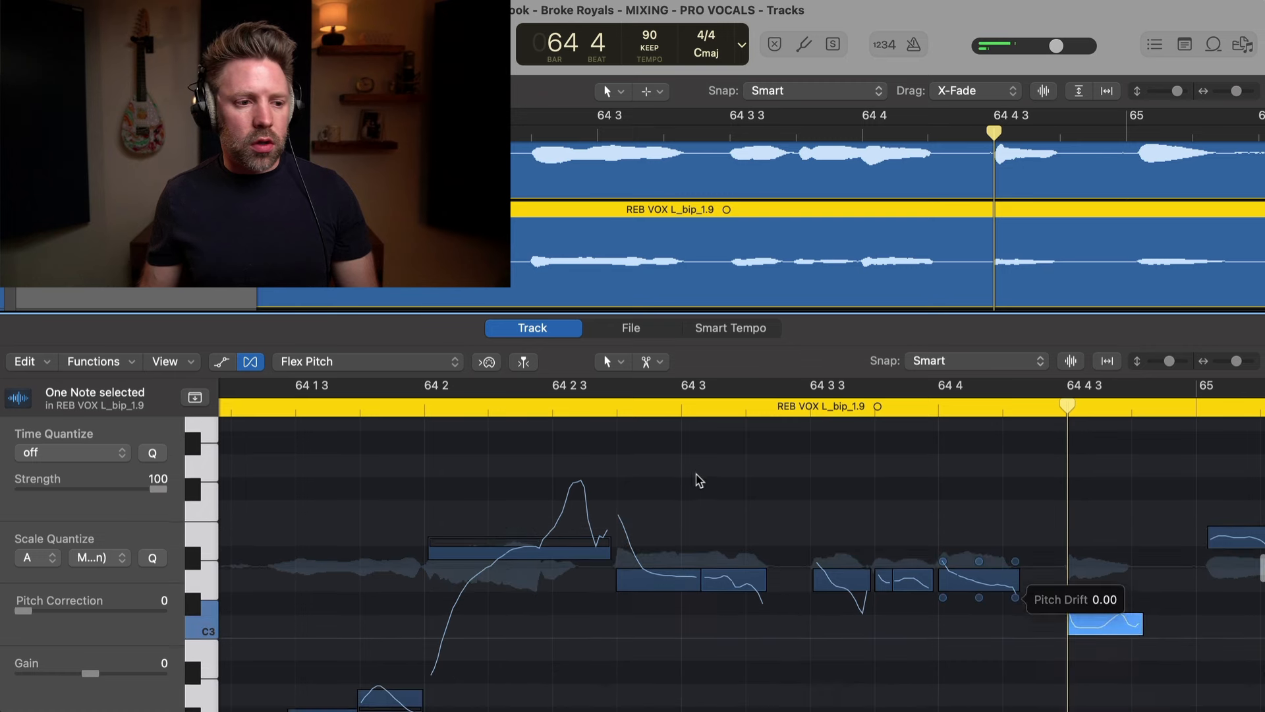
Audition the edited REB VOX L phrase from just after 64 2 into bar 65
{"action": "left_click", "coordinate": [520, 410]}
{"action": "key", "text": "space"}
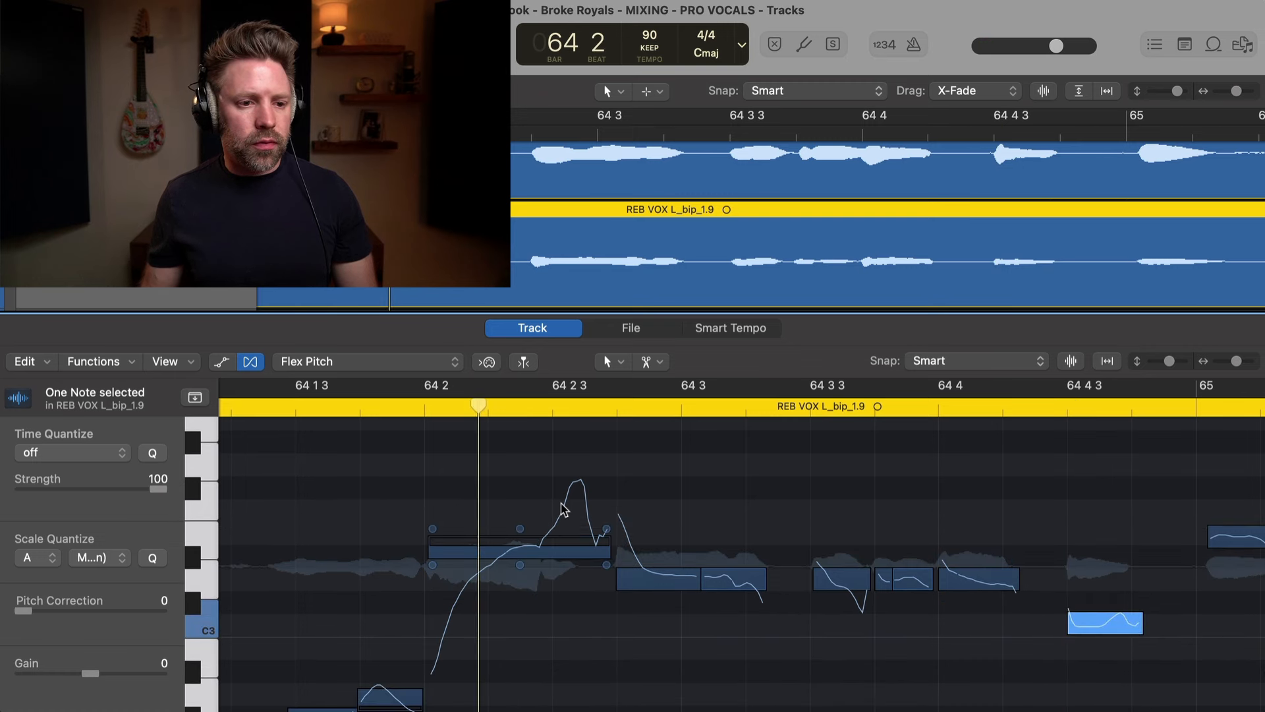
{"action": "scroll", "coordinate": [561, 504], "scroll_direction": "right", "scroll_amount": 2}
{"action": "scroll", "coordinate": [563, 509], "scroll_direction": "right", "scroll_amount": 2}
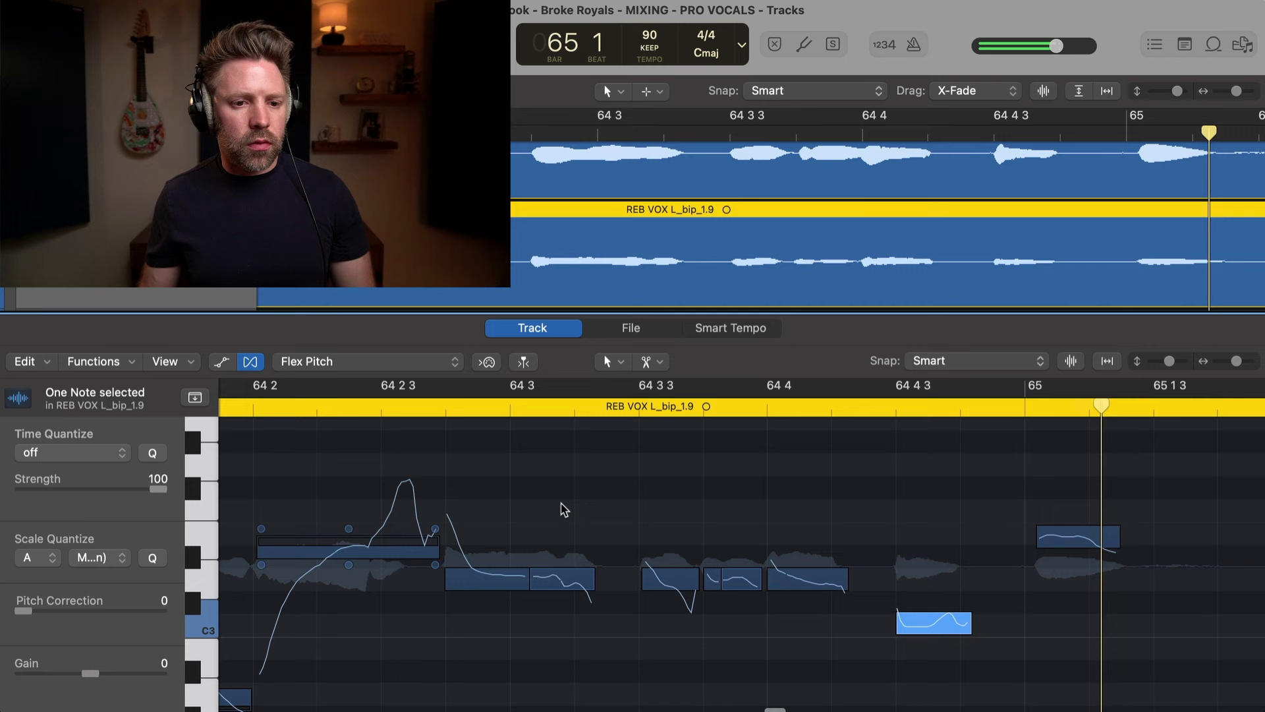
{"action": "scroll", "coordinate": [821, 498], "scroll_direction": "right", "scroll_amount": 1}
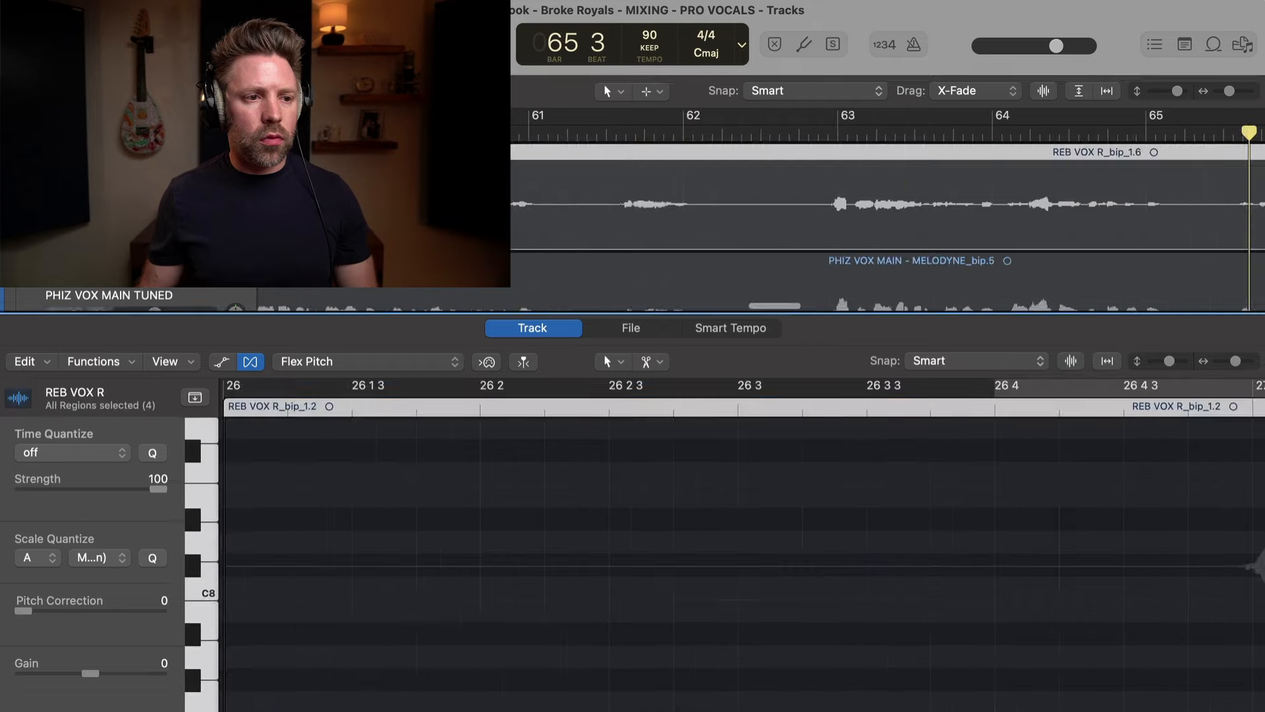
Tune the opening REB VOX R notes, from bar 63 through the long note at 63 2, to E3
{"action": "left_click", "coordinate": [538, 552]}
{"action": "left_click_drag", "start_coordinate": [540, 521], "coordinate": [539, 518]}
{"action": "left_click_drag", "start_coordinate": [622, 550], "coordinate": [621, 529]}
{"action": "left_click", "coordinate": [637, 533], "text": "super"}
{"action": "scroll", "coordinate": [659, 535], "scroll_direction": "right", "scroll_amount": 3}
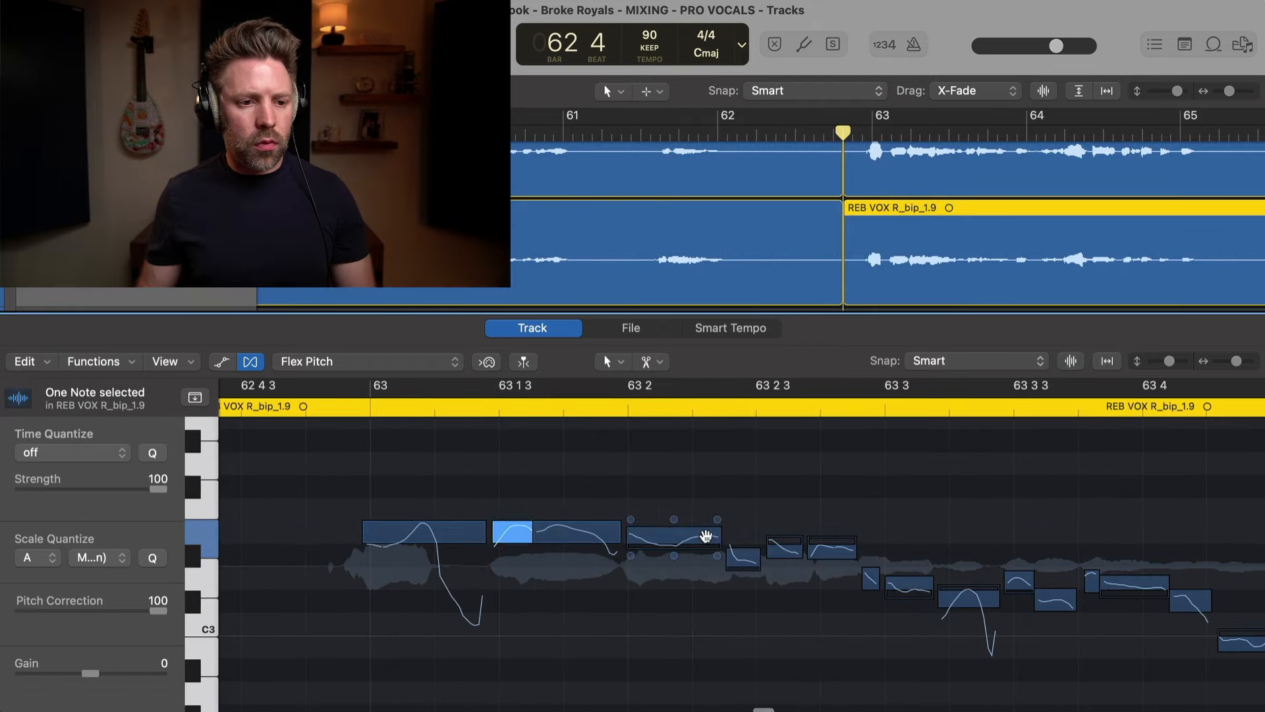
{"action": "left_click_drag", "start_coordinate": [705, 537], "coordinate": [705, 531]}
Tune the three short REB VOX R notes around 63 2 3 to E3 and audition the phrase
{"action": "left_click_drag", "start_coordinate": [784, 549], "coordinate": [826, 575]}
{"action": "key", "text": "space"}
{"action": "key", "text": "space"}
{"action": "left_click", "coordinate": [860, 233]}
{"action": "left_click_drag", "start_coordinate": [731, 557], "coordinate": [833, 580]}
{"action": "left_click_drag", "start_coordinate": [825, 576], "coordinate": [824, 528]}
{"action": "key", "text": "space"}
{"action": "key", "text": "space"}
Compare the tracks around 63 3, tune the REB VOX R notes from just before 63 3 through 63 3 3 to D3, and audition them
{"action": "left_click", "coordinate": [867, 162]}
{"action": "left_click", "coordinate": [867, 236]}
{"action": "scroll", "coordinate": [850, 581], "scroll_direction": "right", "scroll_amount": 3}
{"action": "left_click_drag", "start_coordinate": [865, 578], "coordinate": [848, 576]}
{"action": "left_click_drag", "start_coordinate": [788, 587], "coordinate": [789, 578]}
{"action": "left_click_drag", "start_coordinate": [1000, 585], "coordinate": [1000, 577]}
{"action": "left_click_drag", "start_coordinate": [935, 598], "coordinate": [935, 578]}
{"action": "scroll", "coordinate": [948, 654], "scroll_direction": "right", "scroll_amount": 3}
{"action": "key", "text": "space"}
{"action": "key", "text": "space"}
Place the playhead just before 63 3 3 and compare the surrounding note pitches across REB VOX R, REB VOX L and the comp
{"action": "scroll", "coordinate": [900, 231], "scroll_direction": "up", "scroll_amount": 5}
{"action": "left_click", "coordinate": [619, 133]}
{"action": "key", "text": "Up"}
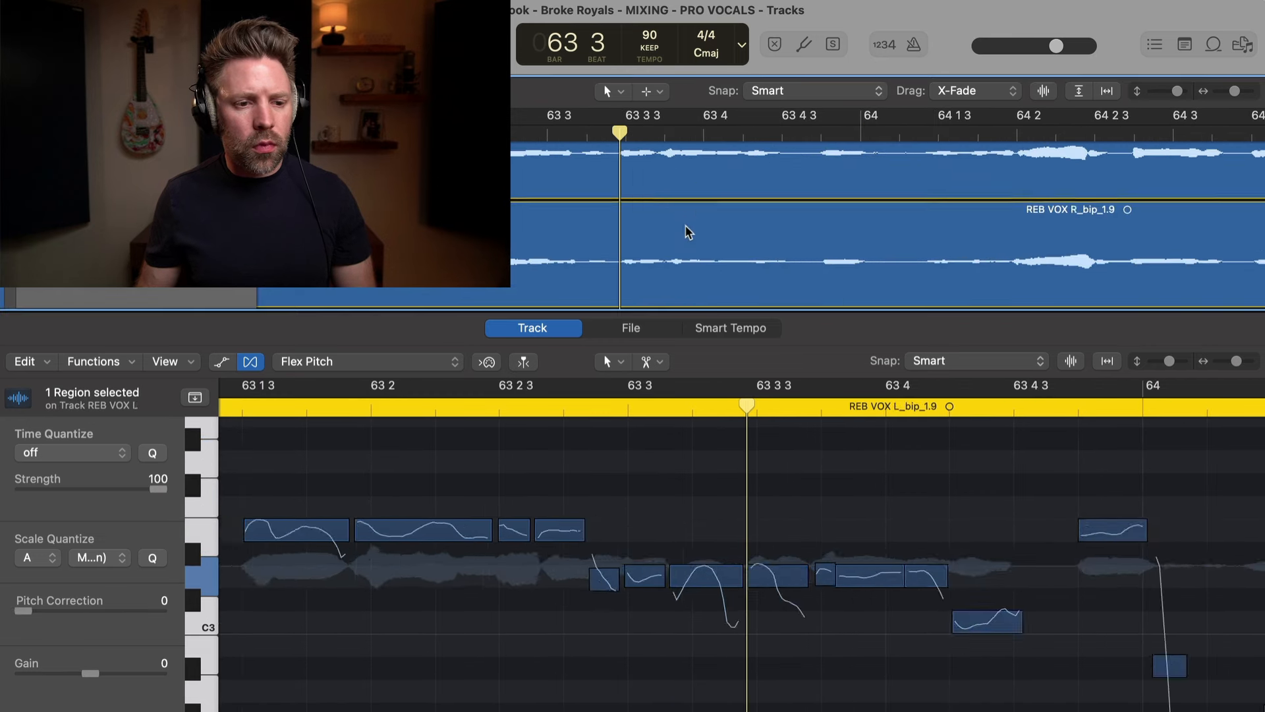
{"action": "key", "text": "Up"}
{"action": "key", "text": "Down"}
{"action": "key", "text": "Down"}
{"action": "key", "text": "Up"}
{"action": "key", "text": "Up"}
{"action": "key", "text": "Down"}
{"action": "key", "text": "Down"}
{"action": "key", "text": "Up"}
{"action": "key", "text": "Up"}
{"action": "key", "text": "Up"}
Tune the short REB VOX R note after 63 3 3 to C3 and raise the low note after 63 4 to C3
{"action": "left_click", "coordinate": [796, 621]}
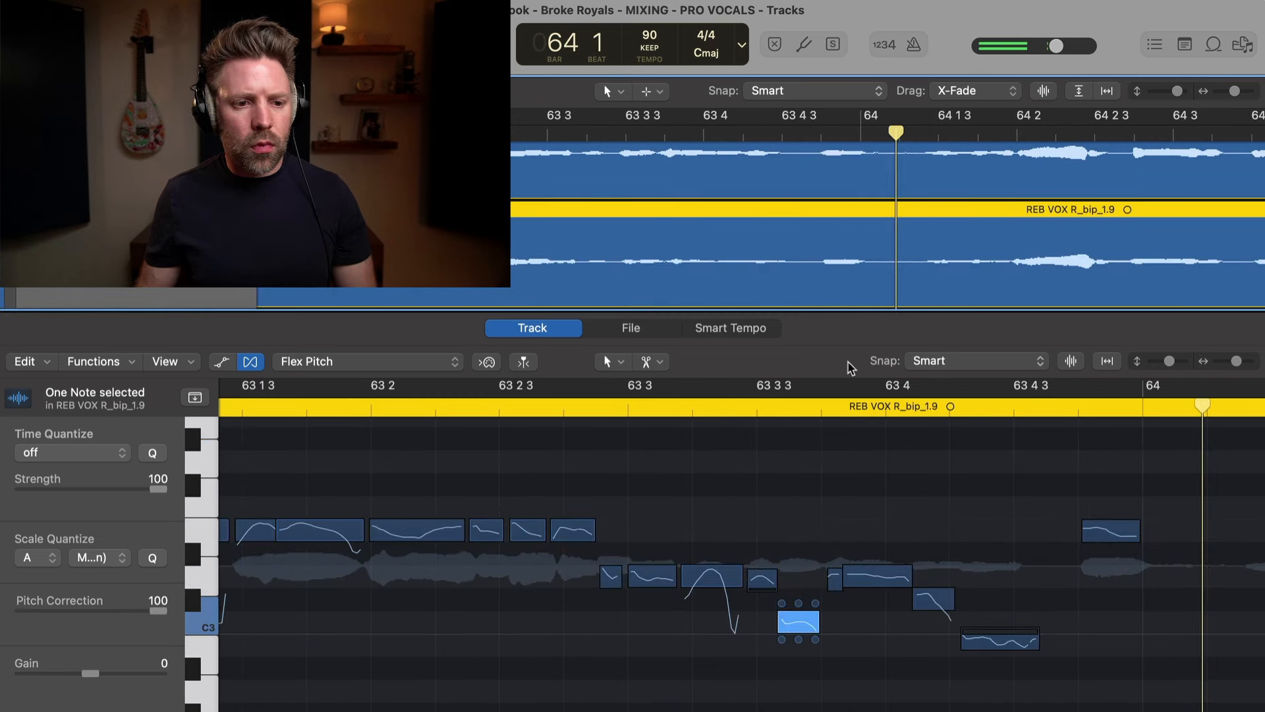
{"action": "left_click", "coordinate": [1000, 644]}
{"action": "left_click_drag", "start_coordinate": [1001, 644], "coordinate": [974, 621]}
Place the playhead at the vocal onset just before bar 64, pull the REB VOX R E3 note's start earlier toward it, and audition
{"action": "left_click", "coordinate": [764, 134]}
{"action": "left_click_drag", "start_coordinate": [1095, 529], "coordinate": [1087, 530]}
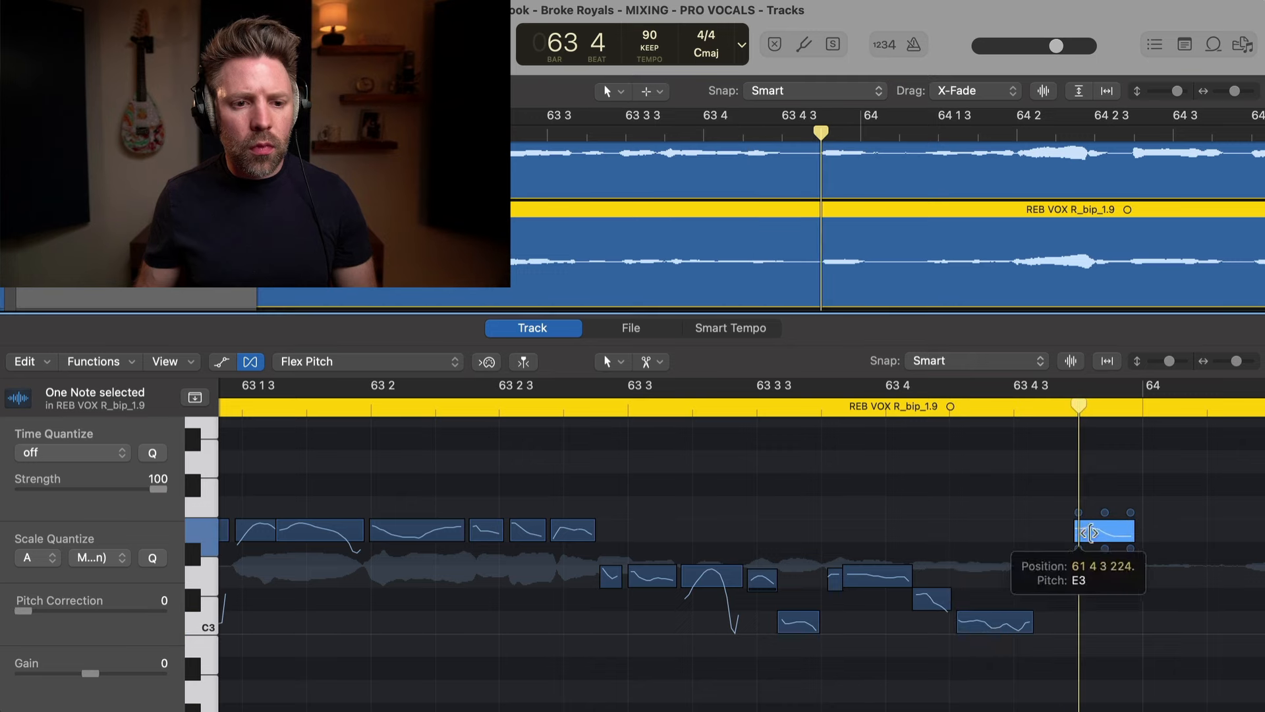
{"action": "key", "text": "space"}
Compare the notes from 64 2 to 64 3 with the comp, and raise the REB VOX R note just before 64 3 to D3
{"action": "scroll", "coordinate": [912, 556], "scroll_direction": "right", "scroll_amount": 8}
{"action": "left_click", "coordinate": [1095, 134]}
{"action": "scroll", "coordinate": [1037, 186], "scroll_direction": "up", "scroll_amount": 2}
{"action": "left_click", "coordinate": [1036, 186]}
{"action": "left_click", "coordinate": [1054, 198]}
{"action": "scroll", "coordinate": [1081, 254], "scroll_direction": "down", "scroll_amount": 5}
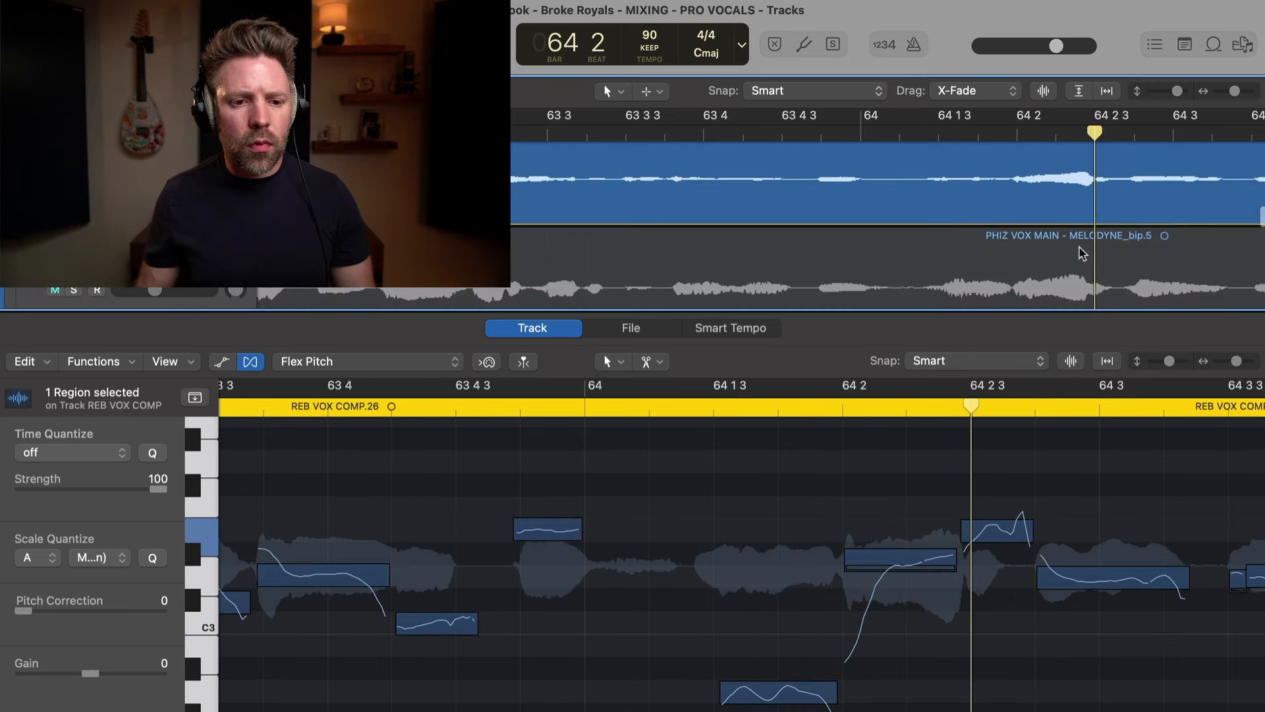
{"action": "left_click", "coordinate": [1067, 230]}
{"action": "left_click_drag", "start_coordinate": [983, 583], "coordinate": [983, 575]}
{"action": "left_click_drag", "start_coordinate": [1064, 606], "coordinate": [1056, 577]}
Recheck the D3 note before 64 3 against the comp, pull its start slightly earlier in REB VOX R, and audition it
{"action": "left_click", "coordinate": [1043, 170]}
{"action": "scroll", "coordinate": [1058, 164], "scroll_direction": "up", "scroll_amount": 4}
{"action": "key", "text": "space"}
{"action": "left_click", "coordinate": [1059, 165]}
{"action": "scroll", "coordinate": [1060, 230], "scroll_direction": "down", "scroll_amount": 3}
{"action": "left_click", "coordinate": [1060, 250]}
{"action": "left_click_drag", "start_coordinate": [1042, 578], "coordinate": [1035, 579]}
{"action": "key", "text": "space"}
Raise the REB VOX R note at 64 3 3 and the one following it to D3
{"action": "scroll", "coordinate": [989, 560], "scroll_direction": "right", "scroll_amount": 6}
{"action": "left_click_drag", "start_coordinate": [901, 587], "coordinate": [900, 576]}
{"action": "left_click_drag", "start_coordinate": [954, 605], "coordinate": [953, 582]}
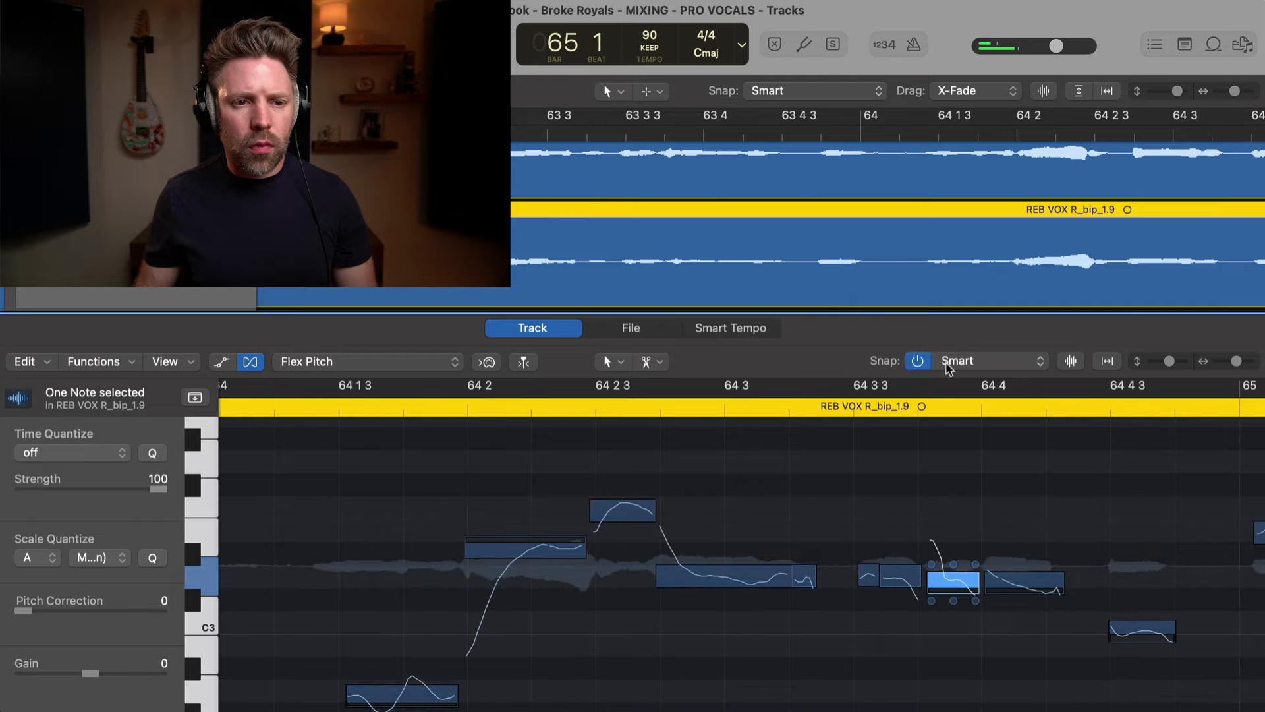
Nudge the start of the REB VOX R D3 note before 64 3 slightly later and reselect the REB VOX R region
{"action": "scroll", "coordinate": [955, 171], "scroll_direction": "right", "scroll_amount": 4}
{"action": "left_click", "coordinate": [958, 133]}
{"action": "left_click_drag", "start_coordinate": [656, 576], "coordinate": [661, 575]}
{"action": "scroll", "coordinate": [1068, 149], "scroll_direction": "up", "scroll_amount": 3}
{"action": "left_click", "coordinate": [996, 256]}
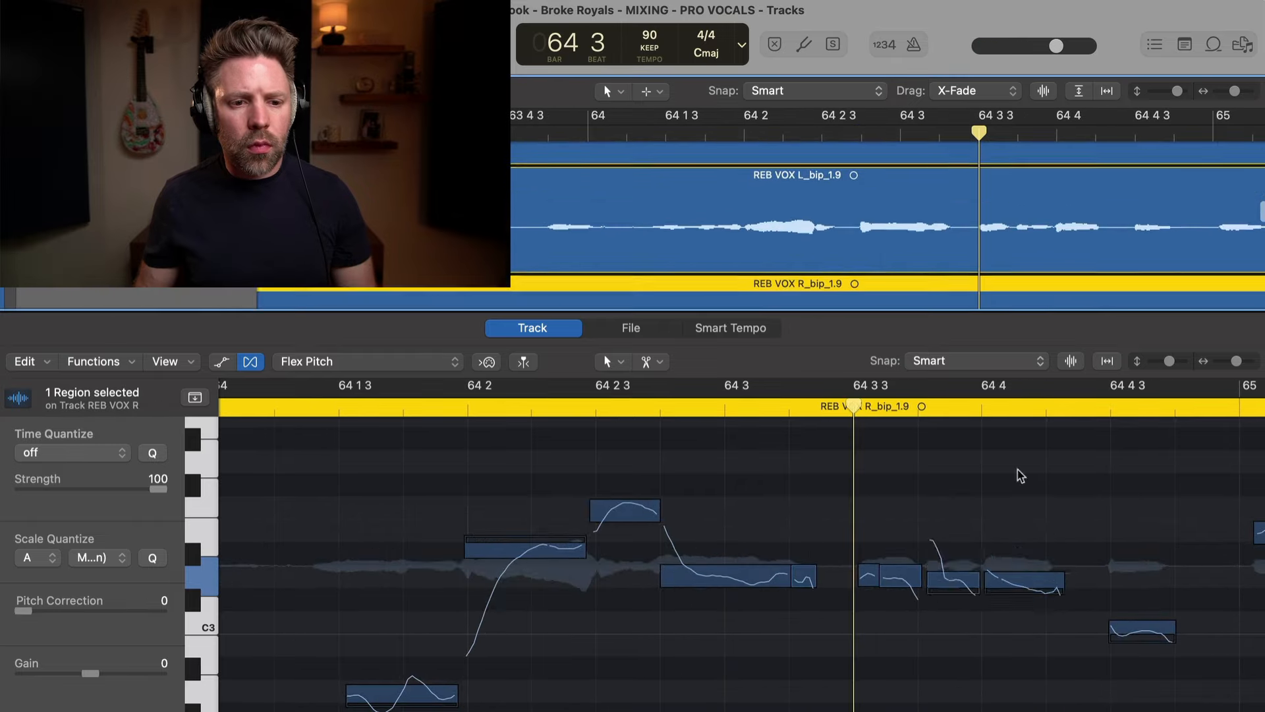
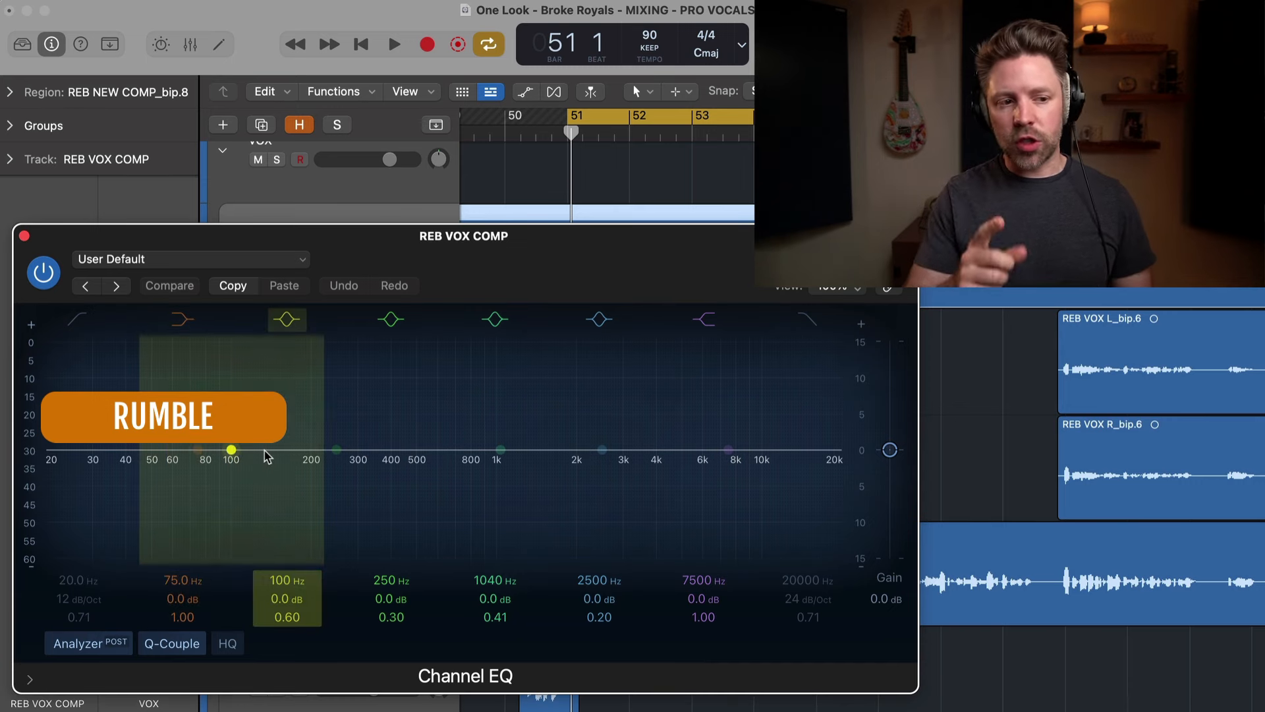
Solo REB VOX COMP, audition an exaggerated low-shelf boost of about 20.4 dB at 103 Hz, and reset the shelf to its default
{"action": "key", "text": "space"}
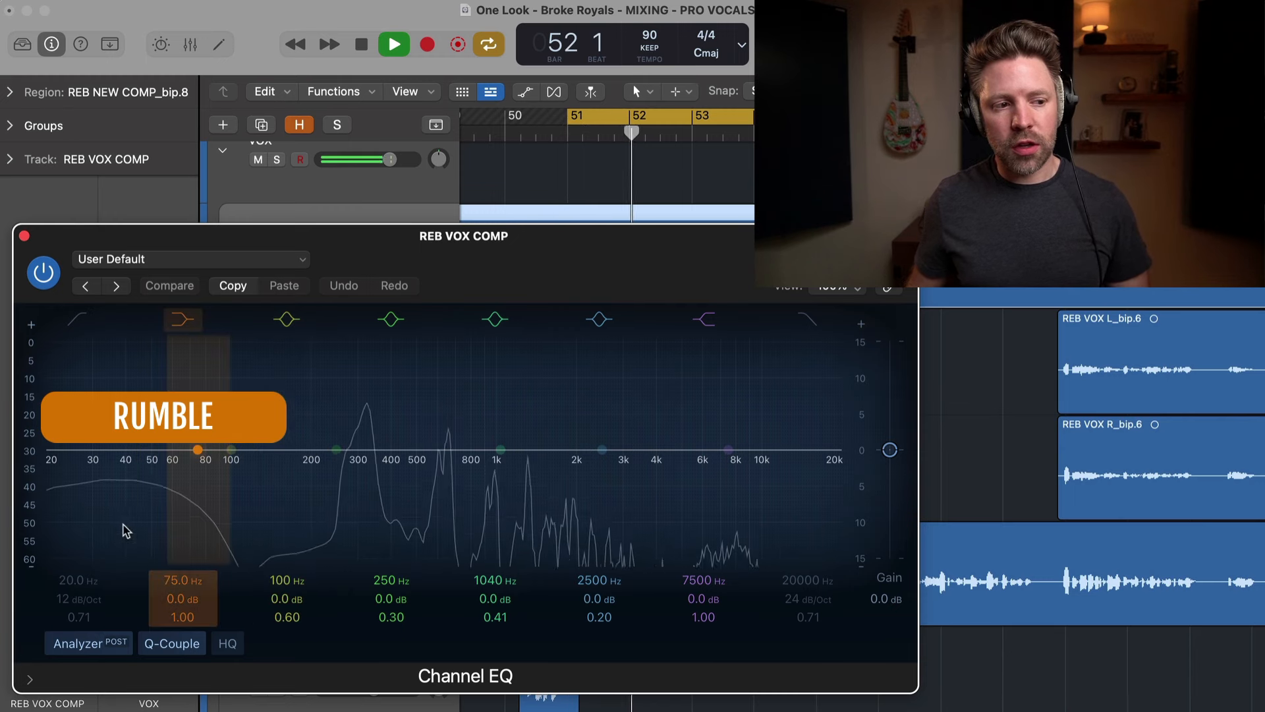
{"action": "key", "text": "s"}
{"action": "left_click_drag", "start_coordinate": [197, 450], "coordinate": [236, 271]}
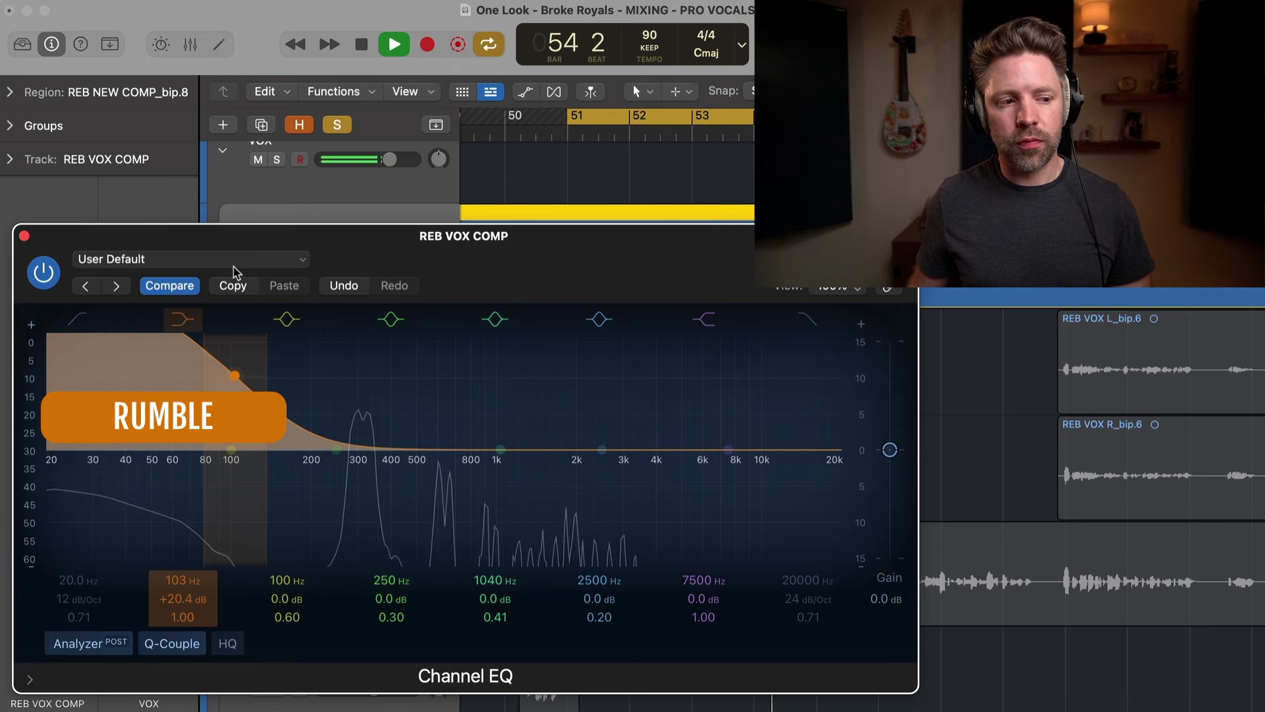
{"action": "key", "text": "space"}
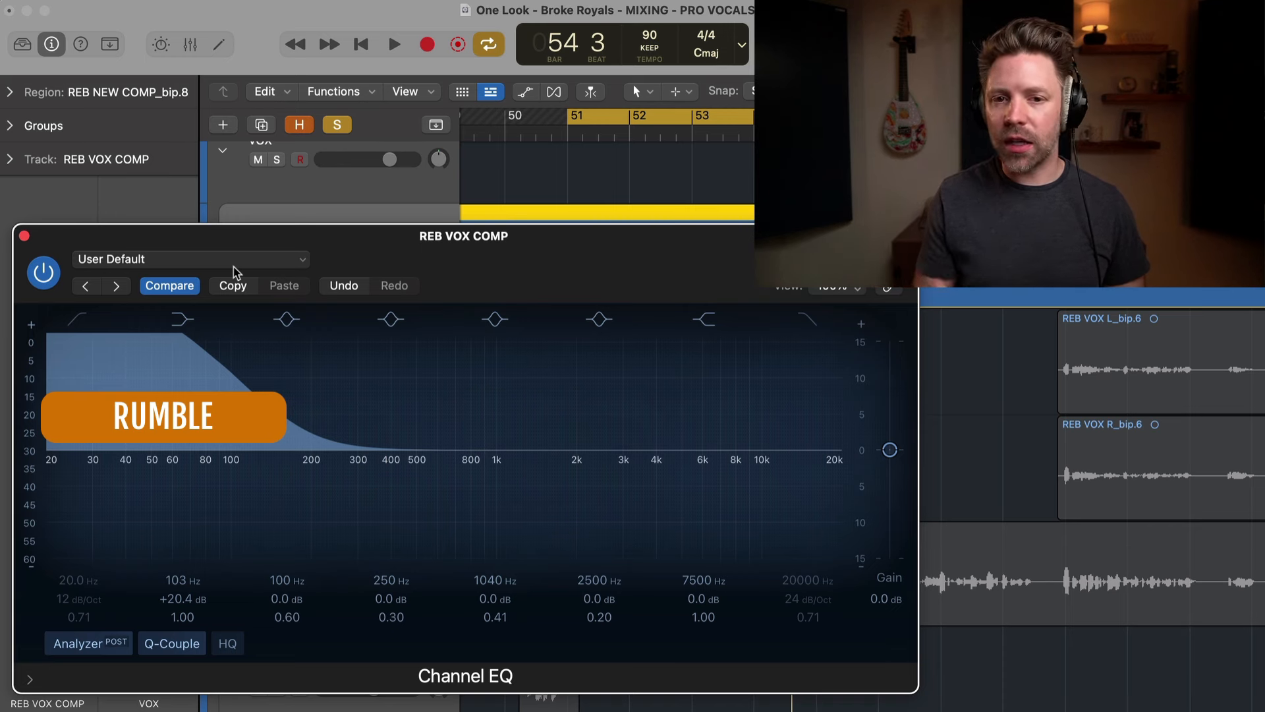
{"action": "left_click", "coordinate": [231, 388], "text": "alt"}
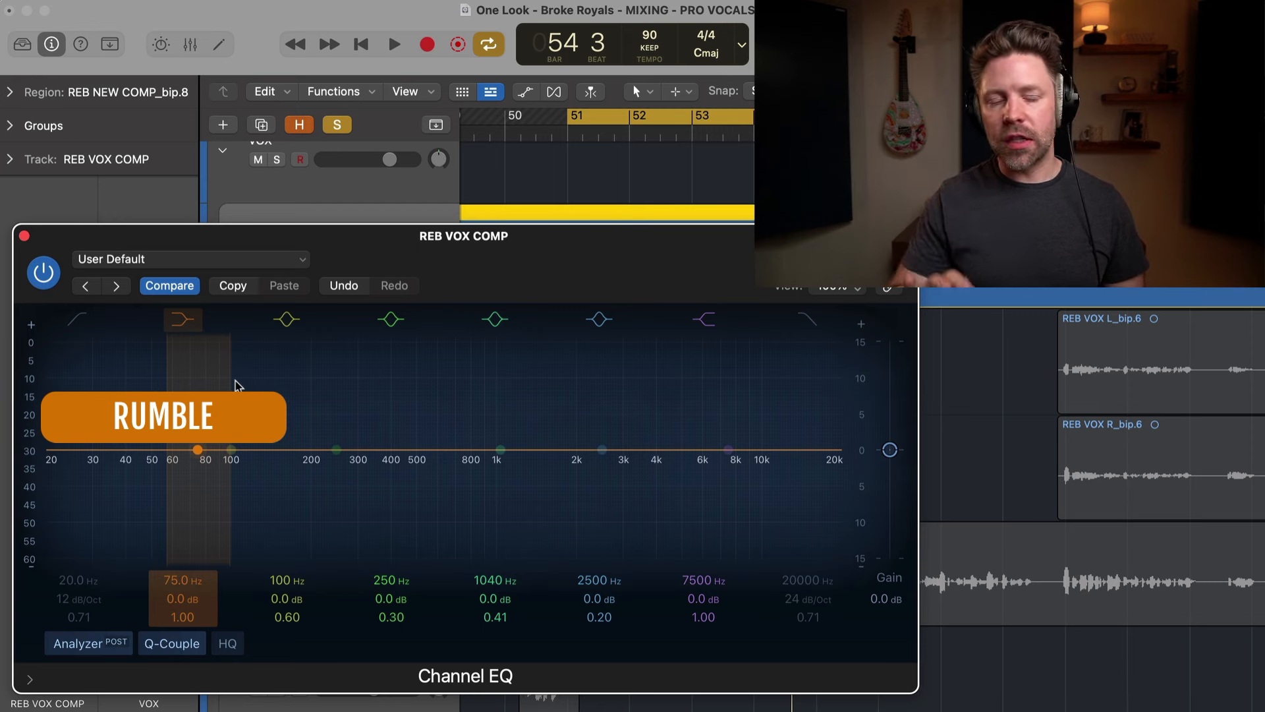
Enable the 12 dB/Oct low-cut filter on REB VOX COMP, sweep its frequency, and settle it at 162 Hz while auditioning
{"action": "left_click", "coordinate": [88, 320]}
{"action": "left_click_drag", "start_coordinate": [69, 486], "coordinate": [297, 478]}
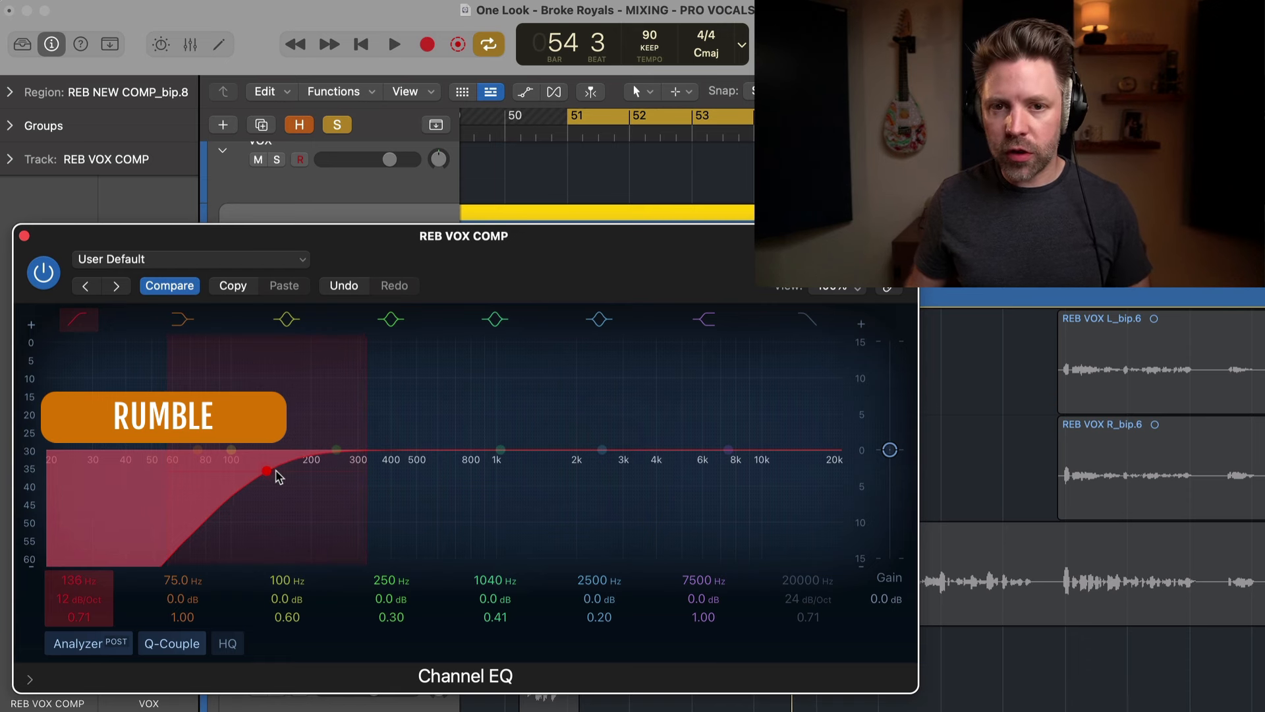
{"action": "left_click_drag", "start_coordinate": [277, 475], "coordinate": [338, 467]}
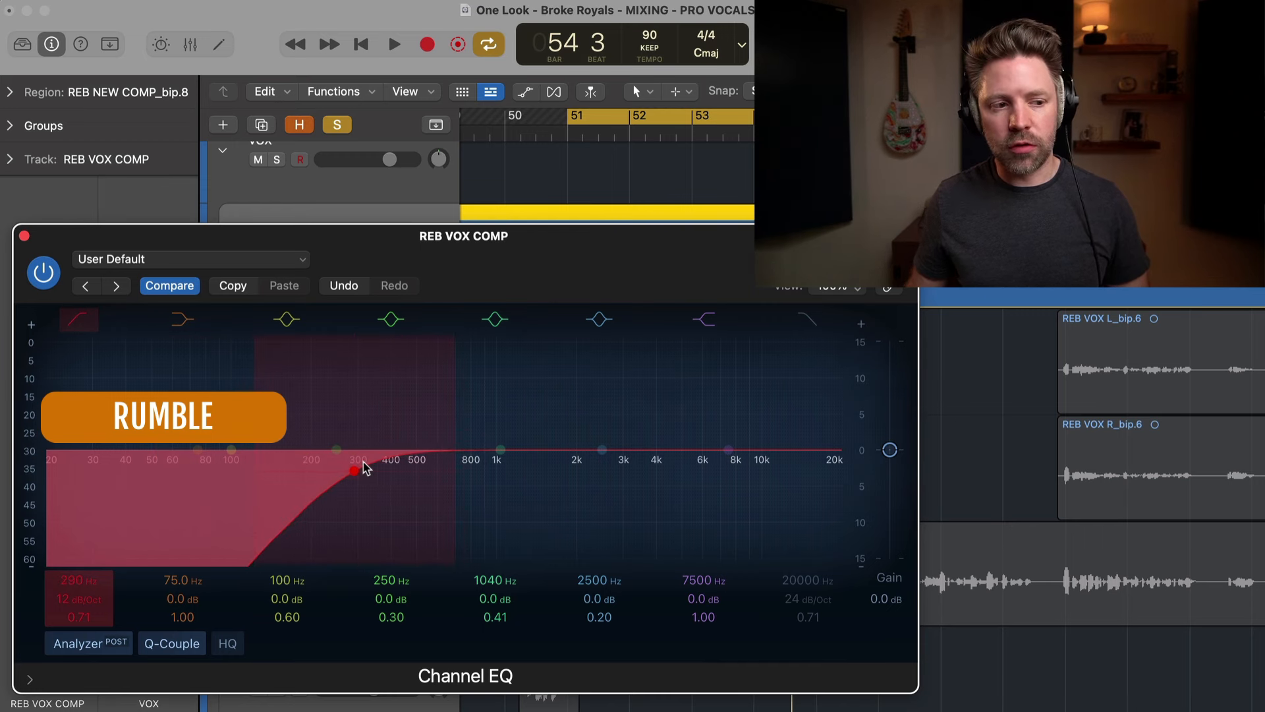
{"action": "left_click_drag", "start_coordinate": [366, 468], "coordinate": [298, 472]}
{"action": "key", "text": "space"}
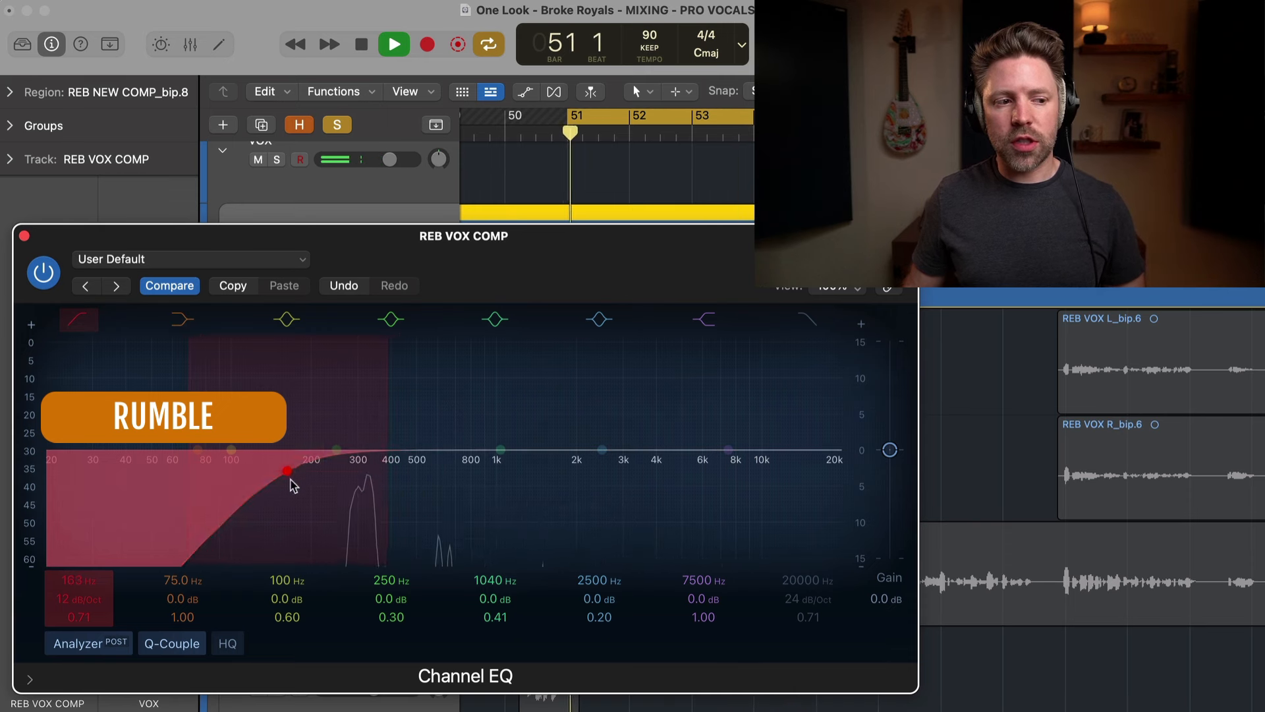
{"action": "key", "text": "space"}
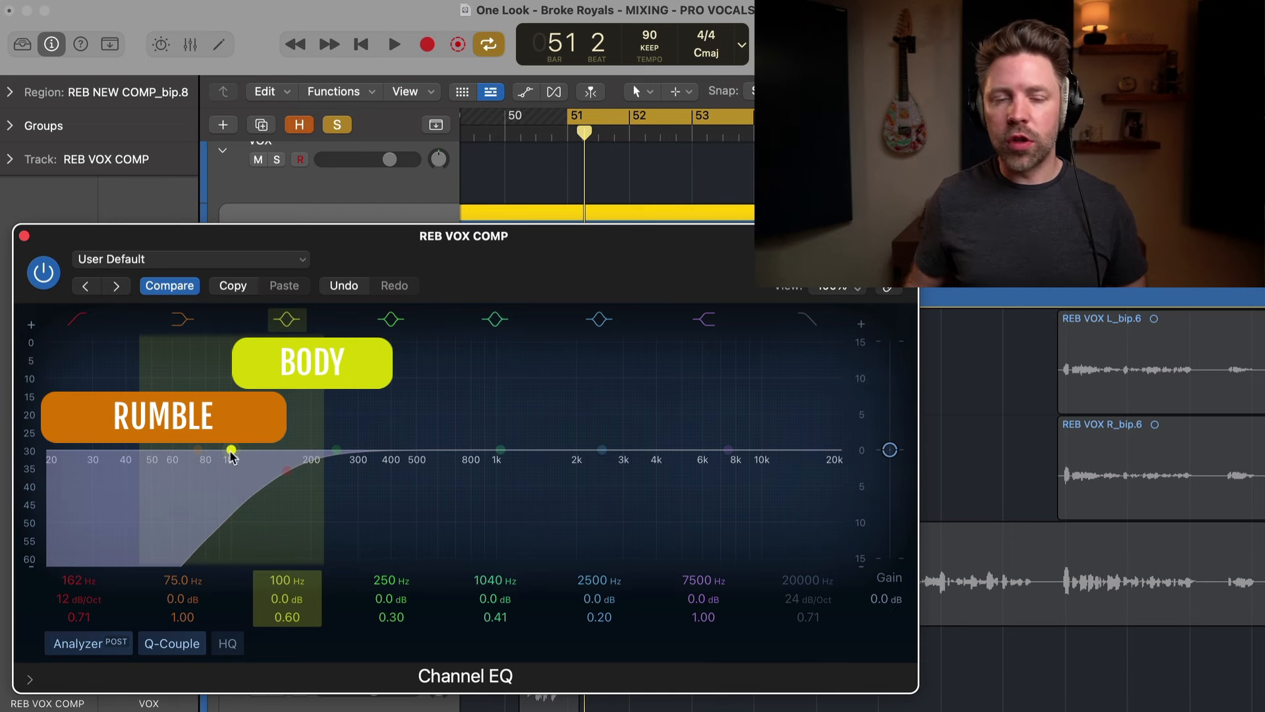
Audition the 100 Hz body band and exaggerated boosts and cuts on the 250 Hz band up to 600 Hz, resetting both to flat
{"action": "left_click_drag", "start_coordinate": [231, 450], "coordinate": [347, 457]}
{"action": "key", "text": "space"}
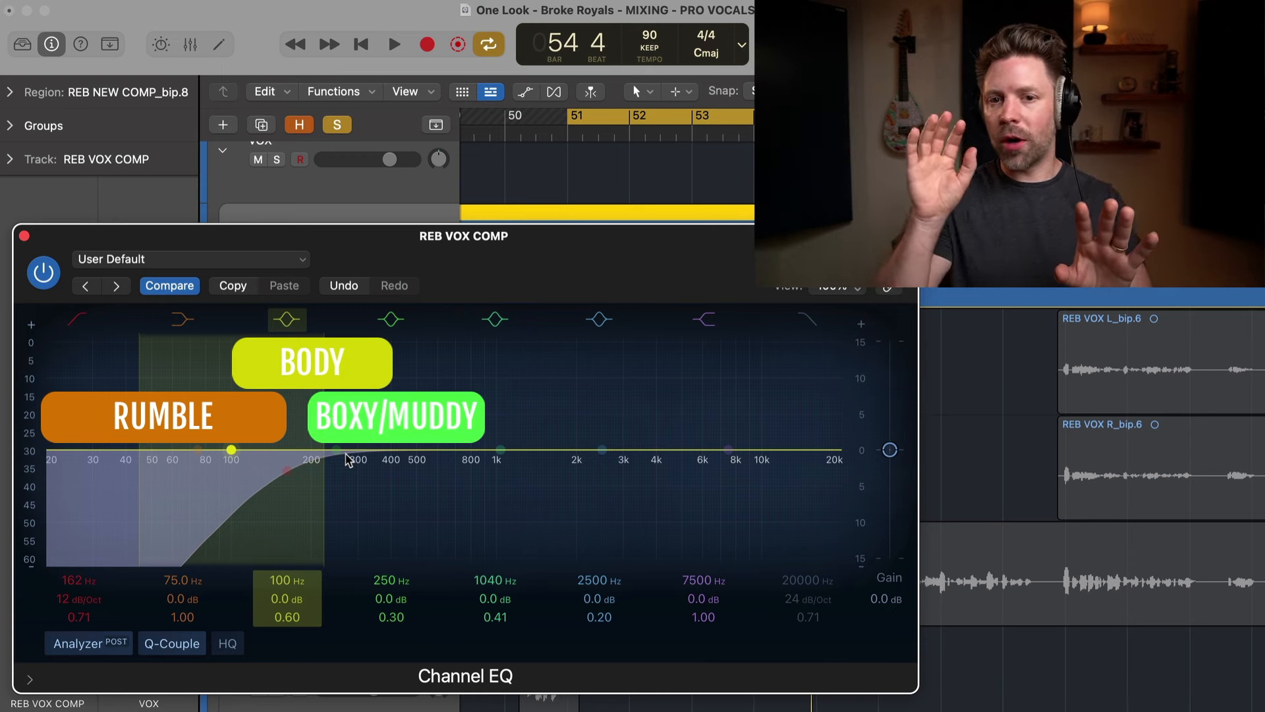
{"action": "left_click", "coordinate": [337, 451]}
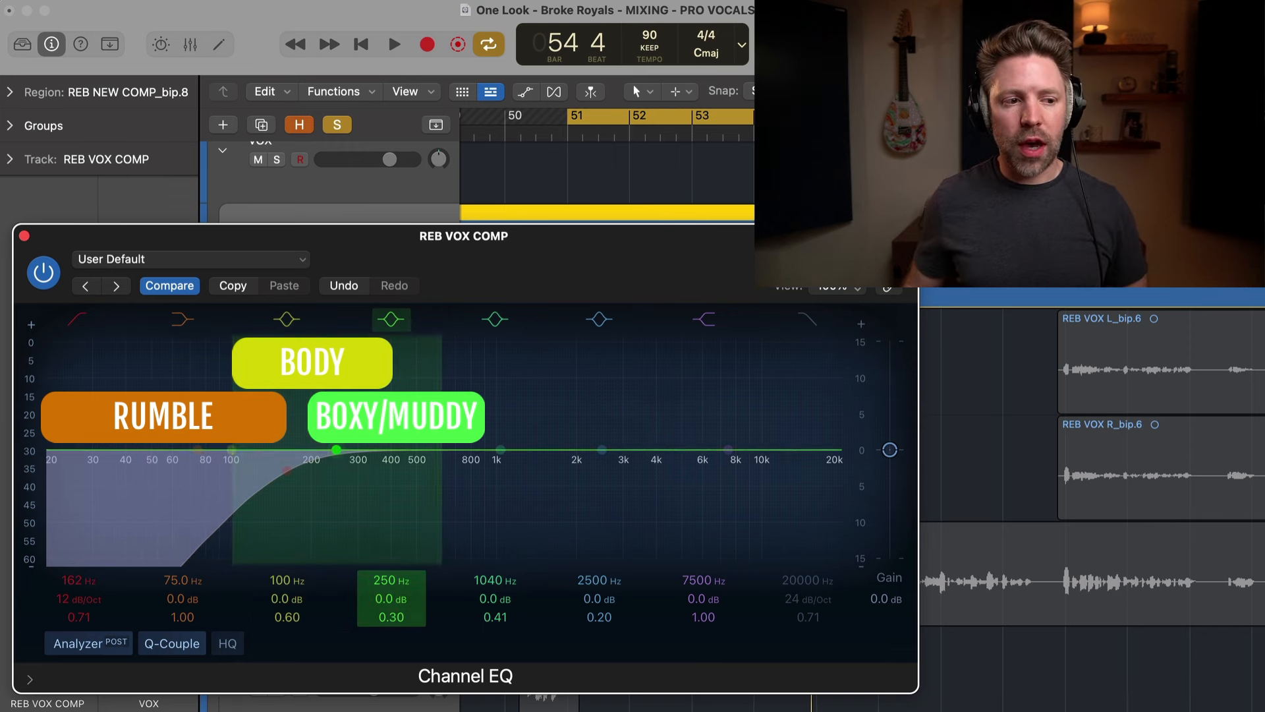
{"action": "left_click_drag", "start_coordinate": [337, 451], "coordinate": [448, 326]}
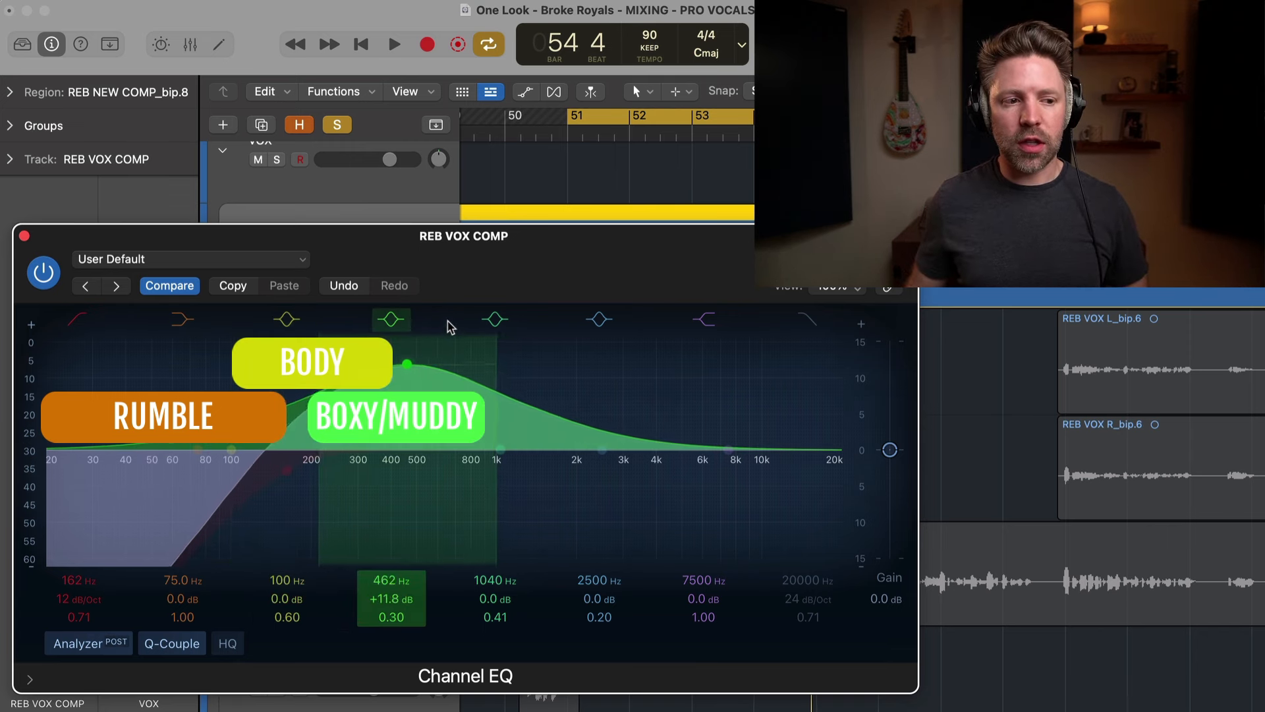
{"action": "key", "text": "space"}
{"action": "left_click_drag", "start_coordinate": [398, 361], "coordinate": [398, 572]}
{"action": "key", "text": "space"}
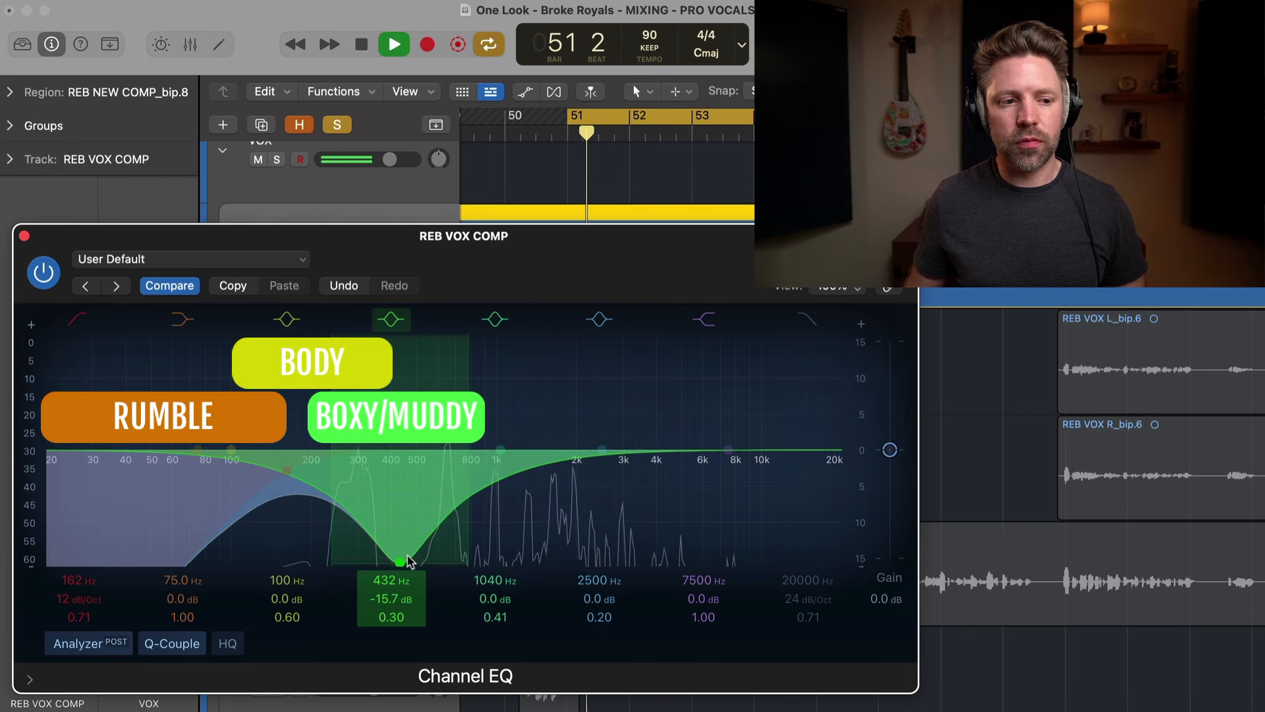
{"action": "left_click_drag", "start_coordinate": [404, 560], "coordinate": [439, 563]}
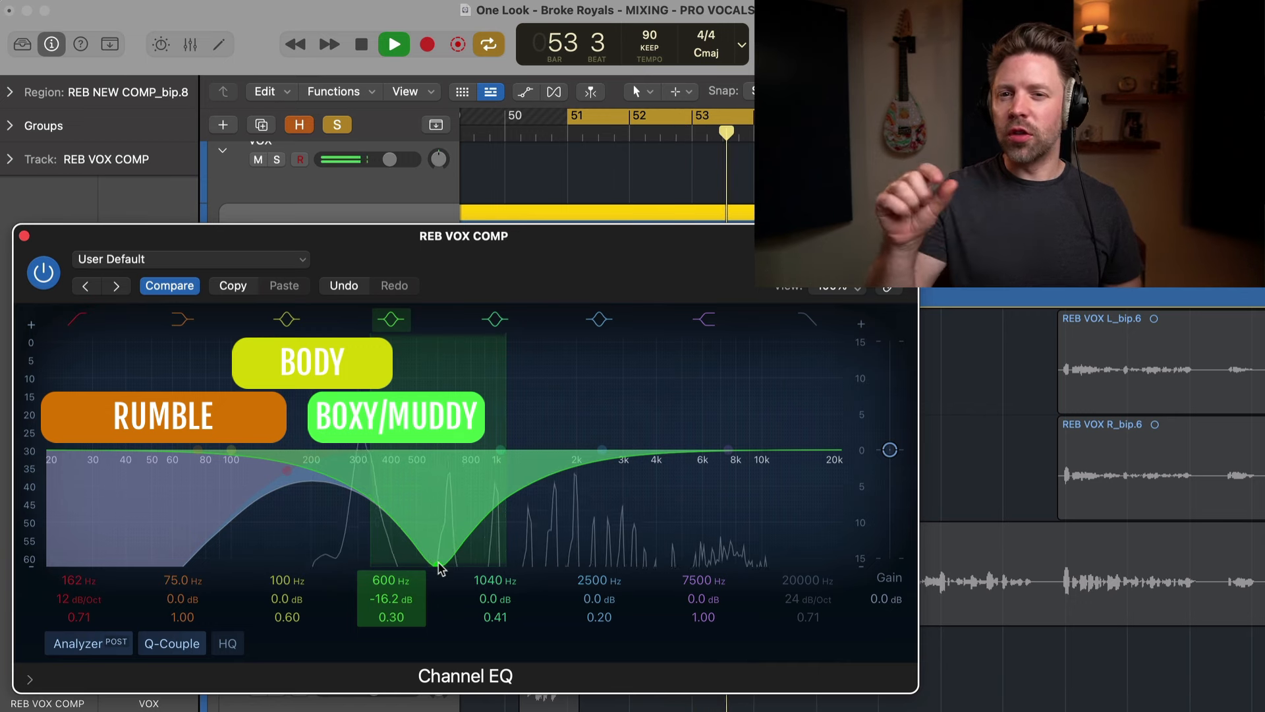
{"action": "key", "text": "space"}
{"action": "left_click", "coordinate": [438, 560], "text": "alt"}
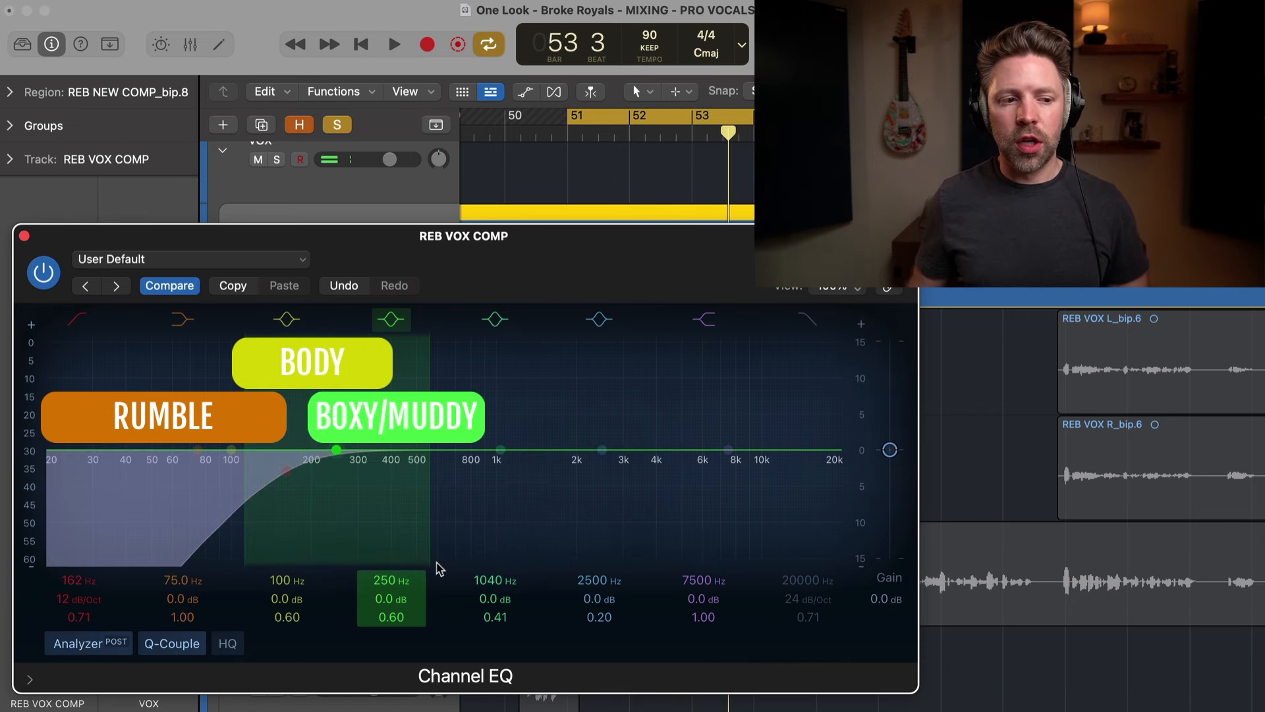
Move the 250 Hz band to 600 Hz, cut it by 7.2 dB with a Q of 1.10, and compare with the band bypassed
{"action": "key", "text": "space"}
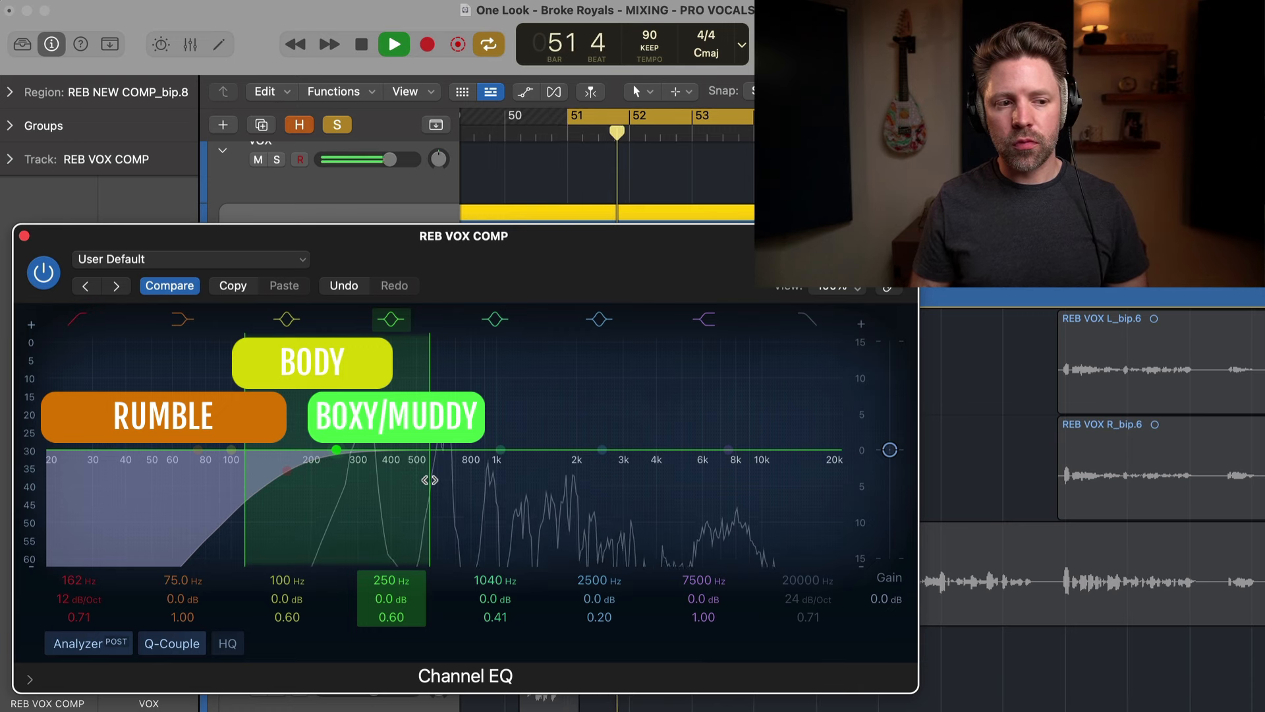
{"action": "key", "text": "space"}
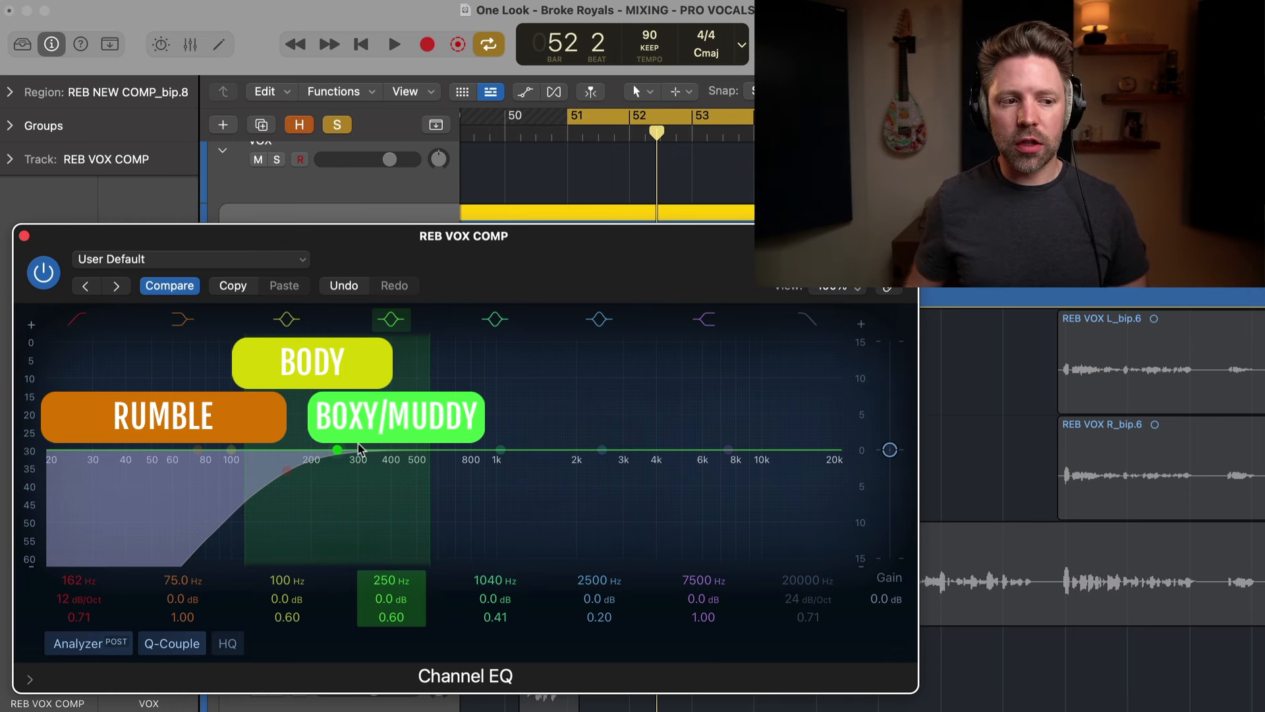
{"action": "left_click_drag", "start_coordinate": [359, 448], "coordinate": [434, 483]}
{"action": "key", "text": "space"}
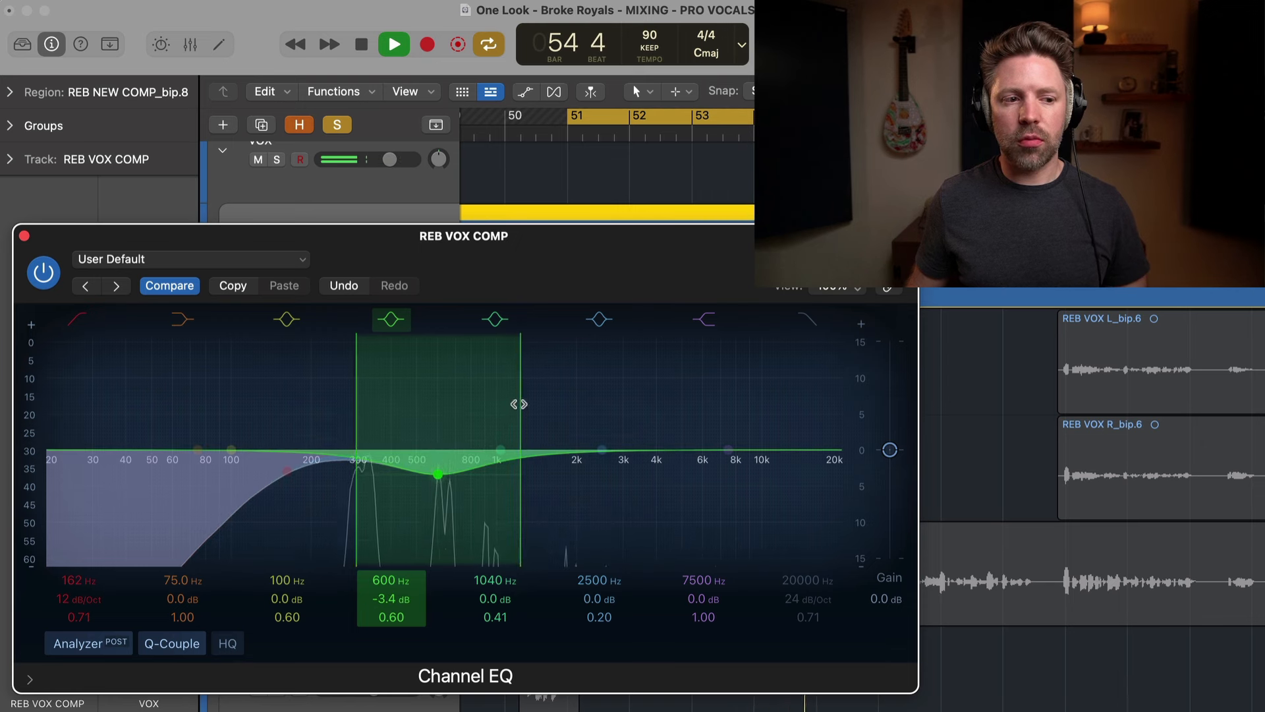
{"action": "left_click_drag", "start_coordinate": [433, 483], "coordinate": [434, 501]}
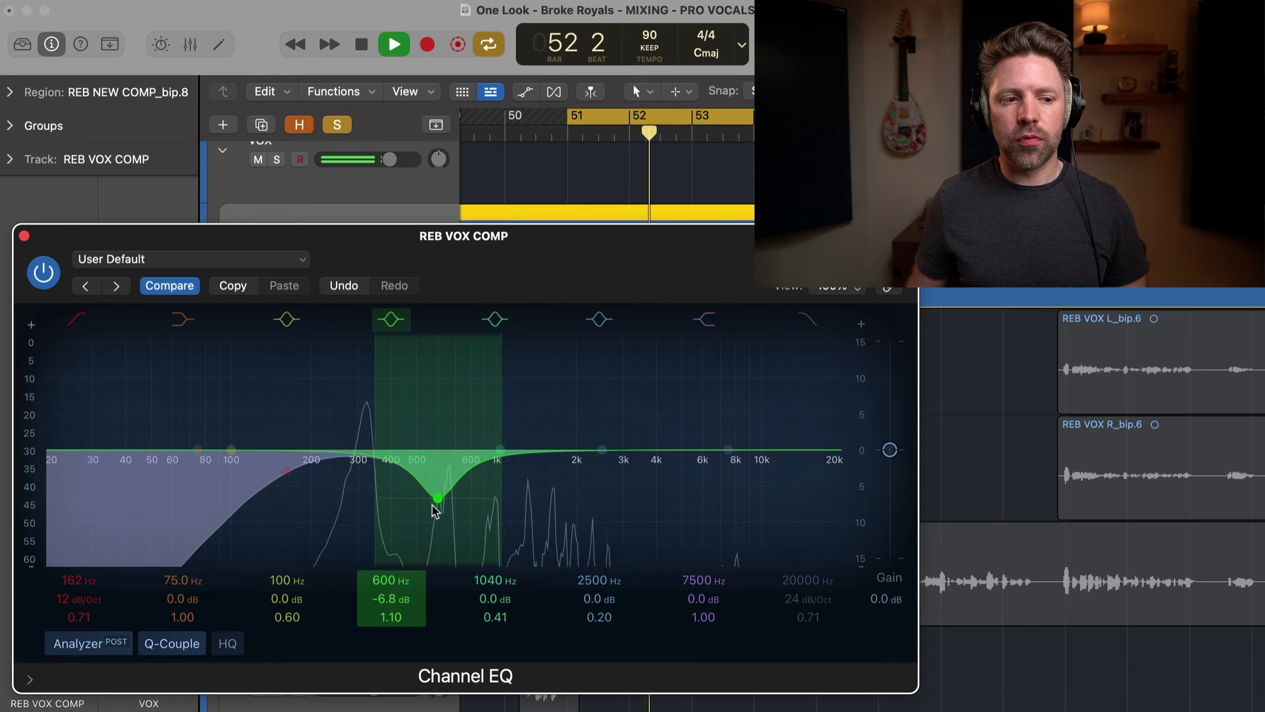
{"action": "left_click", "coordinate": [389, 320]}
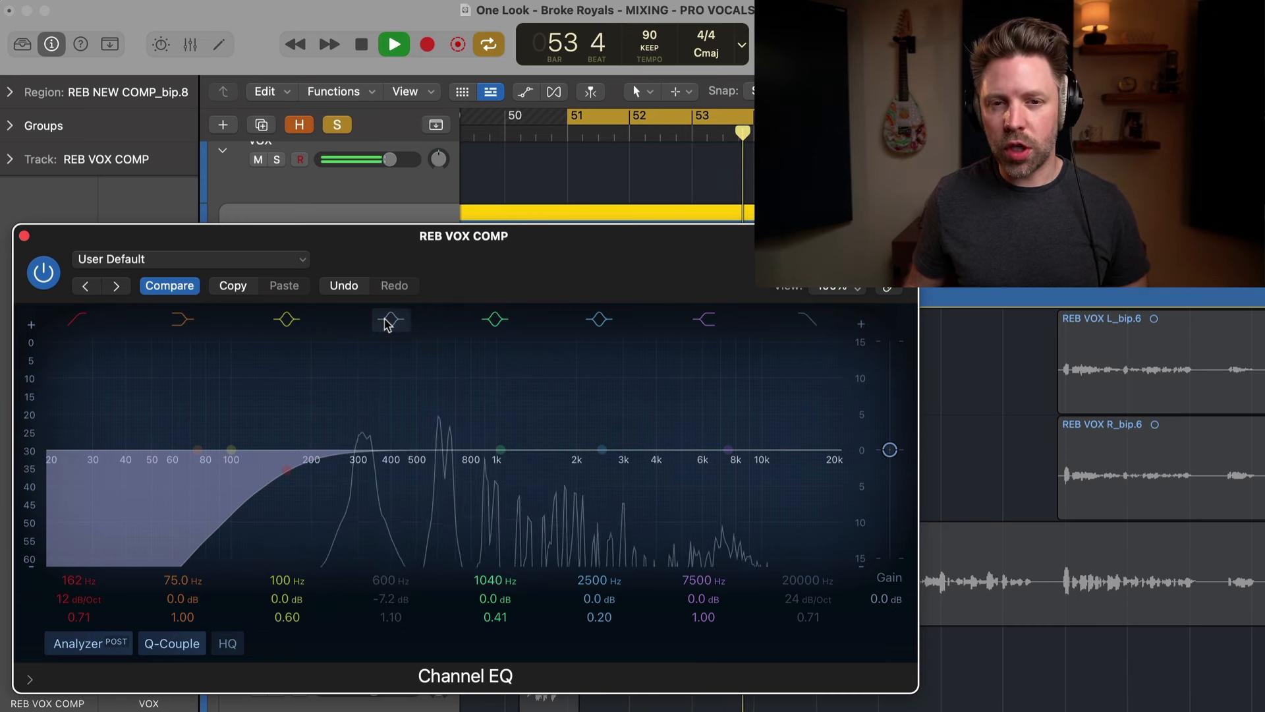
{"action": "left_click", "coordinate": [389, 321]}
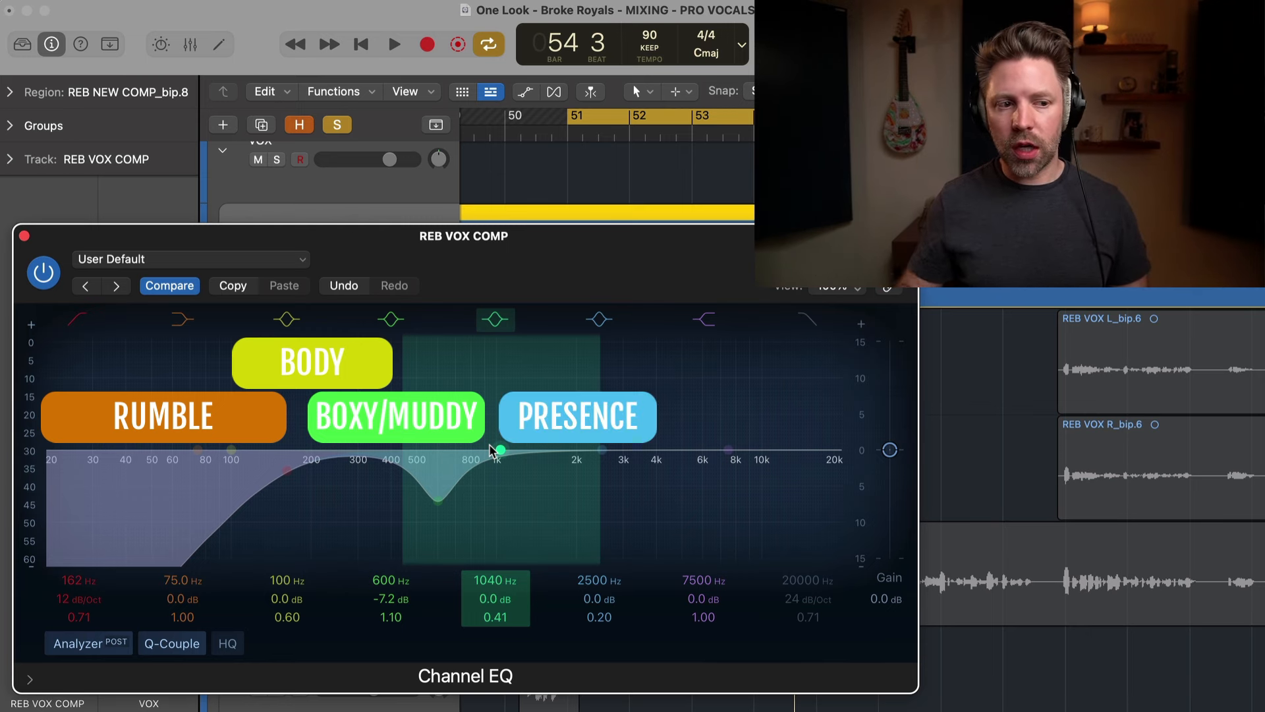
Audition the 1040 Hz band with a 15.2 dB boost at 1810 Hz and a 15.1 dB cut at 1650 Hz, and reset it
{"action": "left_click_drag", "start_coordinate": [501, 450], "coordinate": [564, 343]}
{"action": "key", "text": "space"}
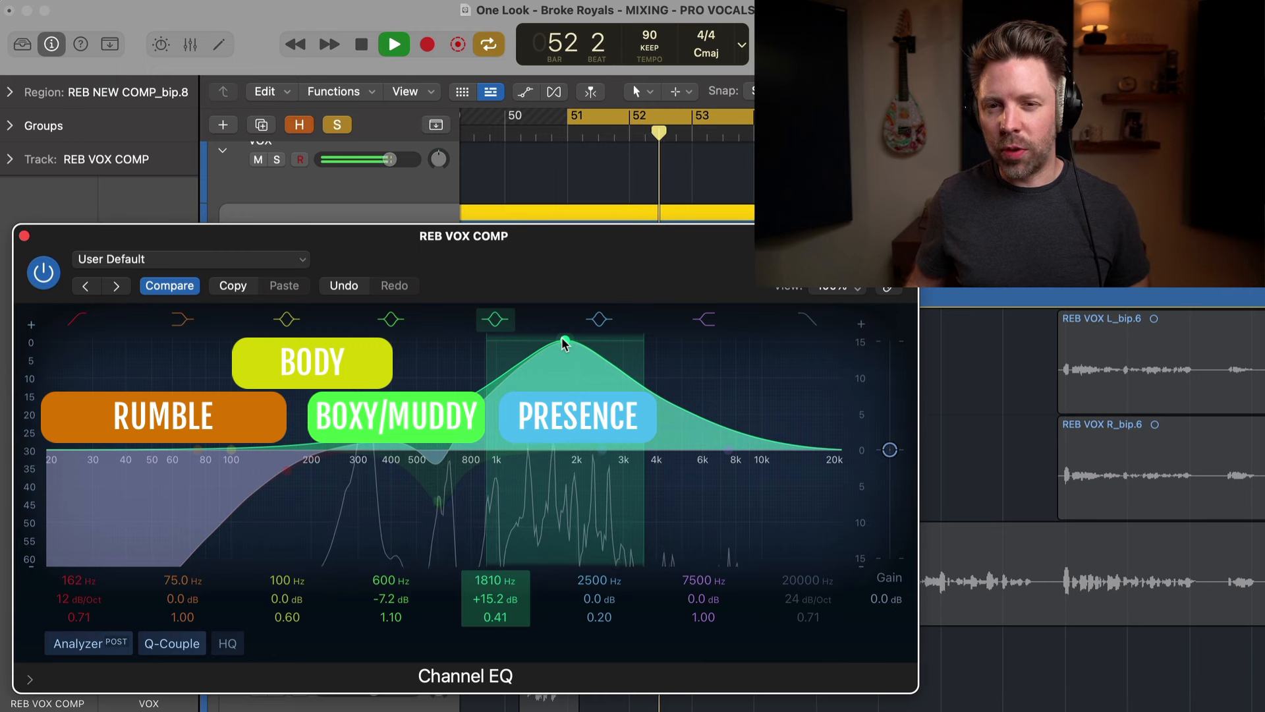
{"action": "key", "text": "space"}
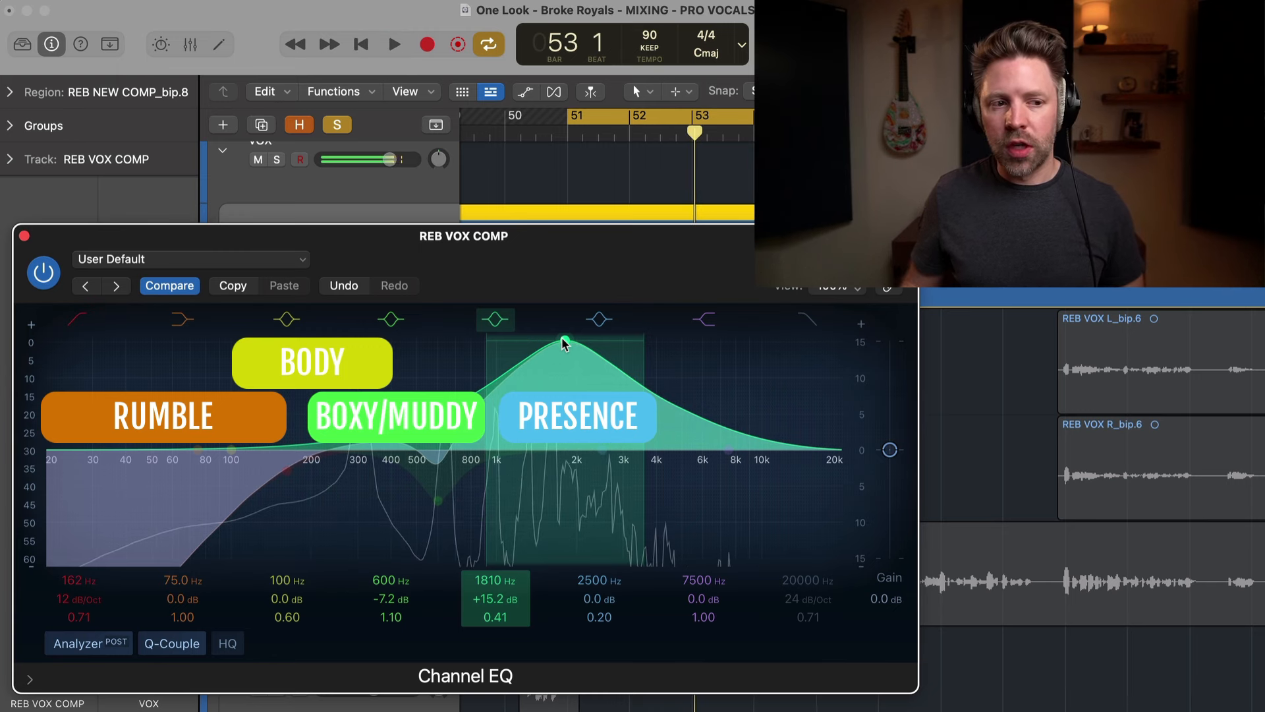
{"action": "left_click_drag", "start_coordinate": [564, 341], "coordinate": [553, 610]}
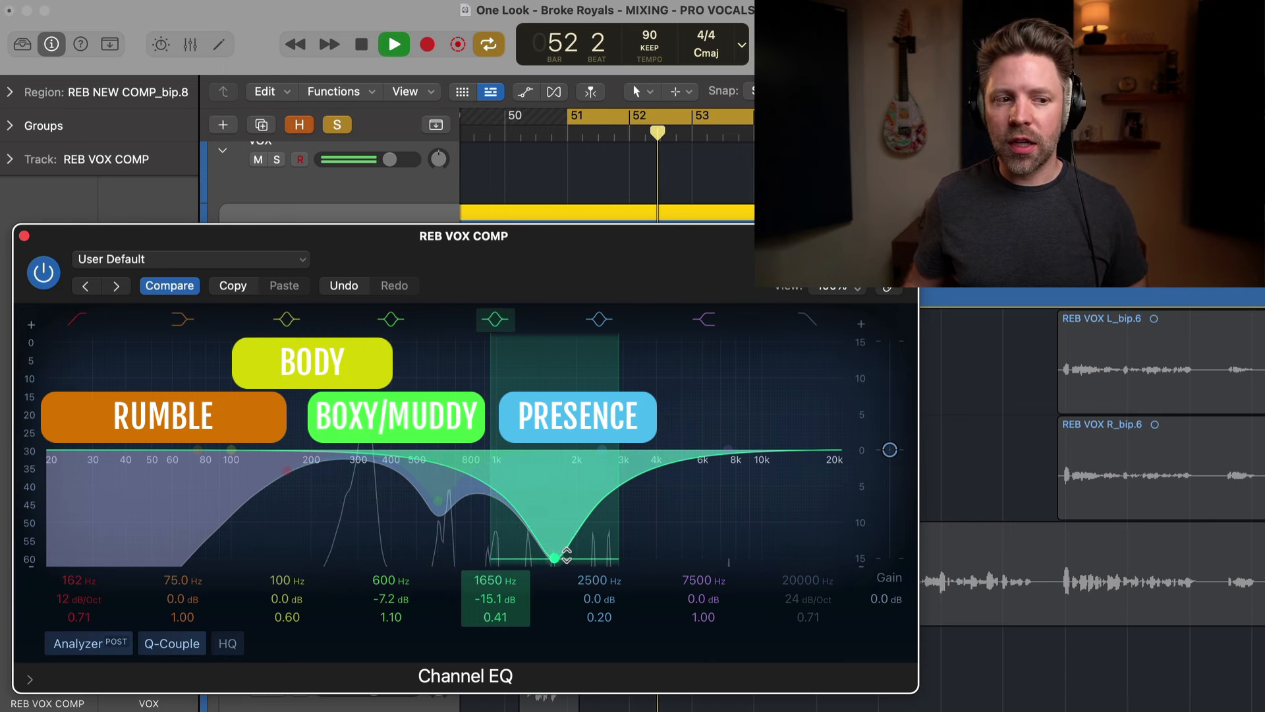
{"action": "key", "text": "space"}
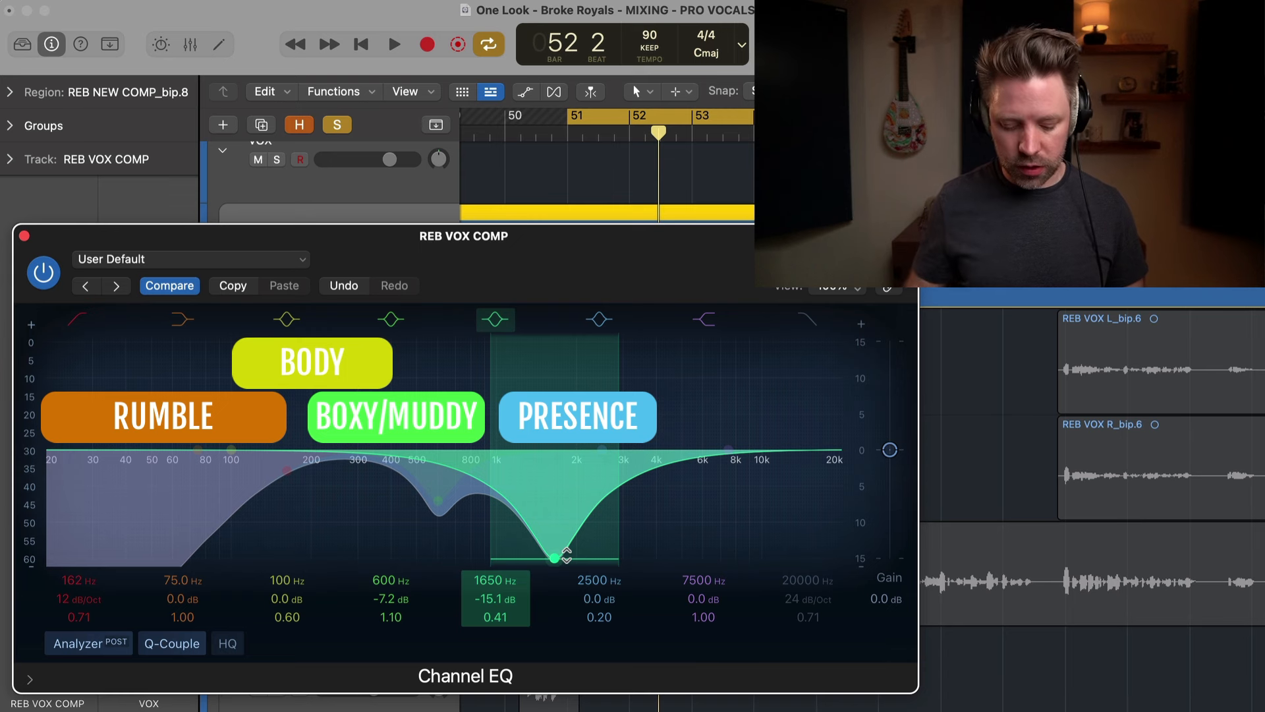
{"action": "left_click", "coordinate": [555, 555], "text": "alt"}
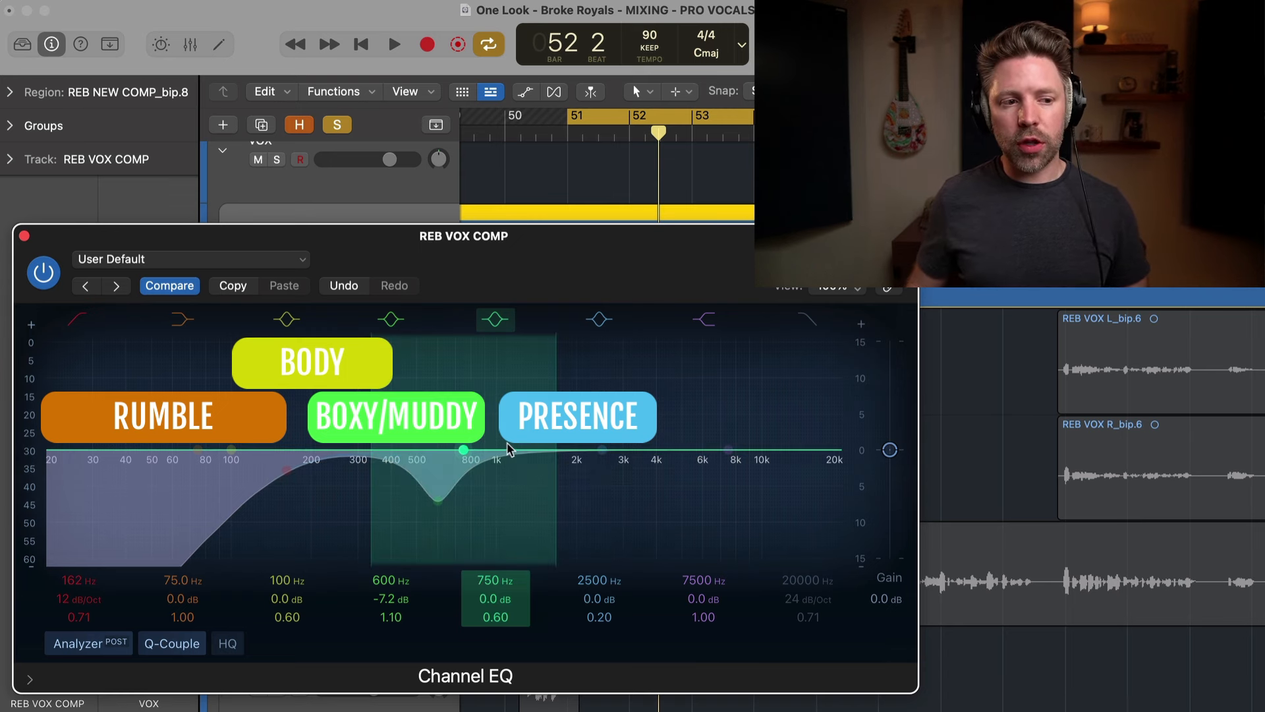
Sweep the presence band from 1320 Hz up to 3600 Hz with a 12.6 dB boost, audition it unsoloed, and reset it
{"action": "left_click_drag", "start_coordinate": [464, 450], "coordinate": [540, 445]}
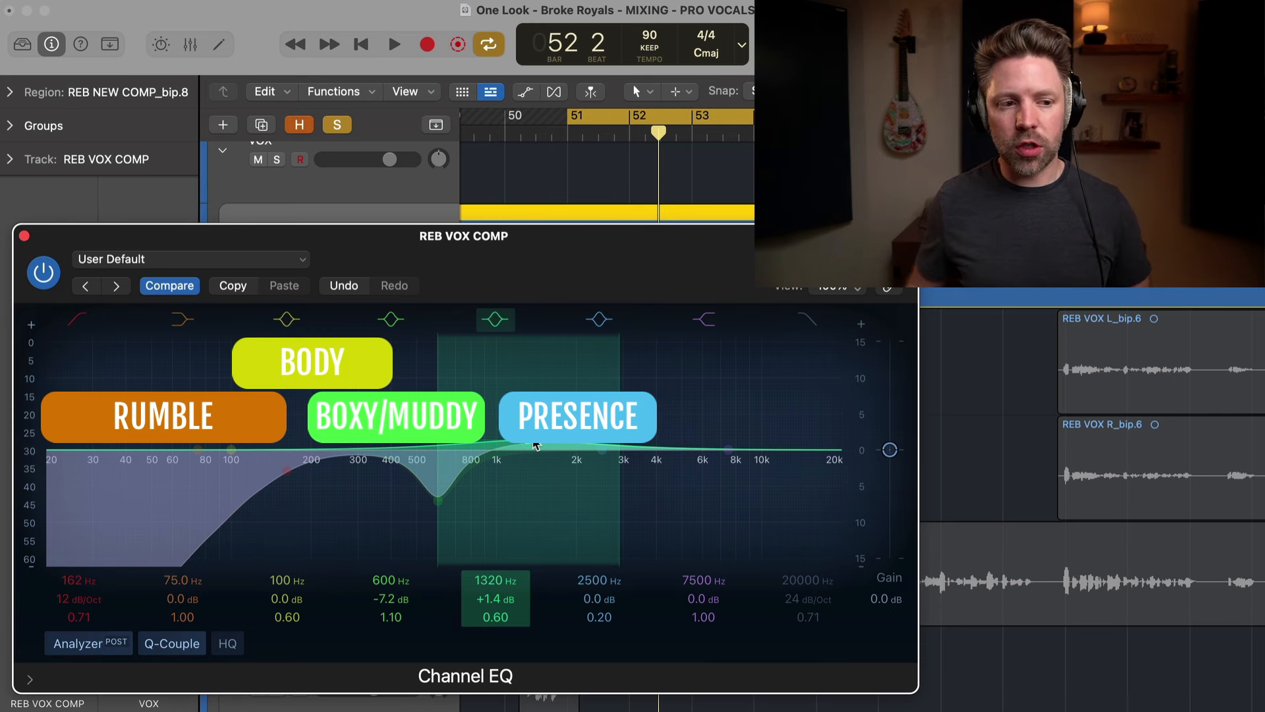
{"action": "left_click_drag", "start_coordinate": [536, 446], "coordinate": [645, 341]}
{"action": "key", "text": "space"}
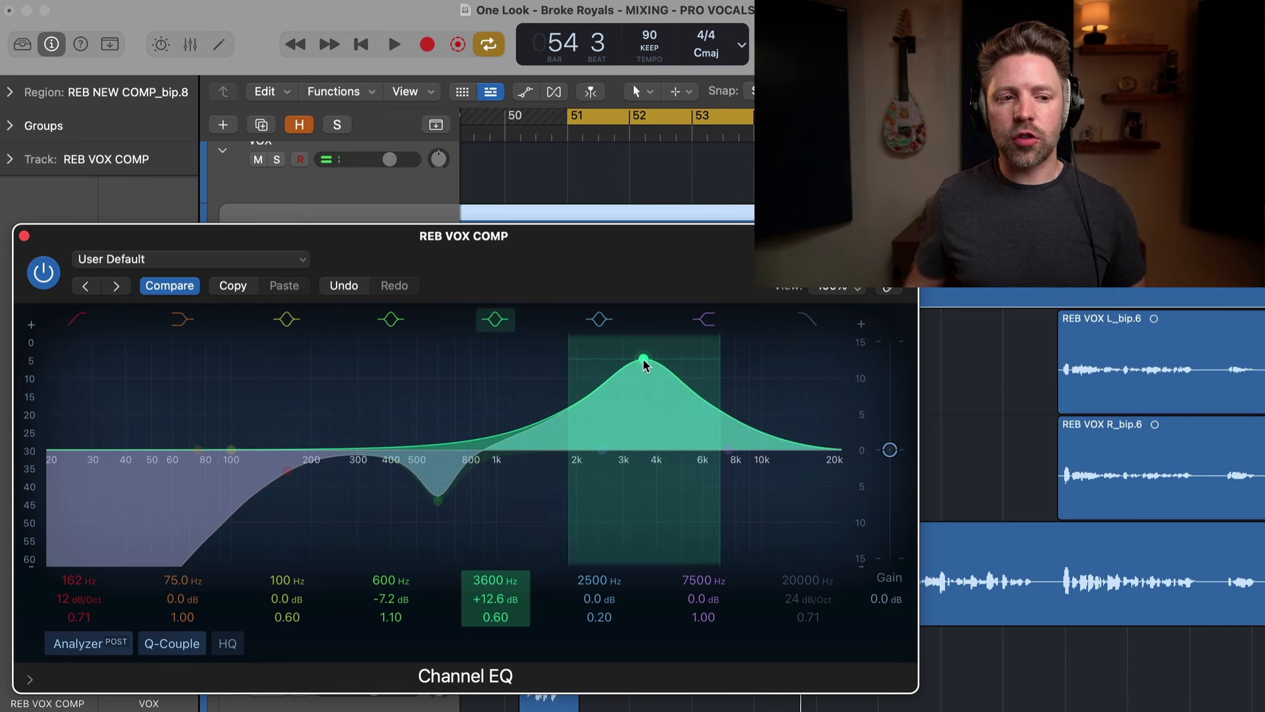
{"action": "left_click", "coordinate": [644, 361], "text": "alt"}
Boost the presence bands by 3.9 dB at 1500 Hz with Q 1.20 and by 3.6 dB at 3100 Hz with Q 1.50
{"action": "left_click_drag", "start_coordinate": [469, 439], "coordinate": [568, 377]}
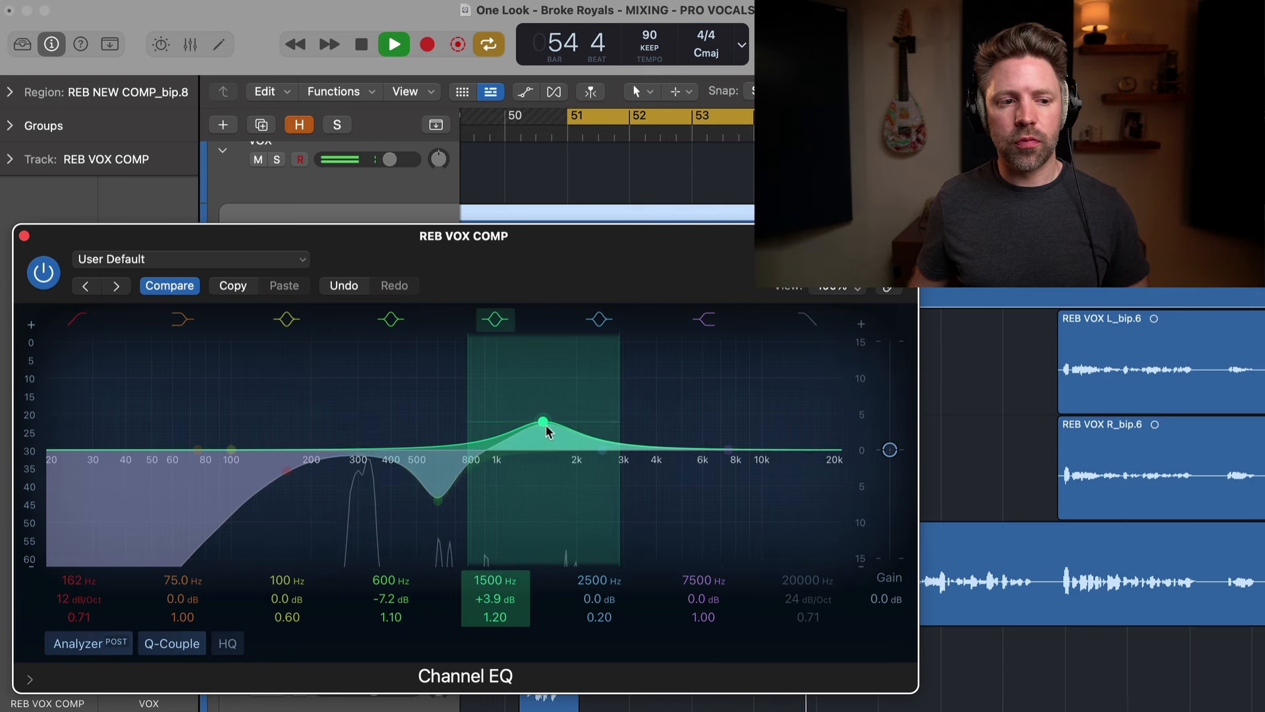
{"action": "key", "text": "space"}
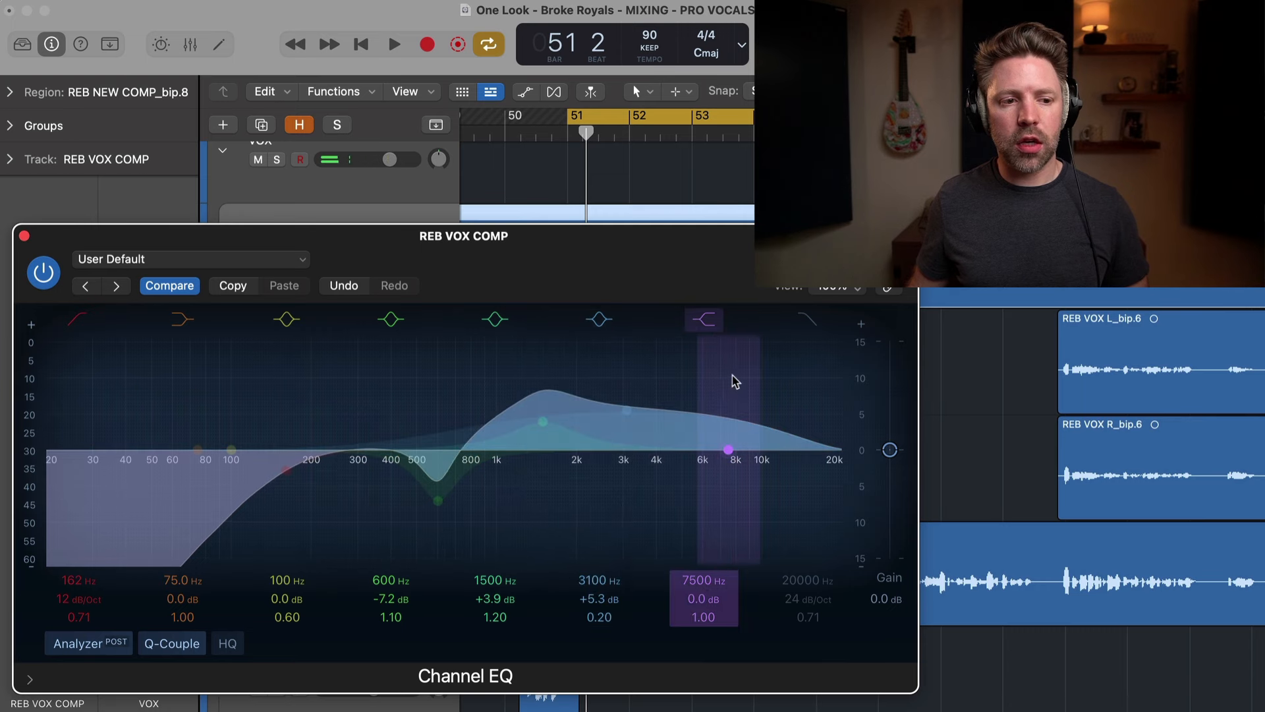
{"action": "left_click_drag", "start_coordinate": [729, 382], "coordinate": [697, 383]}
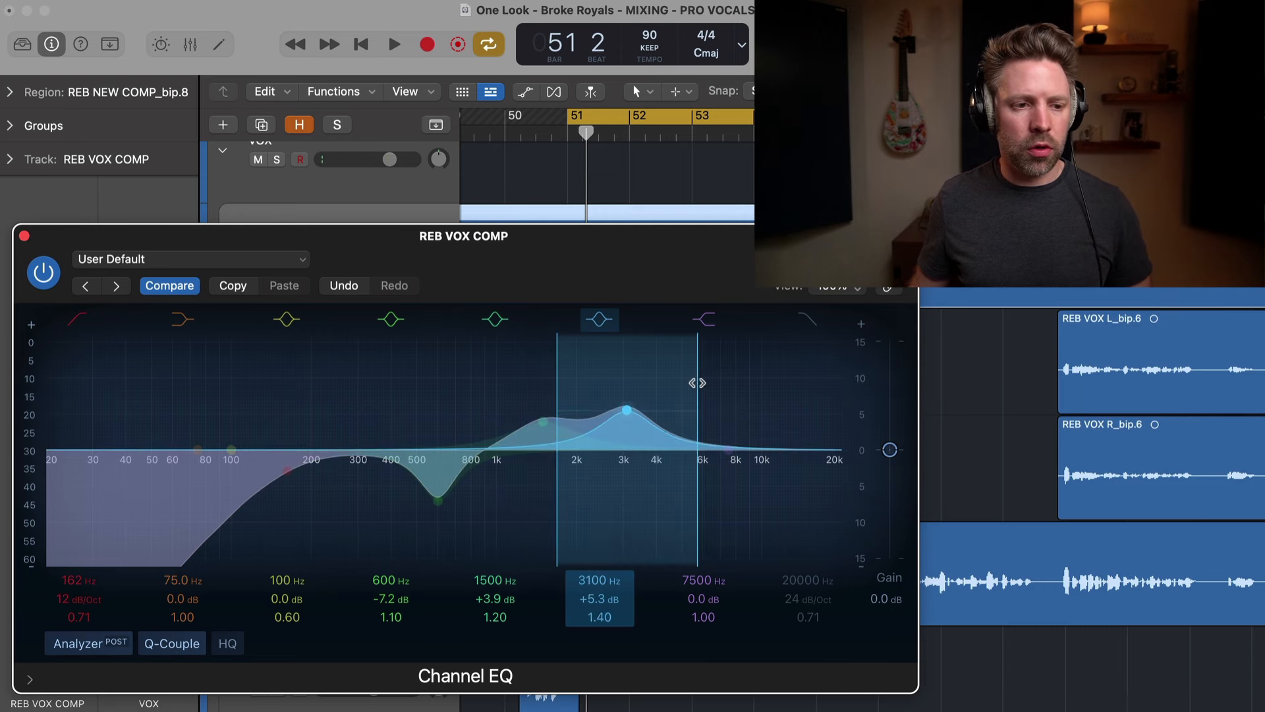
{"action": "key", "text": "space"}
{"action": "mouse_move", "coordinate": [628, 413]}
{"action": "left_mouse_down"}
{"action": "mouse_move", "coordinate": [583, 389]}
{"action": "mouse_move", "coordinate": [657, 377]}
{"action": "mouse_move", "coordinate": [601, 378]}
{"action": "mouse_move", "coordinate": [627, 376]}
{"action": "mouse_move", "coordinate": [629, 429]}
{"action": "left_mouse_up"}
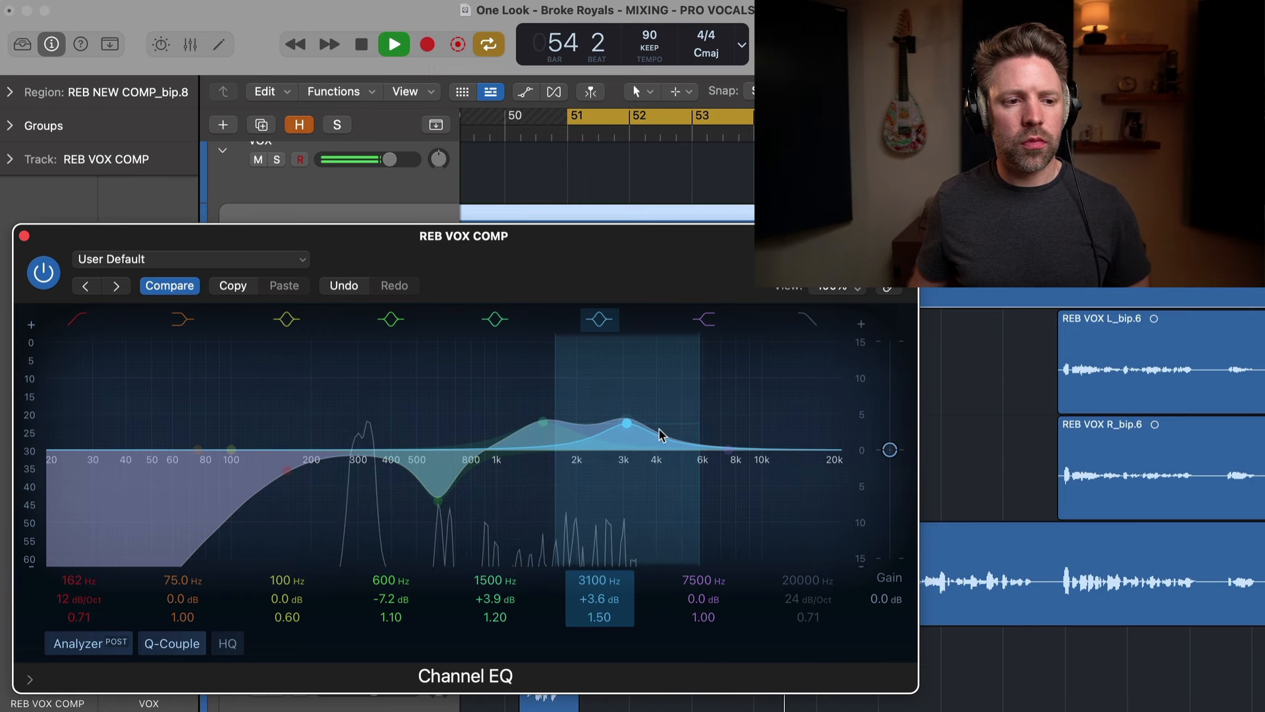
{"action": "key", "text": "space"}
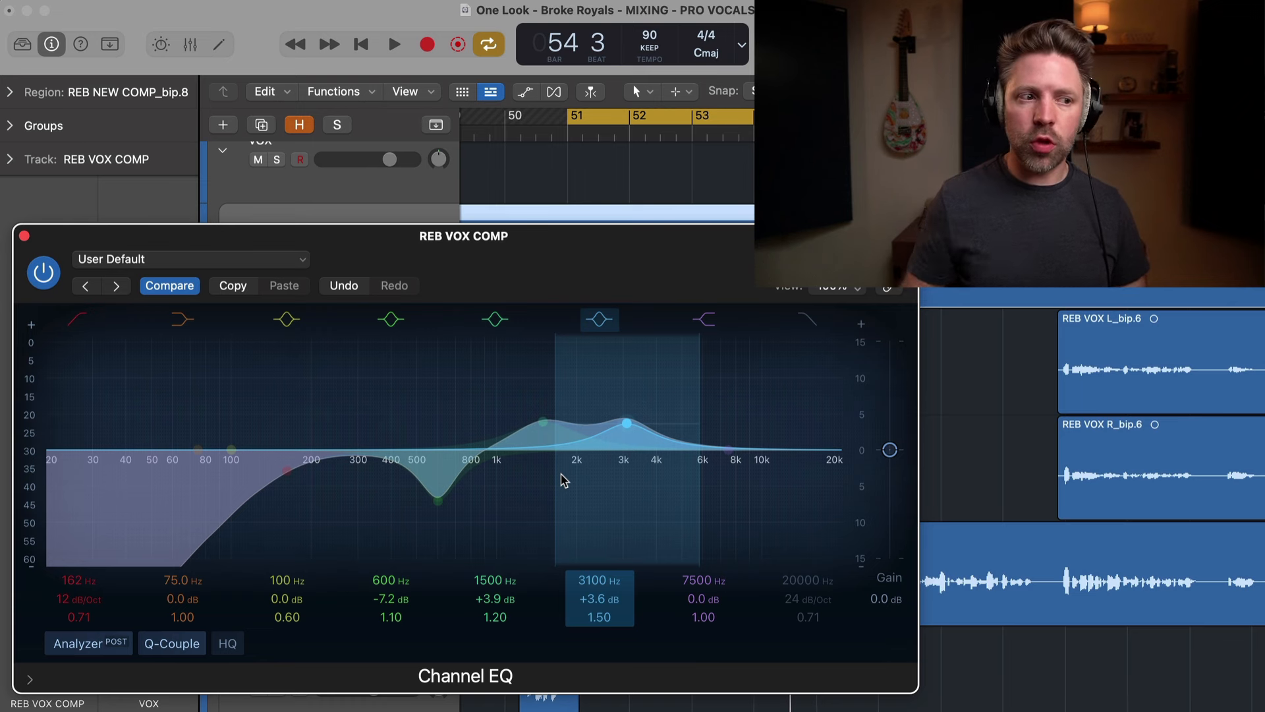
Bypass and re-enable the Channel EQ on REB VOX COMP to compare the vocal without and with it
{"action": "left_click", "coordinate": [47, 283]}
{"action": "left_click", "coordinate": [47, 284]}
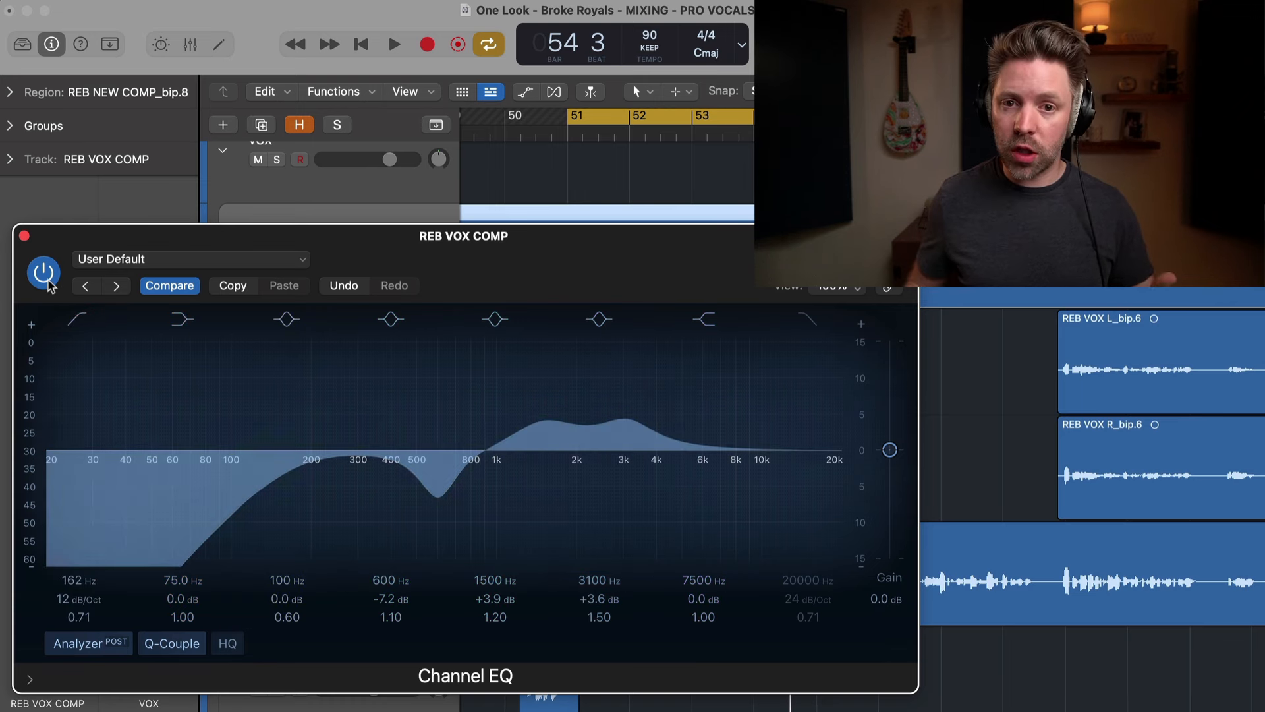
{"action": "left_click", "coordinate": [47, 283]}
{"action": "left_click", "coordinate": [47, 283]}
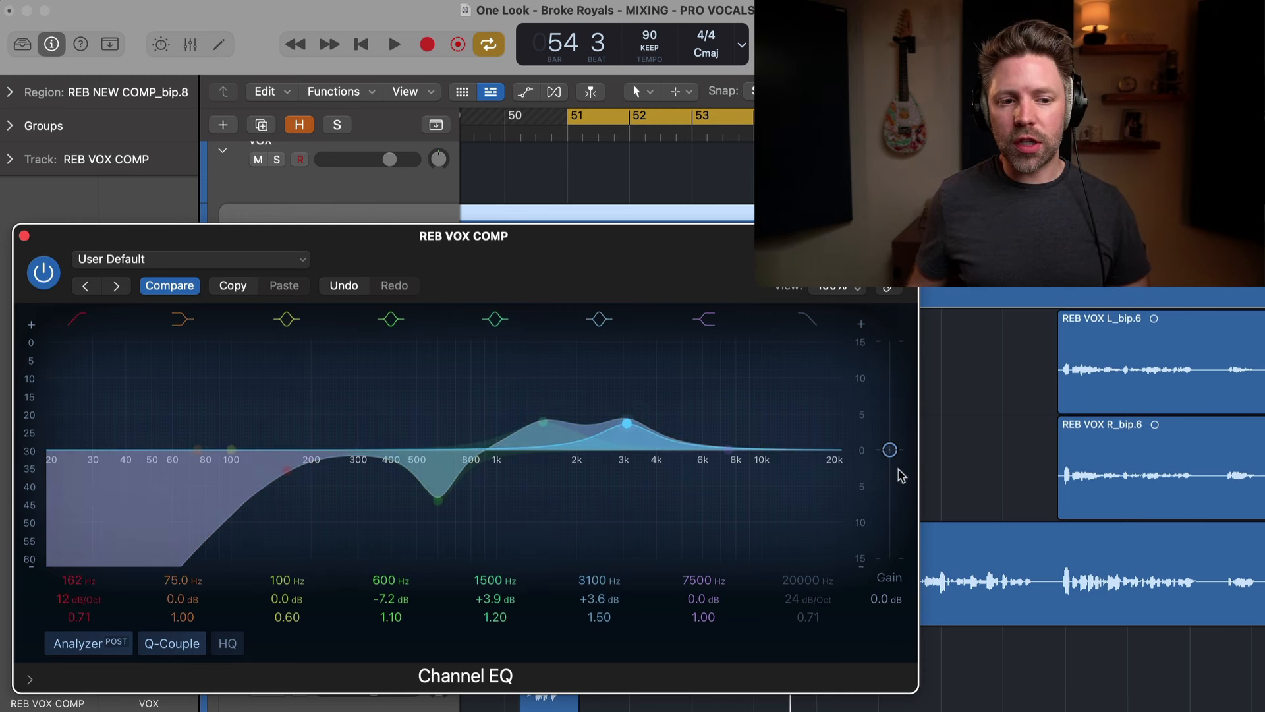
Lower the Channel EQ's output gain to -0.9 dB and compare the playing vocal with the EQ bypassed and enabled
{"action": "left_click_drag", "start_coordinate": [891, 454], "coordinate": [891, 459]}
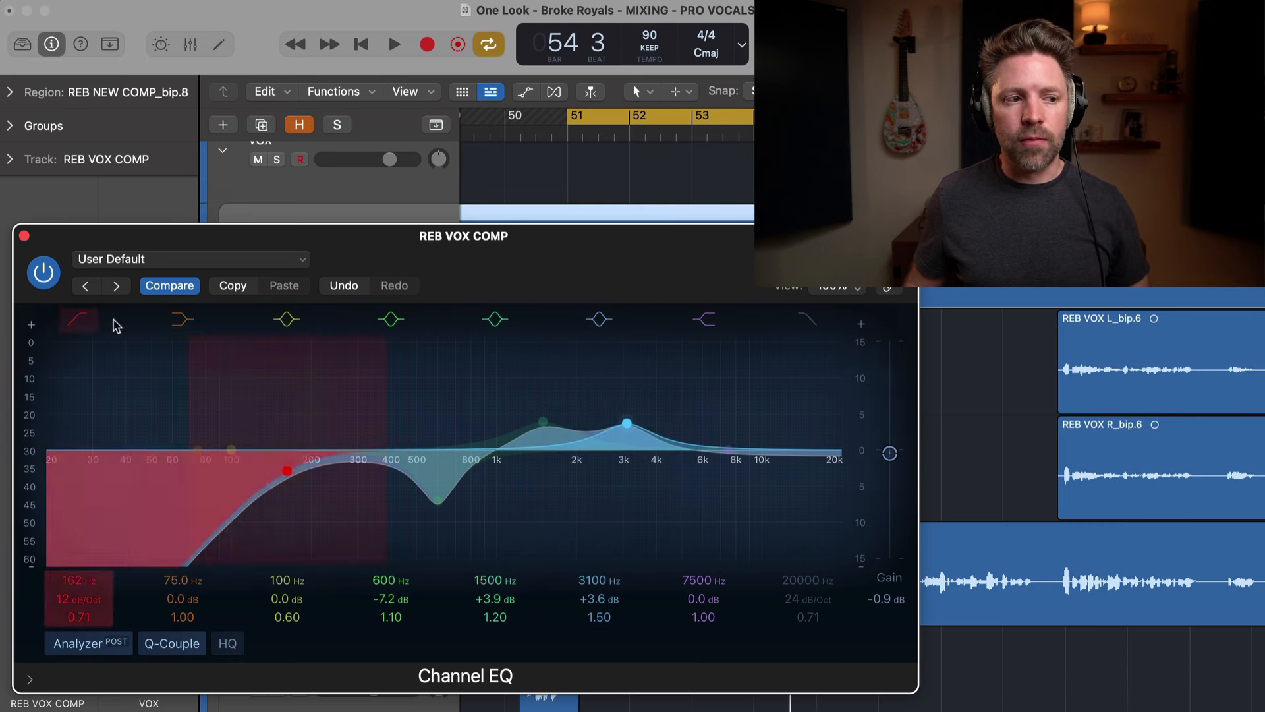
{"action": "left_click", "coordinate": [54, 282]}
{"action": "left_click", "coordinate": [53, 280]}
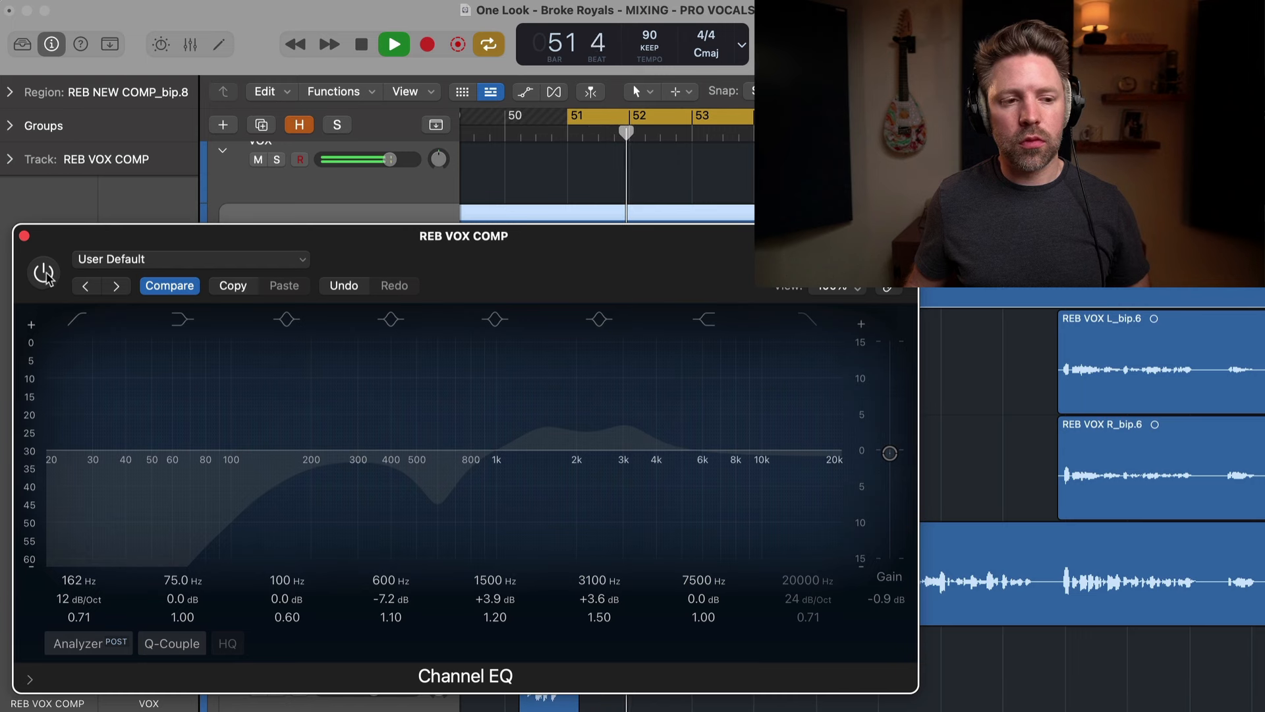
{"action": "left_click", "coordinate": [45, 274]}
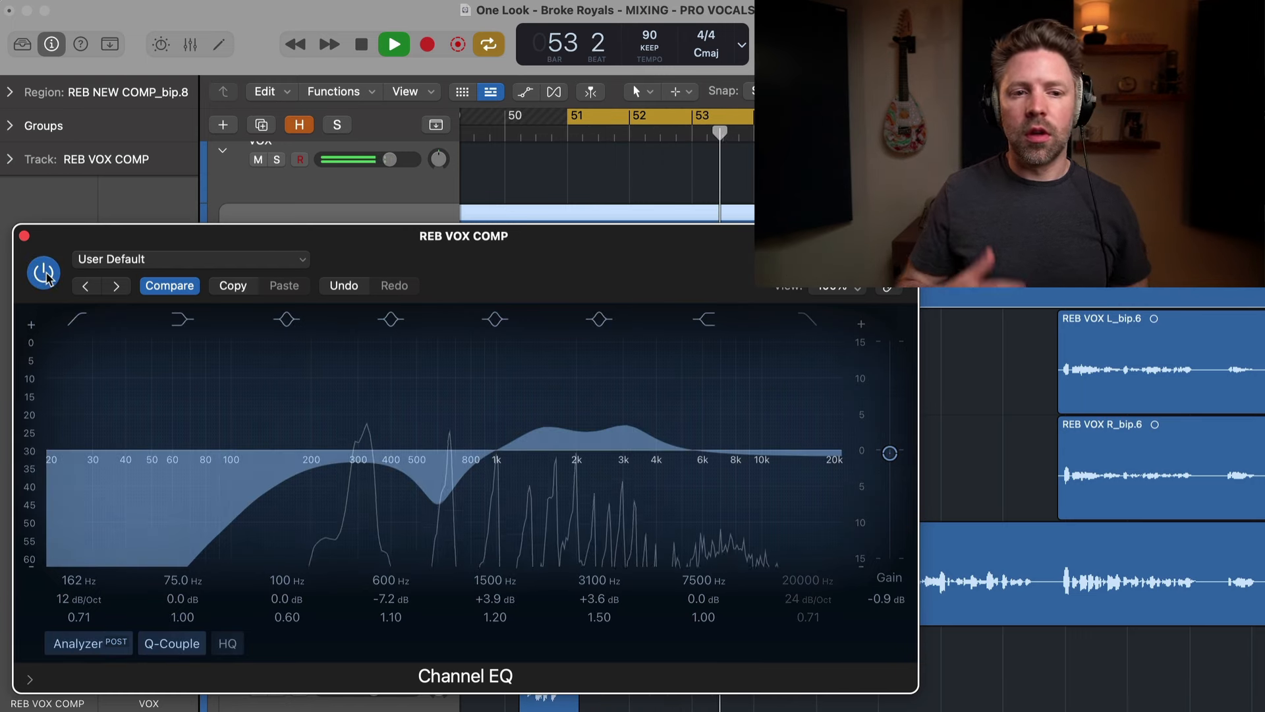
{"action": "key", "text": "space"}
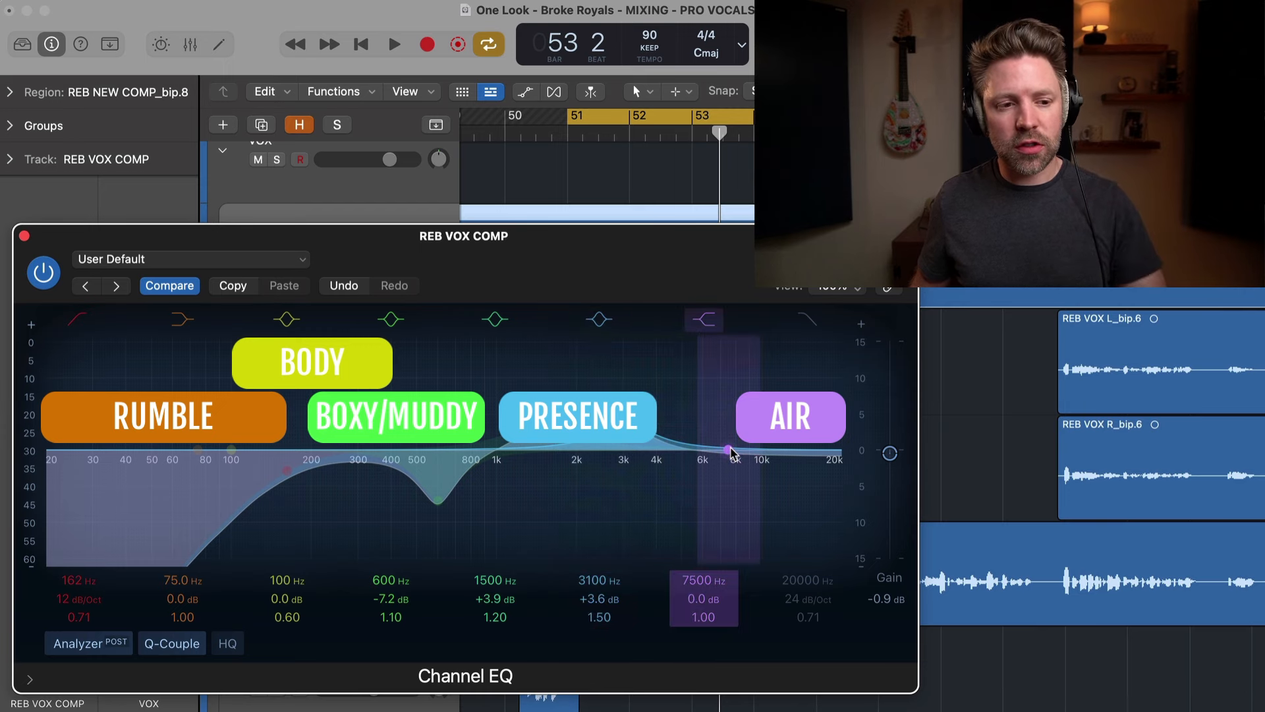
Audition the soloed vocal with the high shelf boosted 18.0 dB at 8250 Hz, ending at 17.6 dB and 8400 Hz
{"action": "left_click_drag", "start_coordinate": [729, 452], "coordinate": [743, 384]}
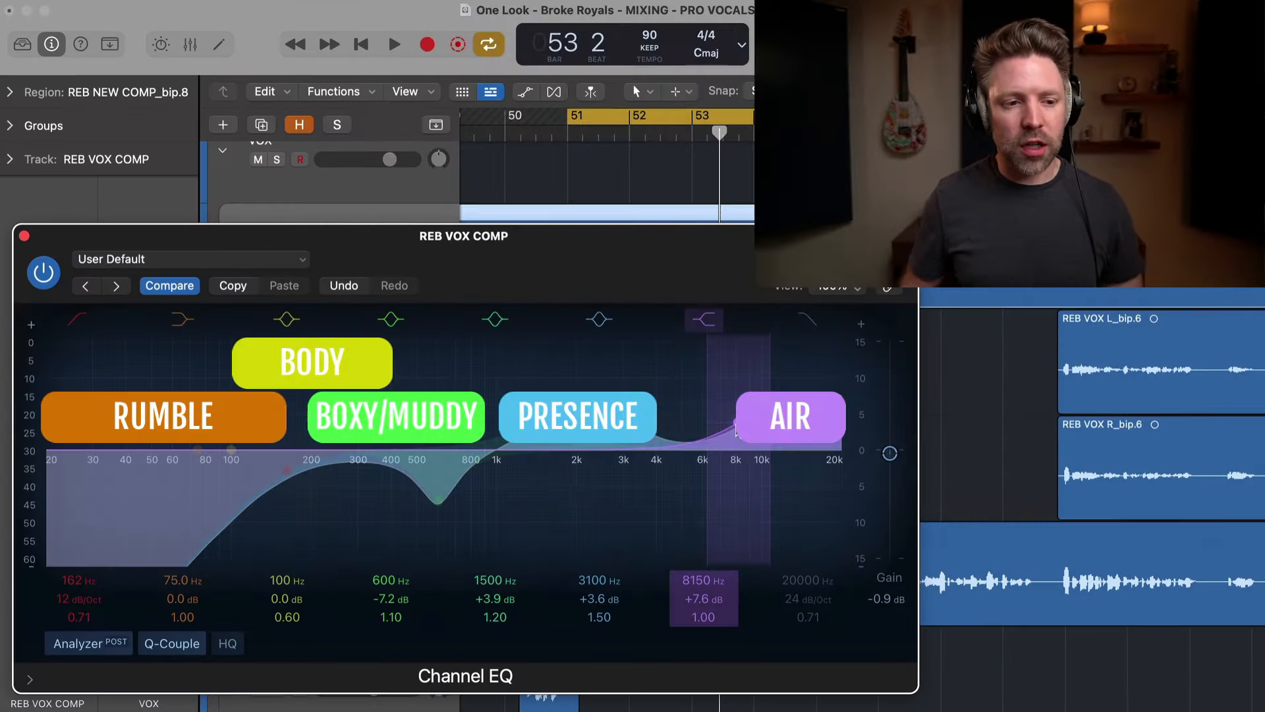
{"action": "left_click_drag", "start_coordinate": [736, 428], "coordinate": [741, 339]}
{"action": "key", "text": "s"}
{"action": "key", "text": "space"}
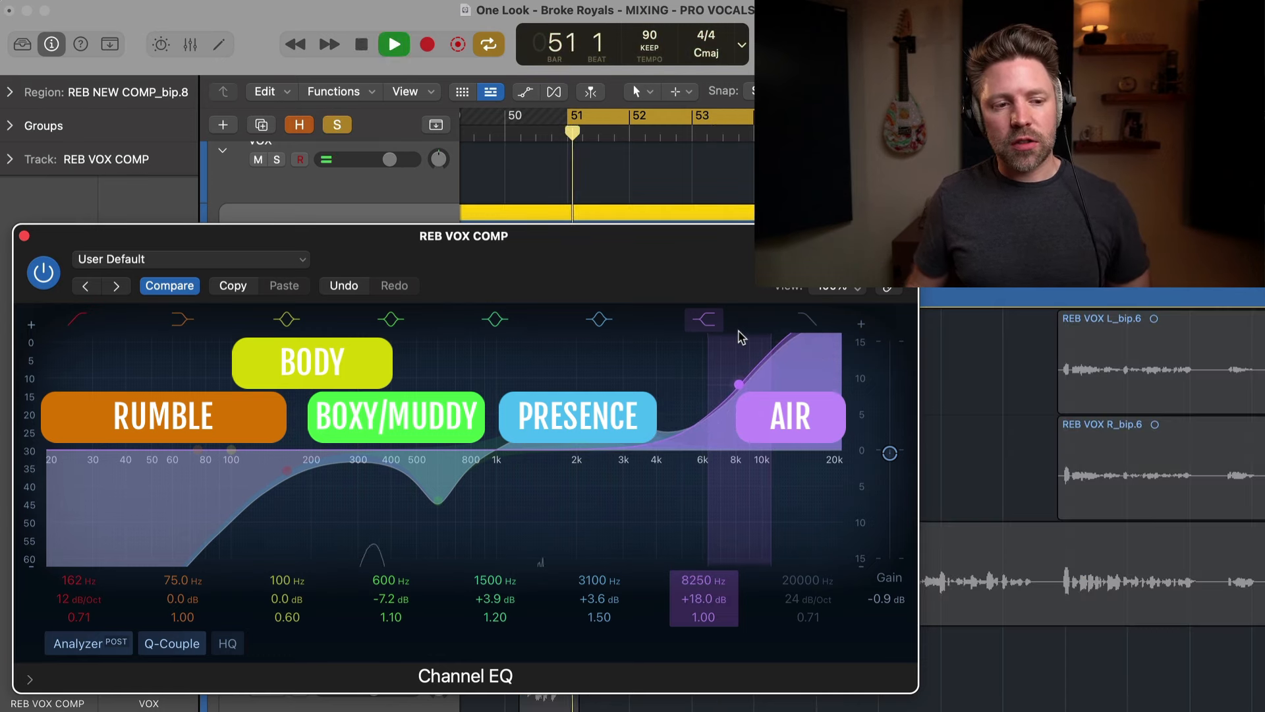
{"action": "left_click_drag", "start_coordinate": [738, 332], "coordinate": [741, 334]}
{"action": "key", "text": "space"}
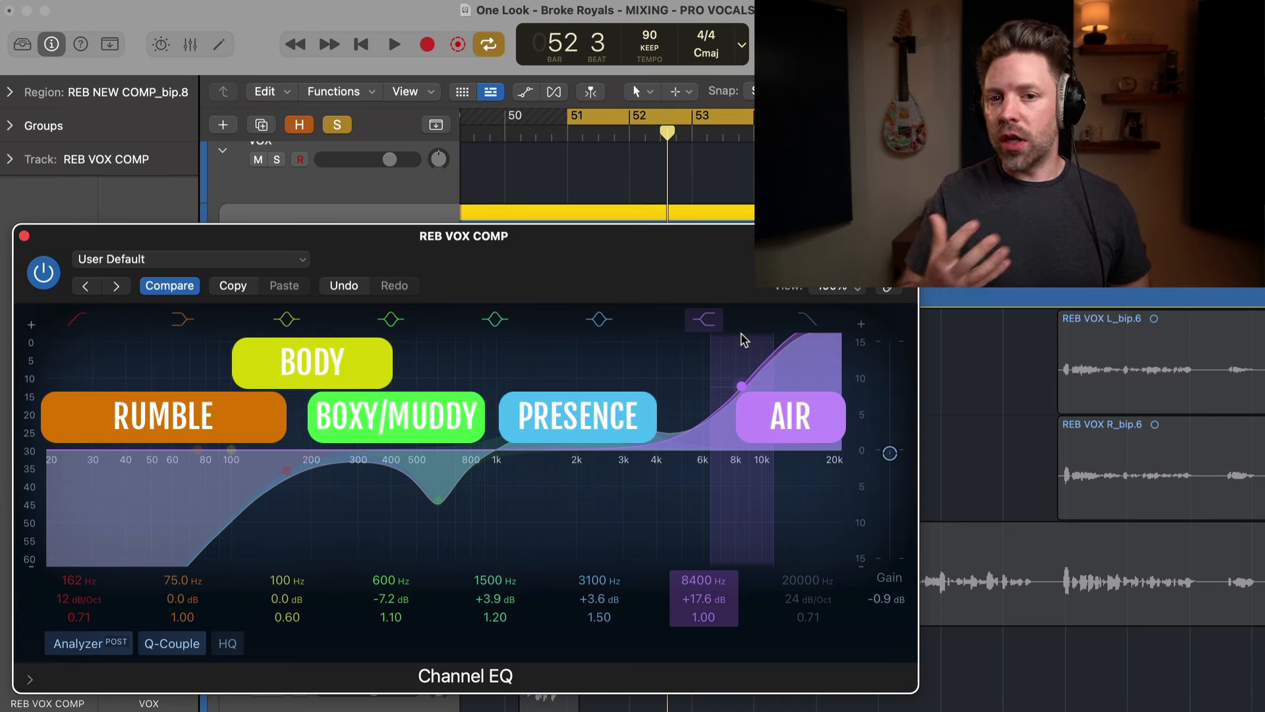
Set the high shelf to a 3.4 dB boost at 9050 Hz while playing the vocal, and unsolo REB VOX COMP
{"action": "left_click_drag", "start_coordinate": [742, 384], "coordinate": [739, 507]}
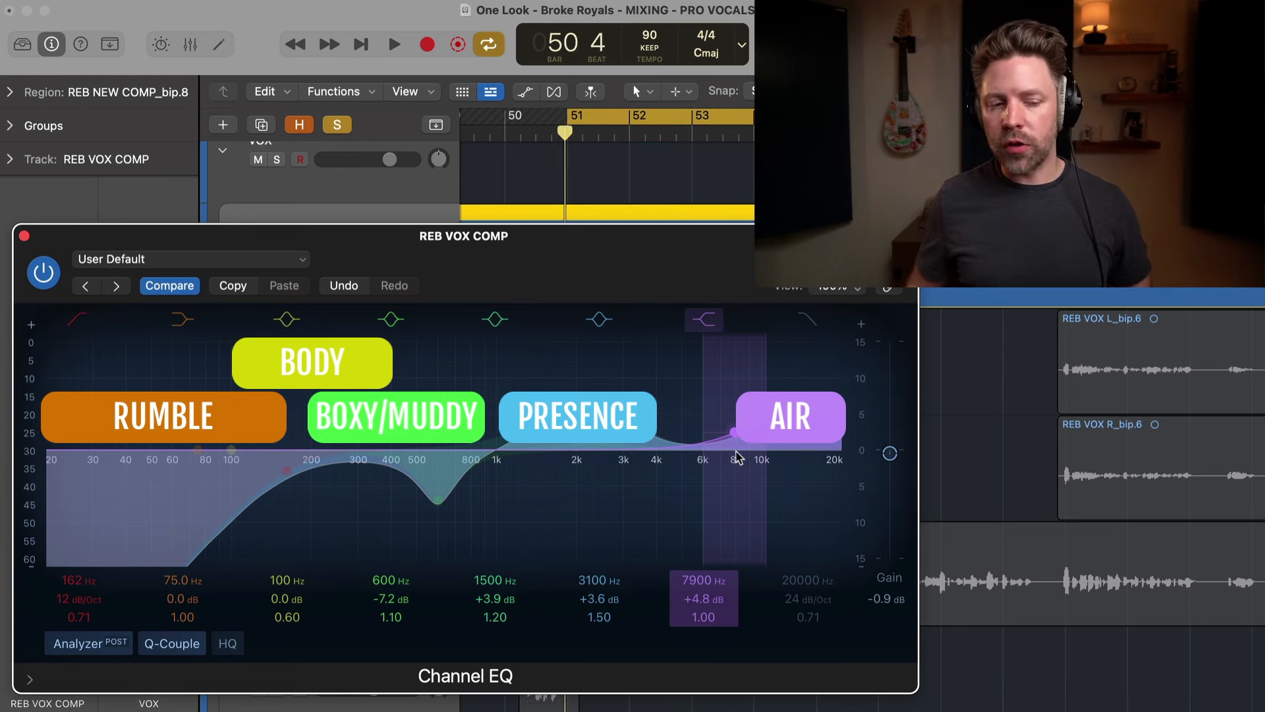
{"action": "key", "text": "space"}
{"action": "mouse_move", "coordinate": [738, 457]}
{"action": "left_mouse_down"}
{"action": "mouse_move", "coordinate": [738, 409]}
{"action": "mouse_move", "coordinate": [778, 372]}
{"action": "mouse_move", "coordinate": [739, 372]}
{"action": "mouse_move", "coordinate": [771, 363]}
{"action": "mouse_move", "coordinate": [781, 367]}
{"action": "mouse_move", "coordinate": [743, 369]}
{"action": "mouse_move", "coordinate": [759, 380]}
{"action": "mouse_move", "coordinate": [751, 444]}
{"action": "left_mouse_up"}
{"action": "key", "text": "s"}
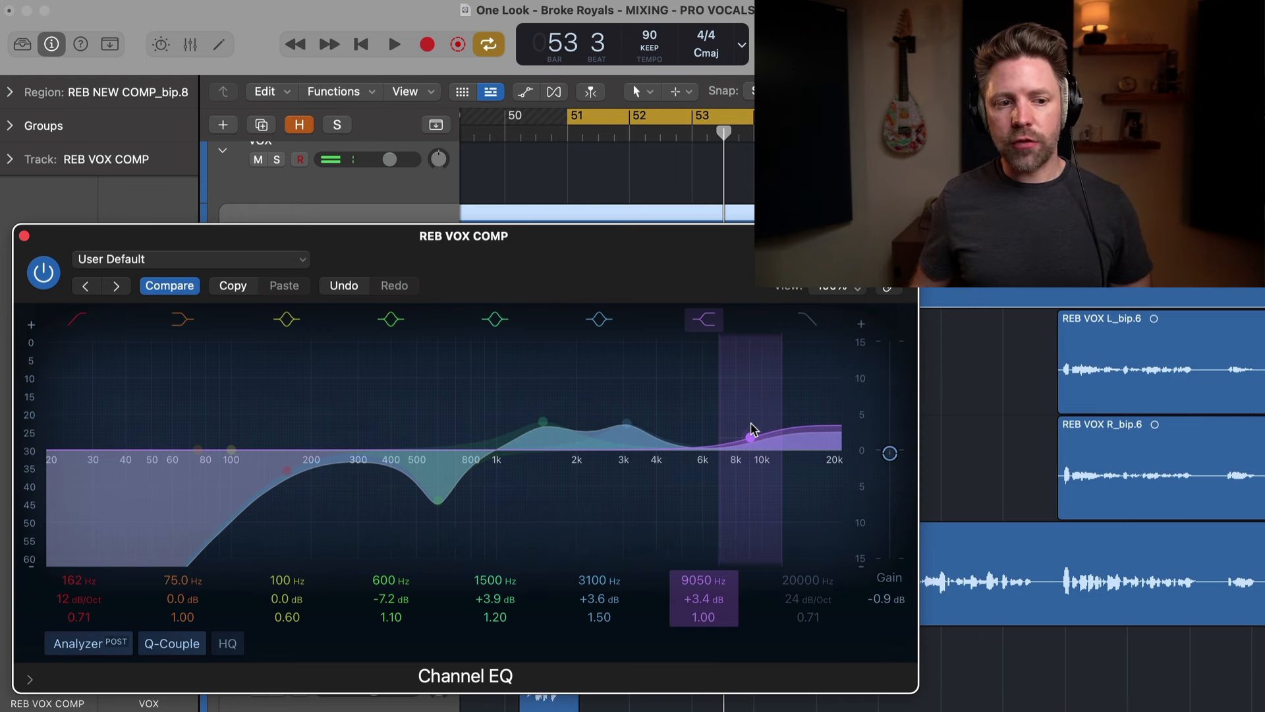
Audition the soloed vocal with the high shelf cut 11.8 dB at 8550 Hz, undo the cut, and replay the passage
{"action": "left_click_drag", "start_coordinate": [753, 464], "coordinate": [746, 566]}
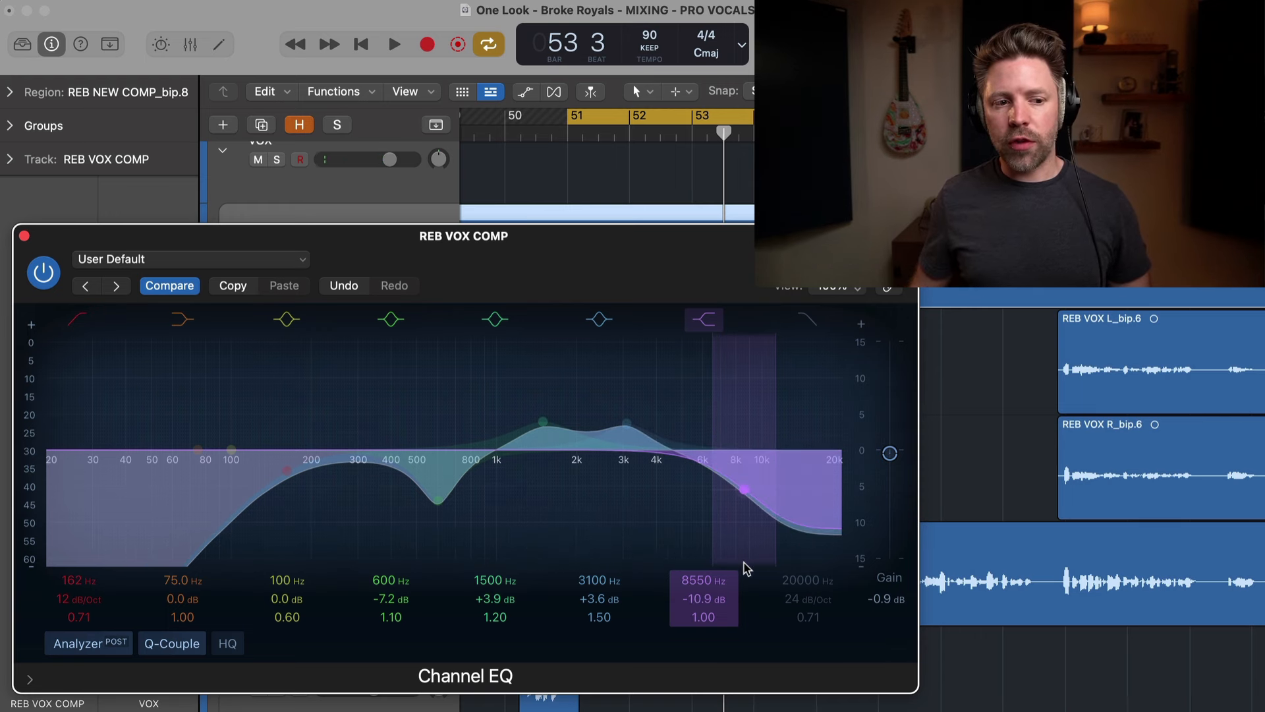
{"action": "key", "text": "ctrl+s"}
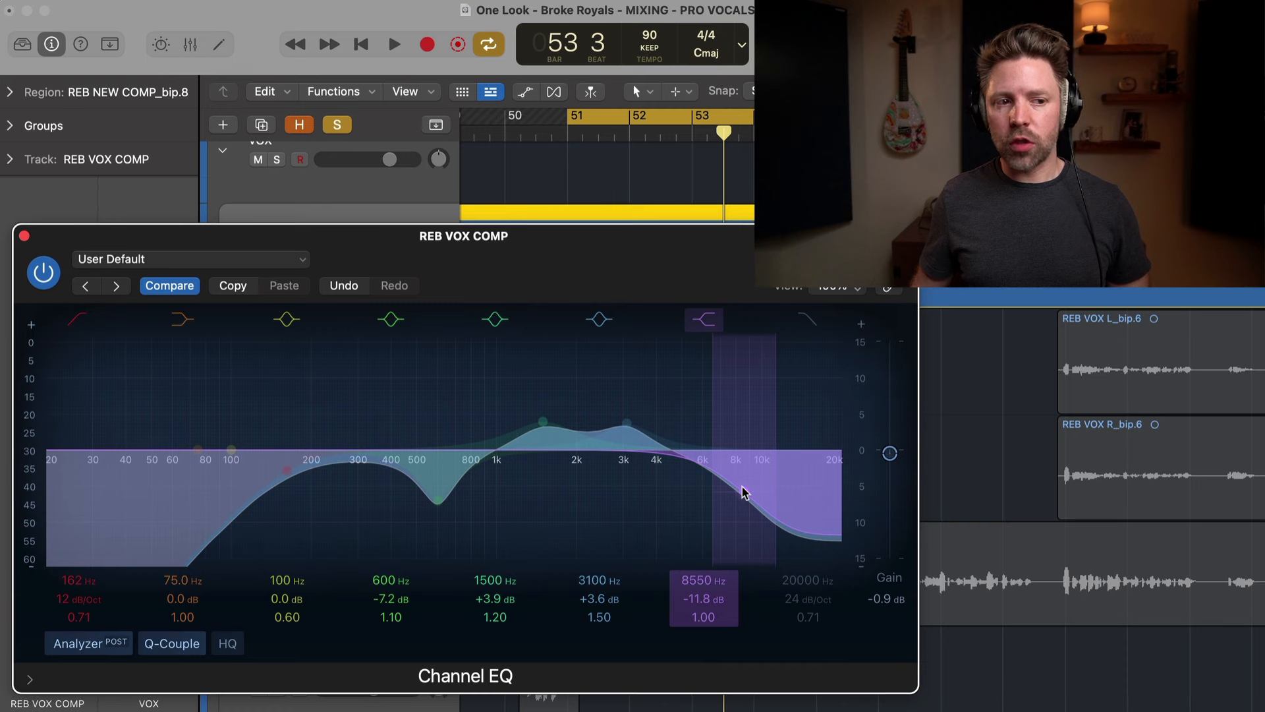
{"action": "key", "text": "space"}
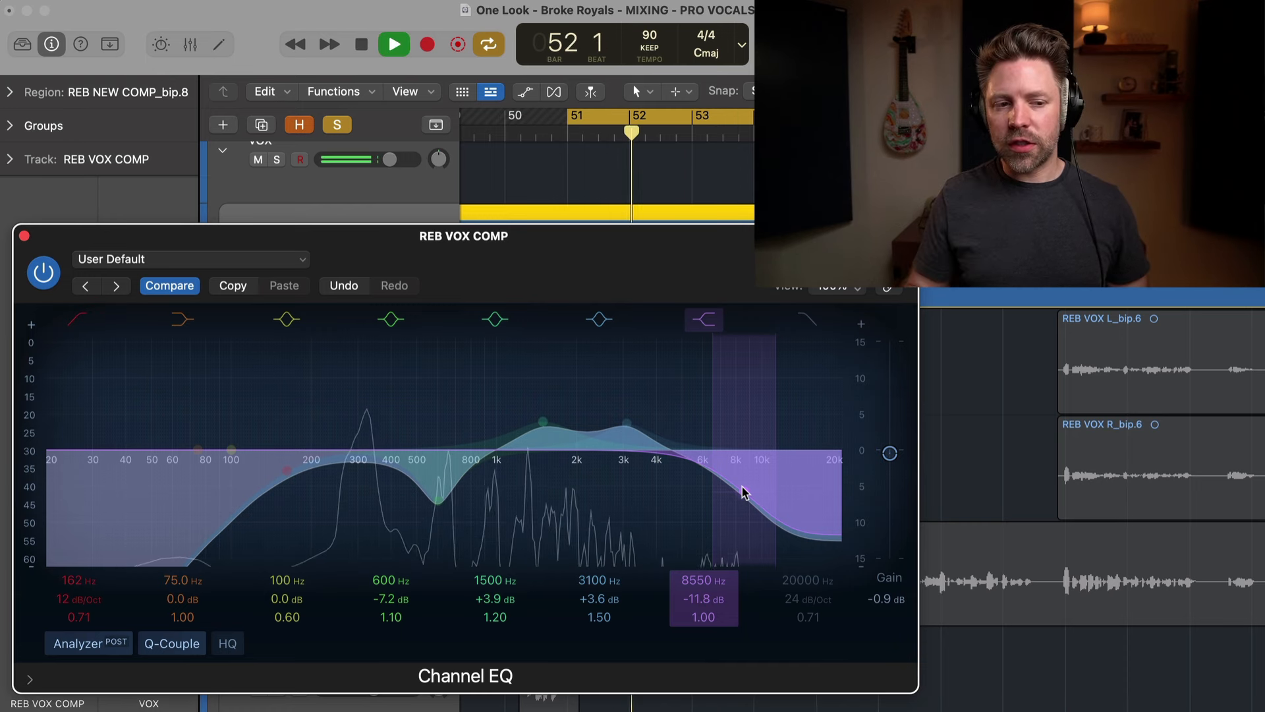
{"action": "key", "text": "space"}
{"action": "left_click", "coordinate": [336, 285]}
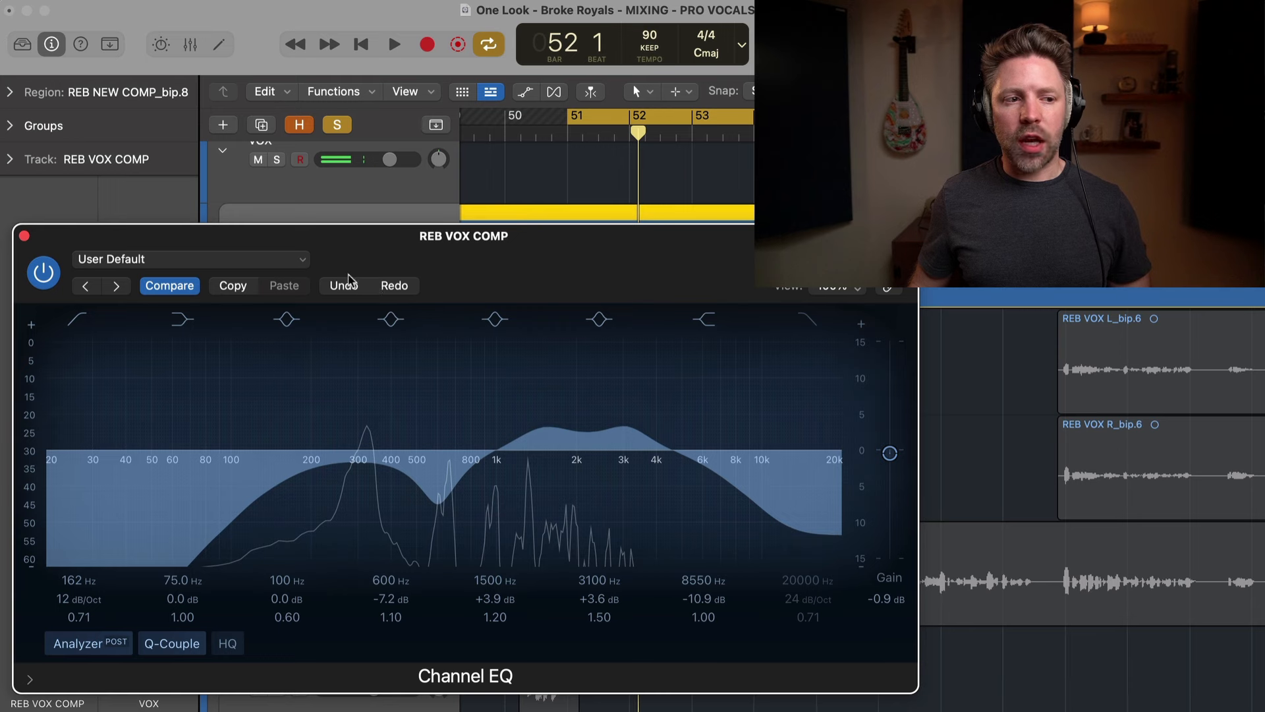
{"action": "left_click", "coordinate": [340, 287]}
{"action": "key", "text": "space"}
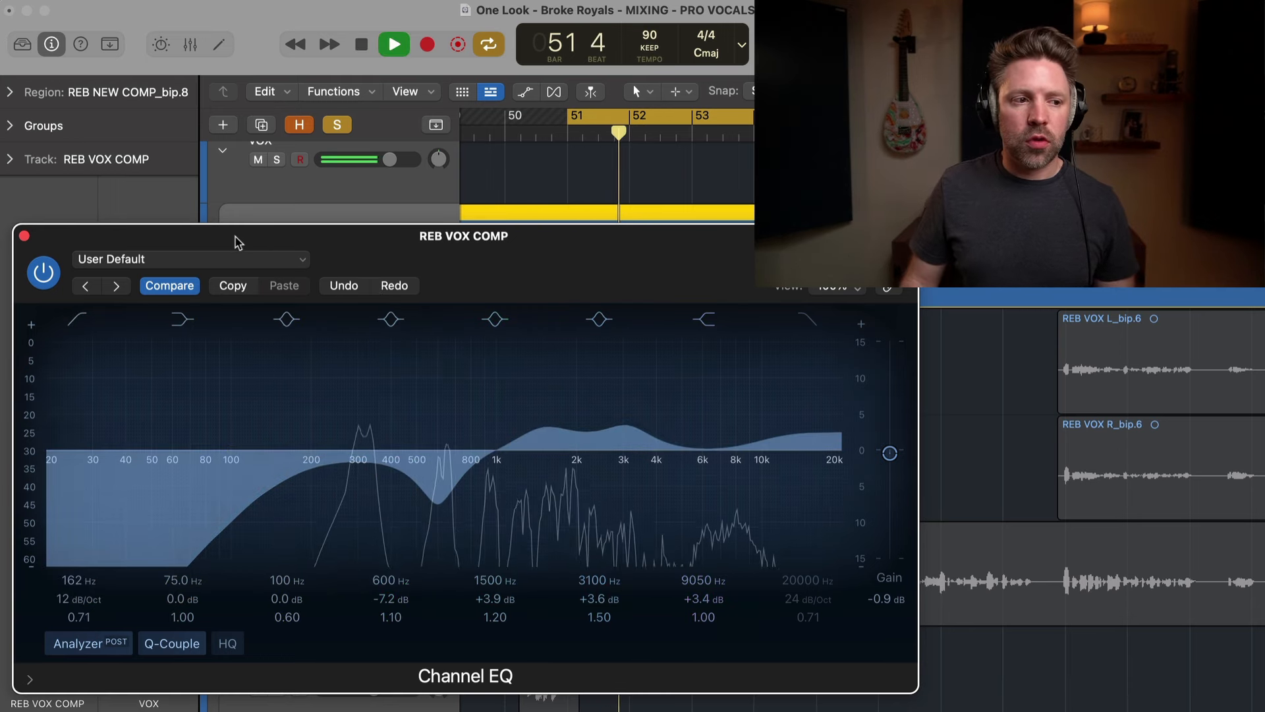
{"action": "key", "text": "space"}
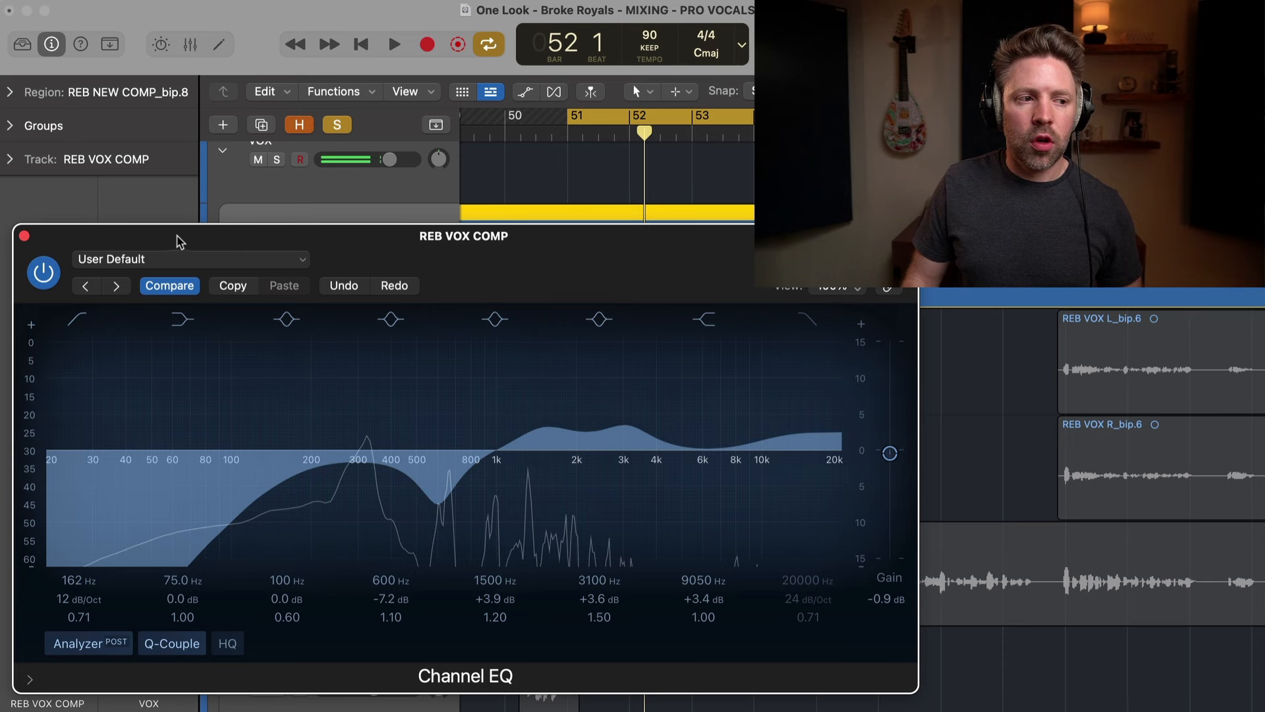
Close the Channel EQ, add a mono Vintage Tube EQ after it on REB VOX COMP, and reposition the new plug-in window
{"action": "left_click", "coordinate": [24, 236]}
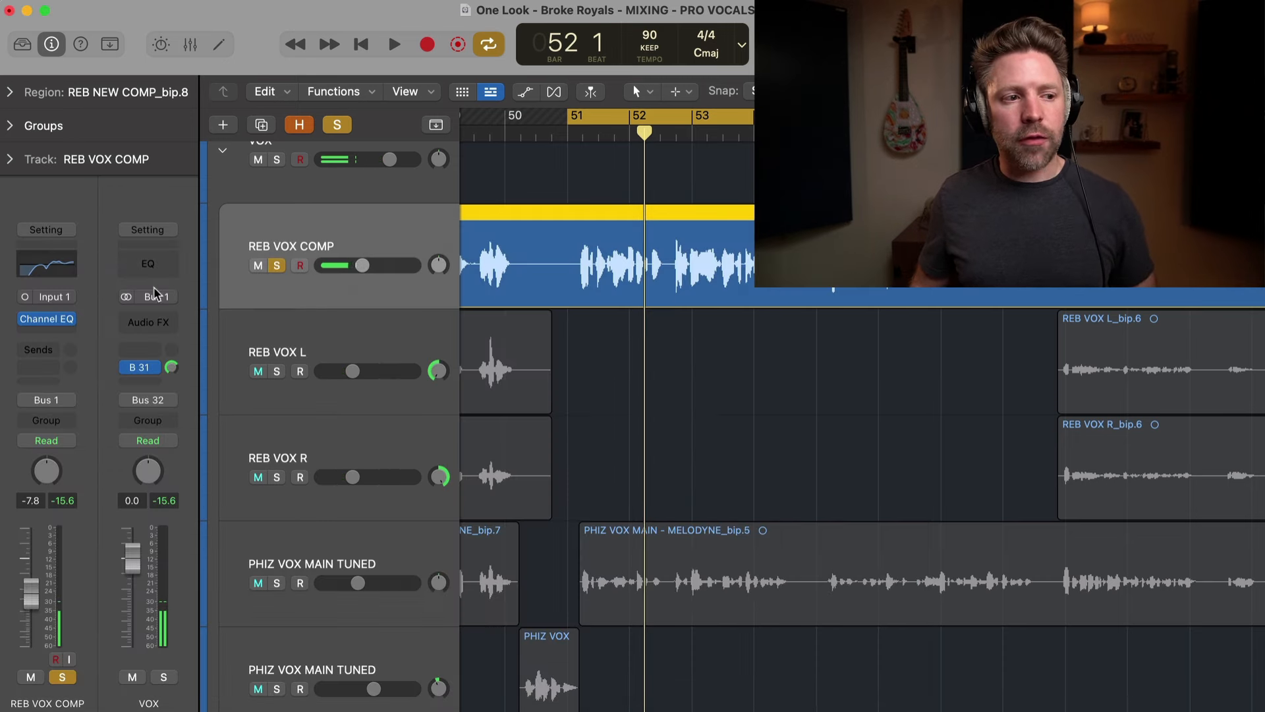
{"action": "left_click", "coordinate": [74, 338]}
{"action": "mouse_move", "coordinate": [105, 558]}
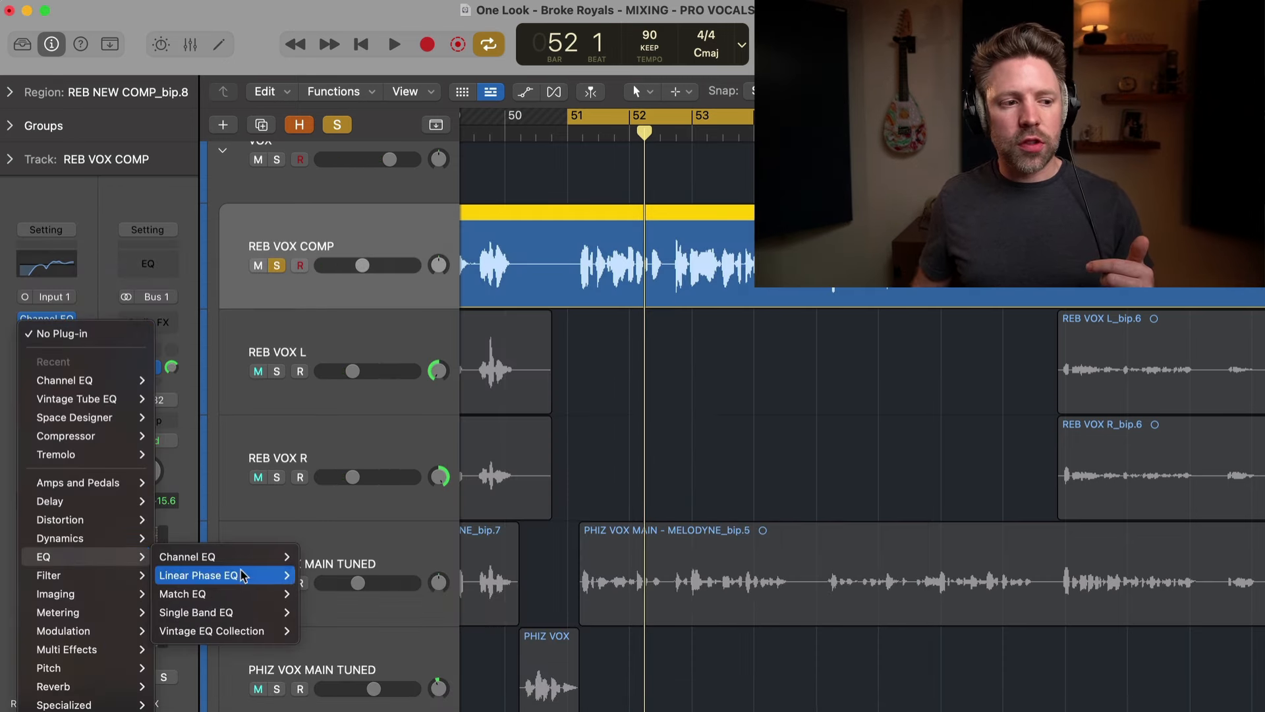
{"action": "mouse_move", "coordinate": [248, 630]}
{"action": "mouse_move", "coordinate": [342, 669]}
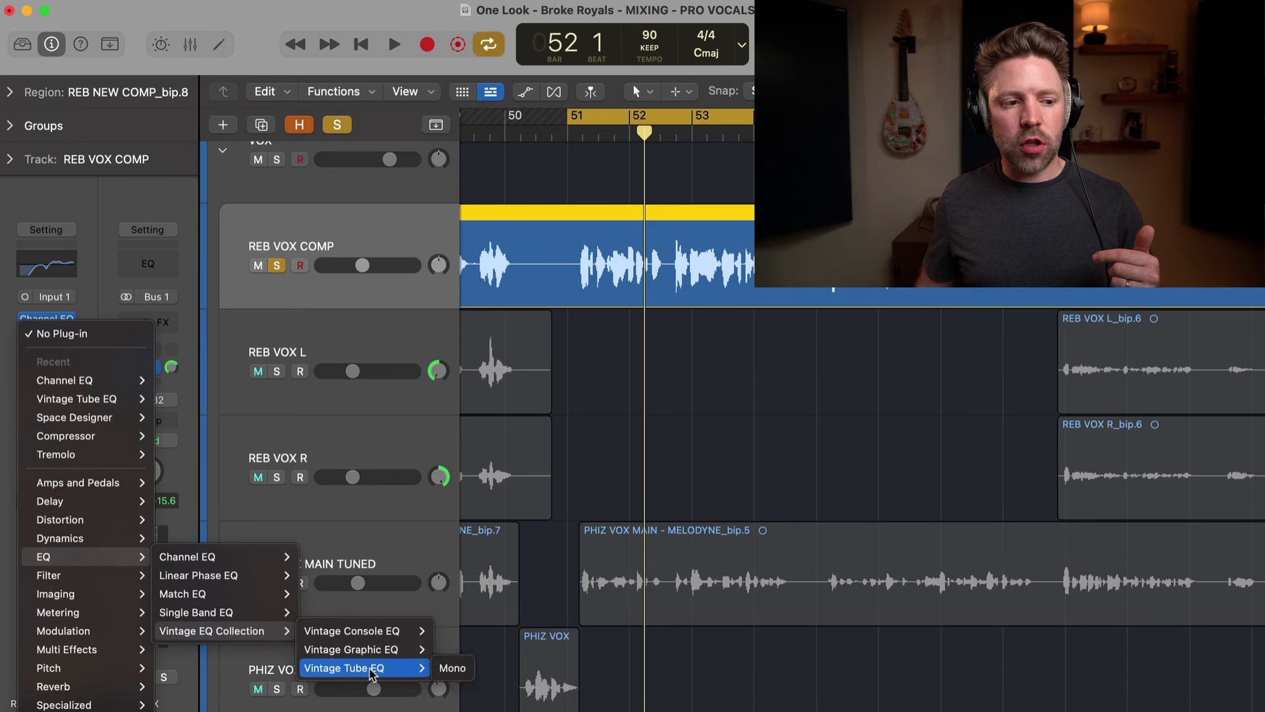
{"action": "left_click", "coordinate": [443, 670]}
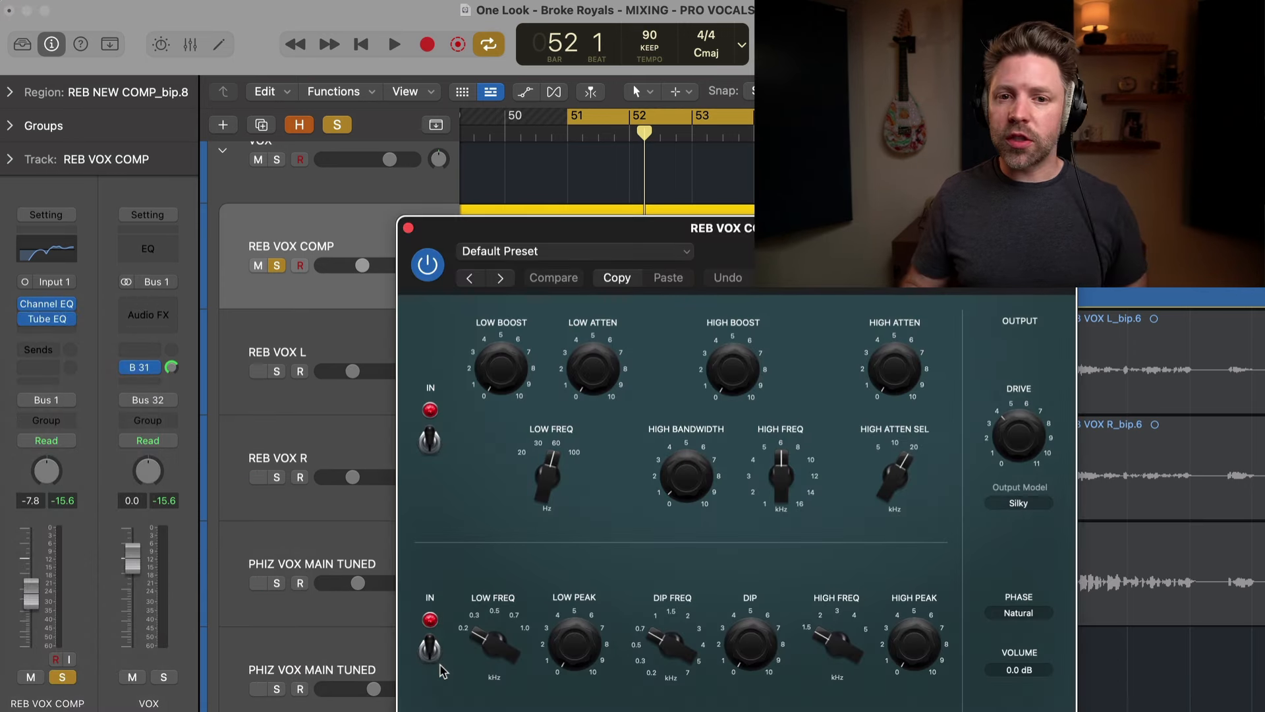
{"action": "left_click_drag", "start_coordinate": [780, 252], "coordinate": [435, 134]}
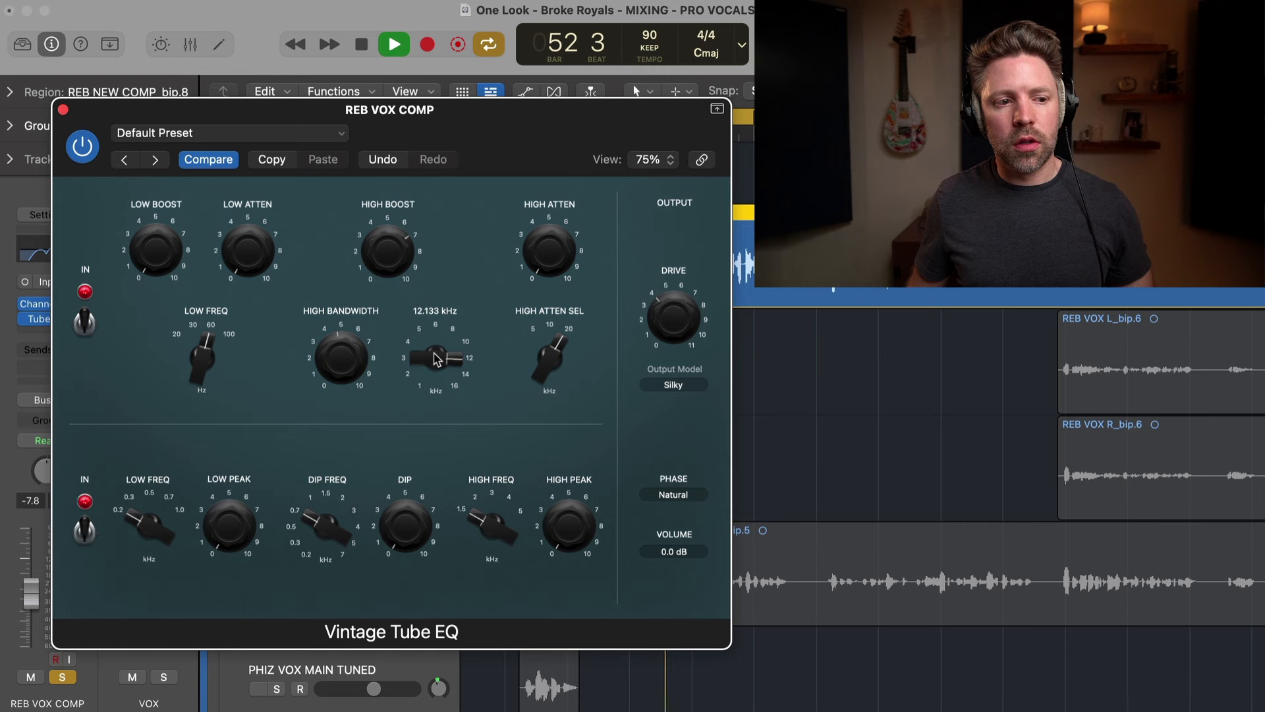
With the vocal unsoloed, set the Tube EQ's high frequency to about 11.2 kHz, high boost to 4.6 and volume to -0.4 dB
{"action": "key", "text": "s"}
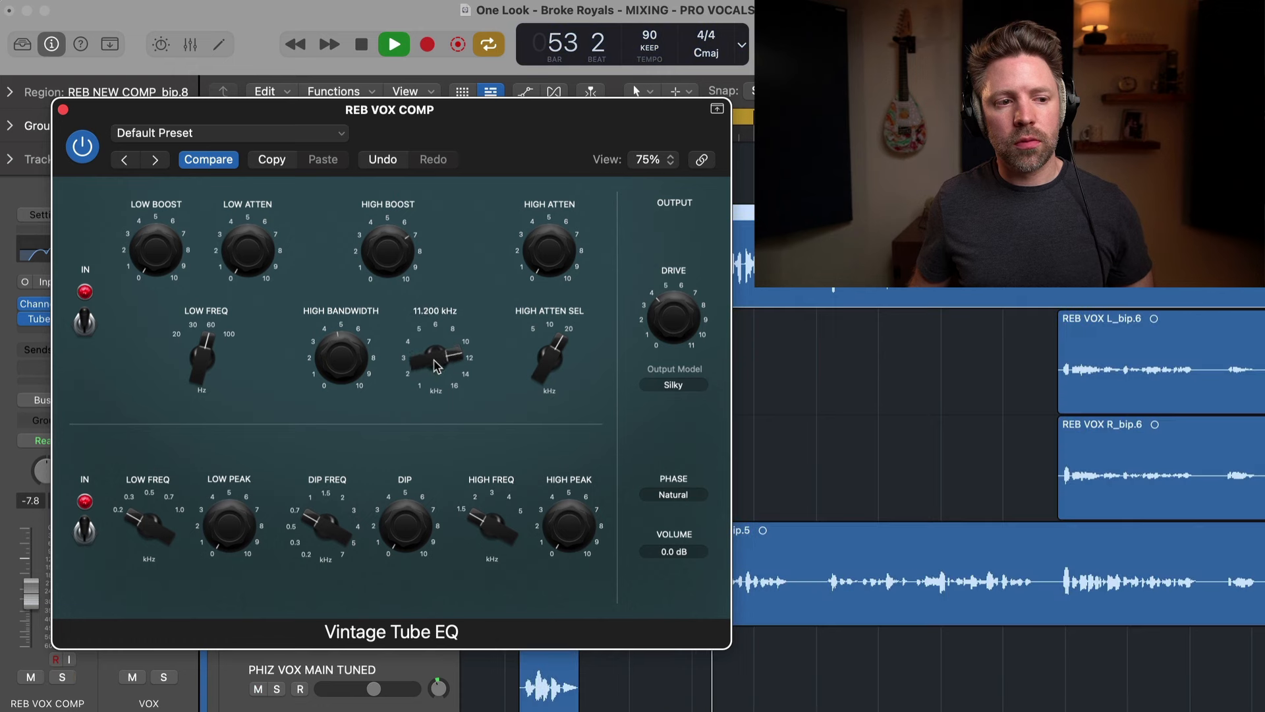
{"action": "mouse_move", "coordinate": [435, 365]}
{"action": "left_mouse_down"}
{"action": "mouse_move", "coordinate": [450, 323]}
{"action": "mouse_move", "coordinate": [439, 366]}
{"action": "left_mouse_up"}
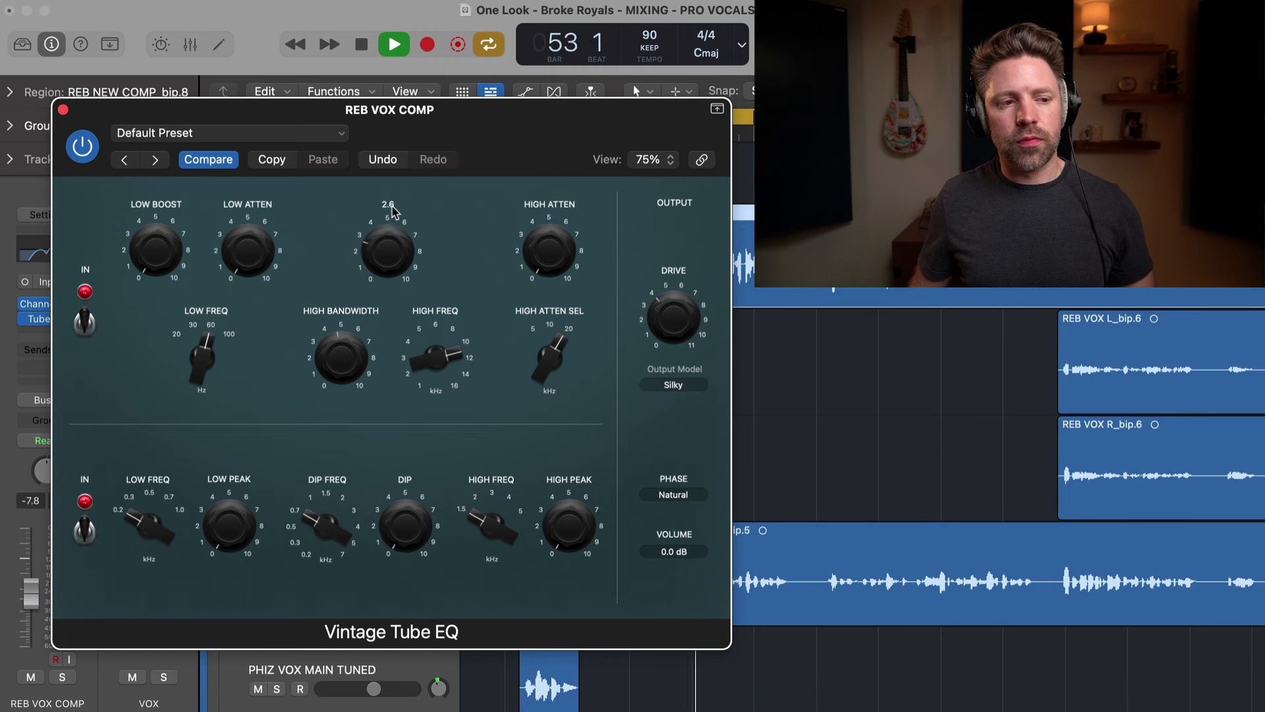
{"action": "left_click_drag", "start_coordinate": [398, 195], "coordinate": [390, 244]}
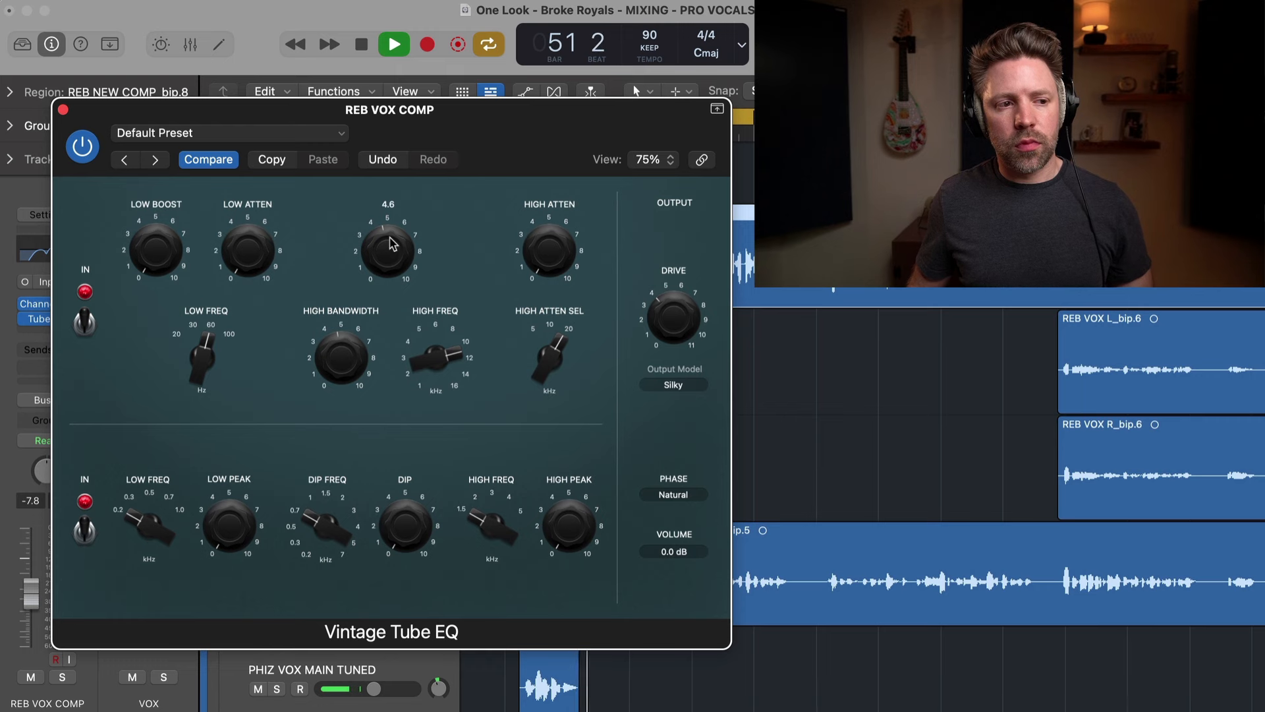
{"action": "key", "text": "space"}
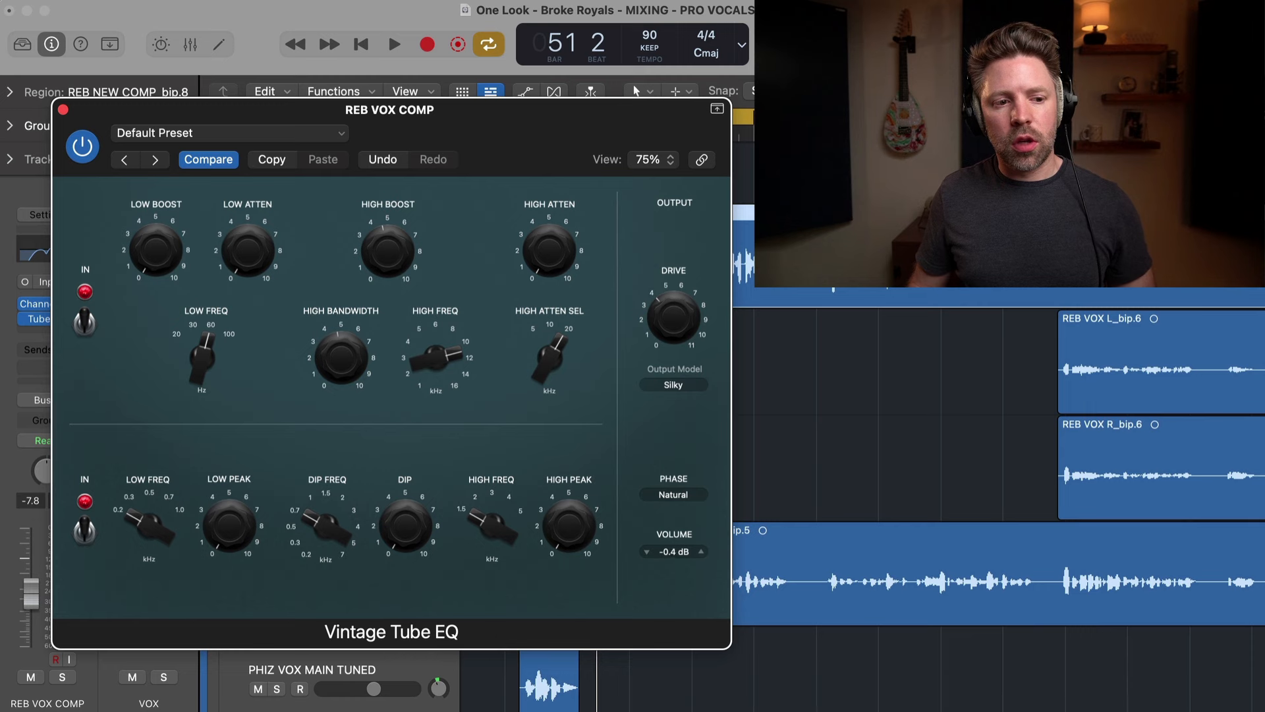
{"action": "left_click", "coordinate": [63, 110]}
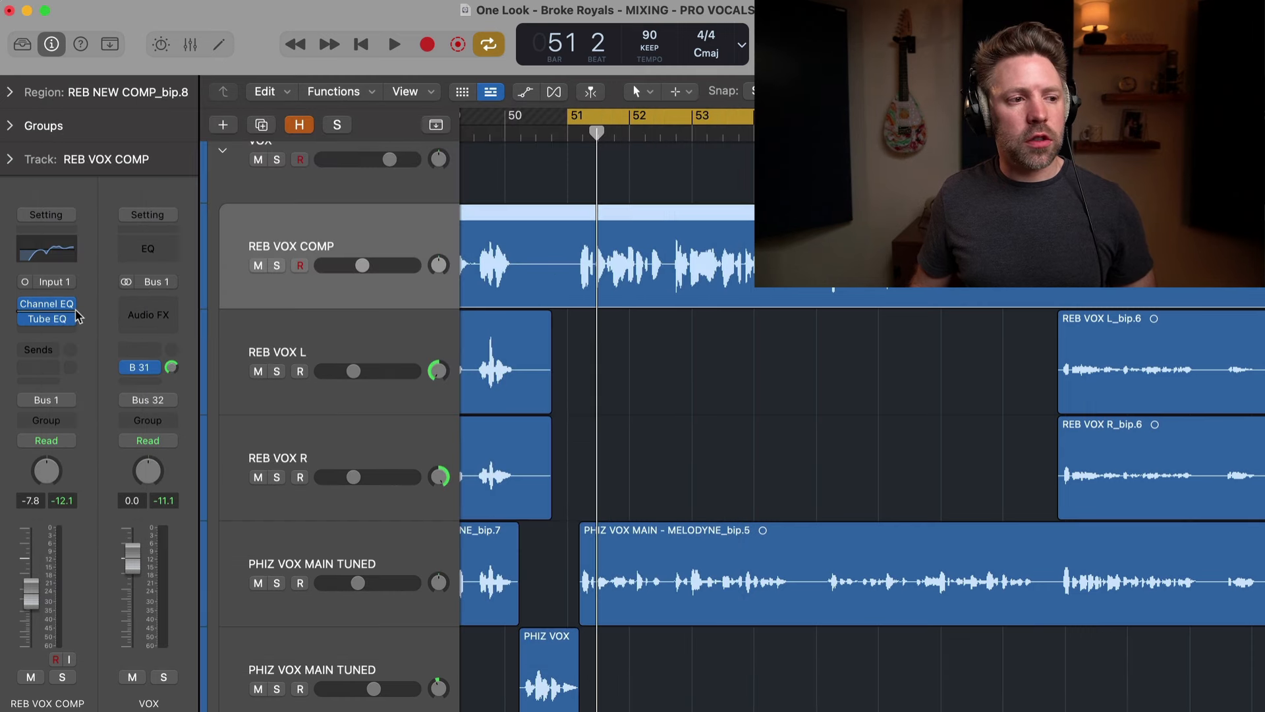
Compare REB VOX COMP in the mix with Channel EQ and Tube EQ both bypassed and re-enabled
{"action": "key", "text": "space"}
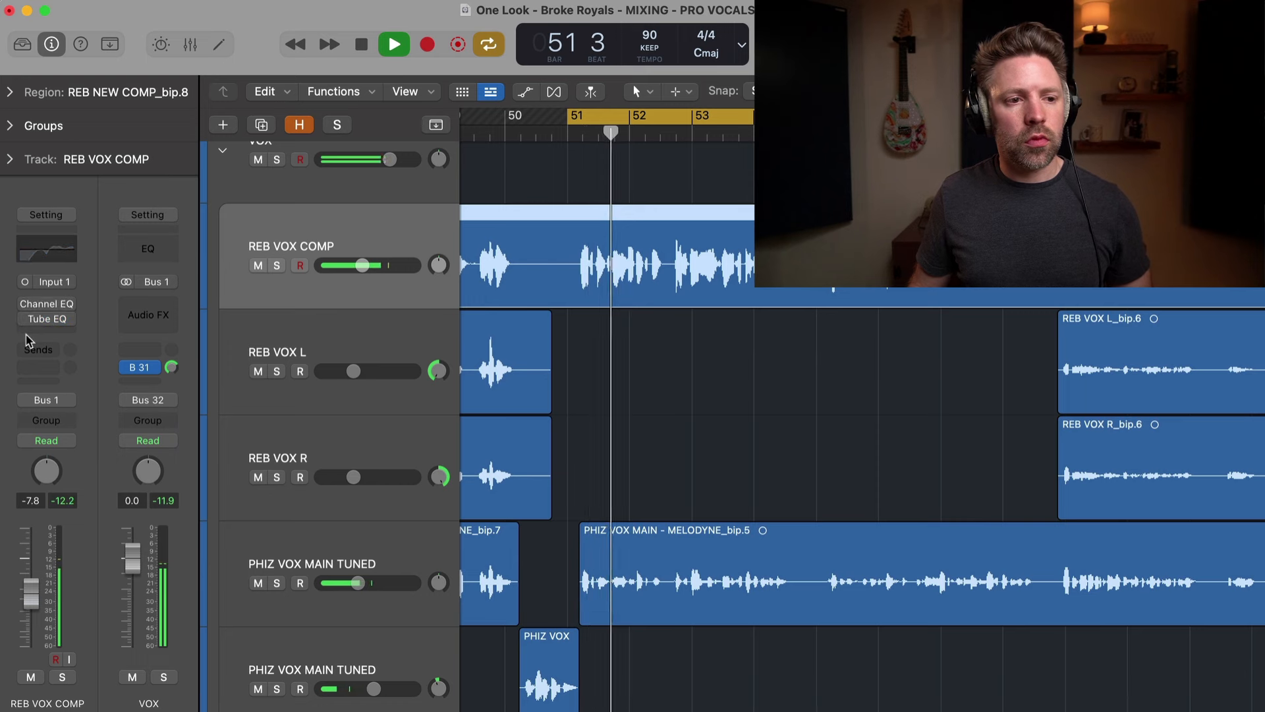
{"action": "left_click", "coordinate": [25, 303]}
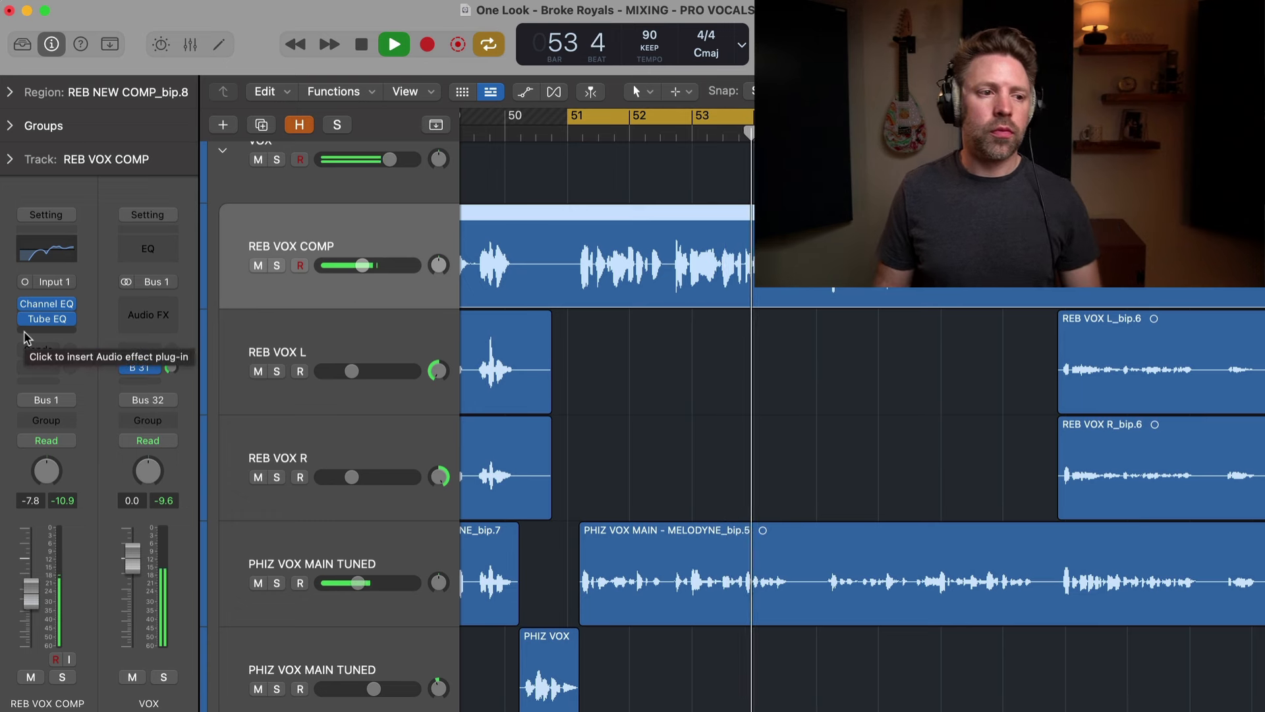
{"action": "key", "text": "space"}
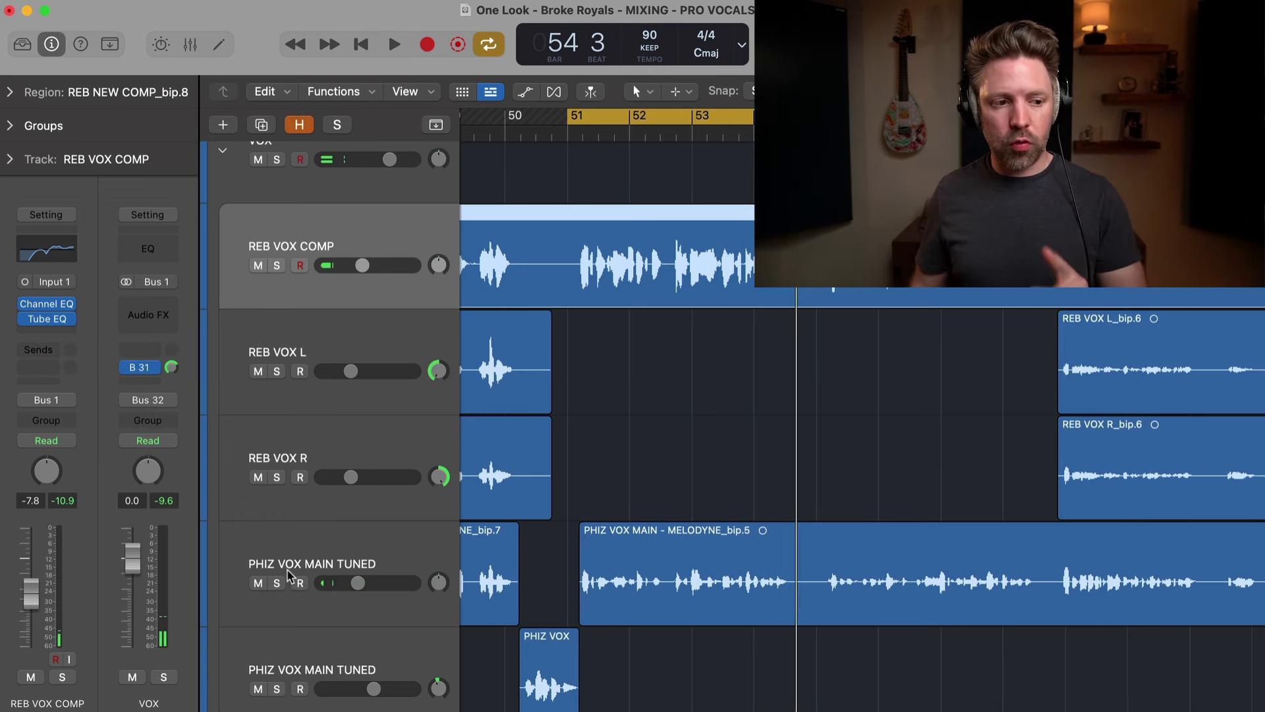
Open the Channel EQ on PHIZ VOX MAIN TUNED, try a 13.4 dB high-shelf cut at 7000 Hz, and reset the band
{"action": "left_click", "coordinate": [312, 548]}
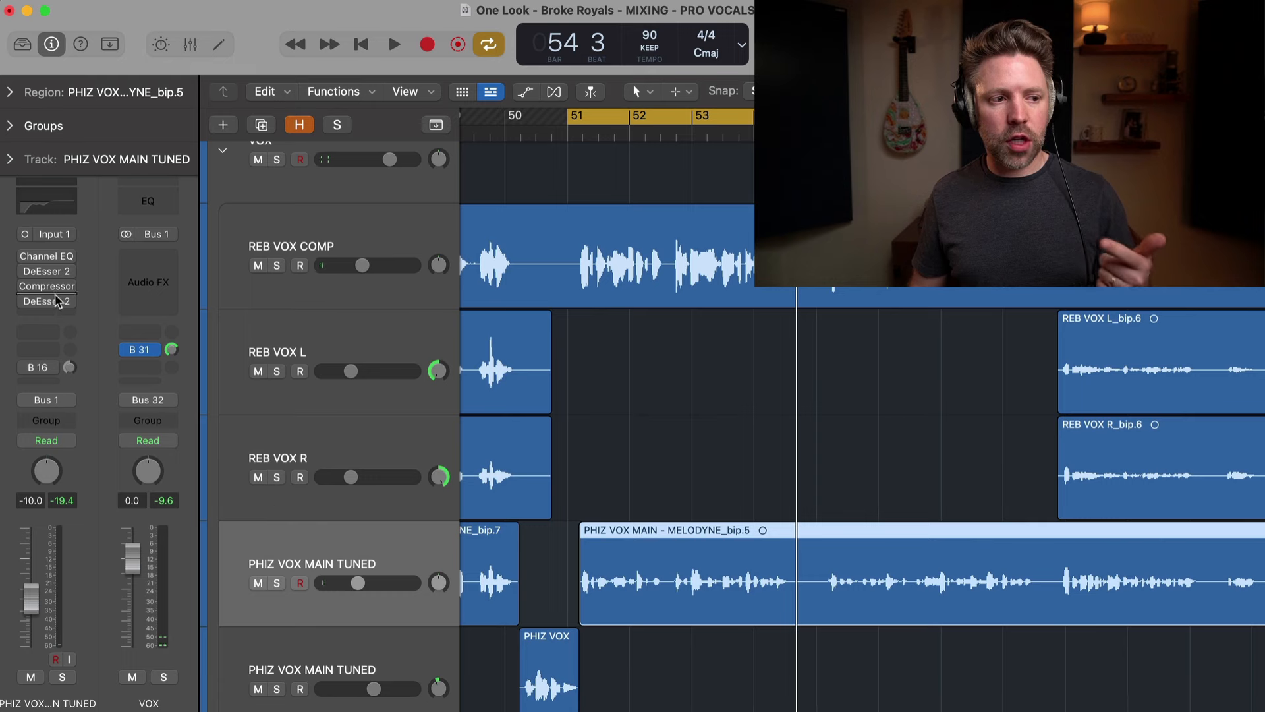
{"action": "left_click", "coordinate": [46, 257]}
{"action": "left_click_drag", "start_coordinate": [566, 239], "coordinate": [264, 186]}
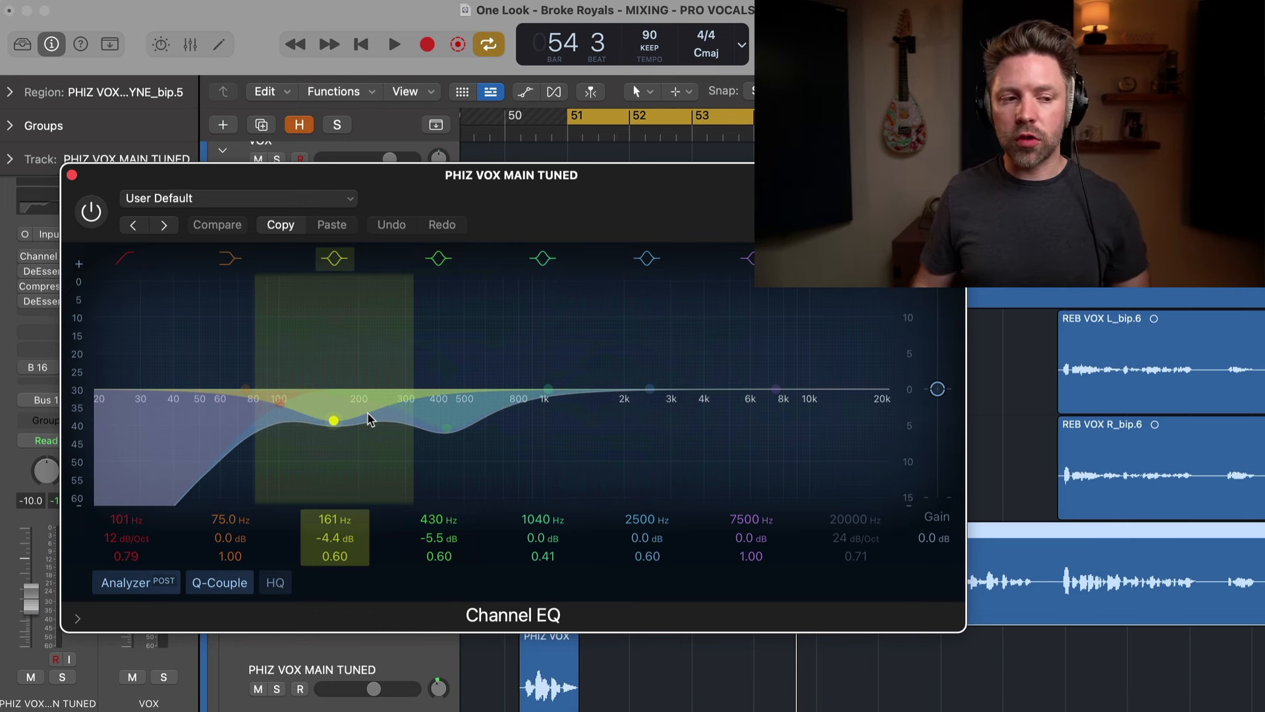
{"action": "left_click_drag", "start_coordinate": [821, 390], "coordinate": [817, 491]}
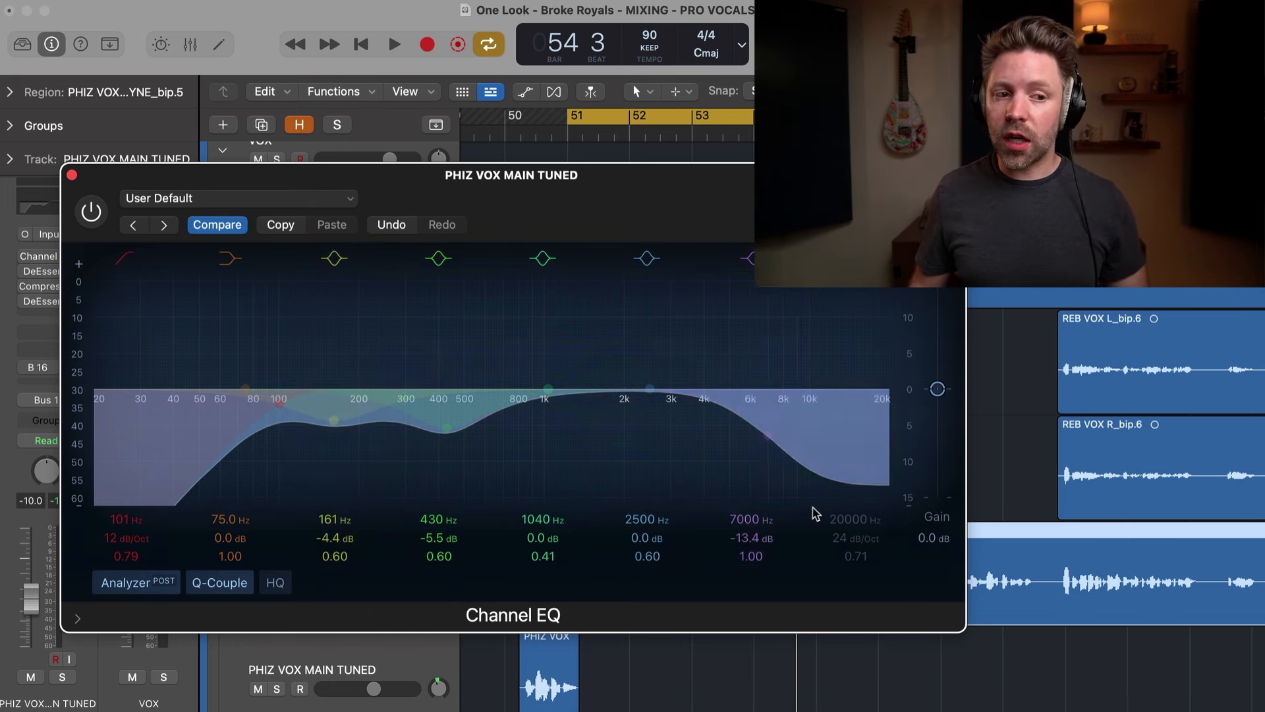
{"action": "left_click", "coordinate": [768, 439], "text": "alt"}
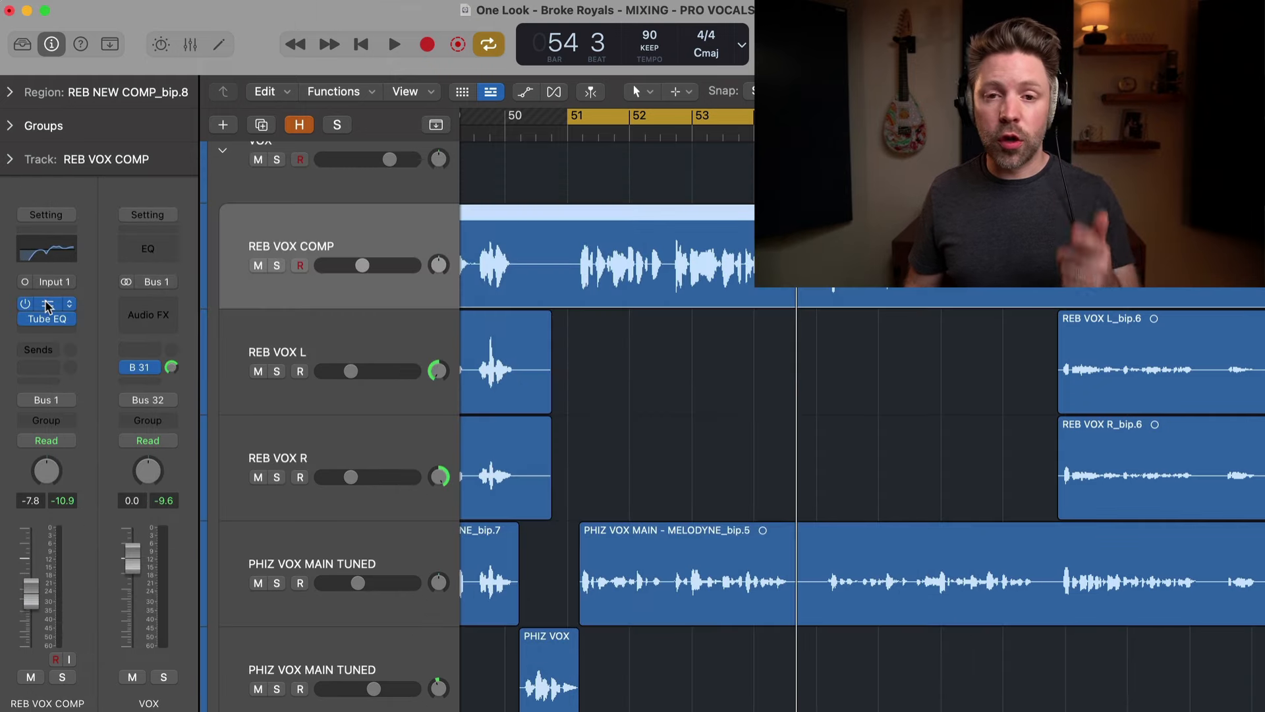
Add a DeEsser 2 after the Tube EQ on REB VOX COMP and reposition its plug-in window
{"action": "left_click", "coordinate": [47, 306]}
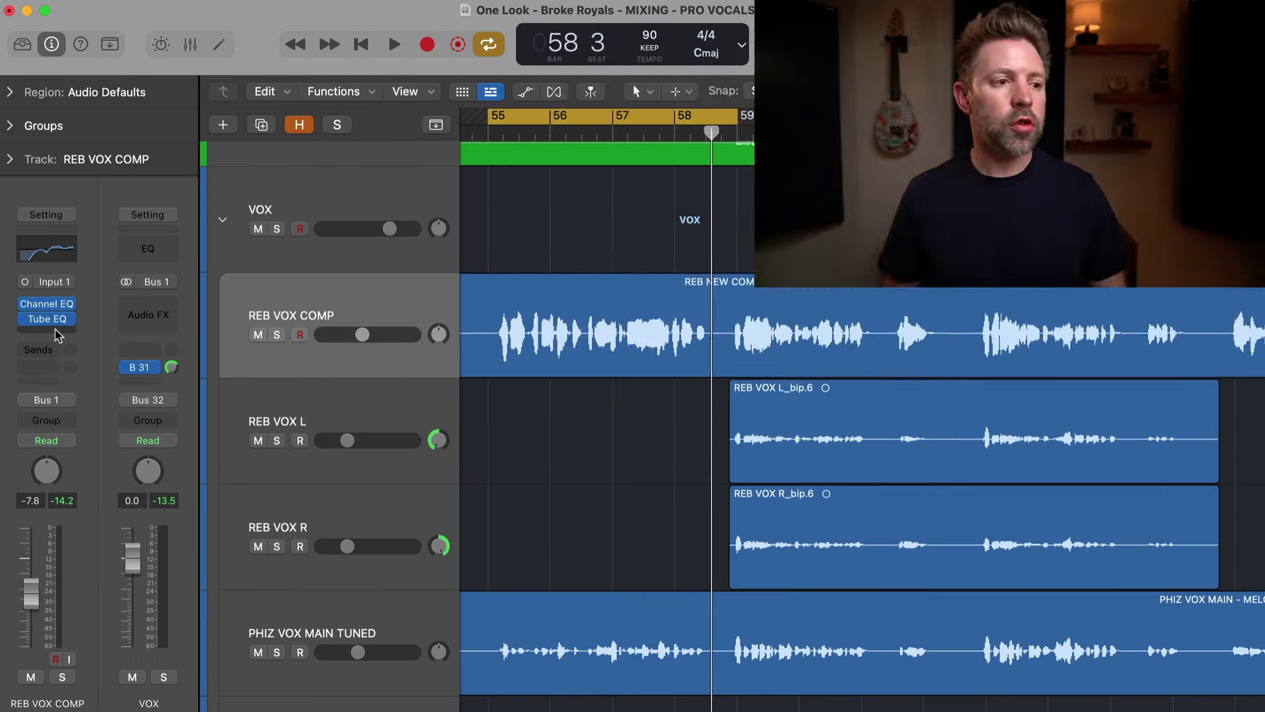
{"action": "left_click", "coordinate": [58, 332]}
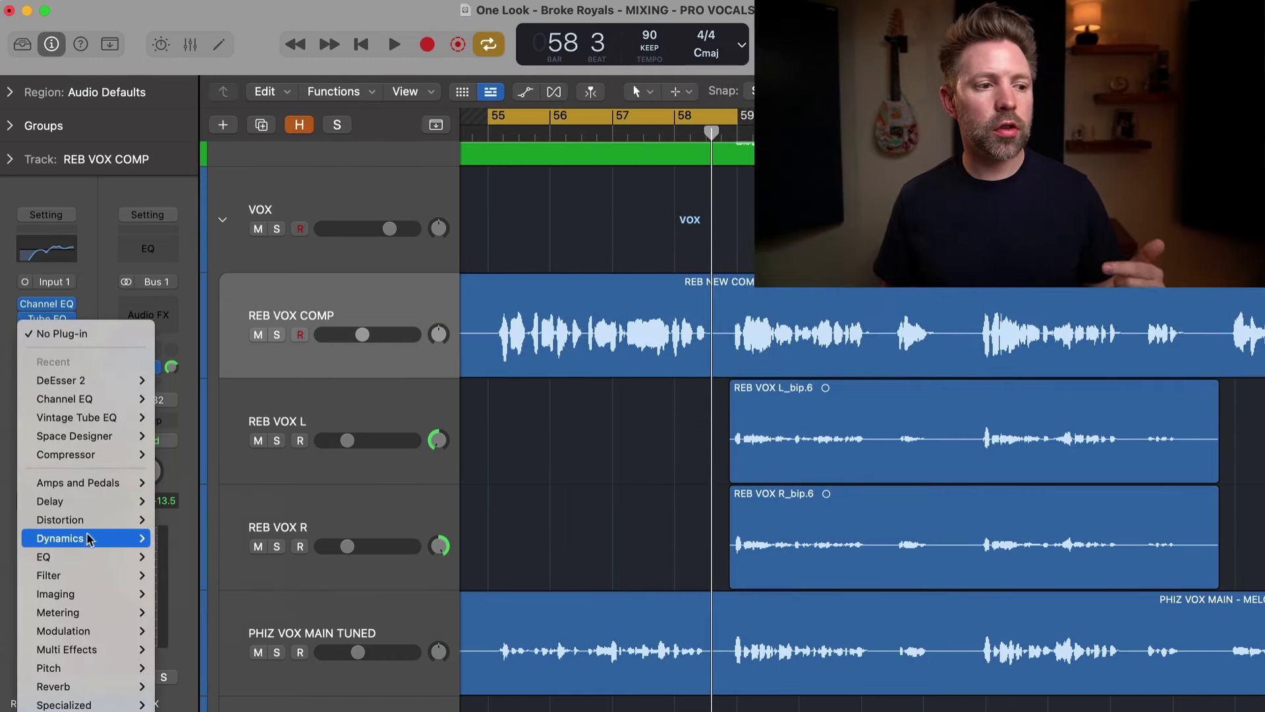
{"action": "mouse_move", "coordinate": [131, 543]}
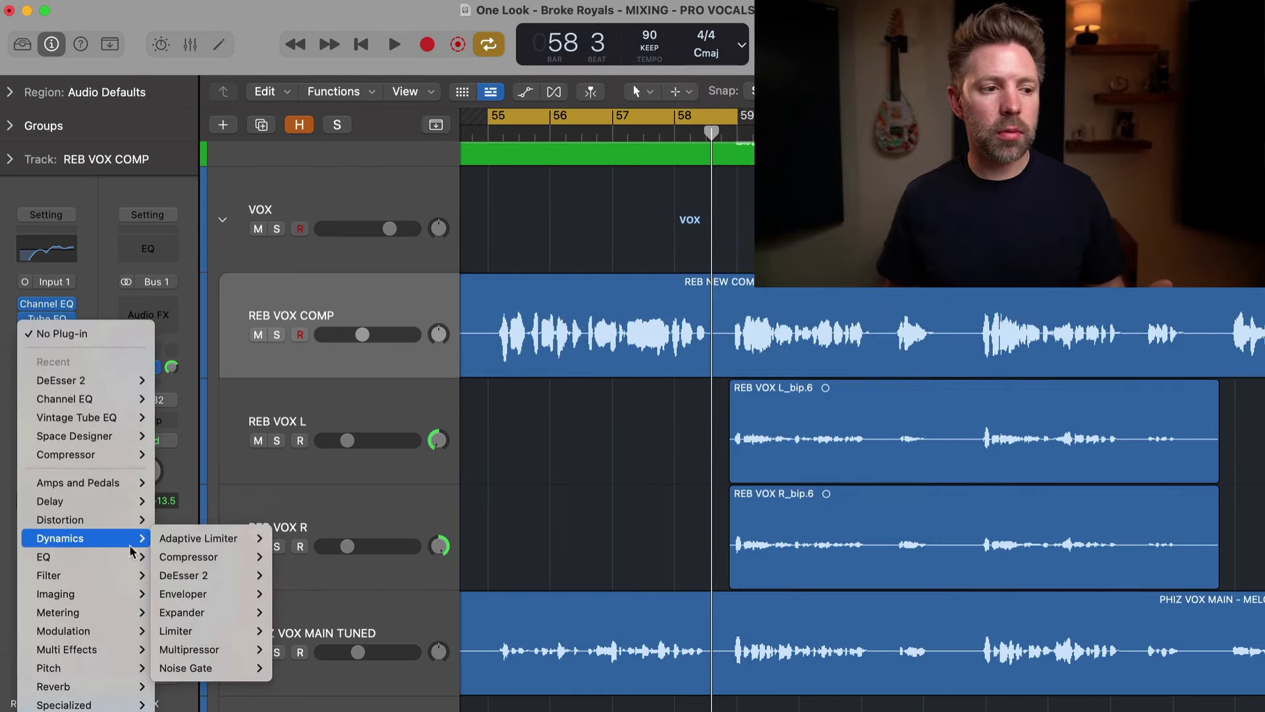
{"action": "left_click", "coordinate": [219, 578]}
{"action": "left_click_drag", "start_coordinate": [565, 236], "coordinate": [311, 301]}
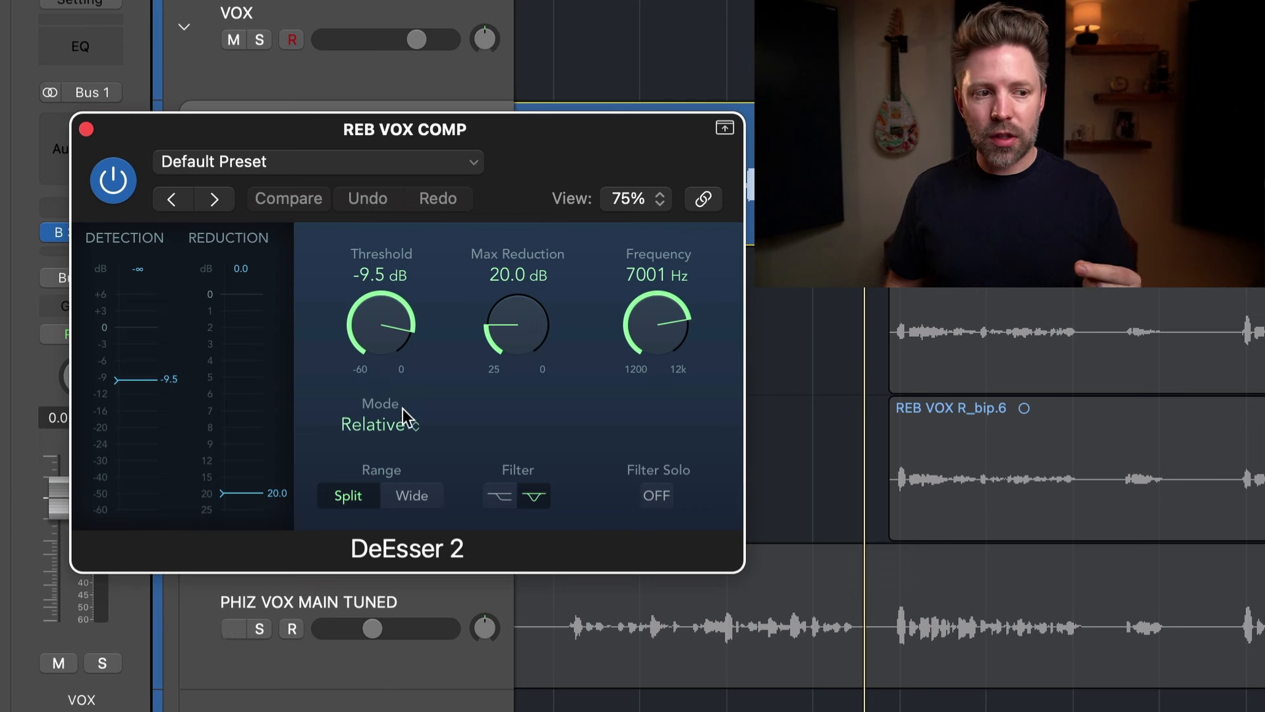
Look at the DeEsser's mode options, keeping Relative, and switch its filter between shelving and notch, ending on shelving
{"action": "left_click", "coordinate": [416, 428]}
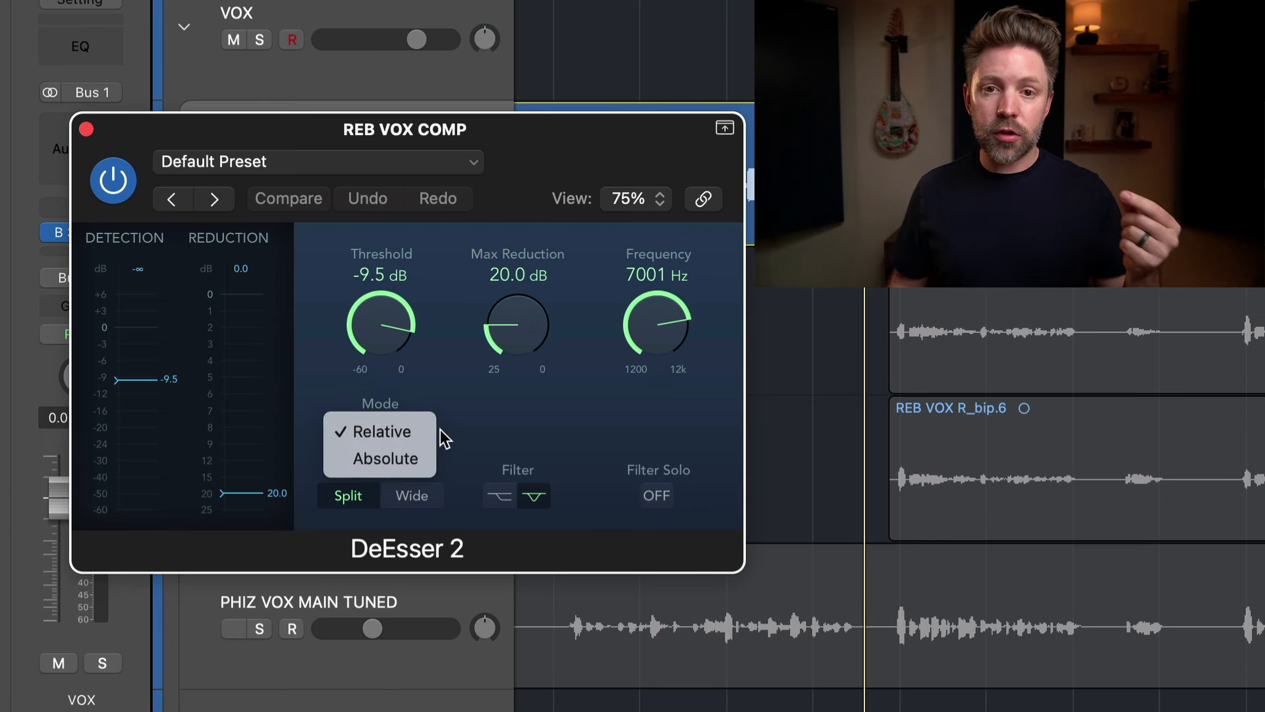
{"action": "left_click", "coordinate": [440, 429]}
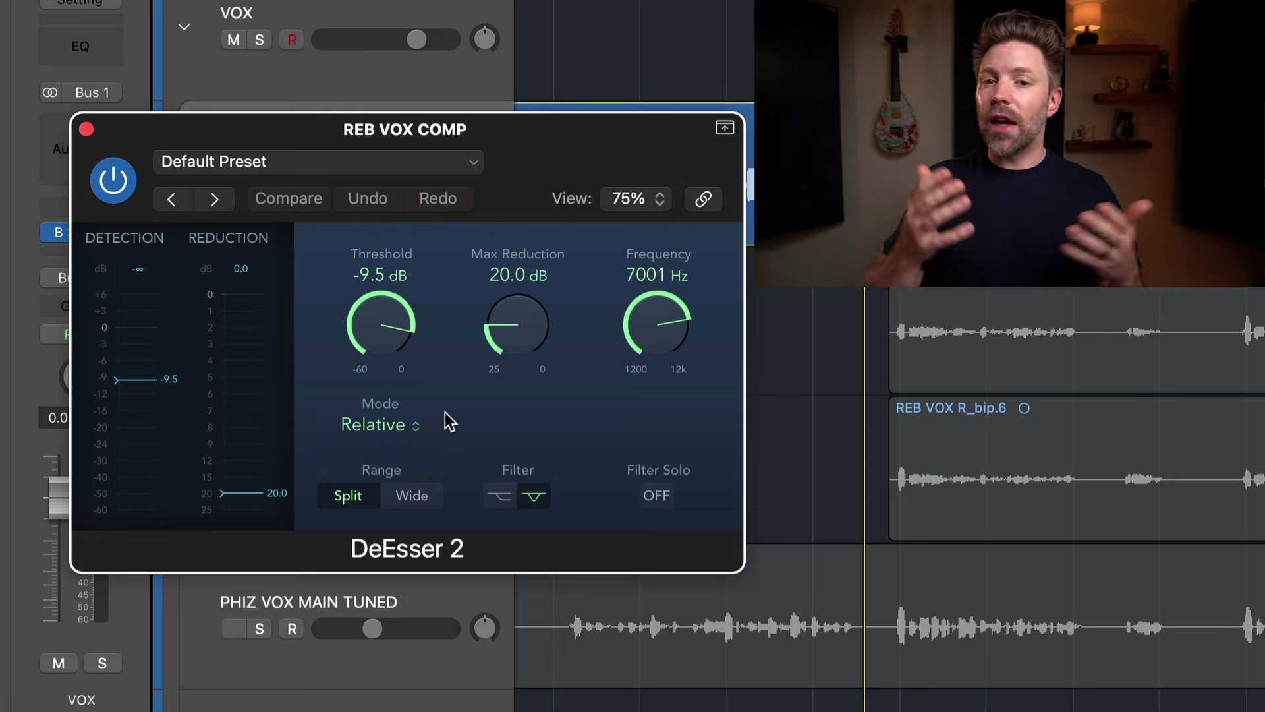
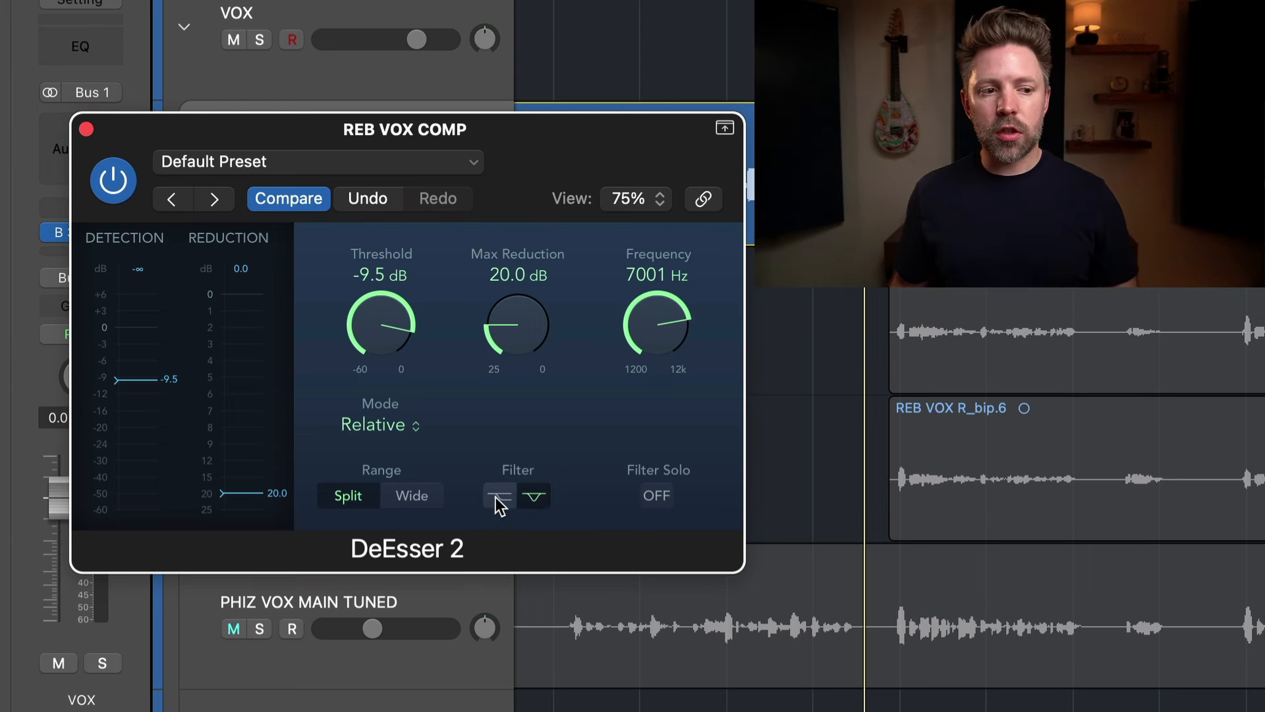
{"action": "left_click", "coordinate": [504, 505]}
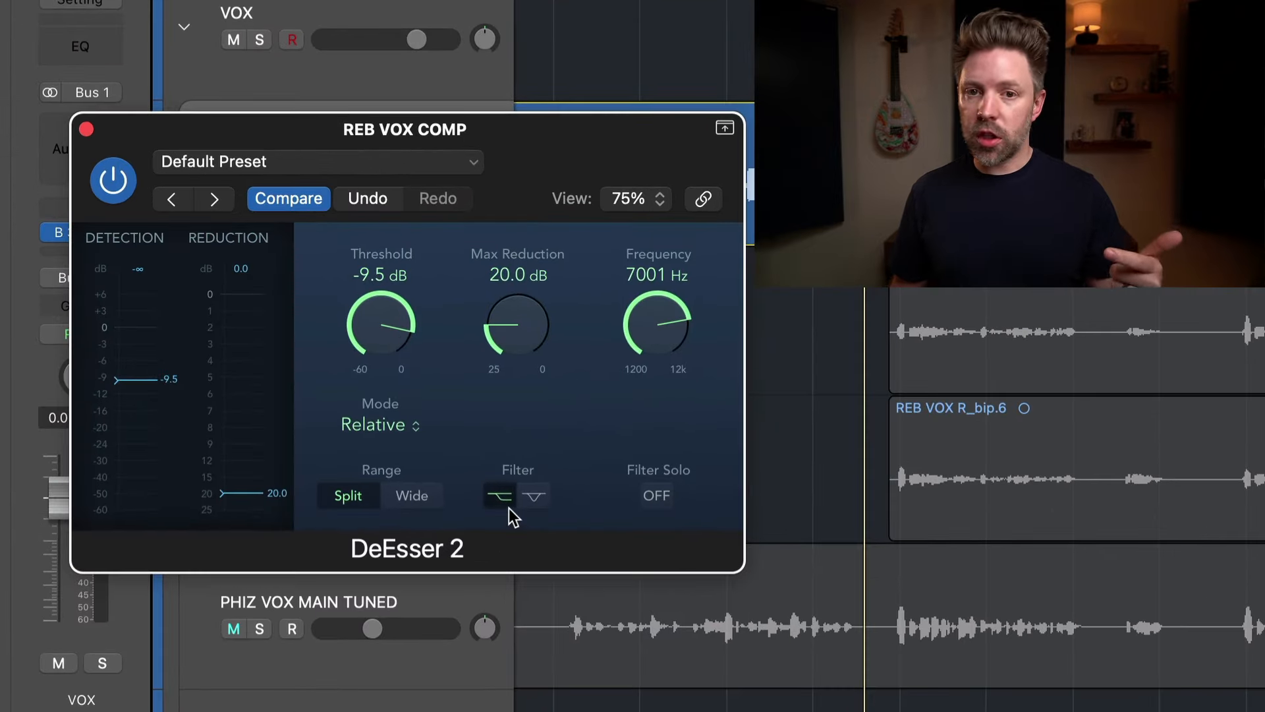
{"action": "left_click", "coordinate": [532, 506]}
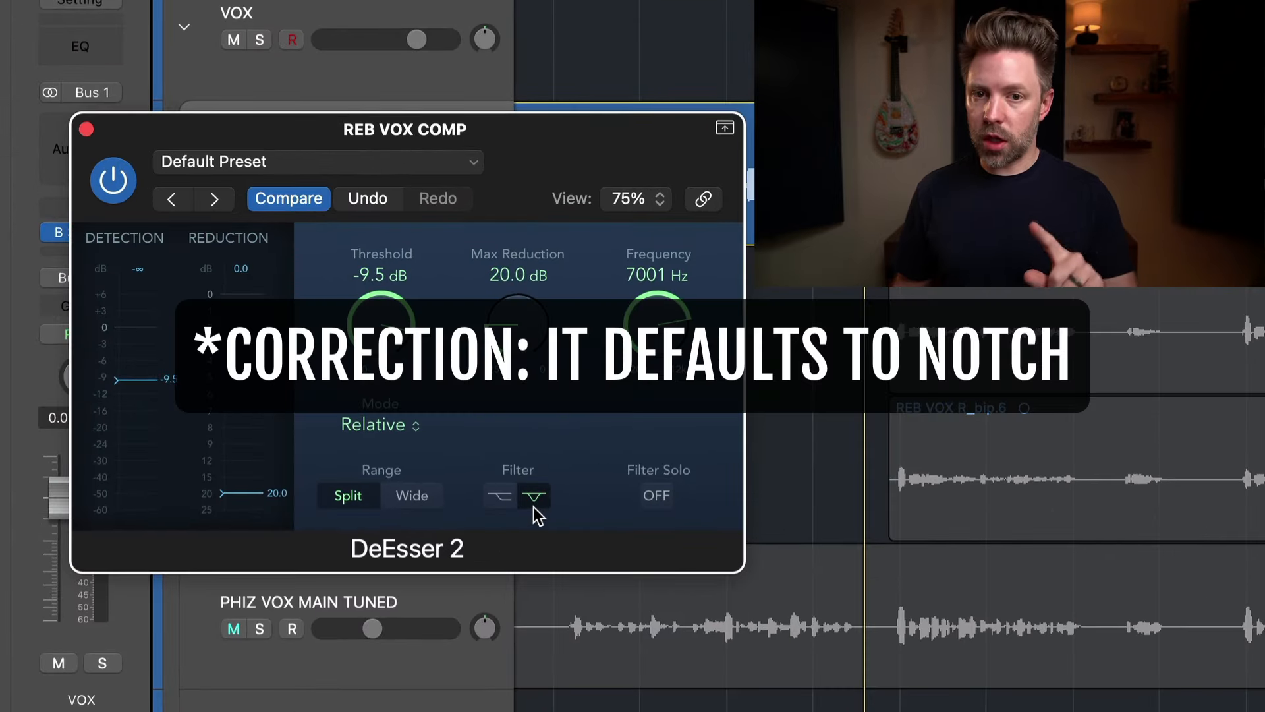
{"action": "left_click", "coordinate": [511, 505]}
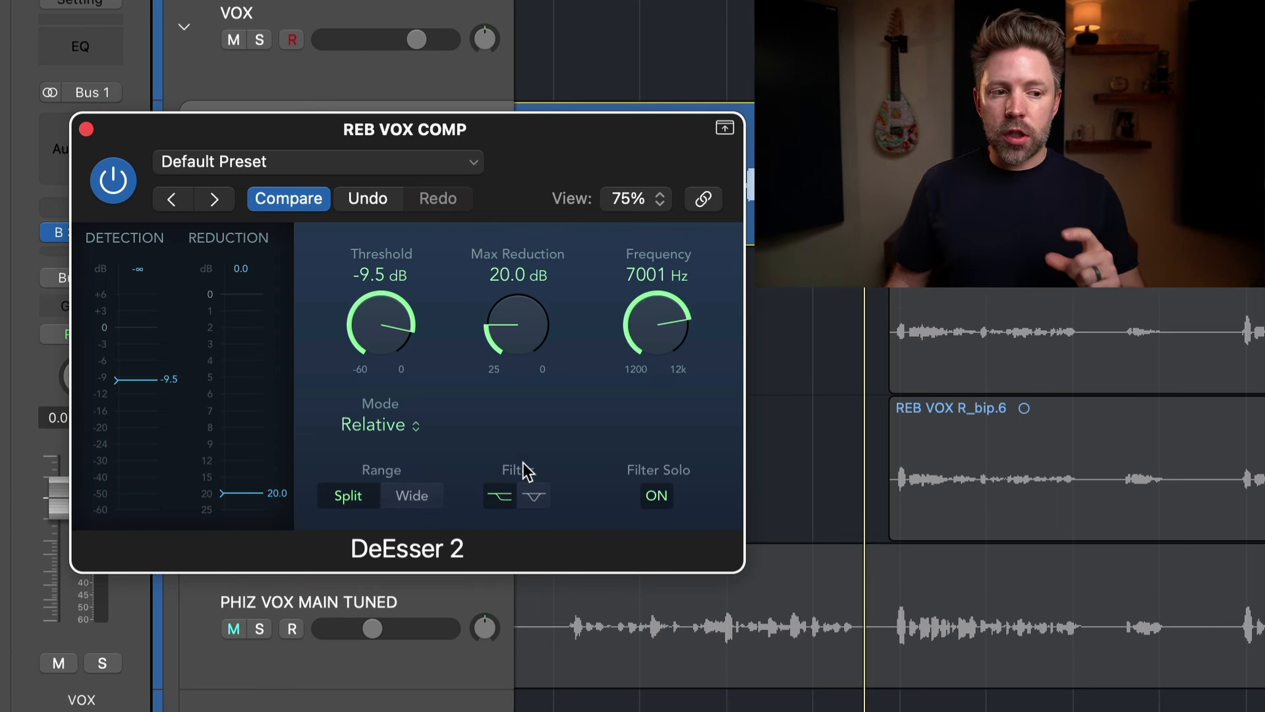
Compare the DeEsser's Wide and Split ranges, ending on Split
{"action": "left_click", "coordinate": [415, 498]}
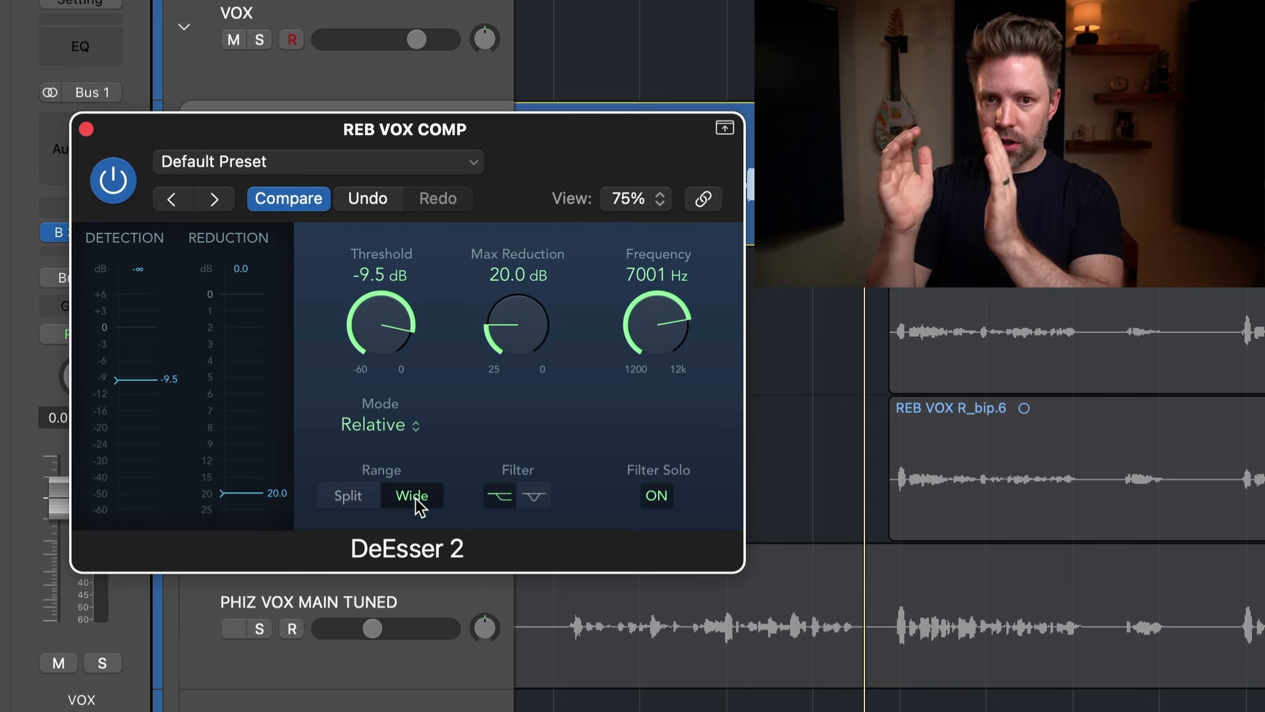
{"action": "left_click", "coordinate": [357, 498]}
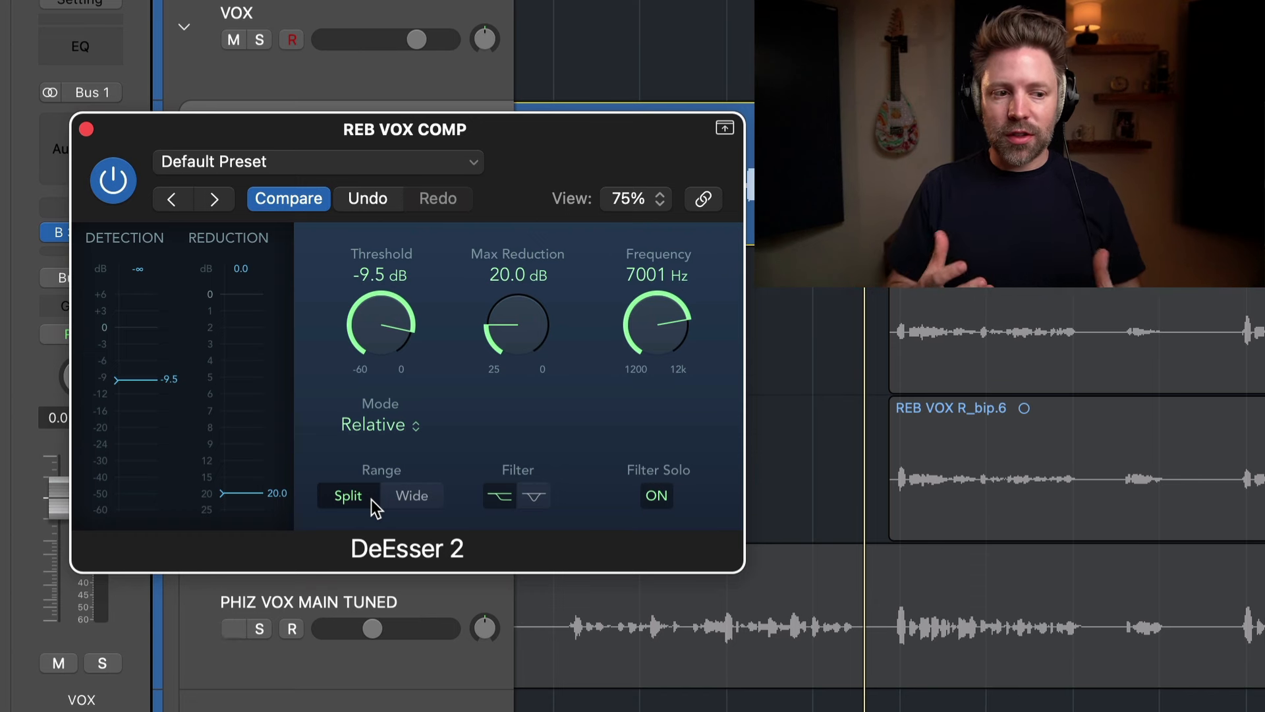
{"action": "left_click", "coordinate": [407, 494]}
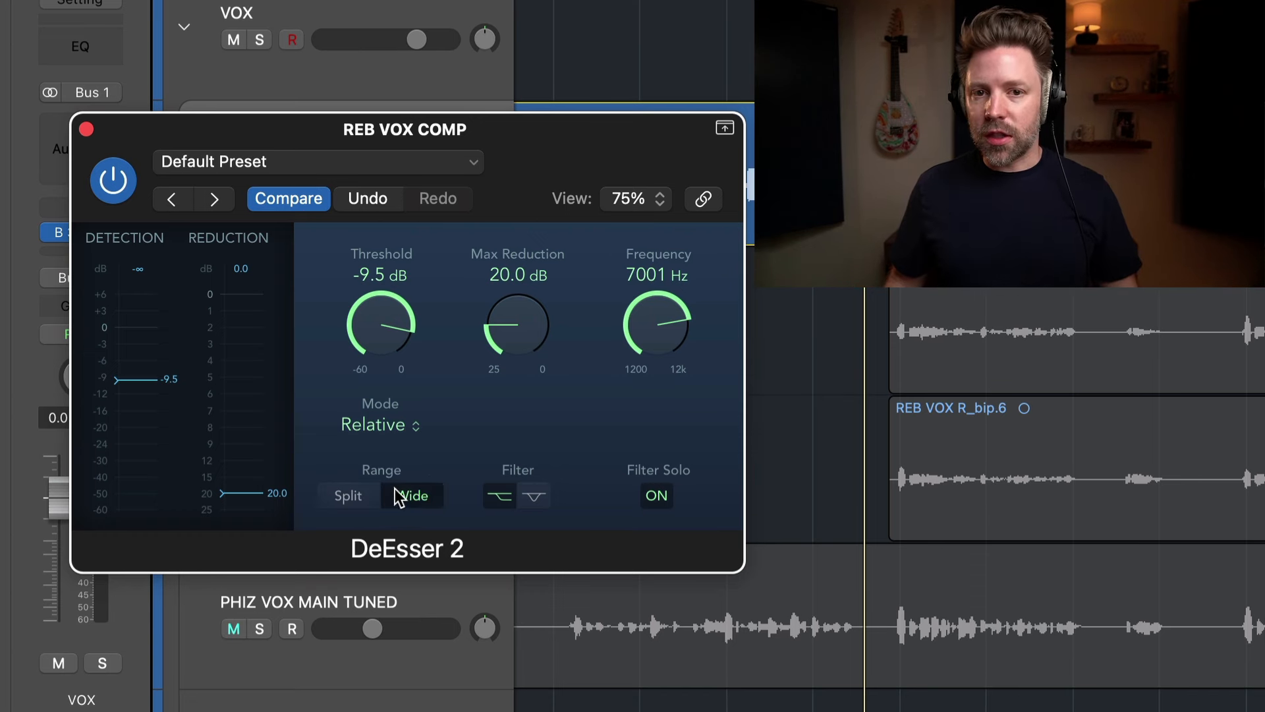
{"action": "left_click", "coordinate": [362, 490]}
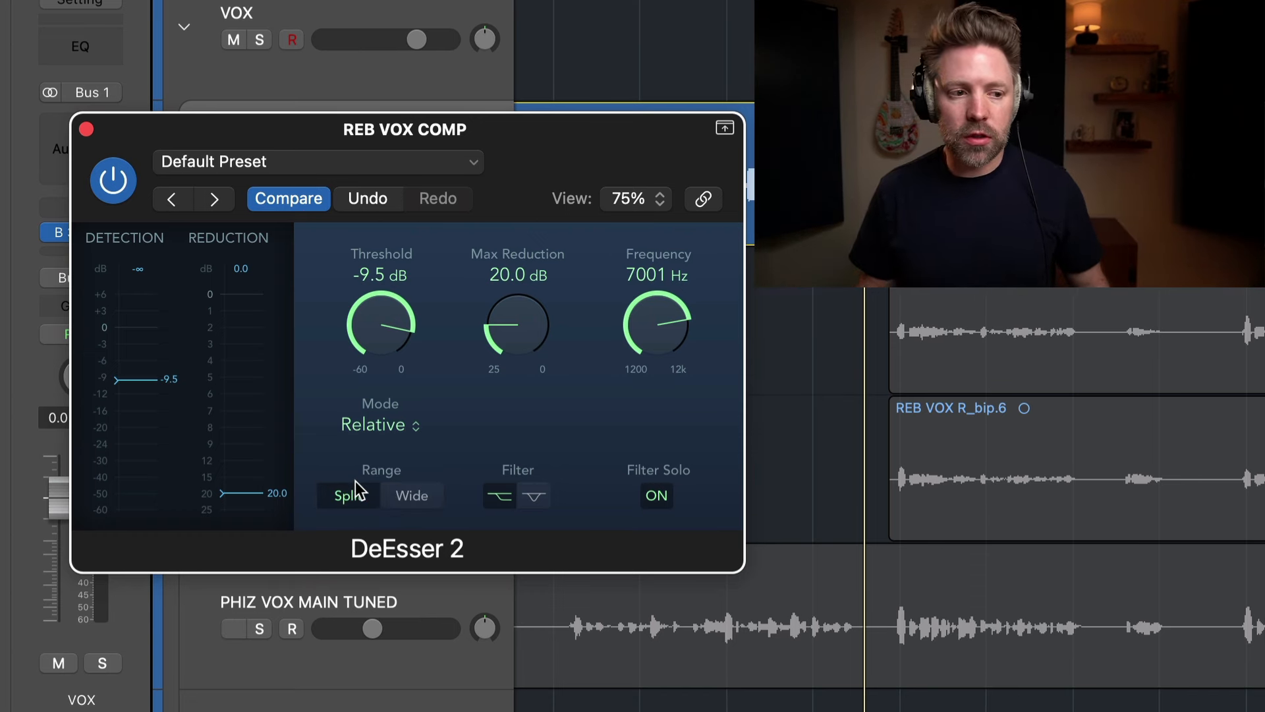
{"action": "left_click", "coordinate": [409, 427]}
{"action": "left_click", "coordinate": [357, 489]}
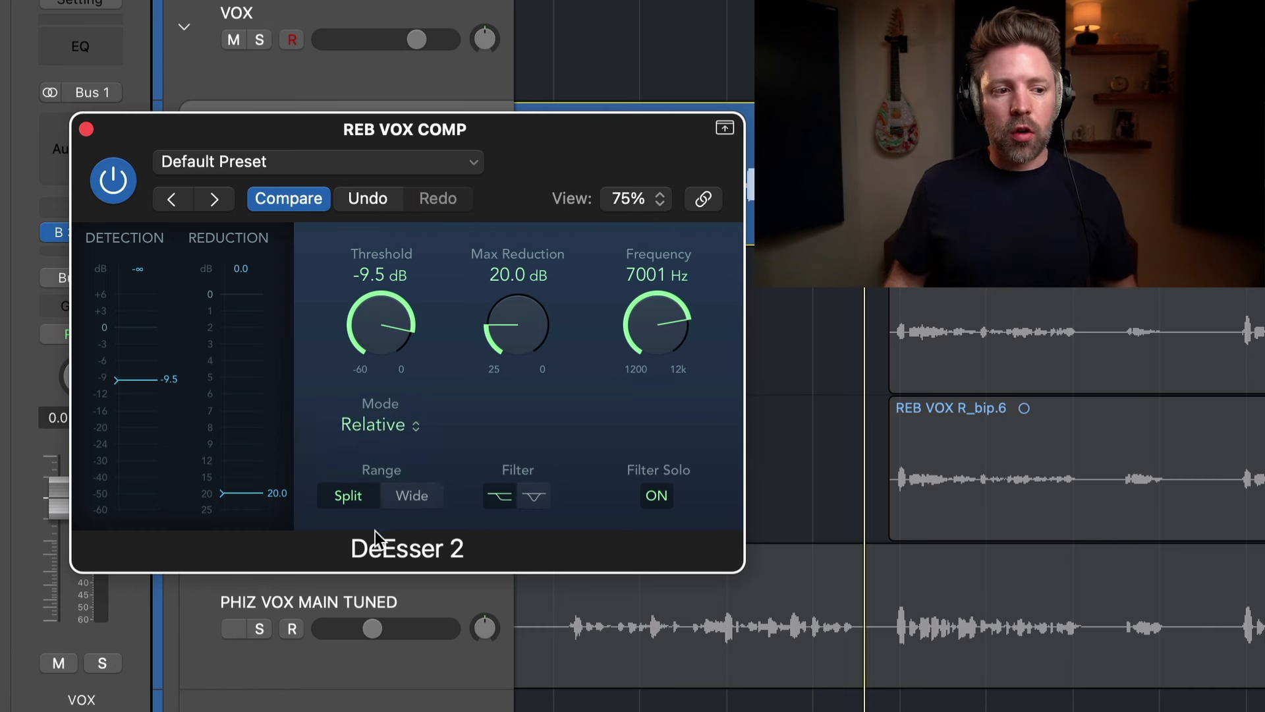
{"action": "left_click", "coordinate": [412, 498]}
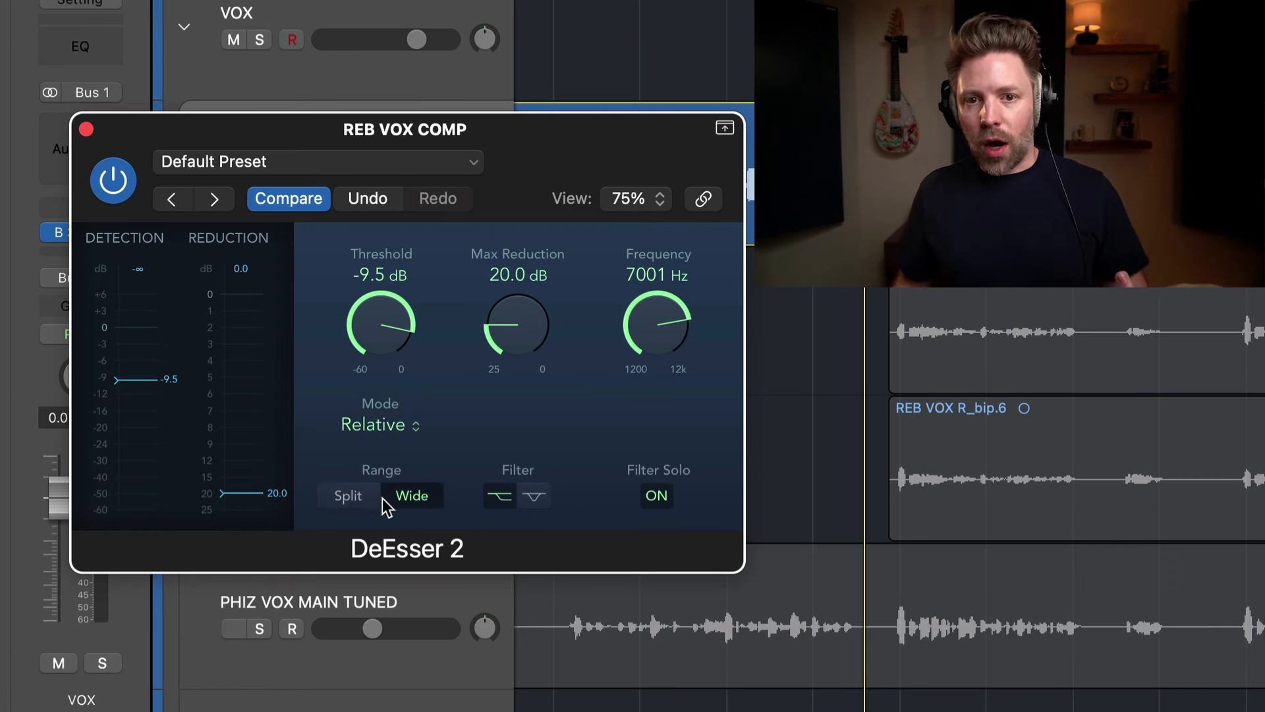
{"action": "left_click", "coordinate": [353, 494]}
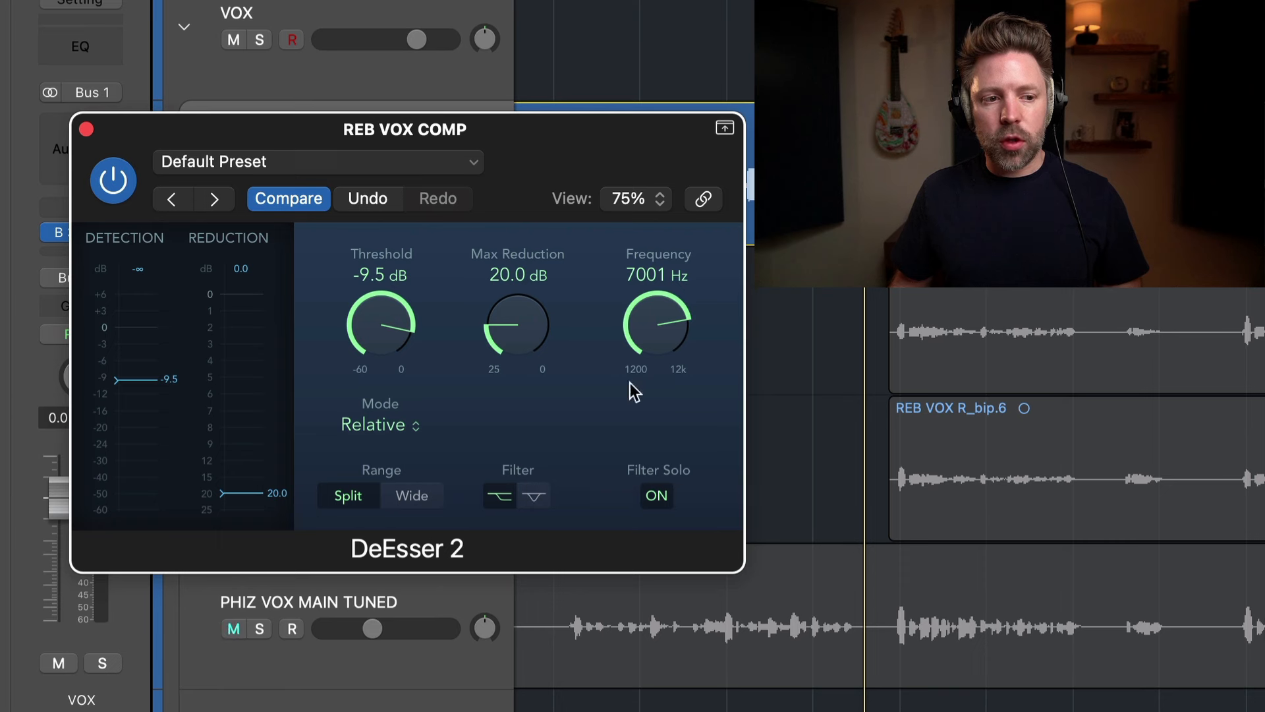
With Filter Solo on and the vocal playing, switch the DeEsser's filter to notch and sweep its frequency to hunt for sibilance
{"action": "key", "text": "space"}
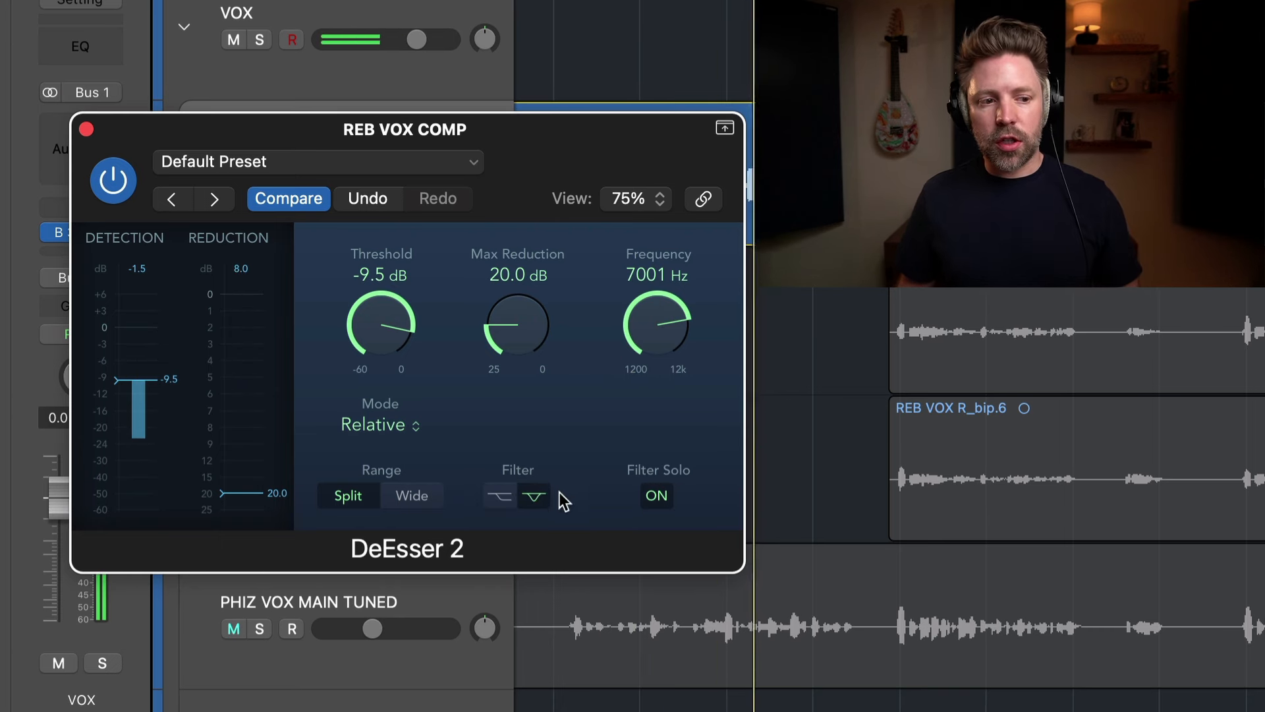
{"action": "left_click", "coordinate": [534, 501]}
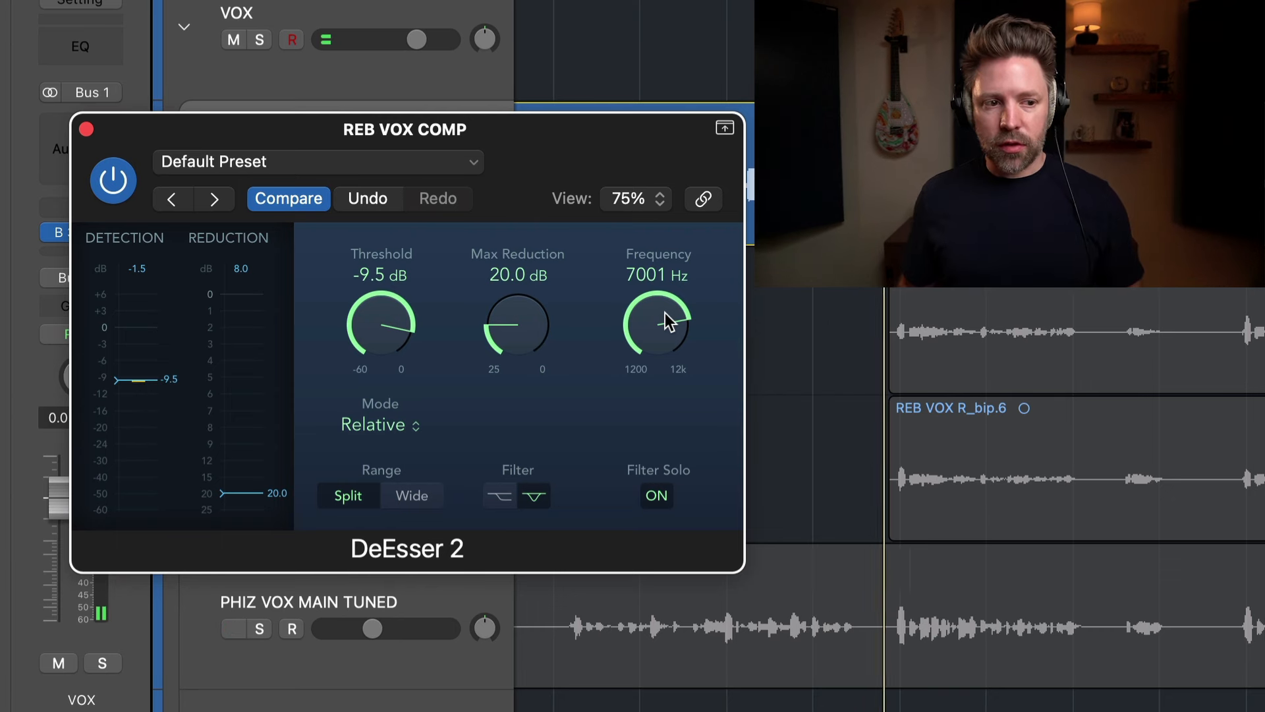
{"action": "left_click_drag", "start_coordinate": [666, 312], "coordinate": [663, 248]}
{"action": "left_click_drag", "start_coordinate": [659, 308], "coordinate": [658, 193]}
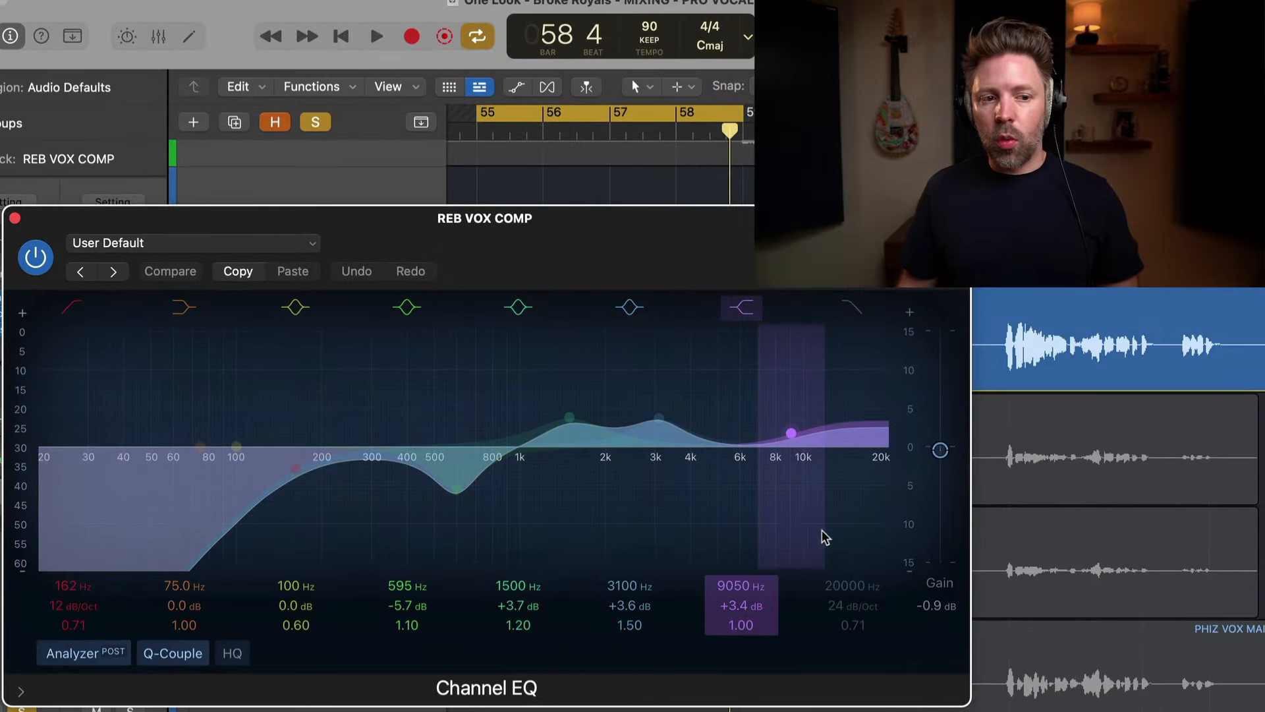
Play REB VOX COMP with its Channel EQ open and examine the analyzer for the frequencies of the sibilance
{"action": "key", "text": "space"}
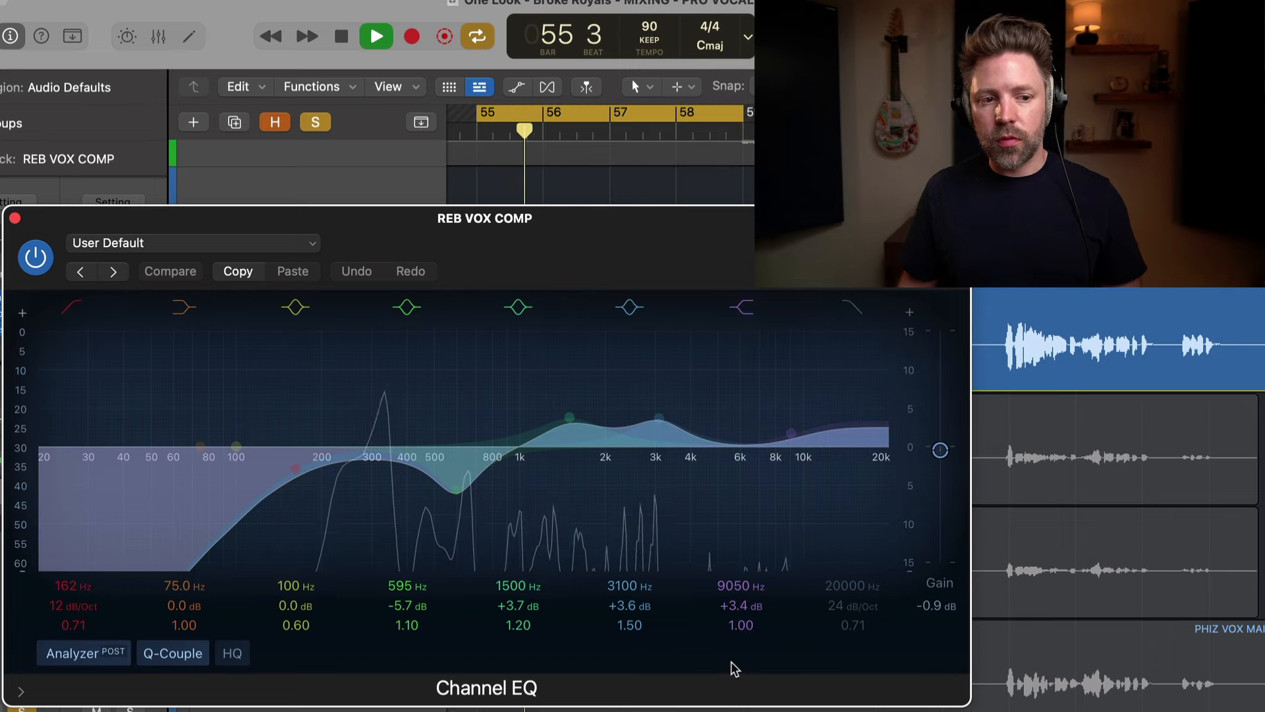
{"action": "key", "text": "space"}
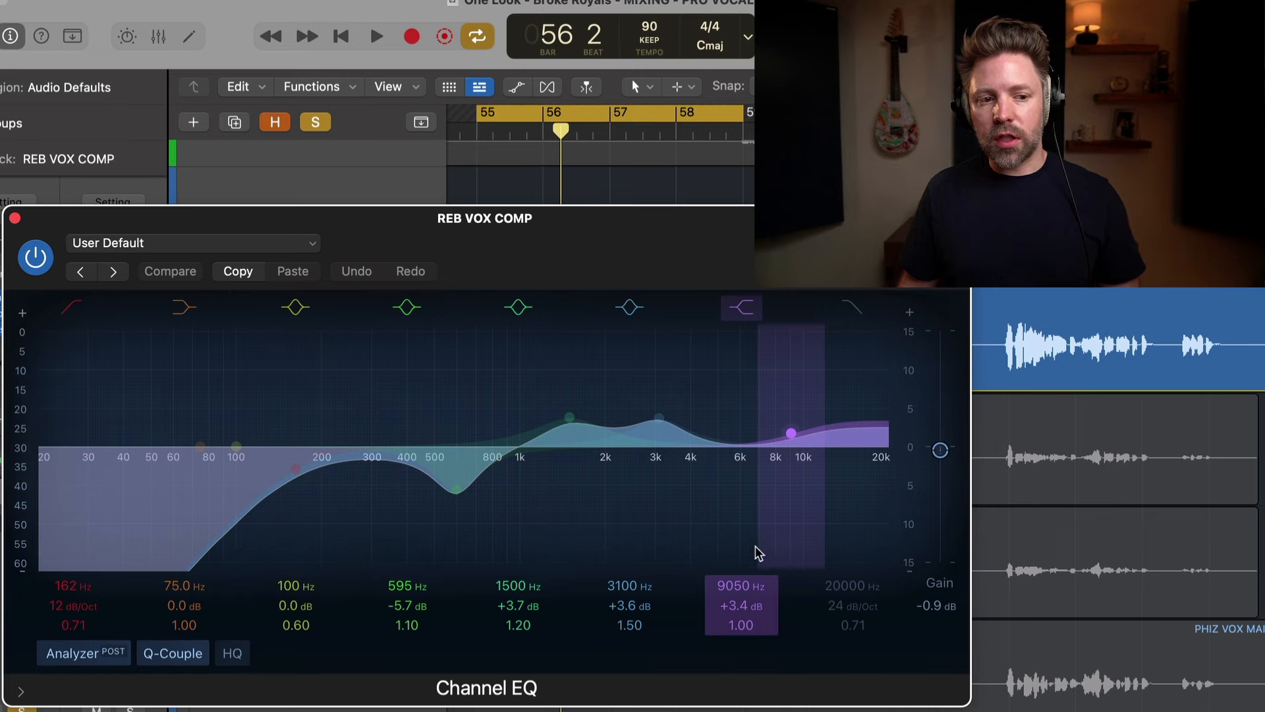
{"action": "key", "text": "space"}
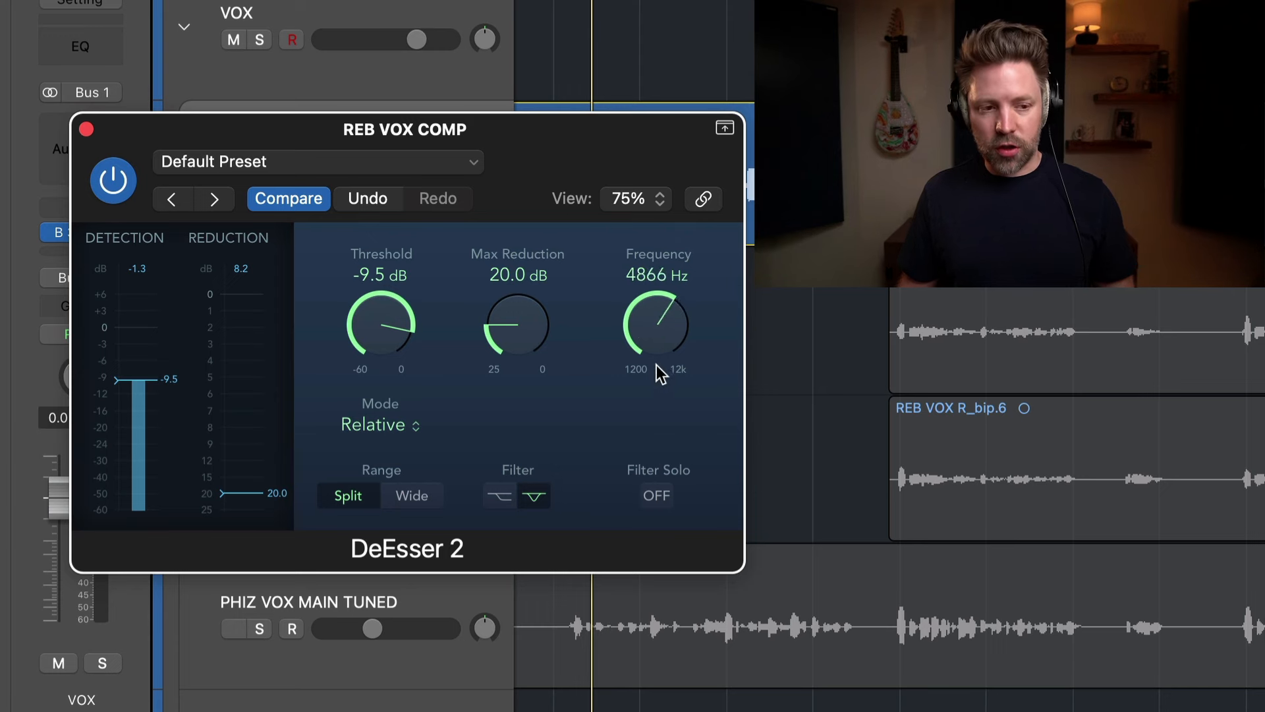
Set the DeEsser's frequency to 6000 Hz and, while listening to the vocal, its threshold to -15.1 dB
{"action": "left_click_drag", "start_coordinate": [657, 365], "coordinate": [662, 315]}
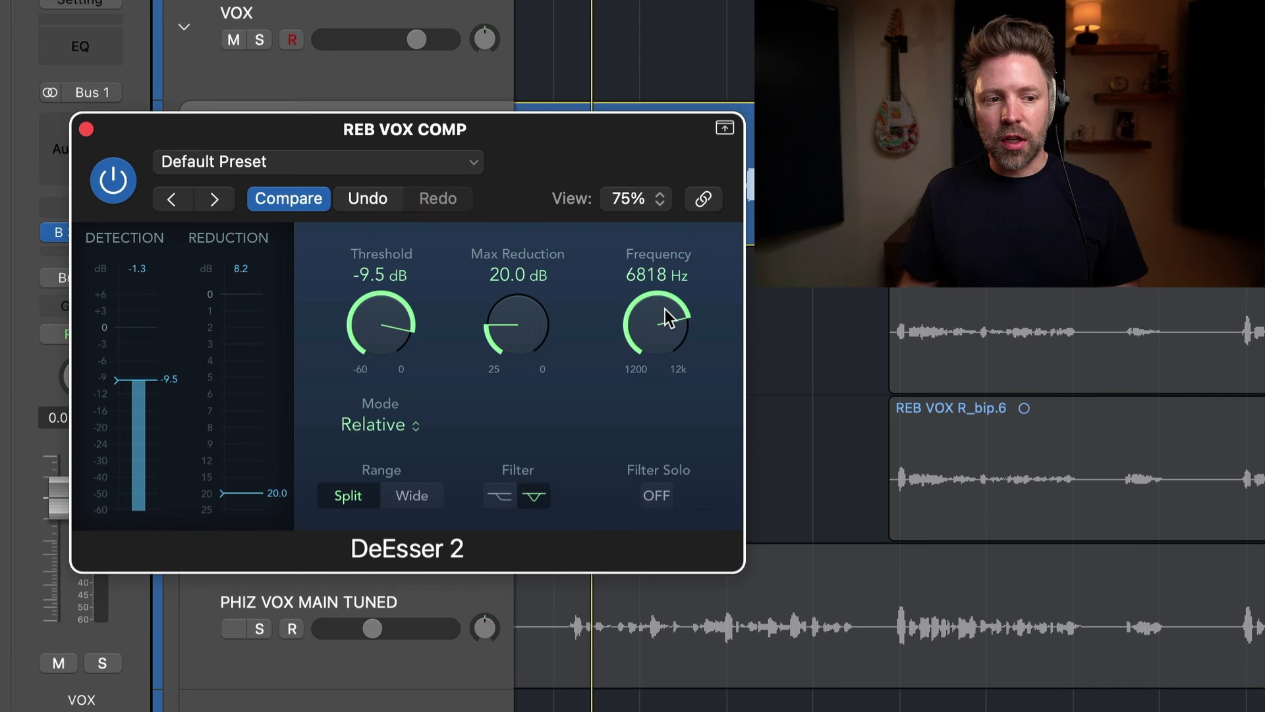
{"action": "left_click", "coordinate": [663, 321], "text": "alt"}
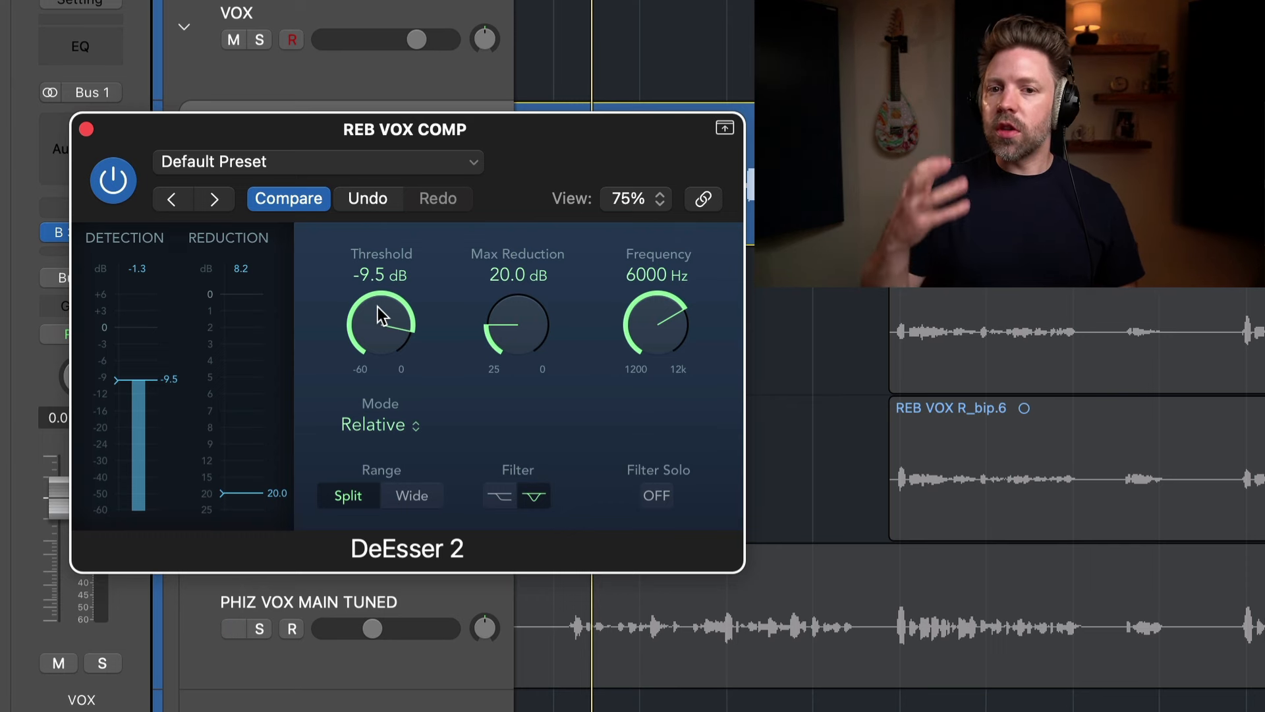
{"action": "key", "text": "space"}
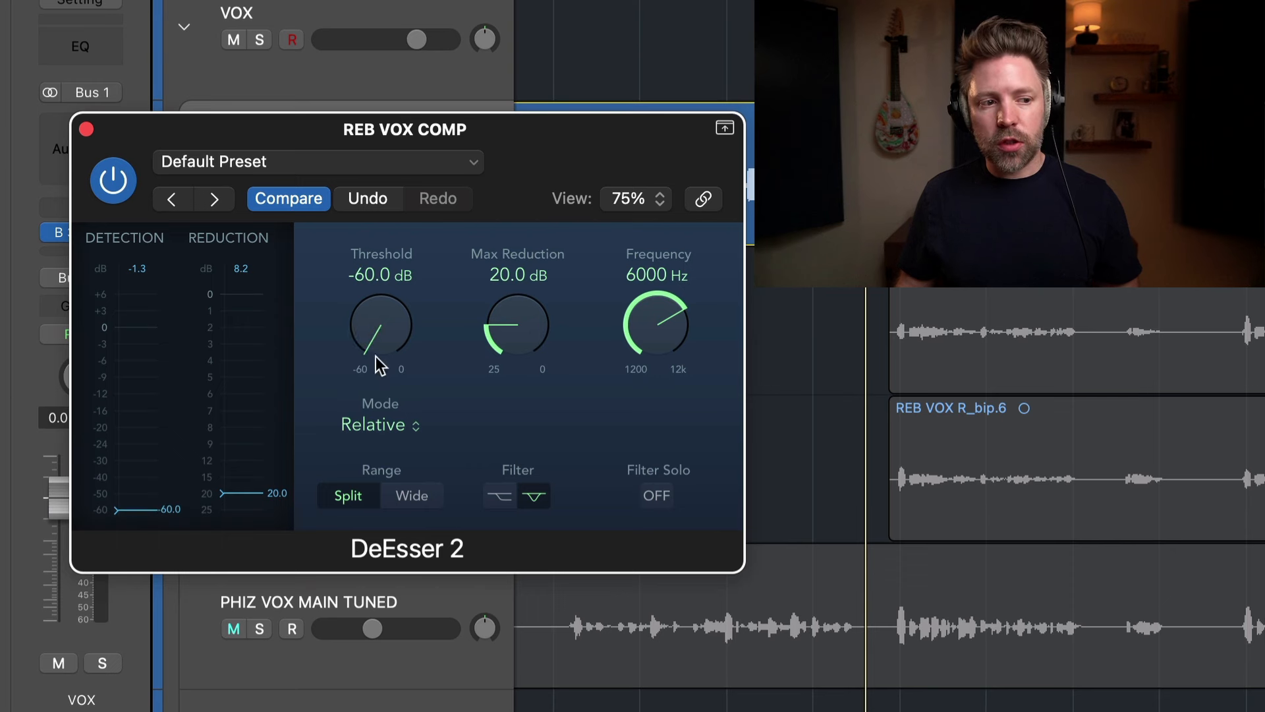
{"action": "key", "text": "space"}
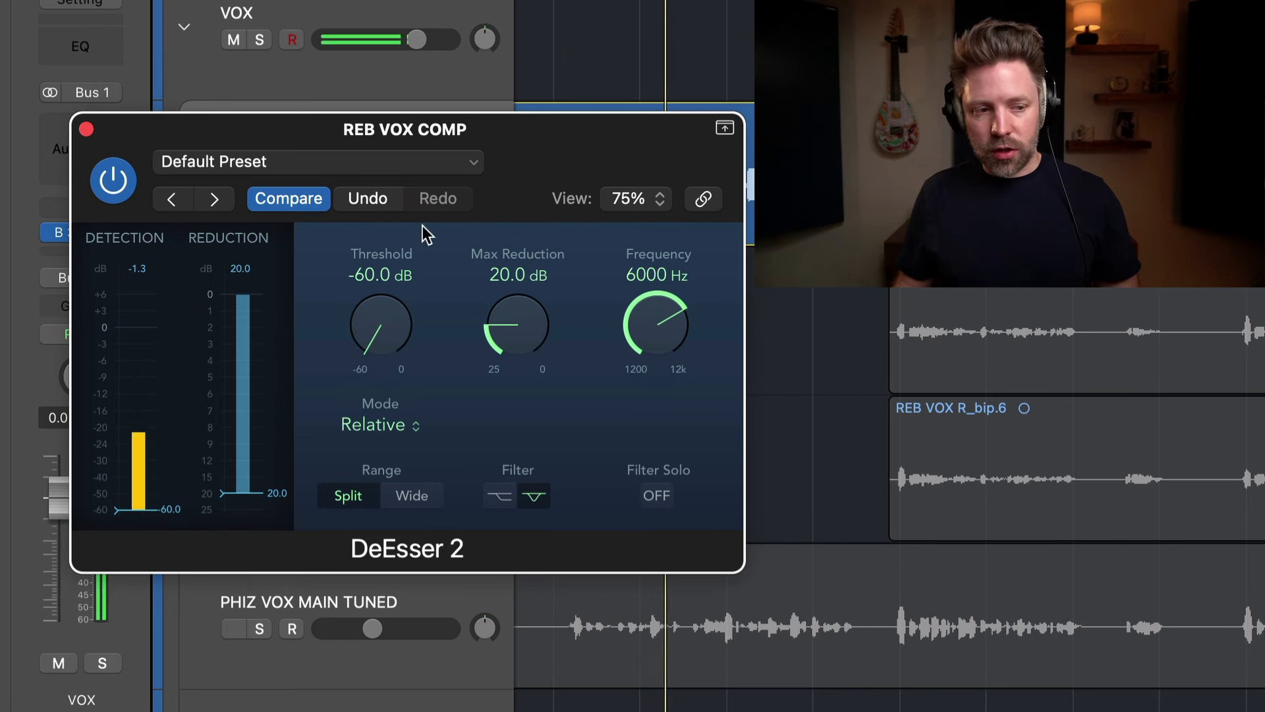
{"action": "left_click_drag", "start_coordinate": [388, 352], "coordinate": [361, 345]}
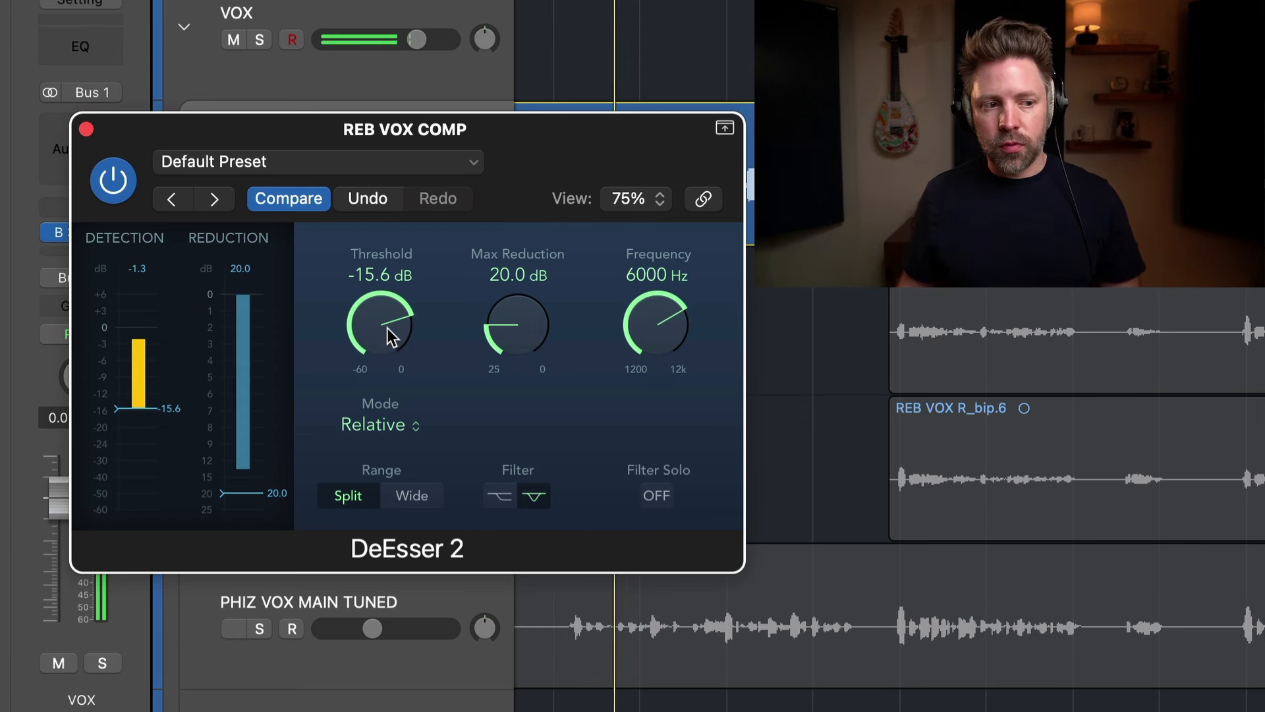
{"action": "left_click_drag", "start_coordinate": [388, 328], "coordinate": [390, 323]}
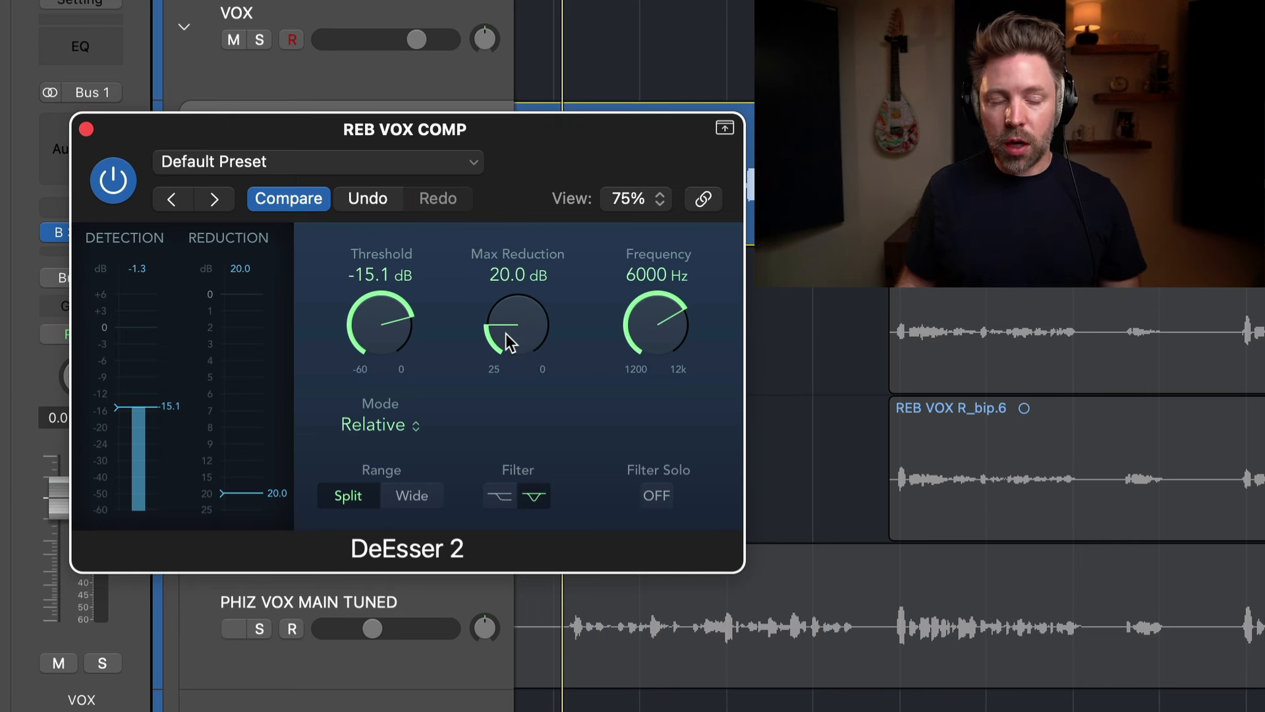
Set the DeEsser's max reduction to 18.9 dB and compare its notch and shelving filters, ending on shelving
{"action": "left_click_drag", "start_coordinate": [506, 331], "coordinate": [495, 324]}
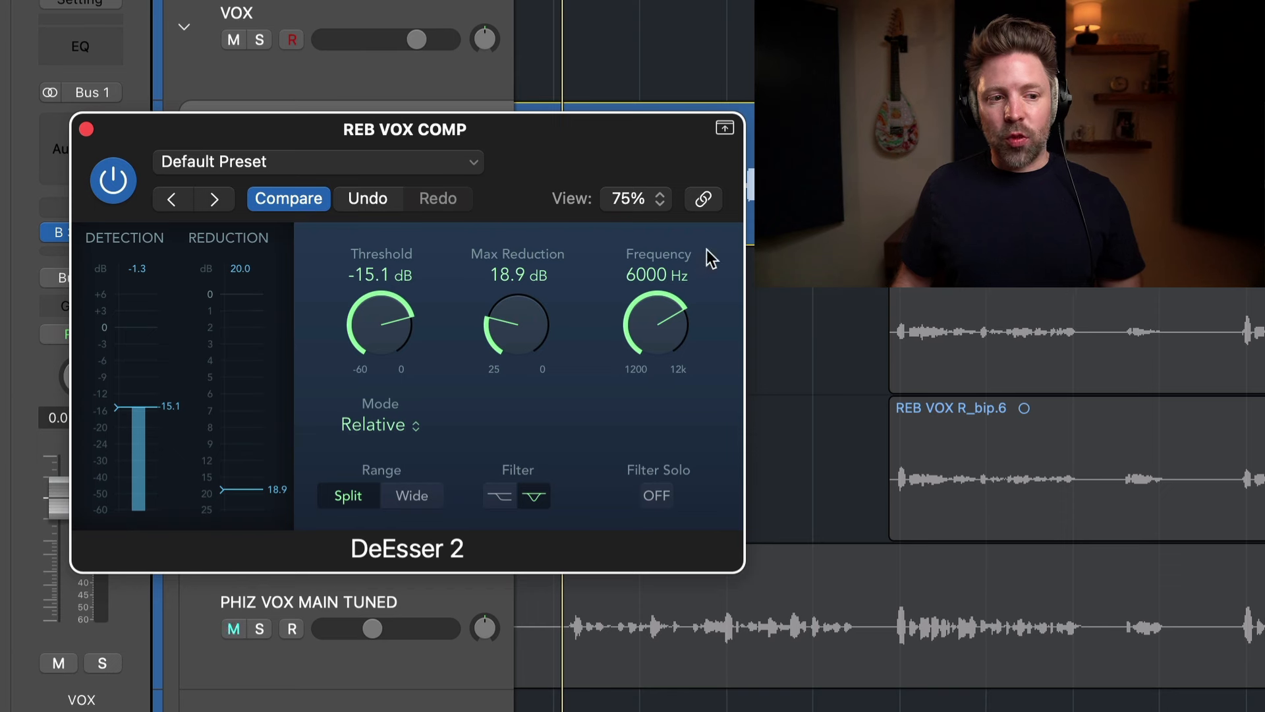
{"action": "left_click", "coordinate": [507, 500]}
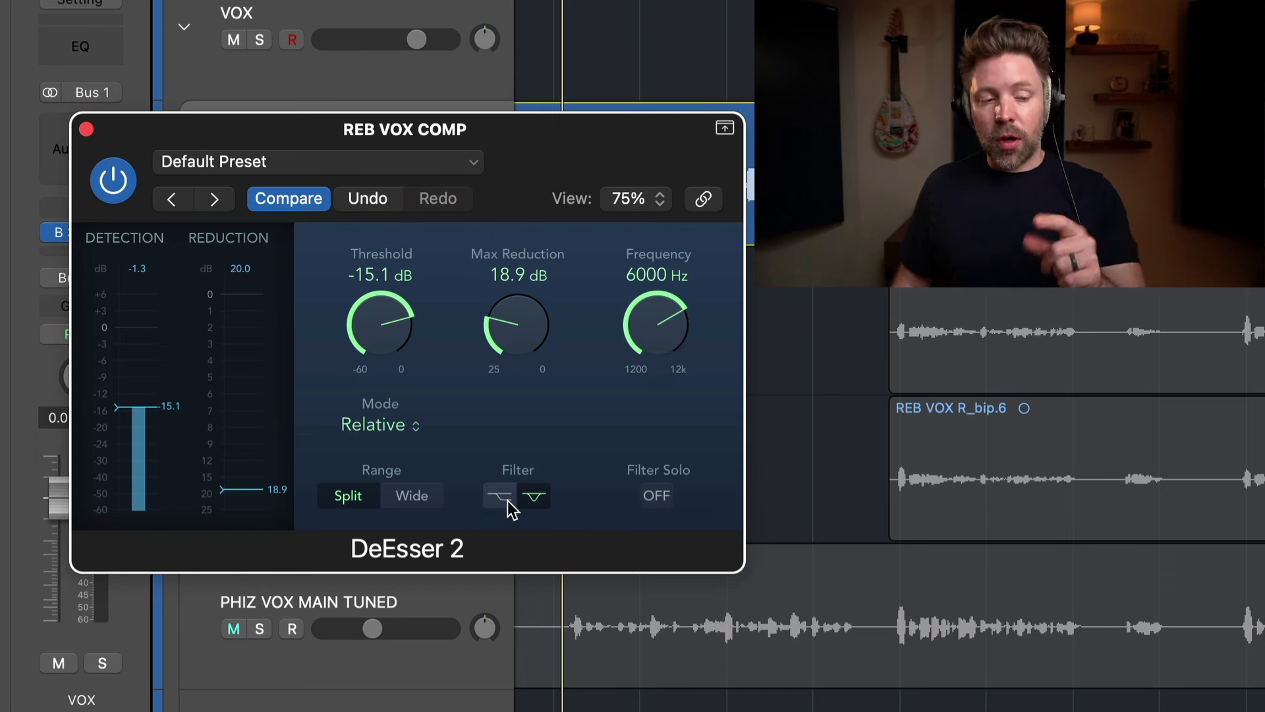
{"action": "left_click", "coordinate": [507, 500]}
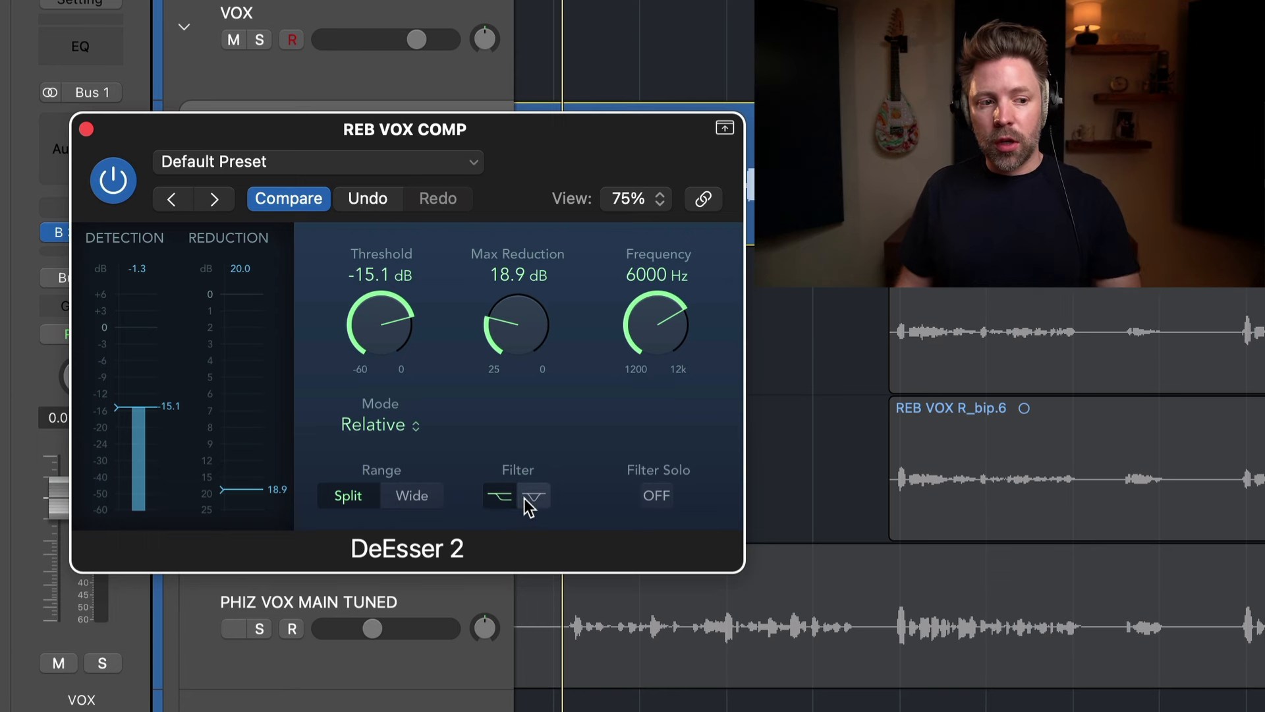
{"action": "left_click", "coordinate": [524, 499]}
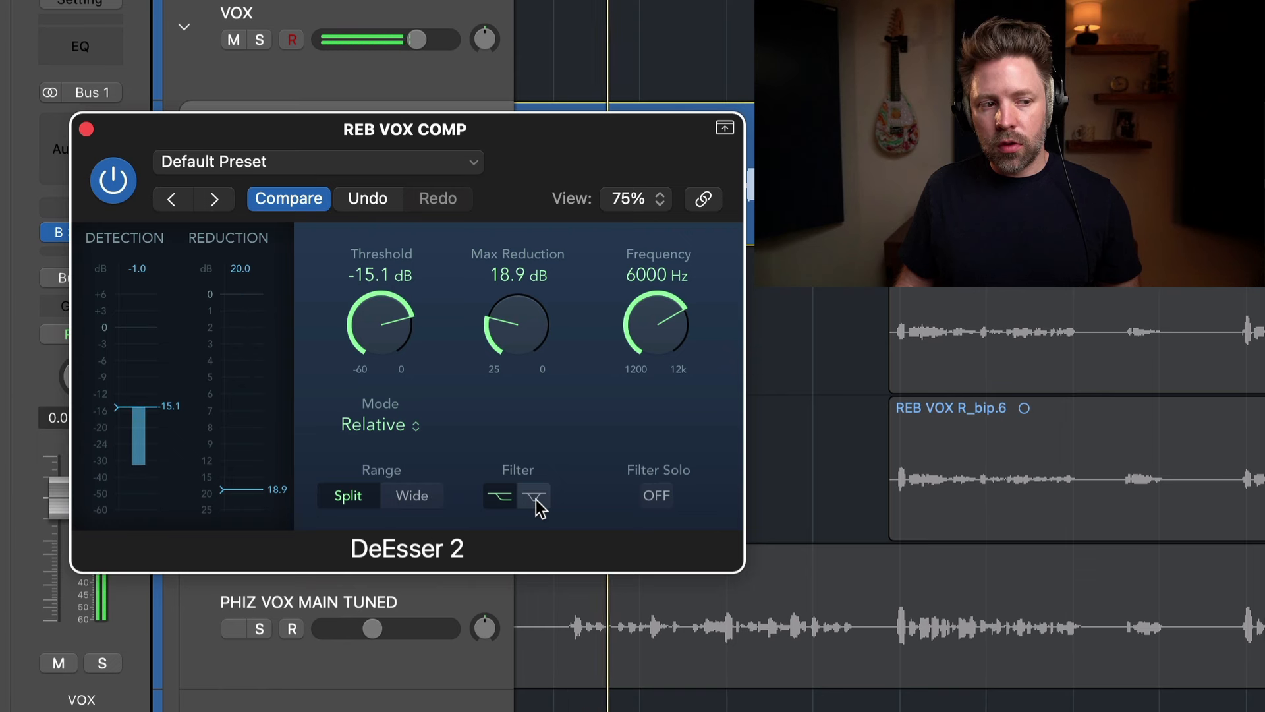
{"action": "left_click", "coordinate": [535, 502]}
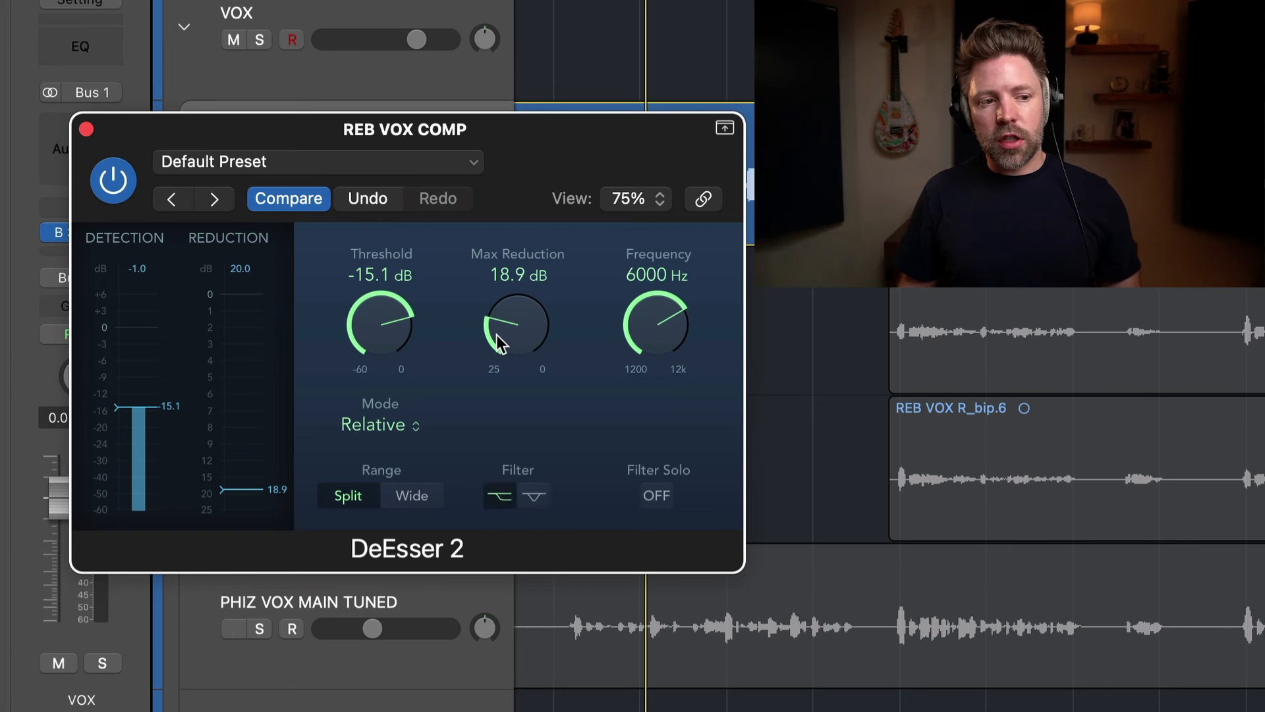
Set the DeEsser's max reduction to 25 dB and compare its notch and shelving filters on the playing vocal, ending on shelving
{"action": "mouse_move", "coordinate": [497, 335]}
{"action": "left_mouse_down"}
{"action": "mouse_move", "coordinate": [504, 360]}
{"action": "mouse_move", "coordinate": [517, 320]}
{"action": "left_mouse_up"}
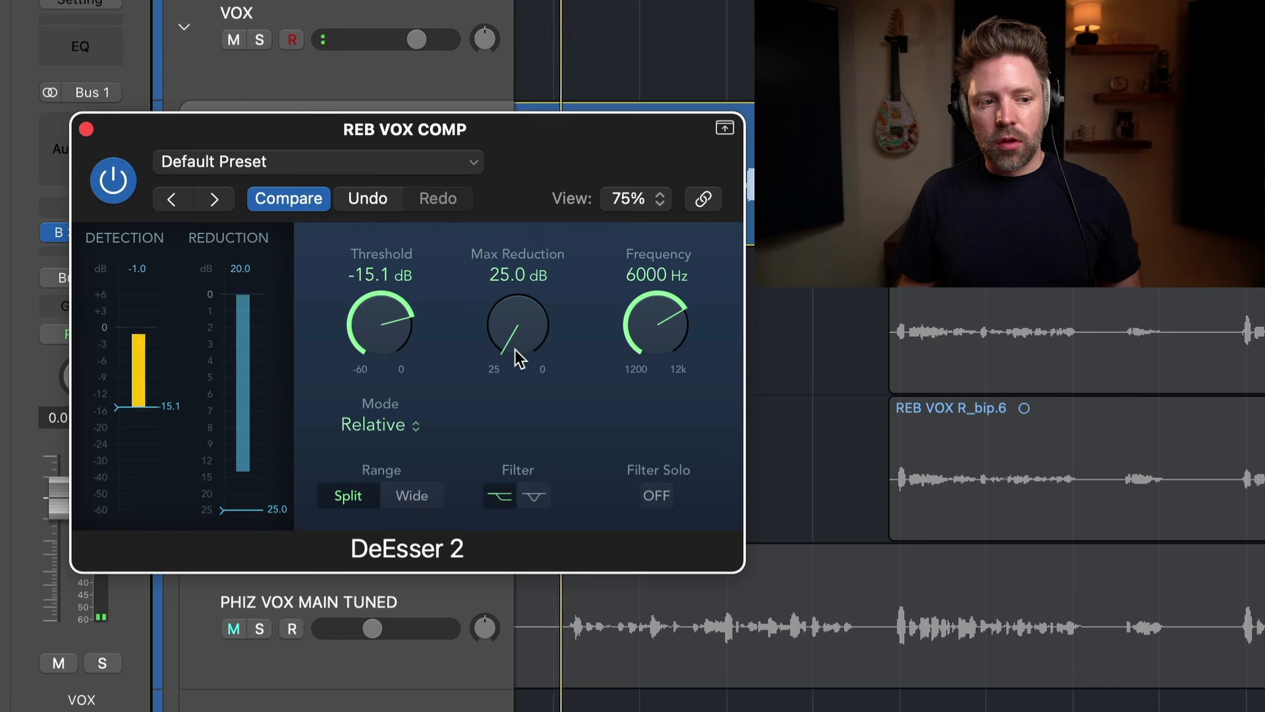
{"action": "left_click", "coordinate": [529, 493]}
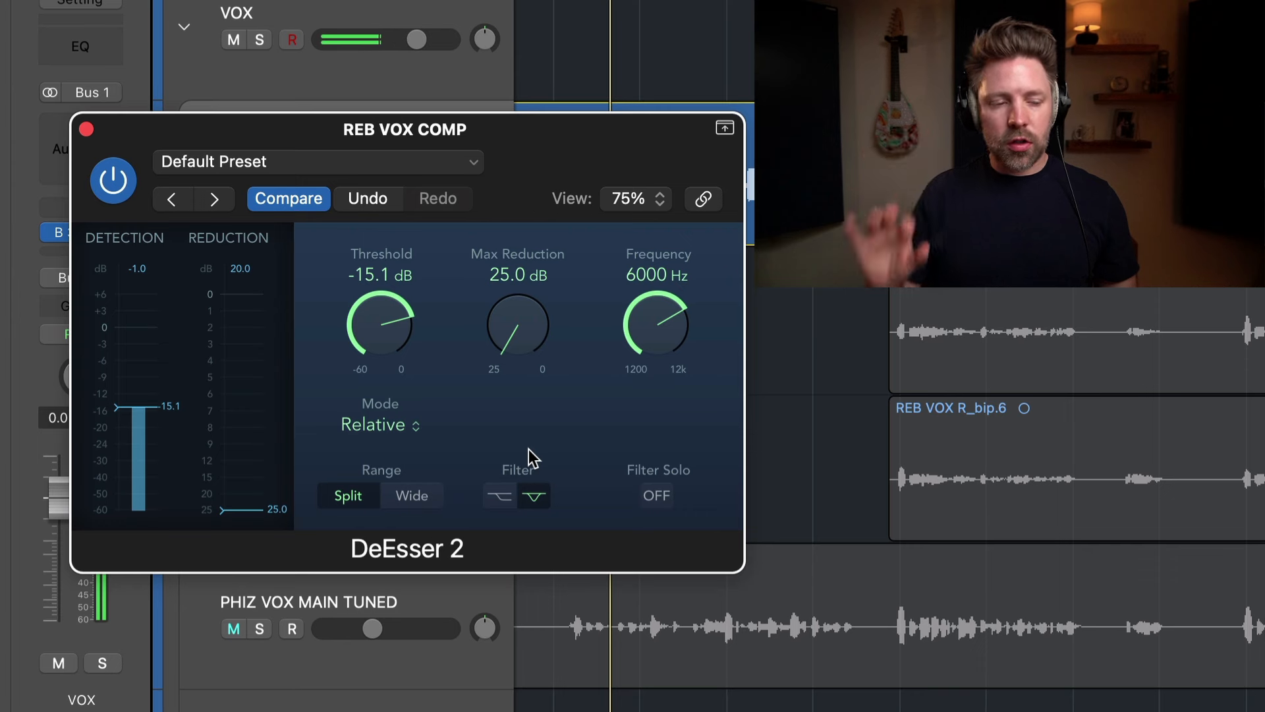
{"action": "left_click", "coordinate": [505, 501]}
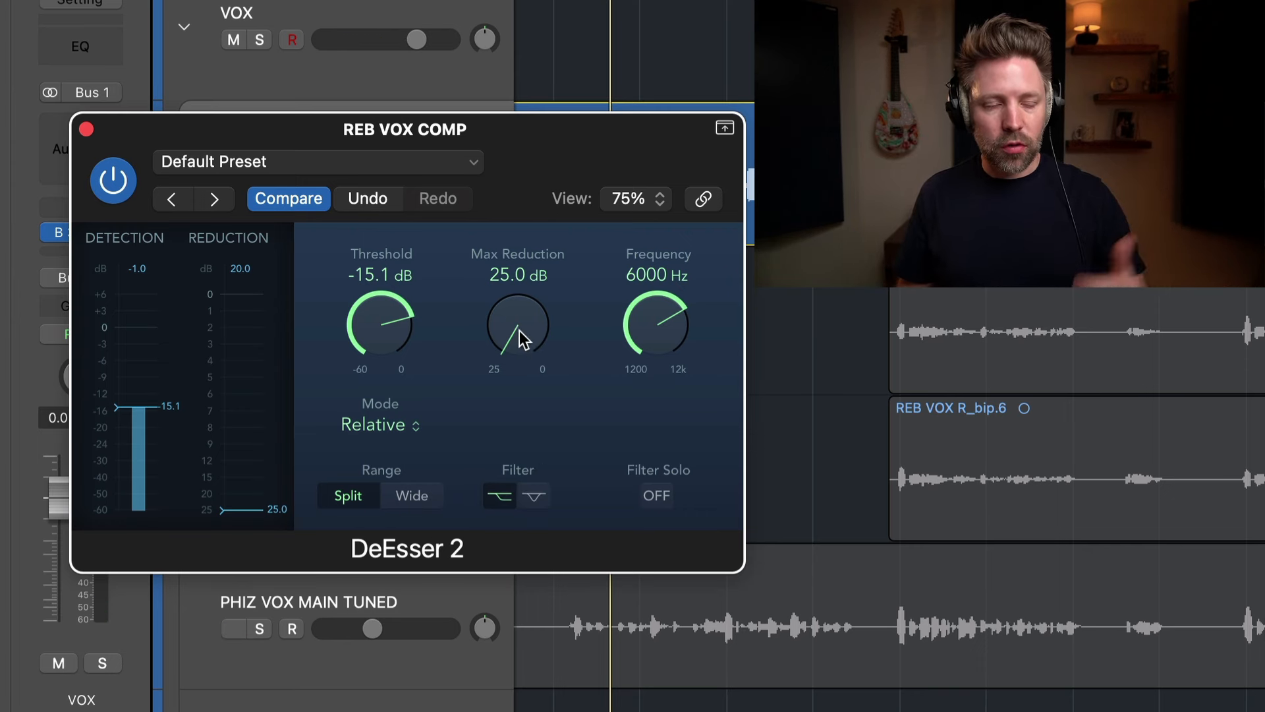
Try the DeEsser's max reduction at 0 dB, 6.6 dB and 3.5 dB
{"action": "left_click_drag", "start_coordinate": [527, 333], "coordinate": [527, 321]}
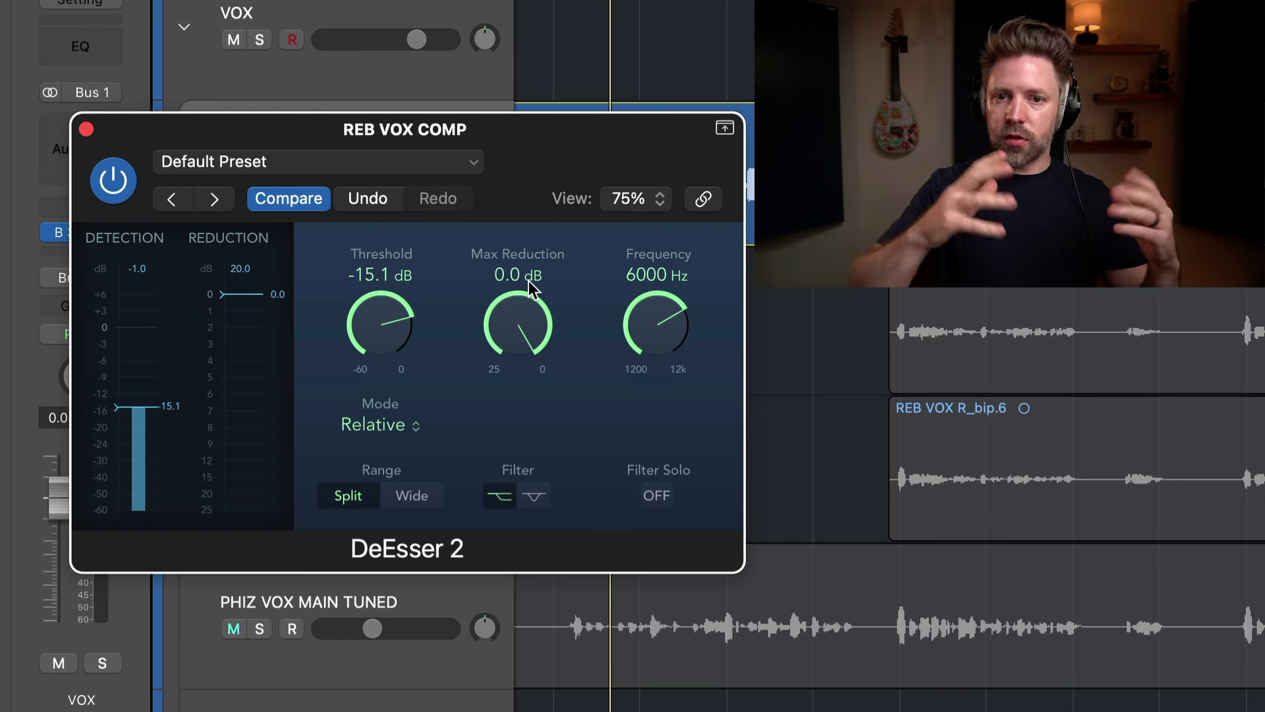
{"action": "left_click_drag", "start_coordinate": [529, 280], "coordinate": [523, 412]}
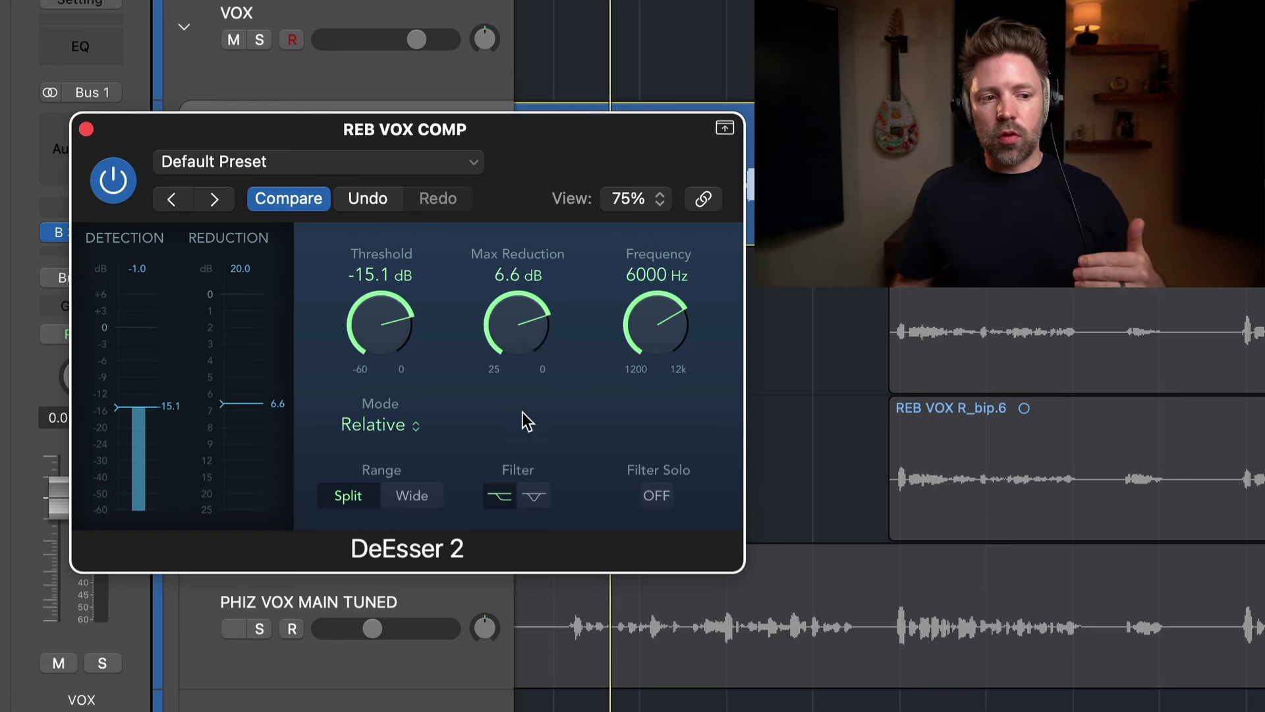
{"action": "left_click_drag", "start_coordinate": [523, 326], "coordinate": [502, 333]}
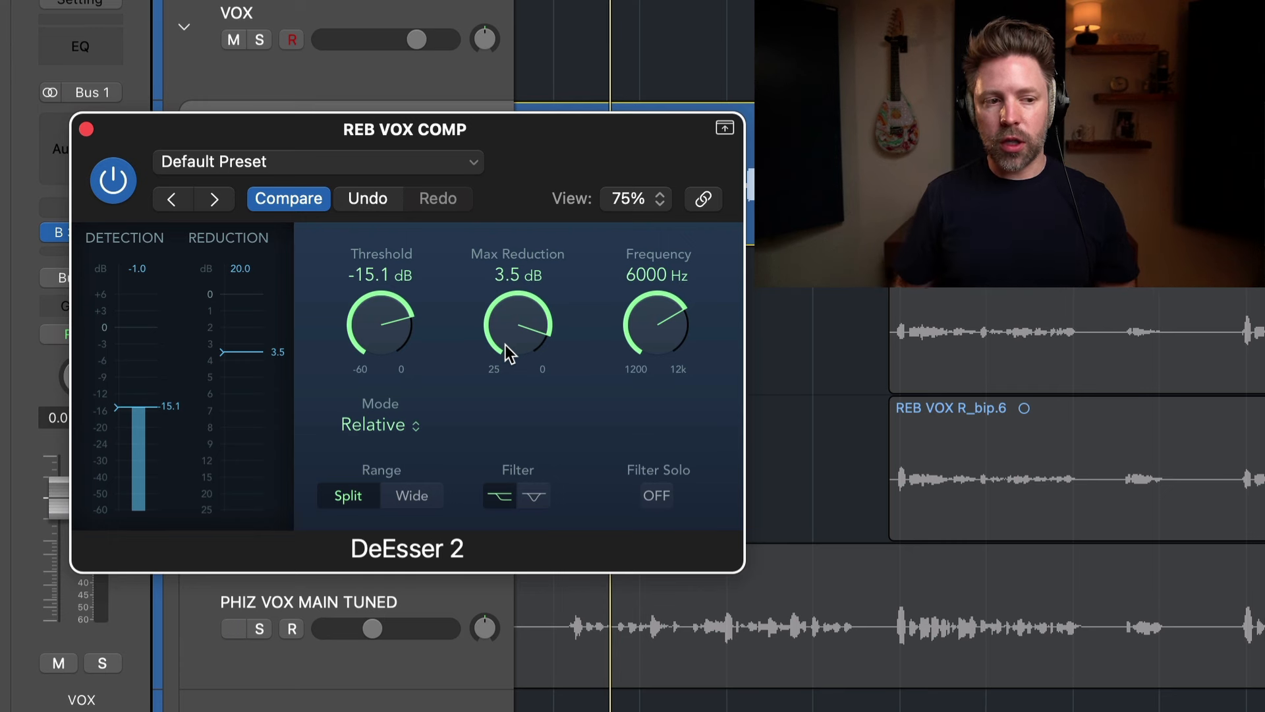
Play the vocal while fine-tuning the DeEsser's max reduction to 6.0 dB, and select all regions
{"action": "left_click_drag", "start_coordinate": [505, 344], "coordinate": [511, 292]}
{"action": "key", "text": "space"}
{"action": "mouse_move", "coordinate": [505, 312]}
{"action": "left_mouse_down"}
{"action": "mouse_move", "coordinate": [550, 226]}
{"action": "mouse_move", "coordinate": [502, 329]}
{"action": "mouse_move", "coordinate": [508, 301]}
{"action": "mouse_move", "coordinate": [502, 373]}
{"action": "mouse_move", "coordinate": [511, 311]}
{"action": "left_mouse_up"}
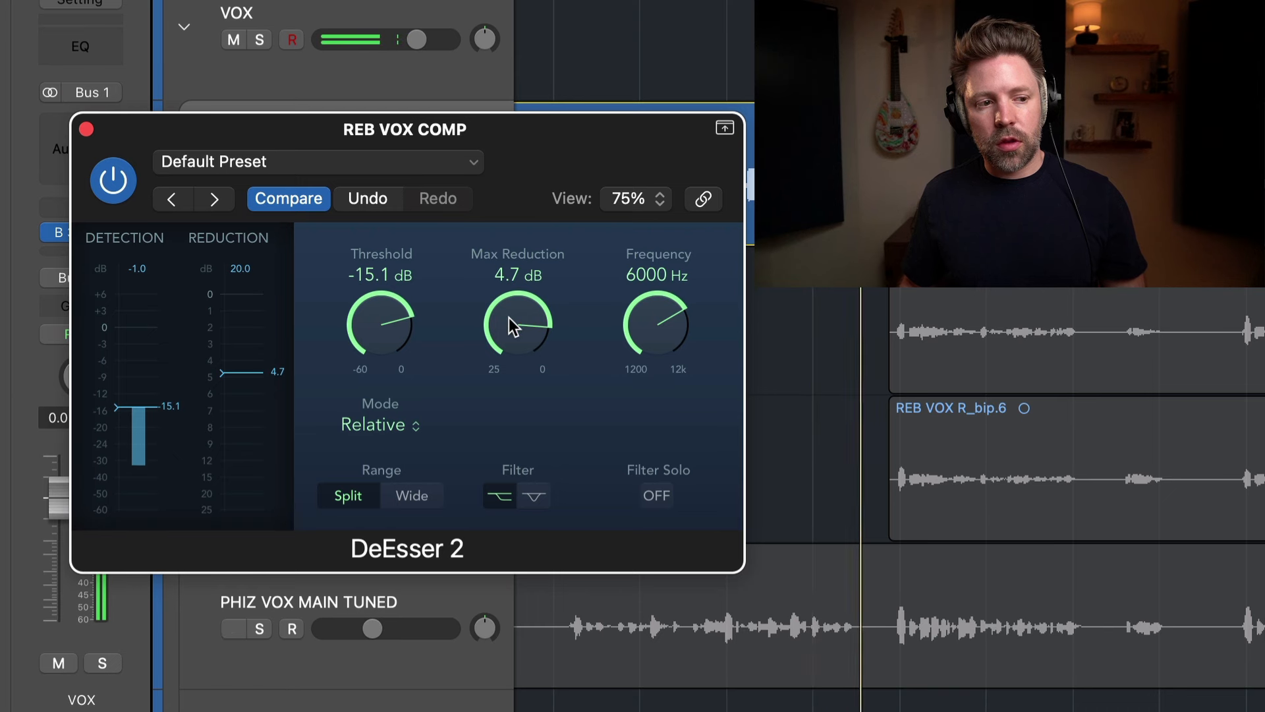
{"action": "mouse_move", "coordinate": [509, 317]}
{"action": "left_mouse_down"}
{"action": "mouse_move", "coordinate": [509, 302]}
{"action": "mouse_move", "coordinate": [506, 330]}
{"action": "left_mouse_up"}
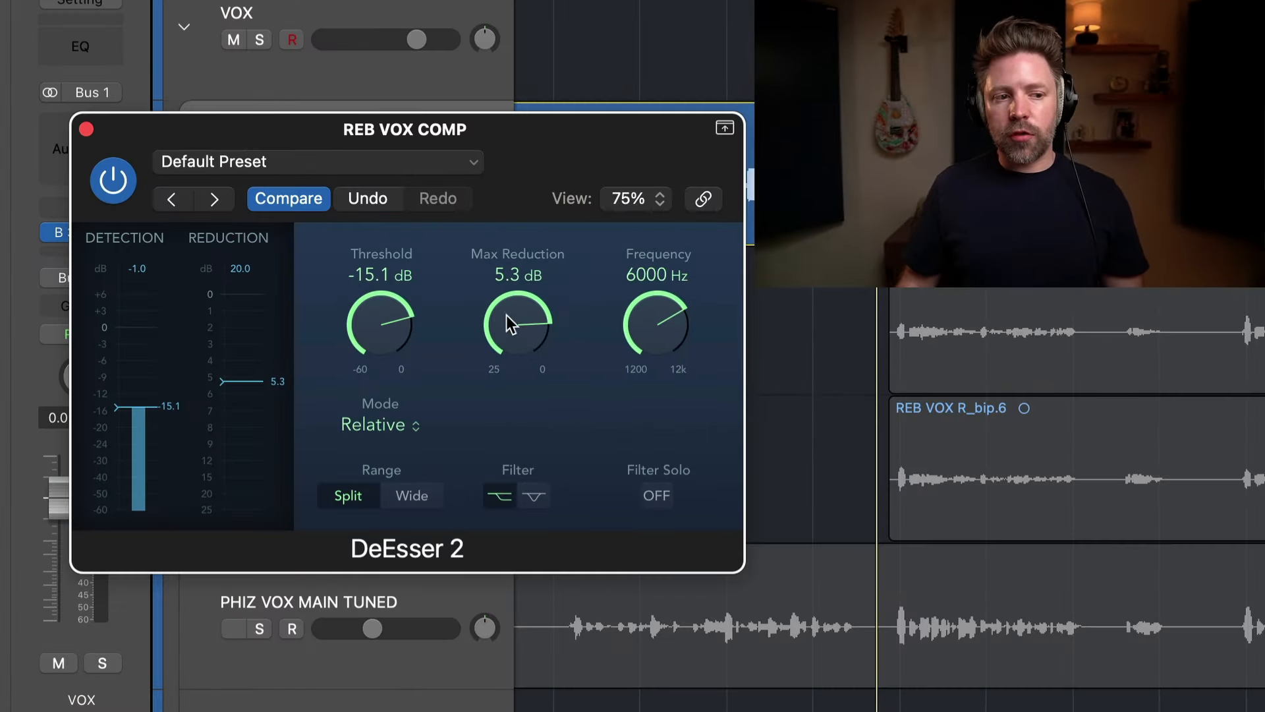
{"action": "mouse_move", "coordinate": [507, 315]}
{"action": "left_mouse_down"}
{"action": "mouse_move", "coordinate": [512, 379]}
{"action": "mouse_move", "coordinate": [513, 287]}
{"action": "mouse_move", "coordinate": [507, 326]}
{"action": "left_mouse_up"}
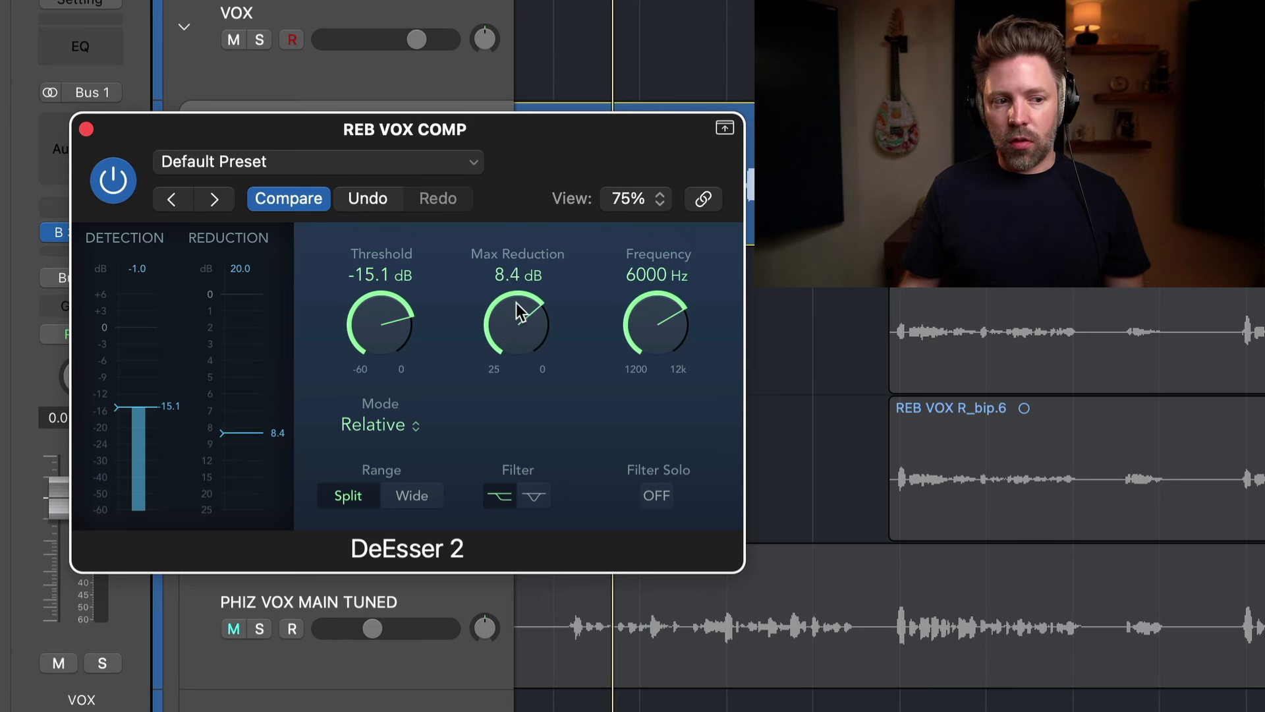
{"action": "left_click_drag", "start_coordinate": [513, 328], "coordinate": [526, 308]}
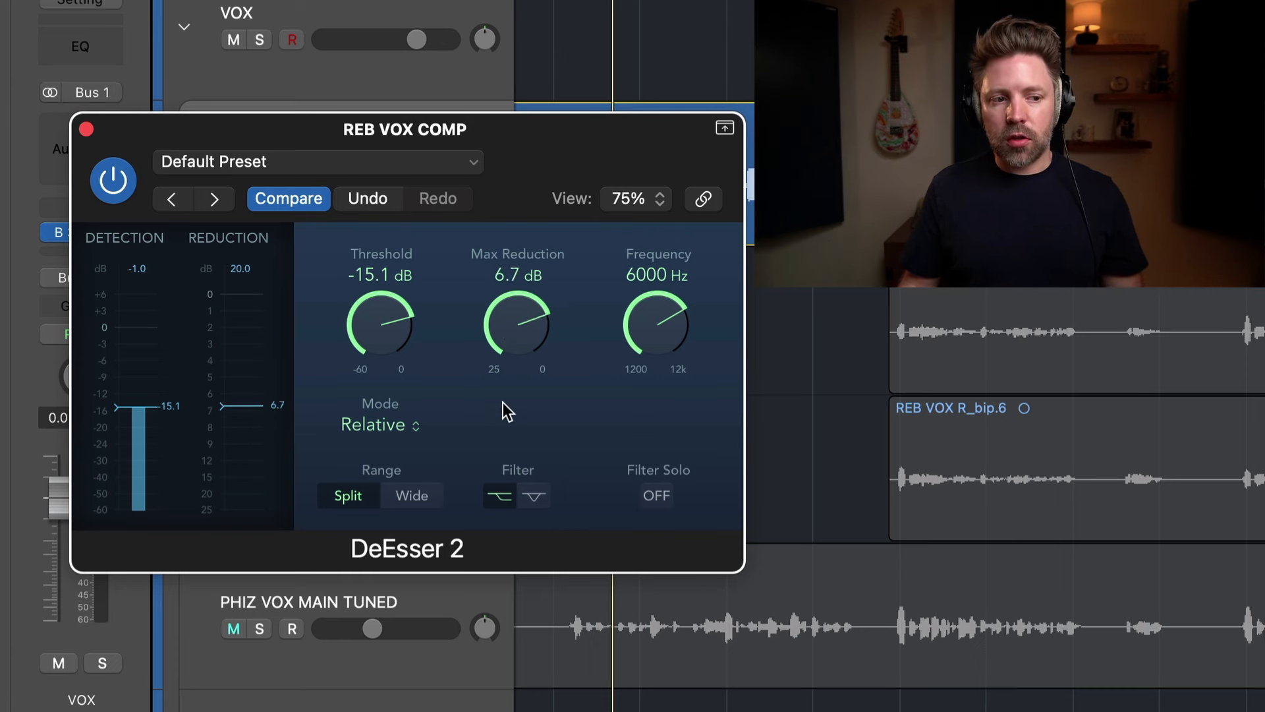
{"action": "mouse_move", "coordinate": [507, 432]}
{"action": "left_mouse_down"}
{"action": "mouse_move", "coordinate": [506, 353]}
{"action": "mouse_move", "coordinate": [522, 286]}
{"action": "mouse_move", "coordinate": [502, 400]}
{"action": "left_mouse_up"}
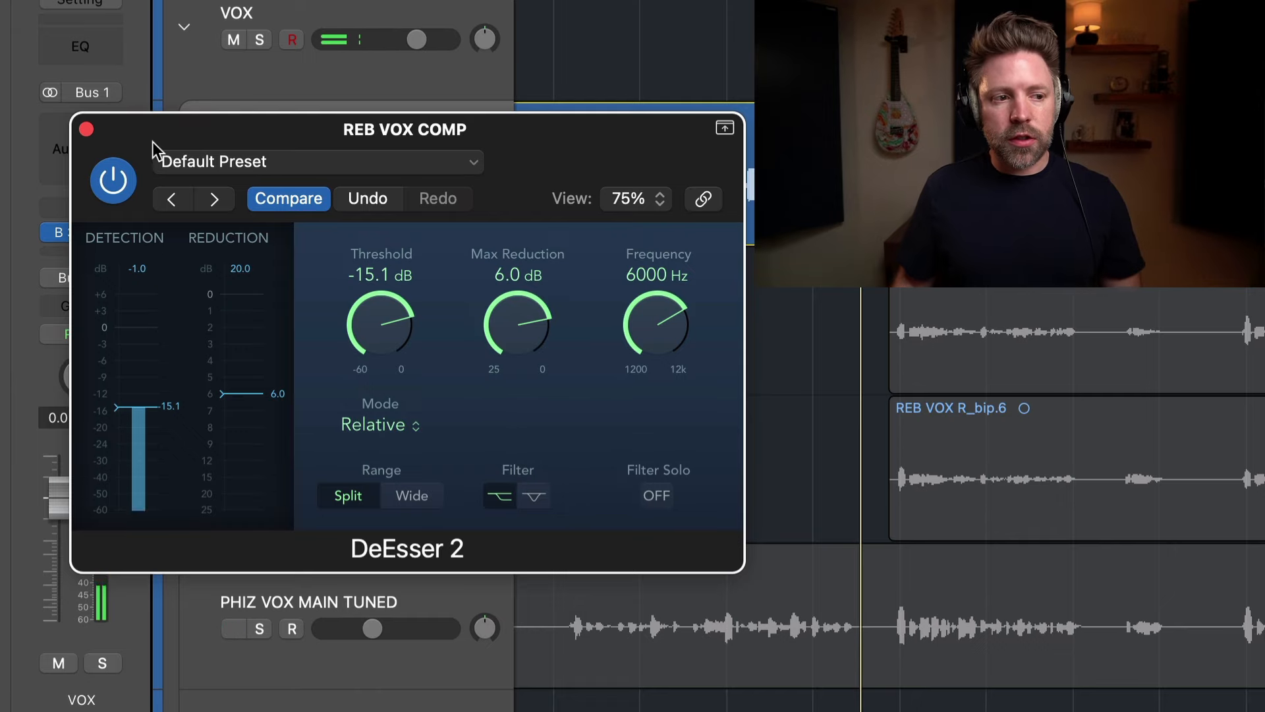
{"action": "key", "text": "super+a"}
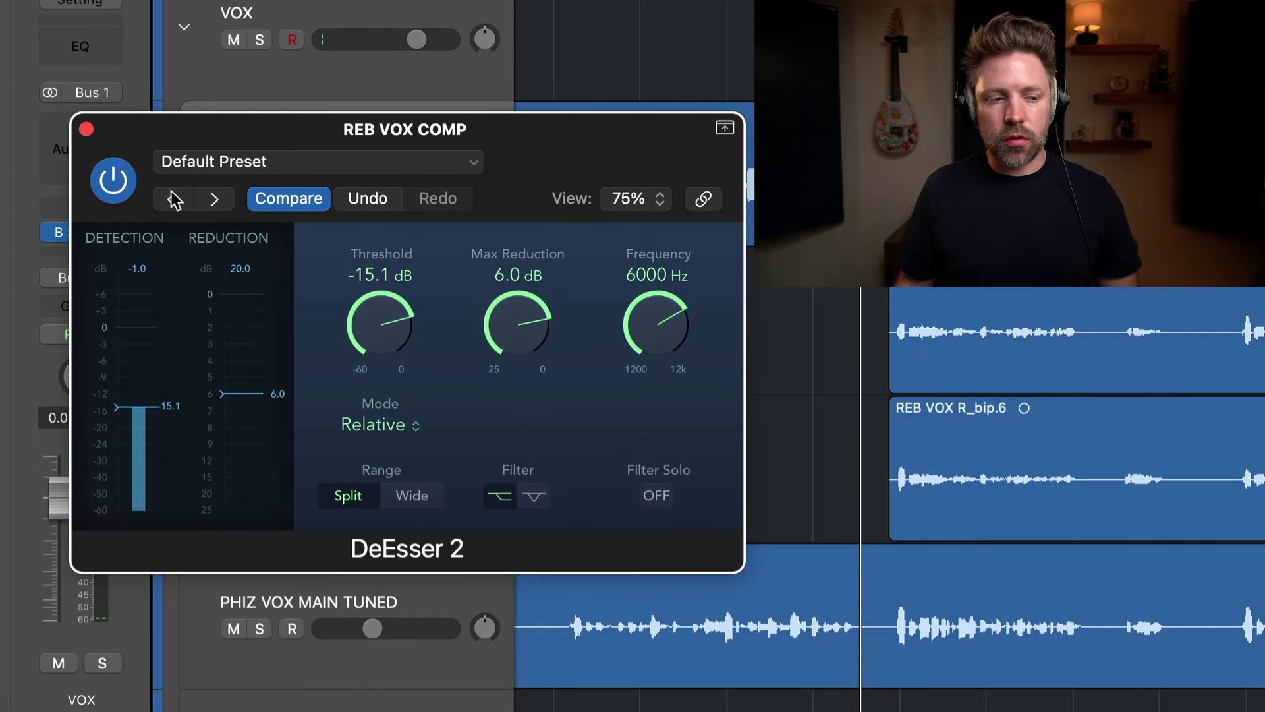
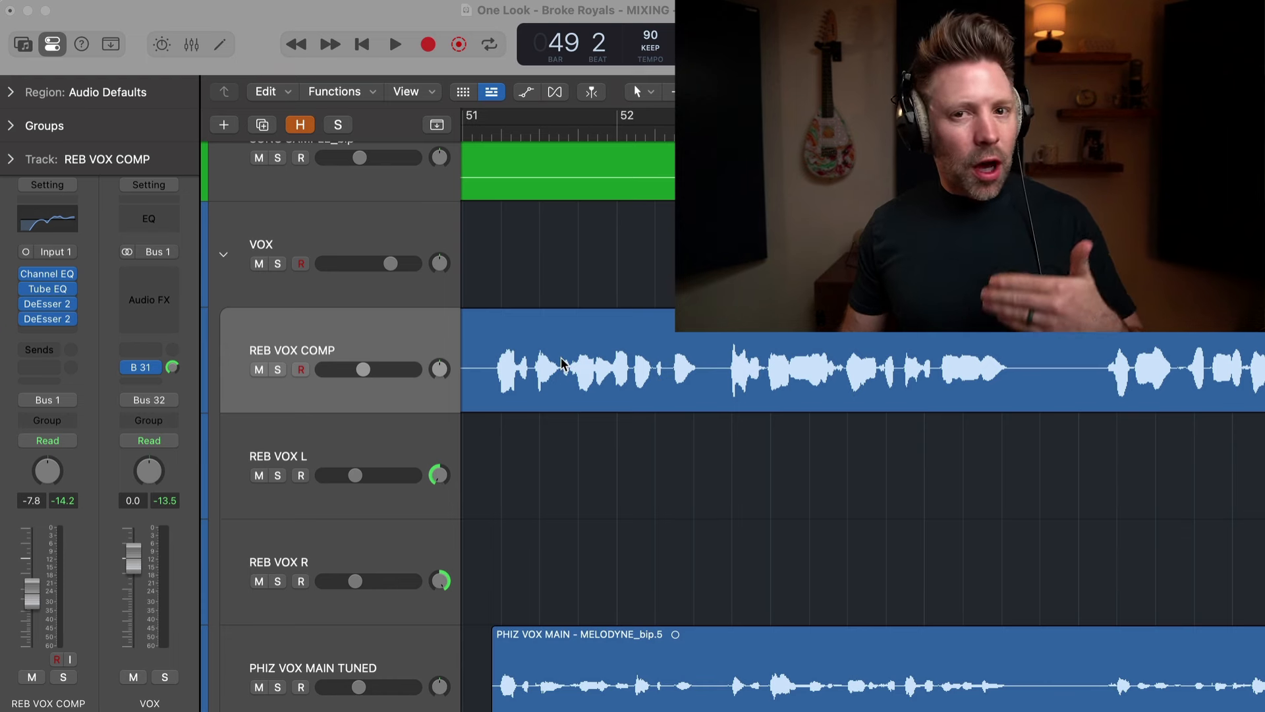
Insert a mono Compressor on REB VOX COMP after the second DeEsser 2
{"action": "left_click", "coordinate": [74, 331]}
{"action": "mouse_move", "coordinate": [93, 542]}
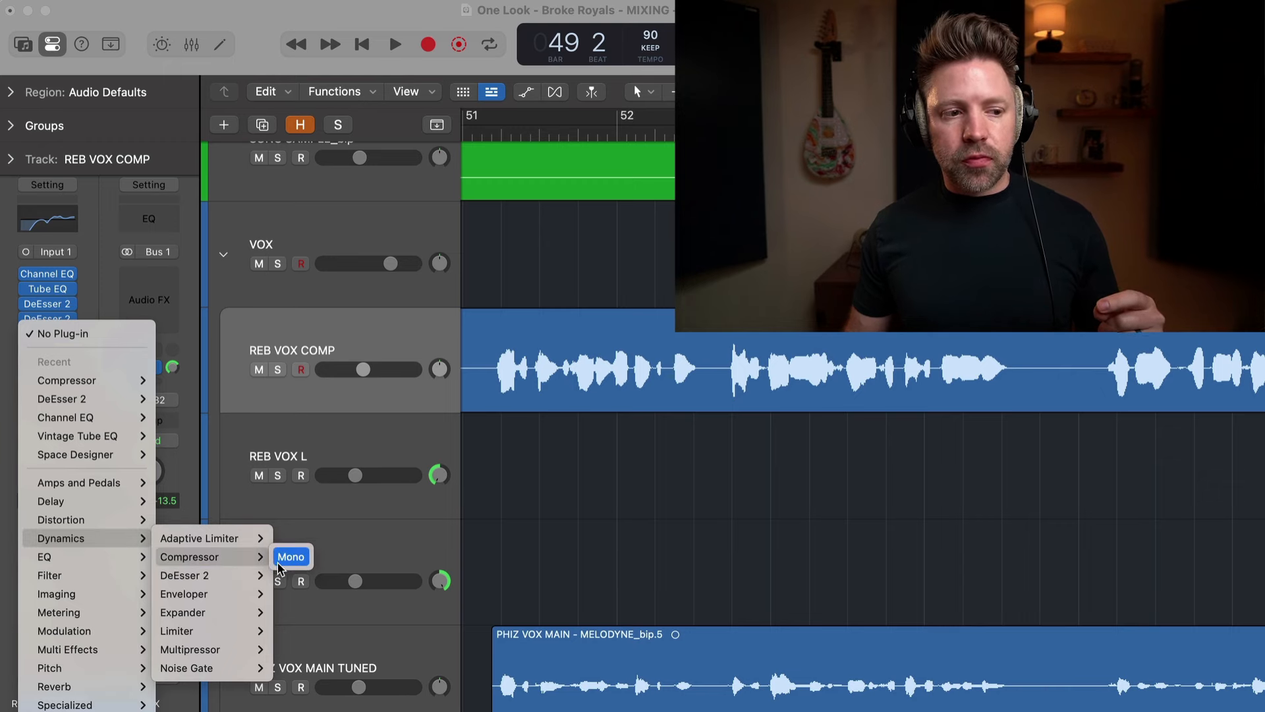
{"action": "left_click", "coordinate": [279, 562]}
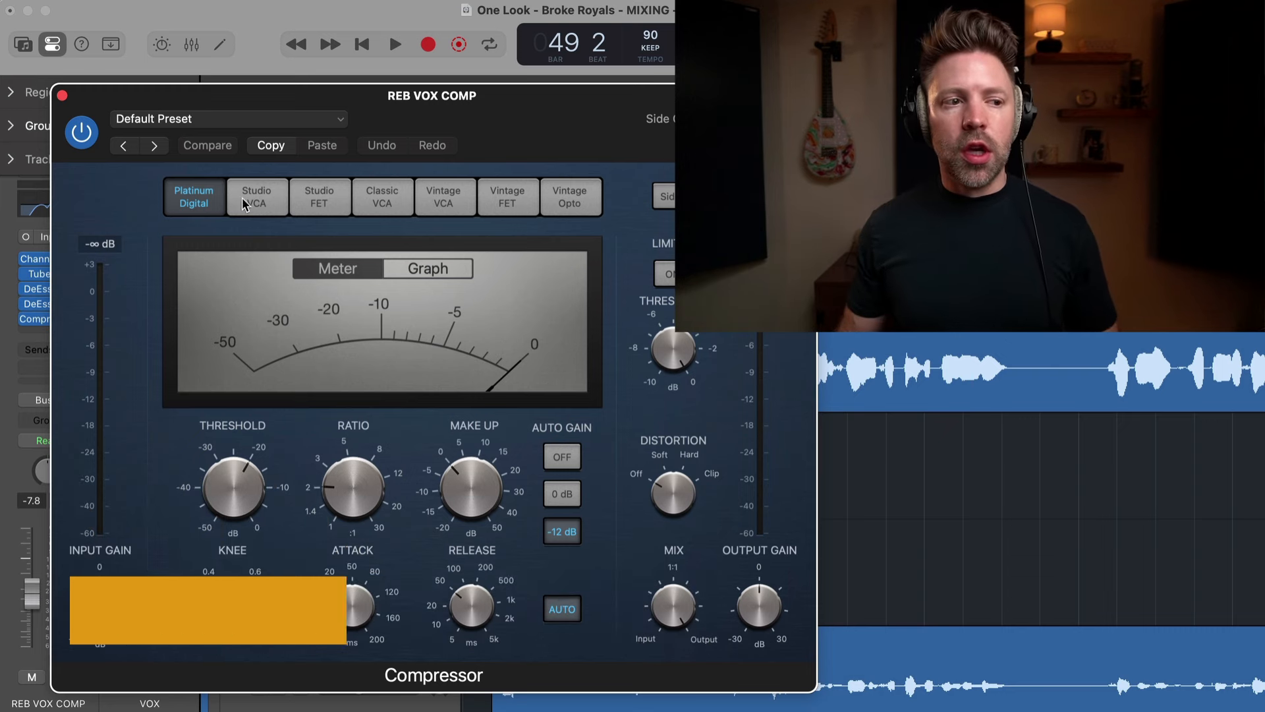
Compare the Compressor's Studio FET and Vintage FET circuit types, ending on Studio FET
{"action": "left_click", "coordinate": [318, 204]}
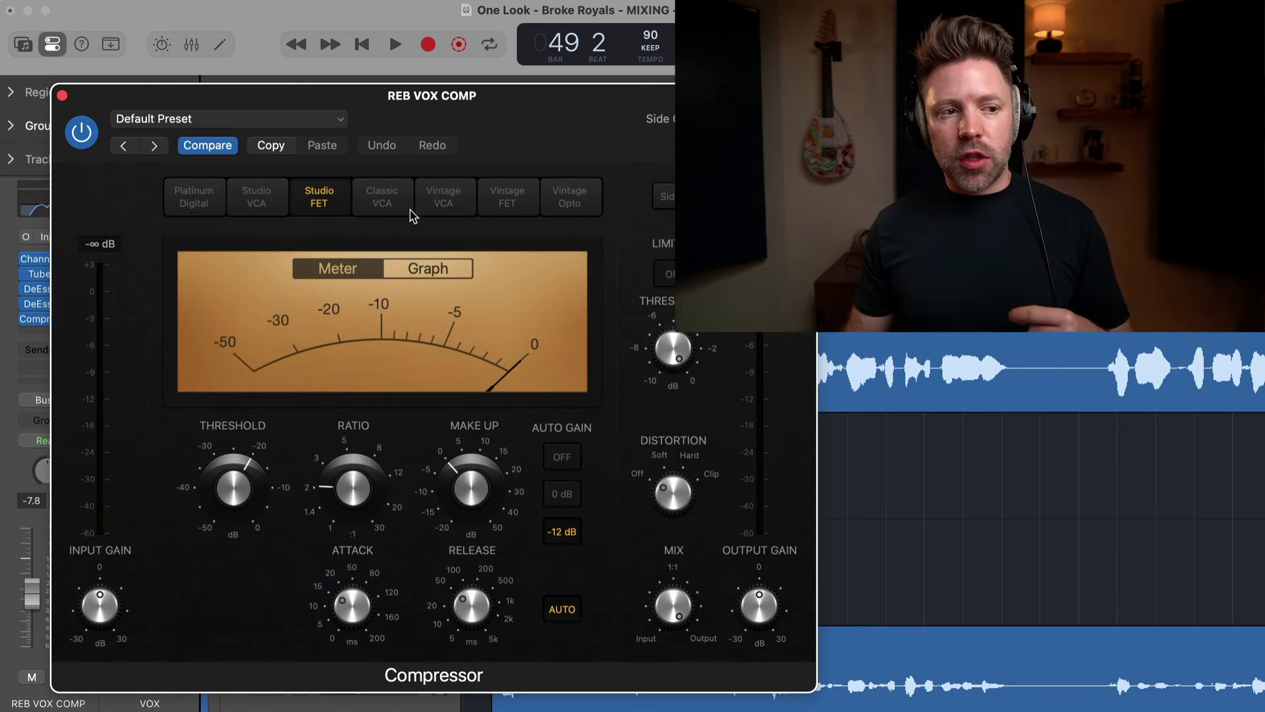
{"action": "left_click", "coordinate": [502, 203]}
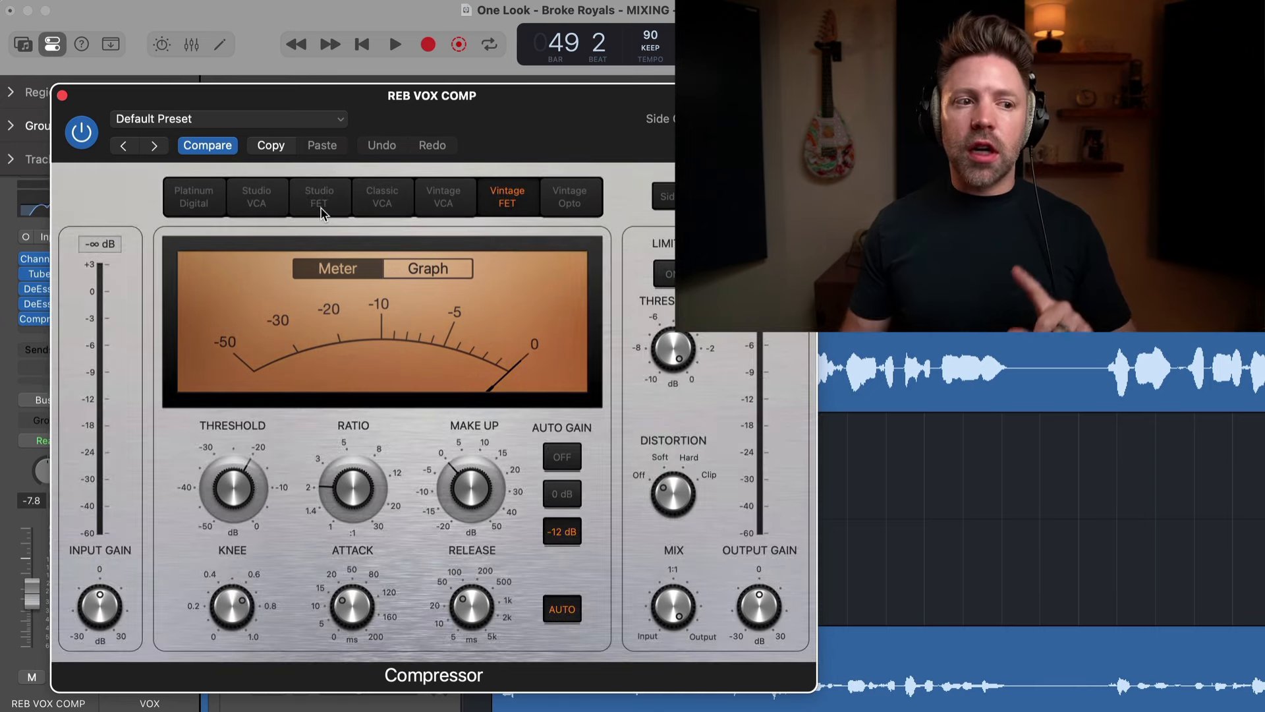
{"action": "left_click", "coordinate": [323, 210]}
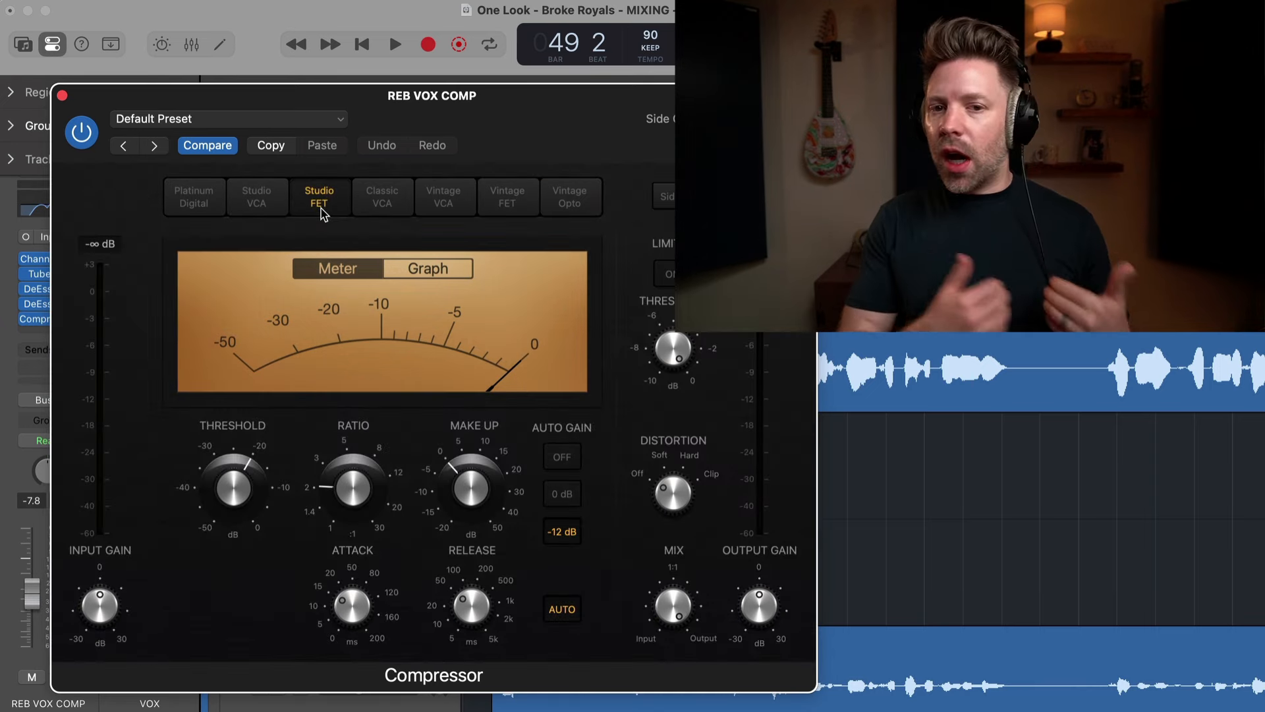
{"action": "left_click", "coordinate": [508, 192]}
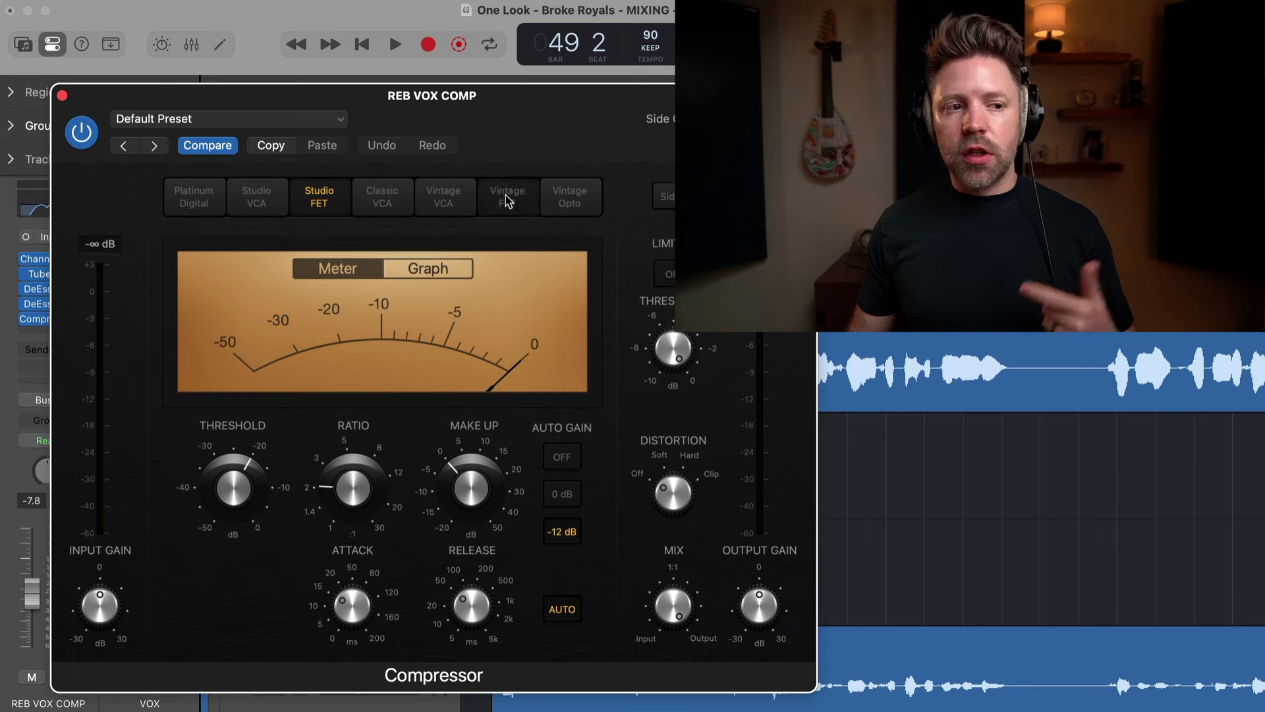
{"action": "left_click", "coordinate": [329, 204]}
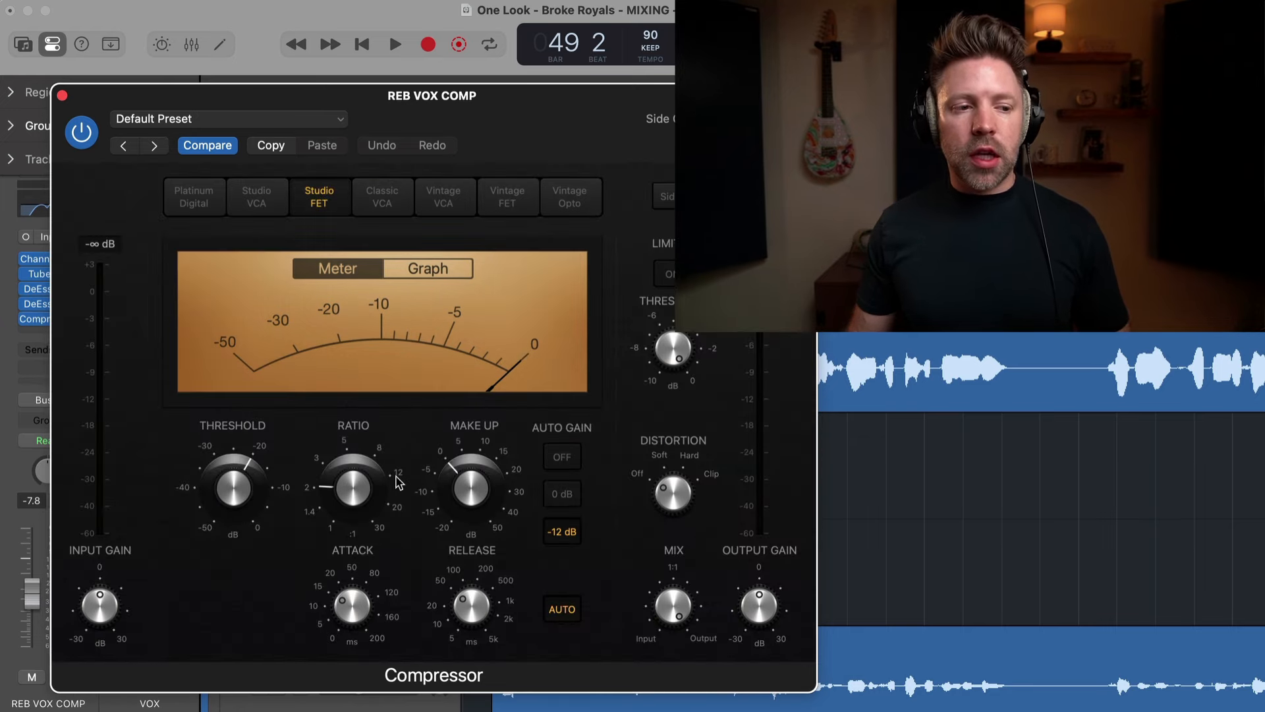
Turn off the Compressor's auto gain and auto release, and set its ratio to 4.1:1
{"action": "mouse_move", "coordinate": [396, 477]}
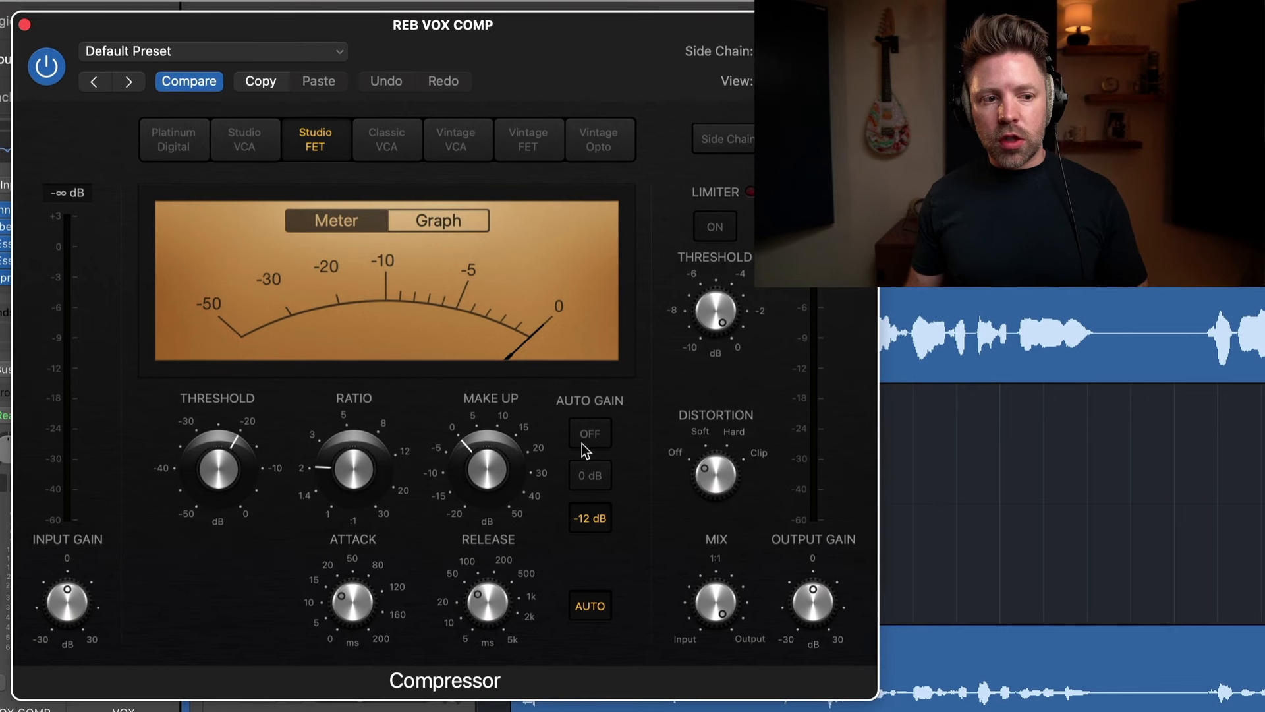
{"action": "left_click", "coordinate": [591, 434]}
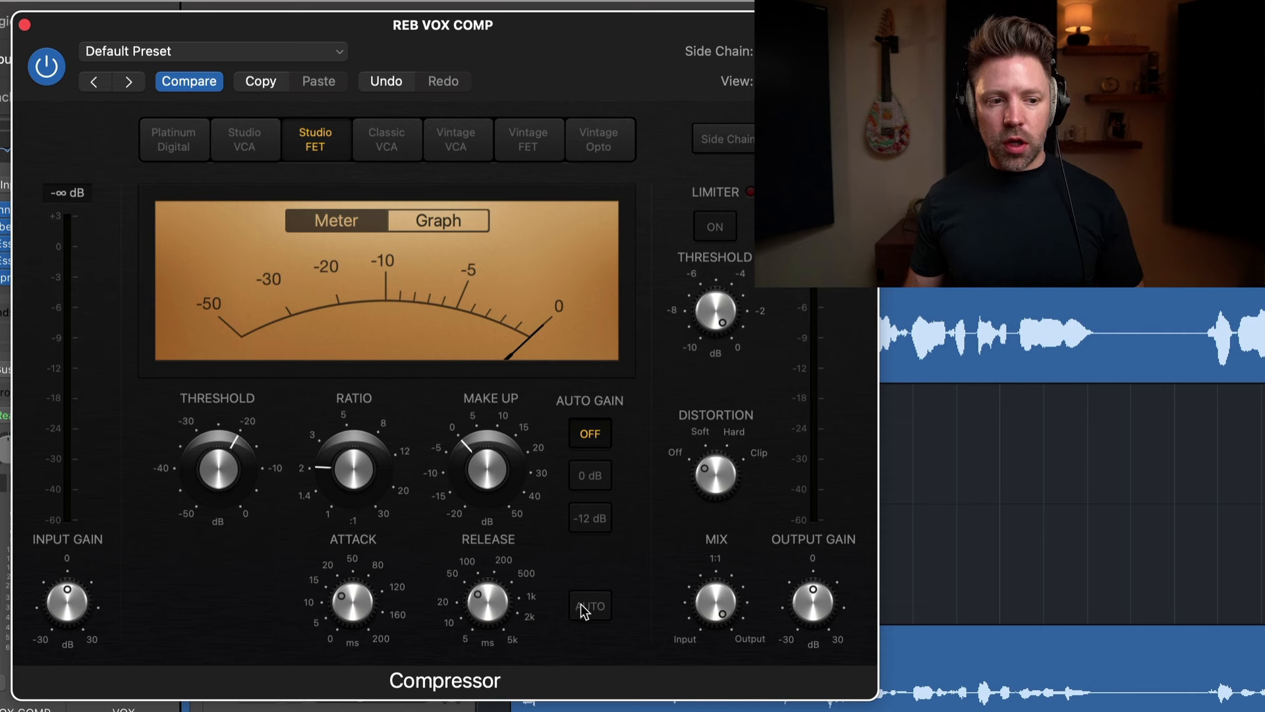
{"action": "left_click_drag", "start_coordinate": [355, 476], "coordinate": [362, 430]}
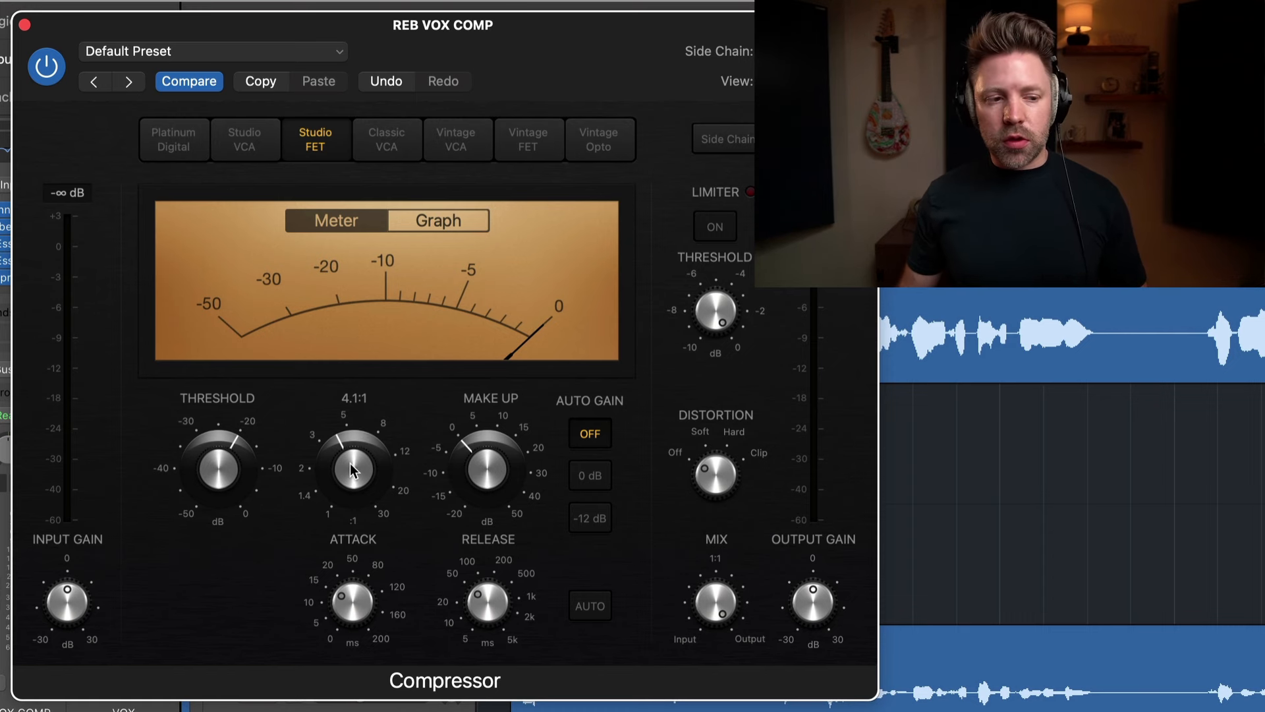
Set the Compressor's attack to 1.0 ms, trying 0 ms on the way
{"action": "mouse_move", "coordinate": [373, 579]}
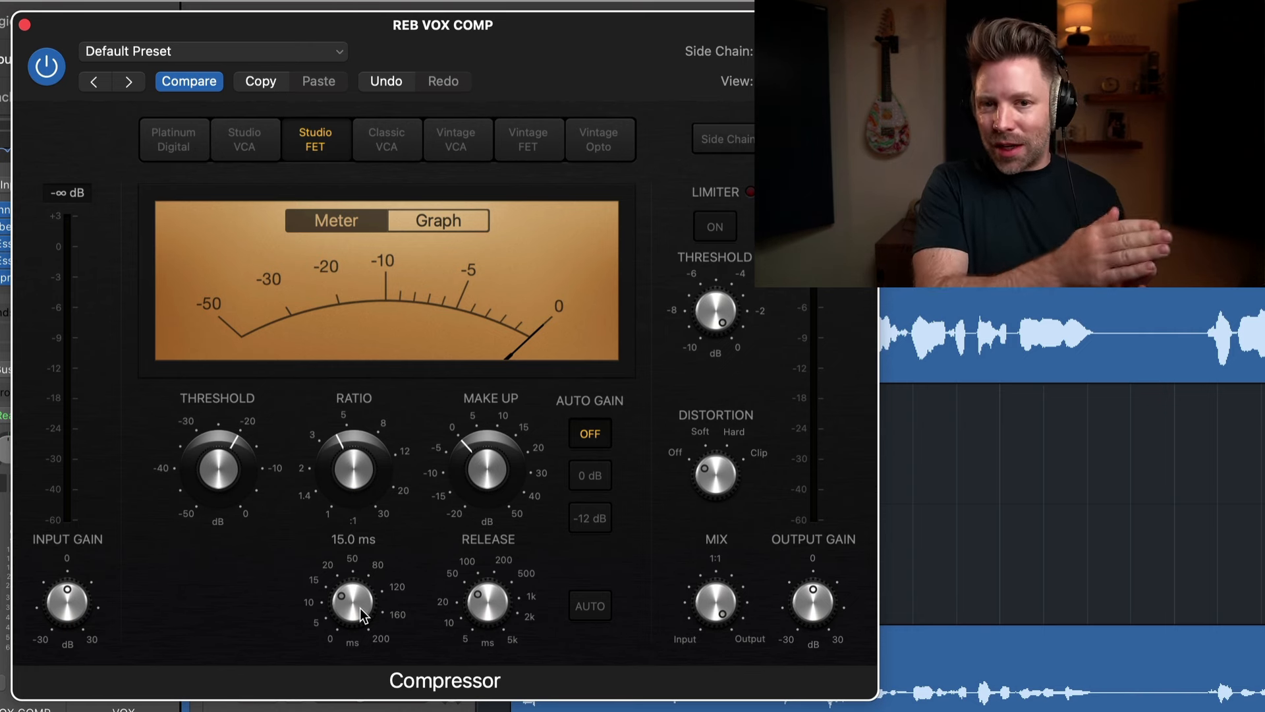
{"action": "left_click_drag", "start_coordinate": [363, 615], "coordinate": [354, 691]}
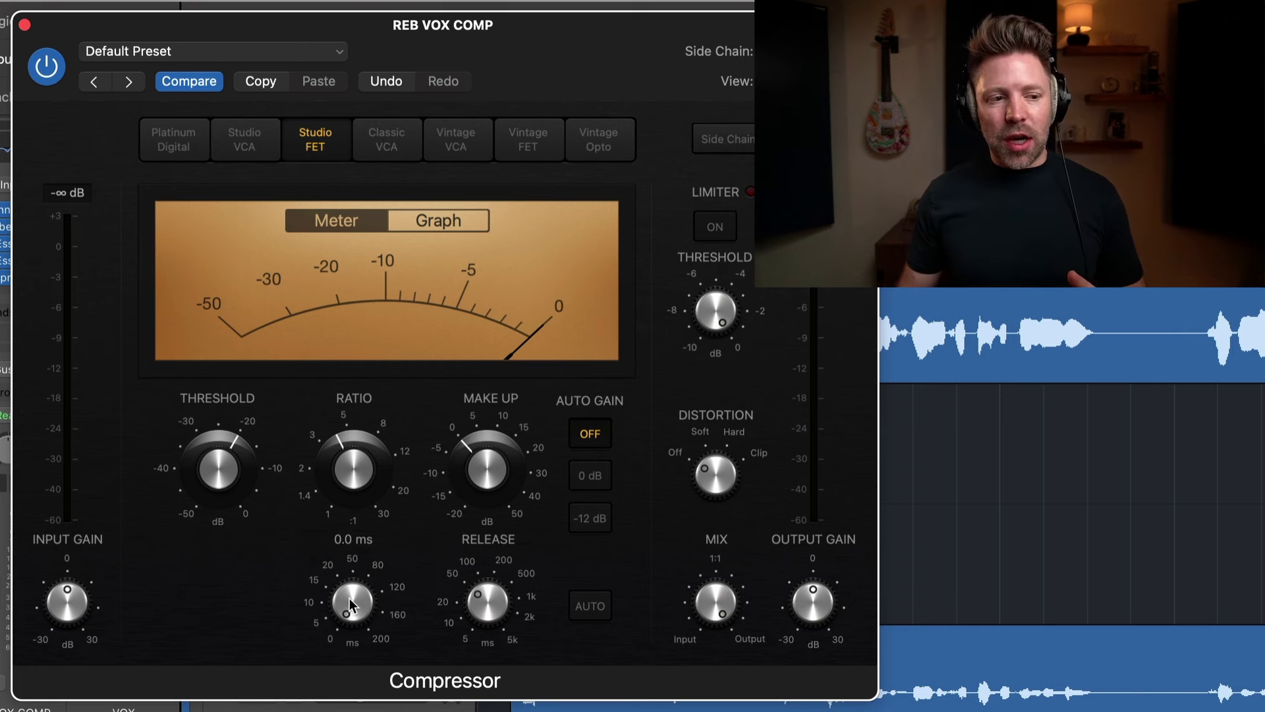
{"action": "left_click_drag", "start_coordinate": [349, 598], "coordinate": [350, 594]}
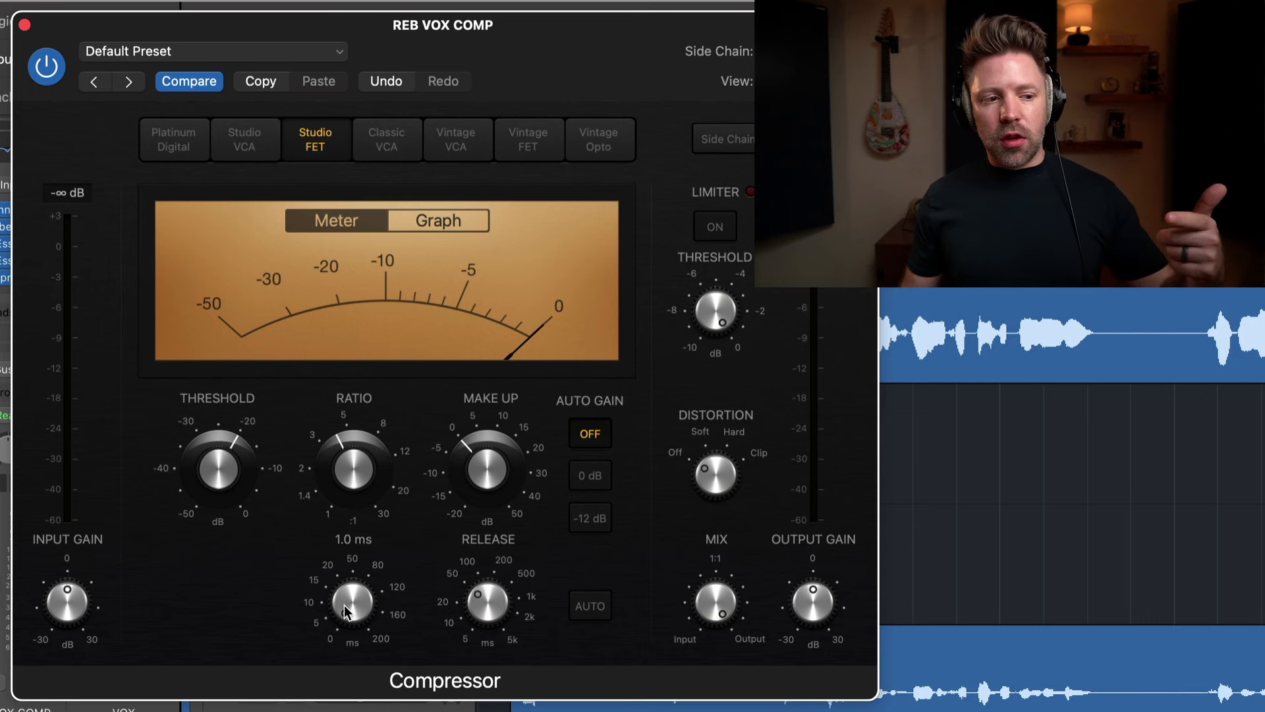
Set the Compressor's distortion to Soft
{"action": "mouse_move", "coordinate": [484, 613]}
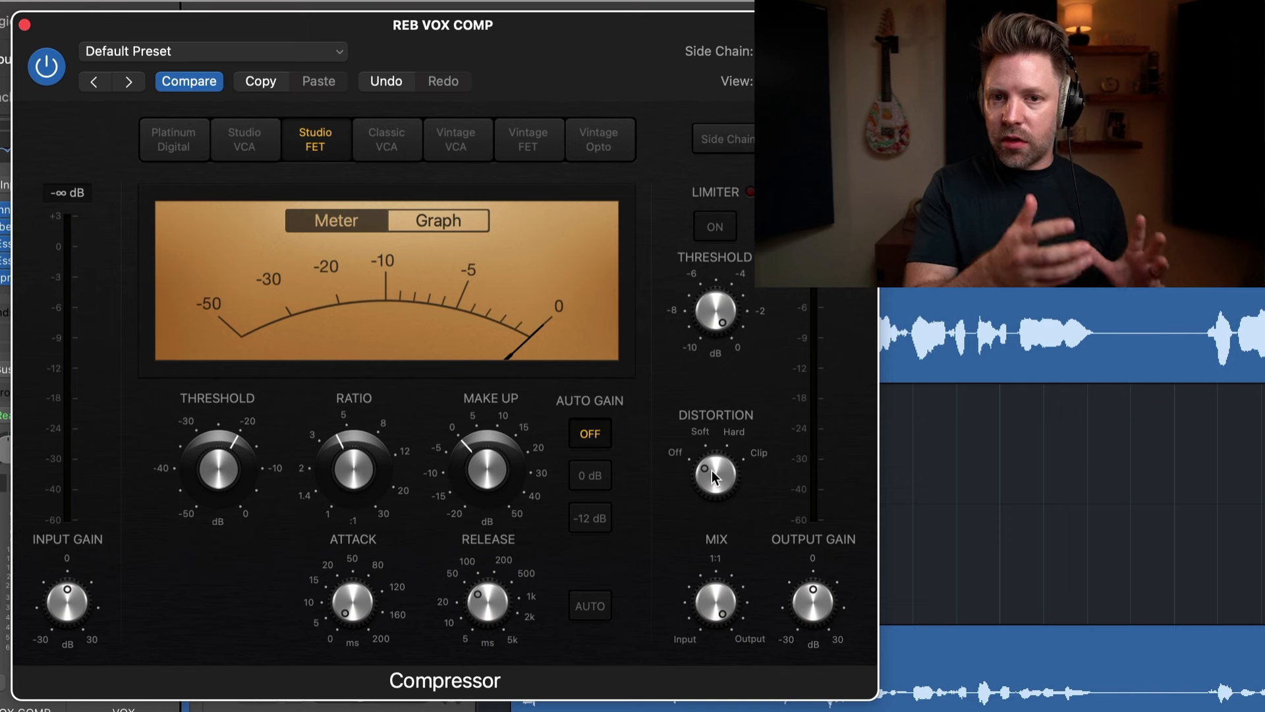
{"action": "left_click_drag", "start_coordinate": [713, 476], "coordinate": [715, 461]}
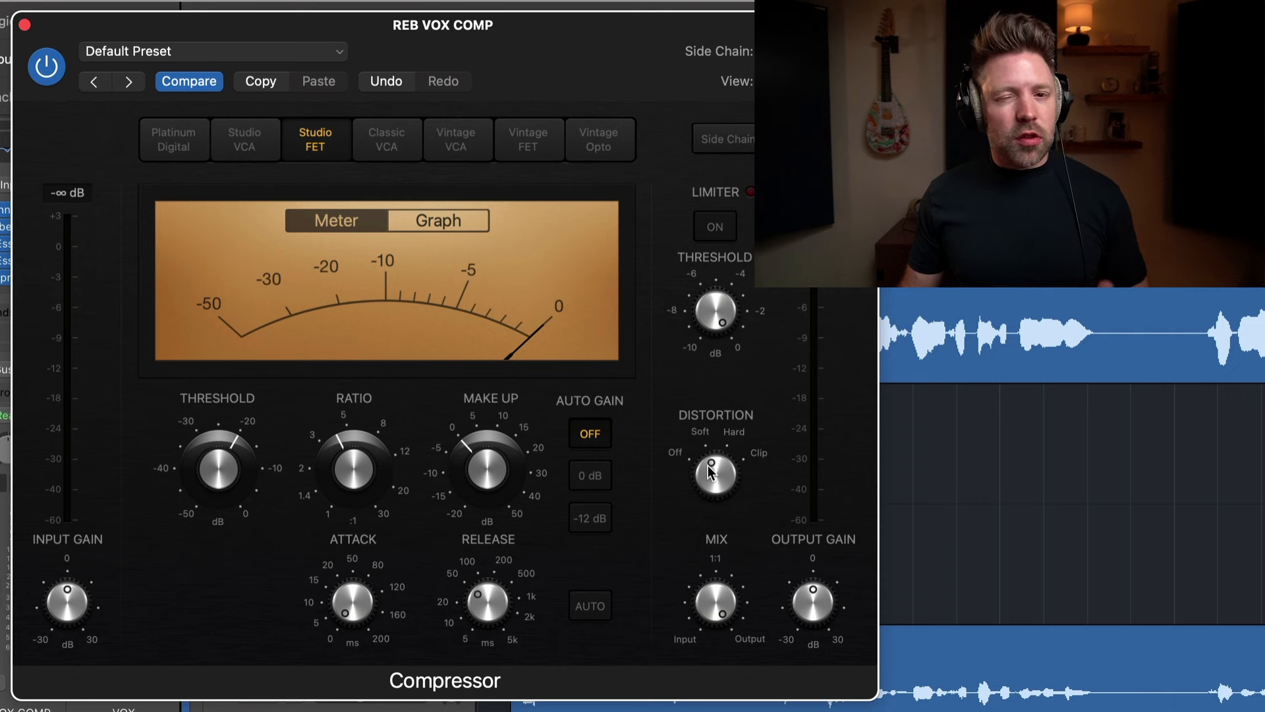
{"action": "left_click_drag", "start_coordinate": [709, 471], "coordinate": [696, 505]}
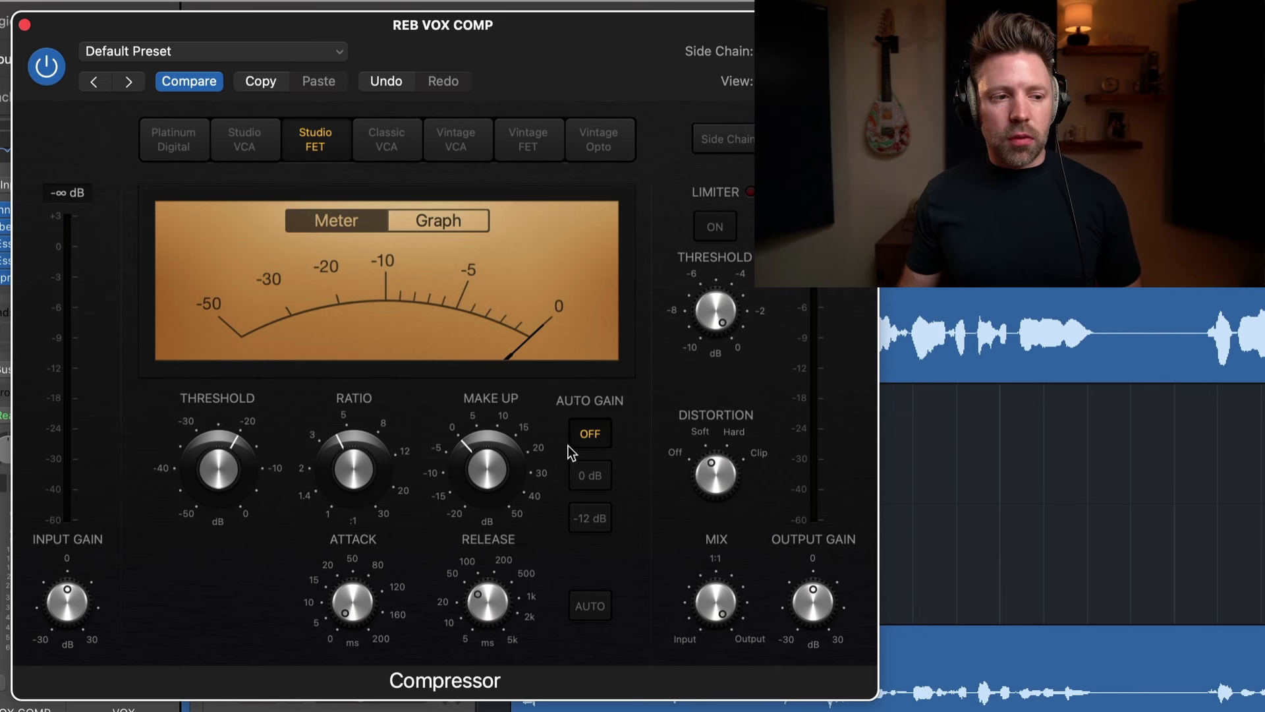
Raise the Compressor's threshold to just above -10 dB and play the vocal around bar 54
{"action": "mouse_move", "coordinate": [531, 442]}
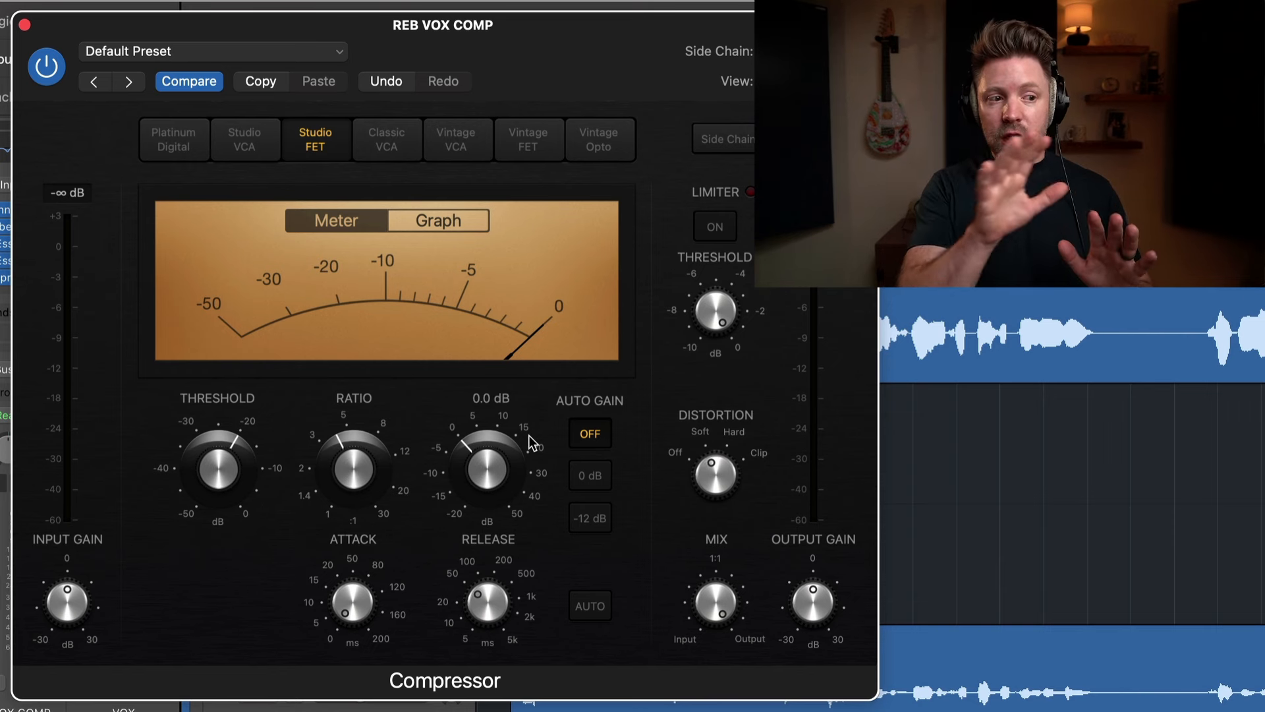
{"action": "mouse_move", "coordinate": [254, 481]}
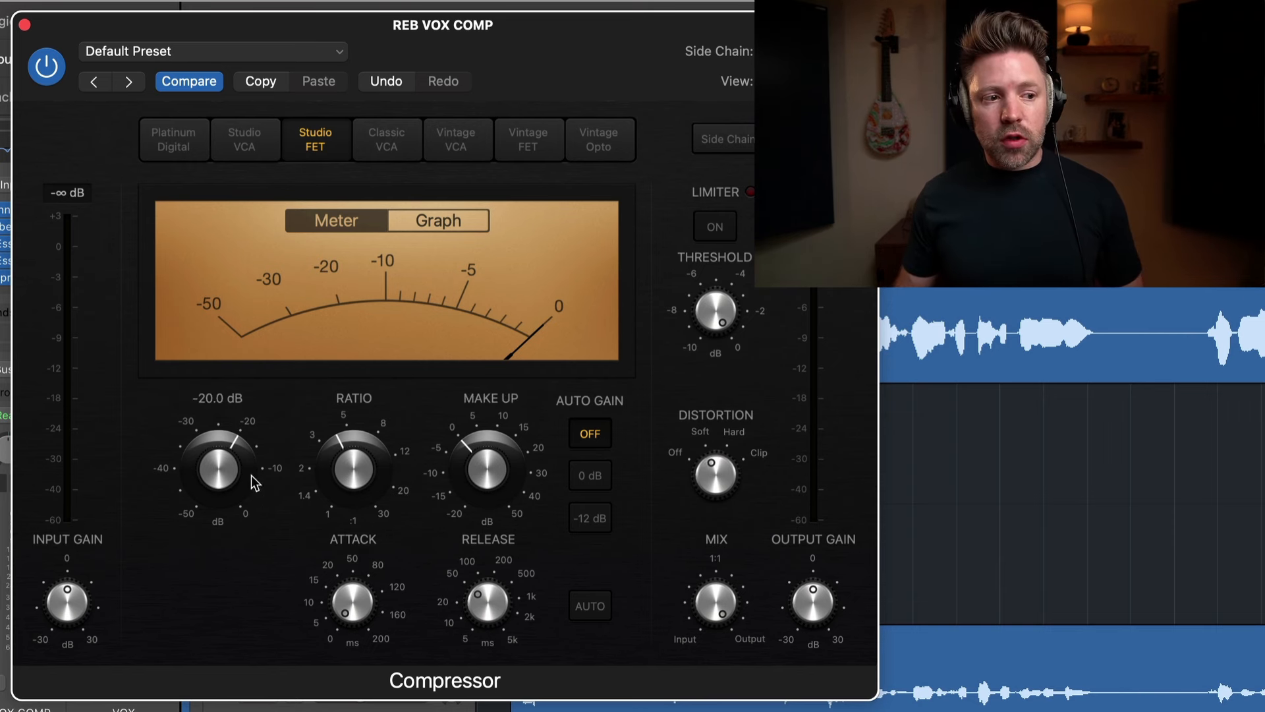
{"action": "left_click_drag", "start_coordinate": [219, 466], "coordinate": [208, 493]}
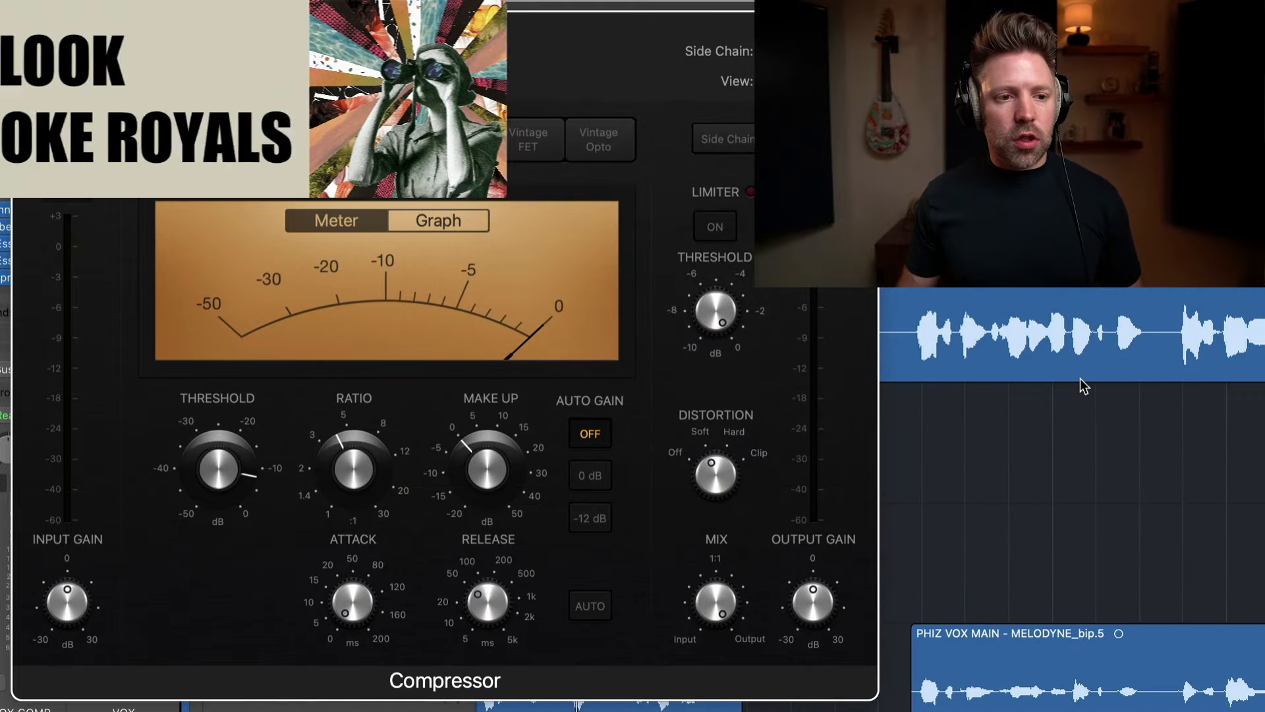
{"action": "mouse_move", "coordinate": [240, 462]}
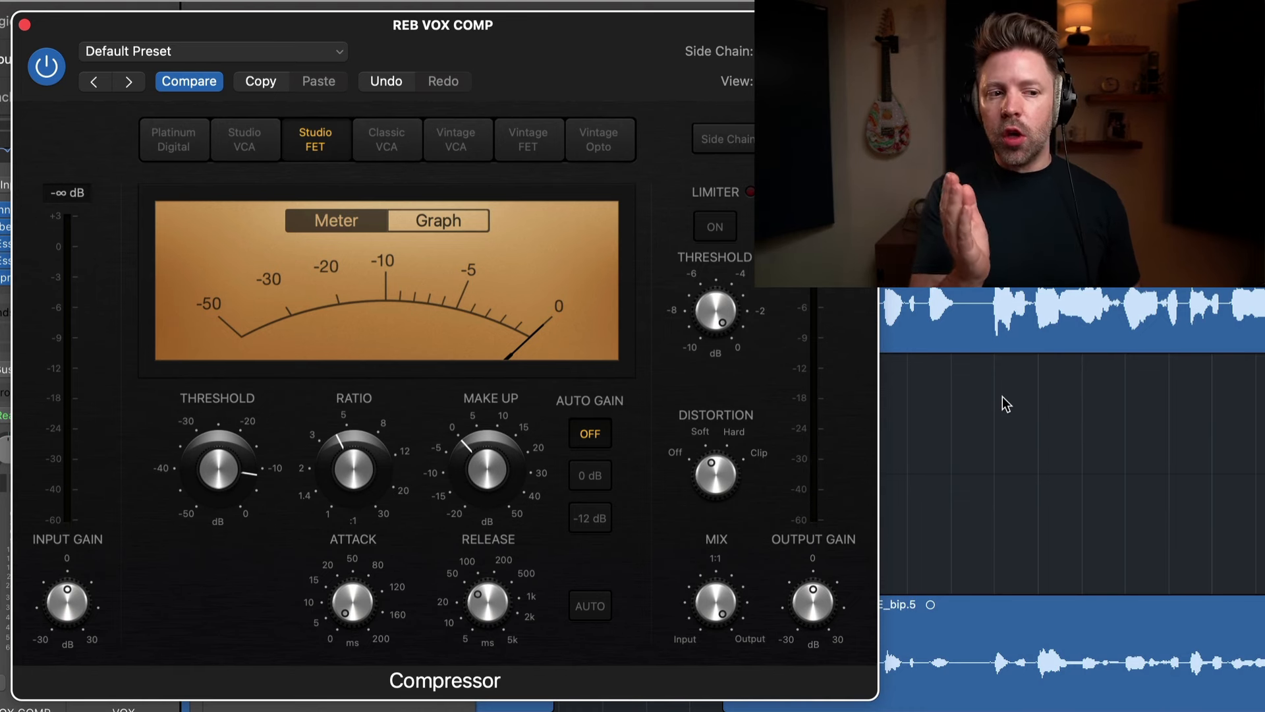
{"action": "key", "text": "space"}
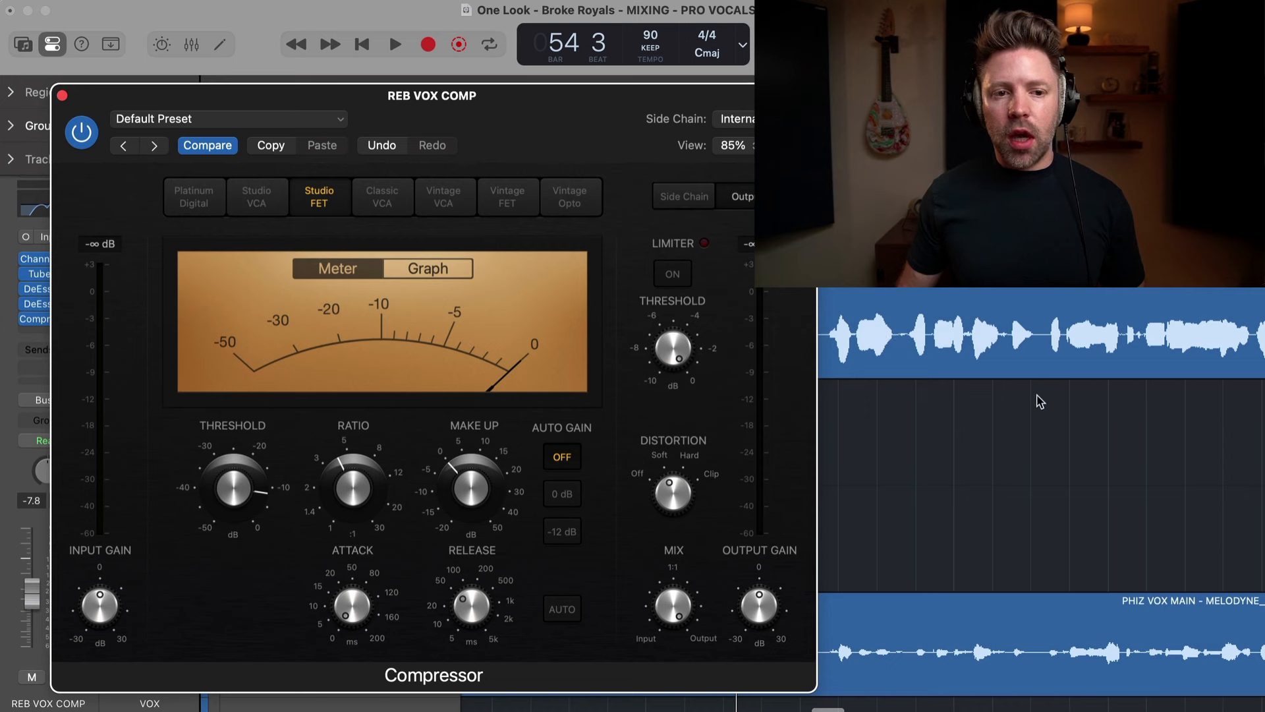
{"action": "key", "text": "space"}
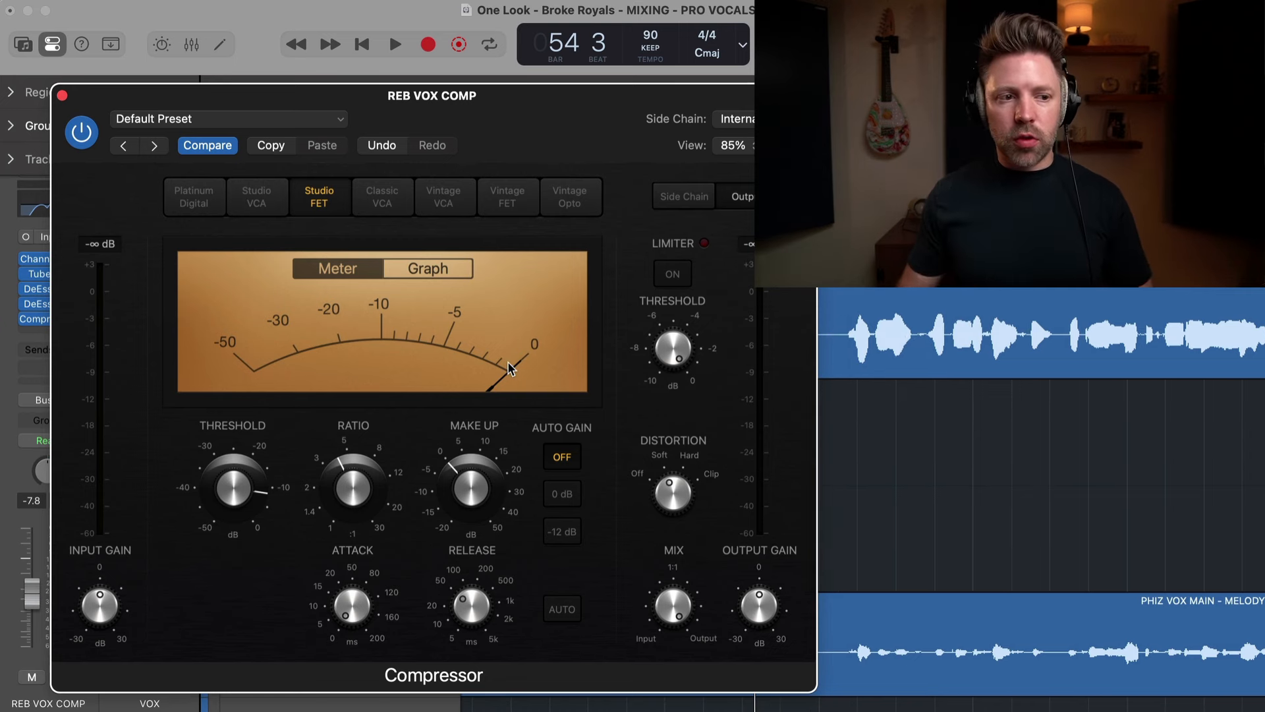
Play the vocal from around bar 54 and lower the Compressor's threshold to slightly below -10 dB
{"action": "key", "text": "space"}
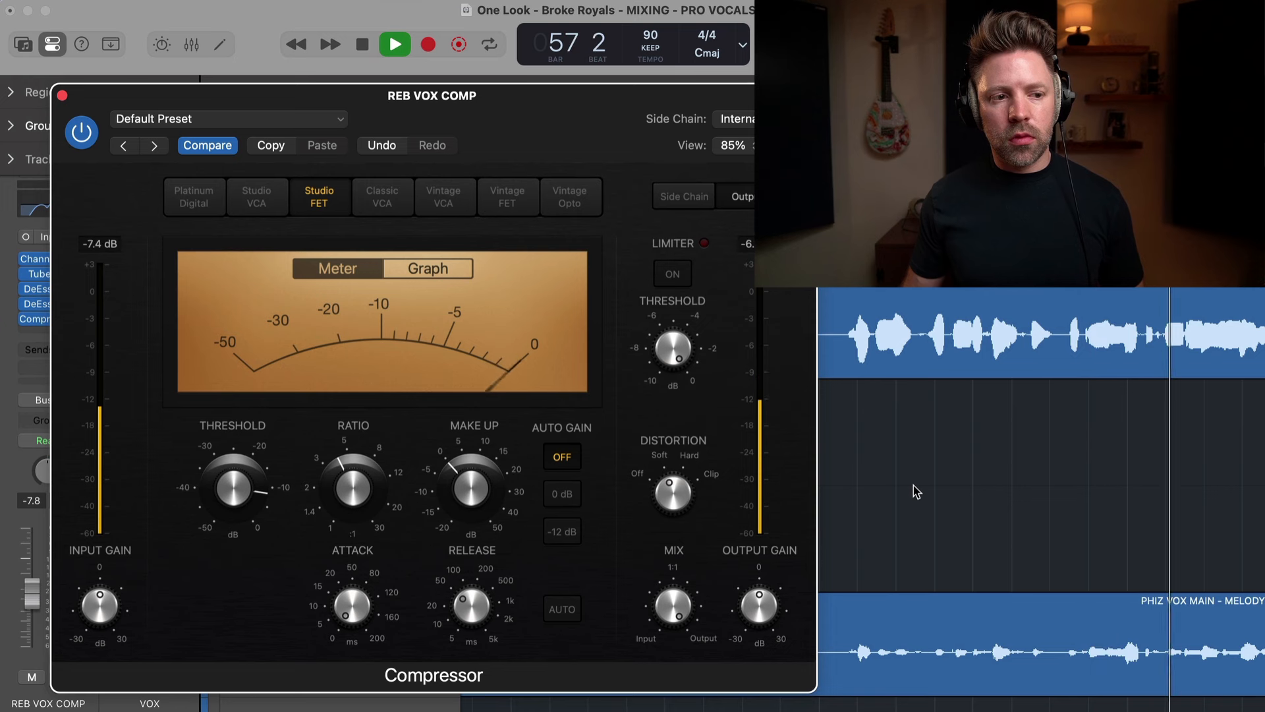
{"action": "mouse_move", "coordinate": [233, 508]}
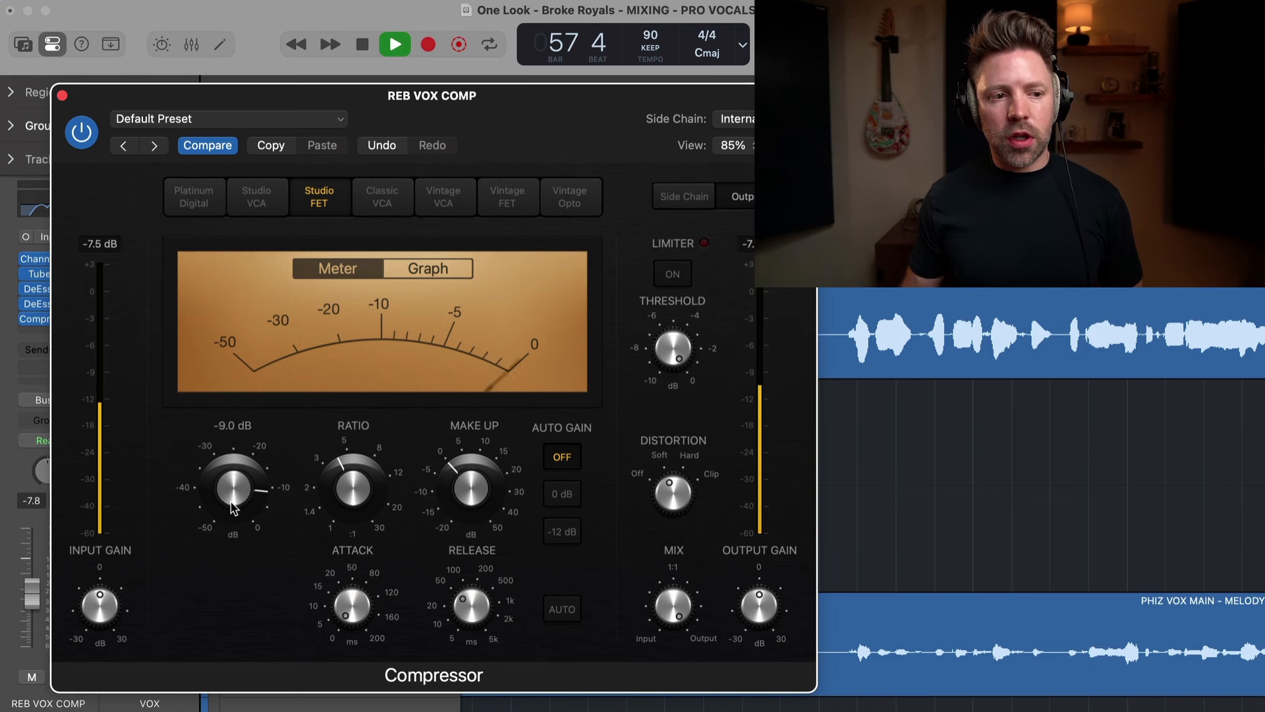
{"action": "left_click_drag", "start_coordinate": [232, 515], "coordinate": [232, 517]}
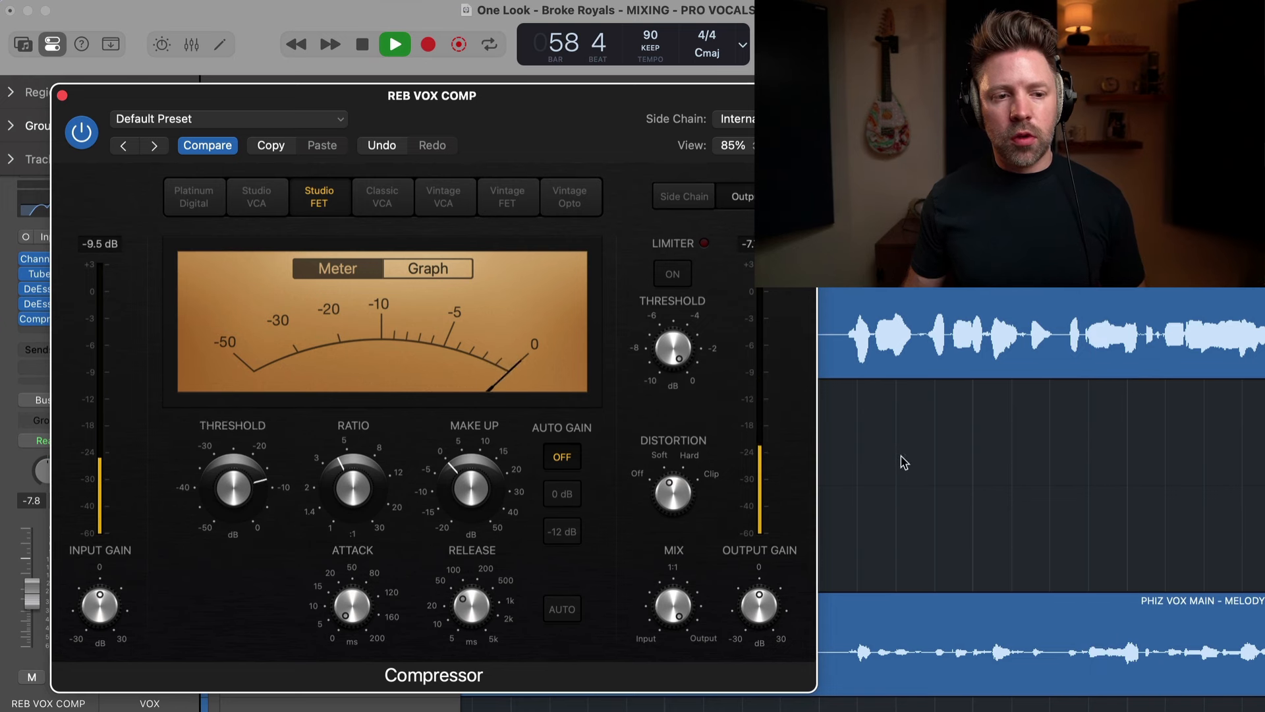
{"action": "scroll", "coordinate": [902, 460], "scroll_direction": "left", "scroll_amount": 3}
{"action": "key", "text": "space"}
Audition heavy compression from bar 55 with the threshold at -28.0 dB and the make-up gain at 9.5 dB
{"action": "left_click", "coordinate": [928, 135]}
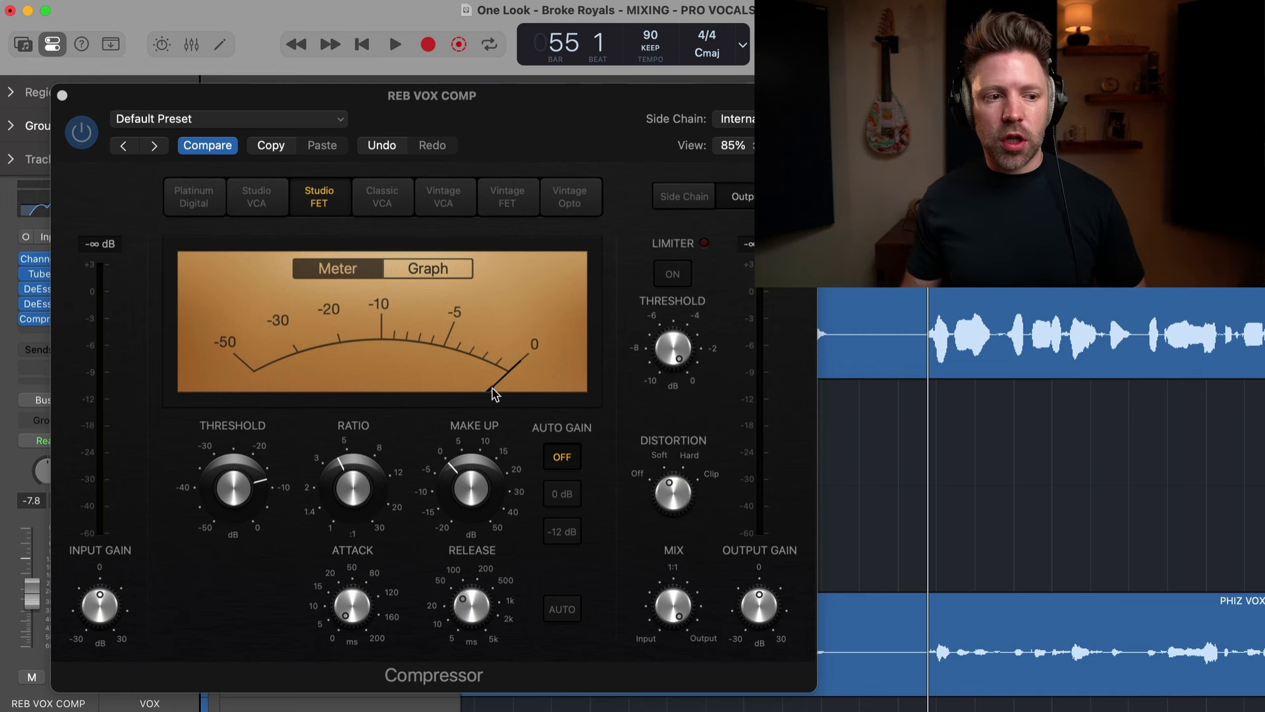
{"action": "left_click_drag", "start_coordinate": [234, 537], "coordinate": [235, 553]}
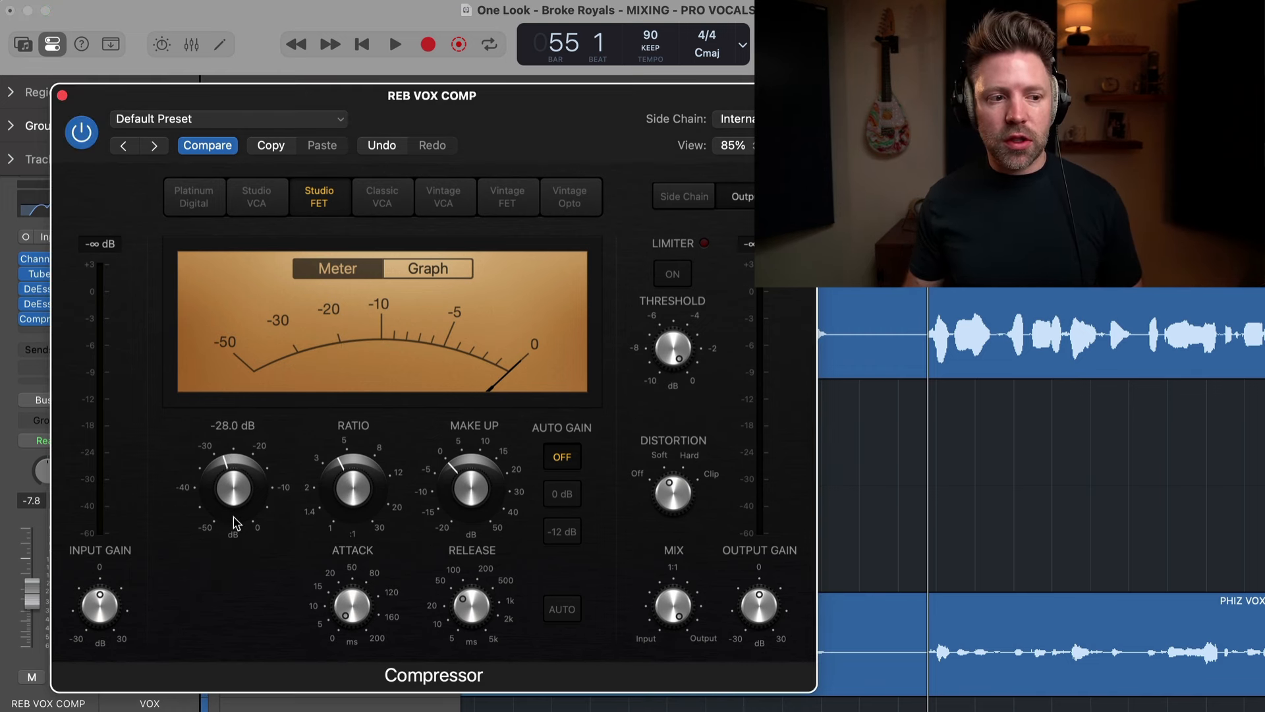
{"action": "left_click", "coordinate": [881, 423]}
{"action": "key", "text": "space"}
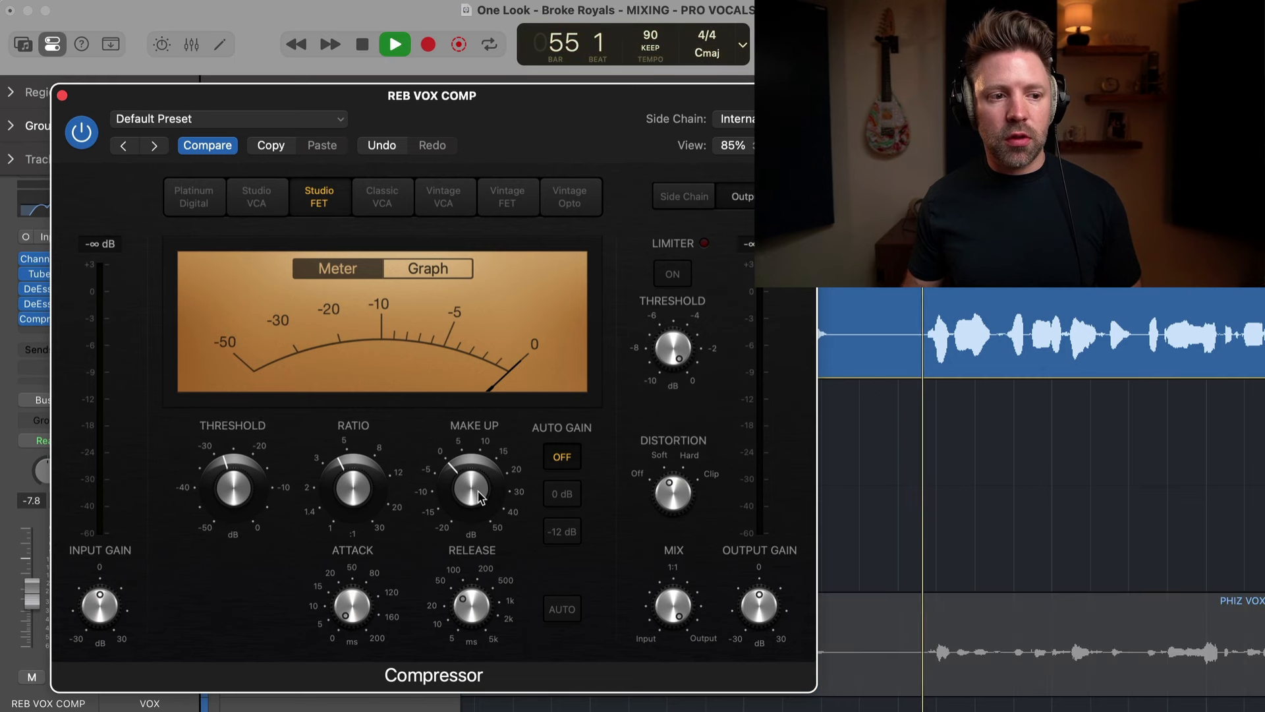
{"action": "left_click_drag", "start_coordinate": [476, 493], "coordinate": [490, 450]}
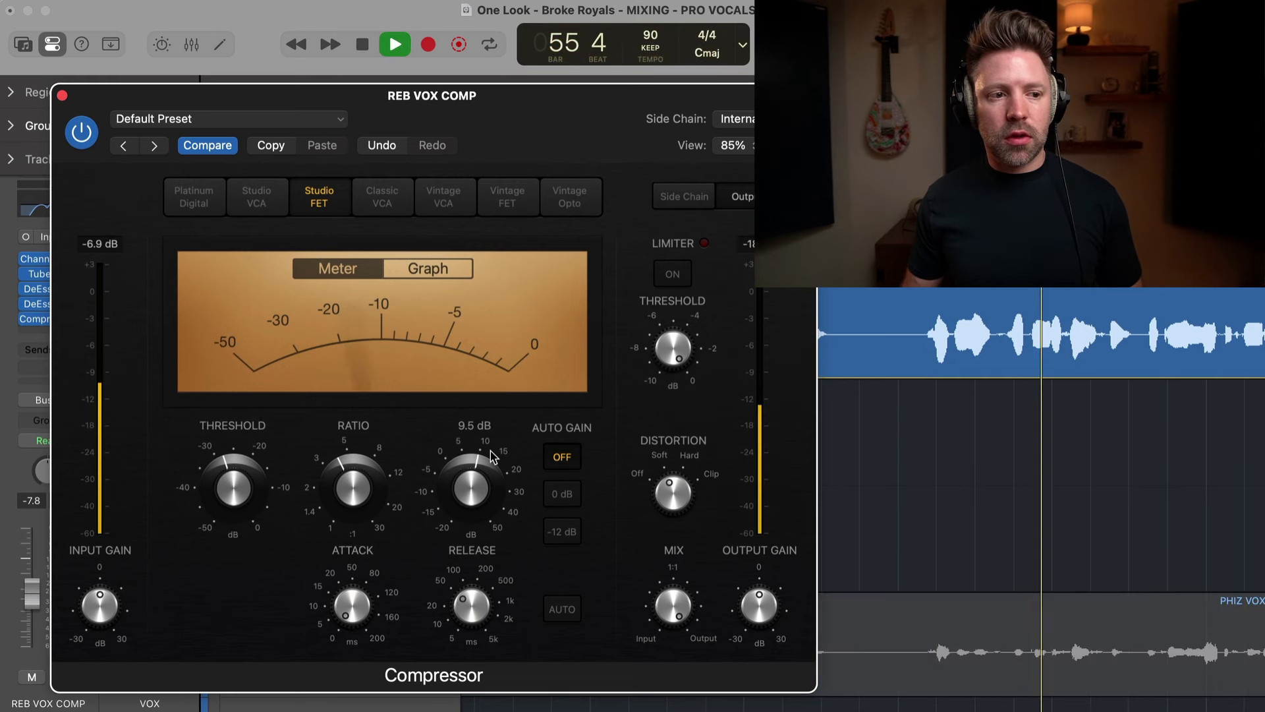
{"action": "key", "text": "space"}
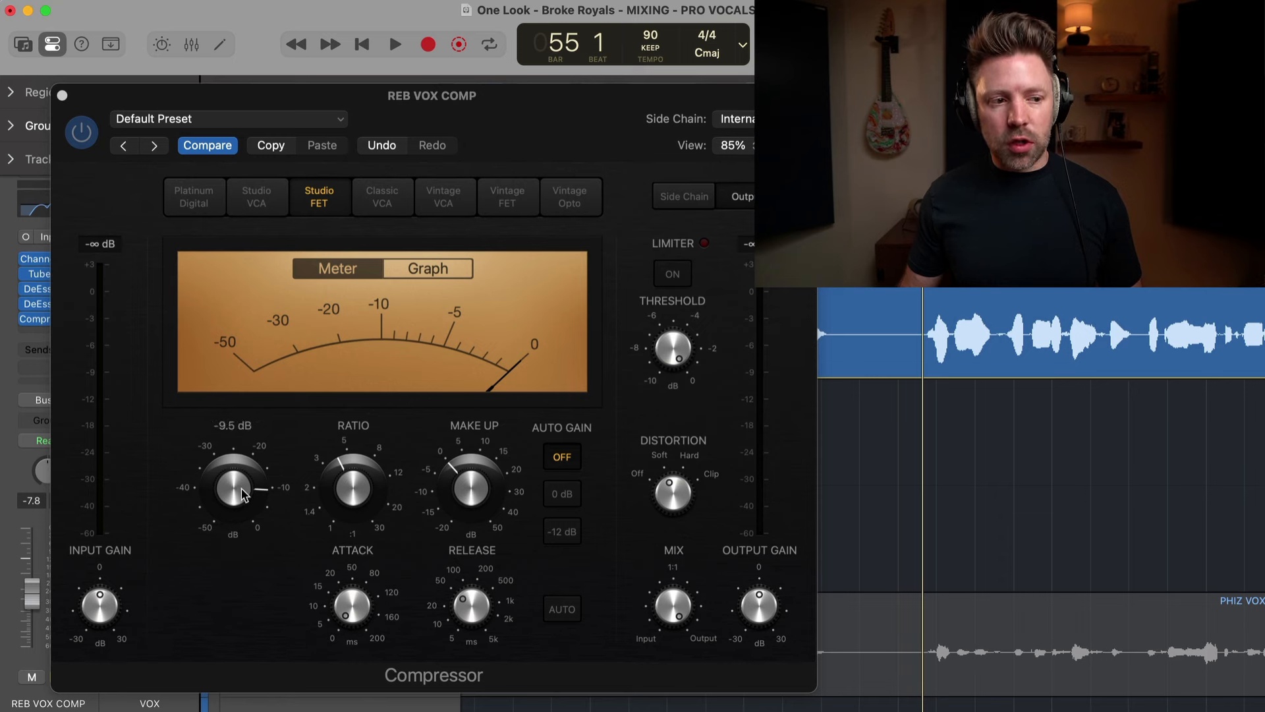
Play the vocal from bar 55 and set the Compressor's threshold to slightly below -10 dB, trying -7.5 dB on the way
{"action": "left_click", "coordinate": [242, 494]}
{"action": "key", "text": "space"}
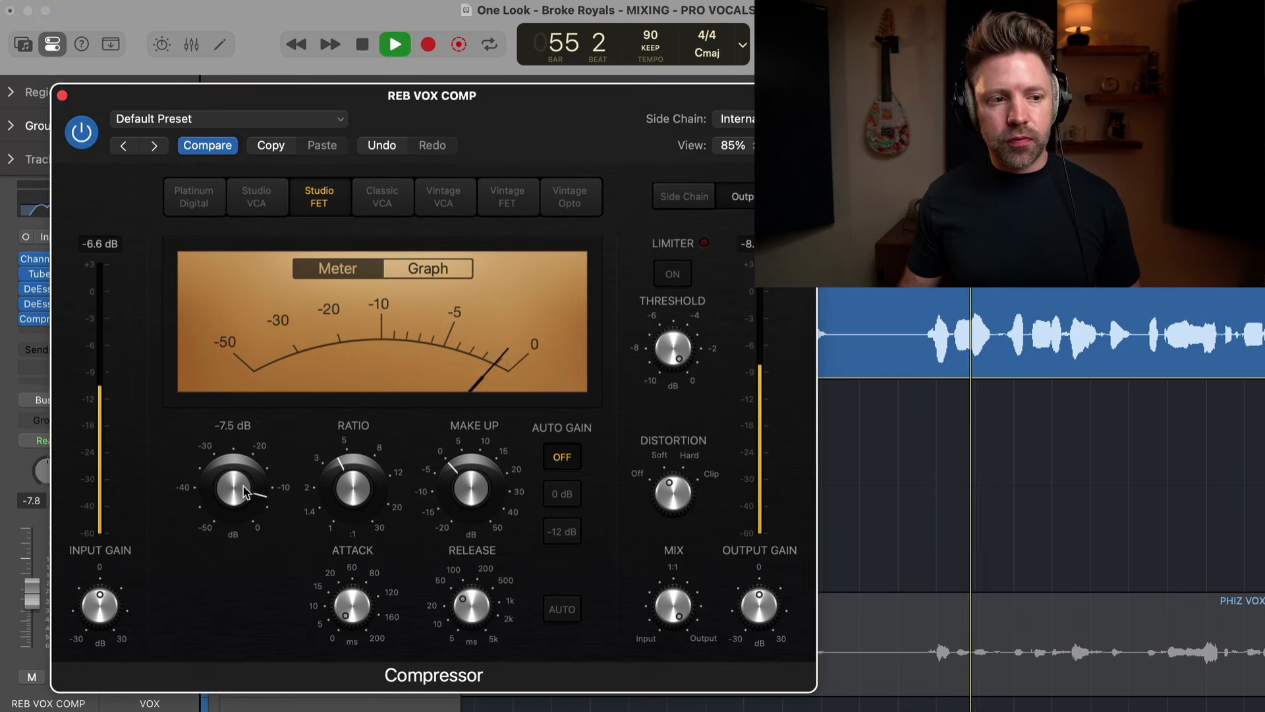
{"action": "left_click_drag", "start_coordinate": [242, 495], "coordinate": [242, 511]}
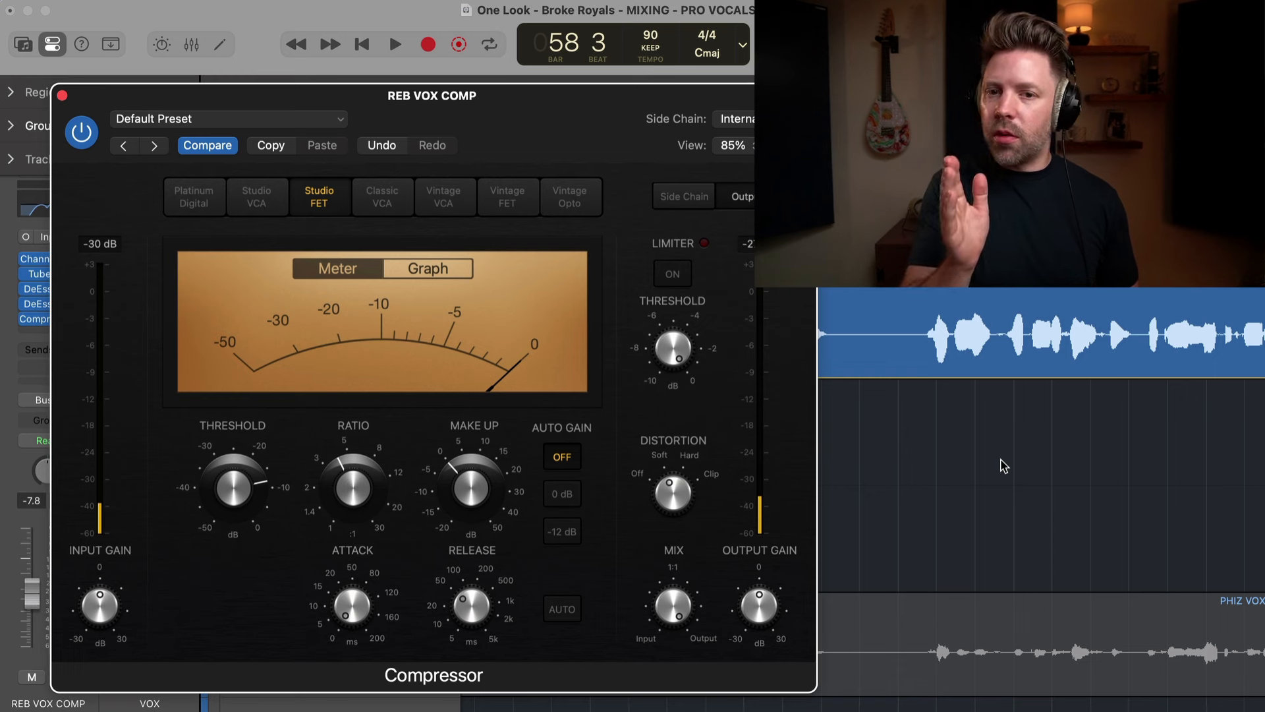
Play the vocal from bar 55 again and raise the Compressor's make-up gain to just under 5 dB
{"action": "scroll", "coordinate": [1002, 465], "scroll_direction": "right", "scroll_amount": 2}
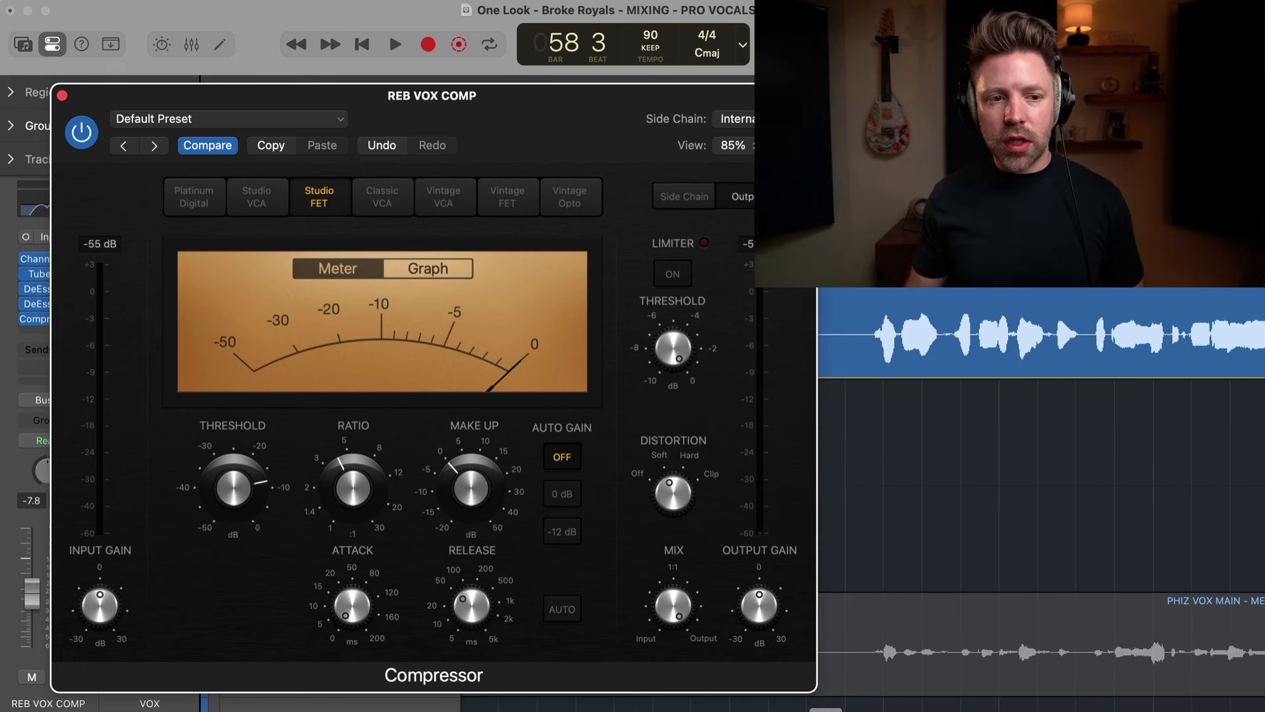
{"action": "left_click", "coordinate": [913, 345]}
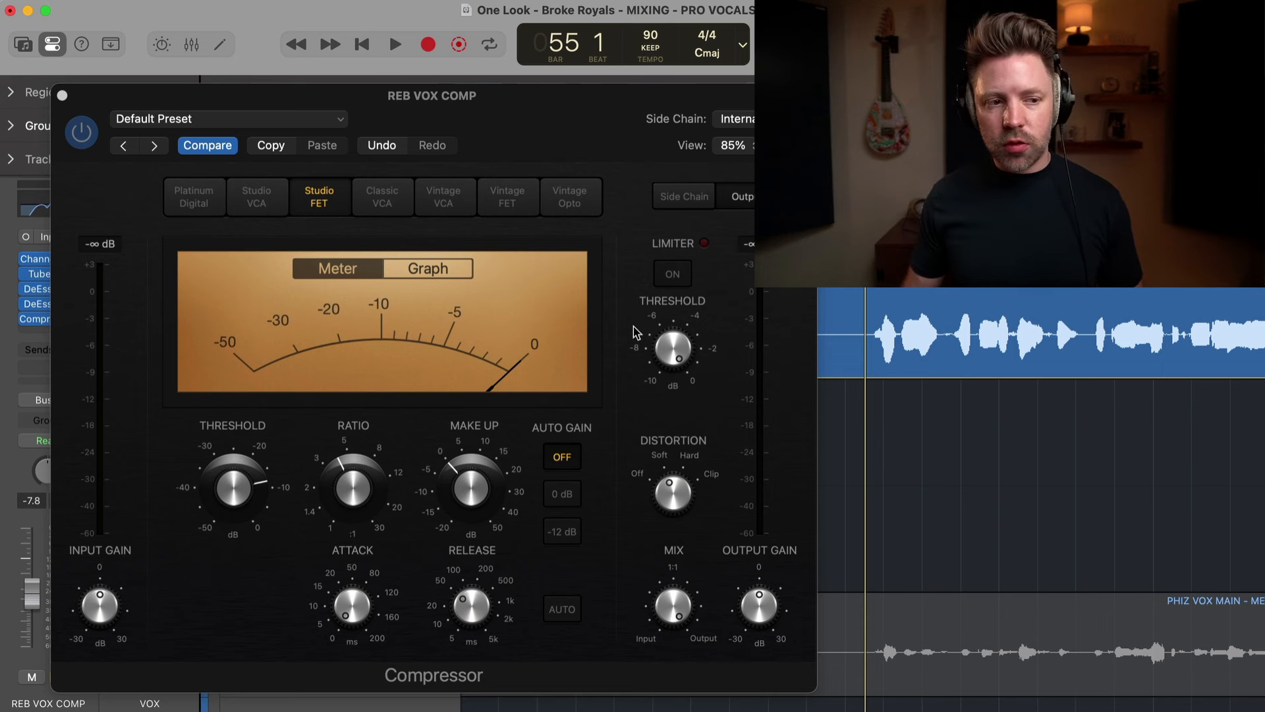
{"action": "key", "text": "space"}
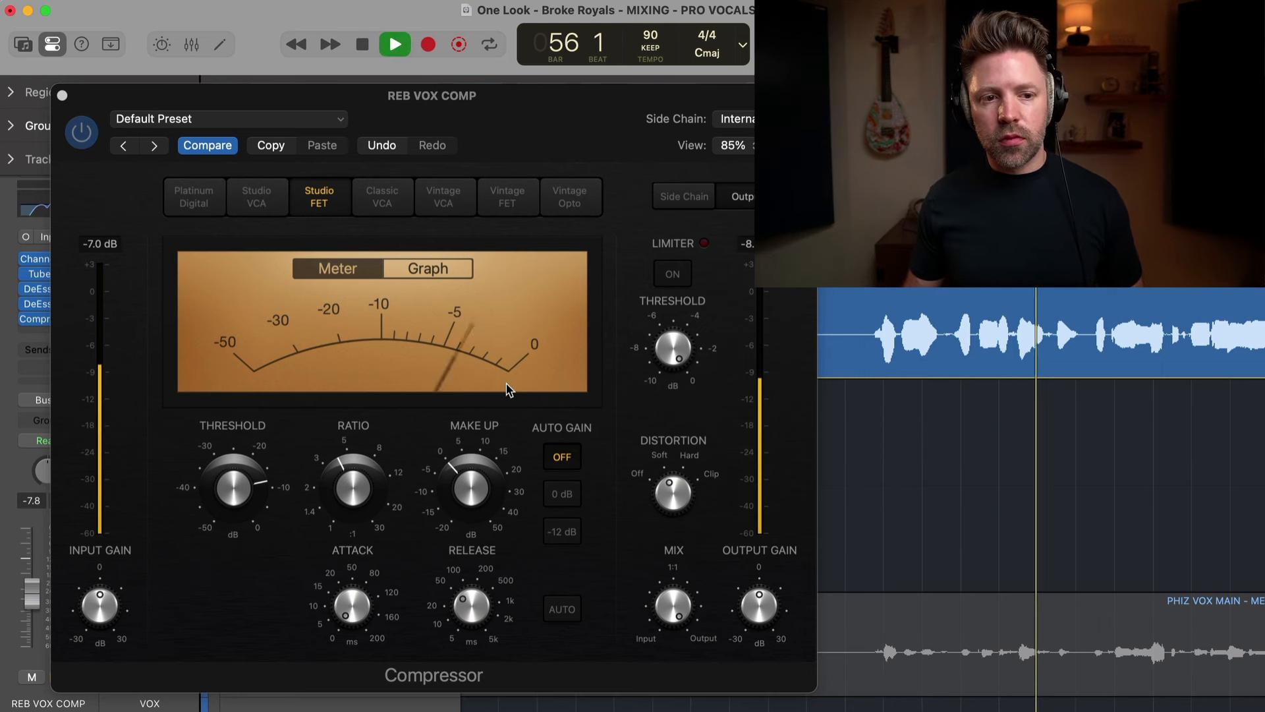
{"action": "left_click", "coordinate": [483, 469]}
{"action": "left_click_drag", "start_coordinate": [483, 469], "coordinate": [483, 463]}
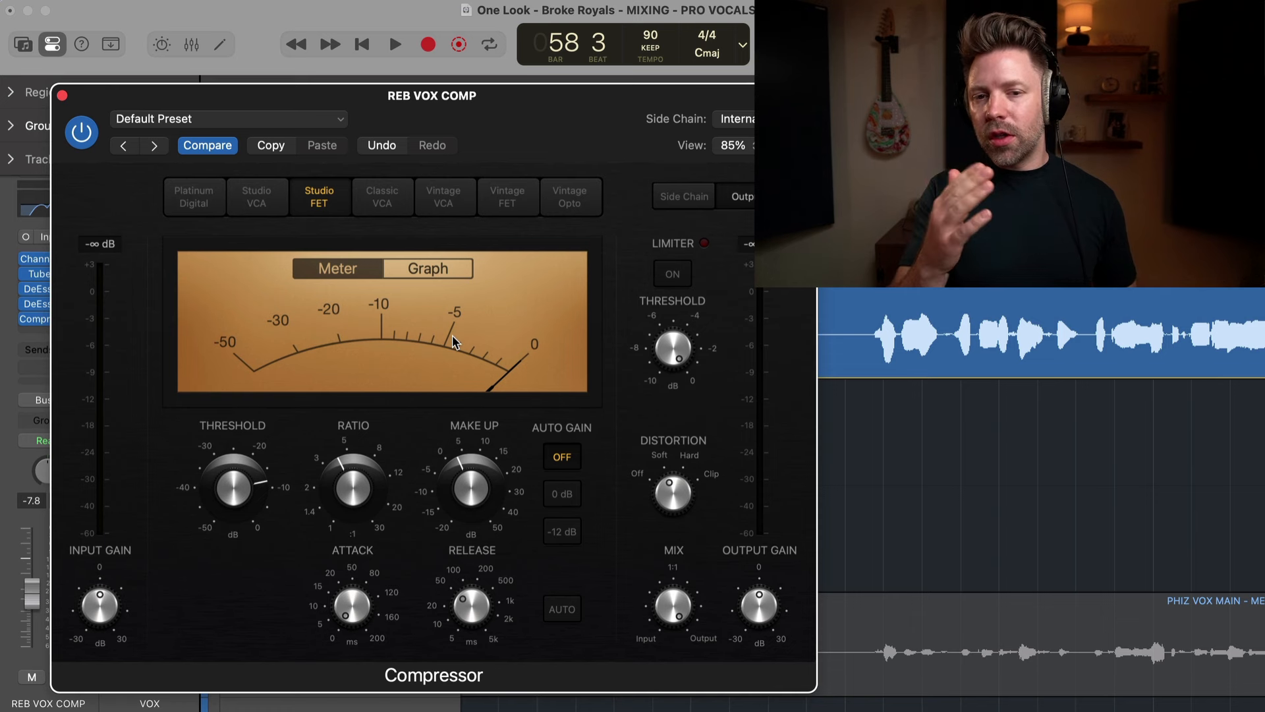
Compare the soloed vocal from bar 55 with the Compressor bypassed and switched back on
{"action": "mouse_move", "coordinate": [462, 487]}
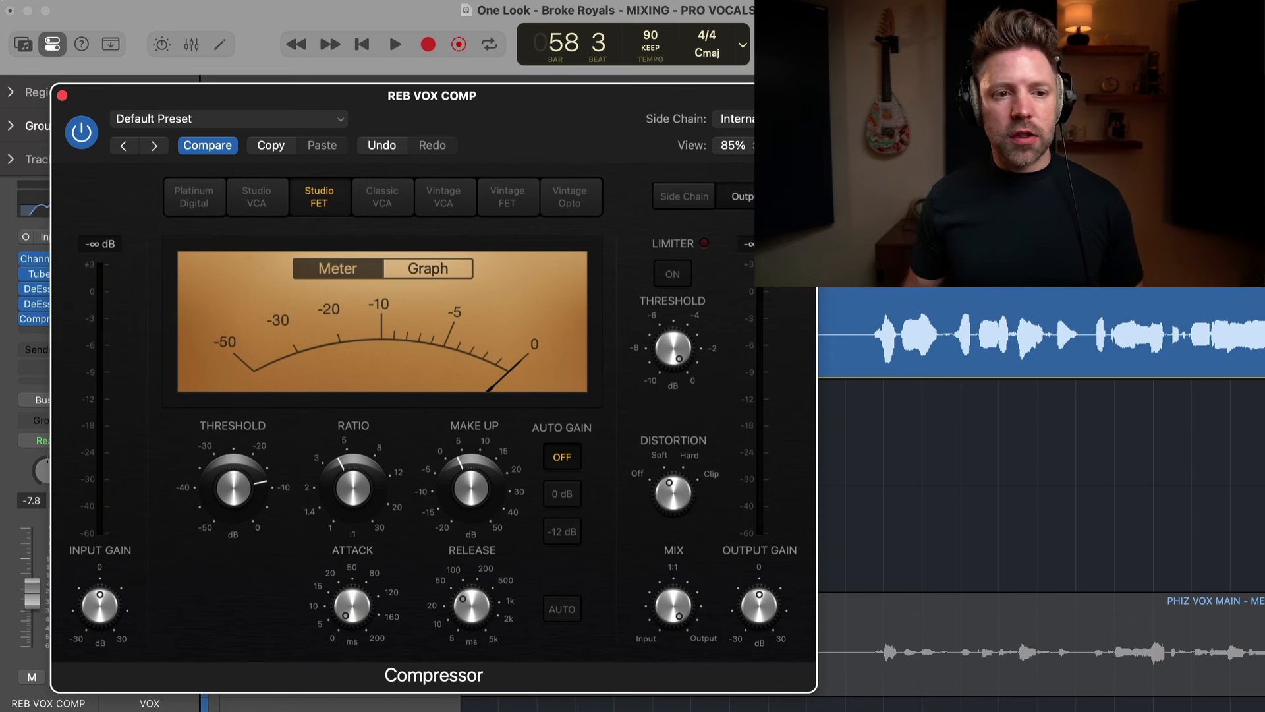
{"action": "left_click", "coordinate": [875, 121]}
{"action": "left_click", "coordinate": [81, 130]}
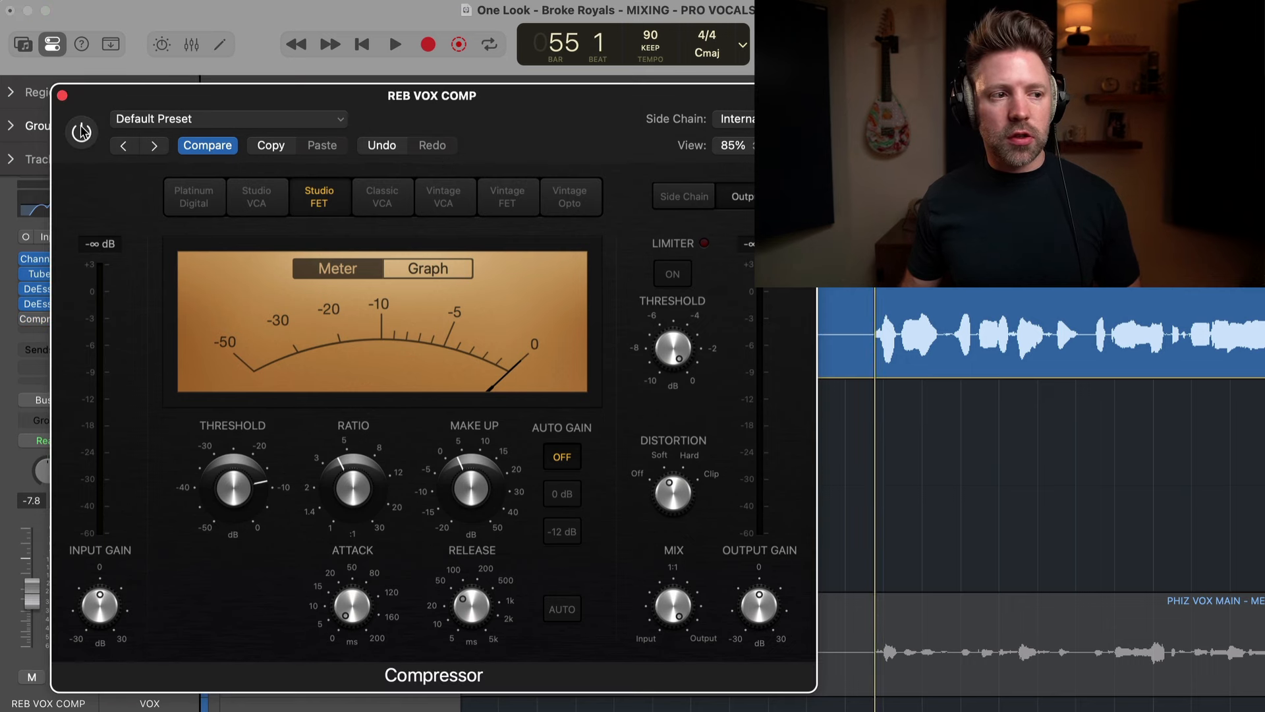
{"action": "key", "text": "space"}
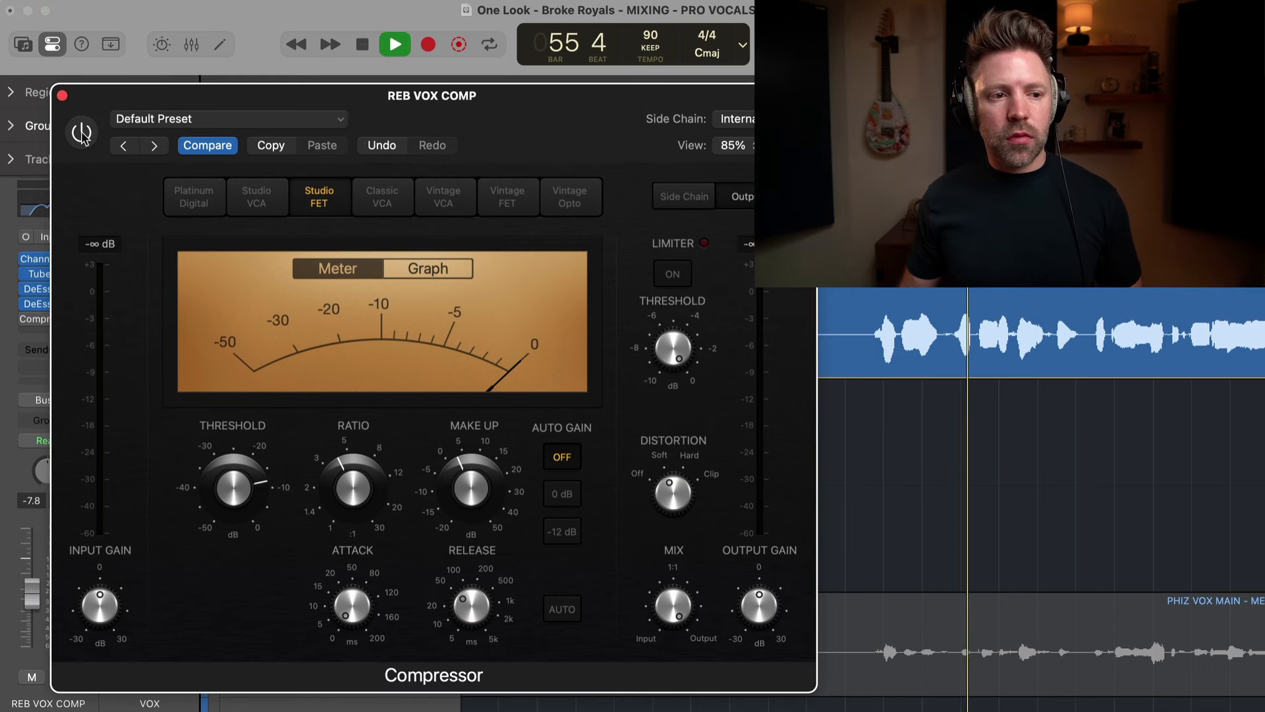
{"action": "left_click", "coordinate": [82, 132]}
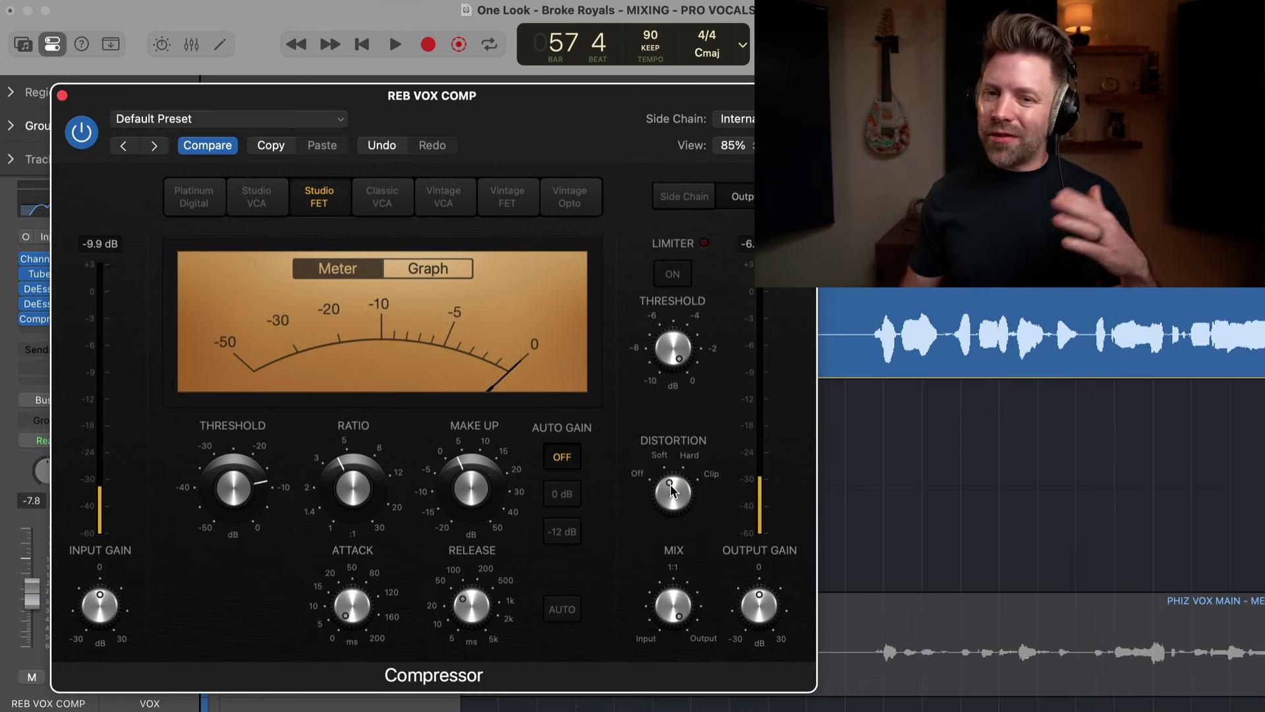
Trim the Compressor's output gain slightly below 0 dB and recheck the vocal from bar 55 against the bypassed sound
{"action": "mouse_move", "coordinate": [747, 603]}
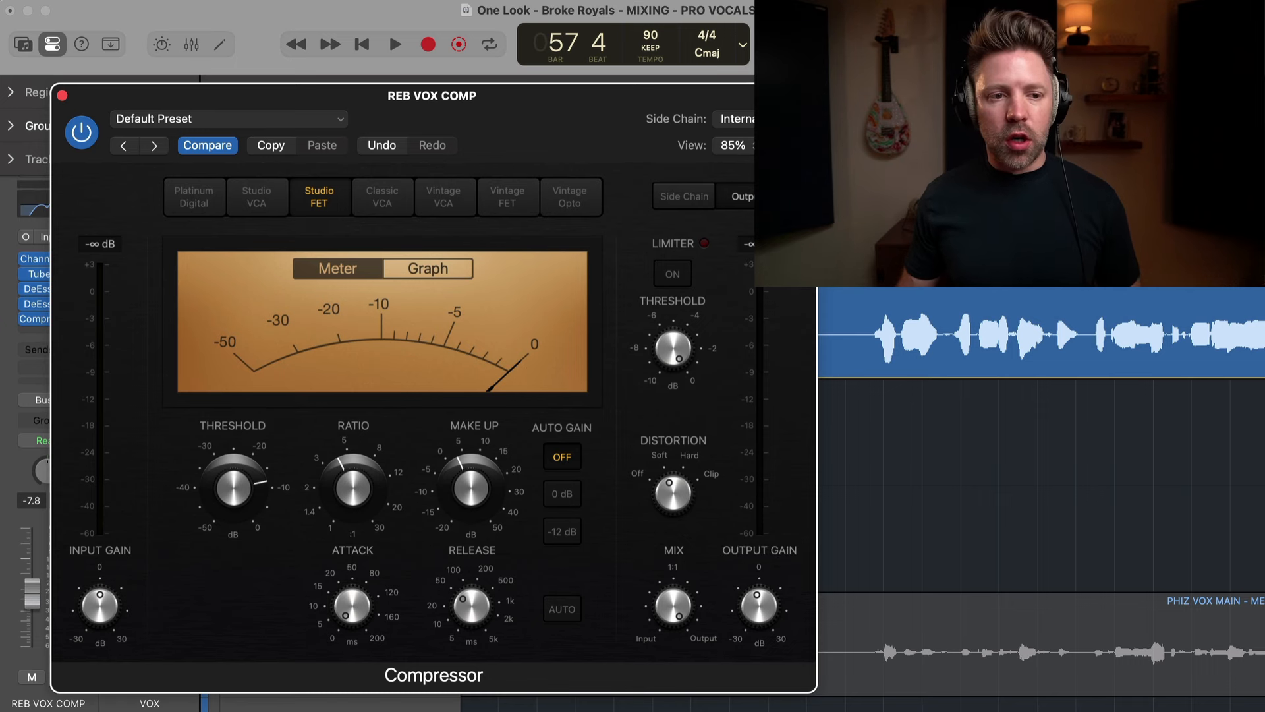
{"action": "left_click", "coordinate": [875, 124]}
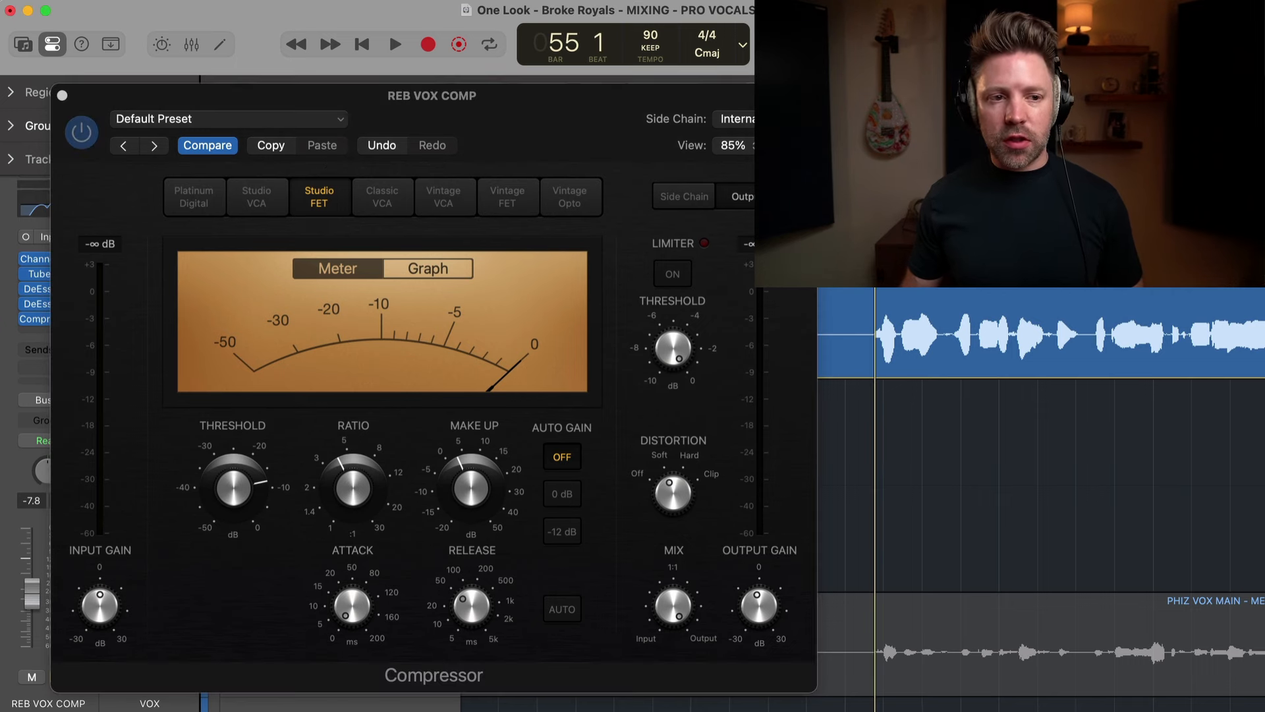
{"action": "left_click", "coordinate": [81, 136]}
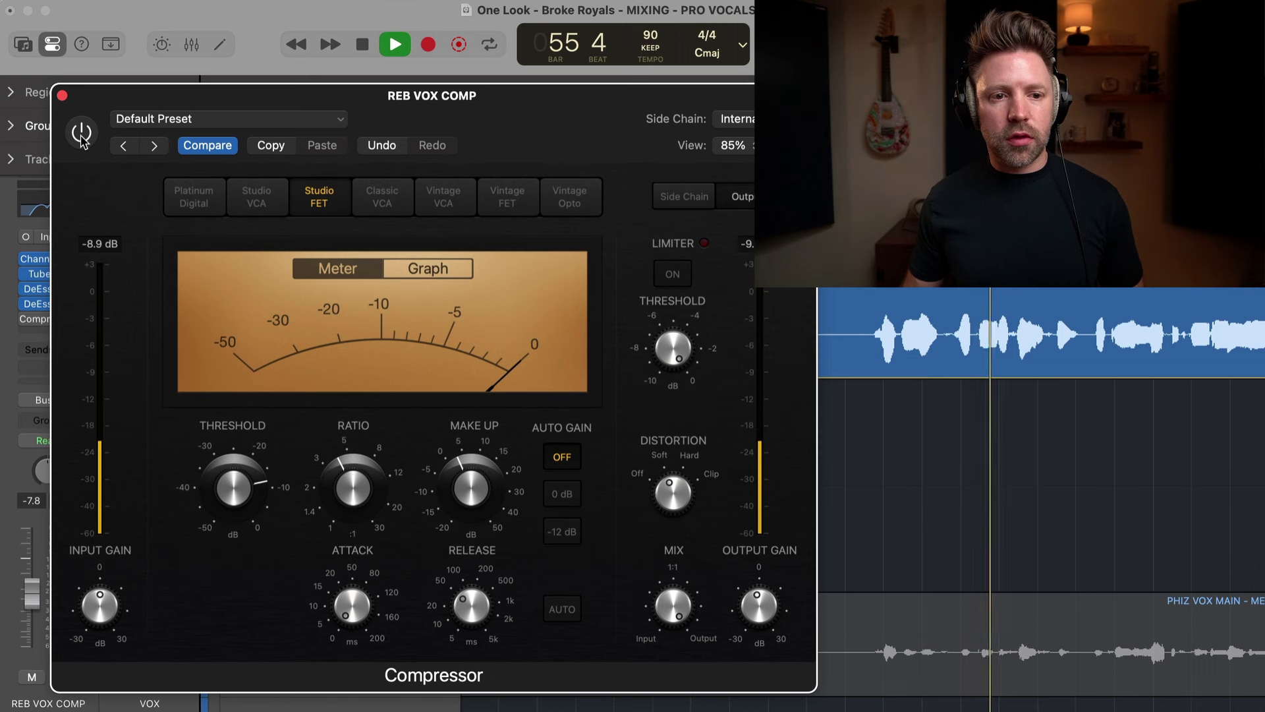
{"action": "left_click", "coordinate": [81, 135]}
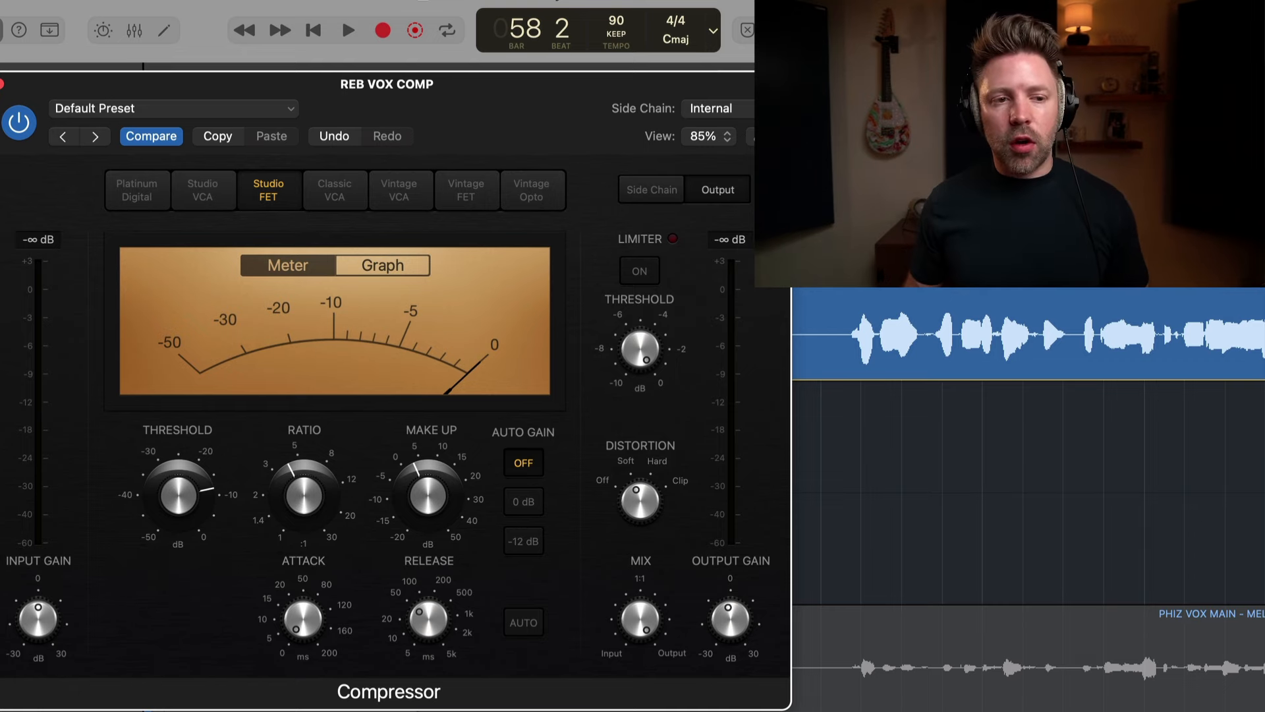
Unsolo the lead vocal and play the full mix from bar 55, toggling the Compressor's bypass to compare
{"action": "key", "text": "s"}
{"action": "left_click", "coordinate": [821, 132]}
{"action": "key", "text": "space"}
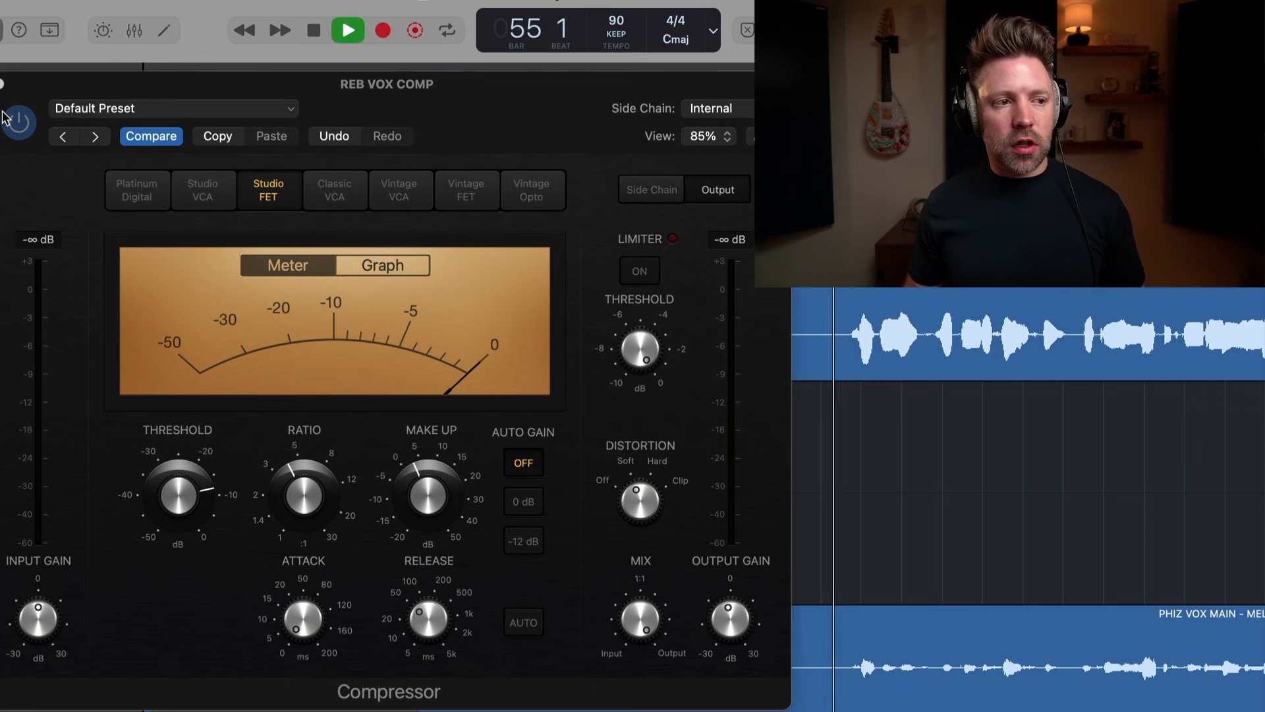
{"action": "left_click", "coordinate": [24, 132]}
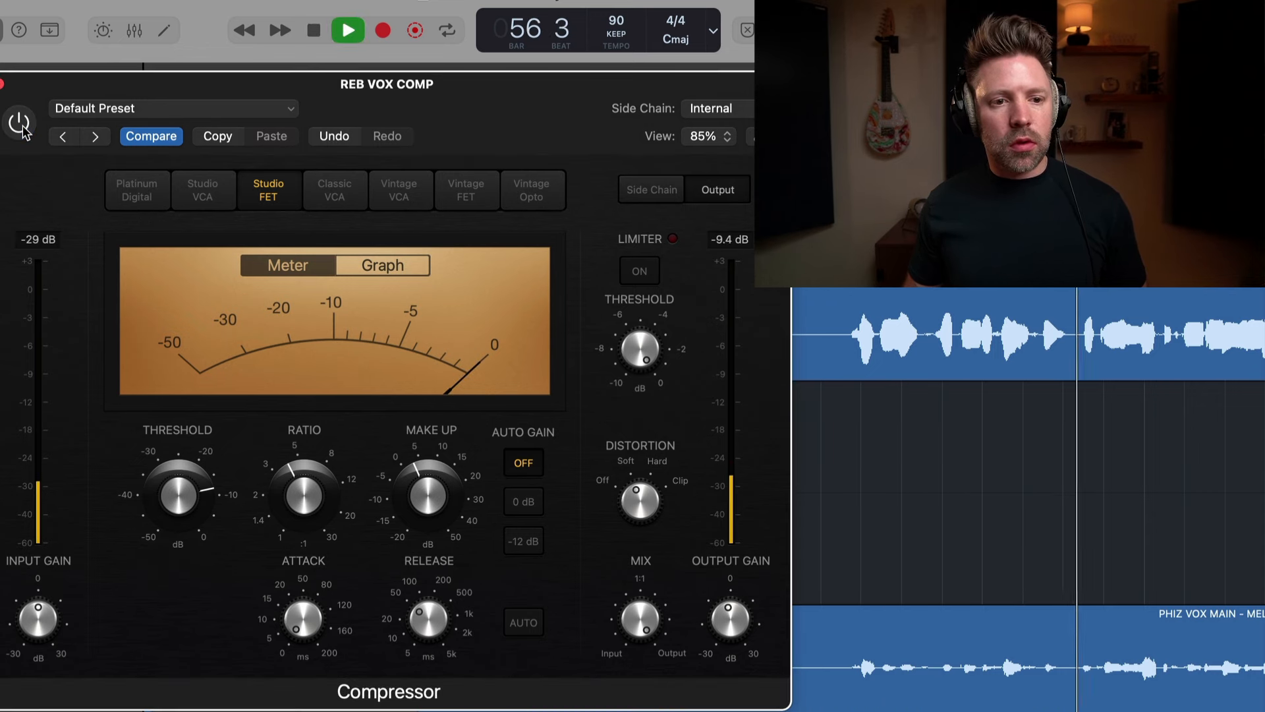
{"action": "left_click", "coordinate": [20, 124]}
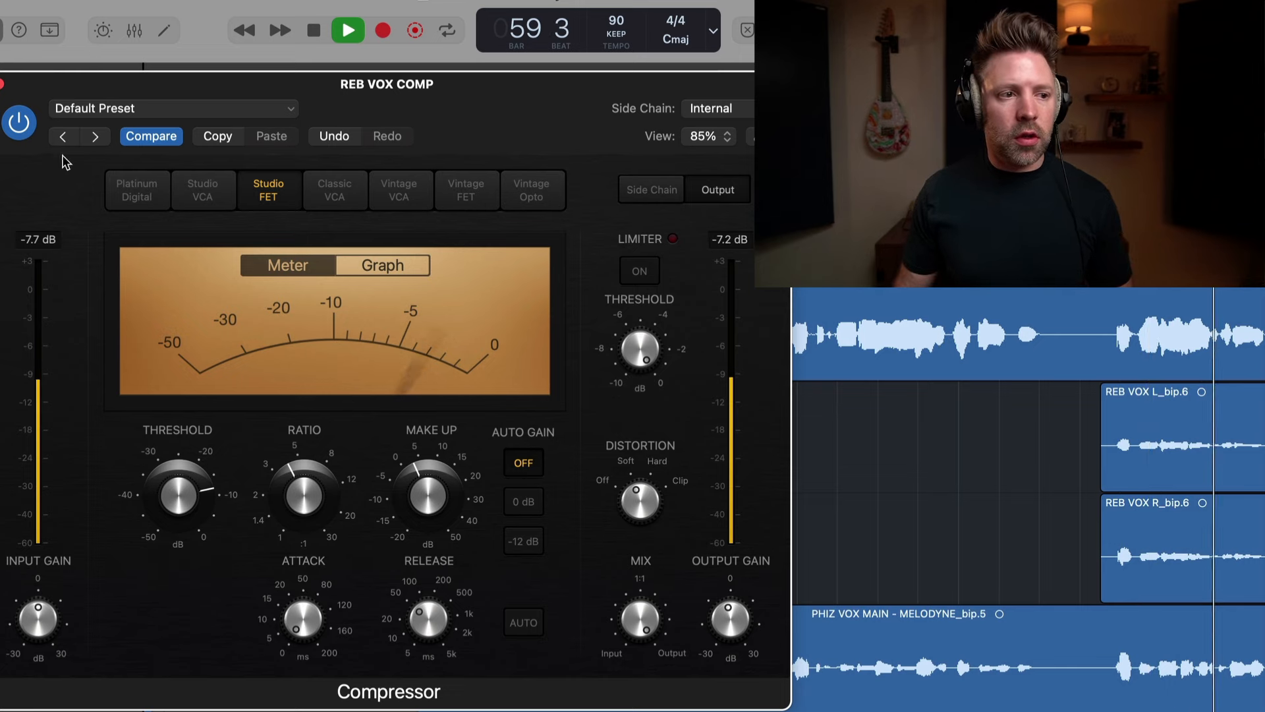
{"action": "left_click", "coordinate": [30, 125]}
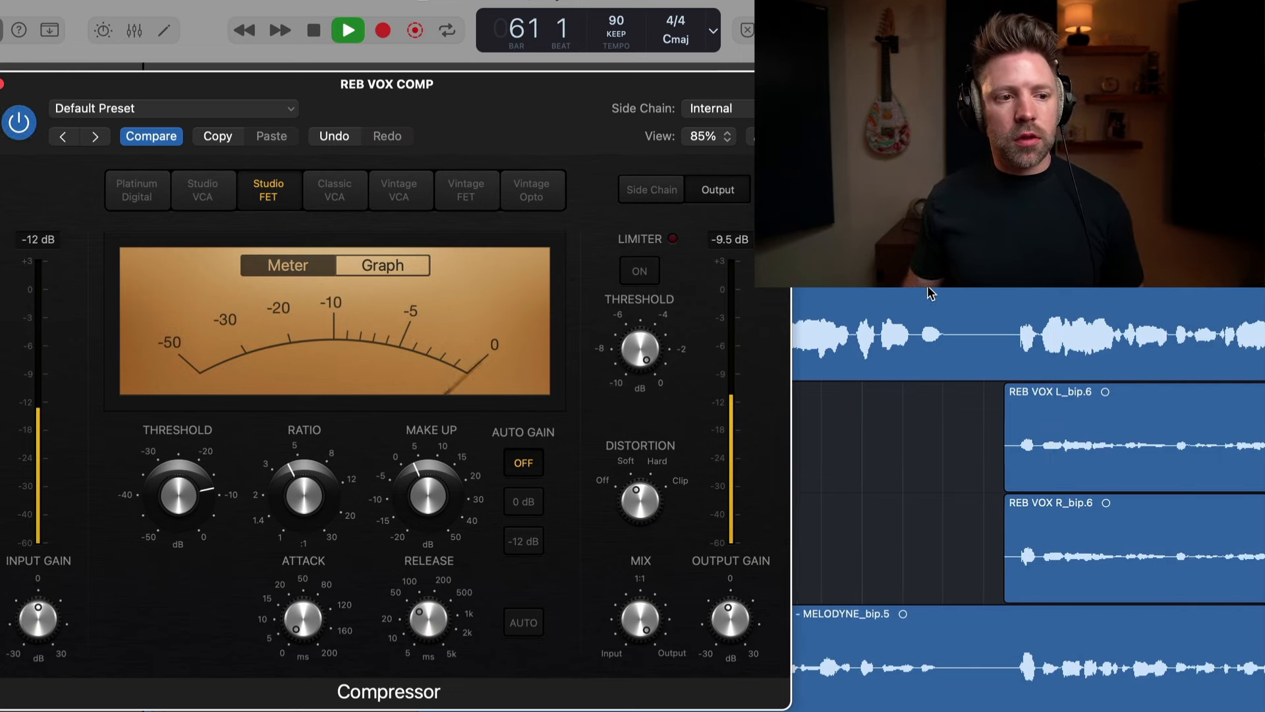
{"action": "key", "text": "space"}
Play the mix from bar 59 and replay the end of the phrase around bar 60 to check the gain reduction
{"action": "scroll", "coordinate": [1028, 499], "scroll_direction": "left", "scroll_amount": 3}
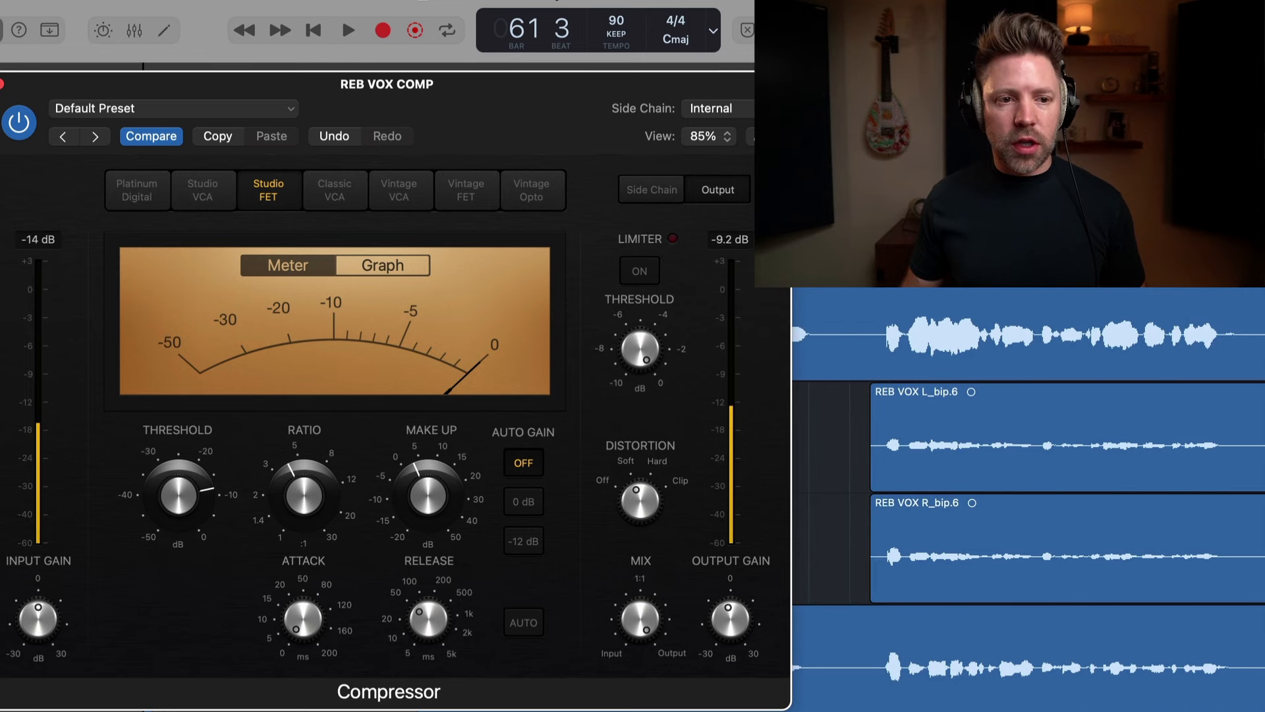
{"action": "left_click", "coordinate": [962, 346]}
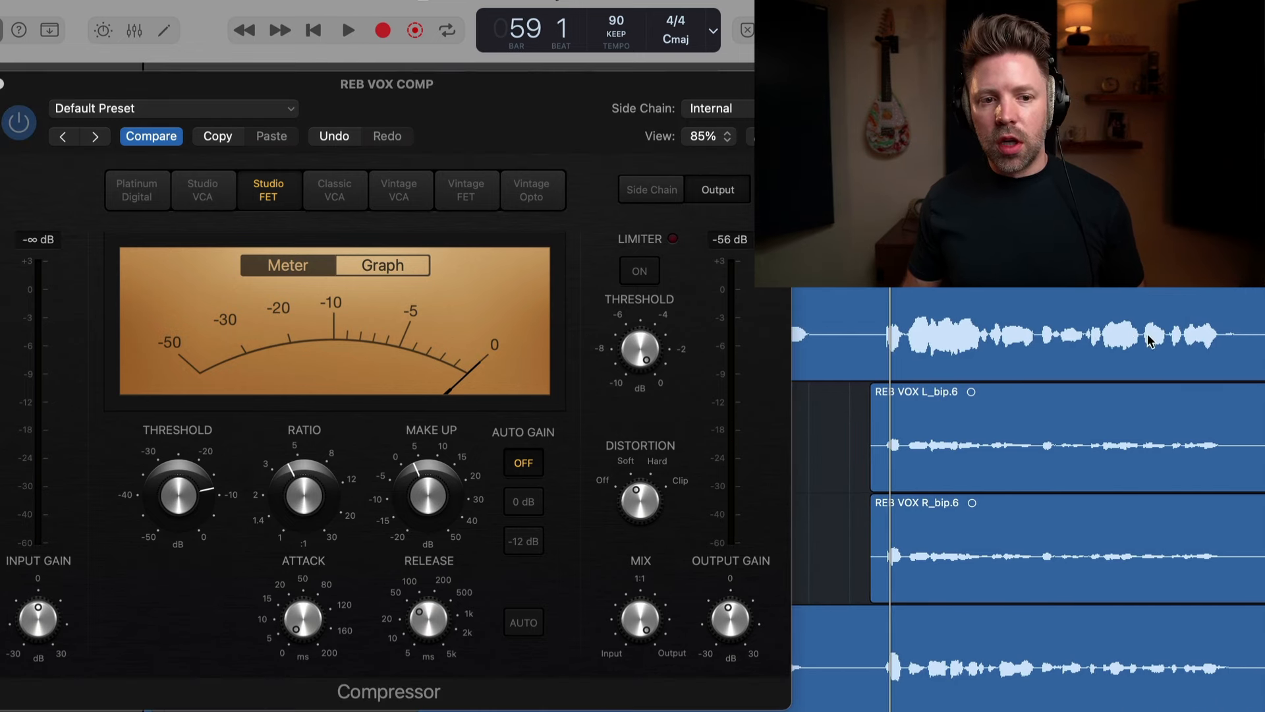
{"action": "key", "text": "space"}
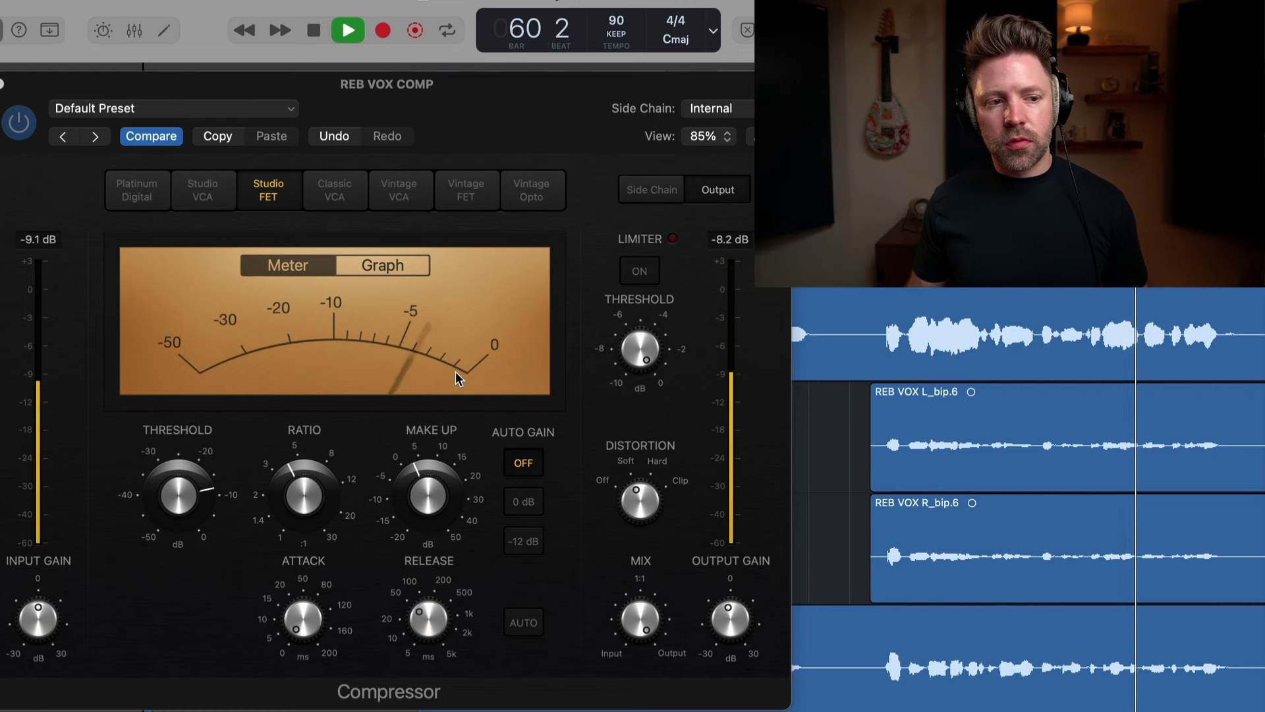
{"action": "key", "text": "space"}
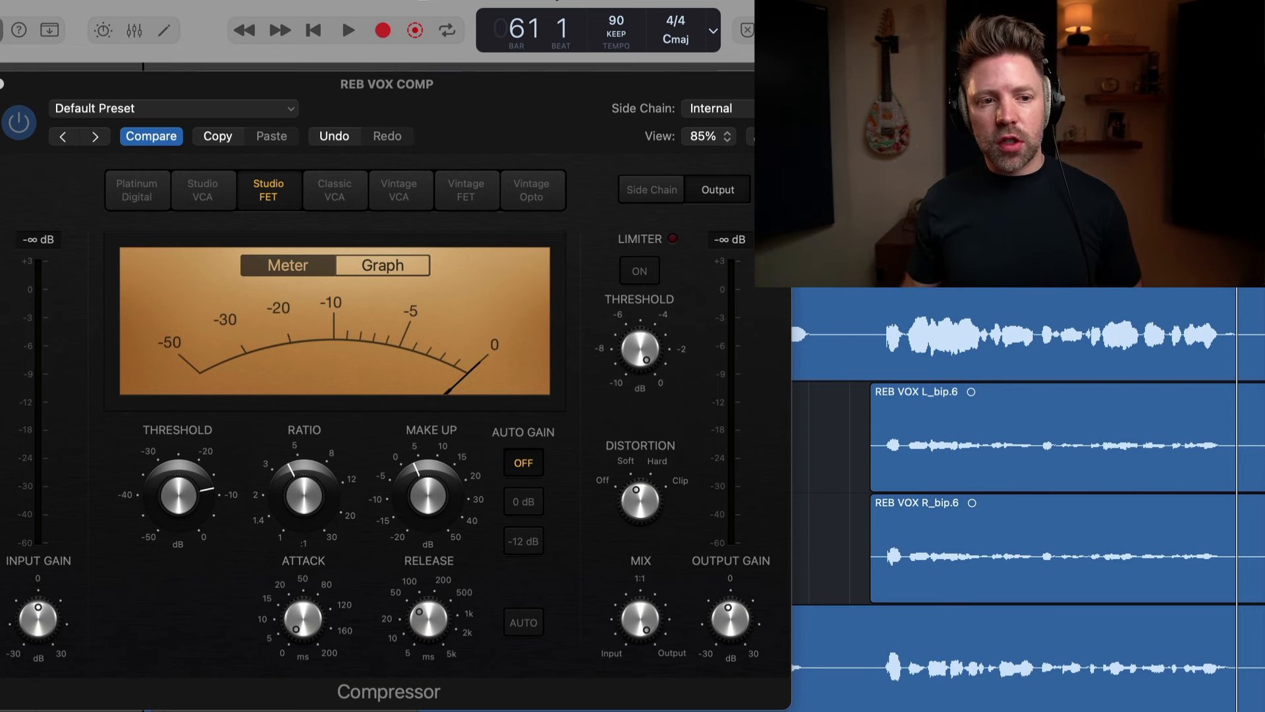
{"action": "key", "text": "comma"}
{"action": "key", "text": "comma"}
{"action": "key", "text": "space"}
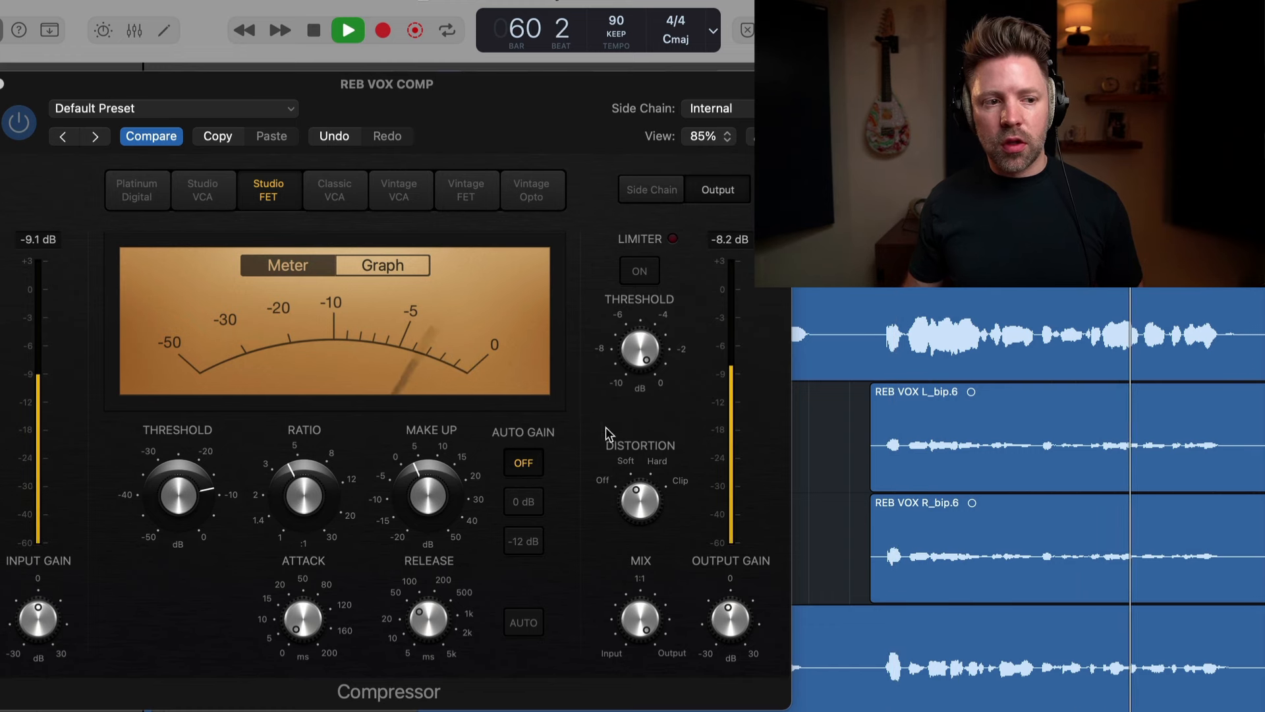
{"action": "key", "text": "space"}
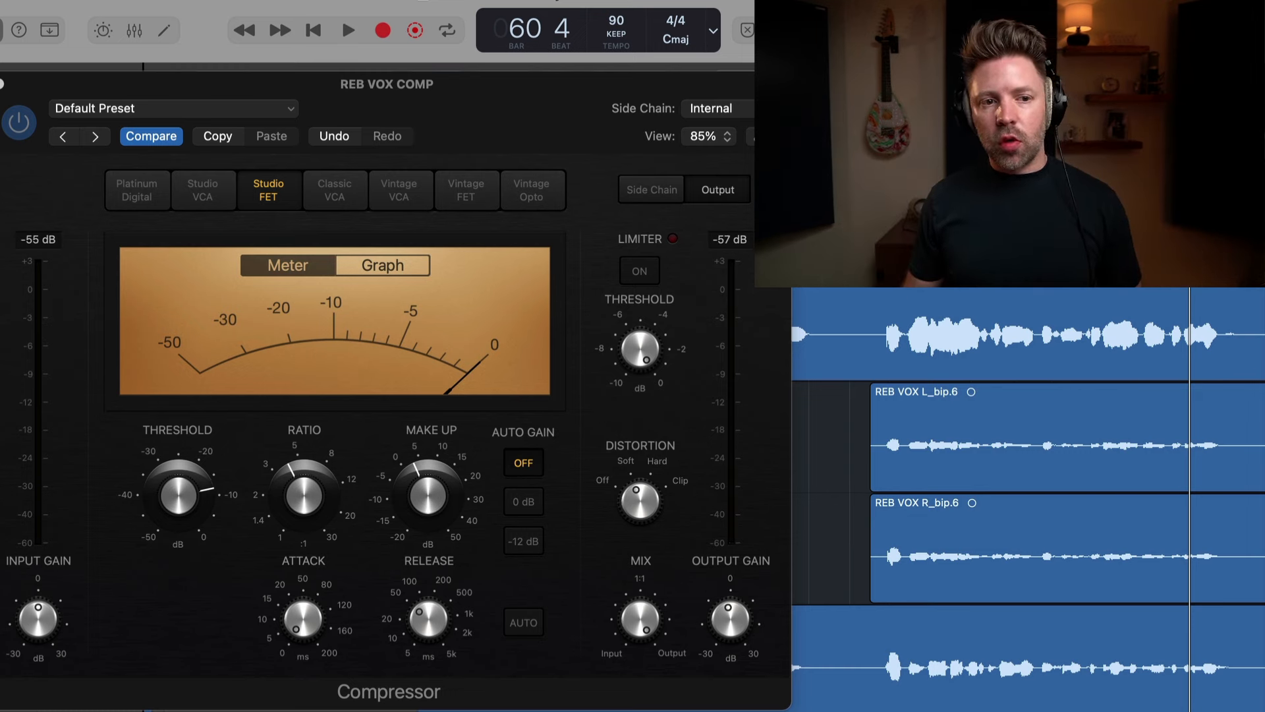
Play the phrase from bar 59 in the mix with the Compressor bypassed, and re-enable the Compressor
{"action": "left_click", "coordinate": [900, 118]}
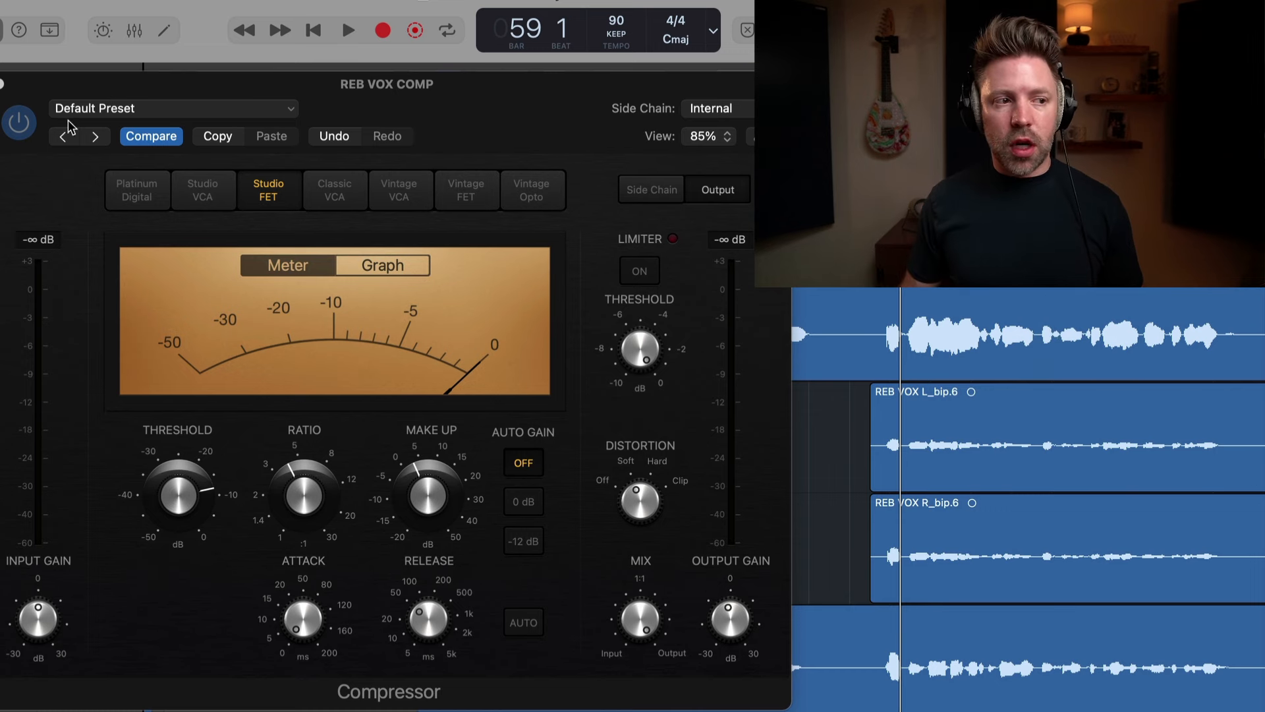
{"action": "left_click", "coordinate": [25, 132]}
{"action": "key", "text": "space"}
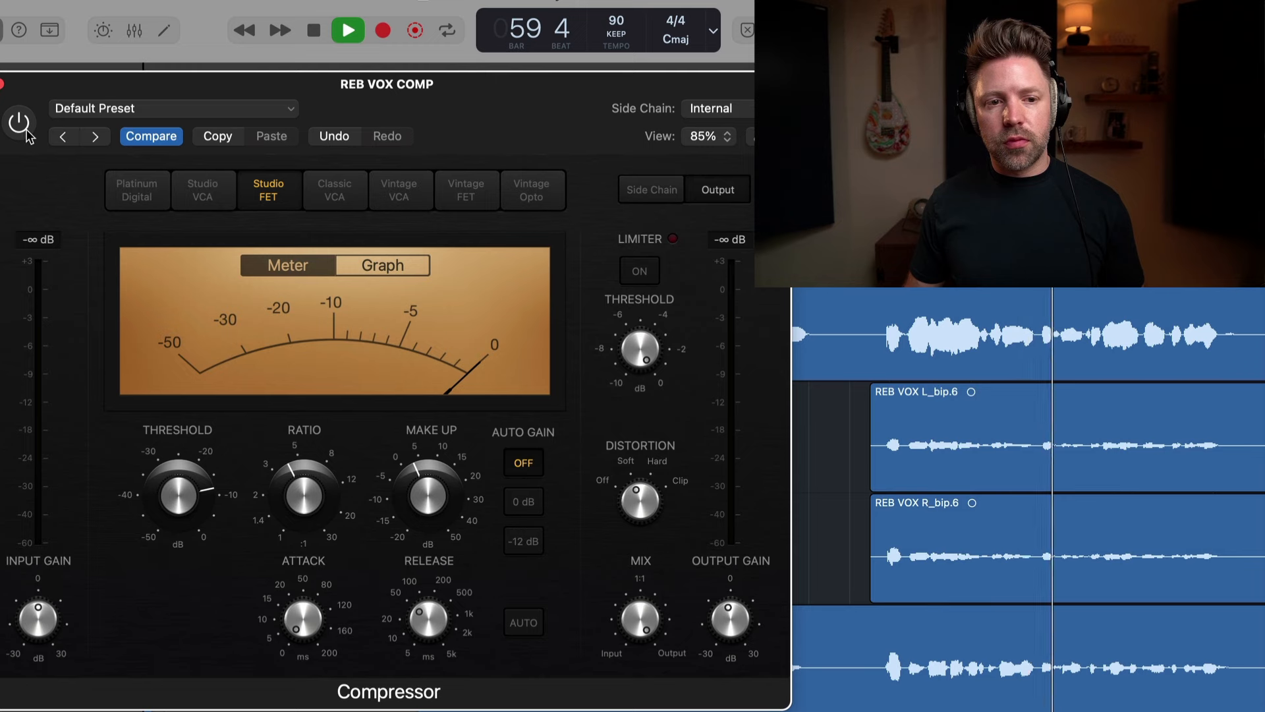
{"action": "key", "text": "space"}
{"action": "left_click", "coordinate": [22, 124]}
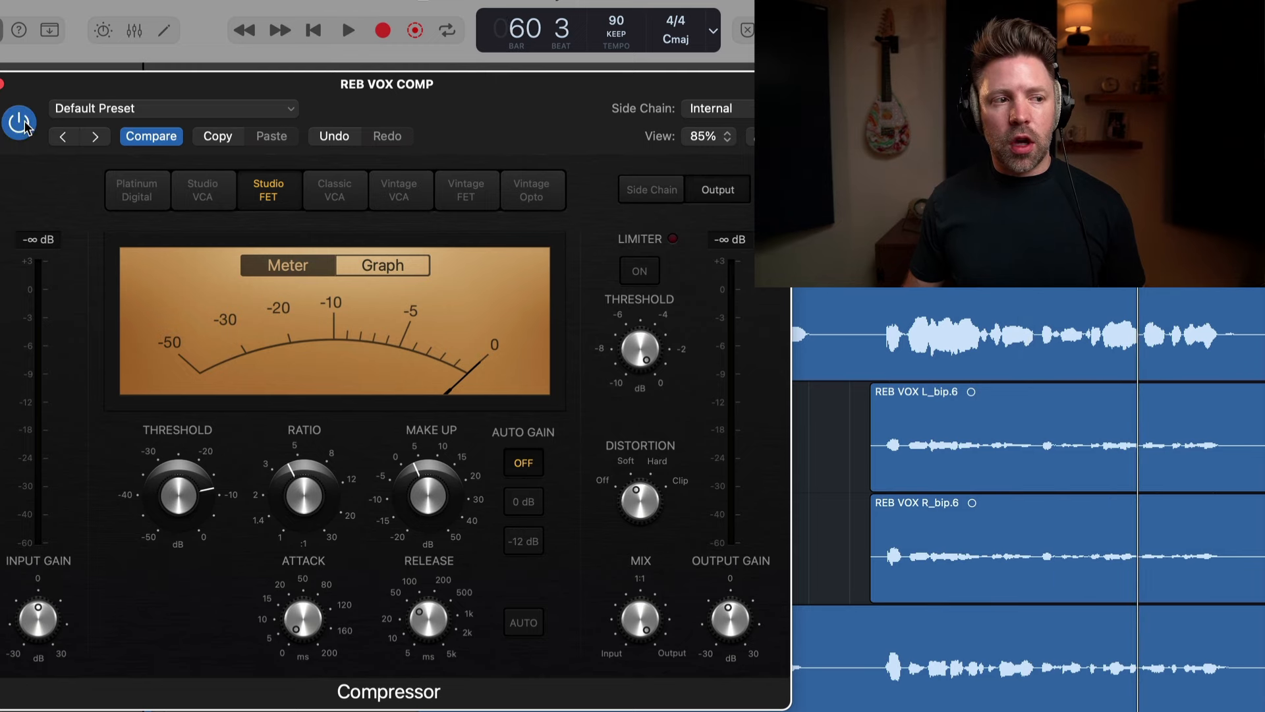
Replay the phrase from bar 59 in the mix with the Studio FET Compressor enabled
{"action": "left_click", "coordinate": [890, 113]}
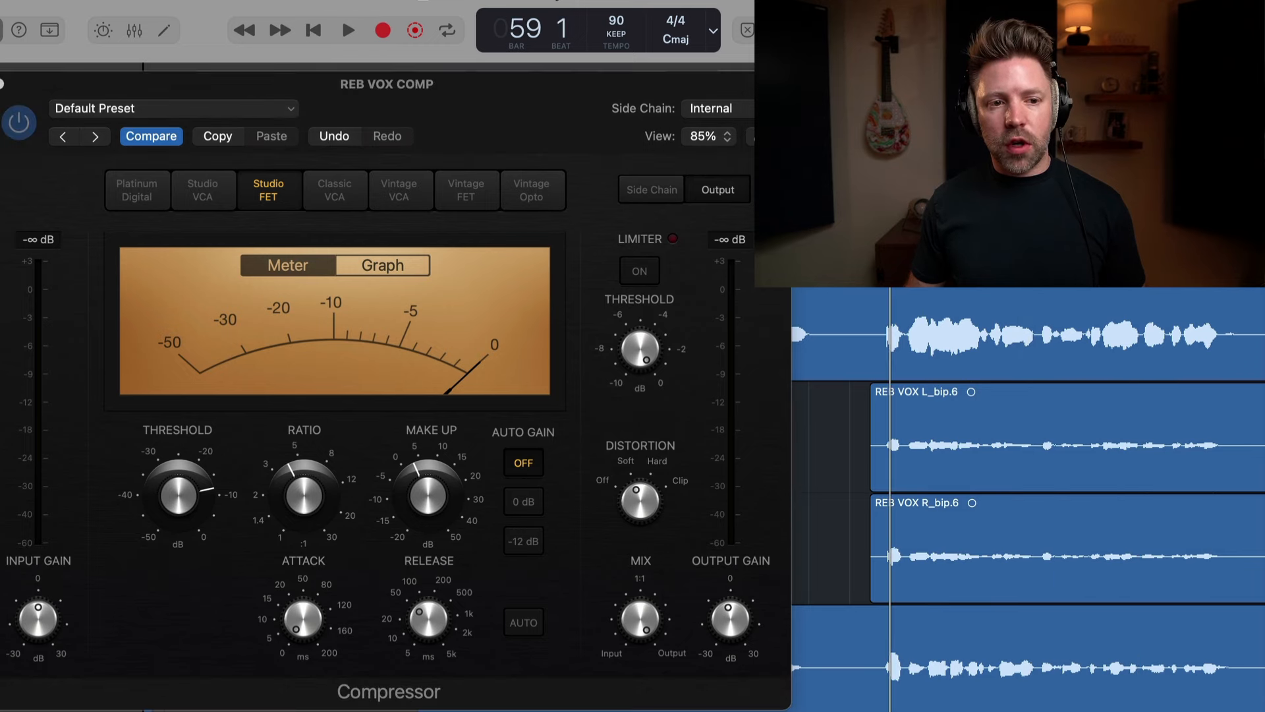
{"action": "key", "text": "space"}
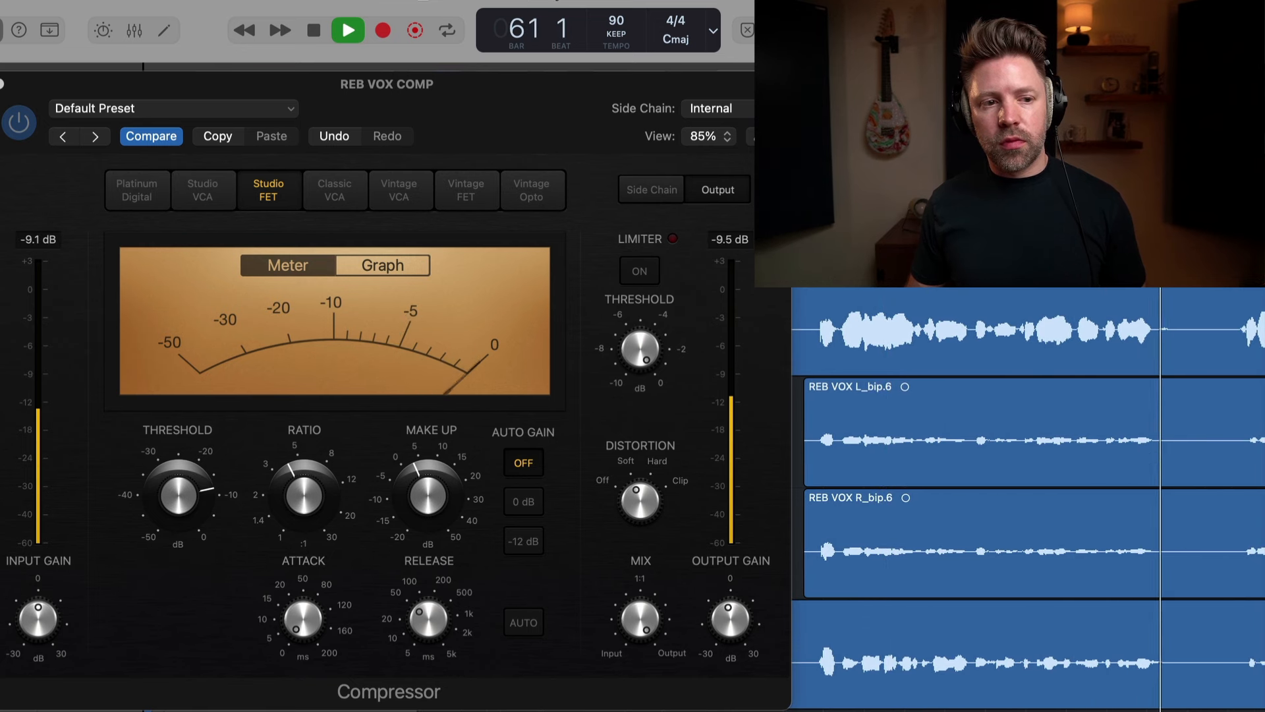
{"action": "key", "text": "space"}
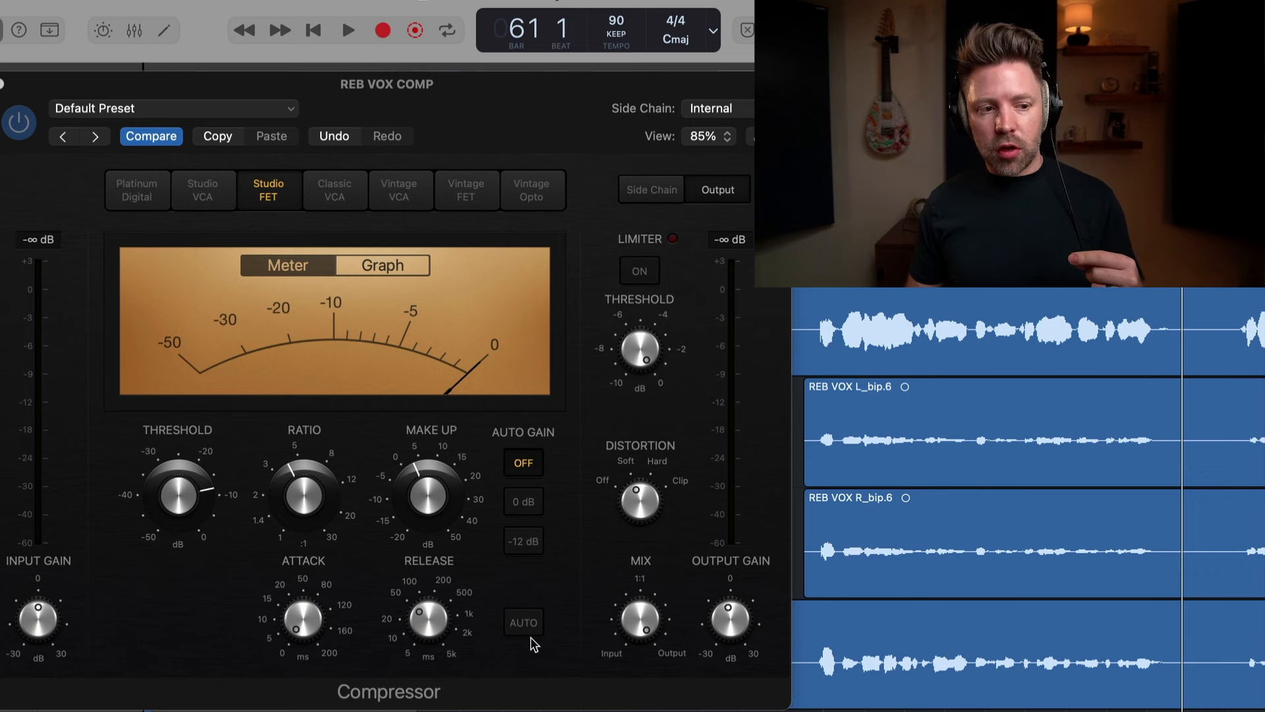
Review the Studio FET Compressor's release, attack, ratio, threshold, make-up, distortion and output gain settings
{"action": "mouse_move", "coordinate": [437, 622]}
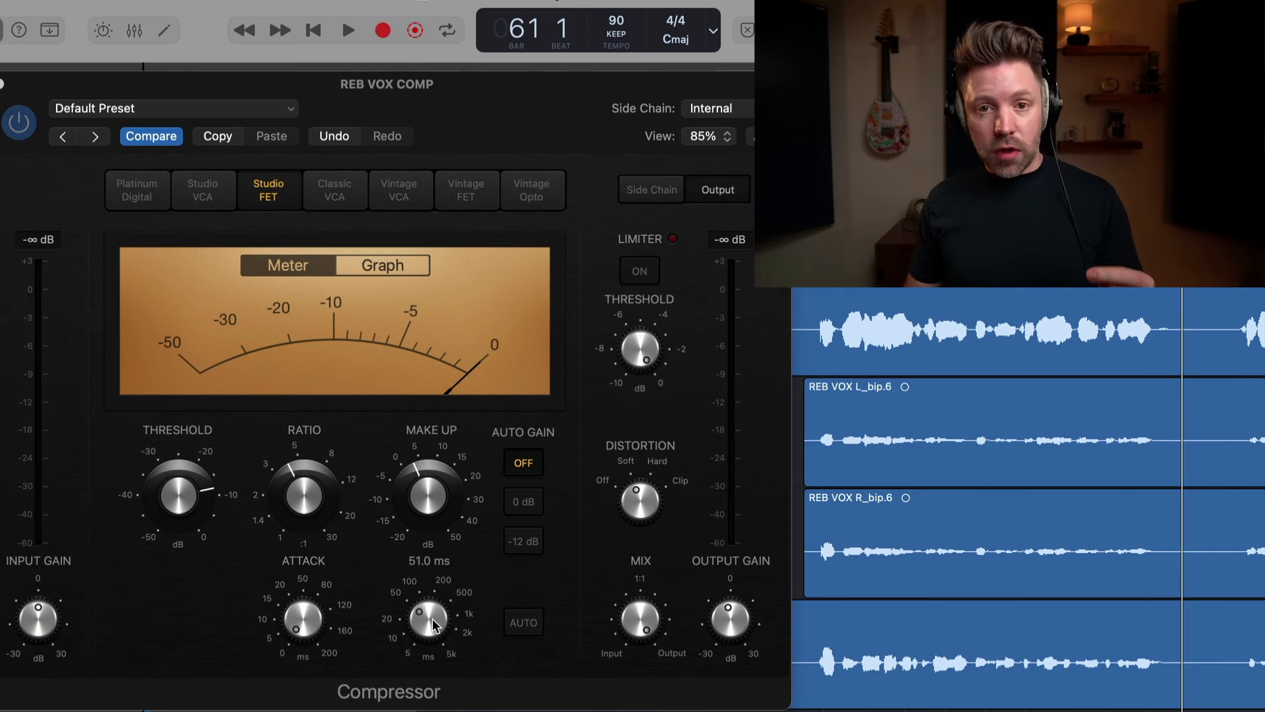
{"action": "mouse_move", "coordinate": [314, 629]}
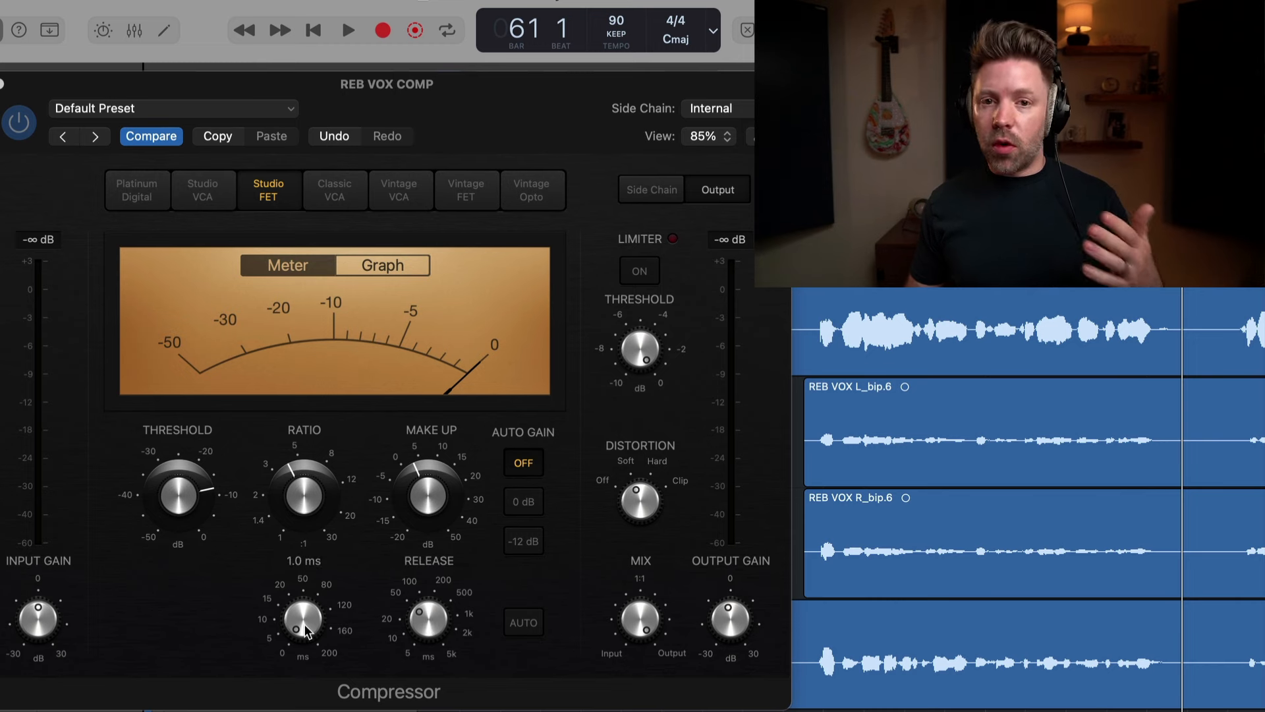
{"action": "mouse_move", "coordinate": [286, 513]}
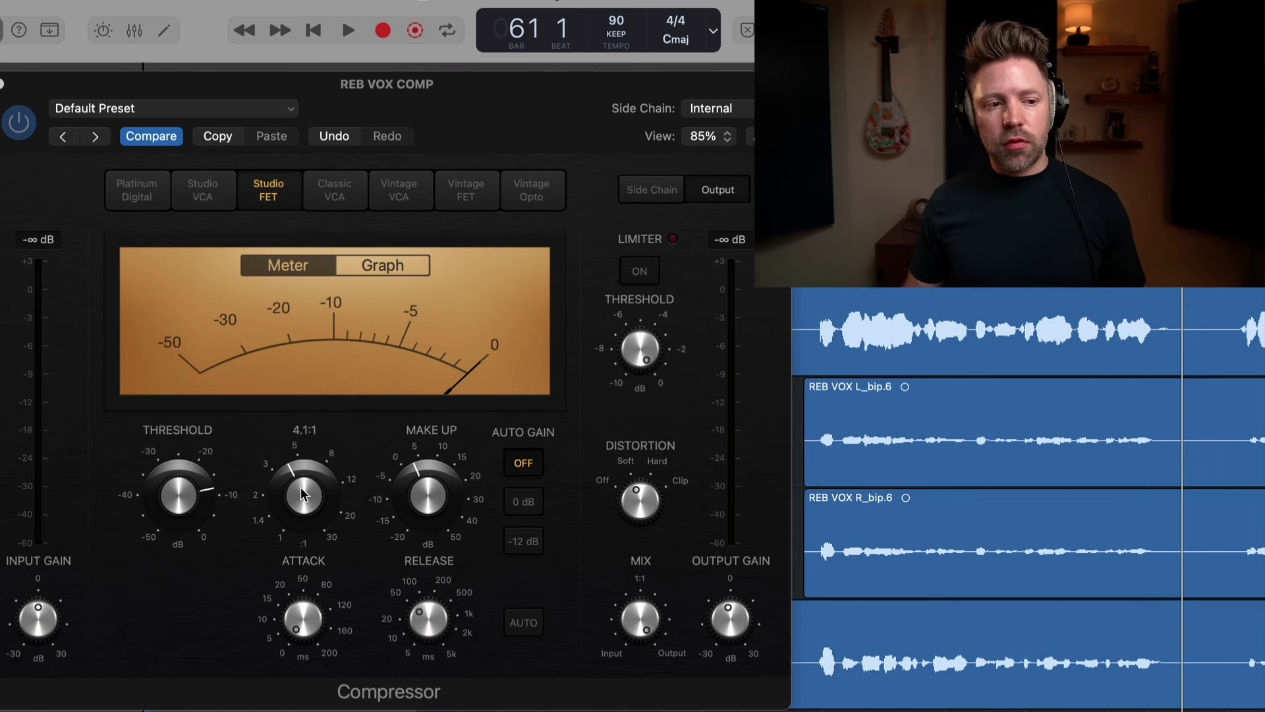
{"action": "mouse_move", "coordinate": [182, 467]}
{"action": "mouse_move", "coordinate": [433, 536]}
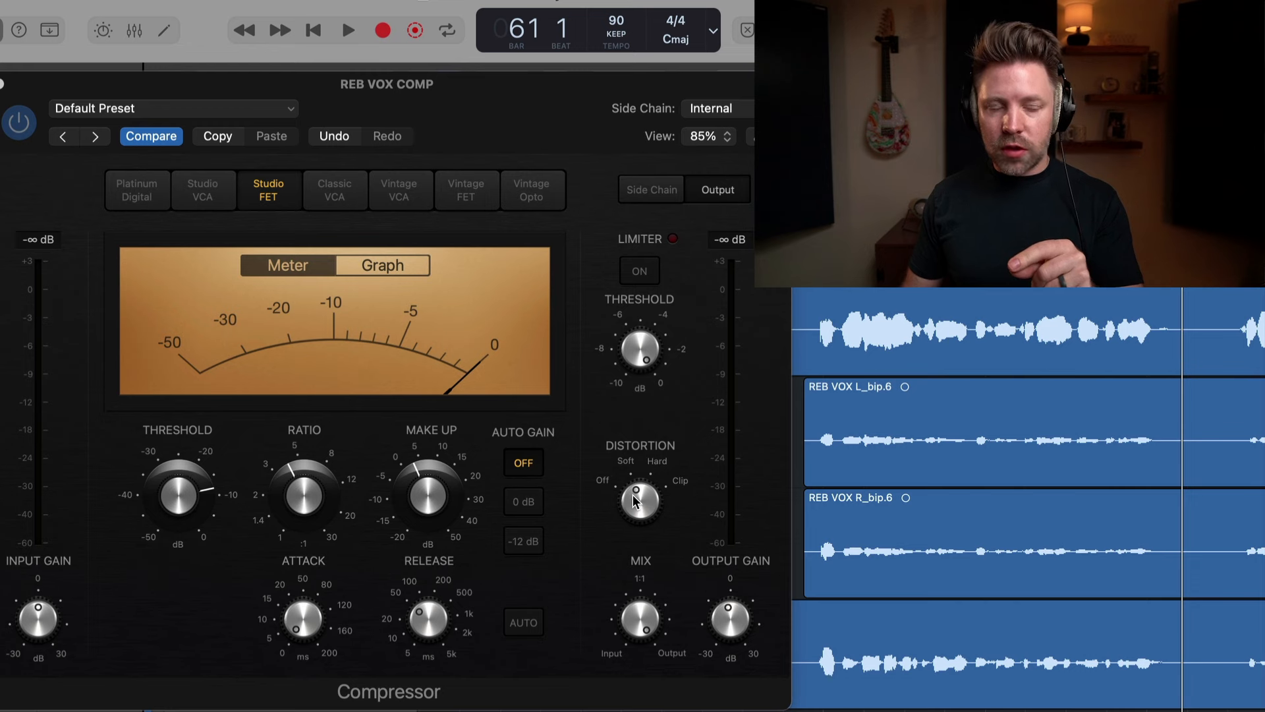
{"action": "mouse_move", "coordinate": [743, 615]}
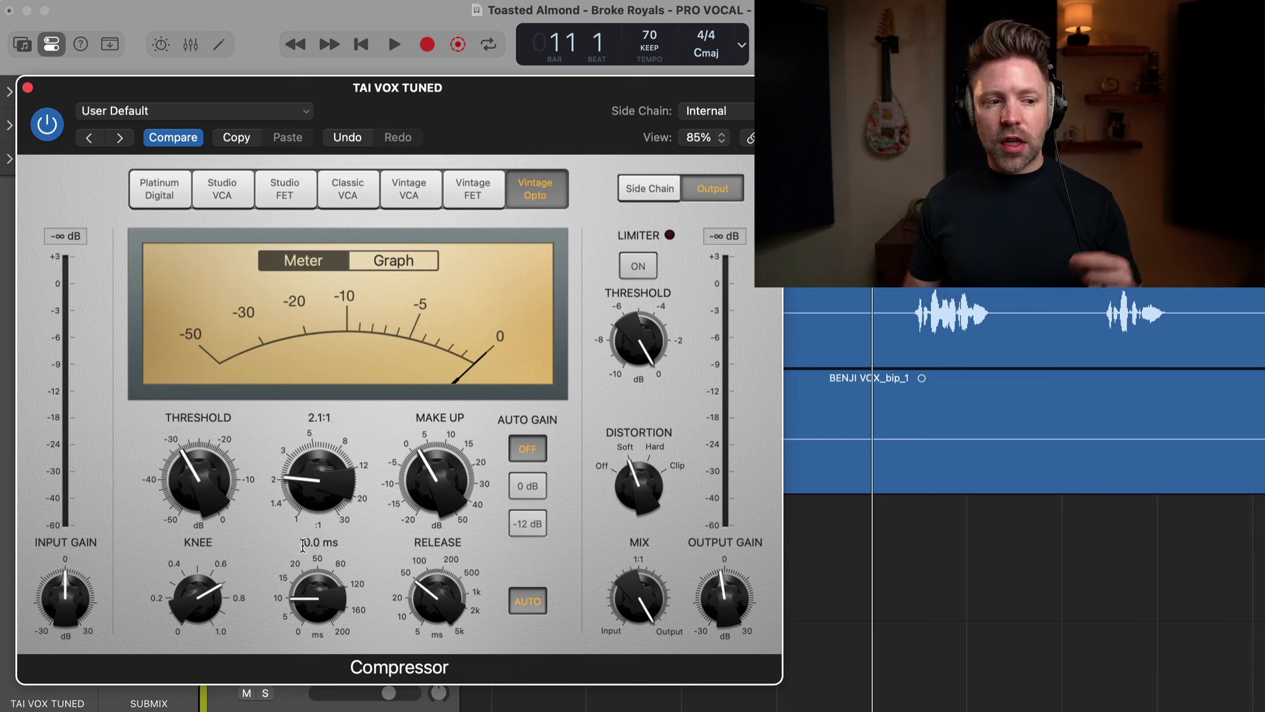
Examine the attack, ratio, threshold, make-up and output gain settings of the Vintage Opto Compressor on TAI VOX TUNED in the Toasted Almond project
{"action": "mouse_move", "coordinate": [314, 614]}
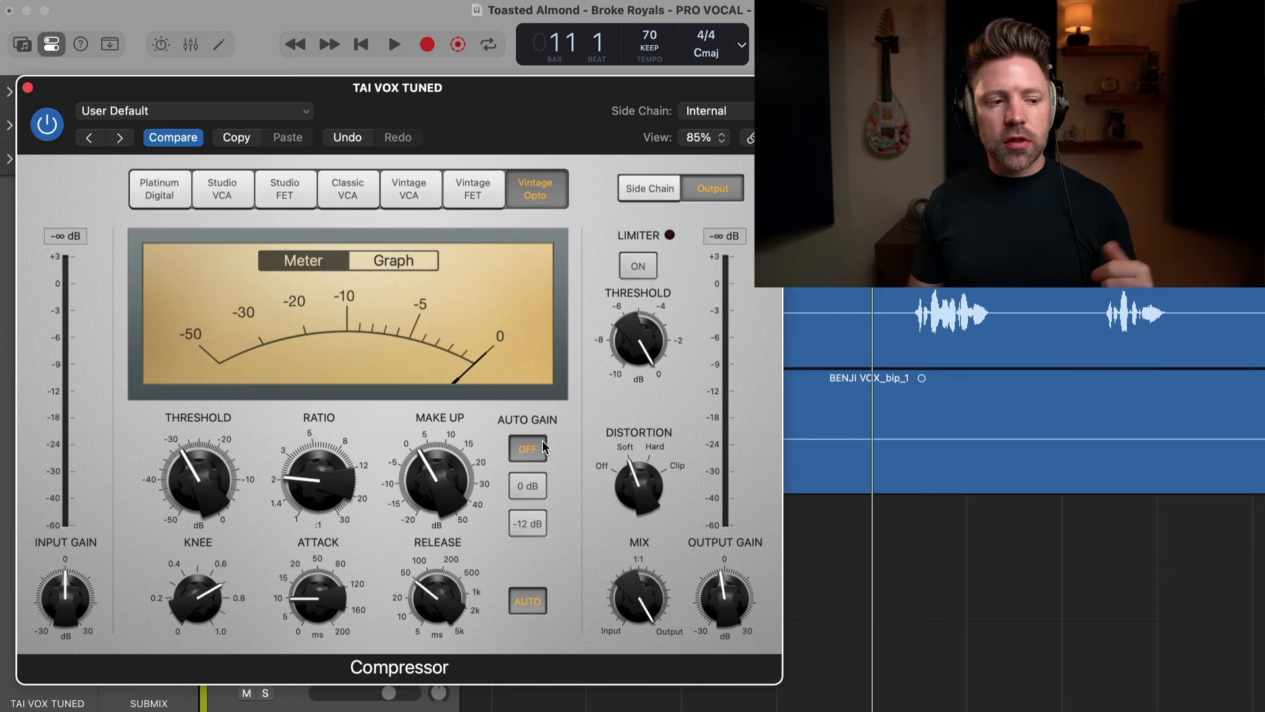
{"action": "mouse_move", "coordinate": [335, 484]}
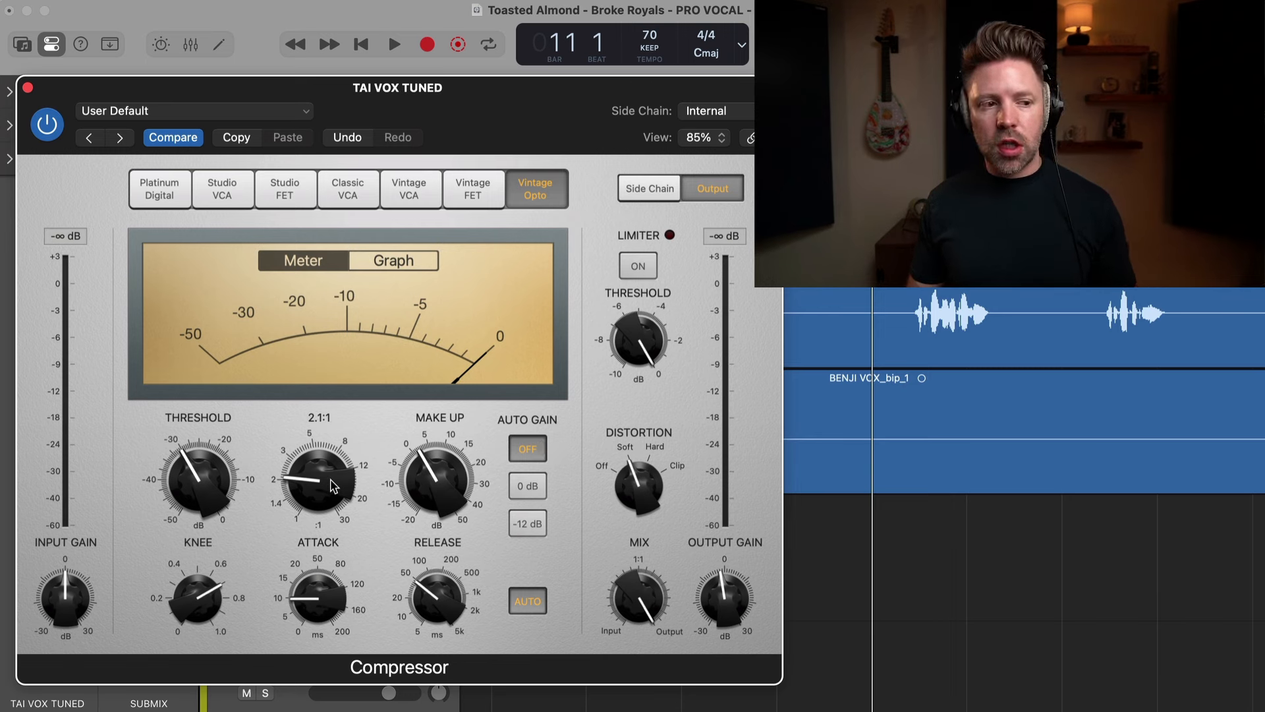
{"action": "mouse_move", "coordinate": [218, 494]}
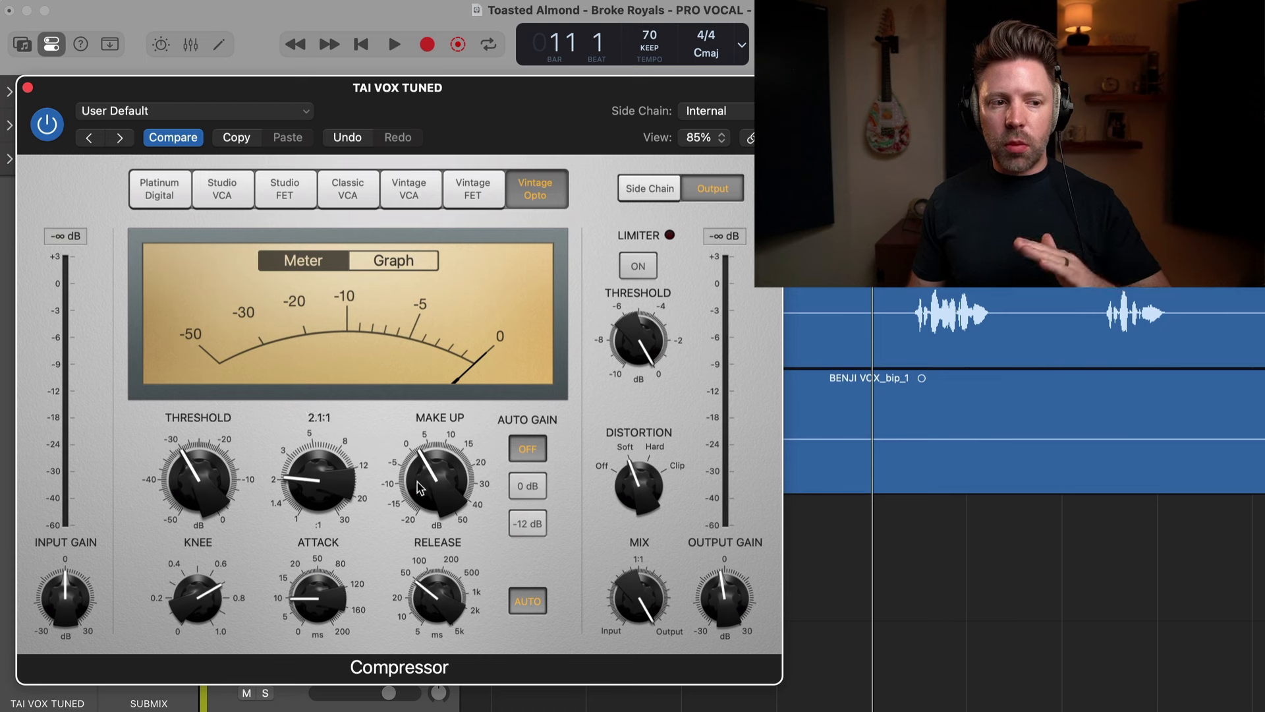
{"action": "mouse_move", "coordinate": [440, 488]}
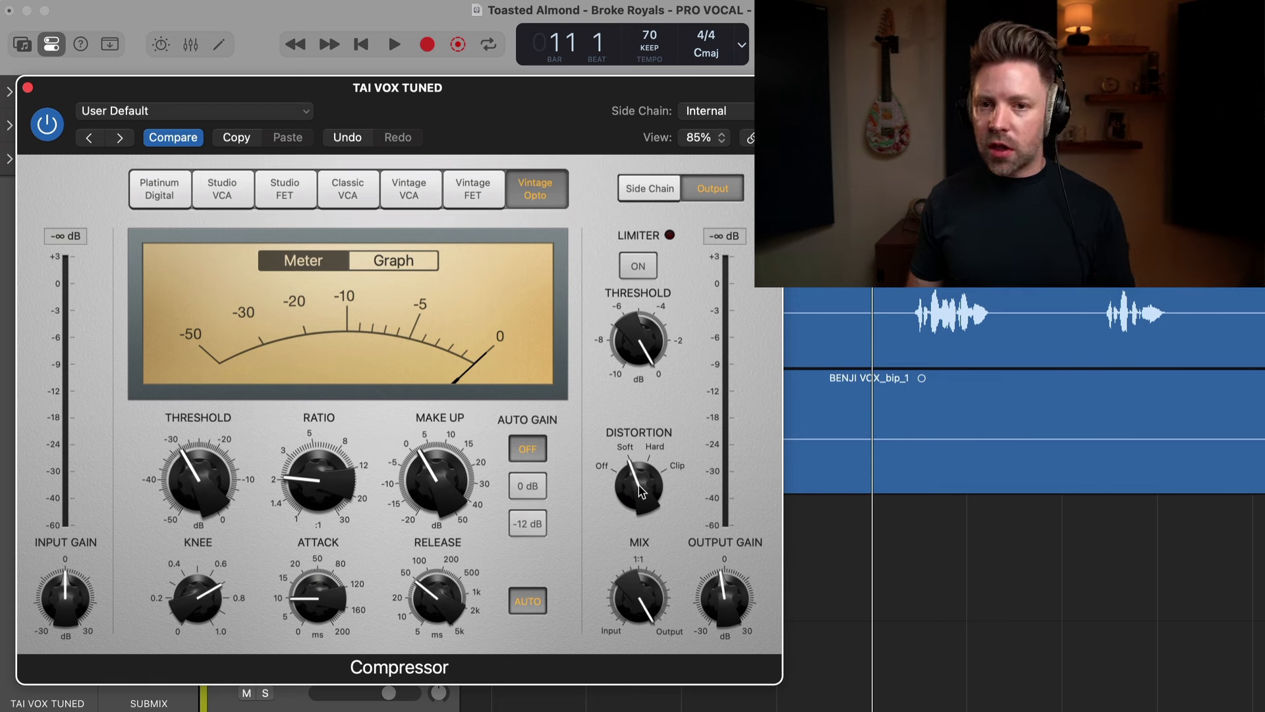
{"action": "mouse_move", "coordinate": [730, 610]}
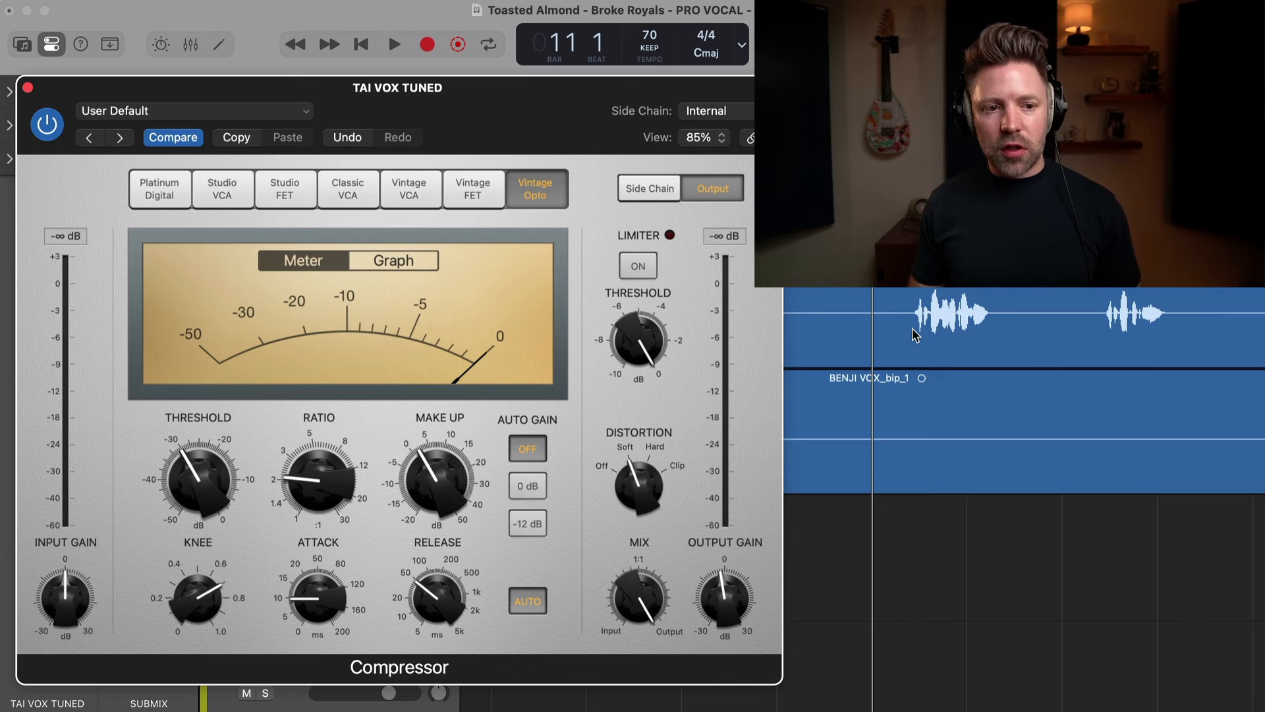
Play Toasted Almond from bar 11 with the Vintage Opto Compressor active, and replay from bar 13 with it bypassed
{"action": "key", "text": "space"}
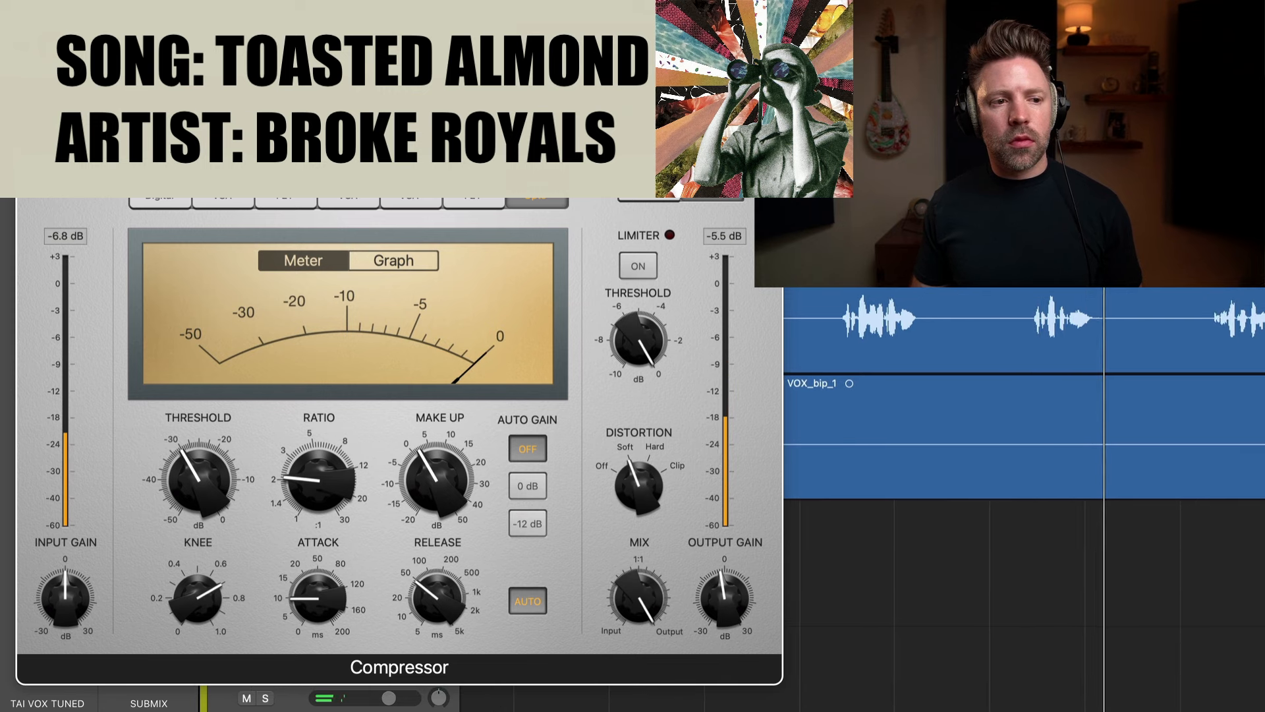
{"action": "key", "text": "space"}
{"action": "left_click", "coordinate": [990, 119]}
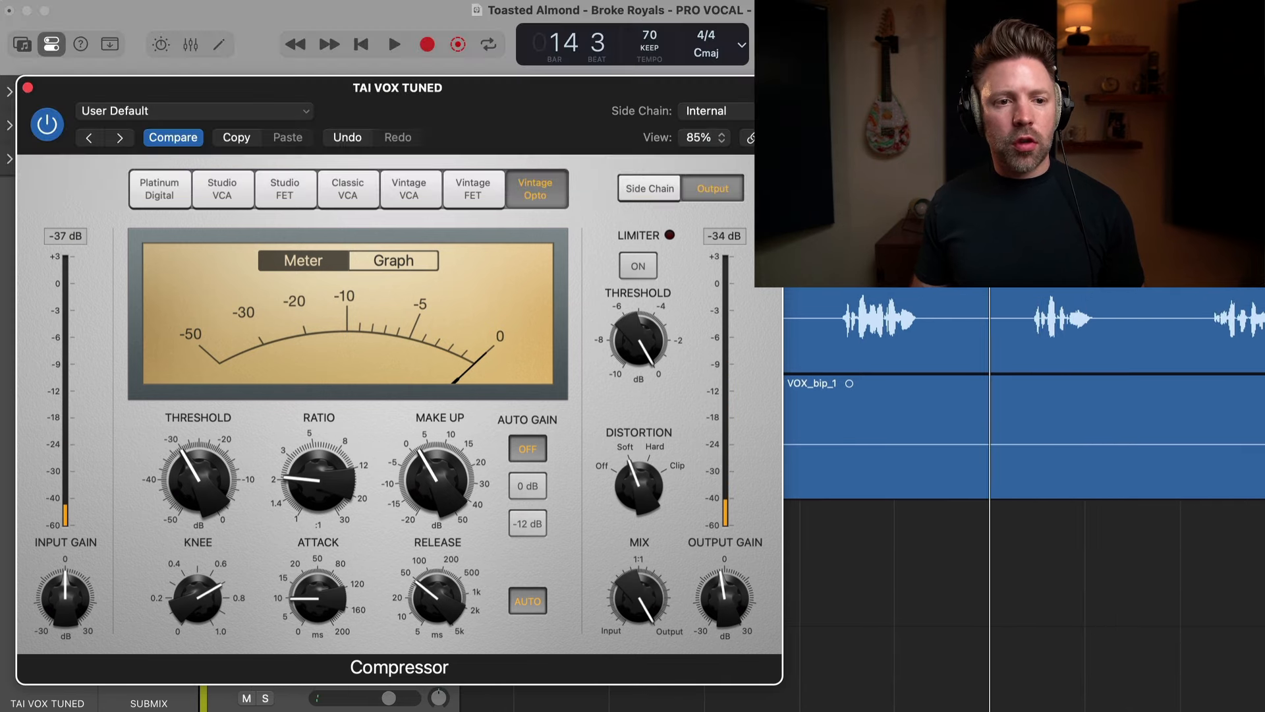
{"action": "left_click", "coordinate": [49, 131]}
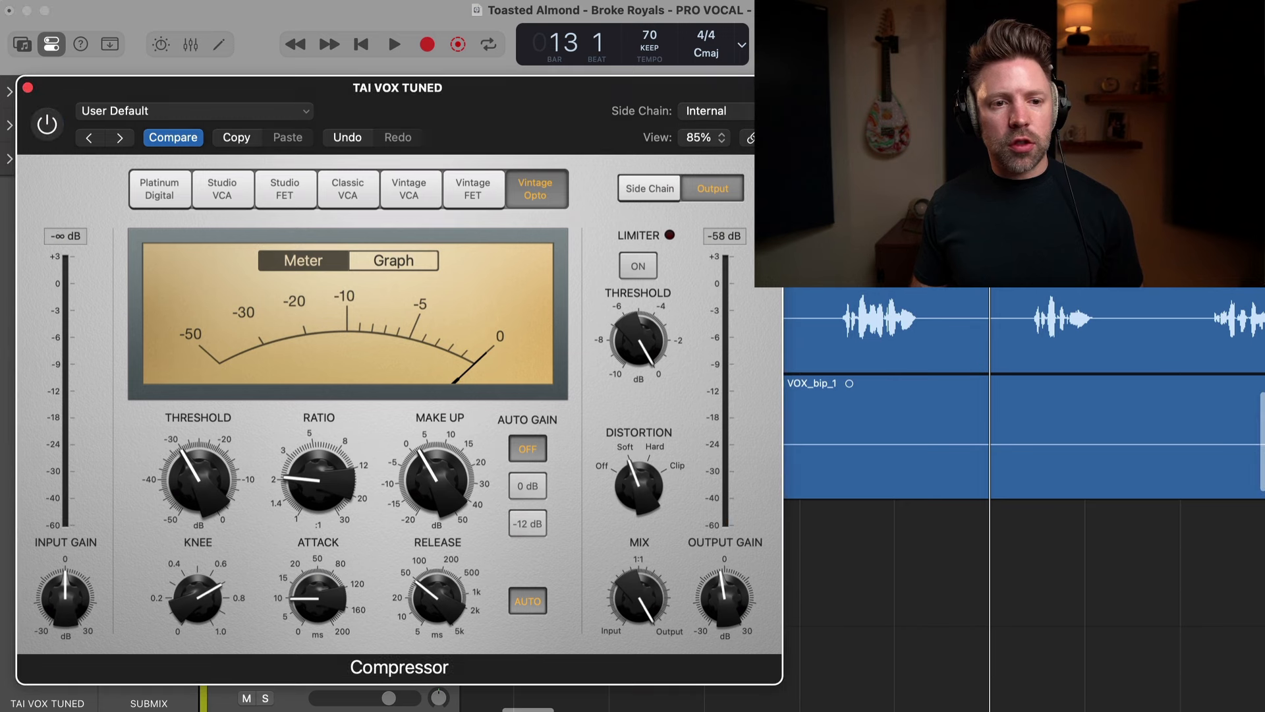
{"action": "key", "text": "space"}
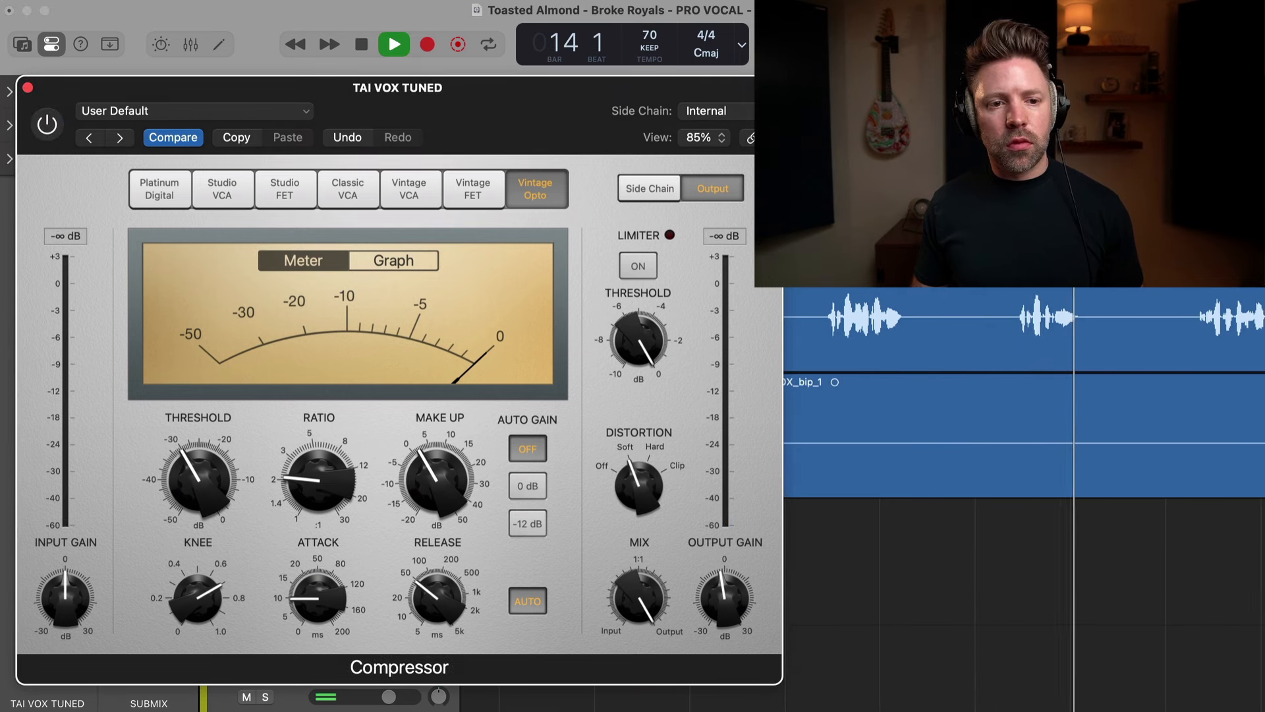
{"action": "key", "text": "space"}
Re-enable the Vintage Opto Compressor and play from bar 13 through to bar 18, following the vocal along the timeline
{"action": "left_click", "coordinate": [993, 126]}
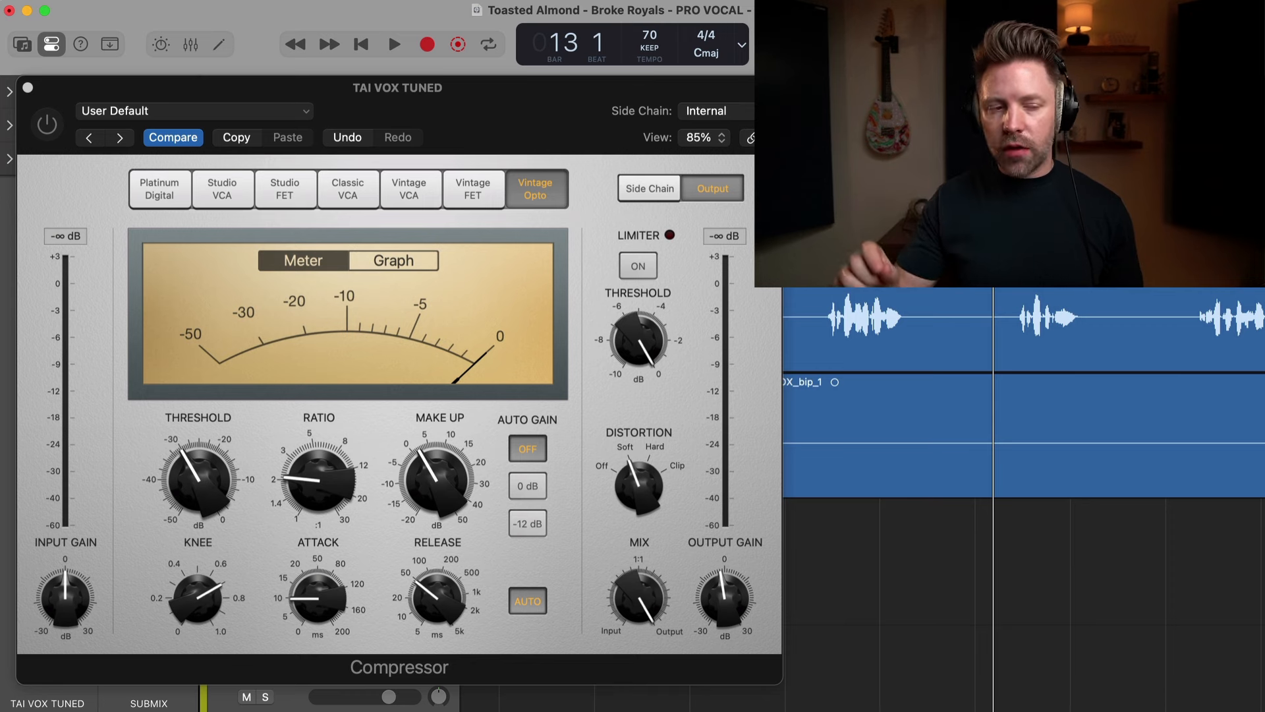
{"action": "left_click", "coordinate": [48, 131]}
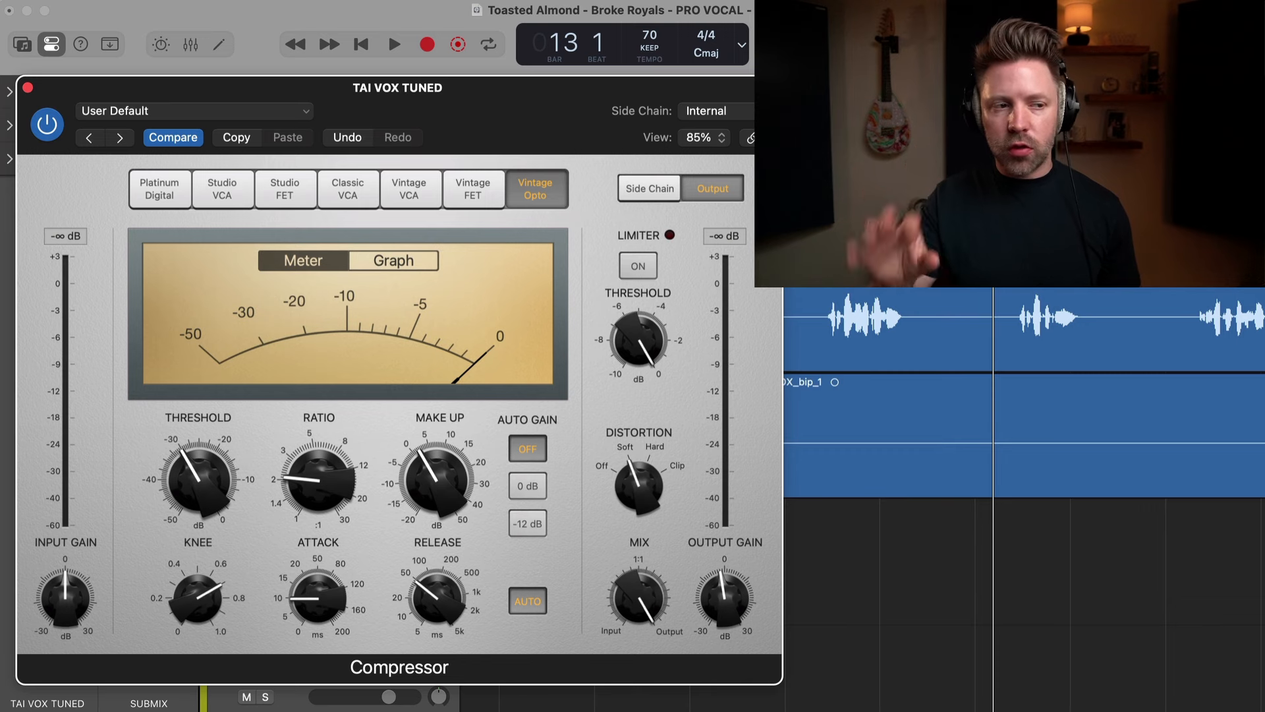
{"action": "key", "text": "space"}
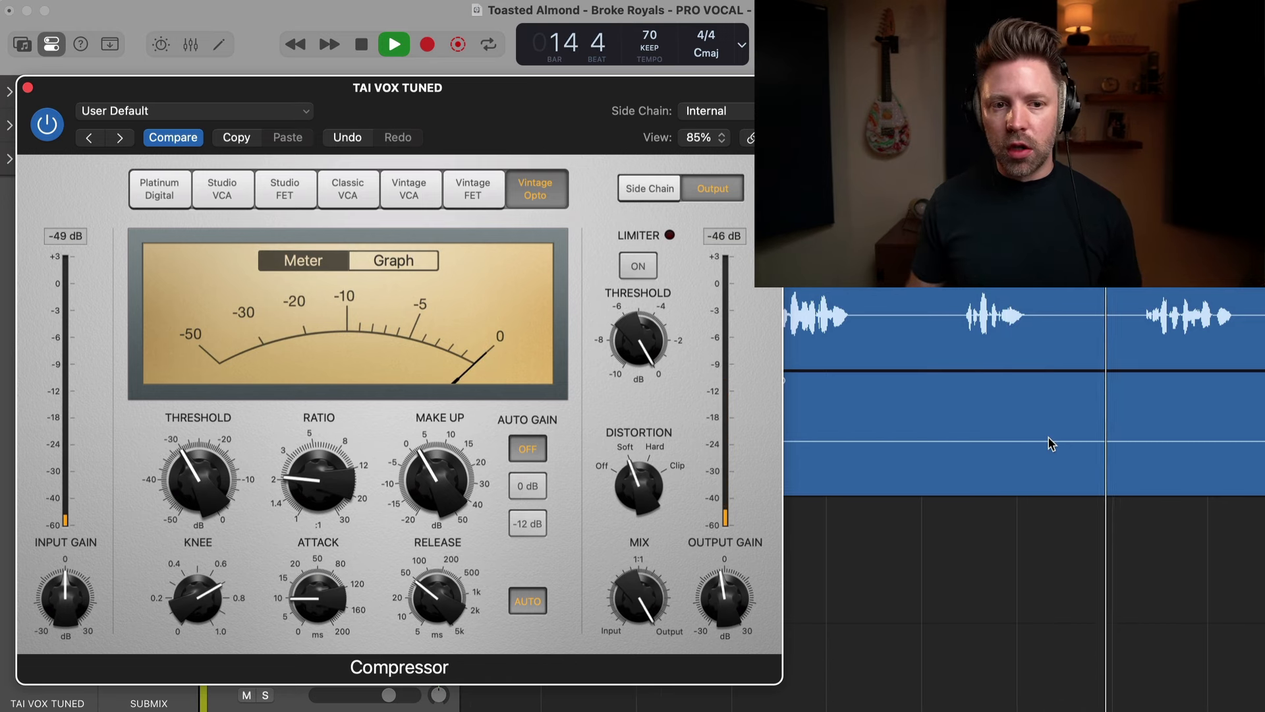
{"action": "scroll", "coordinate": [1048, 443], "scroll_direction": "right", "scroll_amount": 1}
{"action": "scroll", "coordinate": [1037, 432], "scroll_direction": "up", "scroll_amount": 1}
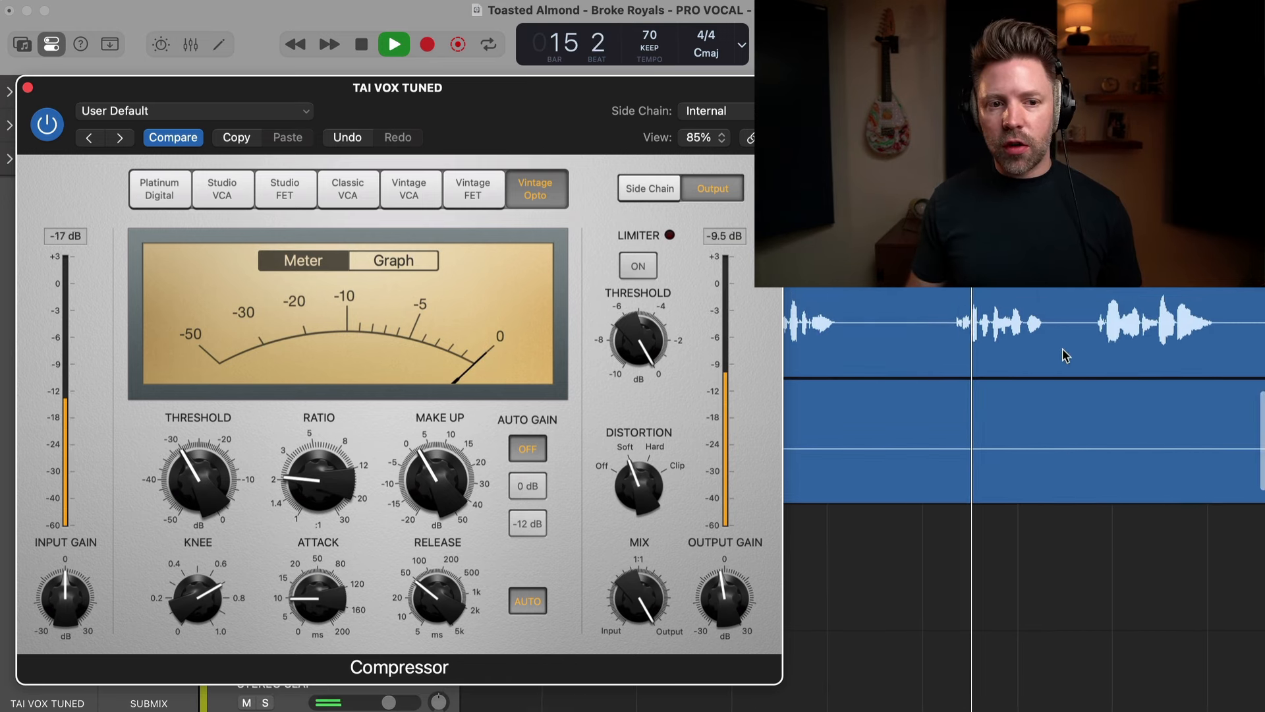
{"action": "scroll", "coordinate": [1078, 359], "scroll_direction": "right", "scroll_amount": 1}
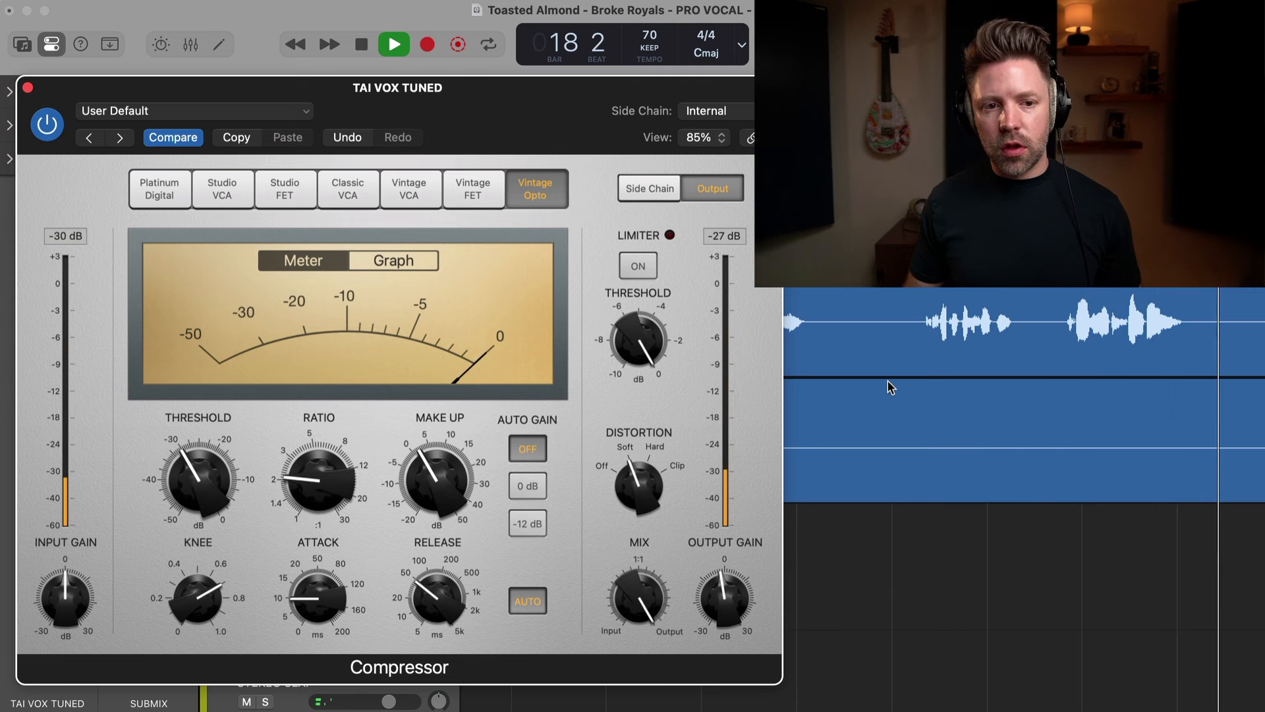
{"action": "key", "text": "space"}
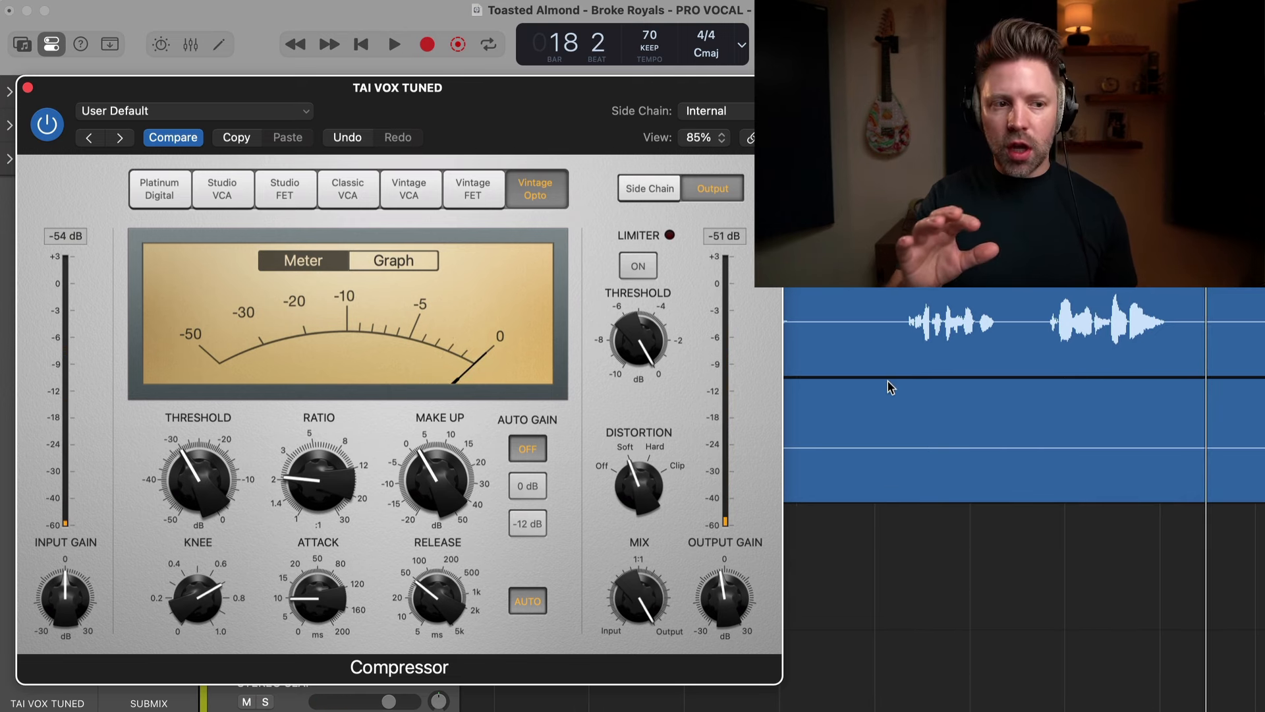
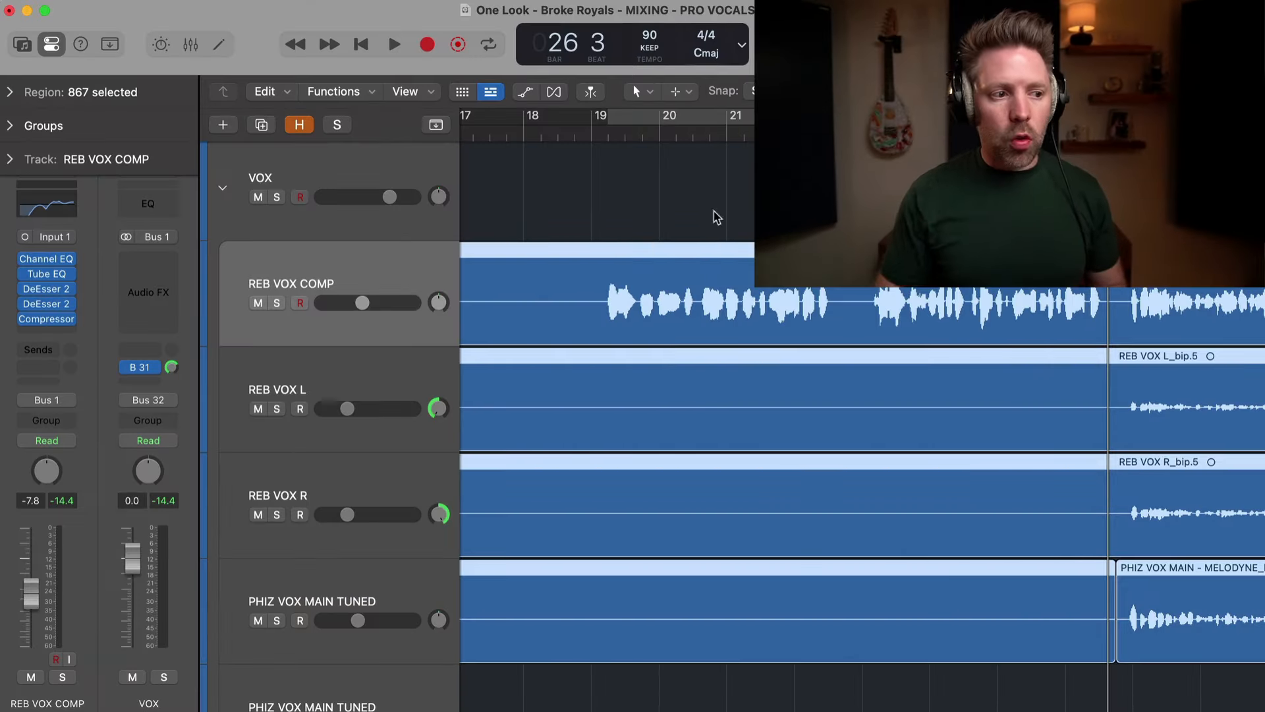
Add a Bus 3 send to the REB VOX COMP channel and name its aux channel VOX VERB
{"action": "left_click", "coordinate": [57, 353]}
{"action": "mouse_move", "coordinate": [62, 375]}
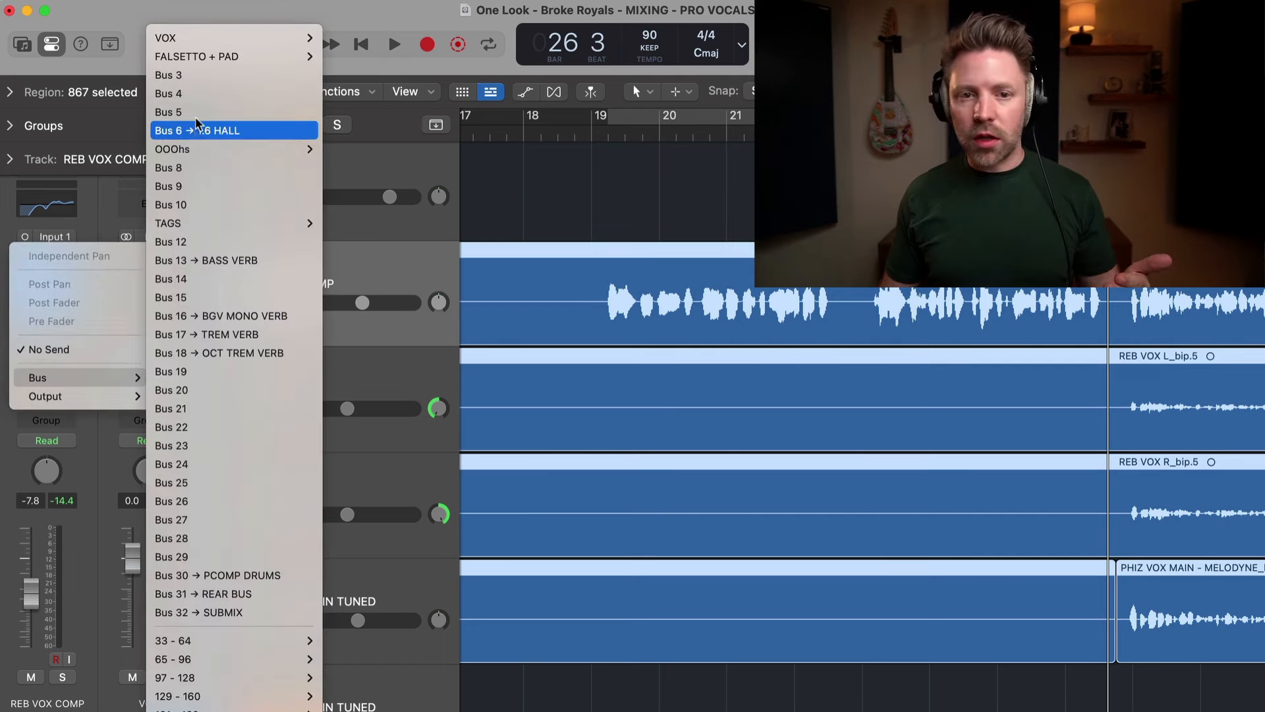
{"action": "key", "text": "Escape"}
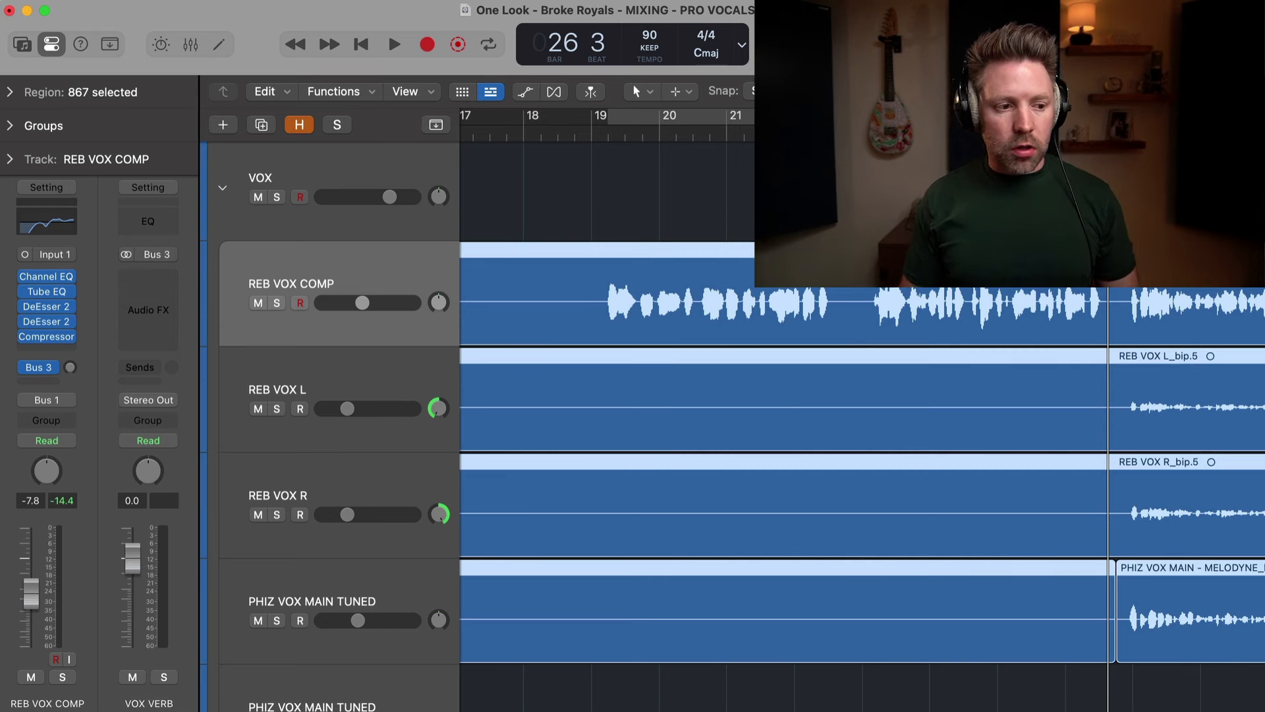
Insert a stereo Space Designer reverb on the VOX VERB channel and move its window clear of the webcam area
{"action": "left_click", "coordinate": [156, 275]}
{"action": "mouse_move", "coordinate": [191, 566]}
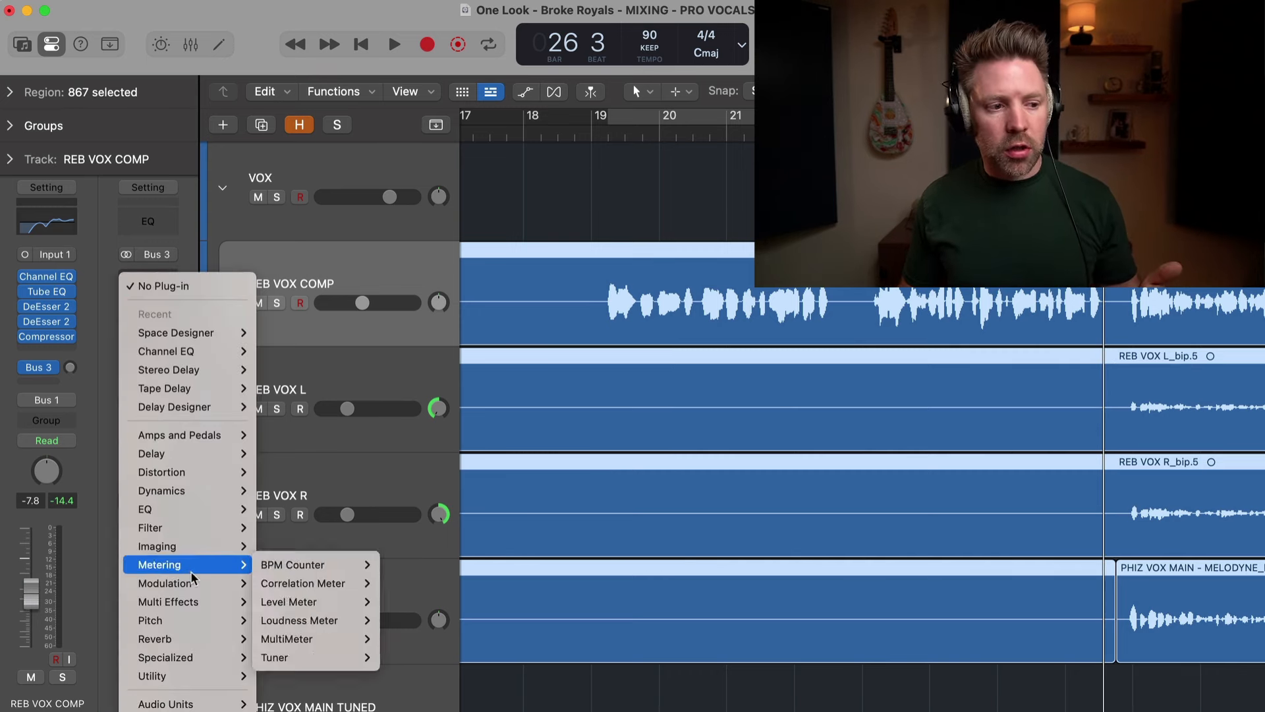
{"action": "mouse_move", "coordinate": [197, 639]}
{"action": "mouse_move", "coordinate": [316, 693]}
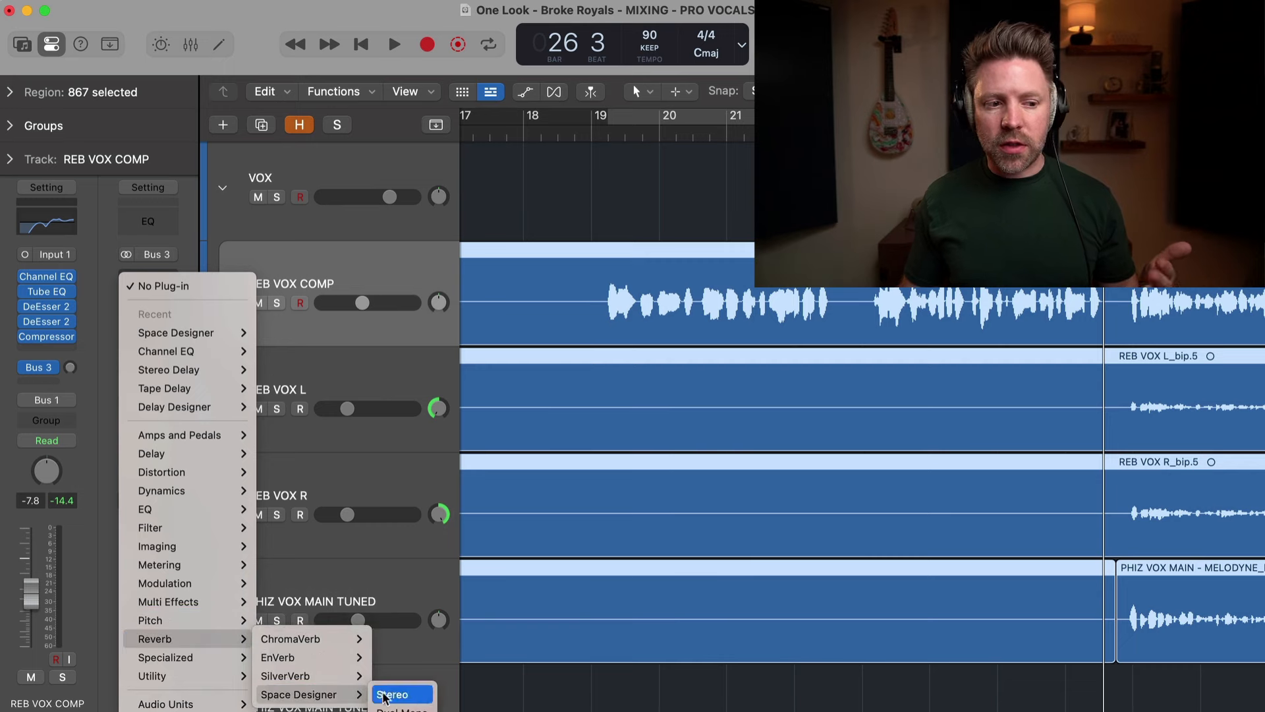
{"action": "left_click", "coordinate": [389, 694]}
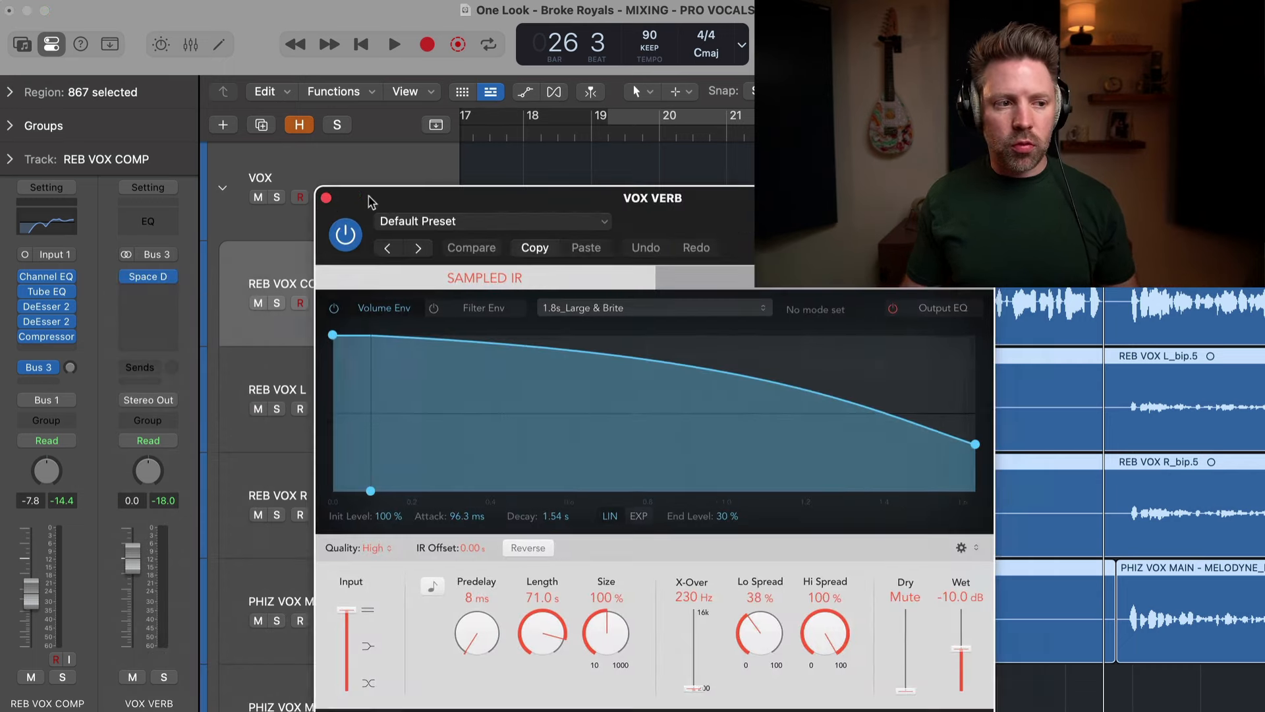
{"action": "left_click_drag", "start_coordinate": [371, 201], "coordinate": [187, 159]}
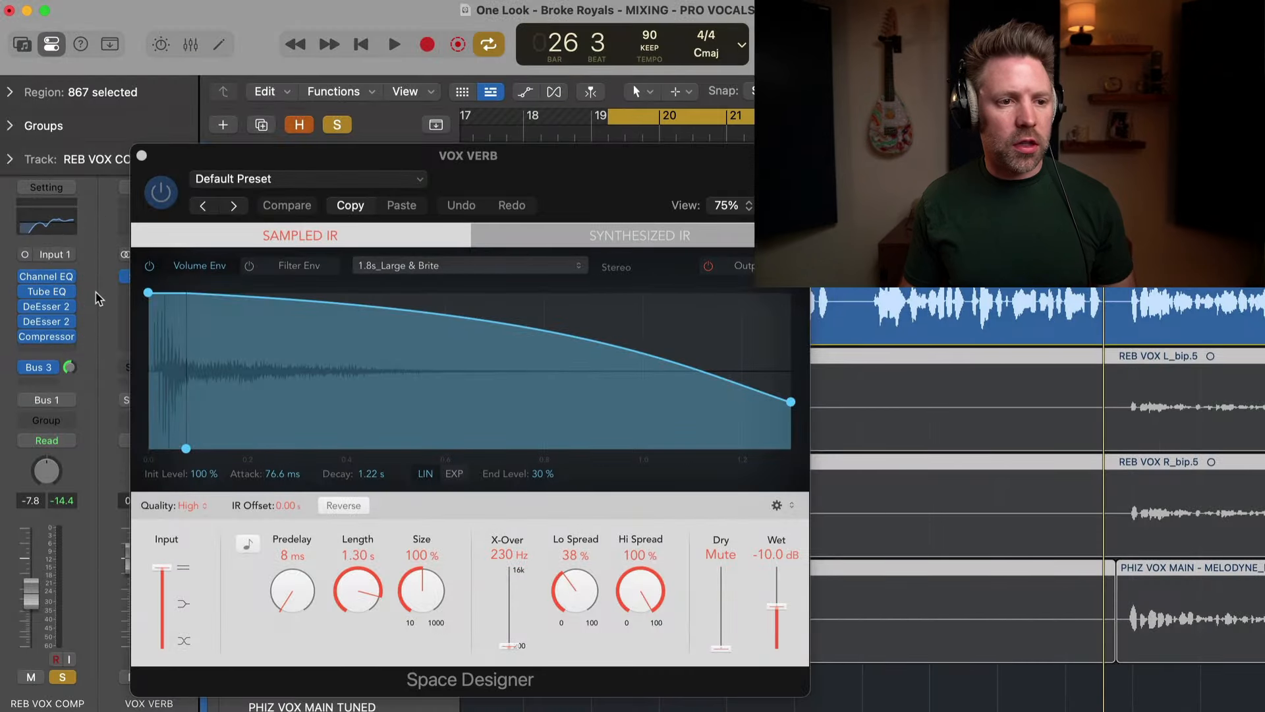
Raise the Bus 3 send on REB VOX COMP to about -3.8 dB during looped playback, and audition it unsoloed in the mix
{"action": "key", "text": "space"}
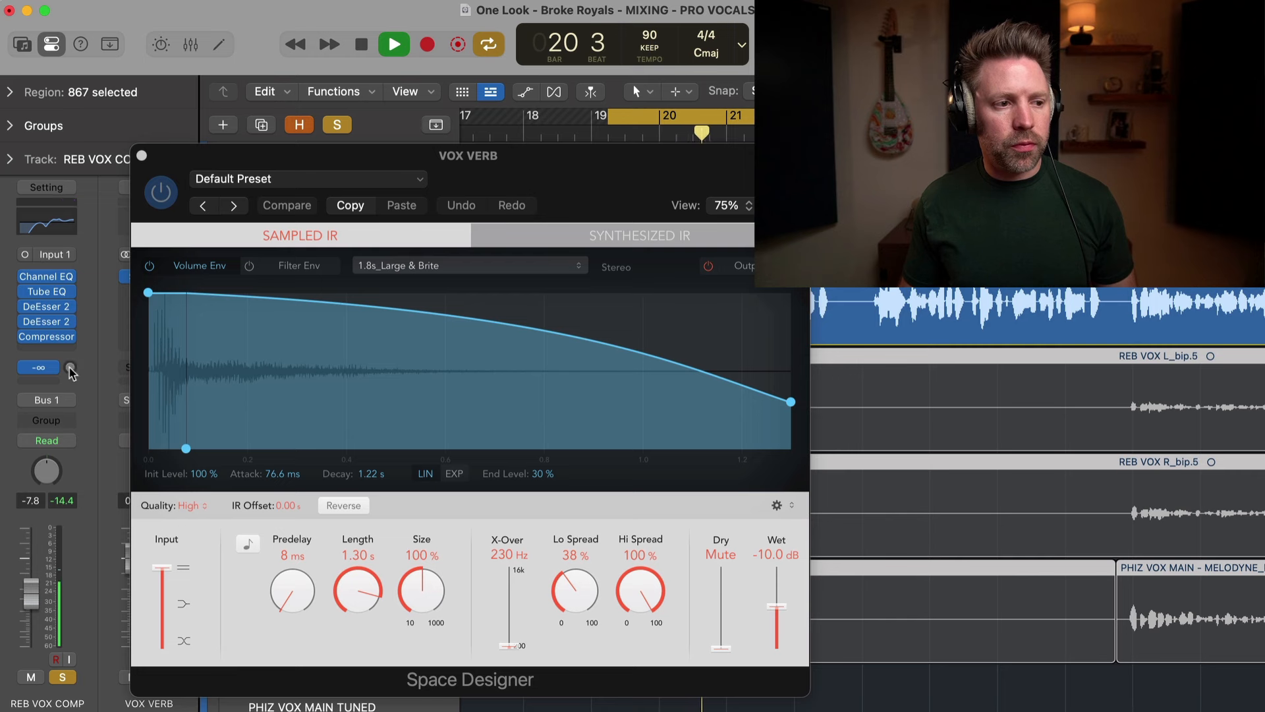
{"action": "left_click_drag", "start_coordinate": [68, 322], "coordinate": [74, 301]}
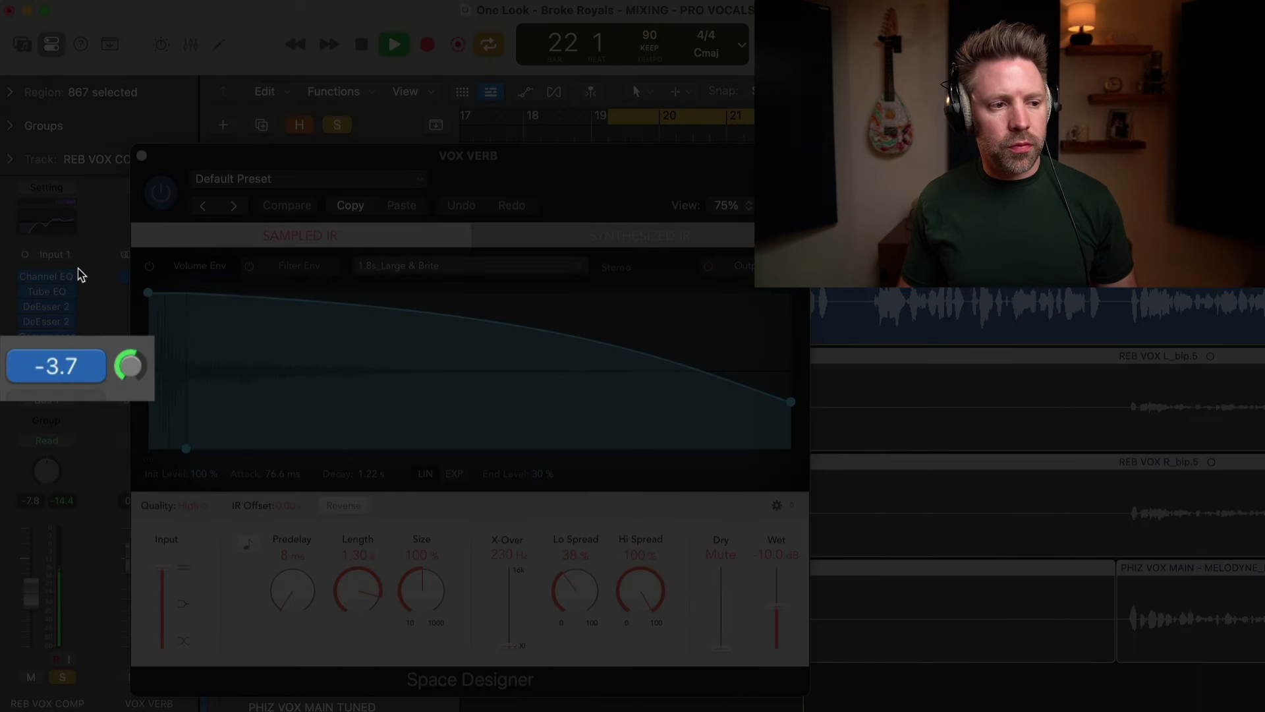
{"action": "key", "text": "space"}
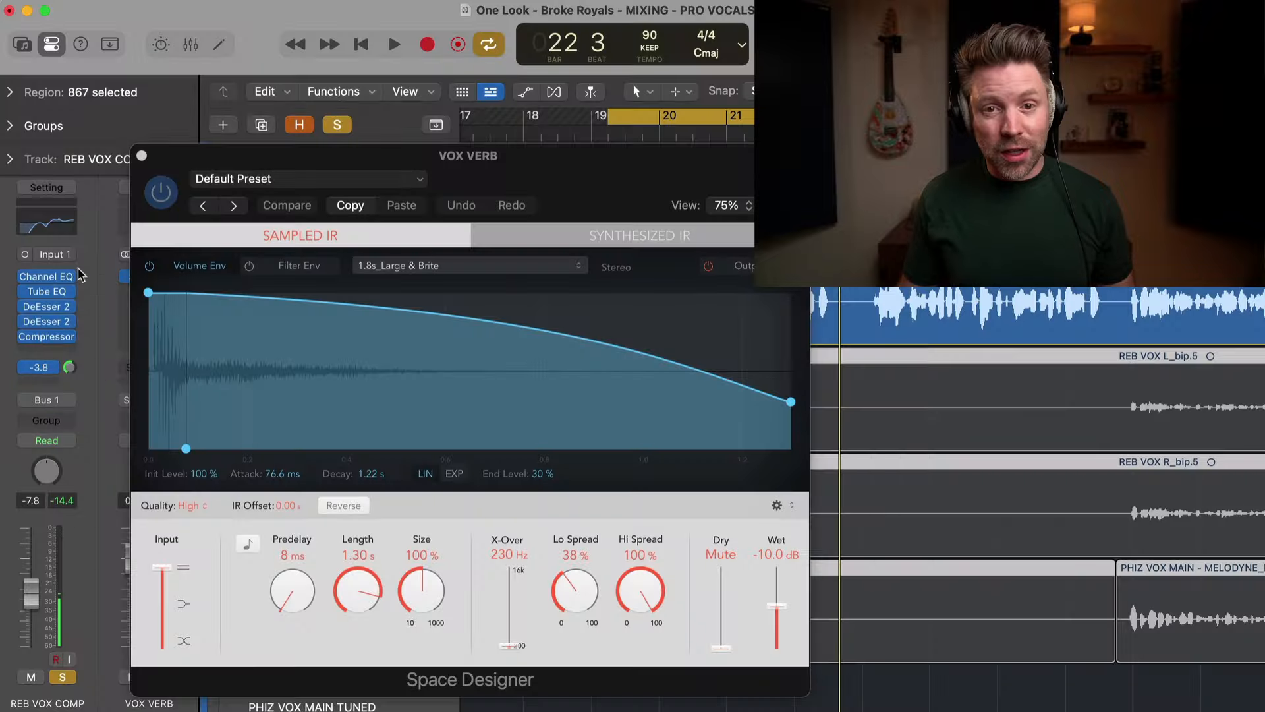
{"action": "key", "text": "s"}
{"action": "key", "text": "space"}
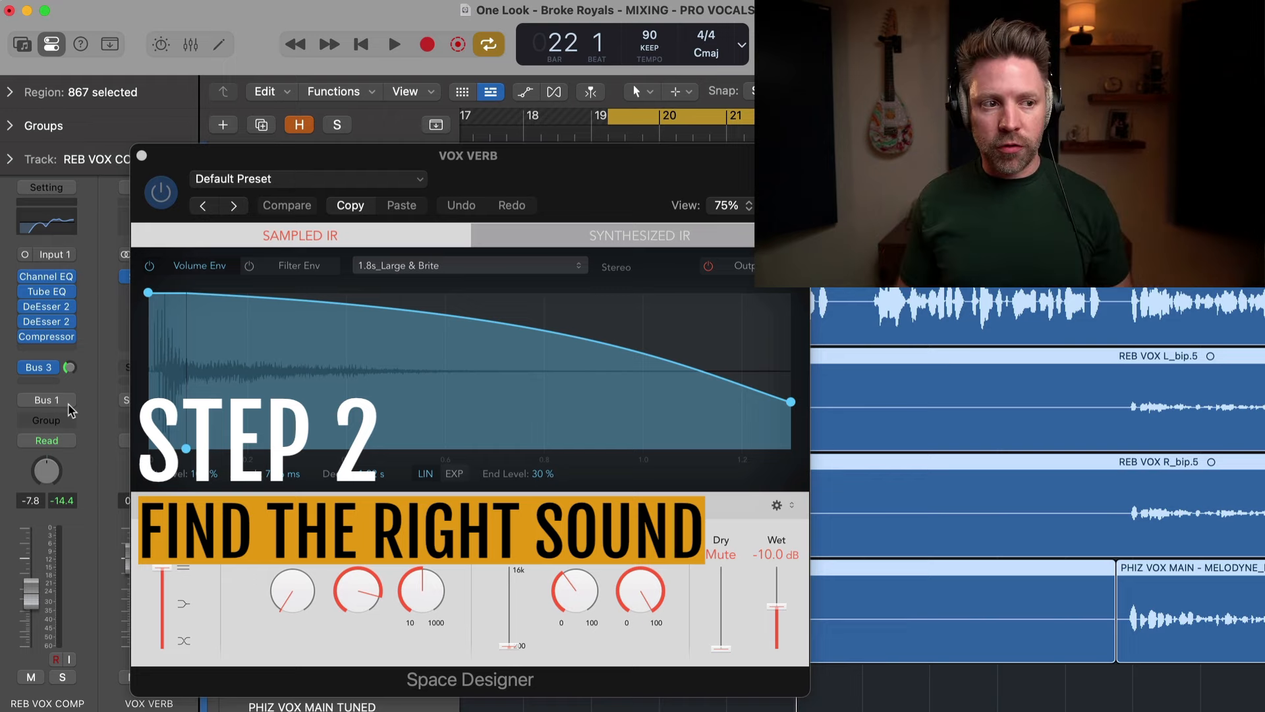
{"action": "left_click", "coordinate": [268, 181]}
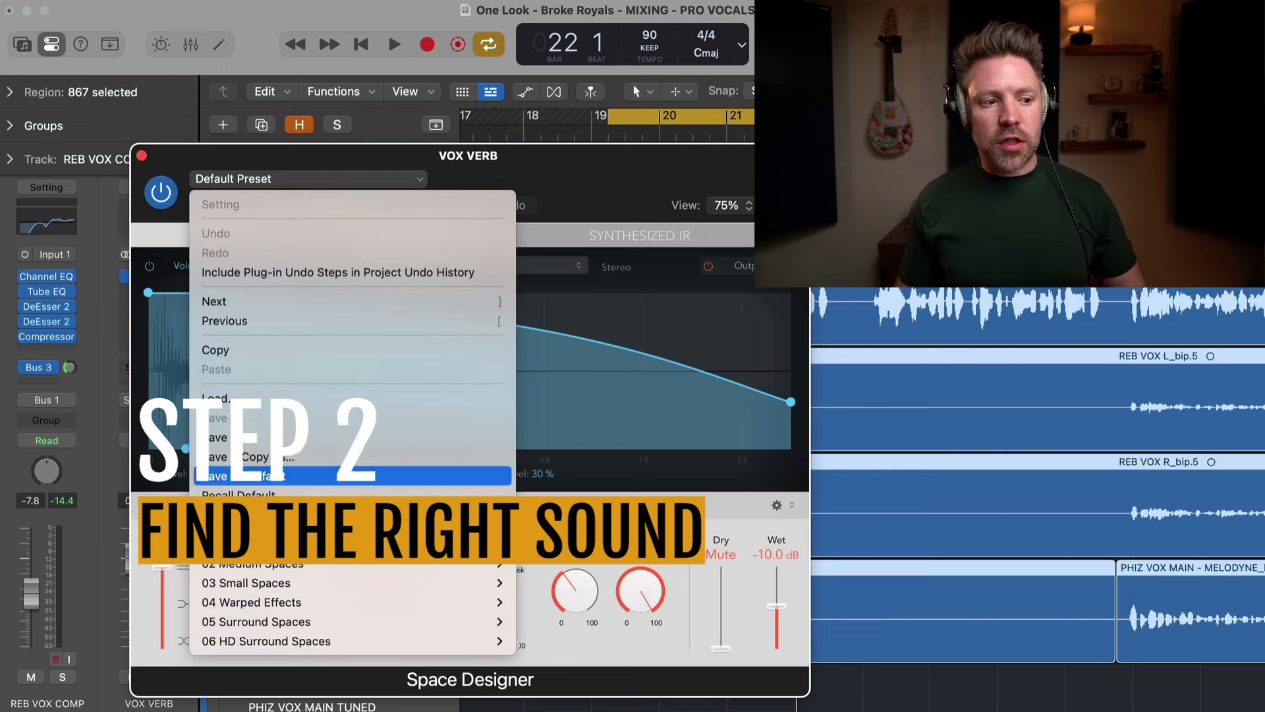
{"action": "mouse_move", "coordinate": [325, 564]}
{"action": "mouse_move", "coordinate": [546, 577]}
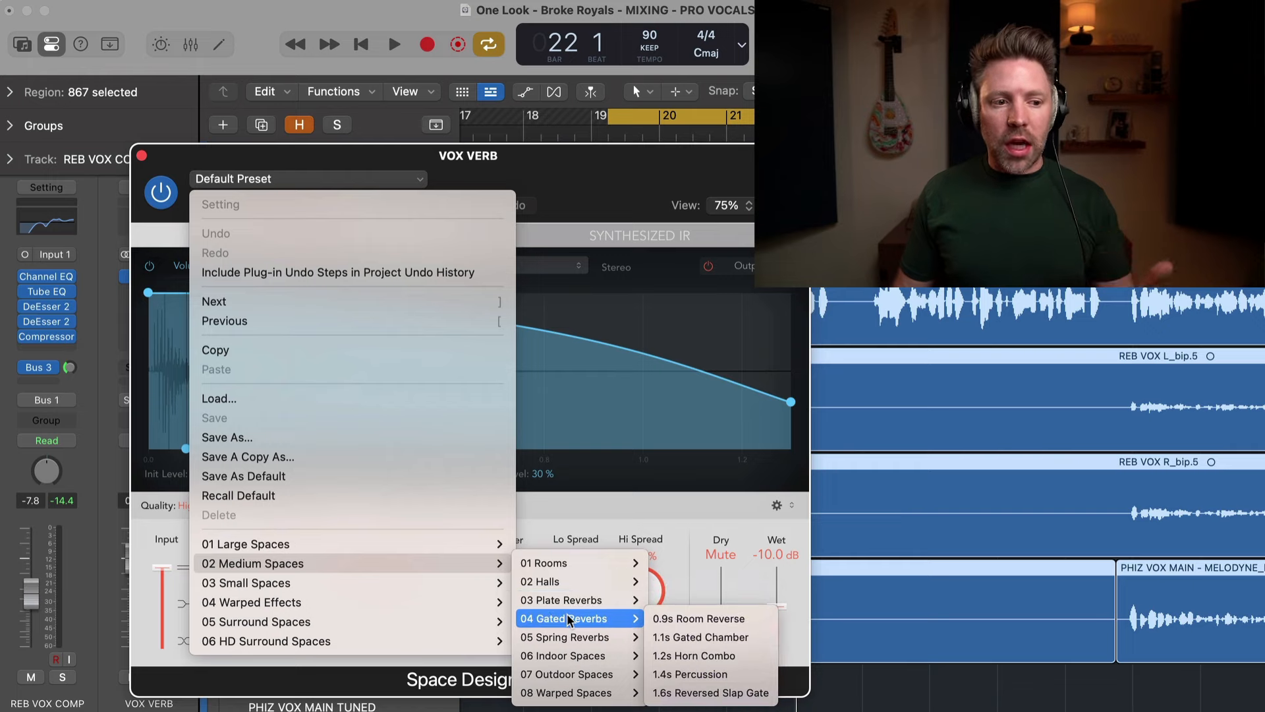
{"action": "mouse_move", "coordinate": [570, 609]}
{"action": "mouse_move", "coordinate": [583, 653]}
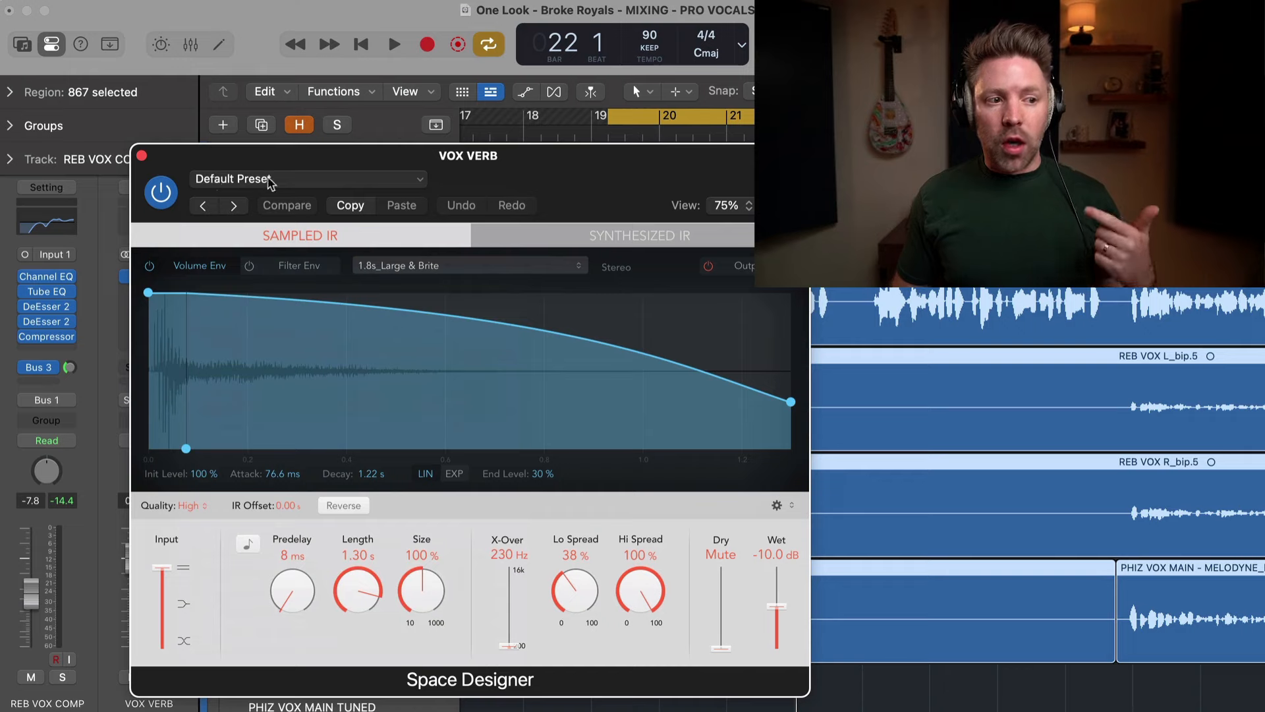
Load the 0.9s Recording Room preset from the Small Spaces Rooms category into Space Designer
{"action": "left_click", "coordinate": [339, 178]}
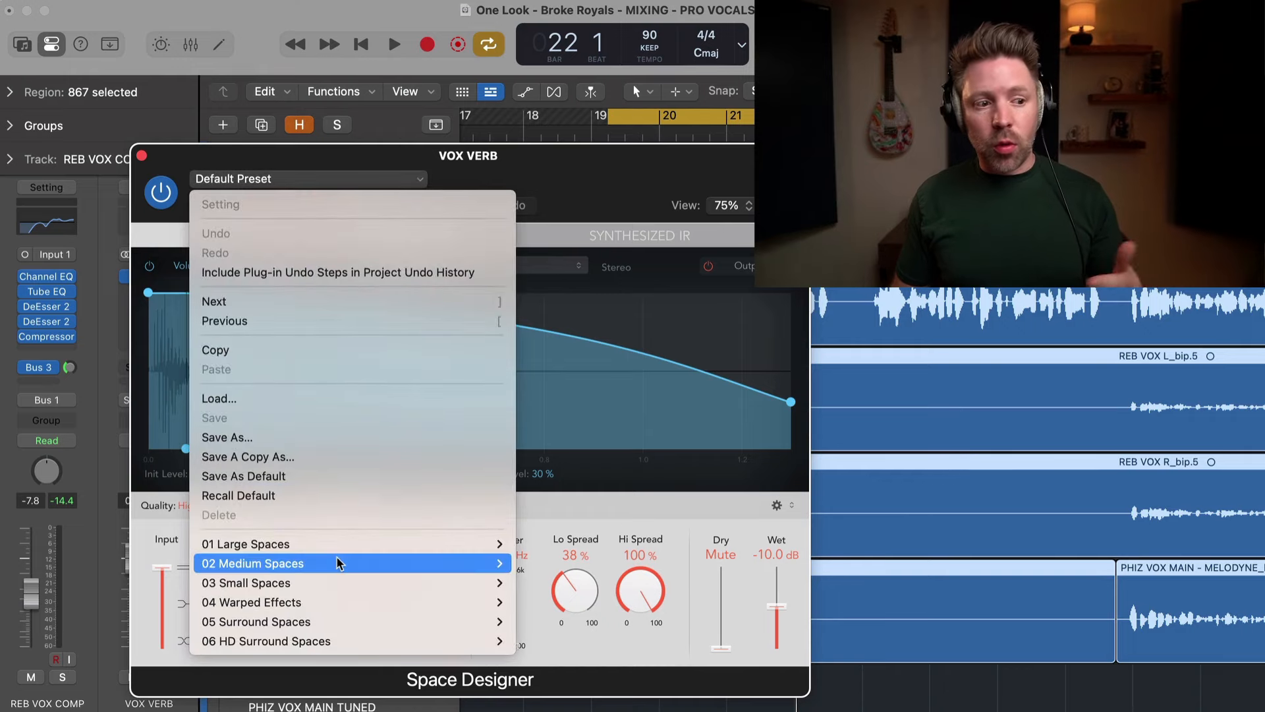
{"action": "mouse_move", "coordinate": [336, 584]}
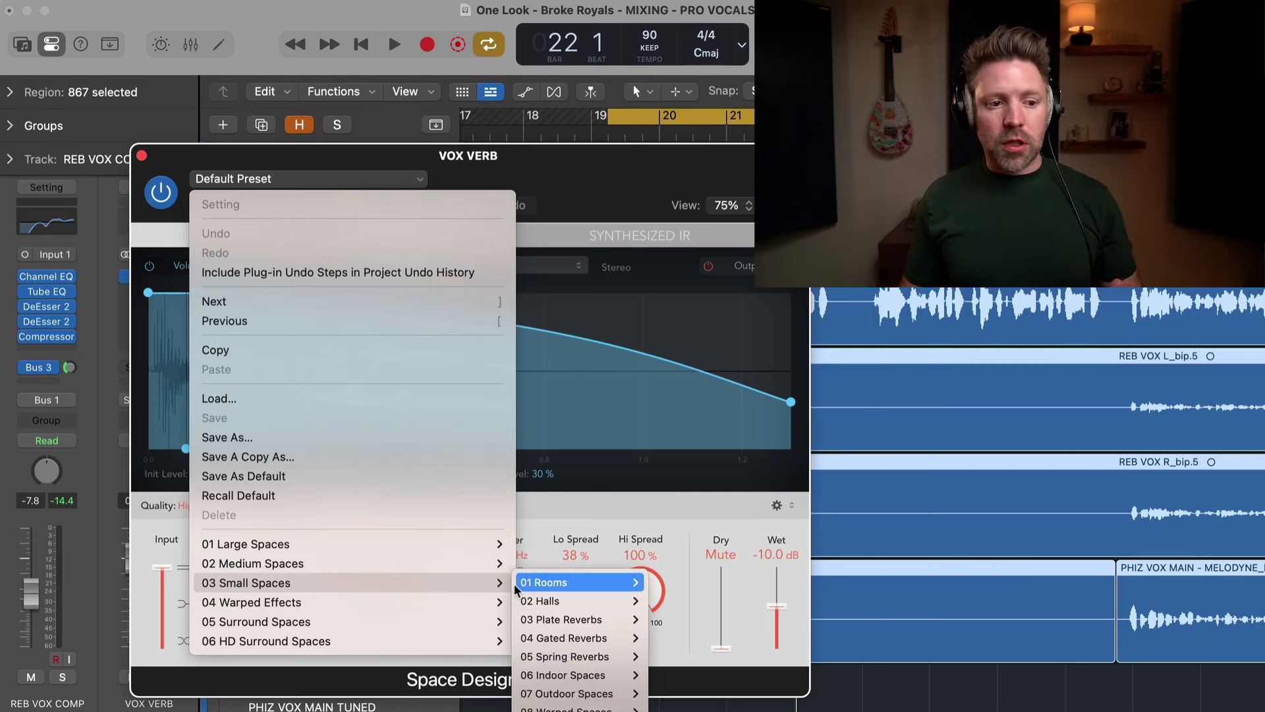
{"action": "mouse_move", "coordinate": [516, 588]}
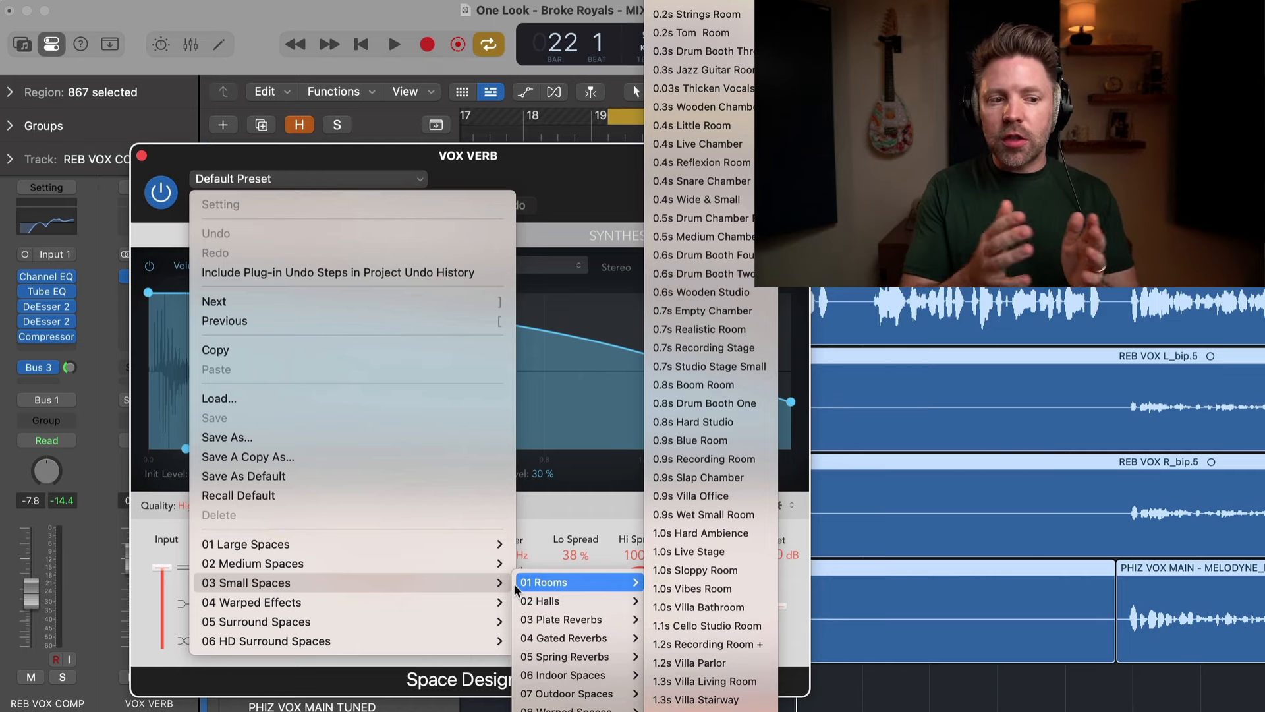
{"action": "left_click", "coordinate": [733, 460]}
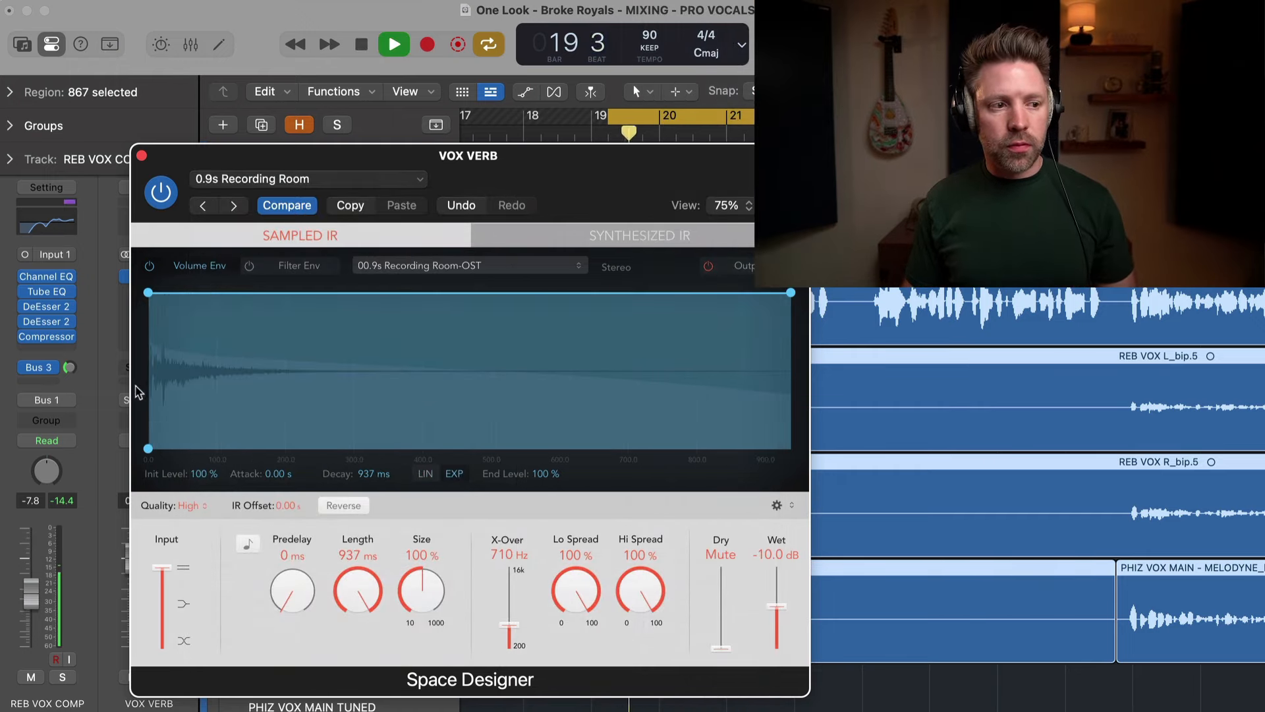
Solo REB VOX COMP and raise its Bus 3 send further while the room reverb plays
{"action": "key", "text": "s"}
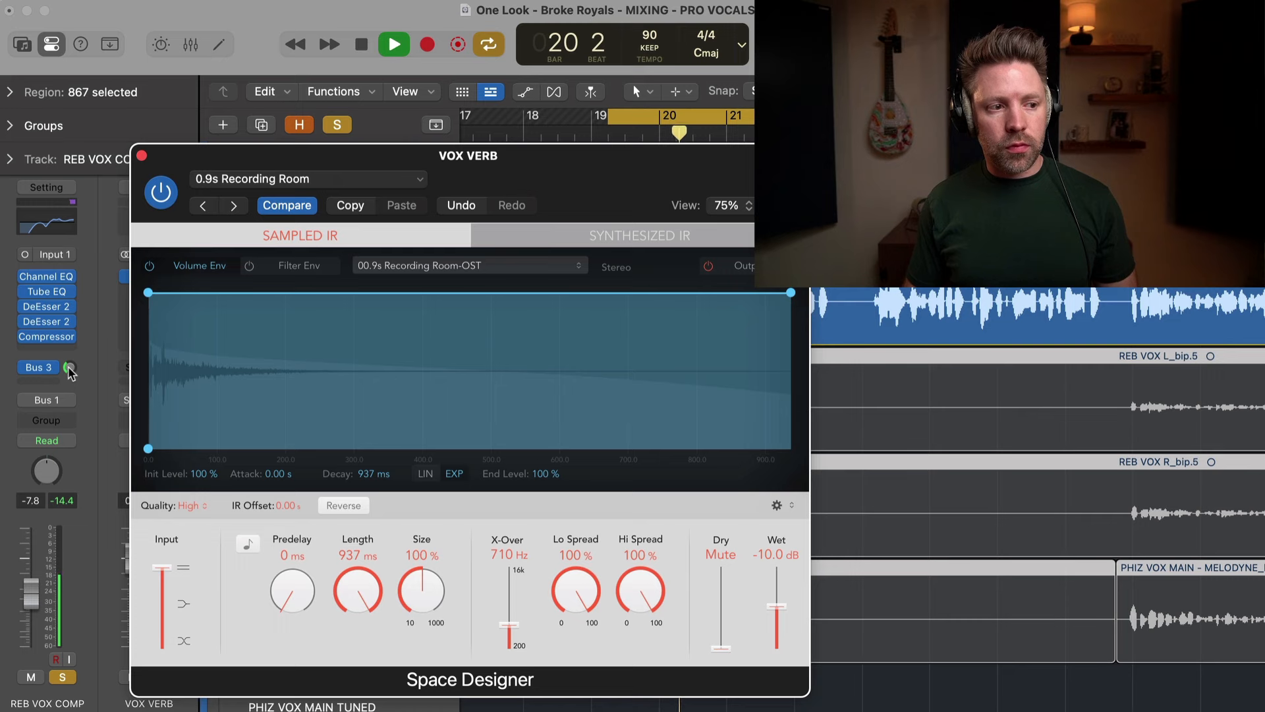
{"action": "left_click", "coordinate": [69, 381]}
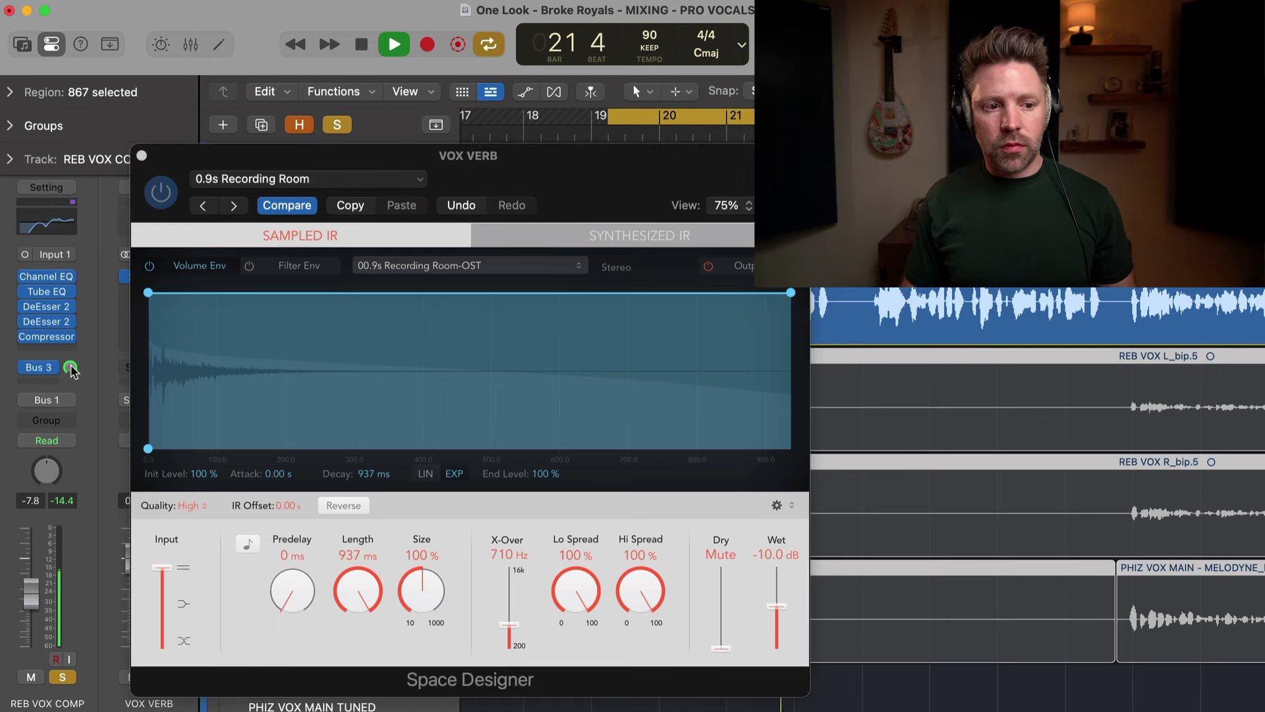
{"action": "key", "text": "space"}
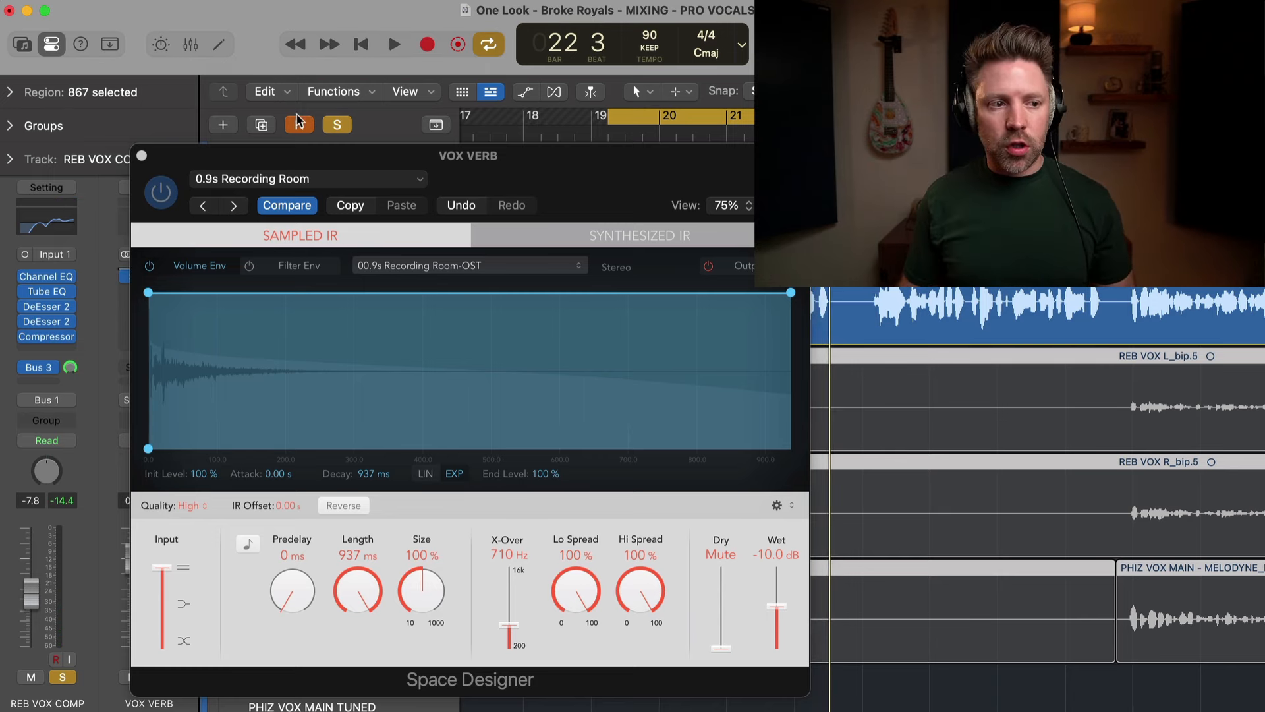
Compare the Default Preset with 0.9s Recording Room by undoing and redoing the preset change during playback, and close Space Designer
{"action": "left_click", "coordinate": [318, 175]}
{"action": "left_click", "coordinate": [318, 163]}
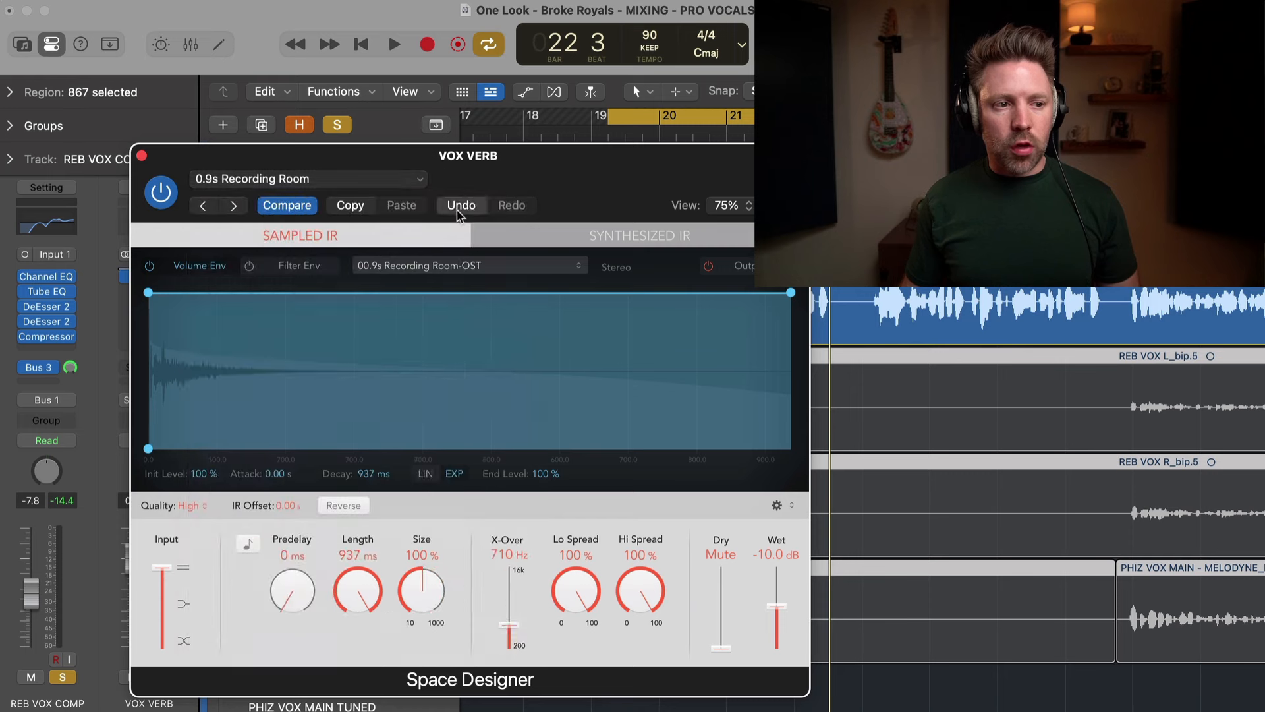
{"action": "left_click", "coordinate": [457, 210]}
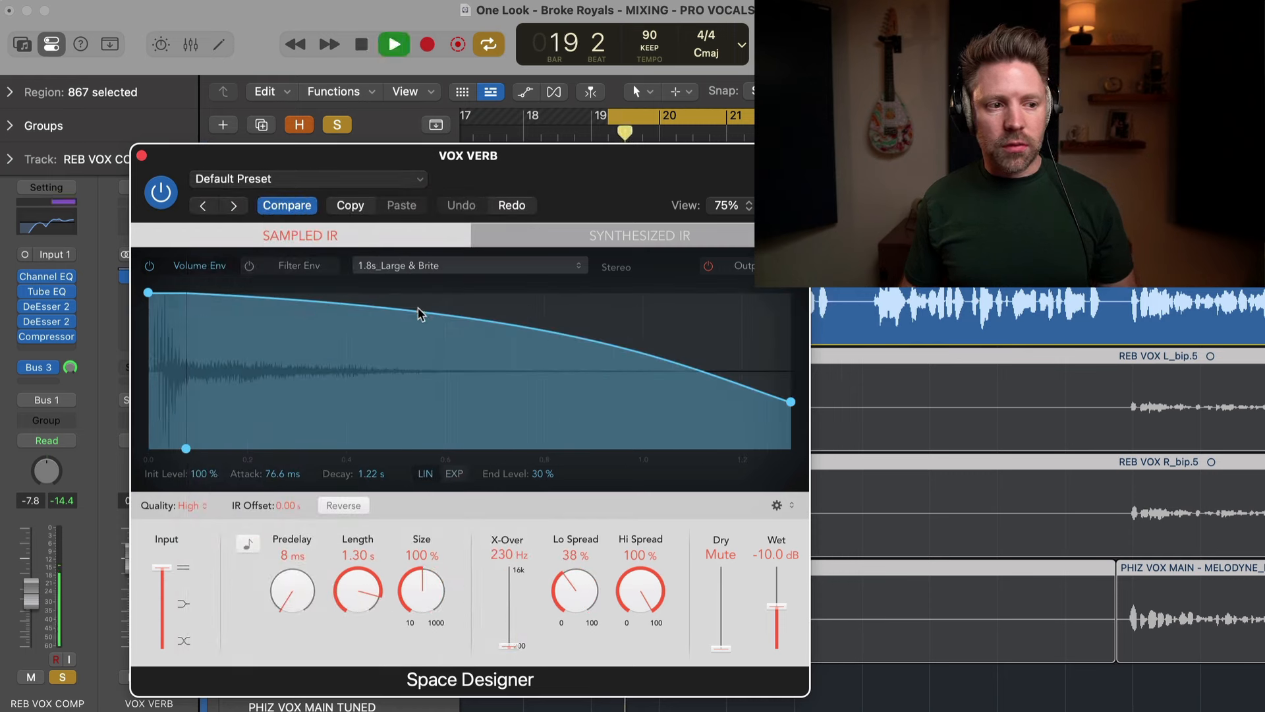
{"action": "left_click", "coordinate": [523, 206]}
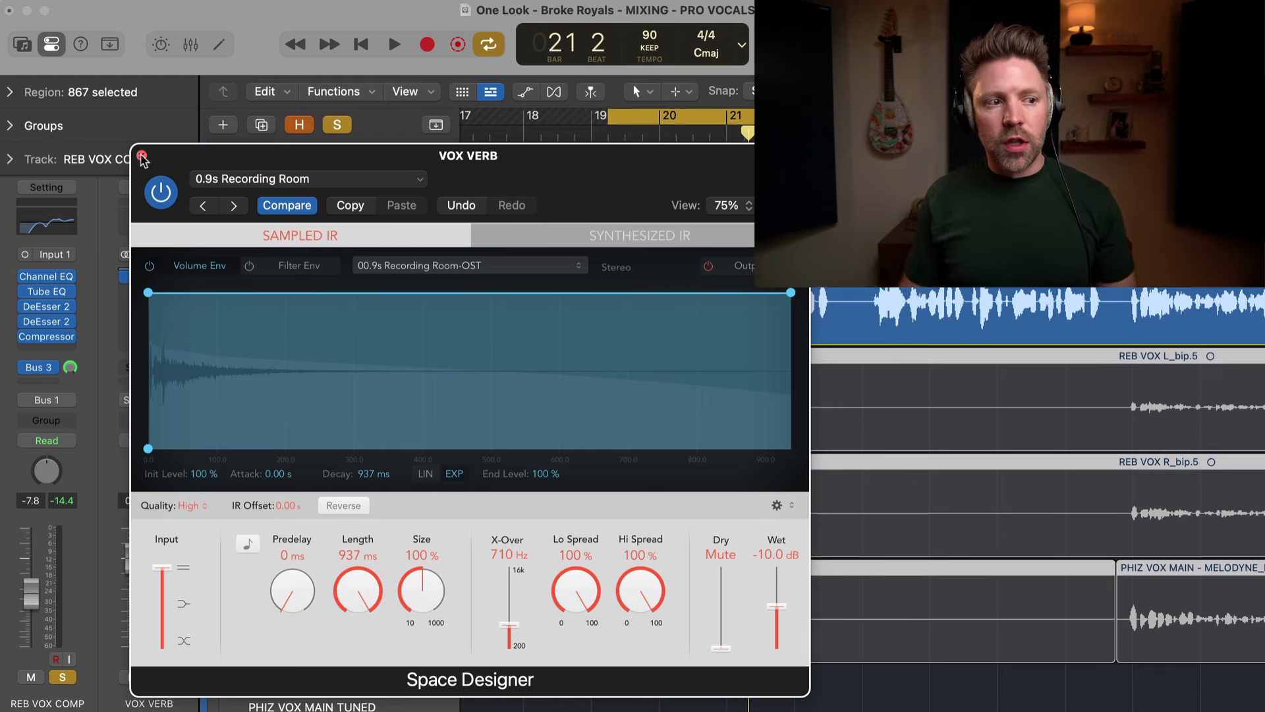
{"action": "left_click", "coordinate": [141, 156]}
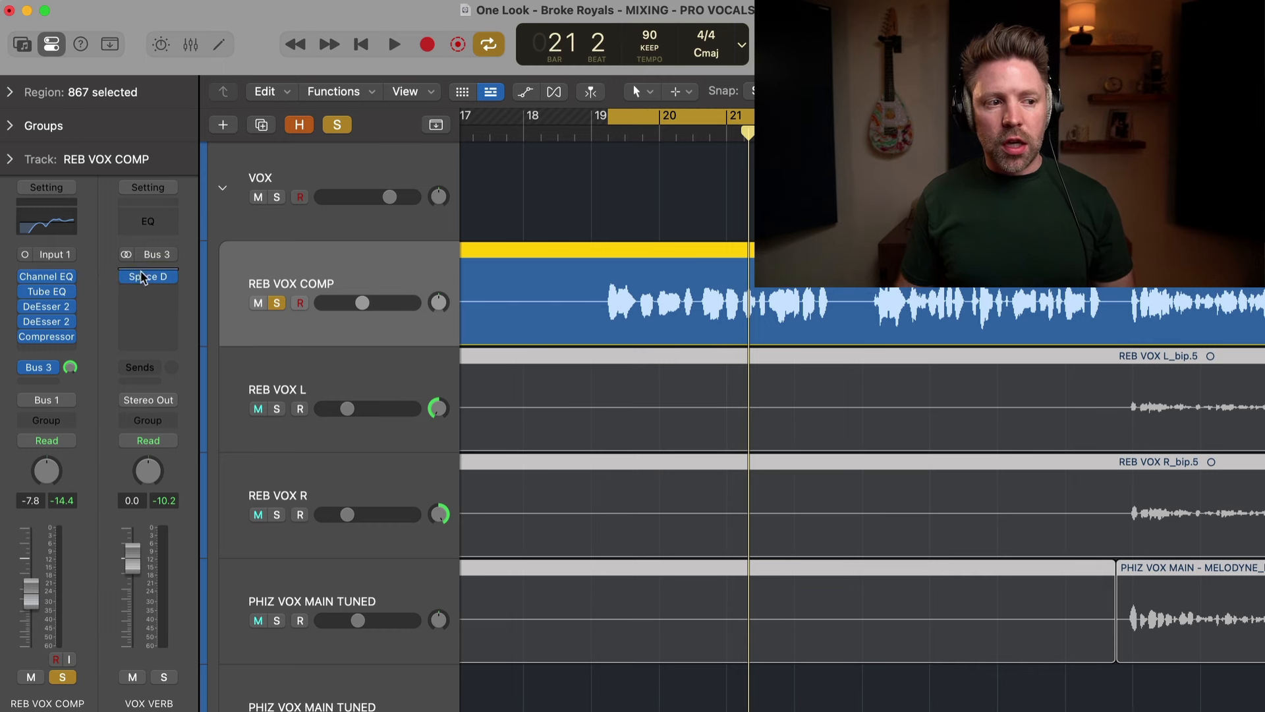
Insert a Channel EQ after Space Designer on the VOX VERB channel
{"action": "left_click", "coordinate": [155, 298]}
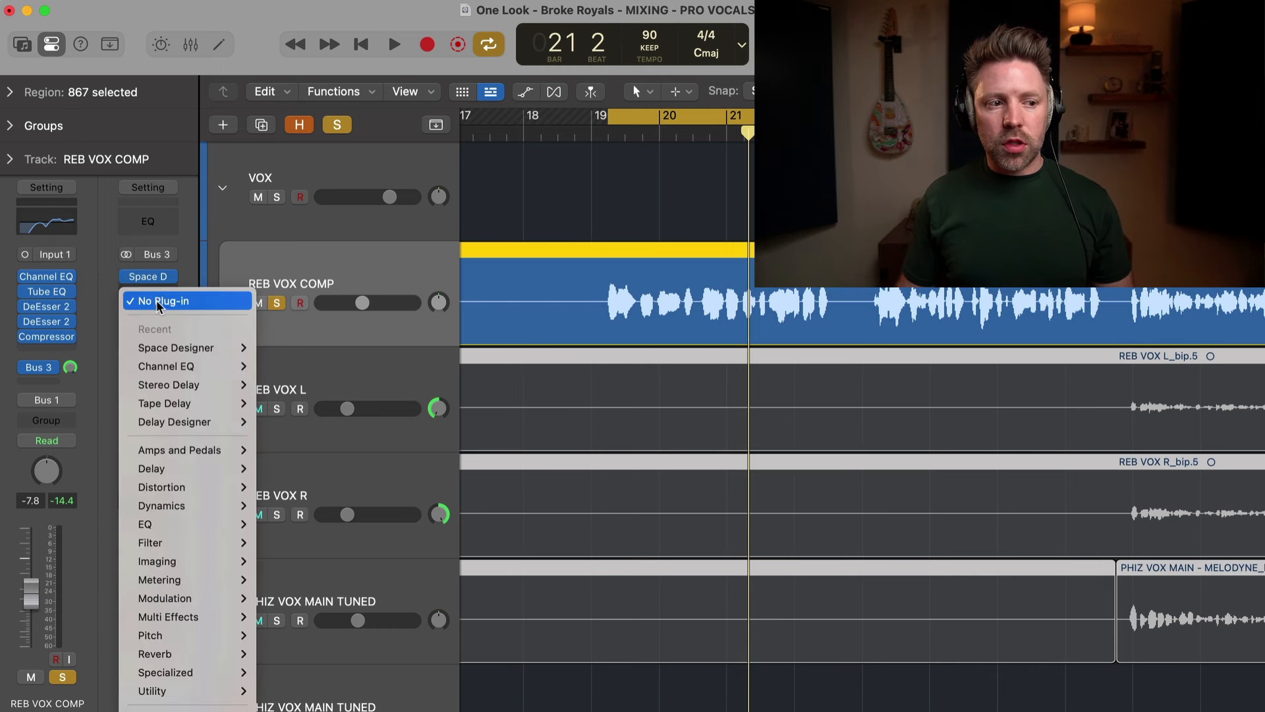
{"action": "mouse_move", "coordinate": [197, 365]}
{"action": "left_click", "coordinate": [266, 369]}
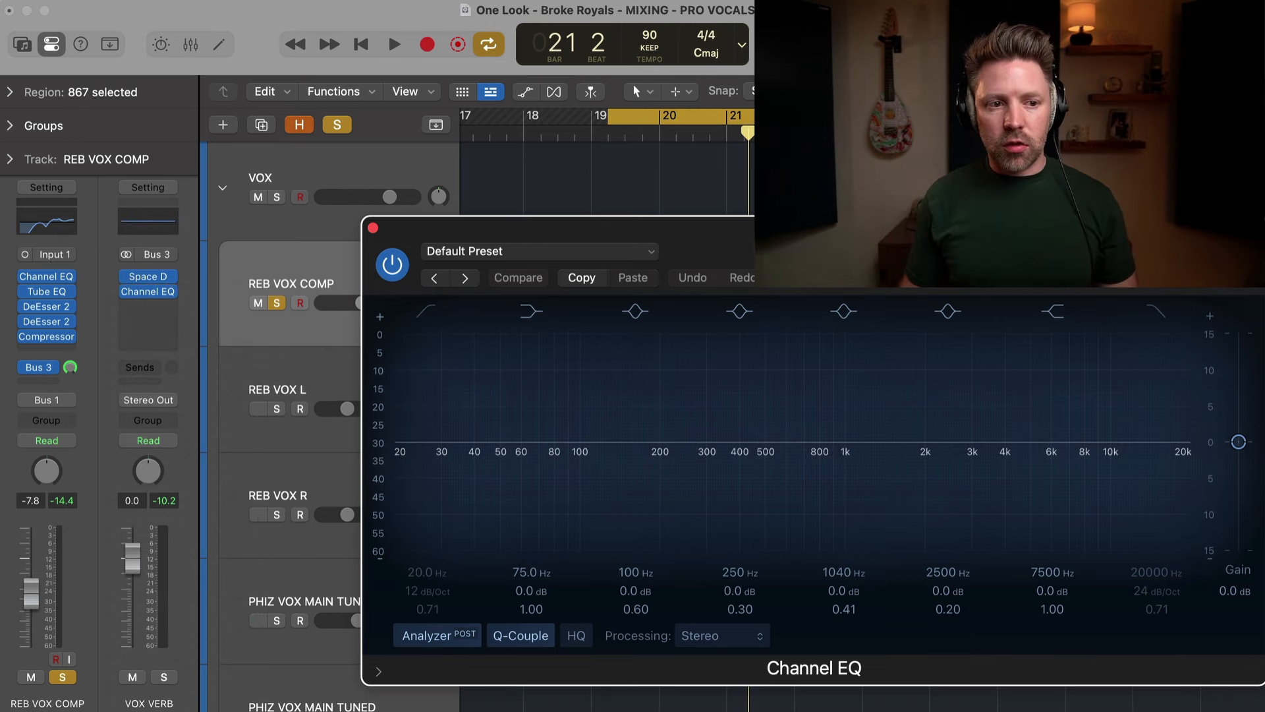
{"action": "left_click_drag", "start_coordinate": [765, 227], "coordinate": [474, 241]}
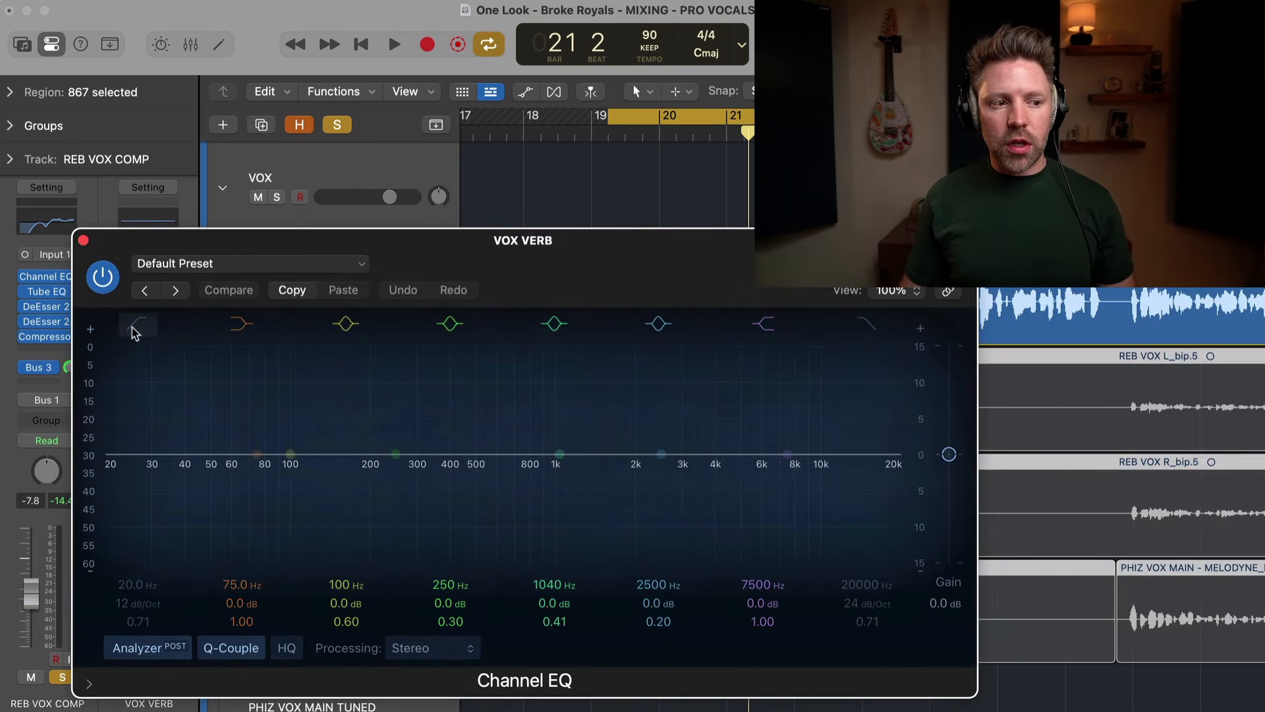
Enable the low cut on the VOX VERB Channel EQ at about 472 Hz with Q 0.79, and audition it unsoloed
{"action": "left_click", "coordinate": [133, 329]}
{"action": "left_click_drag", "start_coordinate": [199, 479], "coordinate": [469, 469]}
{"action": "key", "text": "s"}
{"action": "key", "text": "s"}
{"action": "key", "text": "space"}
{"action": "key", "text": "s"}
{"action": "left_click_drag", "start_coordinate": [165, 240], "coordinate": [288, 239]}
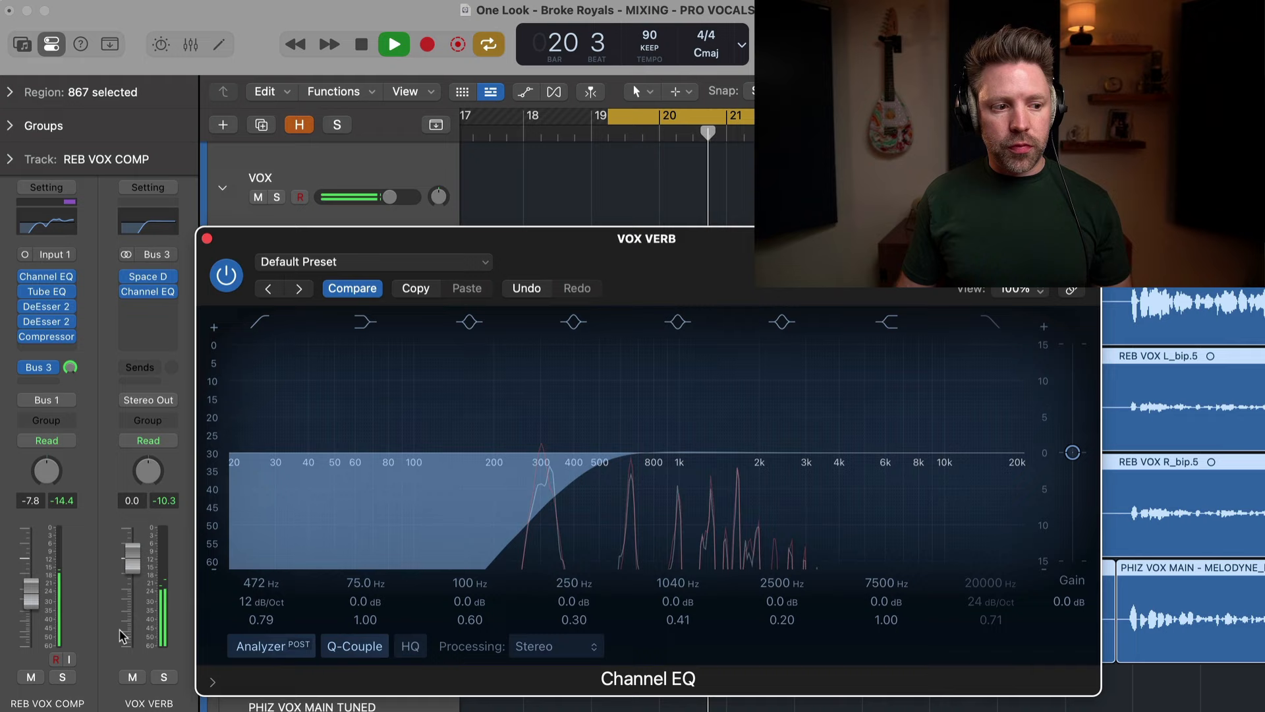
Mute the VOX stack, solo REB VOX COMP, and lower the reverb EQ's low cut to about 438 Hz during playback
{"action": "key", "text": "space"}
{"action": "key", "text": "s"}
{"action": "left_click_drag", "start_coordinate": [408, 238], "coordinate": [297, 237]}
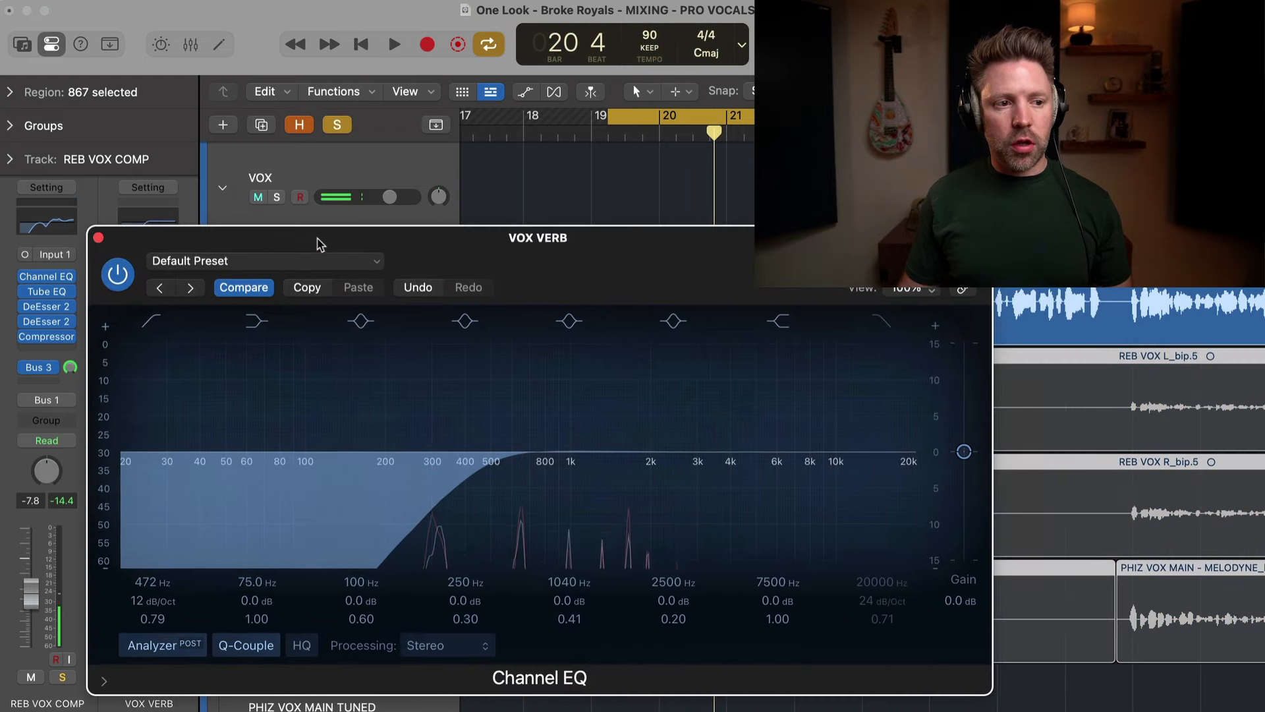
{"action": "key", "text": "space"}
{"action": "mouse_move", "coordinate": [481, 466]}
{"action": "left_mouse_down"}
{"action": "mouse_move", "coordinate": [361, 466]}
{"action": "mouse_move", "coordinate": [472, 472]}
{"action": "left_mouse_up"}
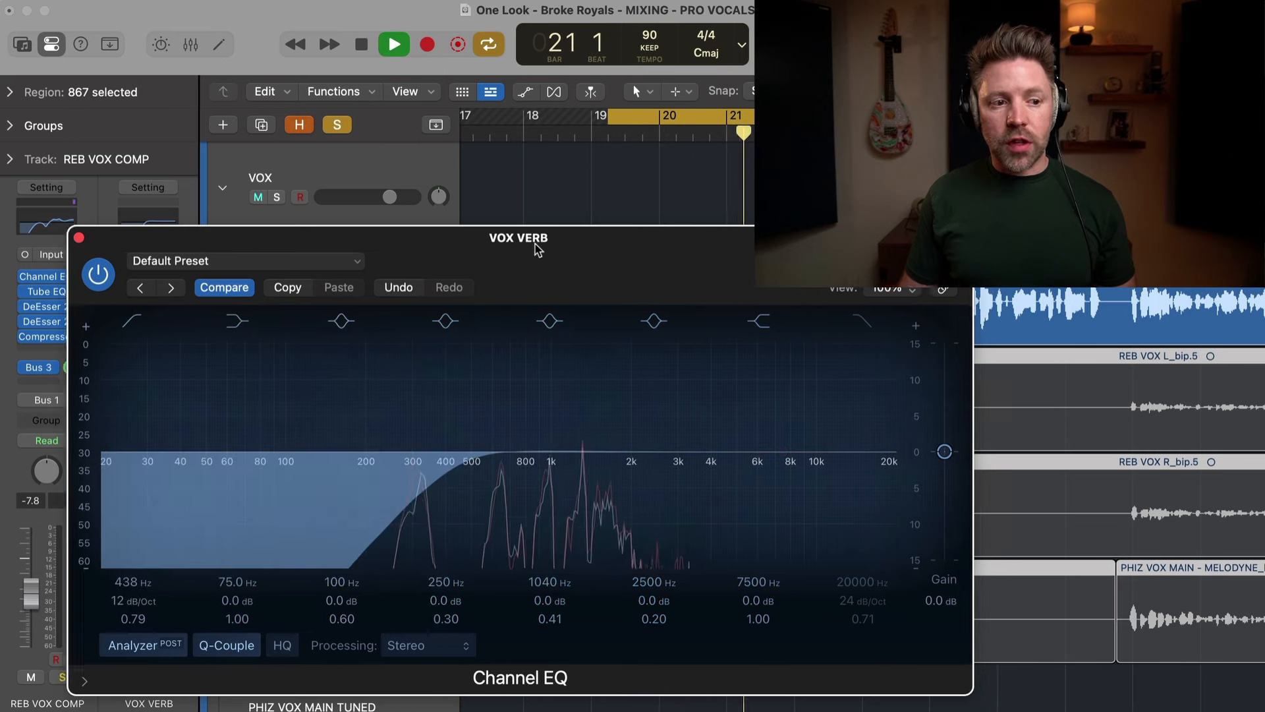
{"action": "left_click_drag", "start_coordinate": [560, 249], "coordinate": [522, 247]}
Pull the reverb EQ's high shelf down to about -6.6 dB at 4880 Hz while the vocal plays
{"action": "key", "text": "space"}
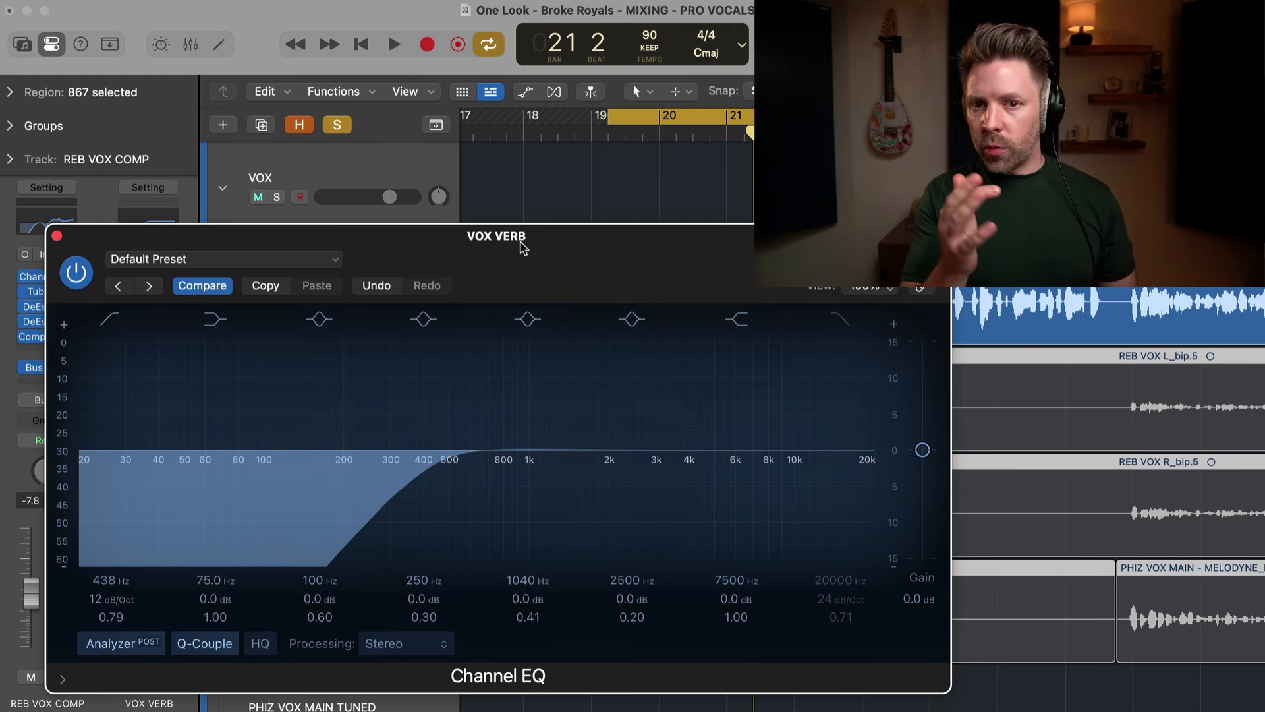
{"action": "key", "text": "space"}
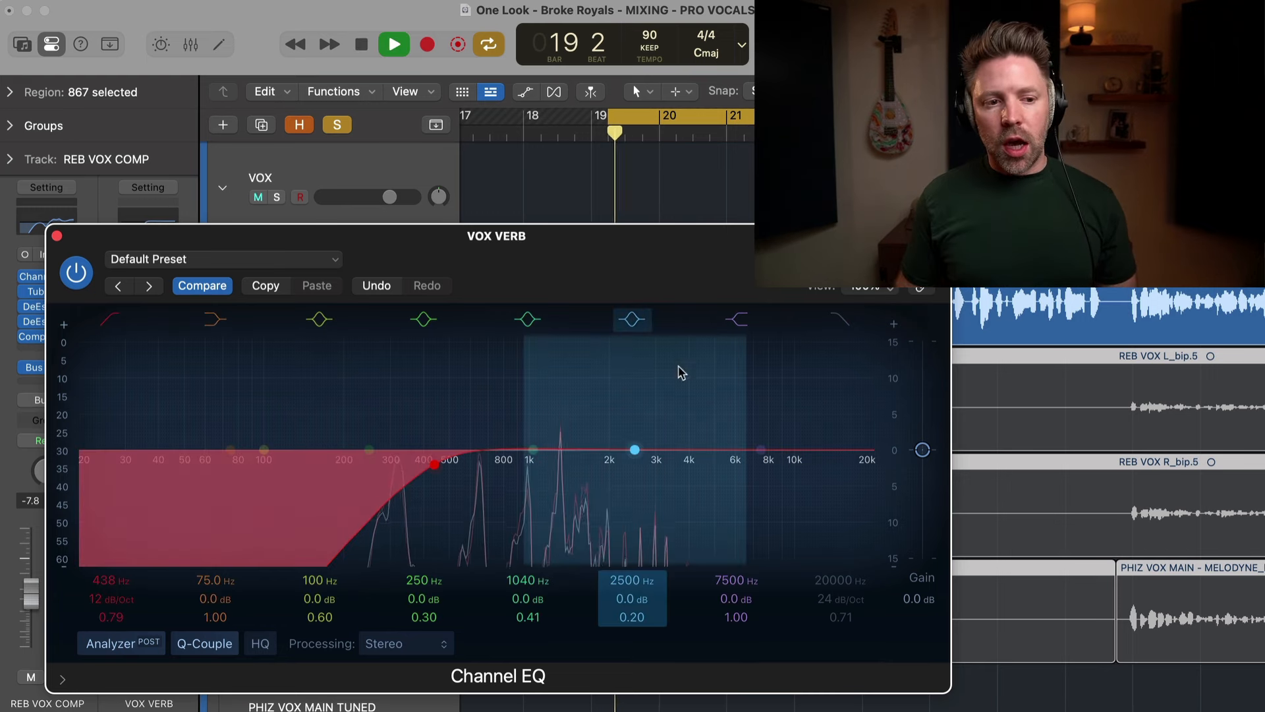
{"action": "left_click_drag", "start_coordinate": [760, 458], "coordinate": [710, 515]}
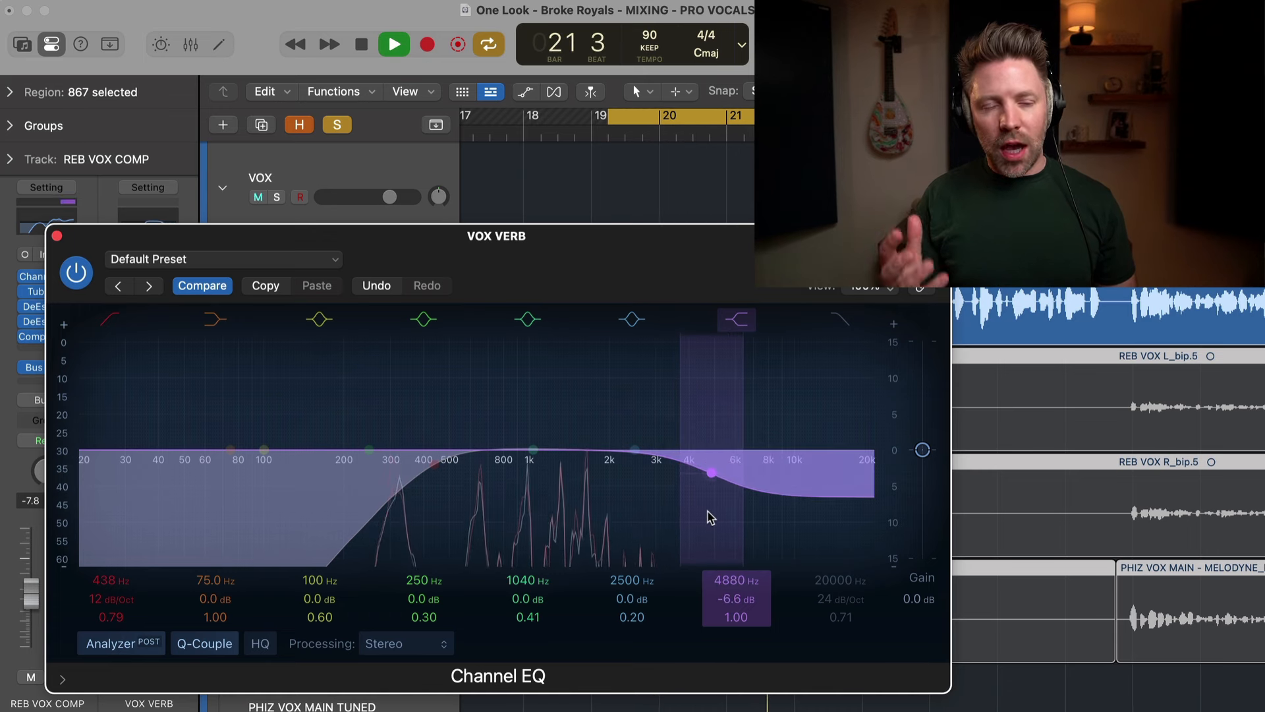
Boost the reverb EQ's 1040 Hz band by about 8.1 dB at 1640 Hz and narrow it to Q 0.88
{"action": "left_click_drag", "start_coordinate": [532, 454], "coordinate": [581, 394]}
{"action": "key", "text": "space"}
{"action": "key", "text": "space"}
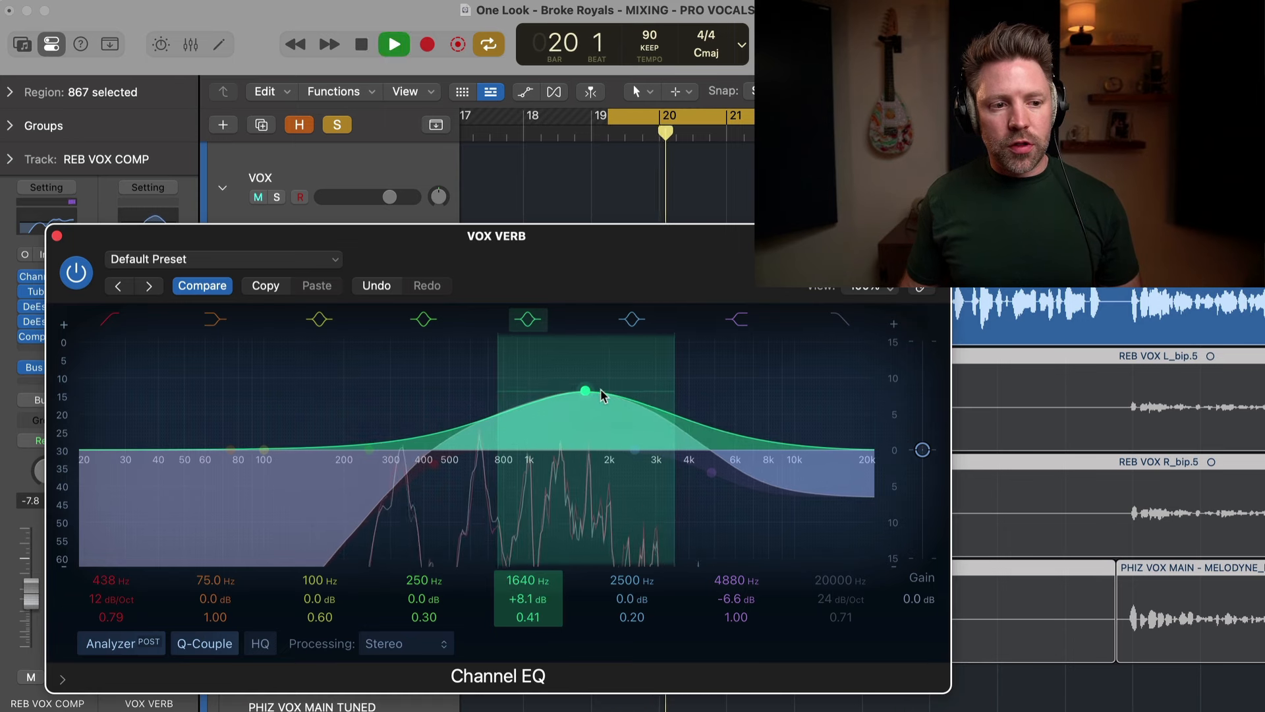
{"action": "left_click_drag", "start_coordinate": [669, 369], "coordinate": [660, 373]}
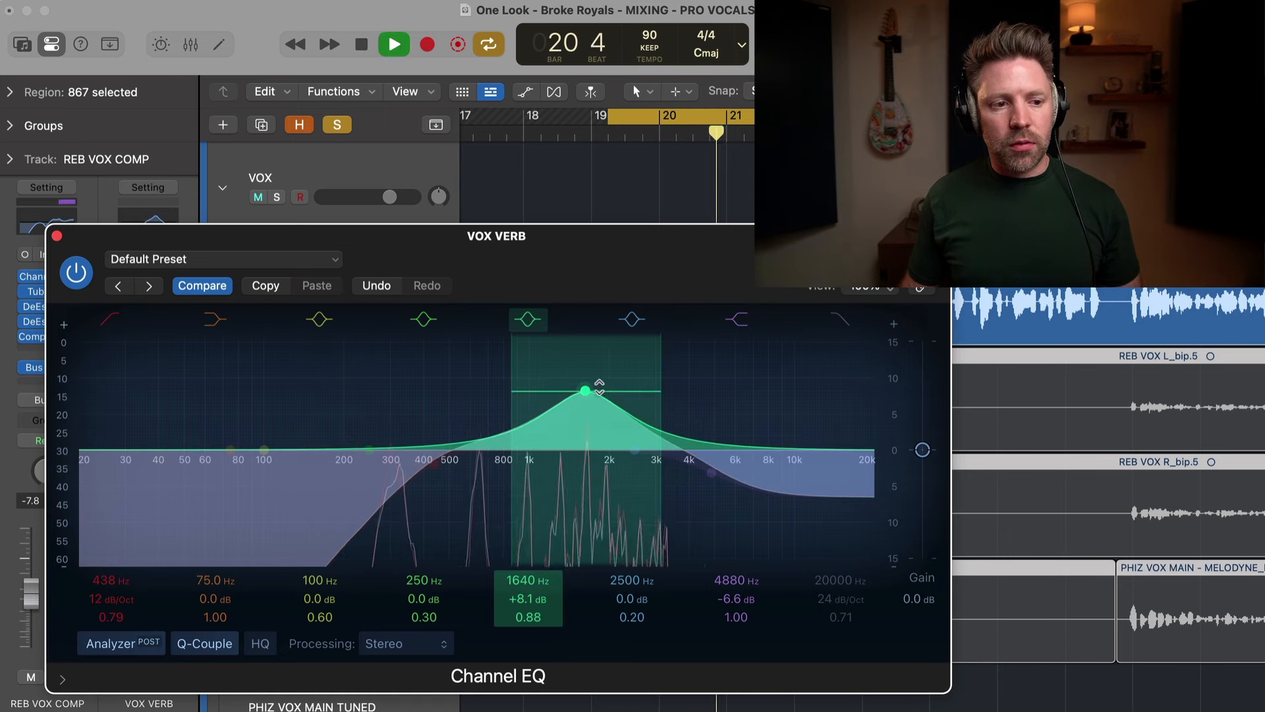
Ease the reverb EQ's peak to +7.0 dB at 1600 Hz, compare it with the EQ bypassed, and close the EQ
{"action": "left_click_drag", "start_coordinate": [585, 390], "coordinate": [584, 398]}
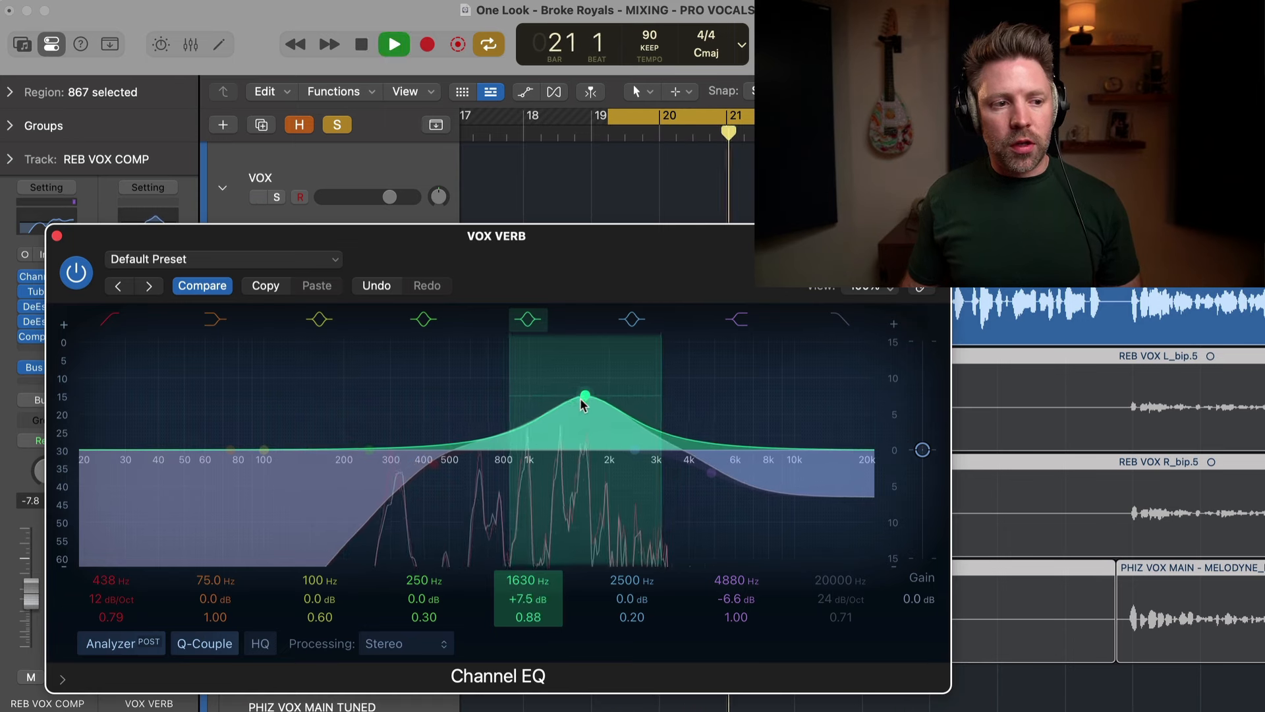
{"action": "left_click", "coordinate": [84, 283]}
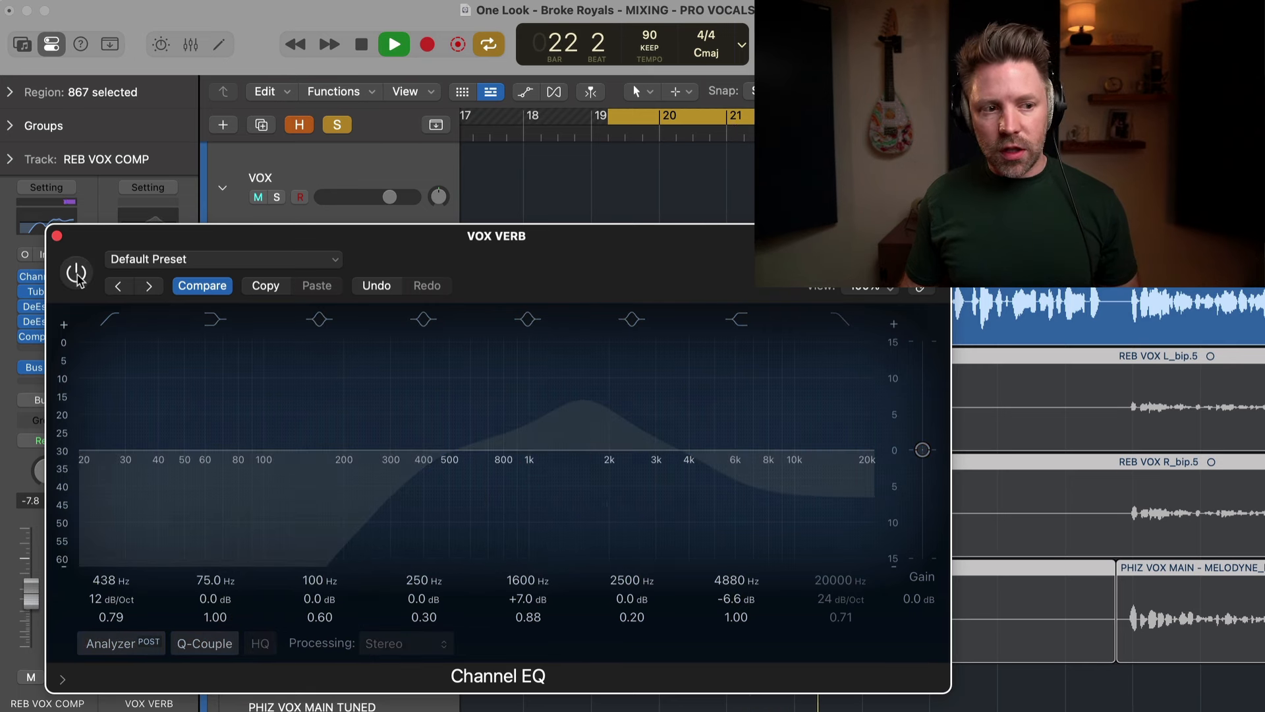
{"action": "left_click", "coordinate": [77, 275]}
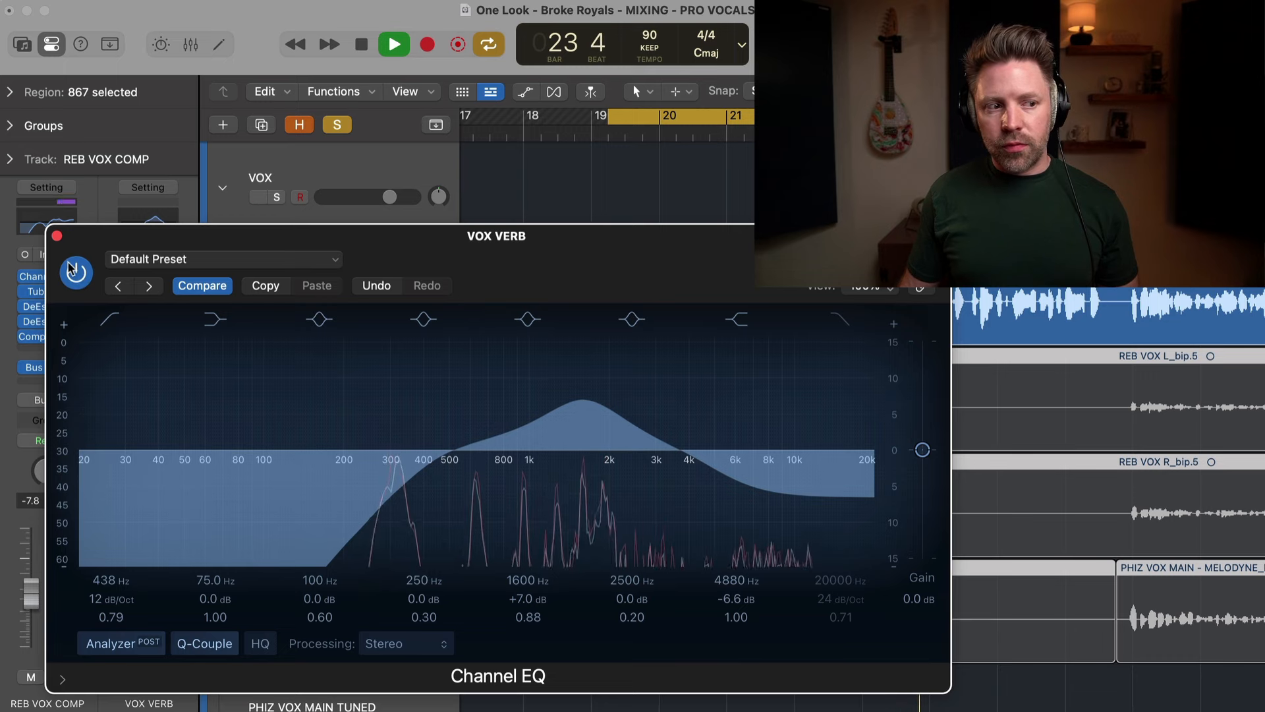
{"action": "left_click", "coordinate": [56, 237]}
{"action": "key", "text": "space"}
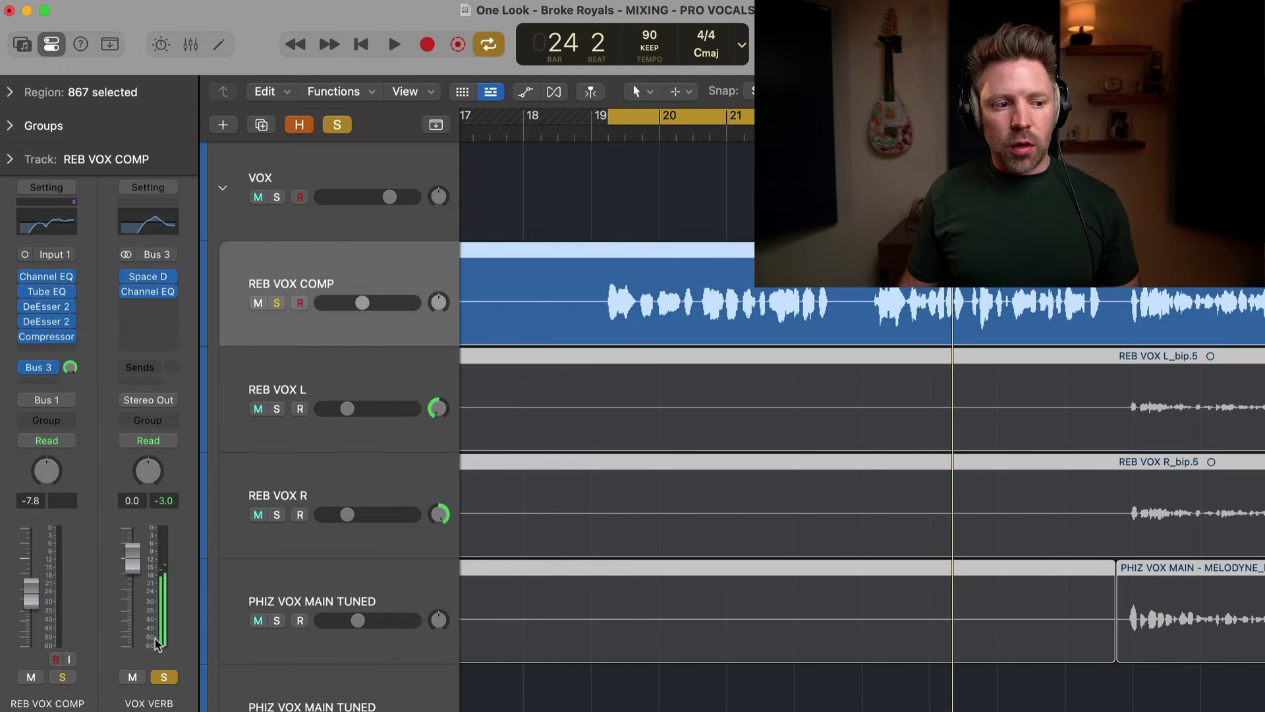
Clear the solos, reset REB VOX COMP's Bus 3 reverb send to minimum, and blend it up to about -6.0 dB during playback
{"action": "left_click", "coordinate": [166, 677]}
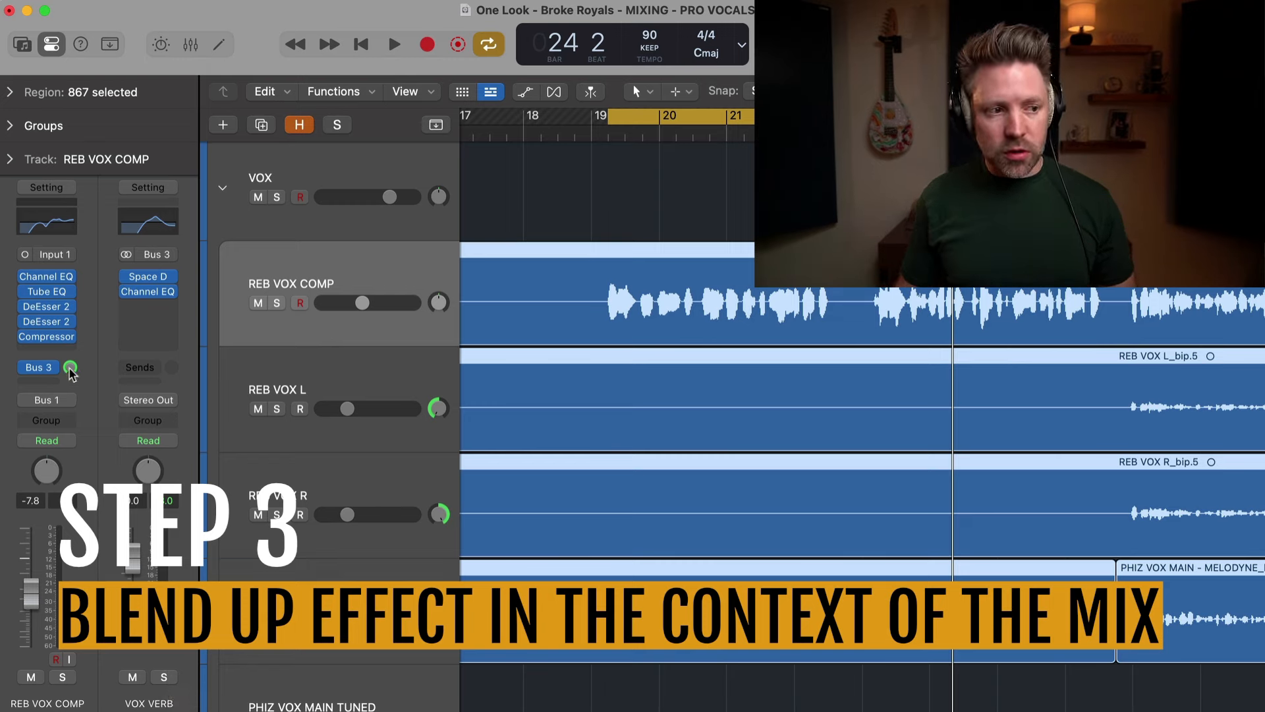
{"action": "left_click_drag", "start_coordinate": [71, 373], "coordinate": [65, 394]}
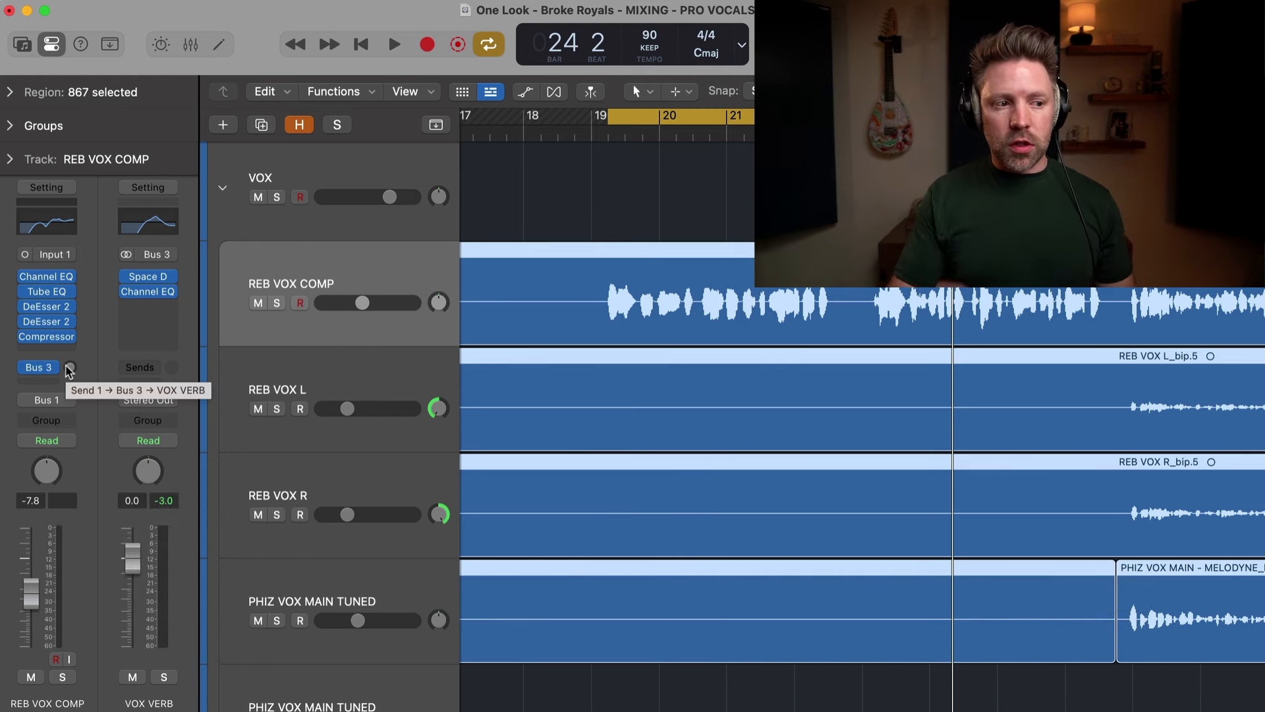
{"action": "key", "text": "space"}
{"action": "left_click_drag", "start_coordinate": [68, 371], "coordinate": [102, 287]}
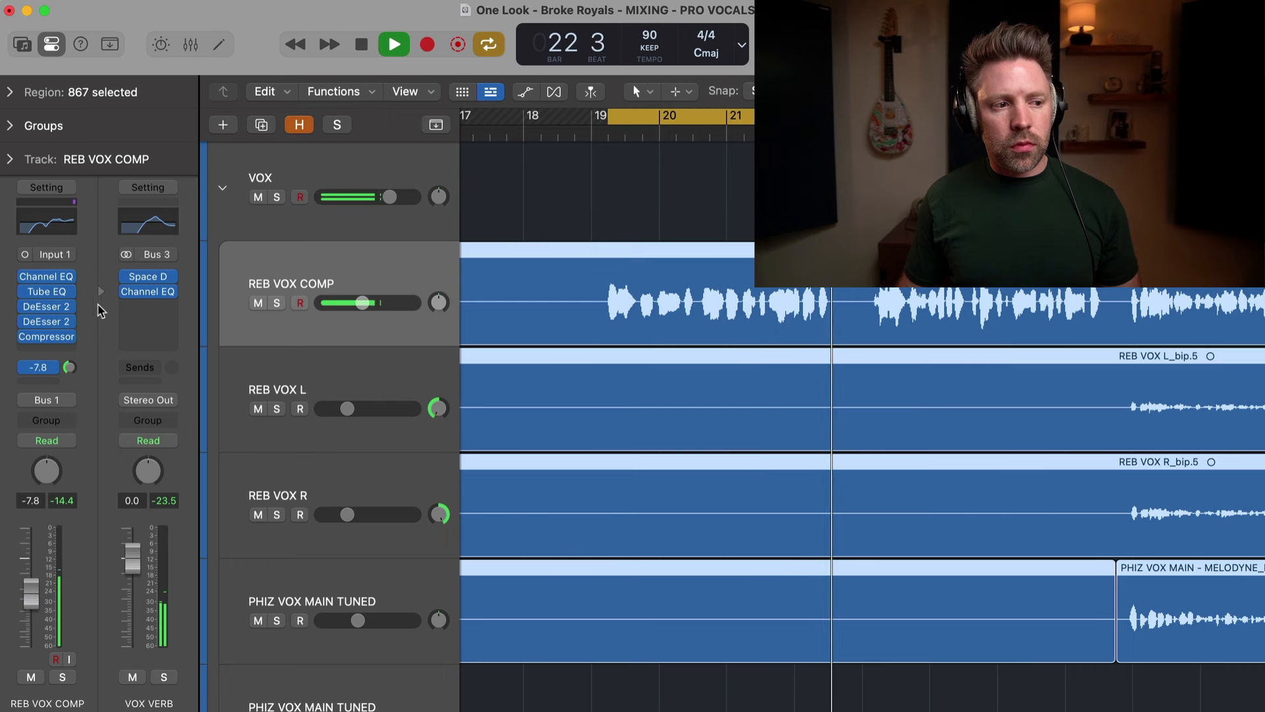
{"action": "left_click_drag", "start_coordinate": [73, 365], "coordinate": [75, 358]}
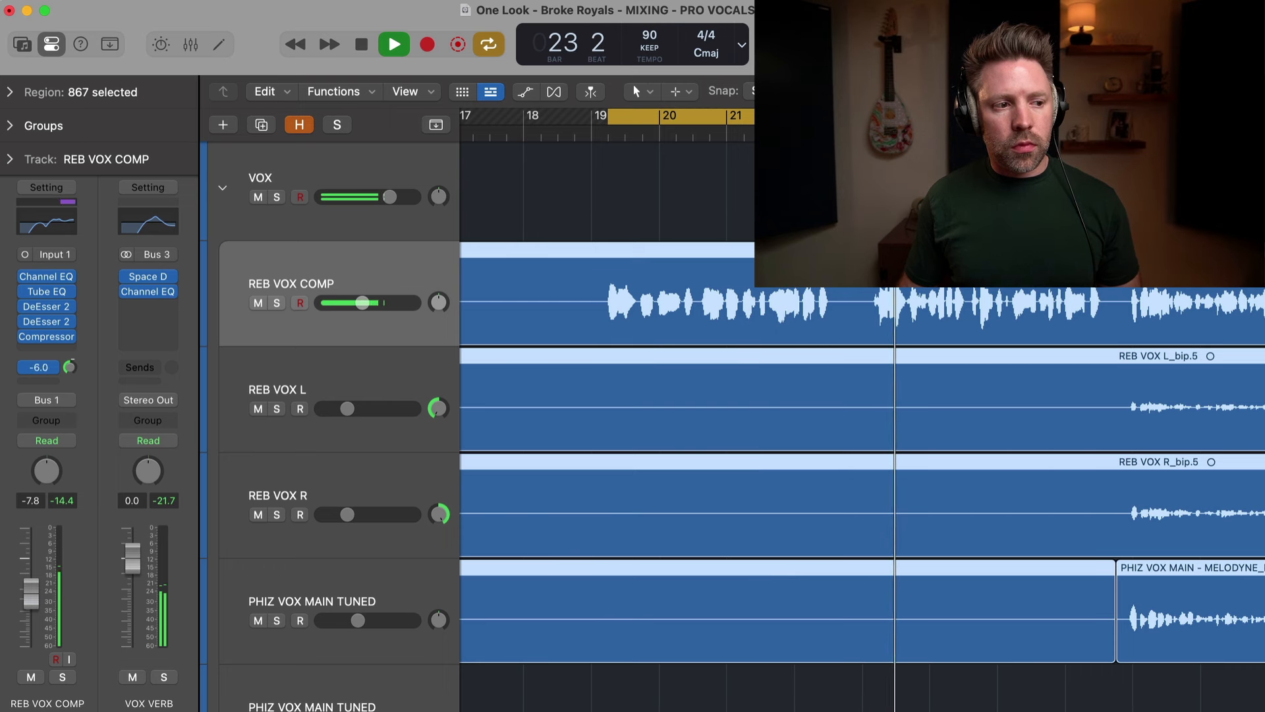
Compare the mix with REB VOX COMP's Bus 3 reverb send off and on, leaving it on and stopping playback
{"action": "left_click", "coordinate": [25, 367]}
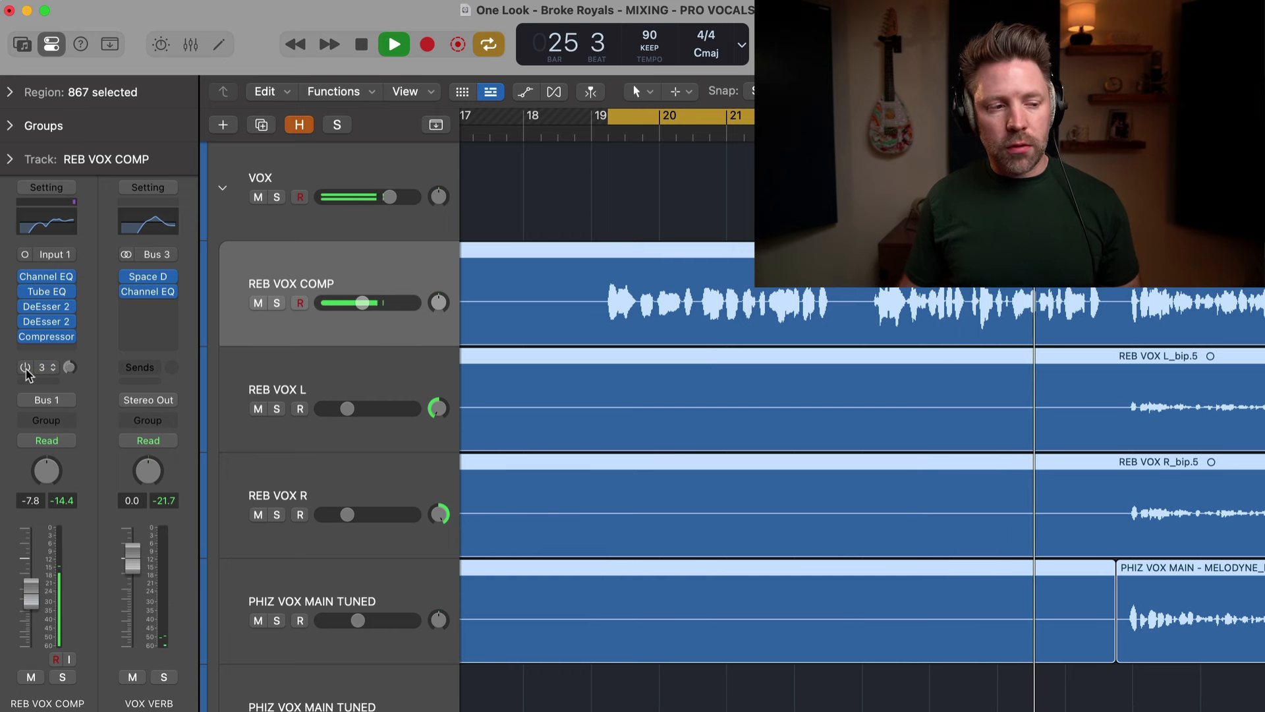
{"action": "left_click", "coordinate": [25, 367]}
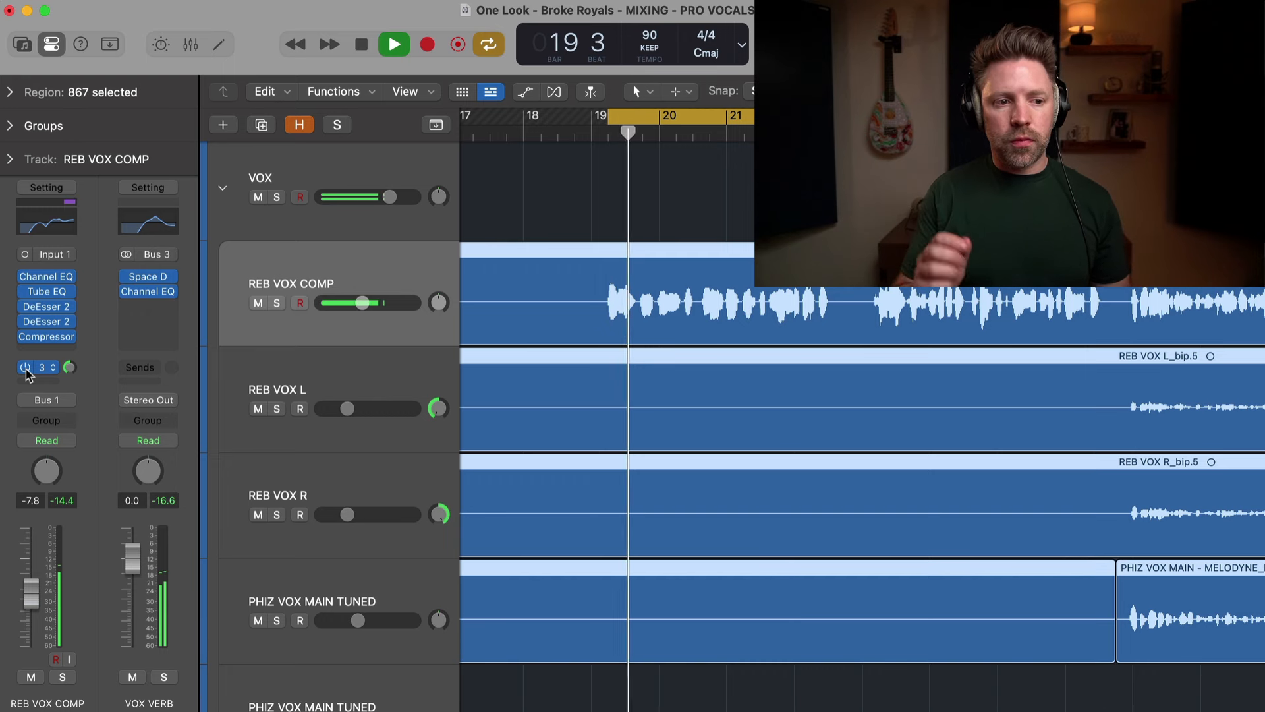
{"action": "key", "text": "space"}
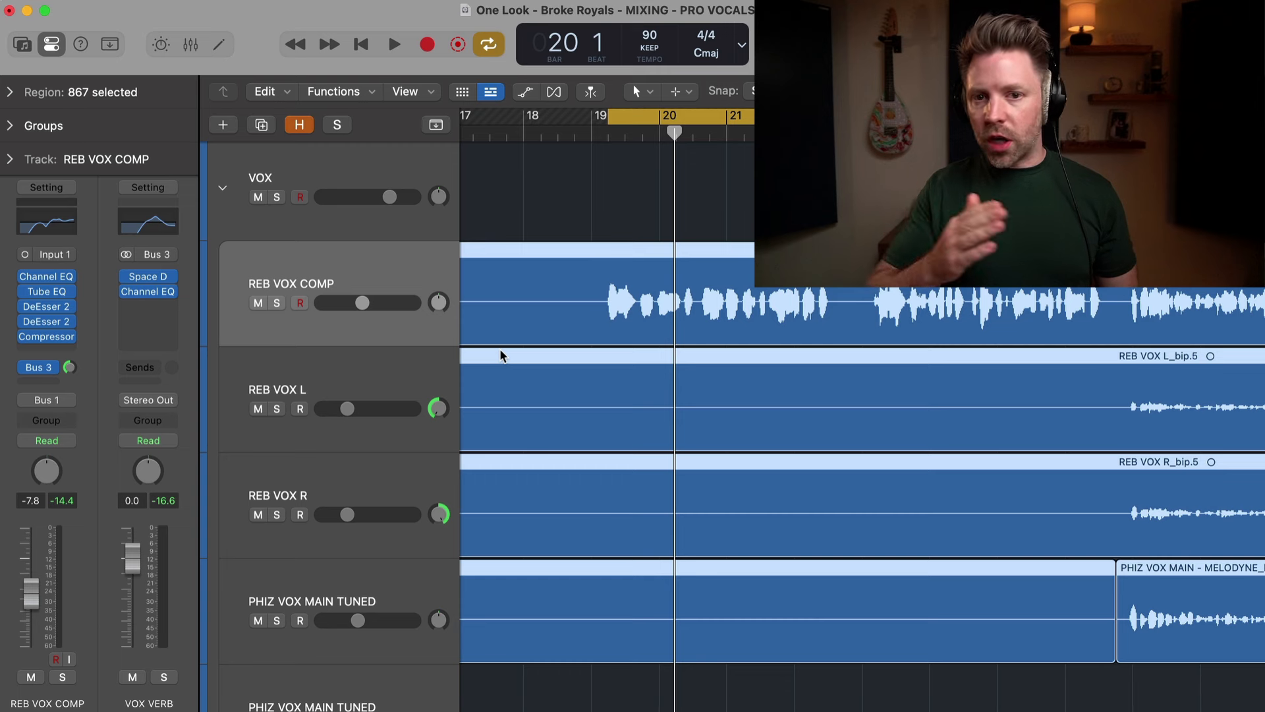
Add a second send on REB VOX COMP to Bus 4 and name its aux channel STEREO SLAP
{"action": "left_click", "coordinate": [54, 382]}
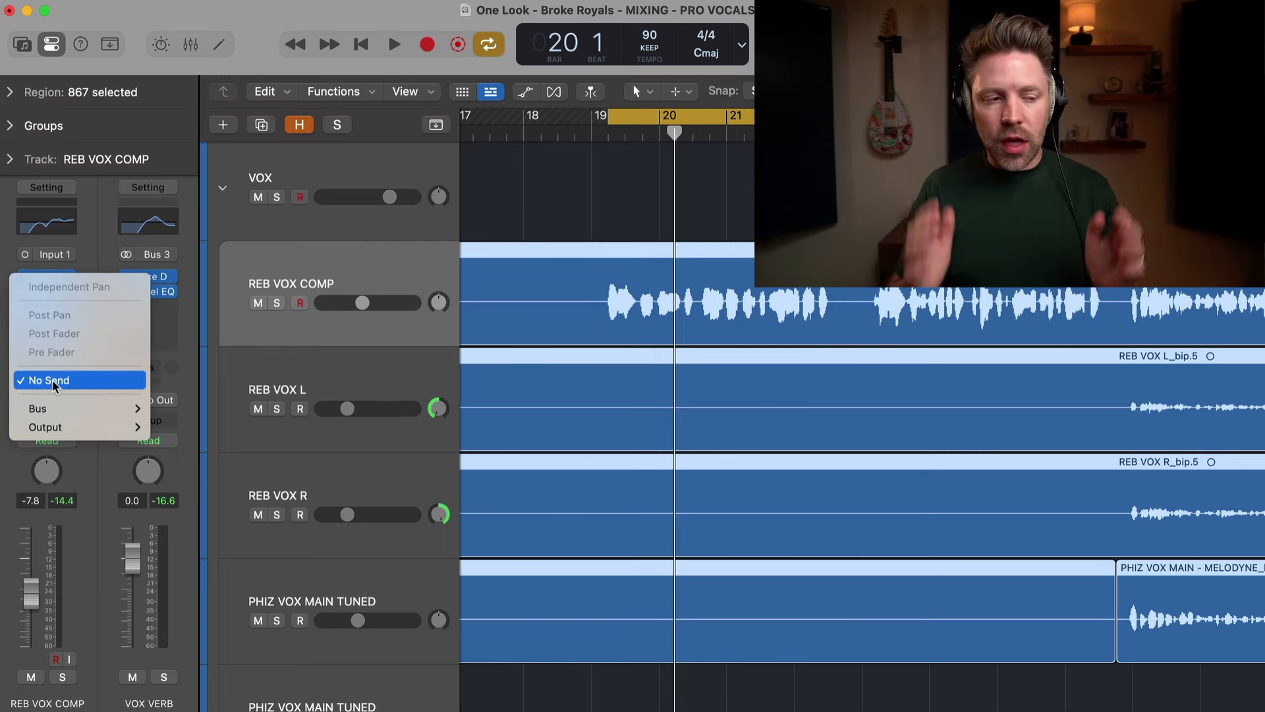
{"action": "mouse_move", "coordinate": [56, 408]}
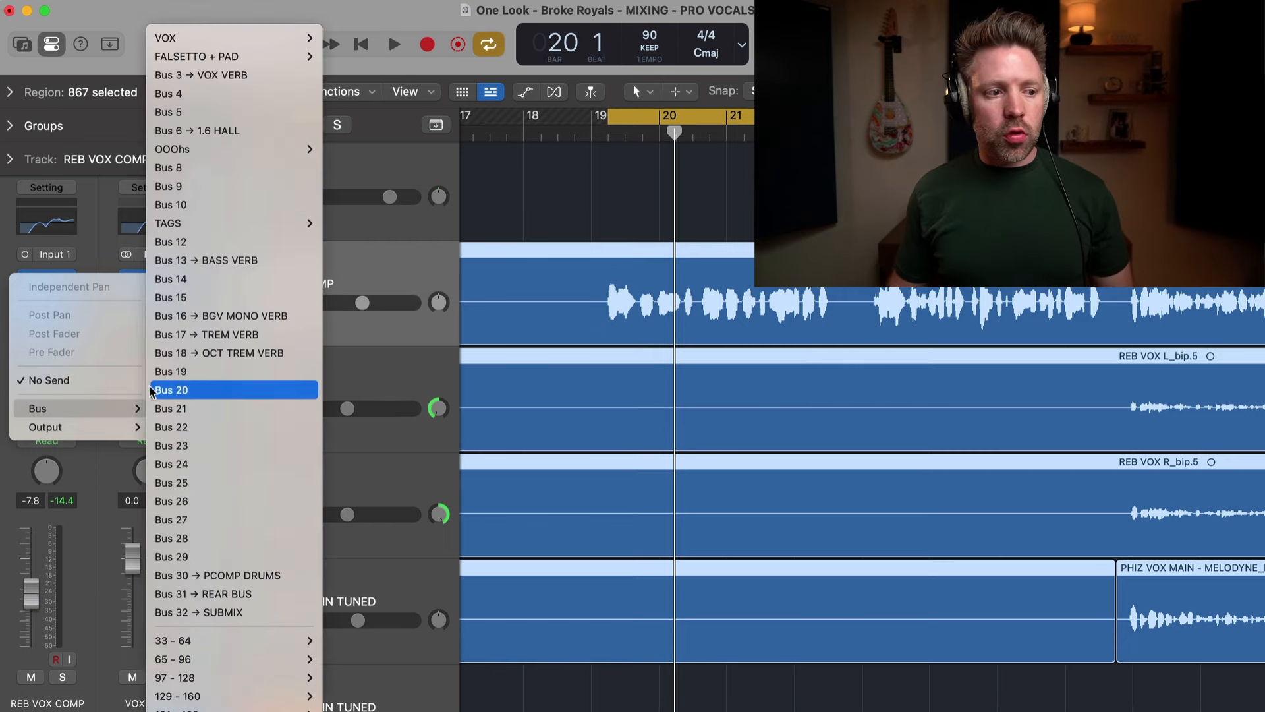
{"action": "left_click", "coordinate": [179, 75]}
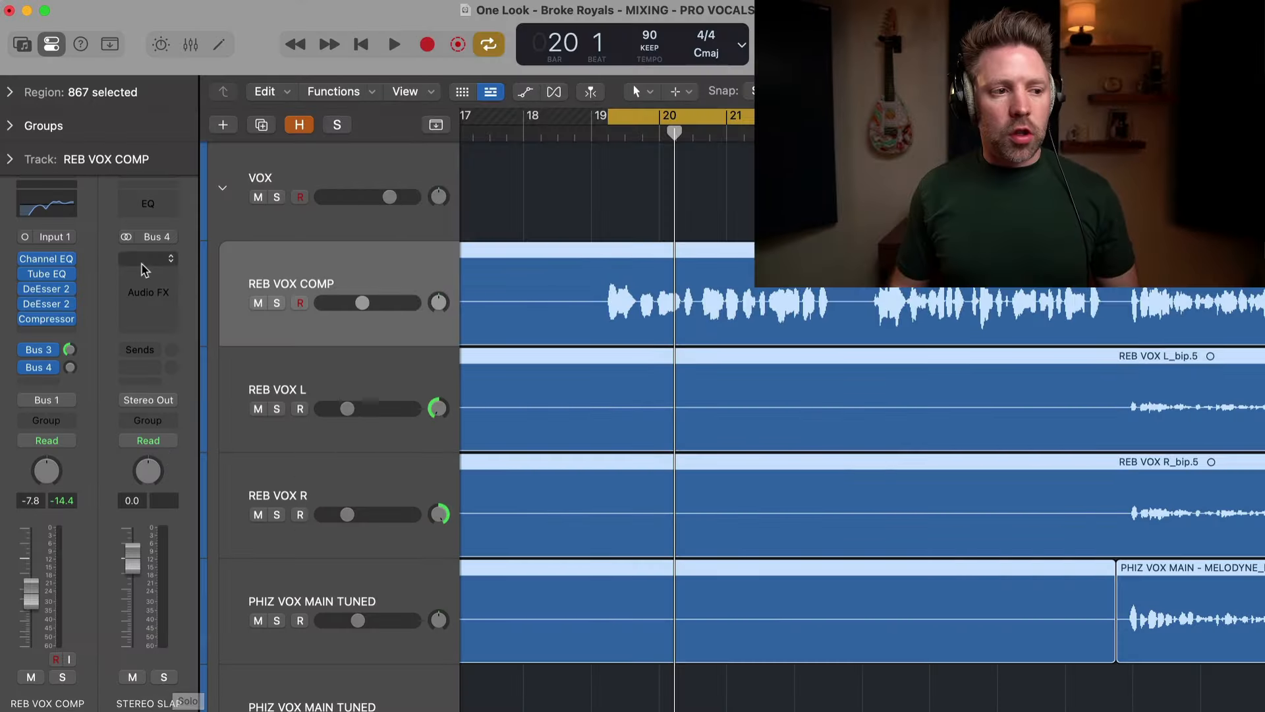
Insert a stereo Stereo Delay on STEREO SLAP, unsynced from tempo, with delay times of 67 ms left and 95 ms right
{"action": "left_click", "coordinate": [143, 266]}
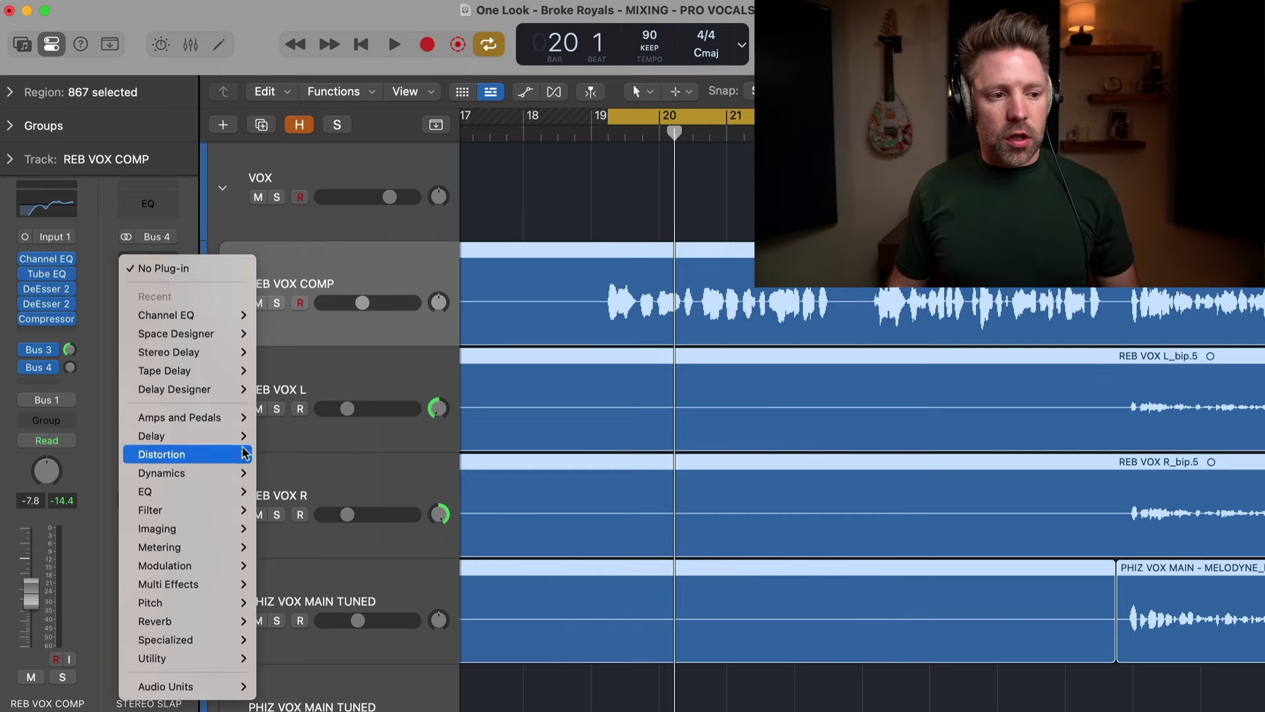
{"action": "mouse_move", "coordinate": [191, 436]}
{"action": "mouse_move", "coordinate": [315, 491]}
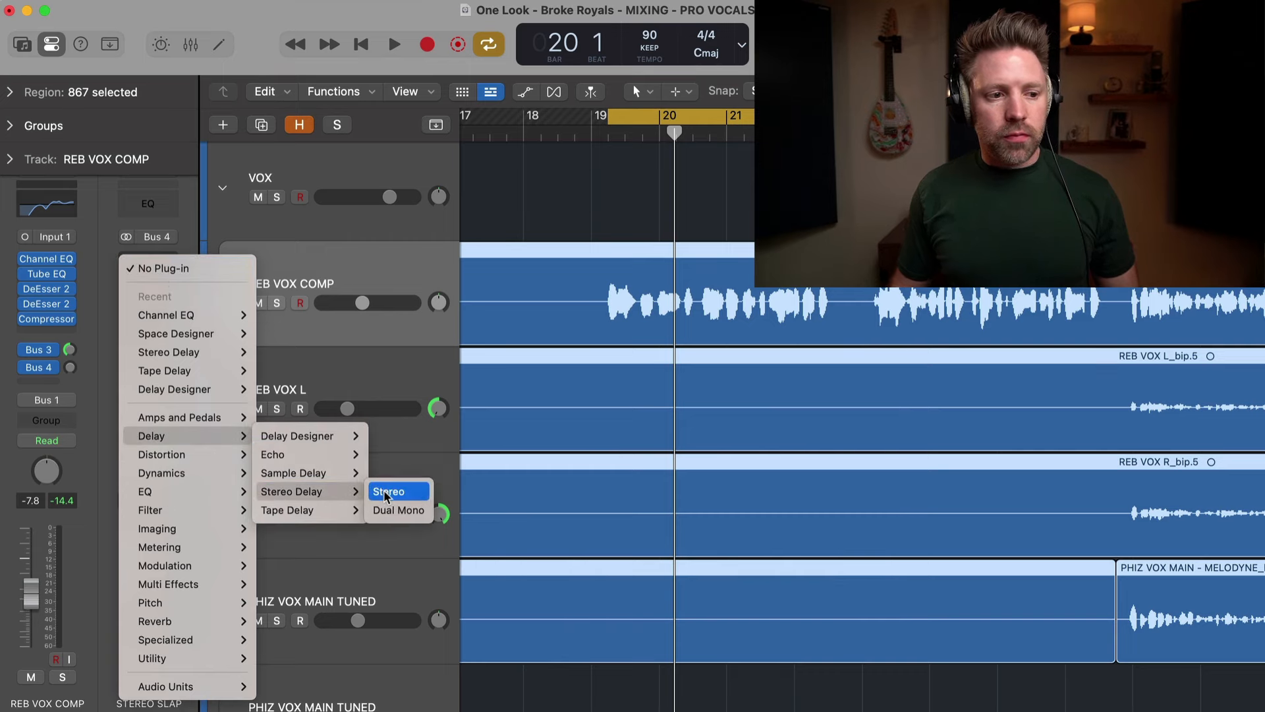
{"action": "left_click", "coordinate": [389, 491]}
{"action": "left_click_drag", "start_coordinate": [630, 239], "coordinate": [299, 94]}
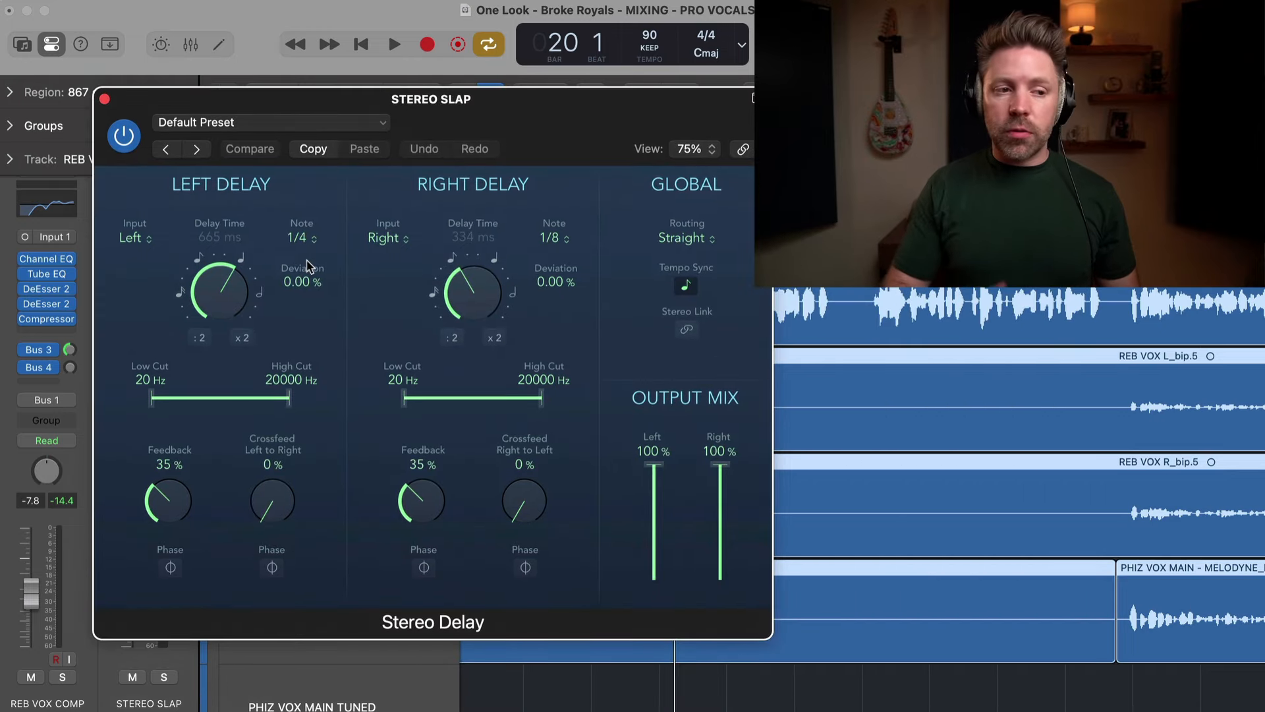
{"action": "left_click", "coordinate": [686, 285]}
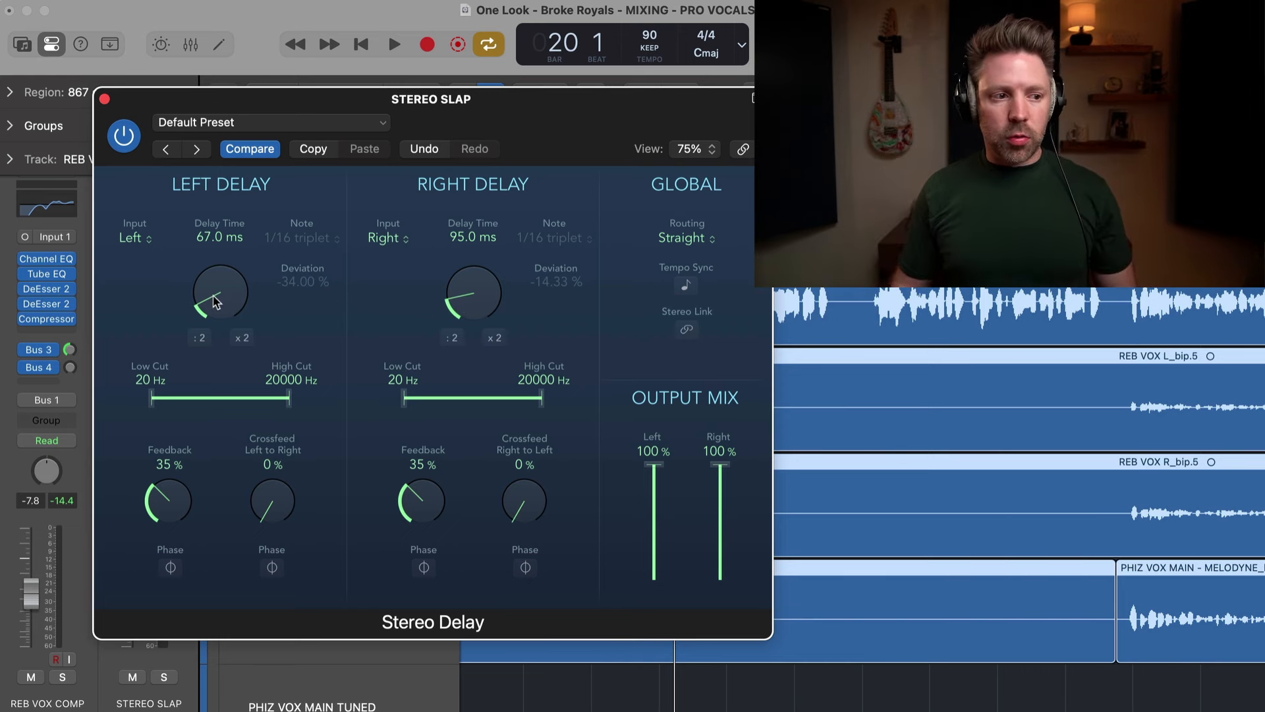
Solo REB VOX COMP with the Bus 3 send off and audition its raised Bus 4 slap delay send
{"action": "left_click", "coordinate": [63, 677]}
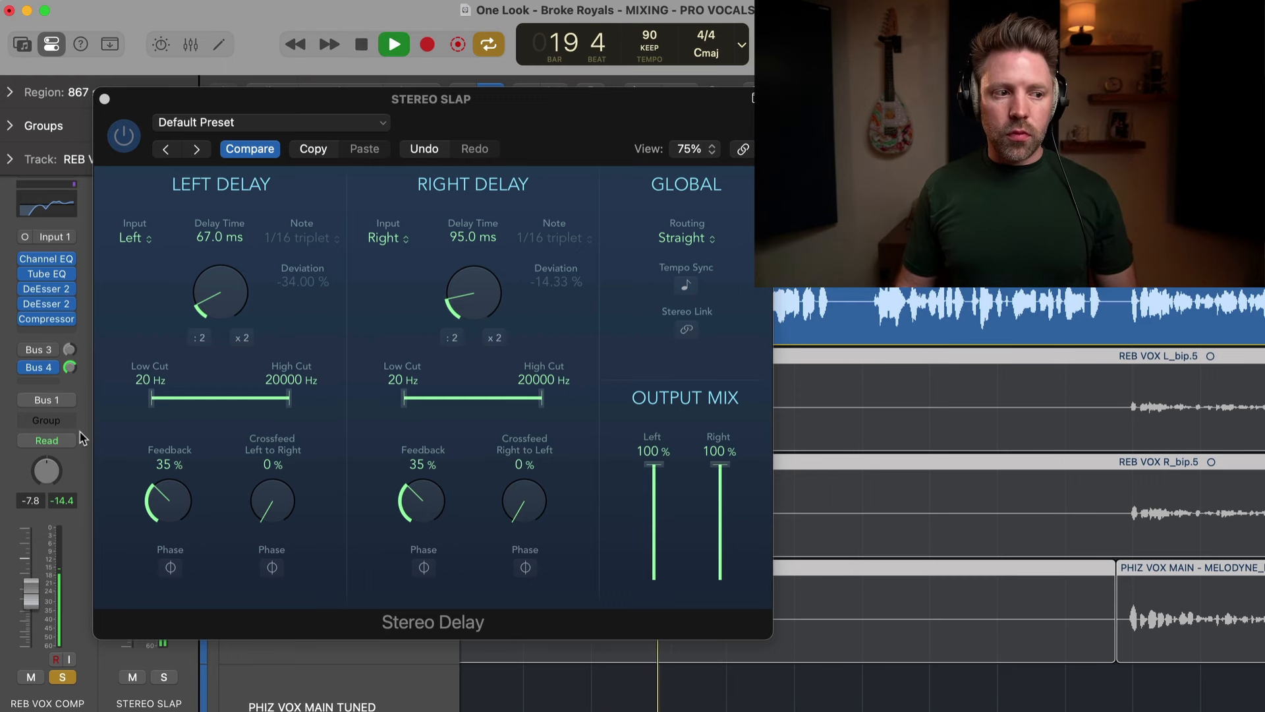
{"action": "left_click", "coordinate": [25, 367]}
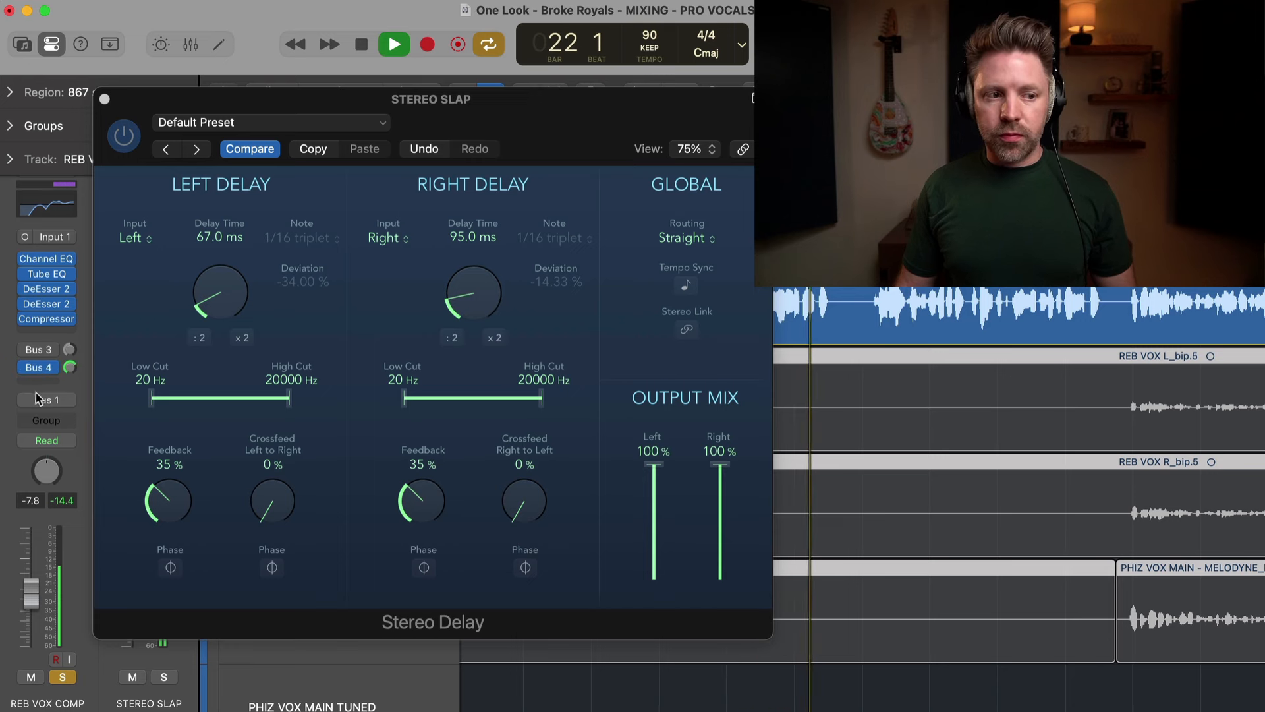
{"action": "key", "text": "space"}
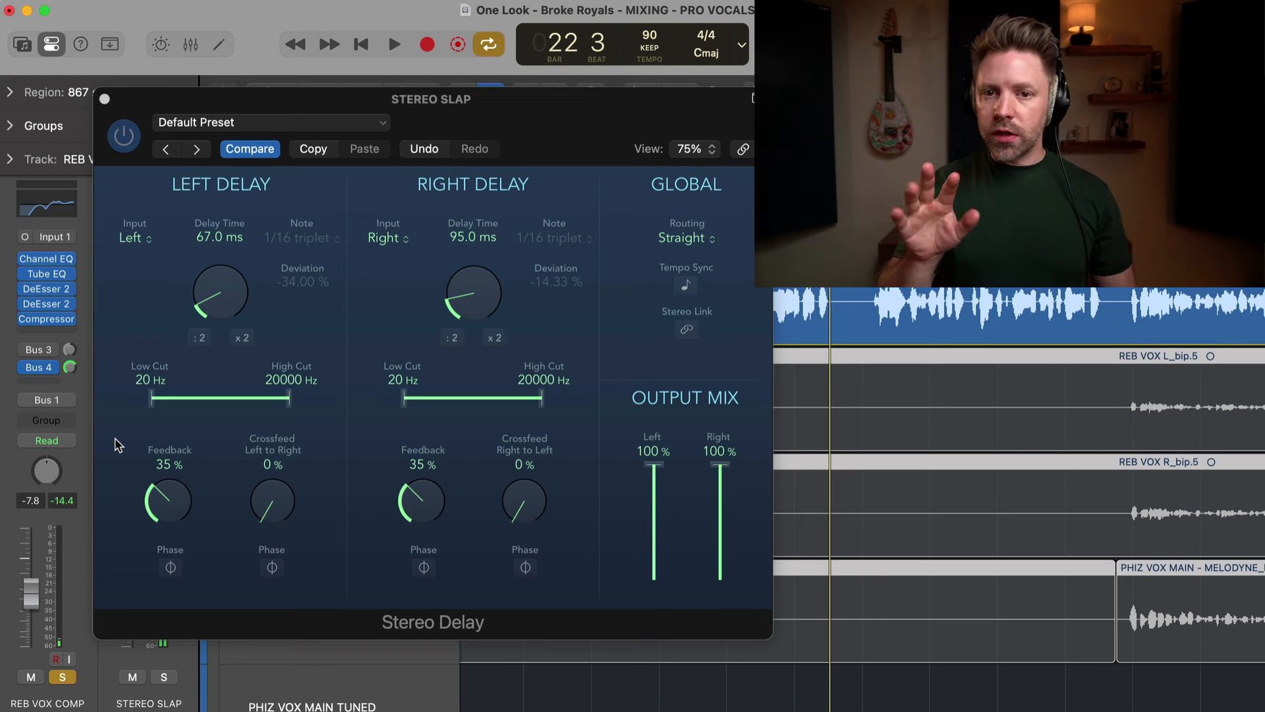
Filter the left delay to 260–3300 Hz and the right delay to 270–3500 Hz, and set both feedback amounts to 0%
{"action": "left_click", "coordinate": [151, 405]}
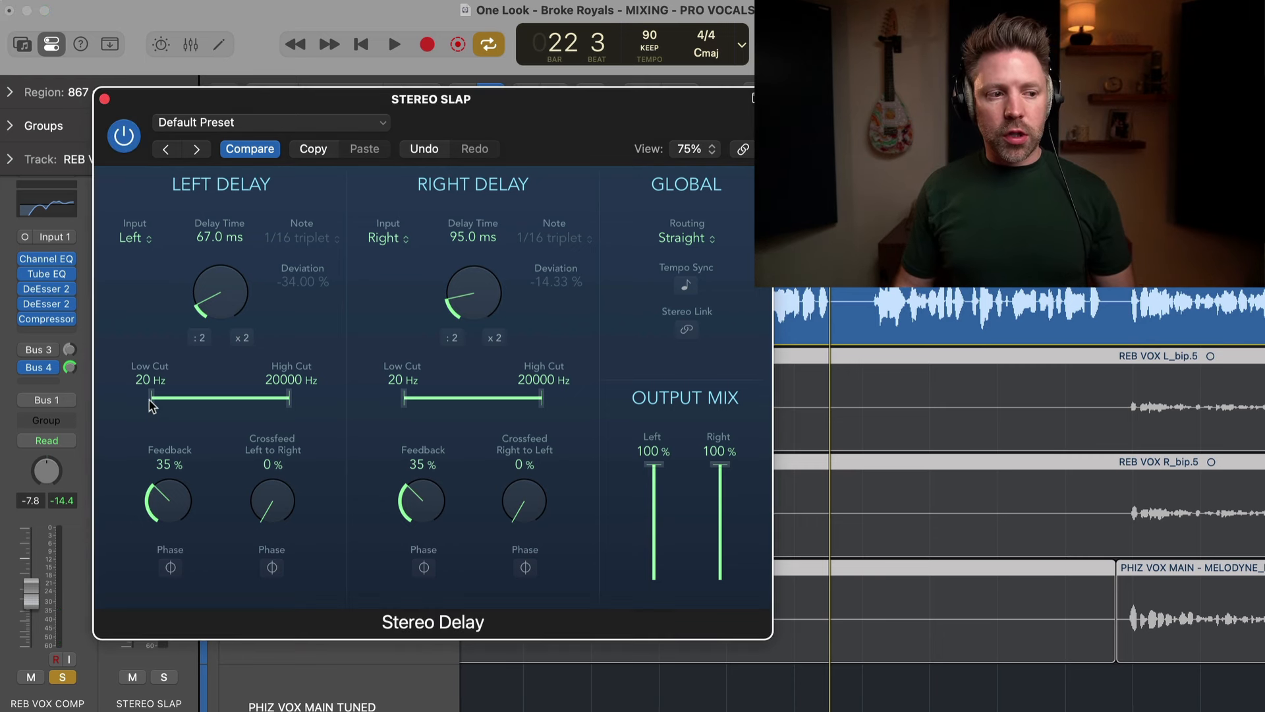
{"action": "left_click_drag", "start_coordinate": [289, 401], "coordinate": [269, 401]}
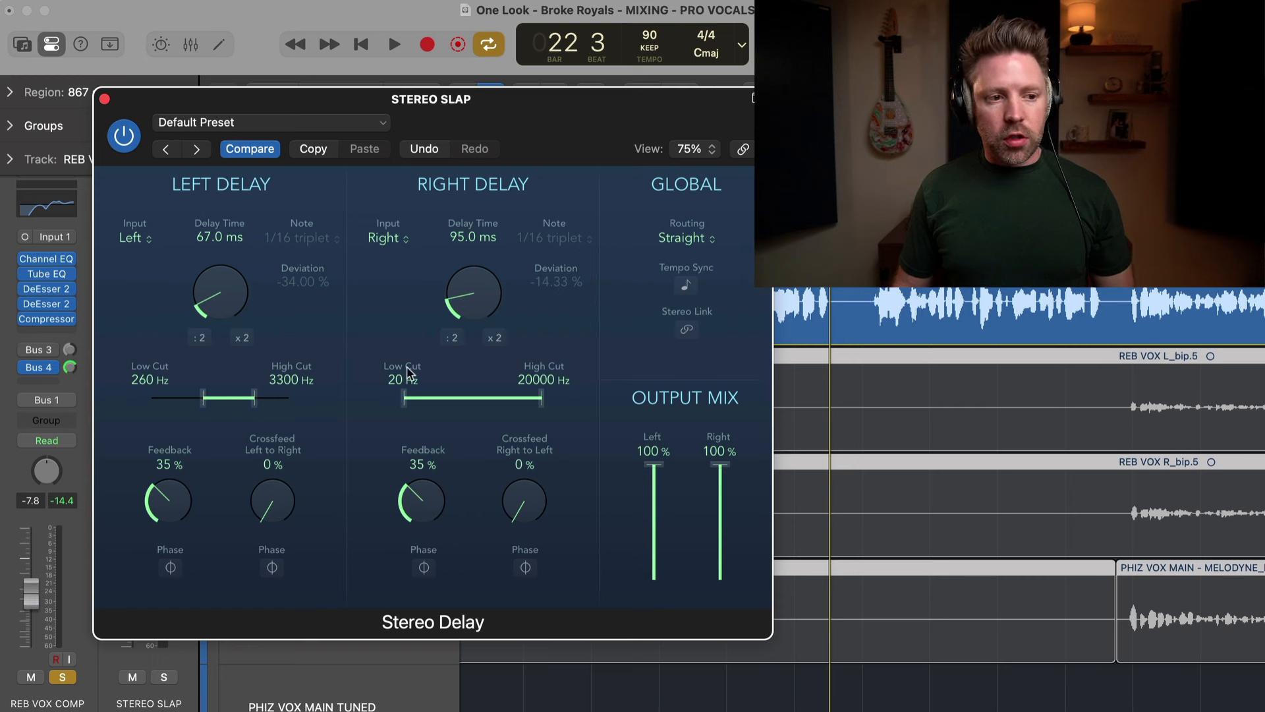
{"action": "left_click_drag", "start_coordinate": [403, 402], "coordinate": [456, 404]}
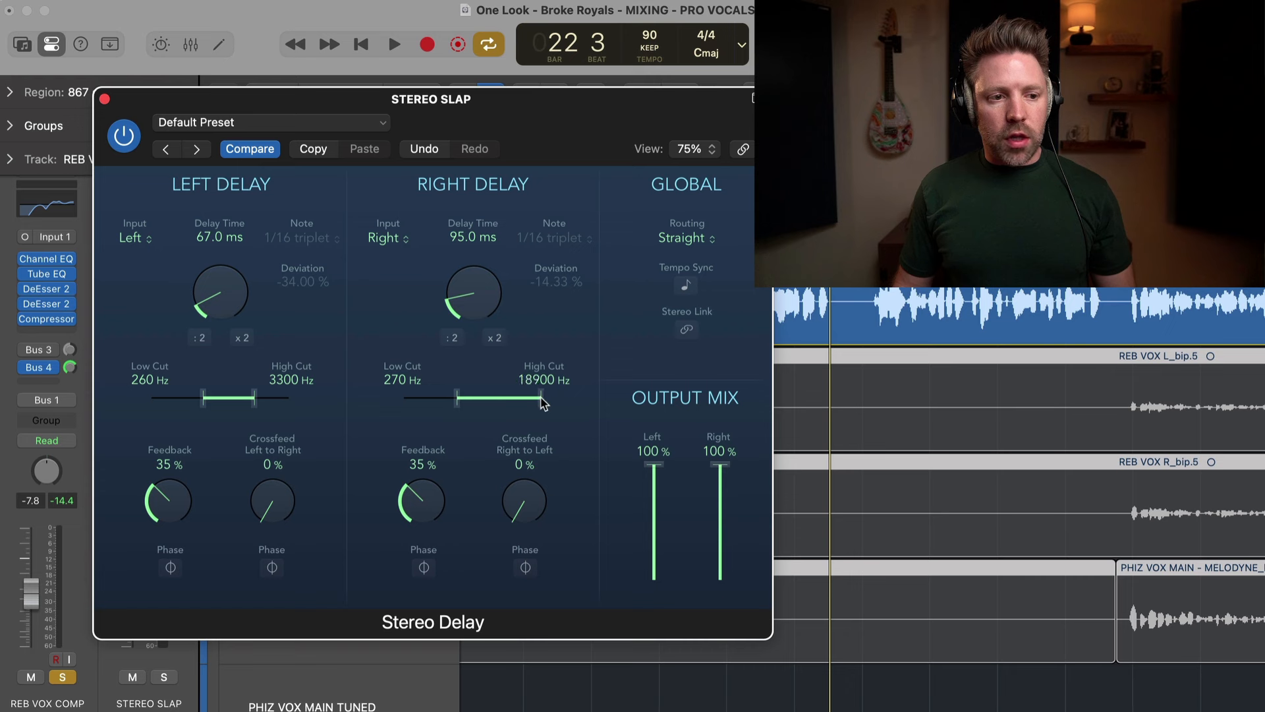
{"action": "left_click_drag", "start_coordinate": [542, 403], "coordinate": [509, 404]}
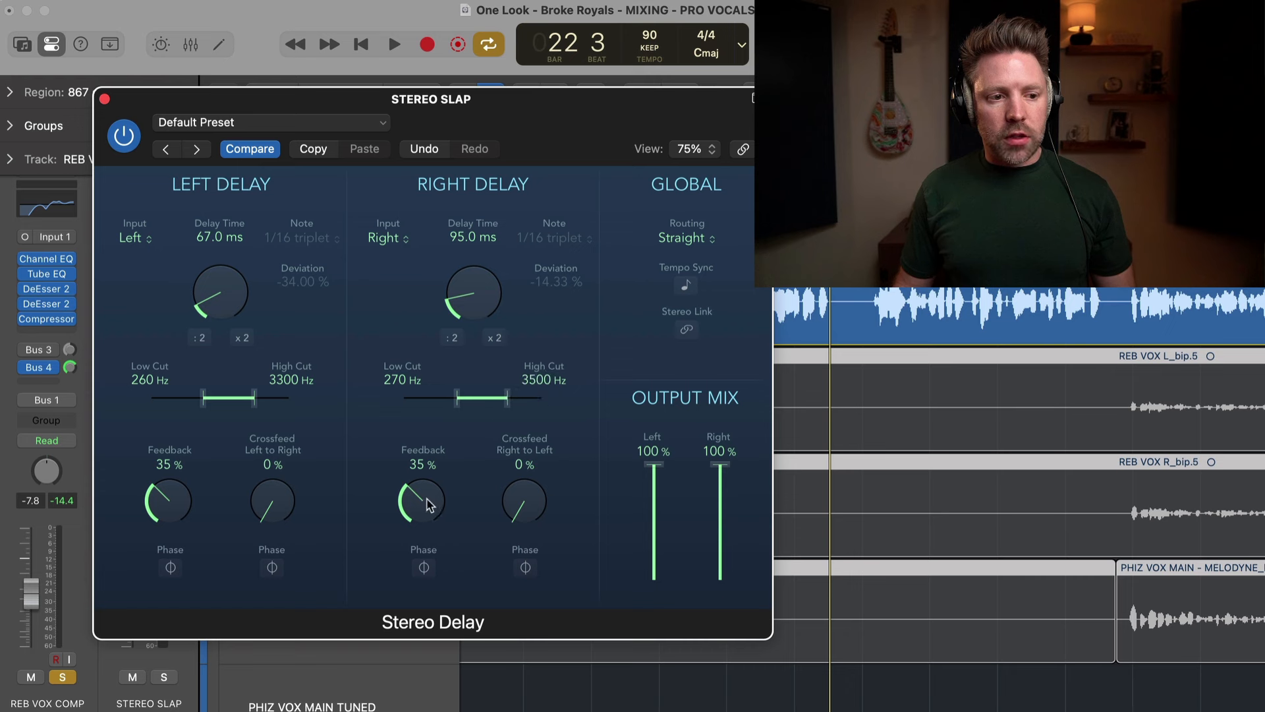
{"action": "left_click_drag", "start_coordinate": [428, 504], "coordinate": [407, 556]}
{"action": "left_click_drag", "start_coordinate": [167, 494], "coordinate": [153, 611]}
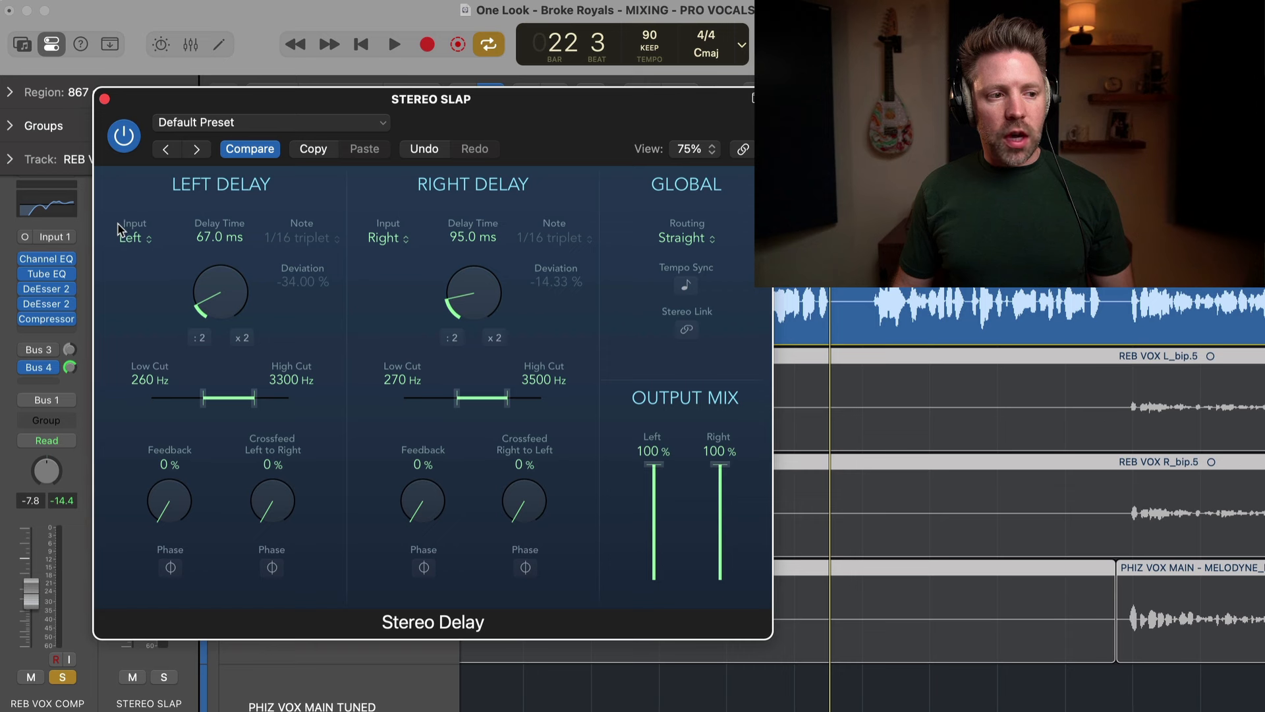
Audition the slap delay alone by soloing STEREO SLAP, return to soloing only REB VOX COMP, and close the delay plug-in
{"action": "key", "text": "space"}
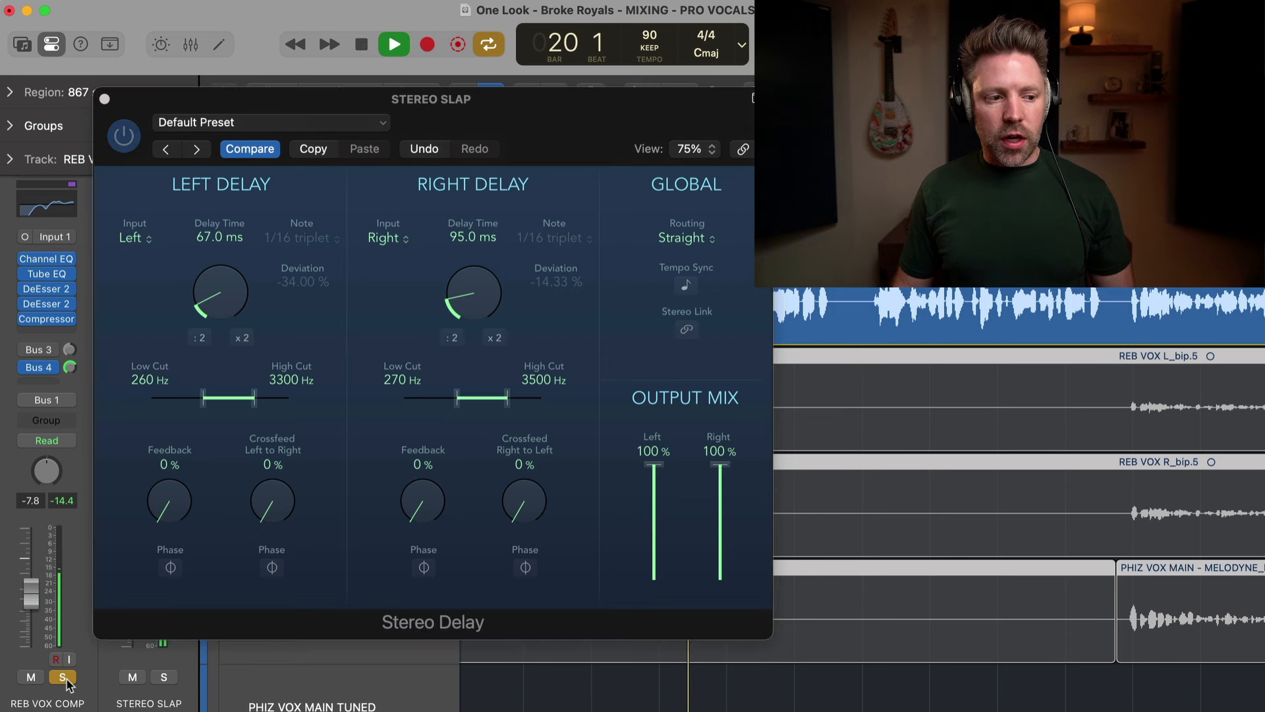
{"action": "left_click", "coordinate": [164, 676]}
{"action": "left_click", "coordinate": [66, 679]}
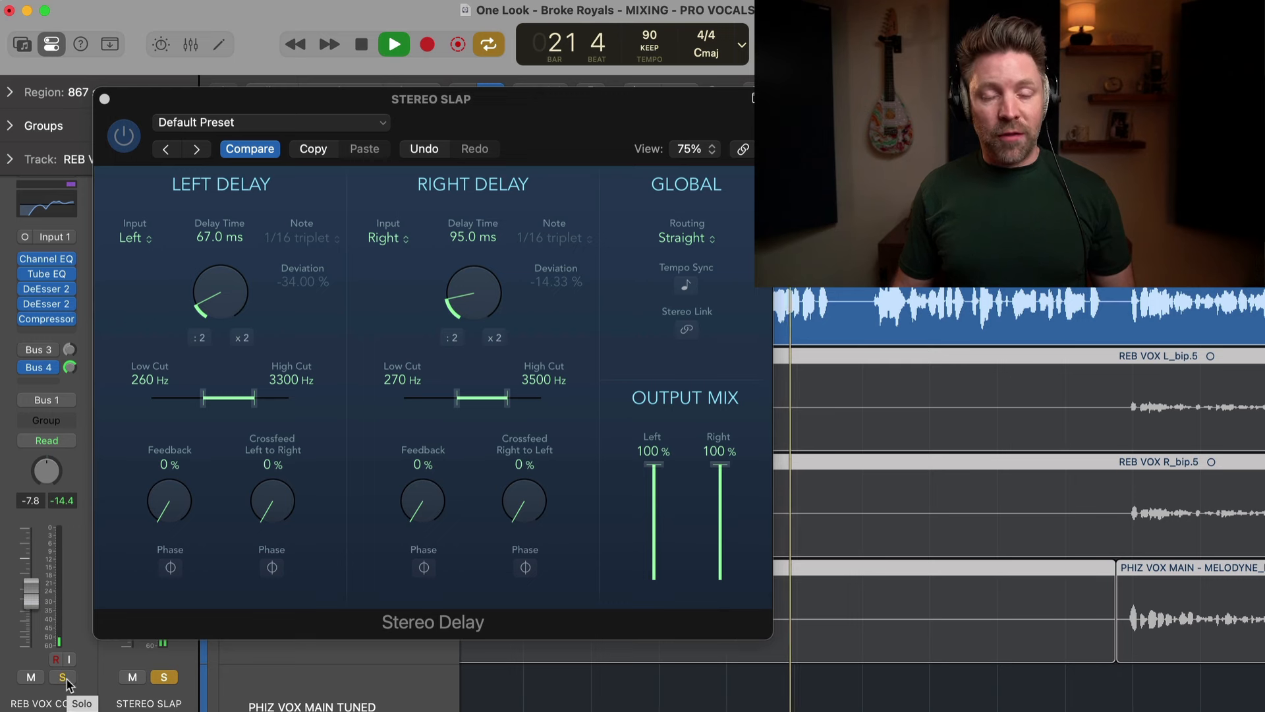
{"action": "left_click", "coordinate": [64, 677]}
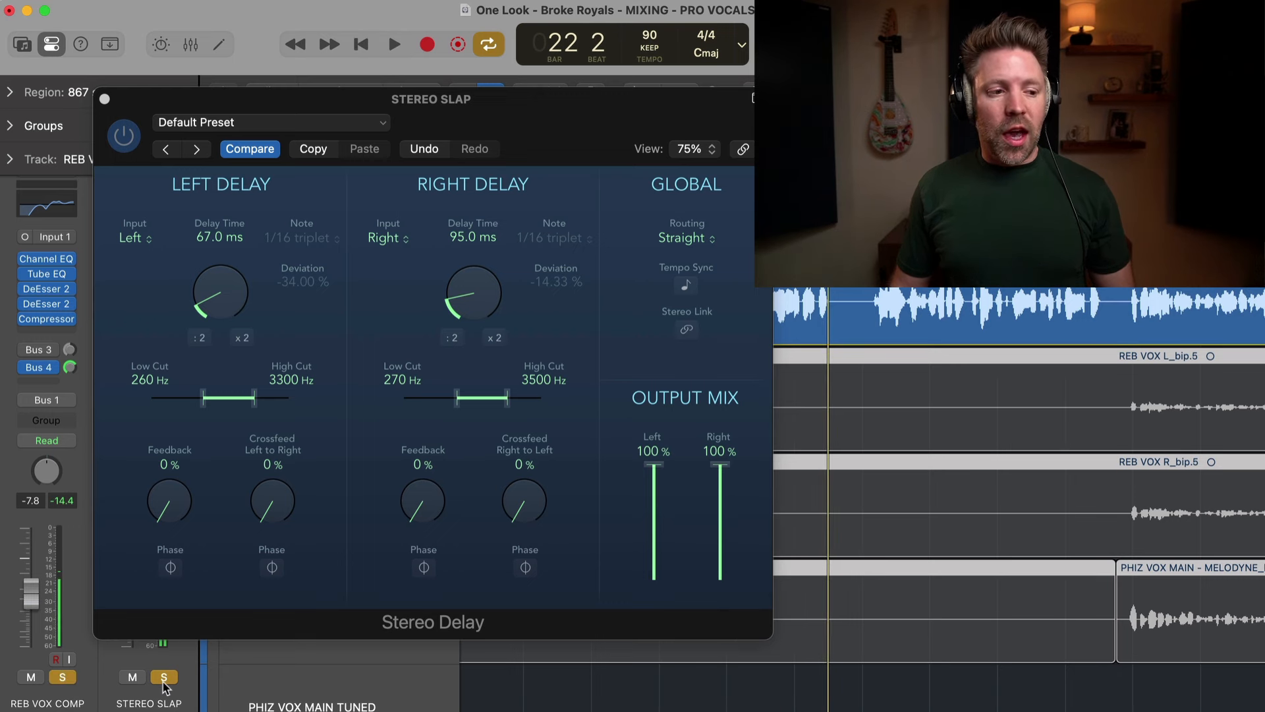
{"action": "left_click", "coordinate": [104, 99]}
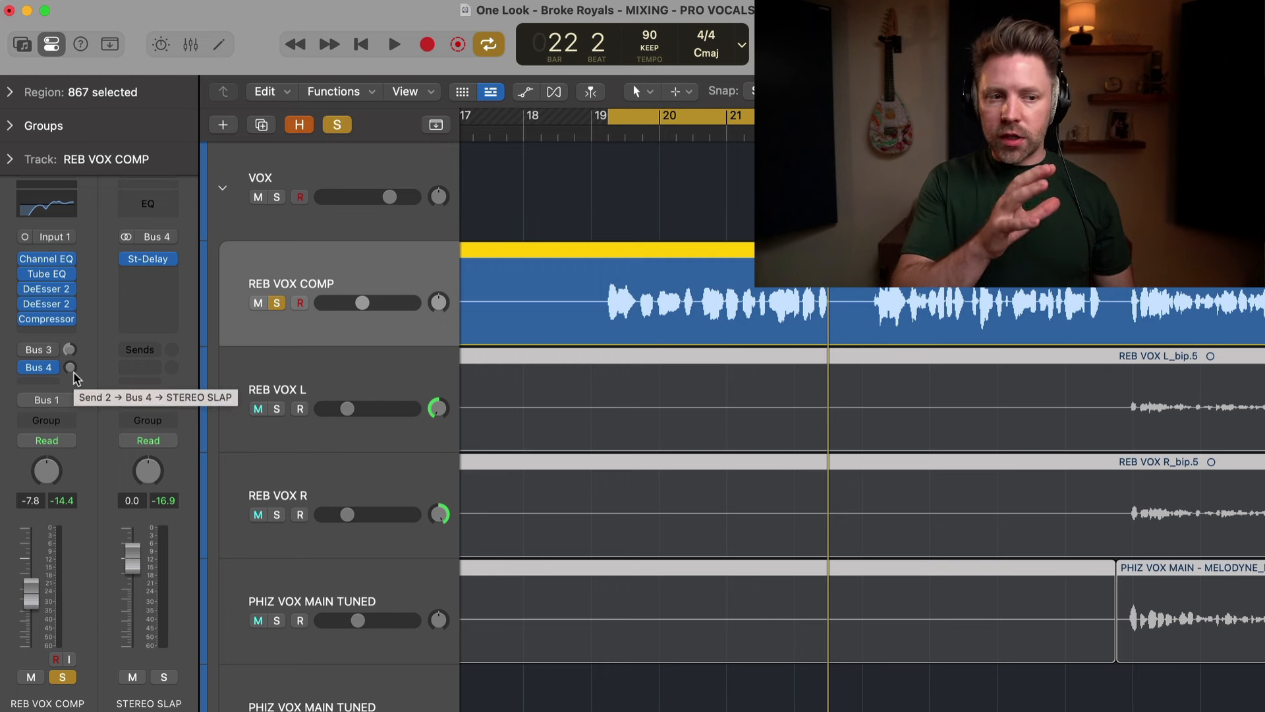
Blend REB VOX COMP's Bus 4 send up from minimum during playback, and compare the vocal with the send off and on
{"action": "key", "text": "space"}
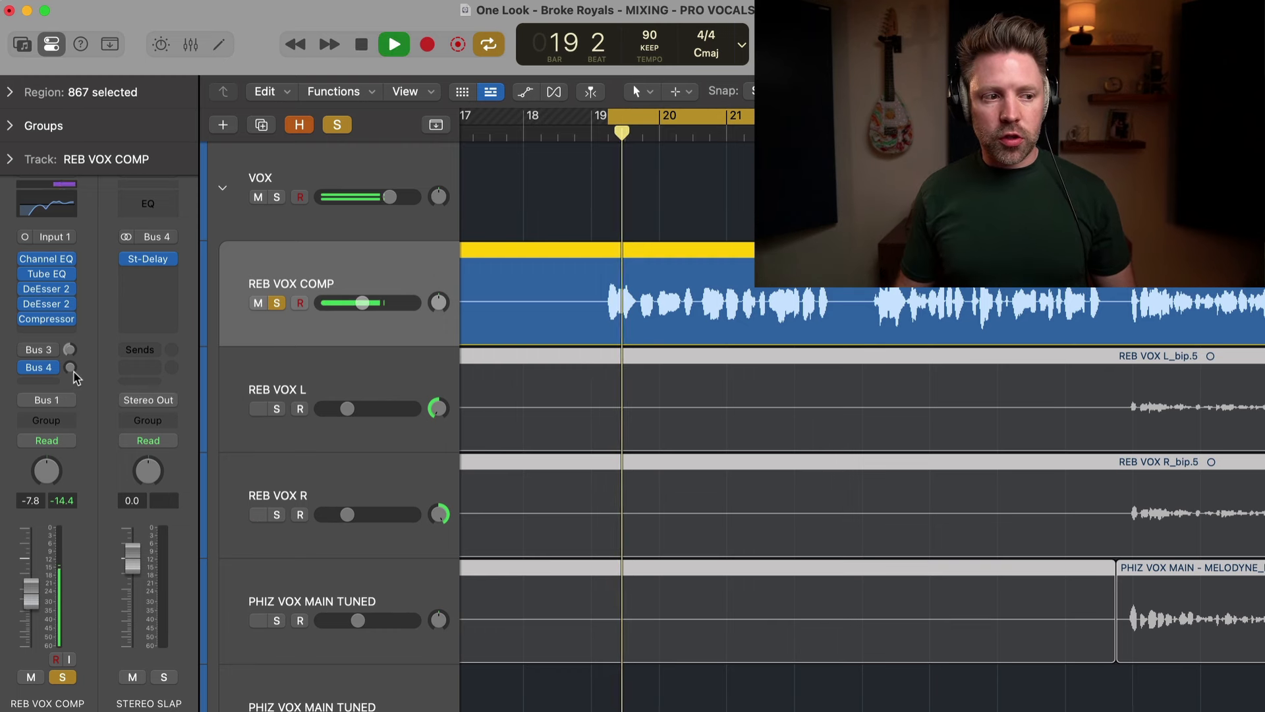
{"action": "left_click_drag", "start_coordinate": [74, 371], "coordinate": [82, 314]}
{"action": "mouse_move", "coordinate": [46, 371]}
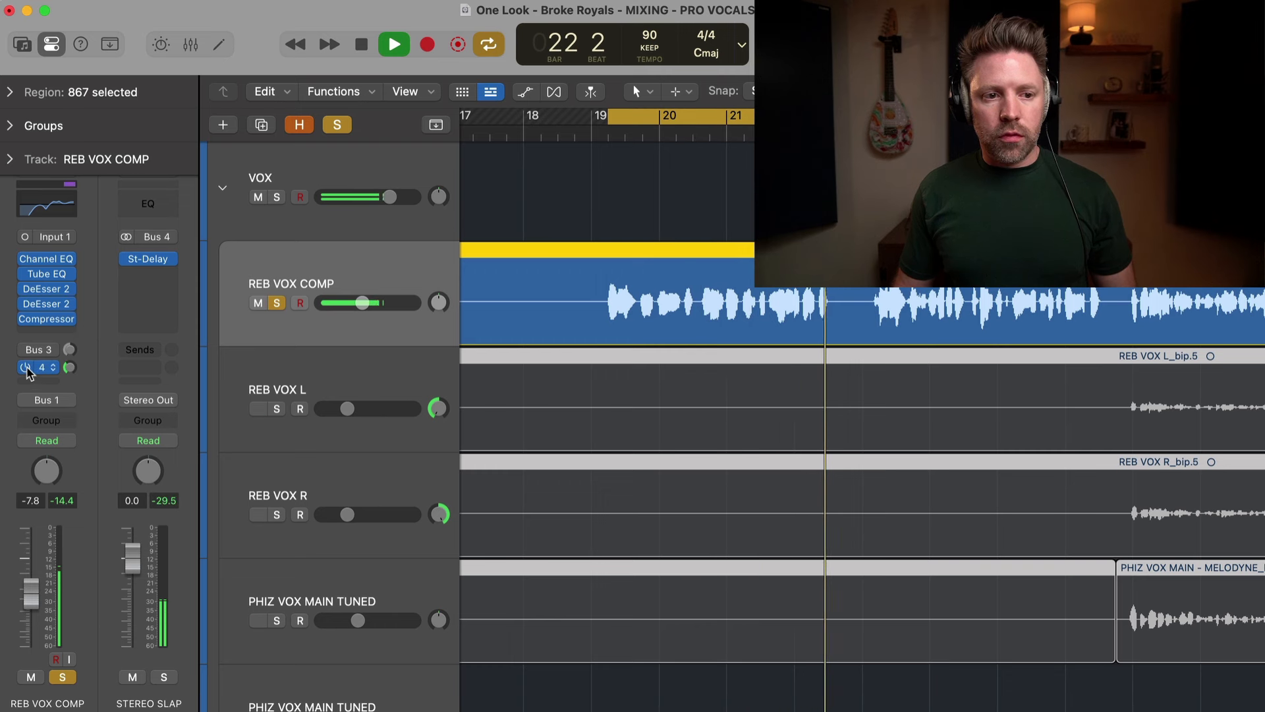
{"action": "left_click", "coordinate": [27, 373]}
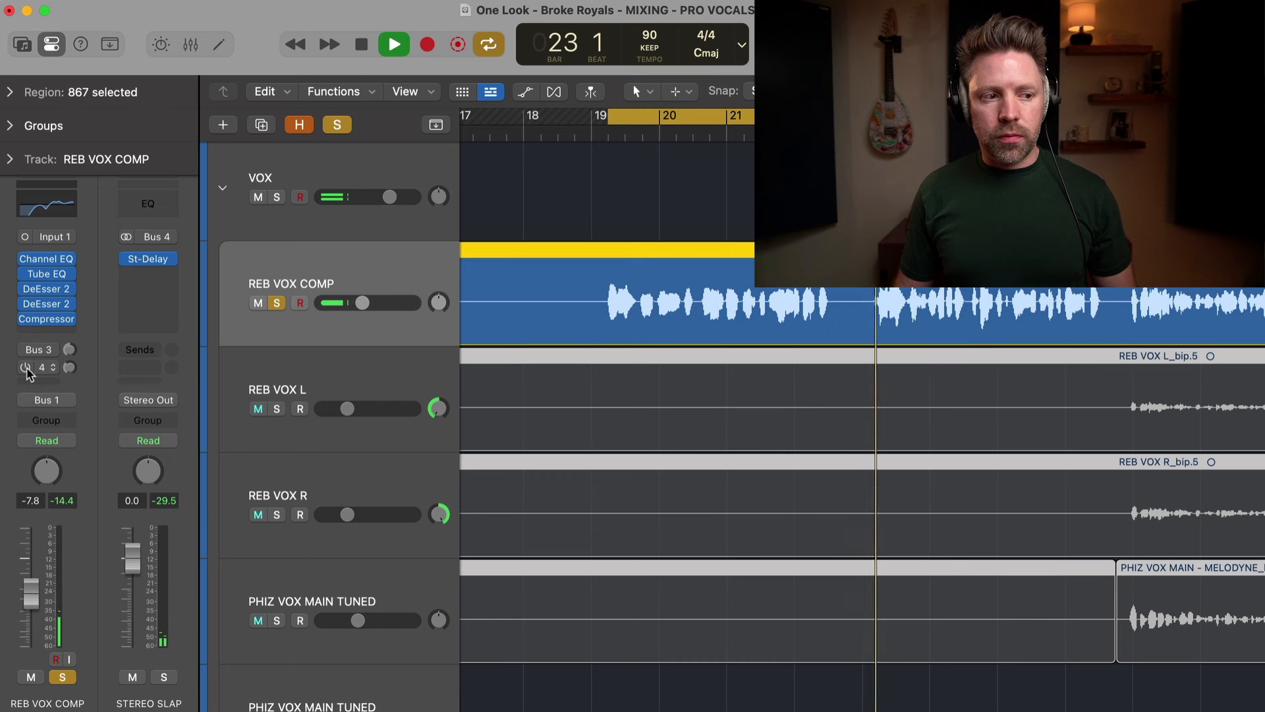
{"action": "left_click", "coordinate": [27, 372]}
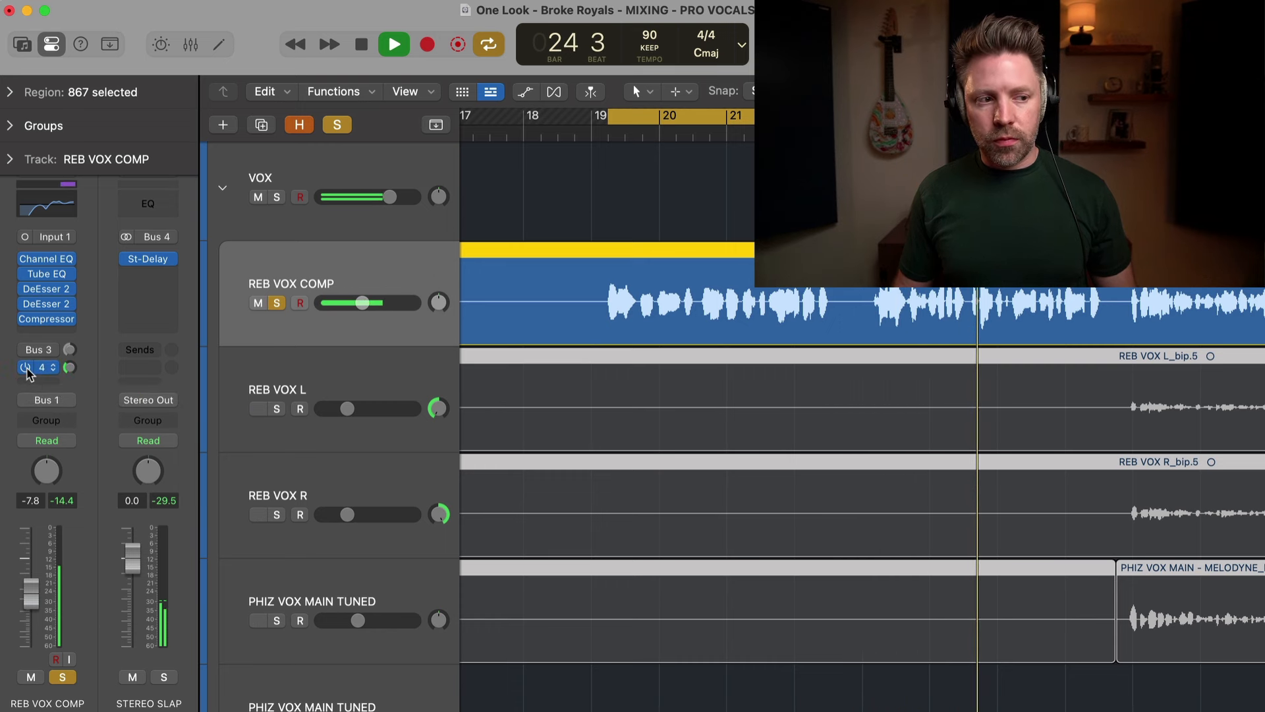
{"action": "key", "text": "space"}
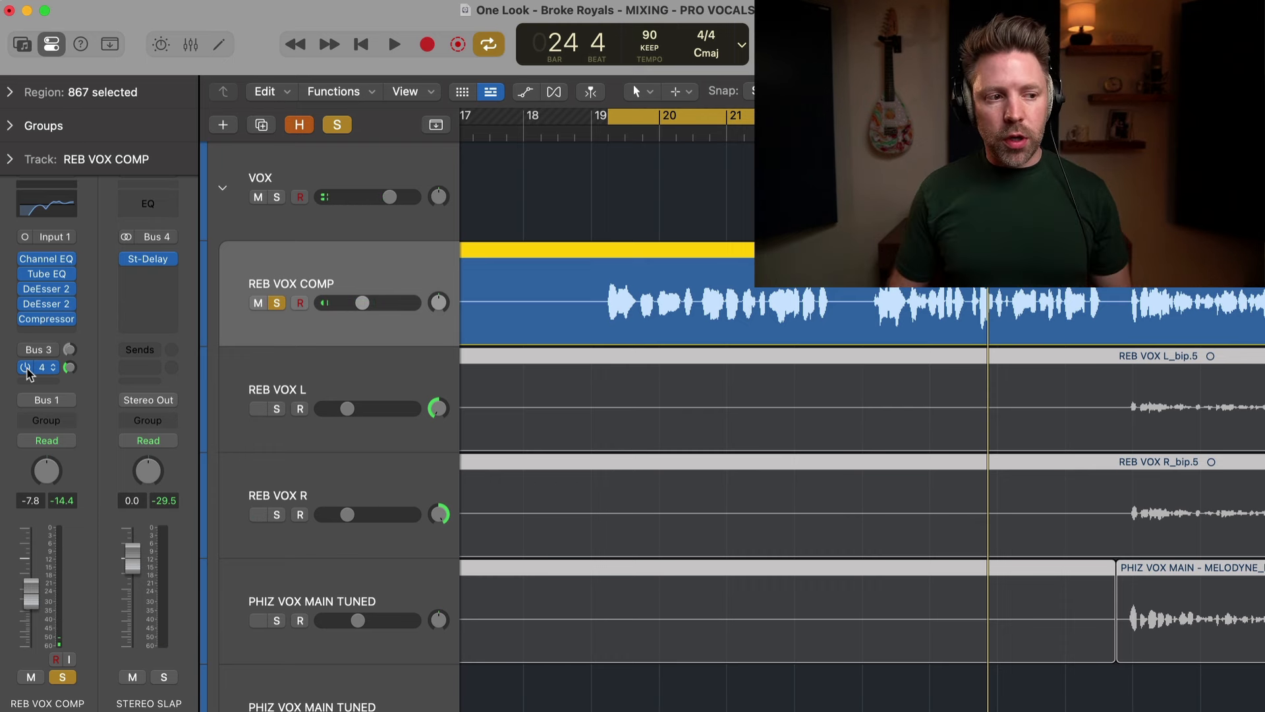
Unsolo REB VOX COMP, rebalance its Bus 4 send in the full mix, and compare the vocal with both sends off and on
{"action": "left_click", "coordinate": [62, 677]}
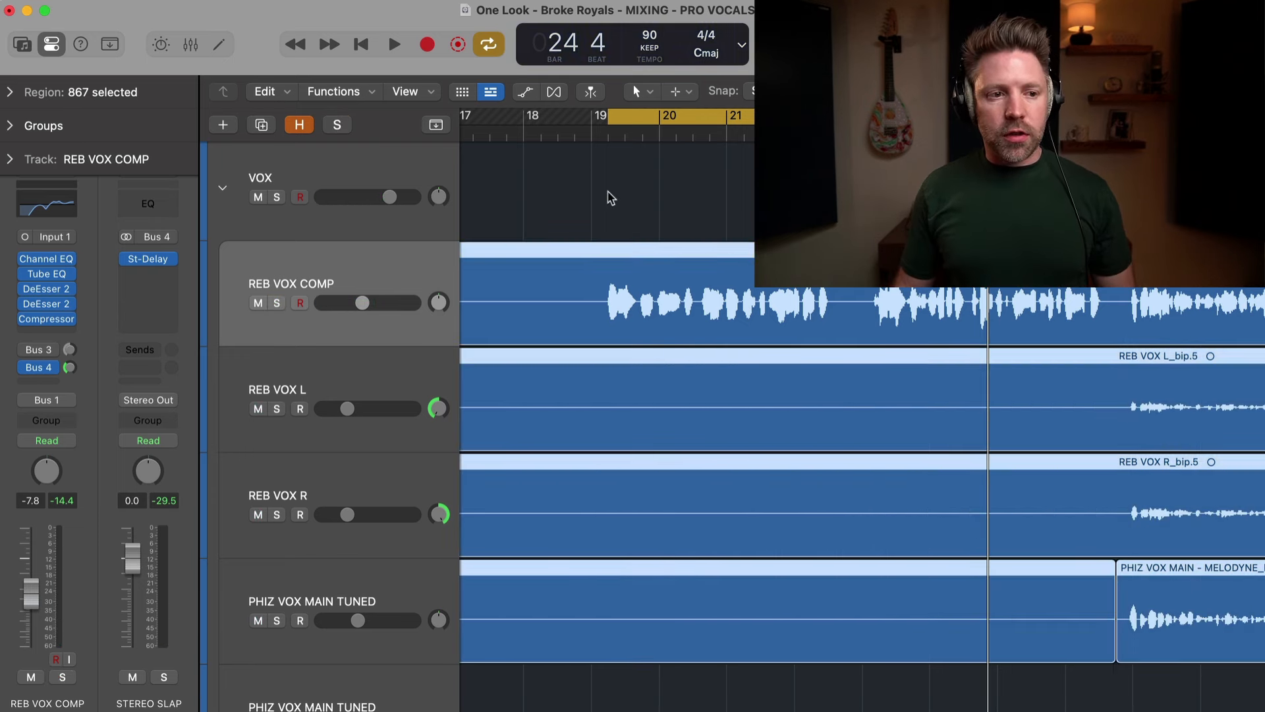
{"action": "key", "text": "space"}
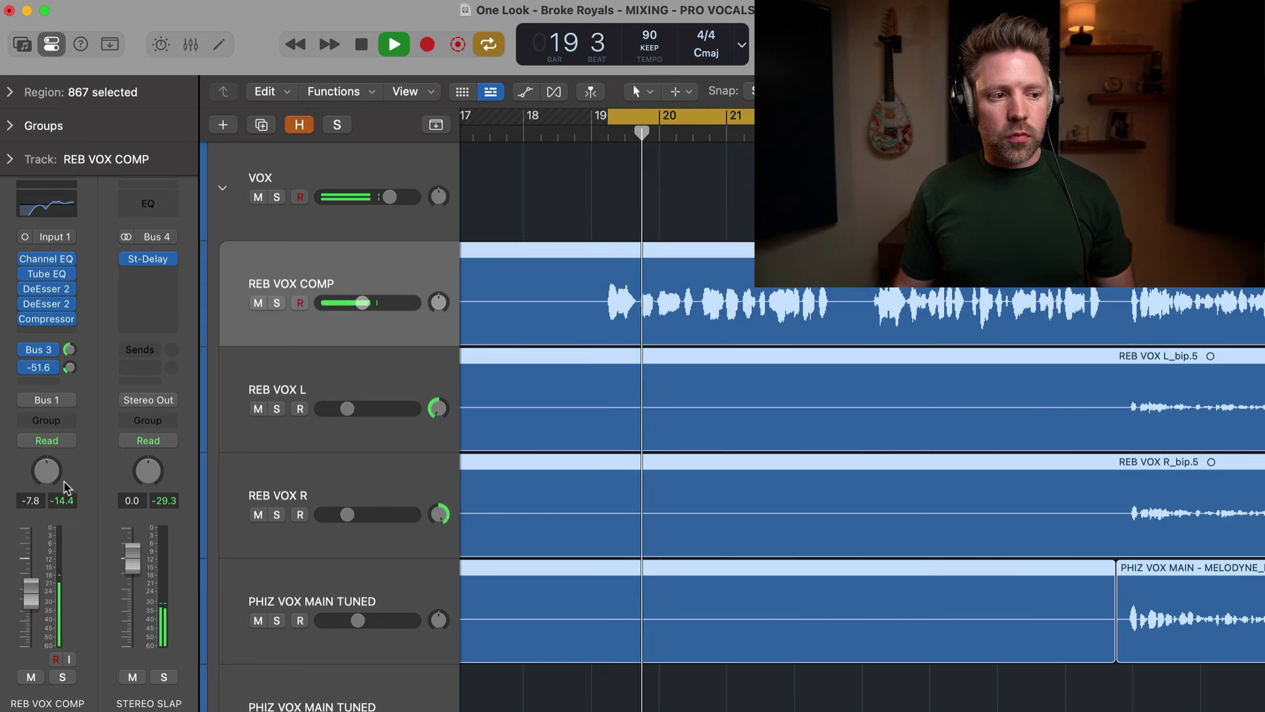
{"action": "left_click_drag", "start_coordinate": [69, 366], "coordinate": [77, 320]}
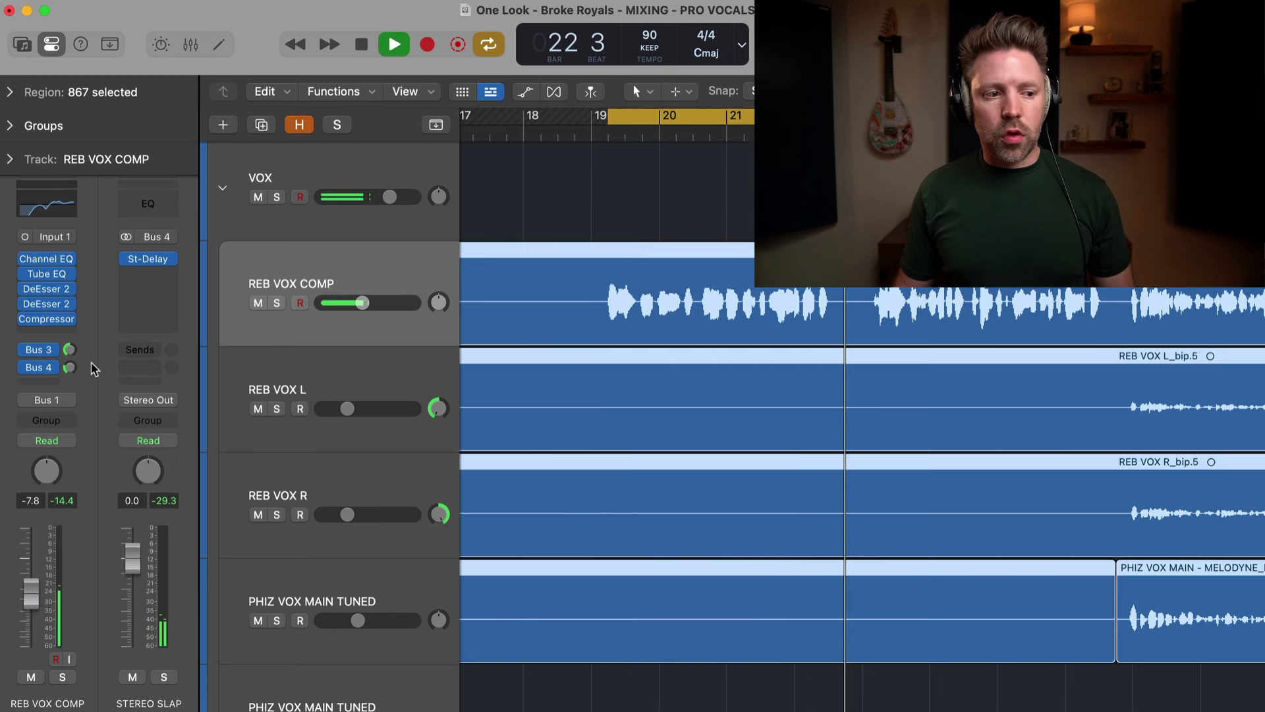
{"action": "key", "text": "space"}
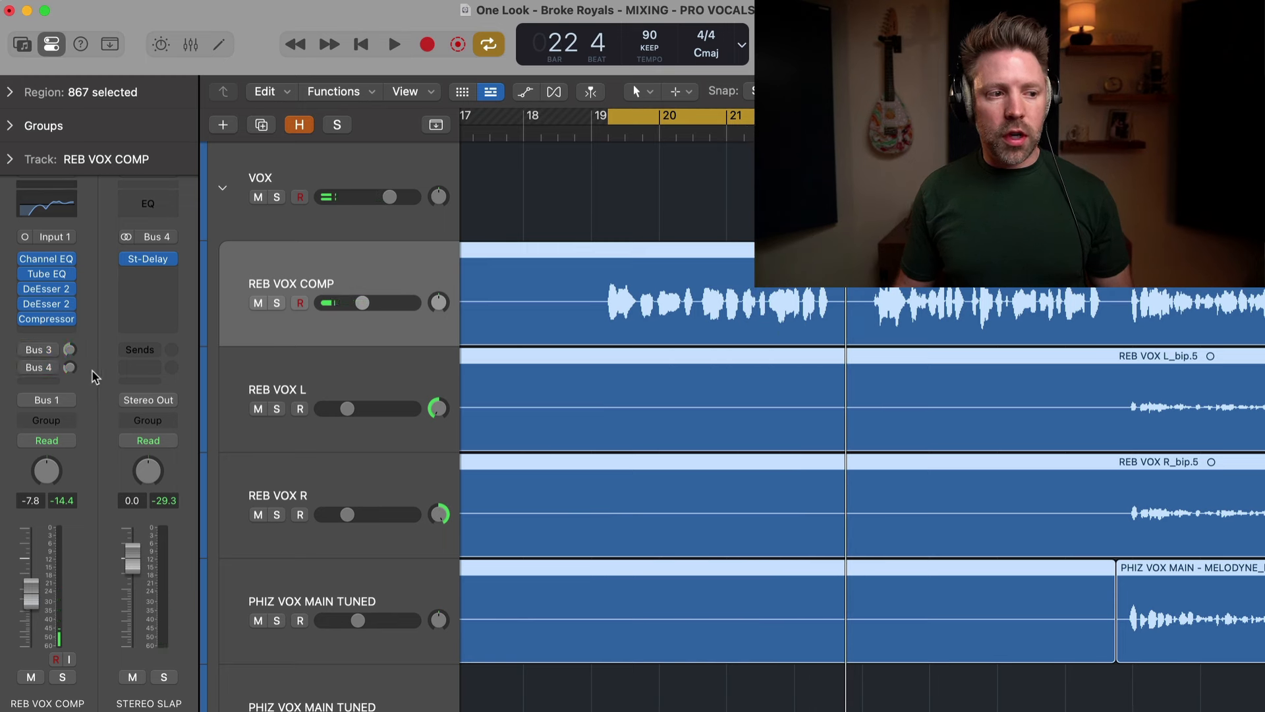
{"action": "key", "text": "space"}
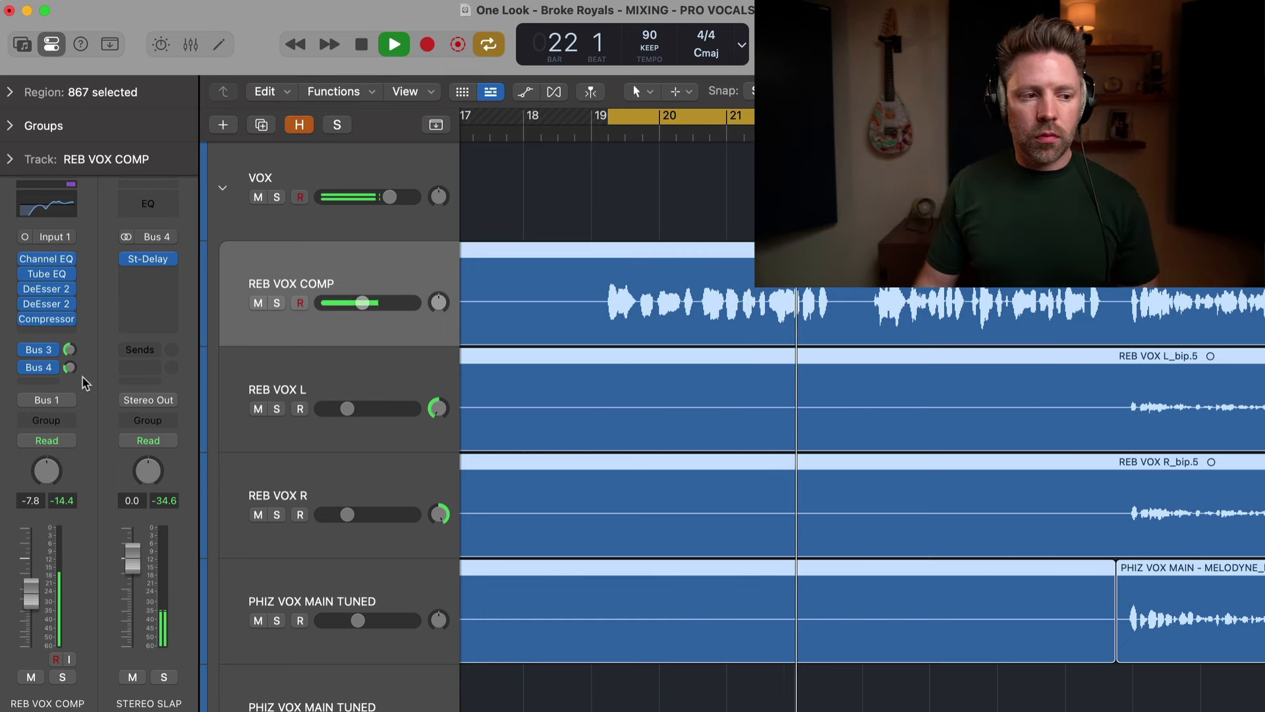
{"action": "key", "text": "space"}
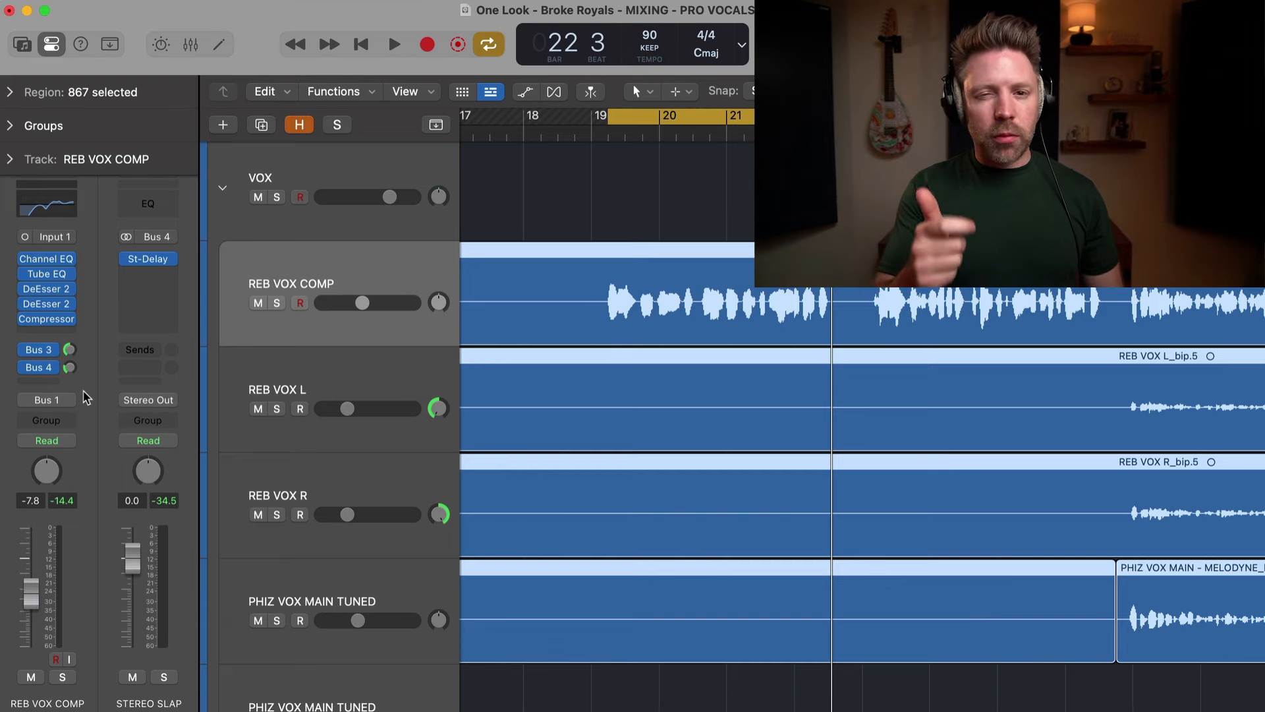
Add a Bus 5 send to REB VOX COMP and rename its new aux channel SLAPBACK
{"action": "left_click", "coordinate": [41, 381]}
{"action": "mouse_move", "coordinate": [77, 407]}
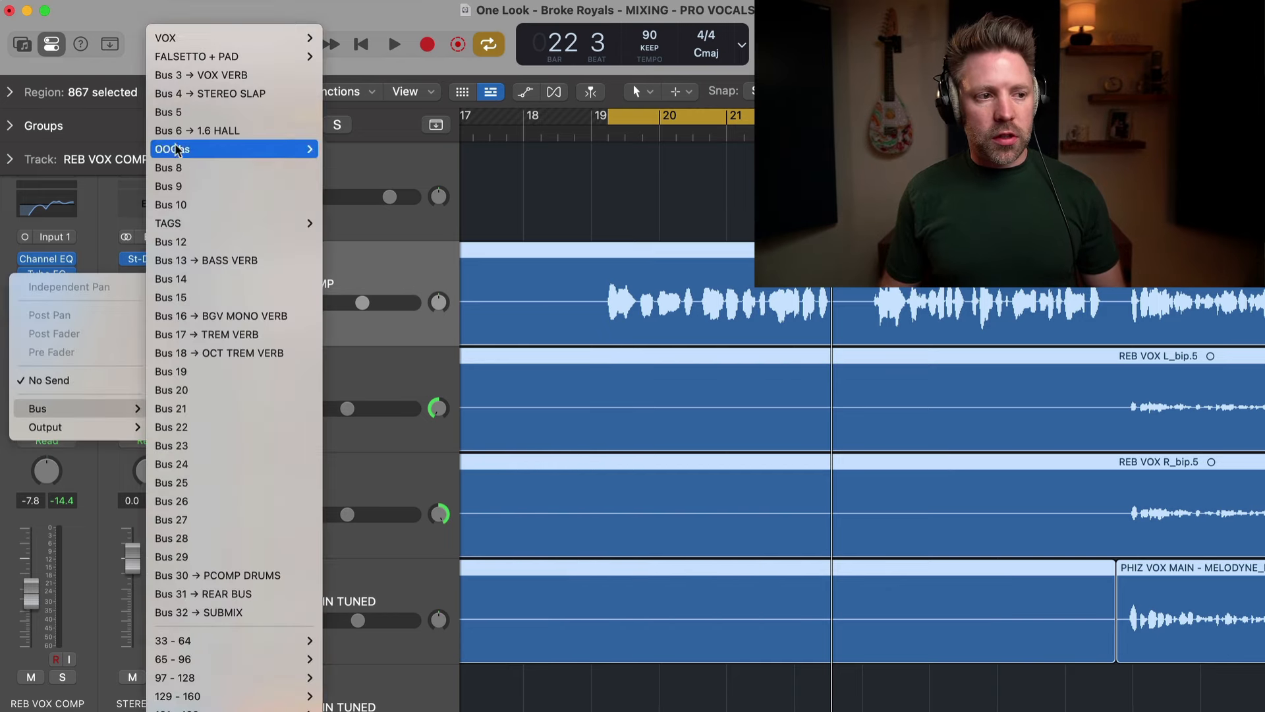
{"action": "left_click", "coordinate": [110, 386]}
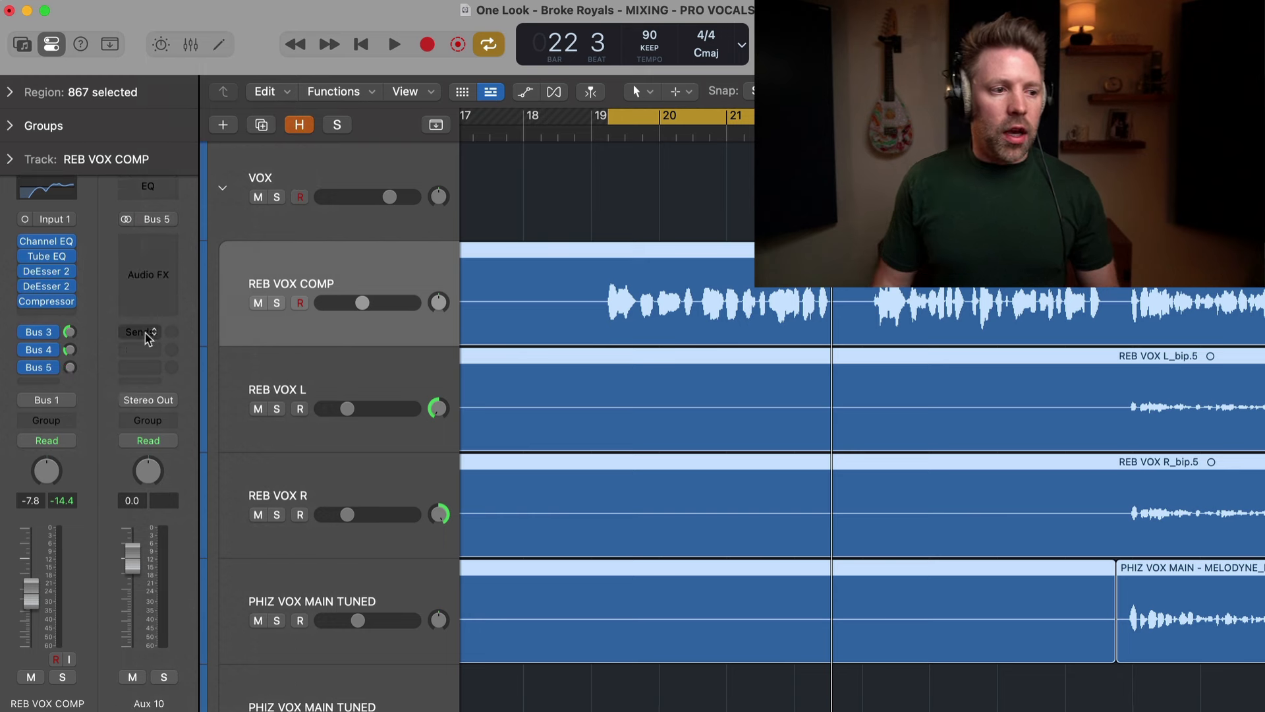
{"action": "double_click", "coordinate": [149, 704]}
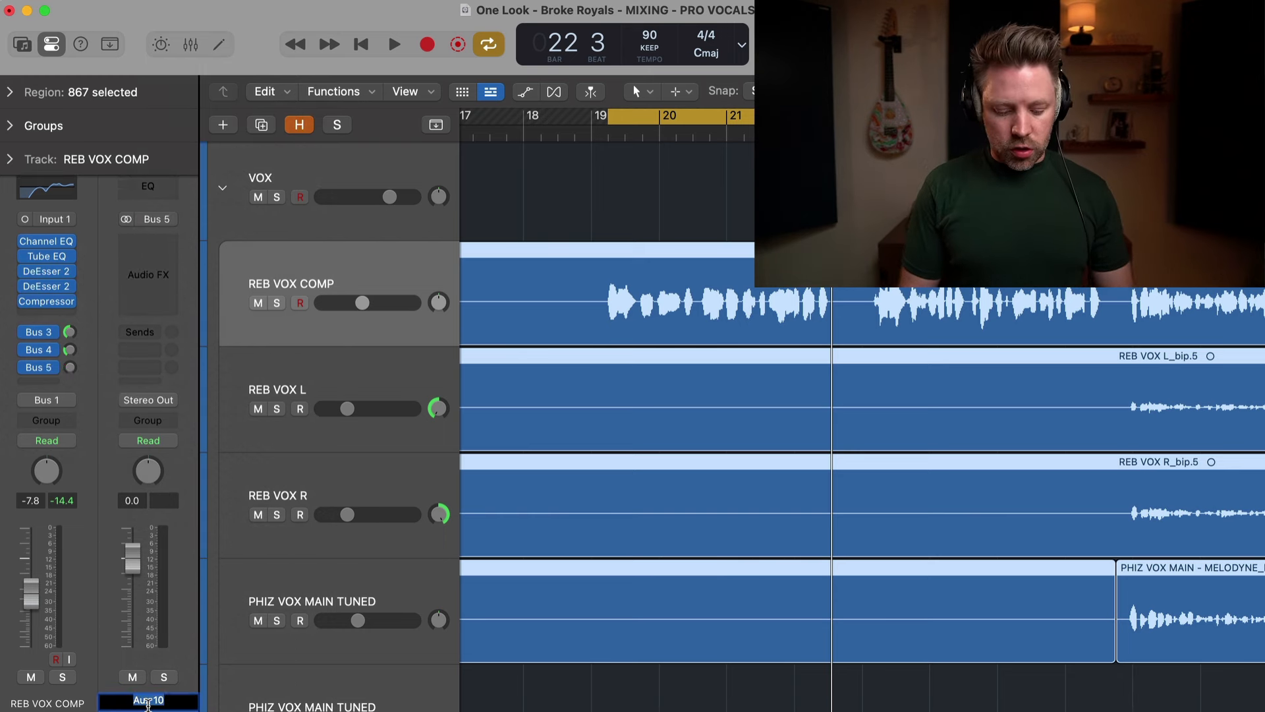
{"action": "key", "text": "Escape"}
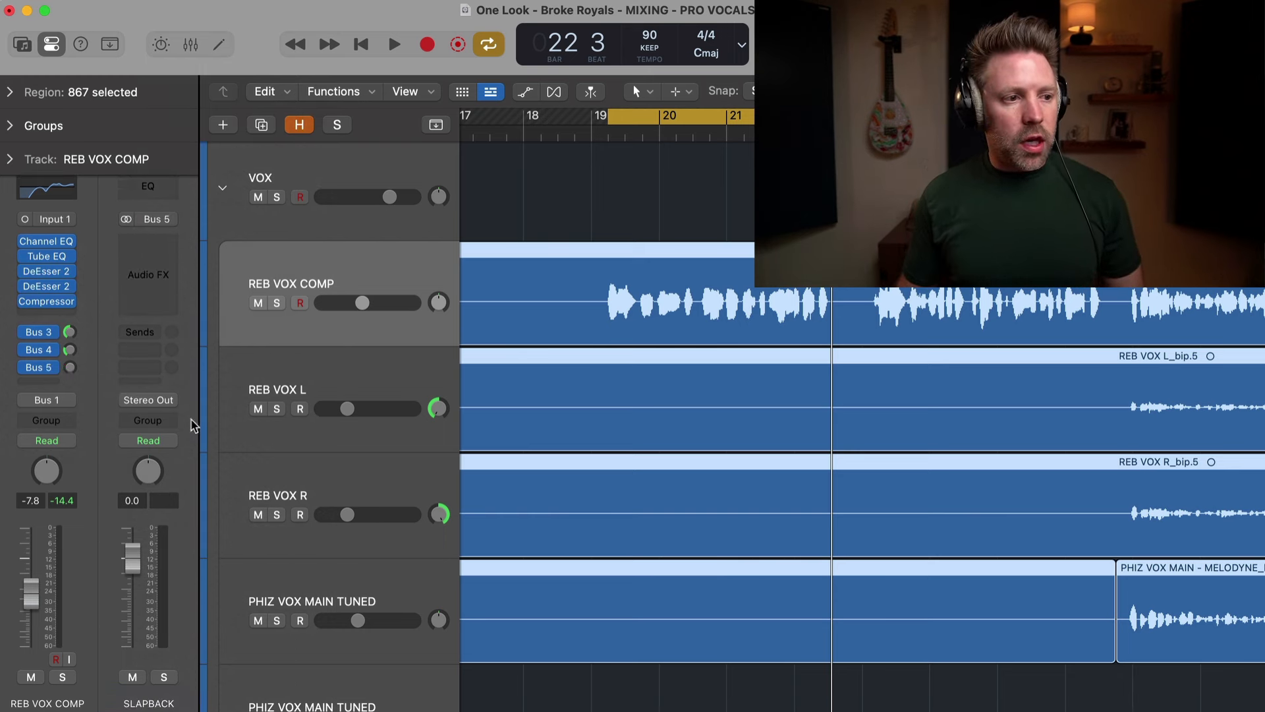
Insert a Tape Delay on the SLAPBACK channel and move its window clear of the webcam area
{"action": "left_click", "coordinate": [148, 250]}
{"action": "mouse_move", "coordinate": [185, 451]}
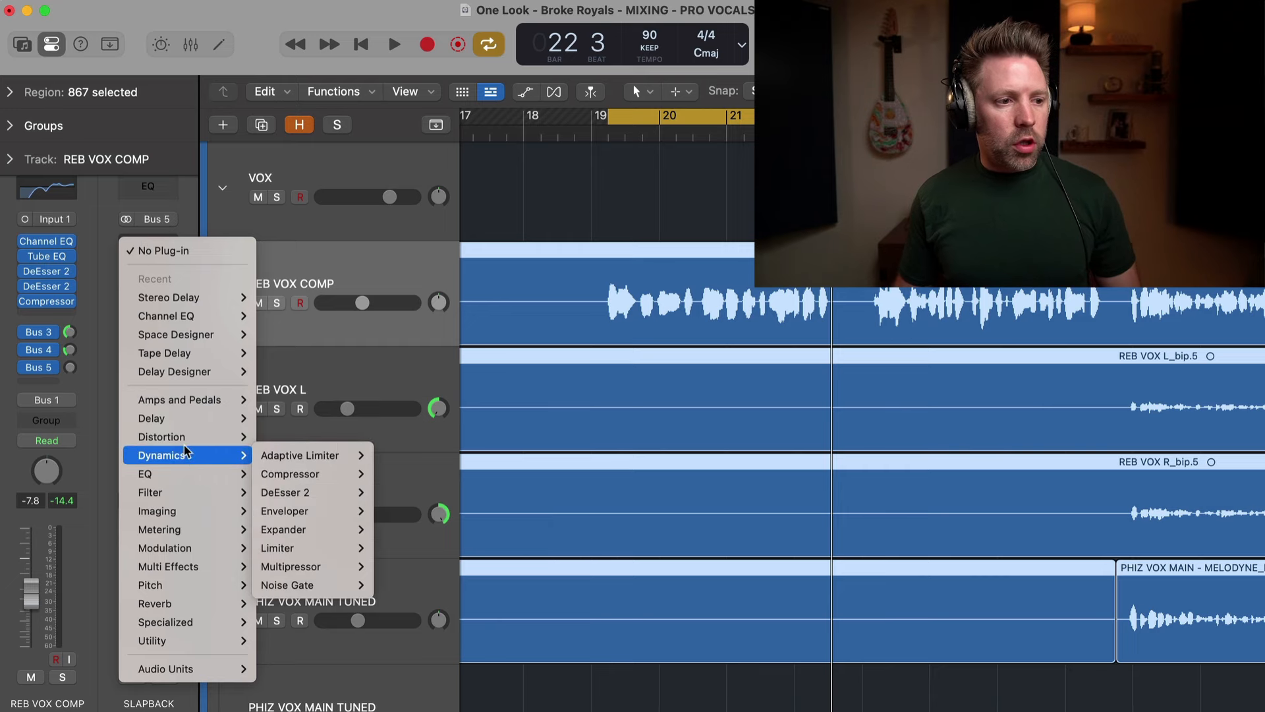
{"action": "mouse_move", "coordinate": [185, 420]}
{"action": "mouse_move", "coordinate": [290, 483]}
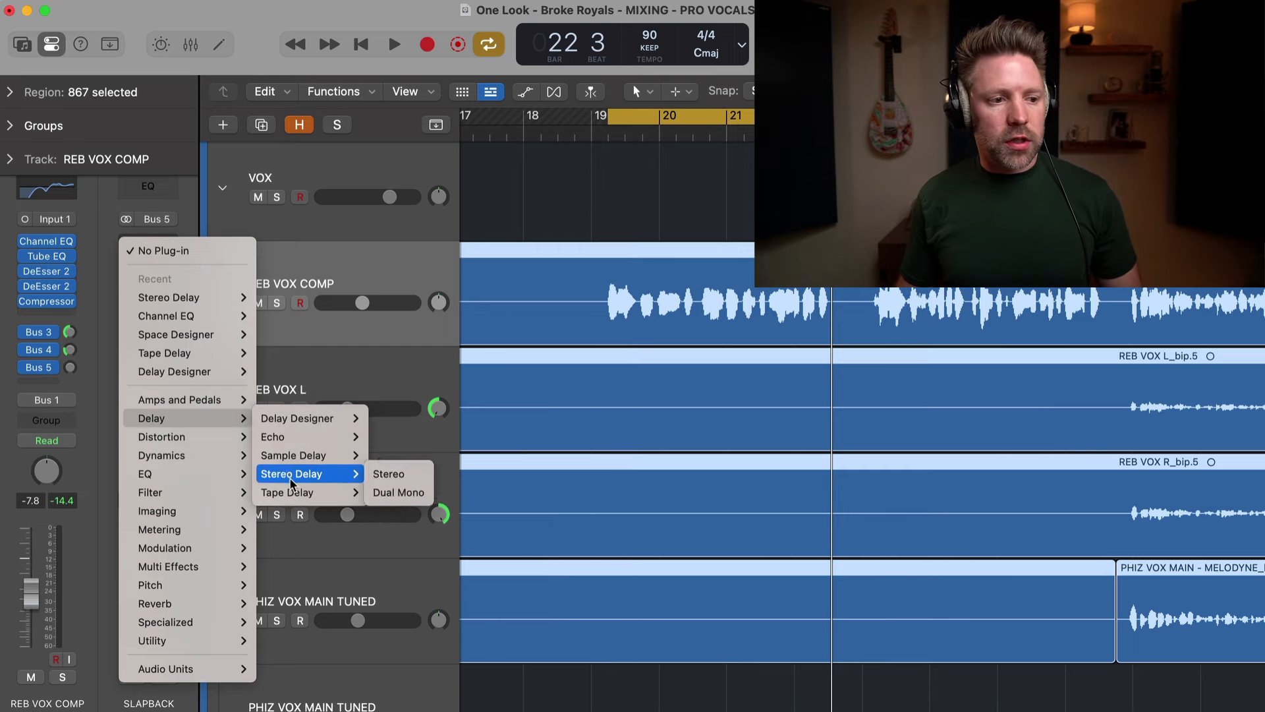
{"action": "left_click", "coordinate": [390, 498]}
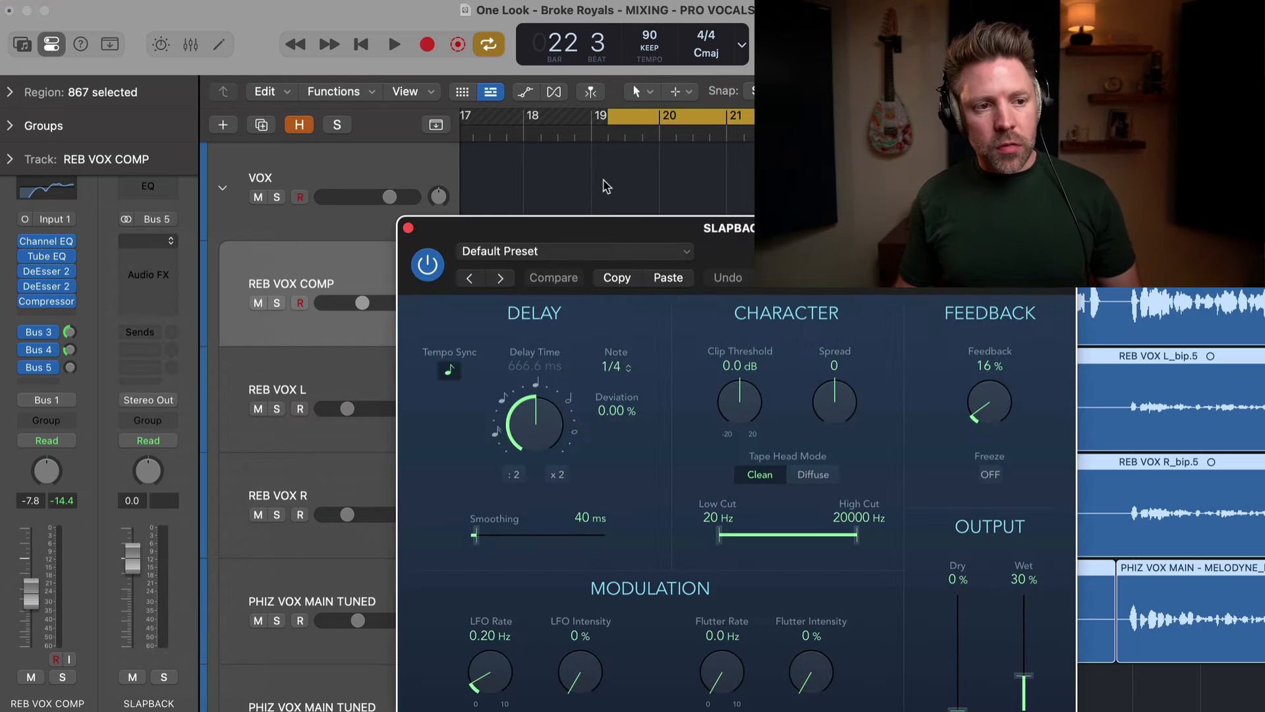
{"action": "left_click_drag", "start_coordinate": [610, 230], "coordinate": [361, 132]}
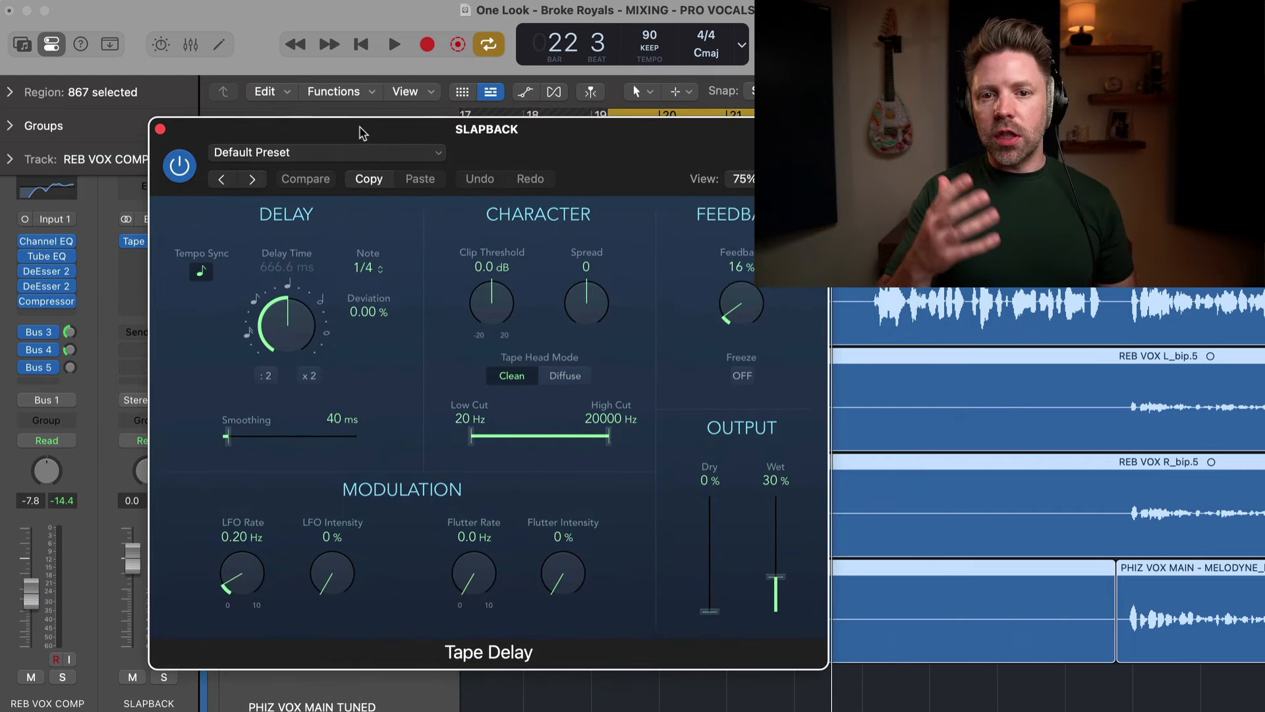
Solo REB VOX COMP, turn off the Tape Delay's tempo sync with a 107 ms delay time, and raise the Bus 5 send
{"action": "key", "text": "s"}
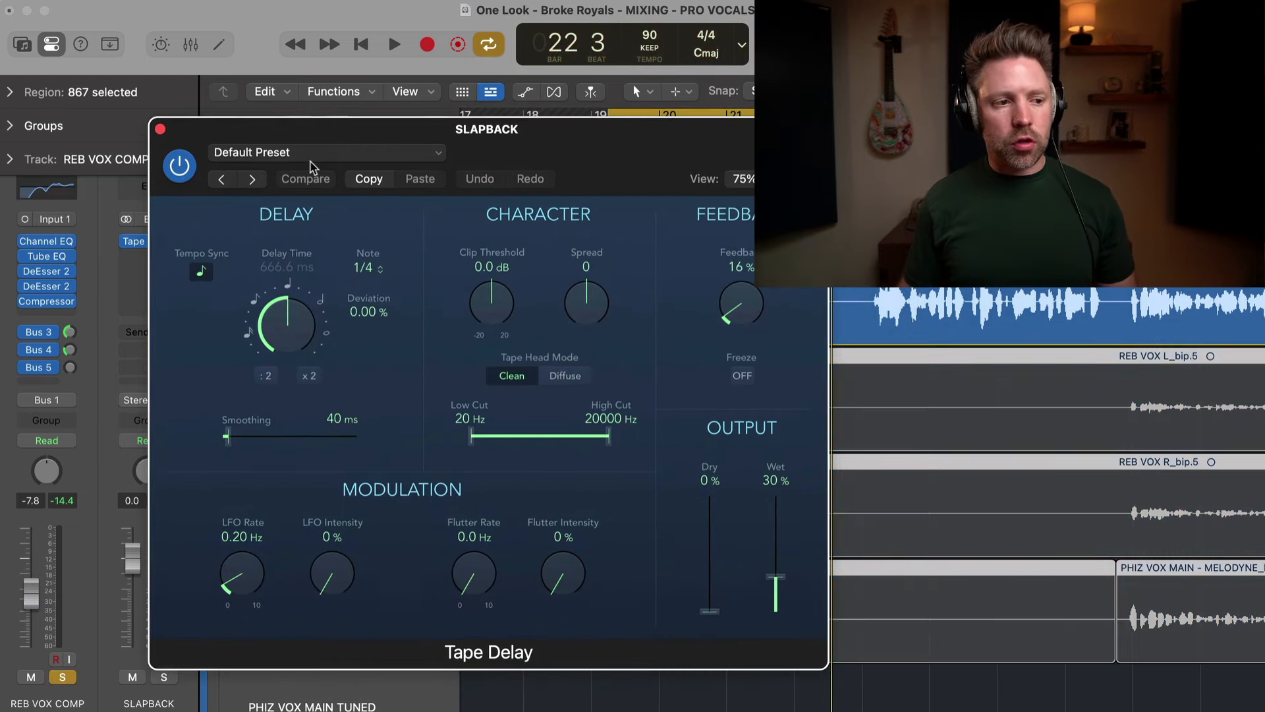
{"action": "left_click", "coordinate": [202, 273]}
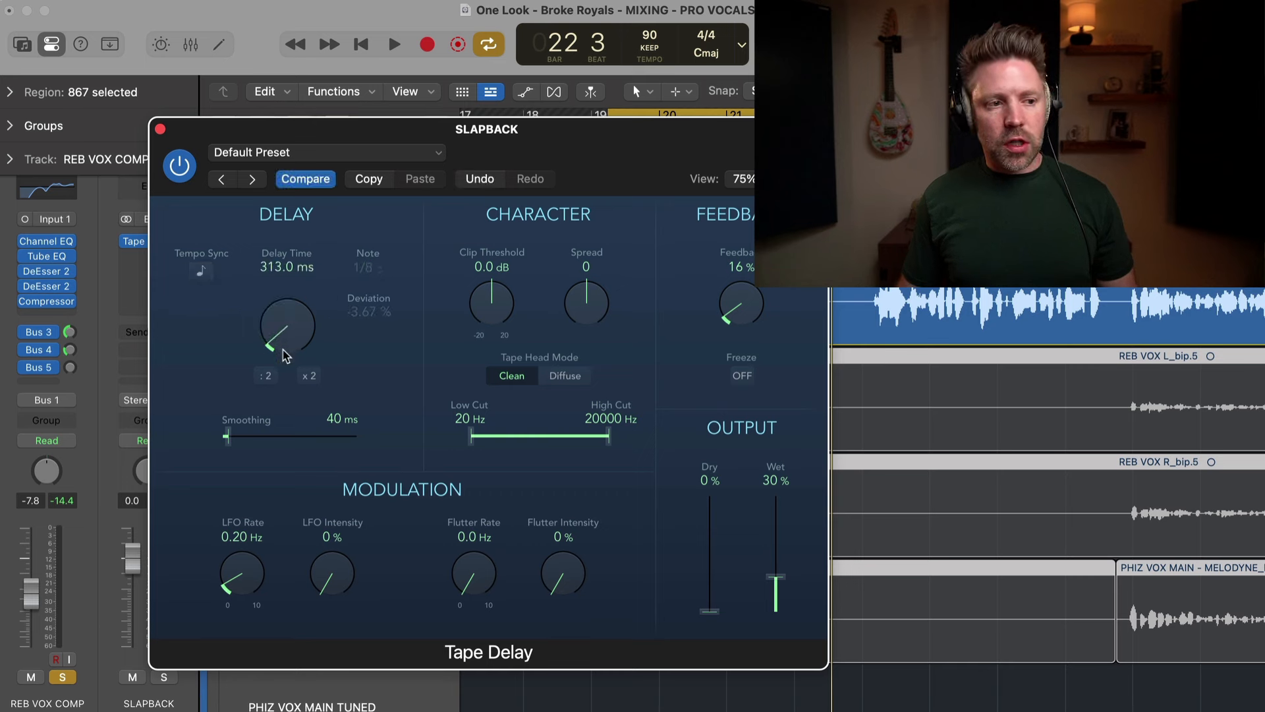
{"action": "mouse_move", "coordinate": [284, 356]}
{"action": "left_mouse_down"}
{"action": "mouse_move", "coordinate": [293, 371]}
{"action": "mouse_move", "coordinate": [289, 355]}
{"action": "left_mouse_up"}
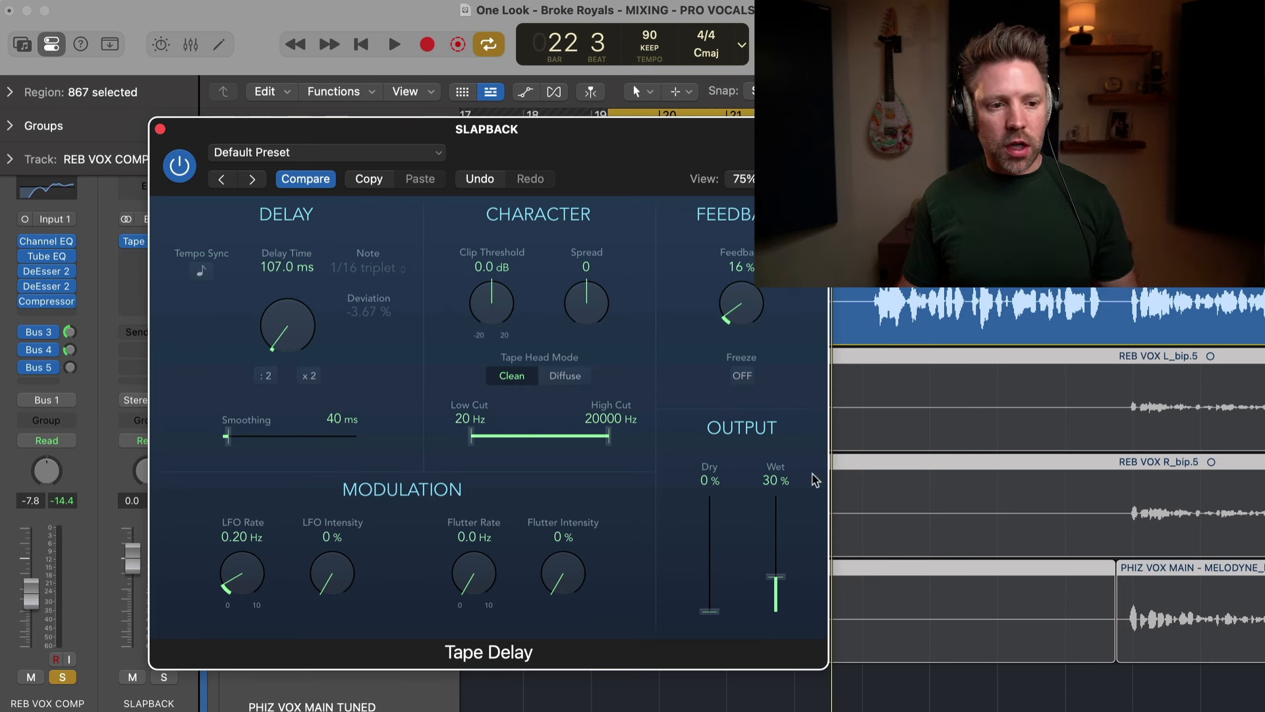
{"action": "left_click", "coordinate": [70, 368], "text": "alt"}
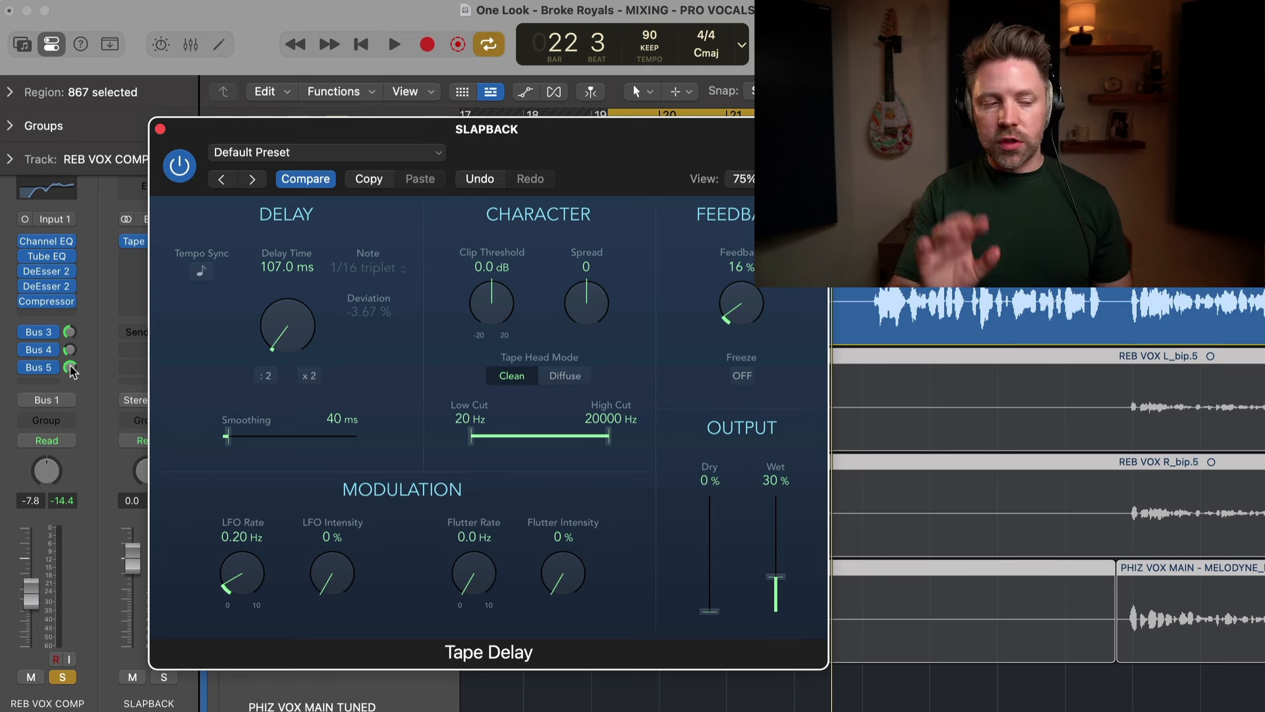
Tune the Tape Delay's delay time by ear during playback, settling on 95.8 ms
{"action": "key", "text": "space"}
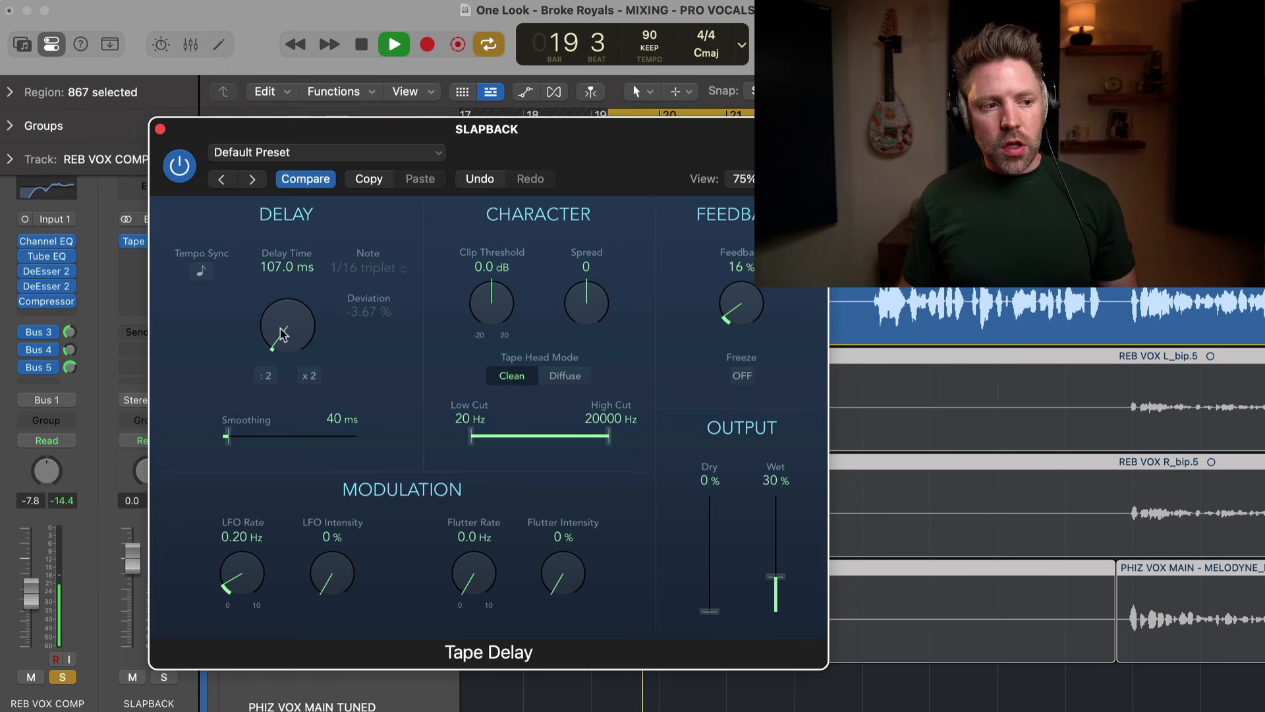
{"action": "scroll", "coordinate": [280, 334], "scroll_direction": "down", "scroll_amount": 10}
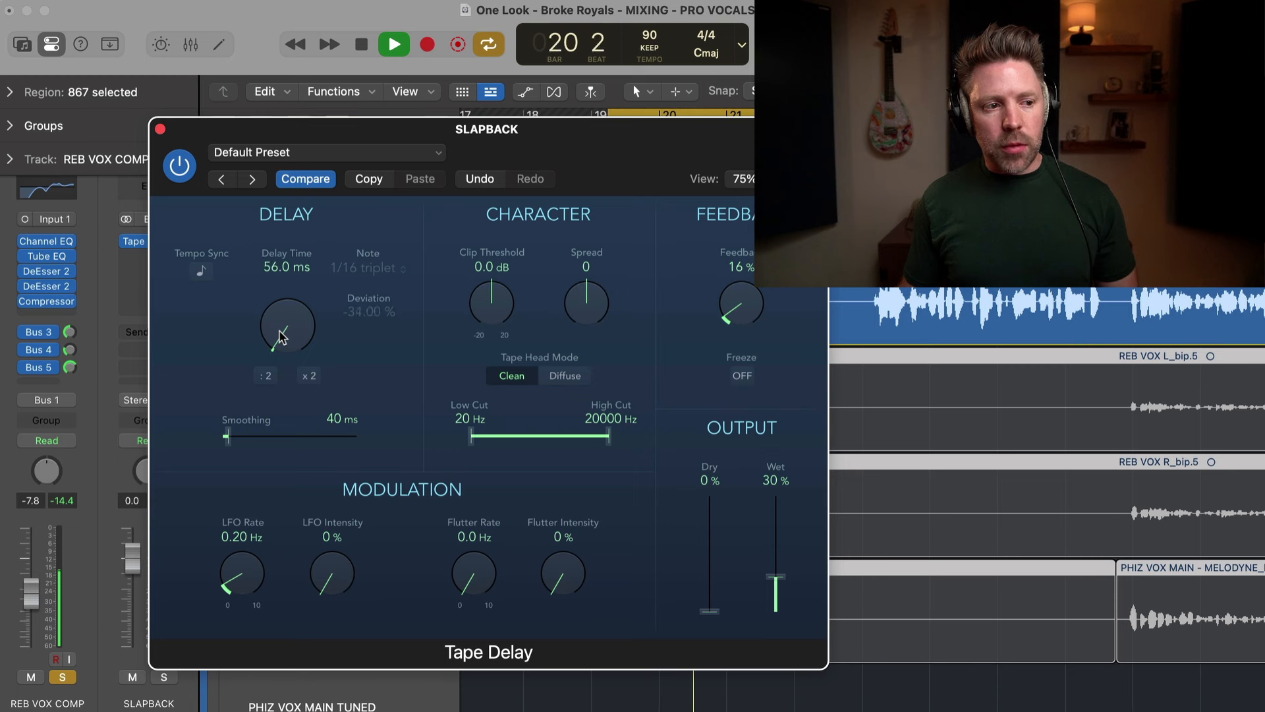
{"action": "scroll", "coordinate": [280, 336], "scroll_direction": "up", "scroll_amount": 1}
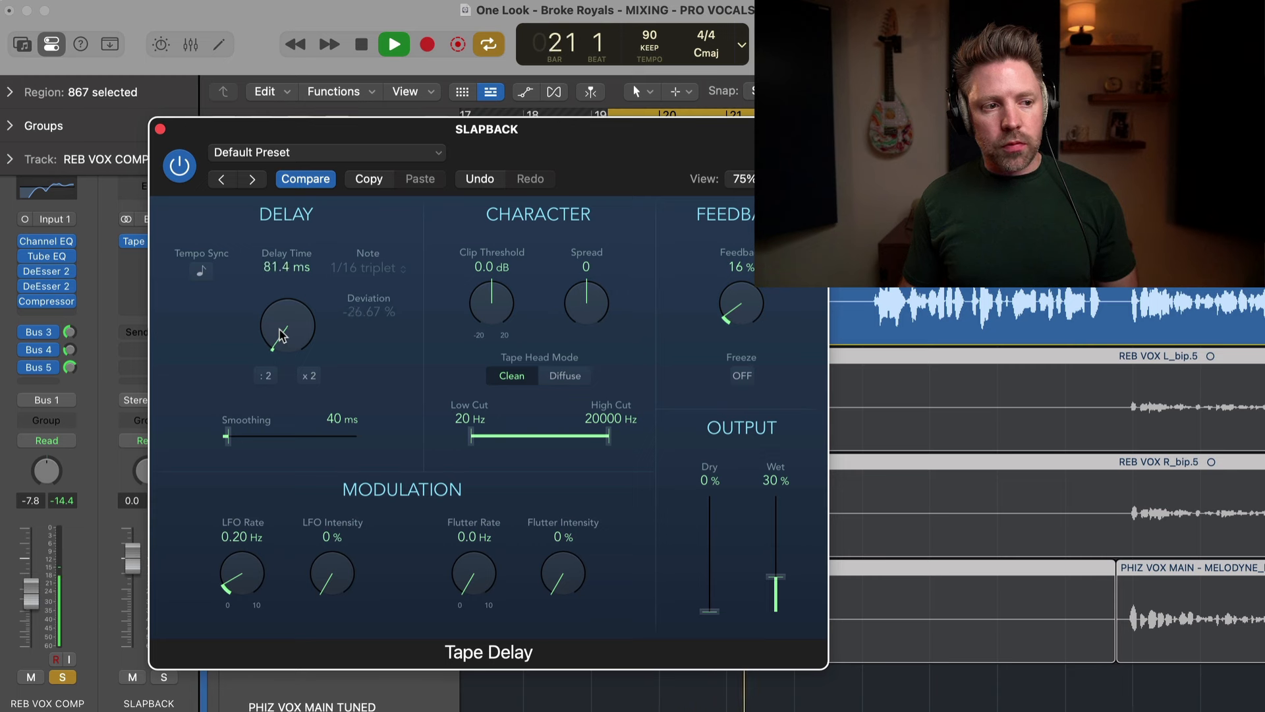
{"action": "scroll", "coordinate": [280, 334], "scroll_direction": "up", "scroll_amount": 4}
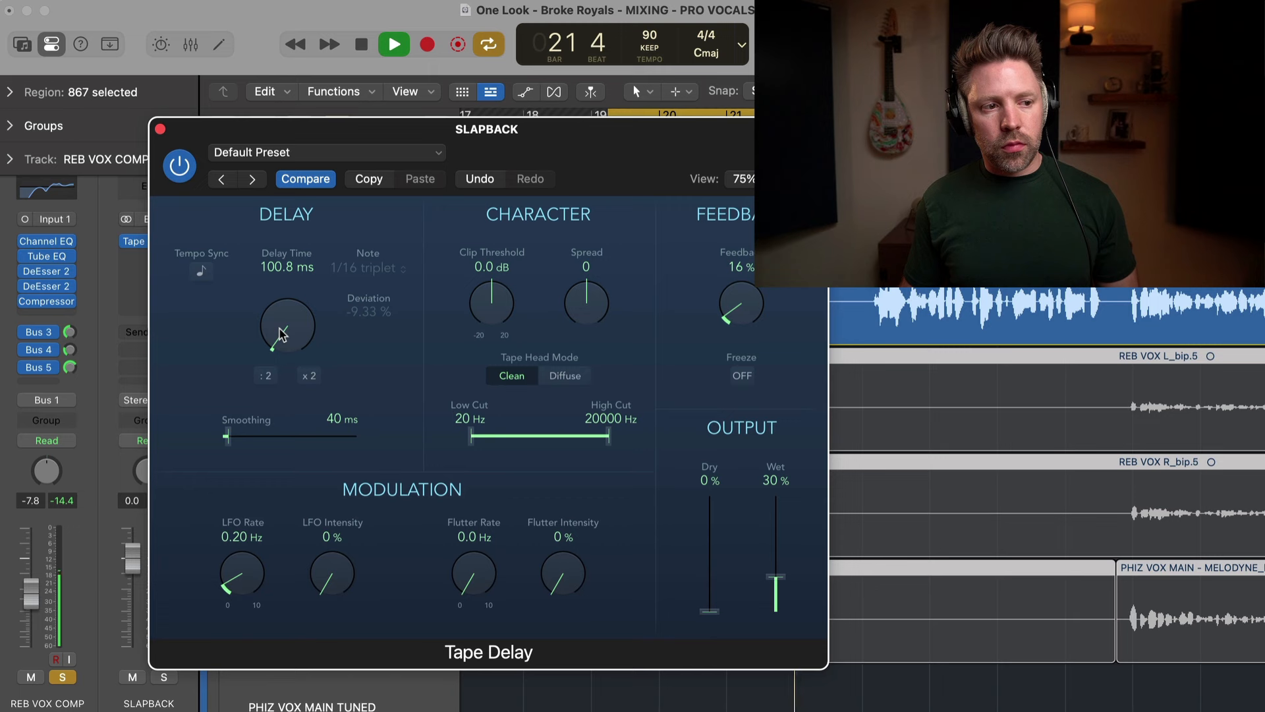
{"action": "scroll", "coordinate": [280, 334], "scroll_direction": "down", "scroll_amount": 1}
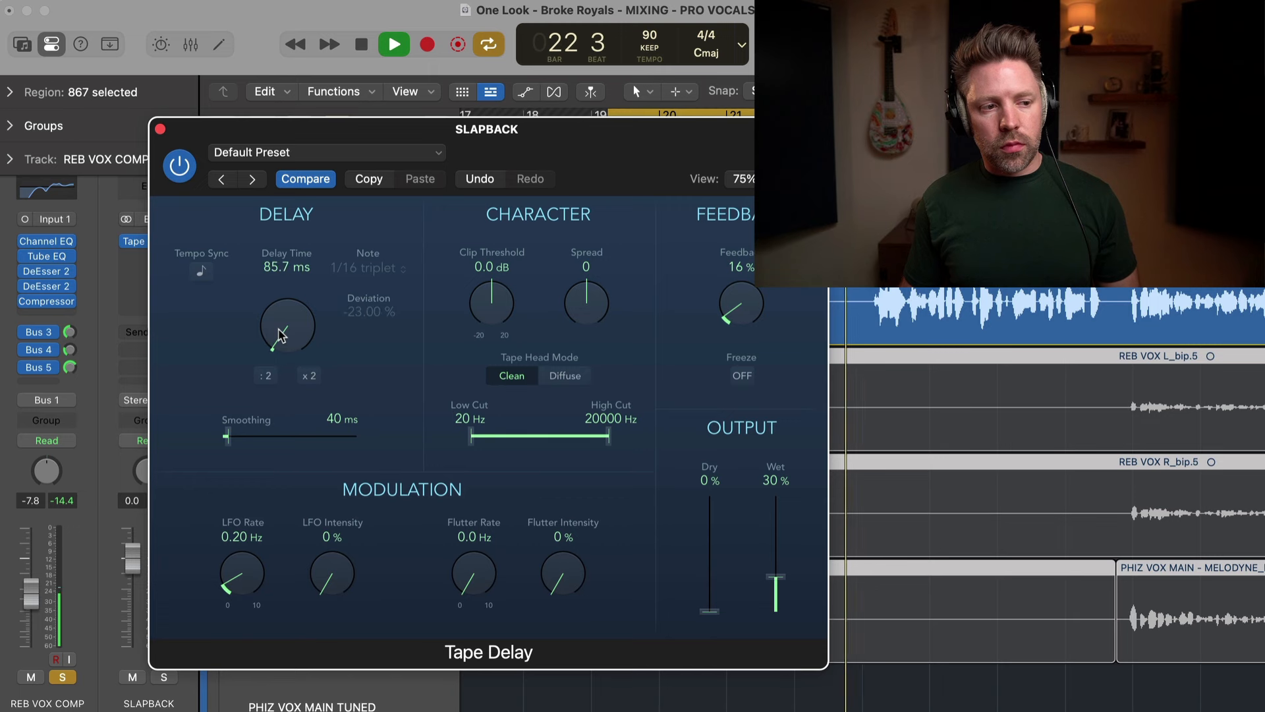
{"action": "scroll", "coordinate": [280, 334], "scroll_direction": "up", "scroll_amount": 2}
{"action": "scroll", "coordinate": [280, 334], "scroll_direction": "up", "scroll_amount": 3}
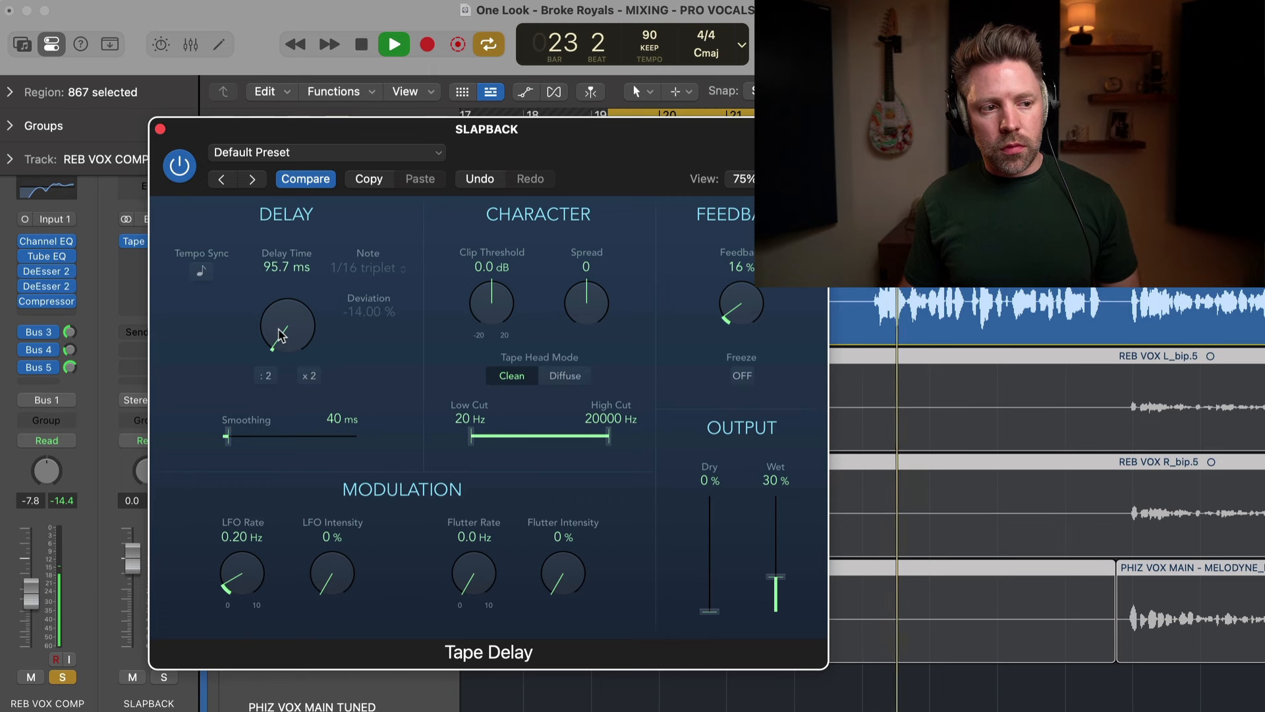
{"action": "scroll", "coordinate": [280, 334], "scroll_direction": "down", "scroll_amount": 2}
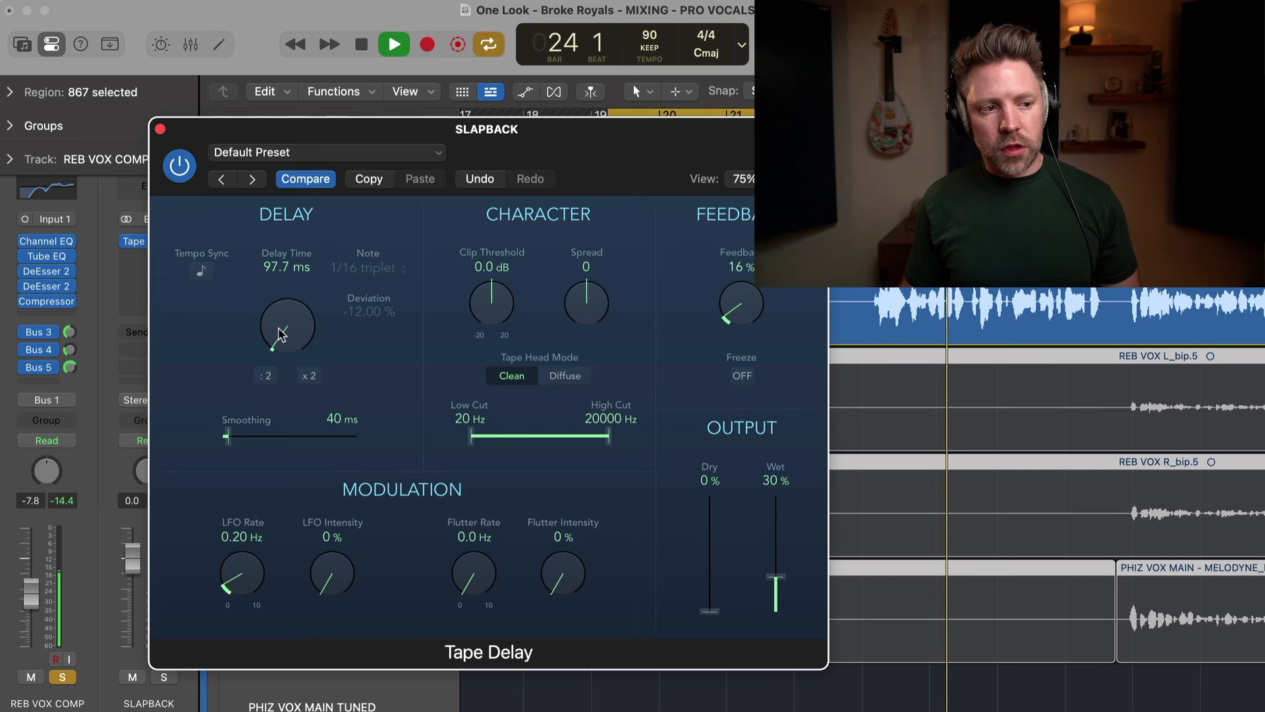
{"action": "scroll", "coordinate": [280, 334], "scroll_direction": "down", "scroll_amount": 1}
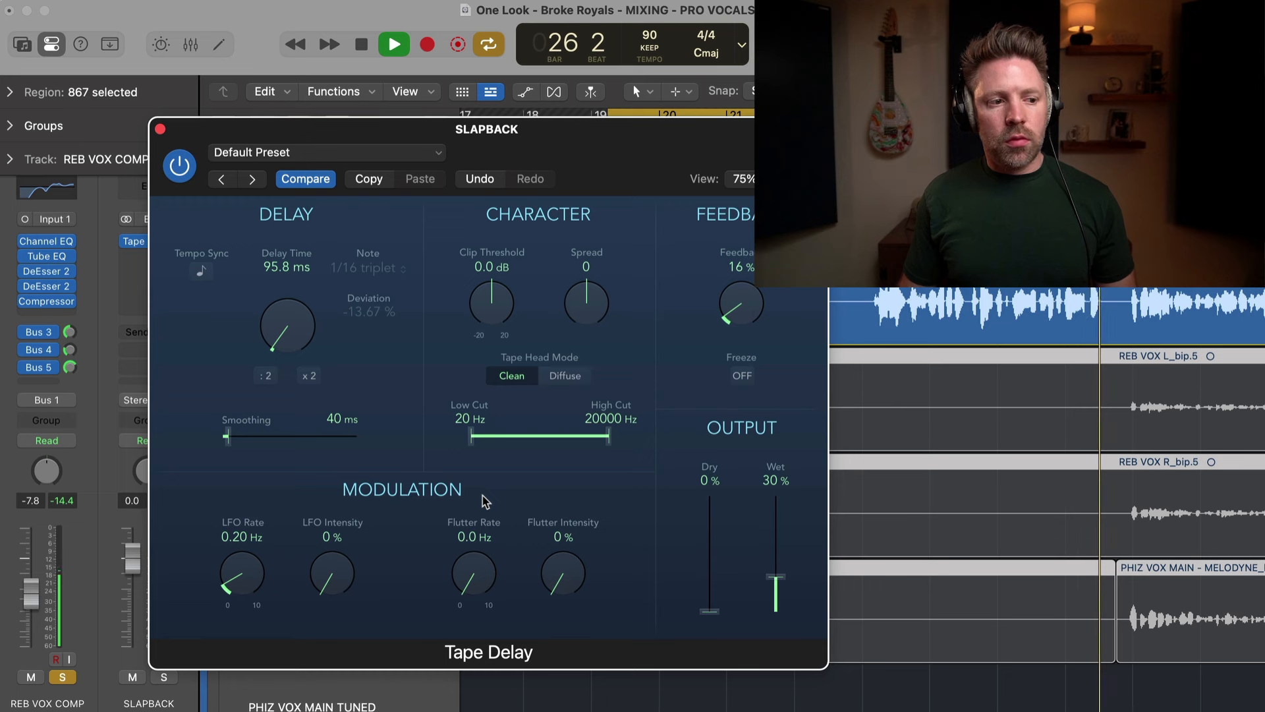
{"action": "key", "text": "space"}
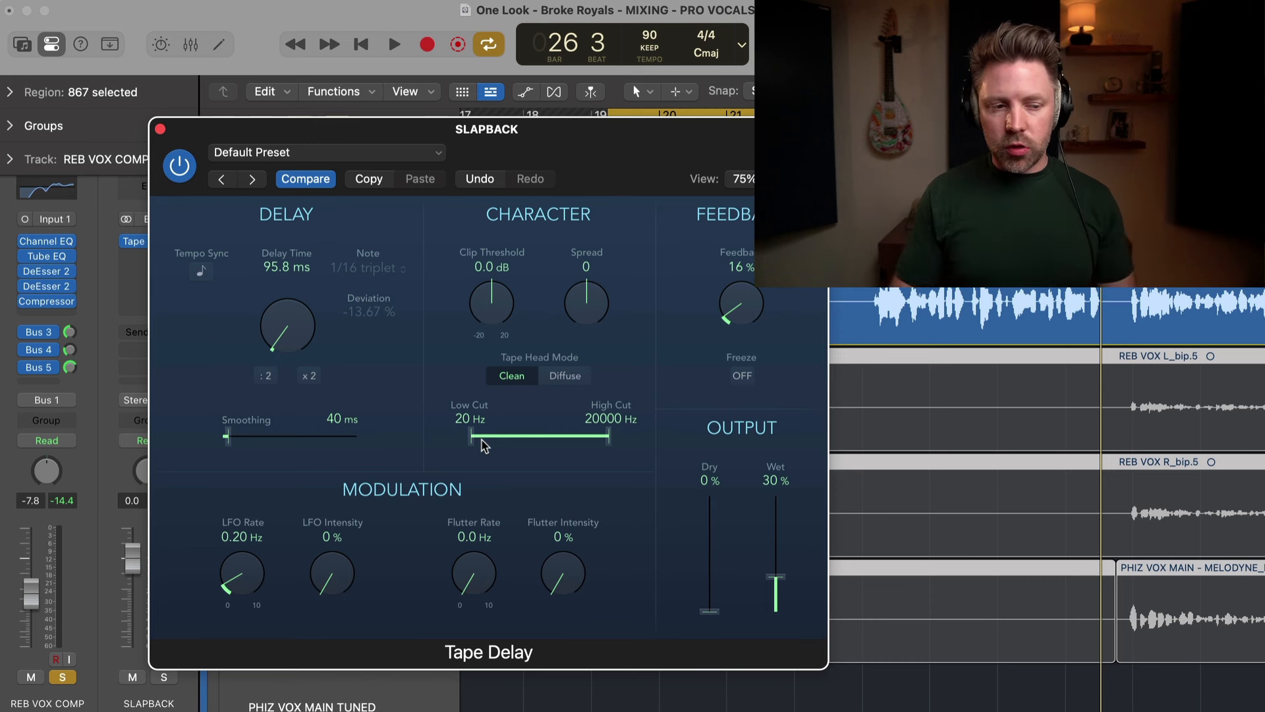
Set the Tape Delay's low cut to 340 Hz and high cut to 5900 Hz, and take REB VOX COMP out of solo
{"action": "left_click_drag", "start_coordinate": [496, 444], "coordinate": [523, 446]}
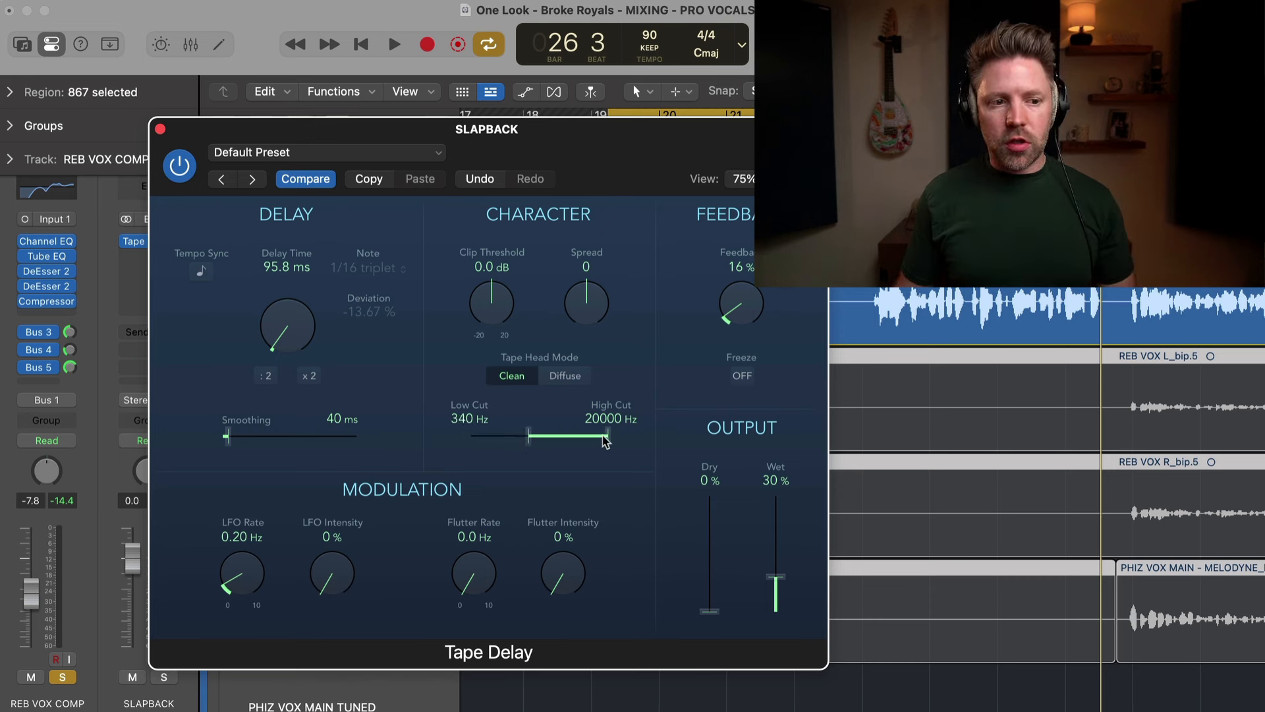
{"action": "left_click_drag", "start_coordinate": [604, 442], "coordinate": [588, 442]}
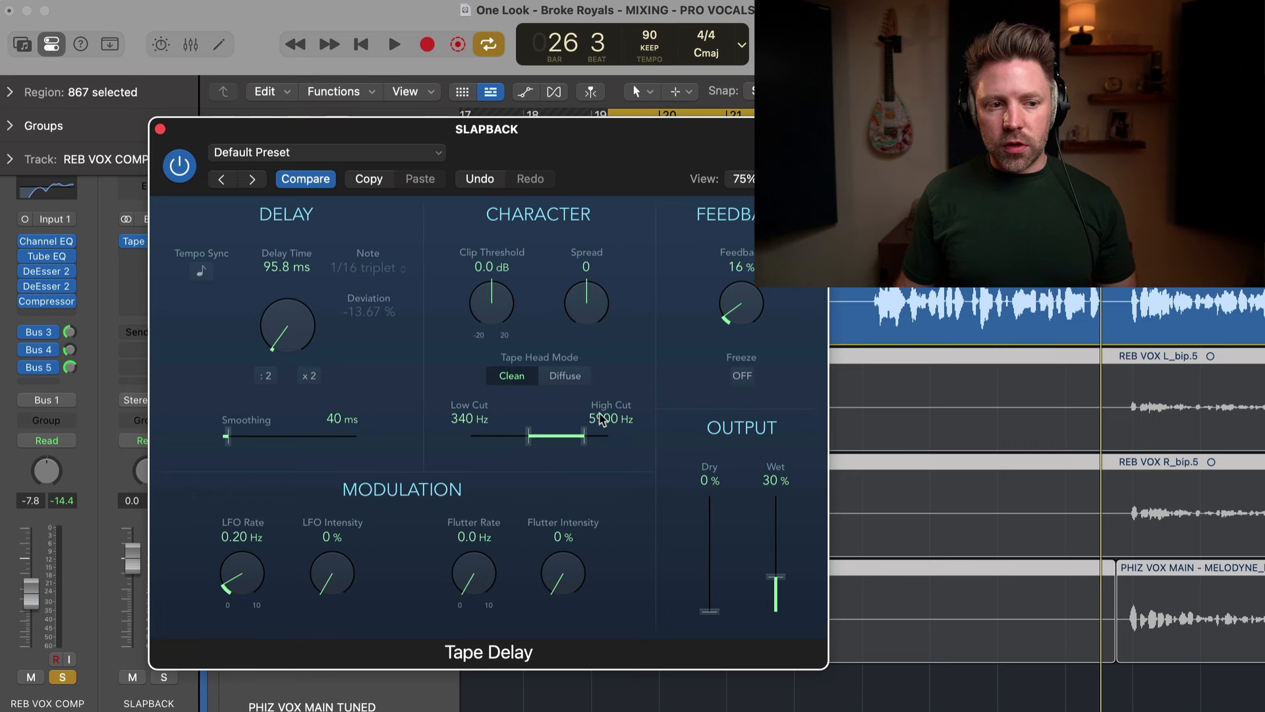
{"action": "key", "text": "s"}
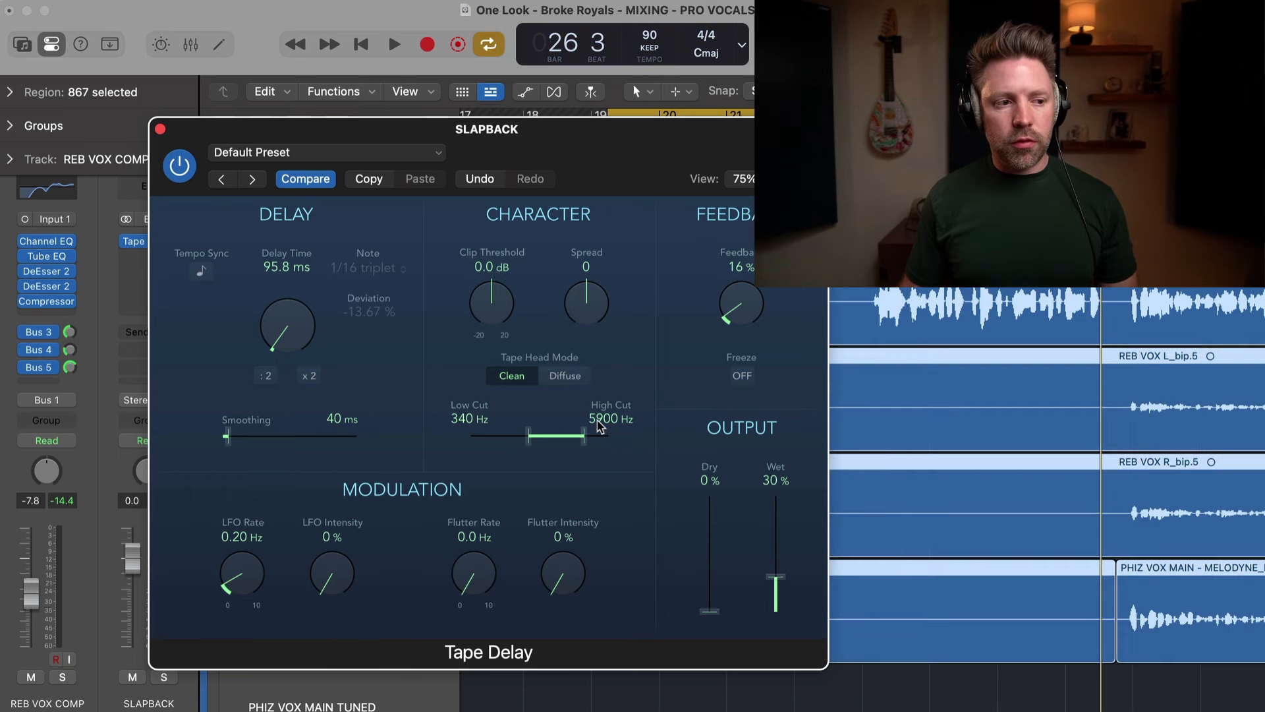
{"action": "key", "text": "s"}
Solo SLAPBACK and audition it, setting the low cut to 520 Hz, the wet output to 100%, and the Bus 5 send to 0.0 dB
{"action": "left_click", "coordinate": [164, 677]}
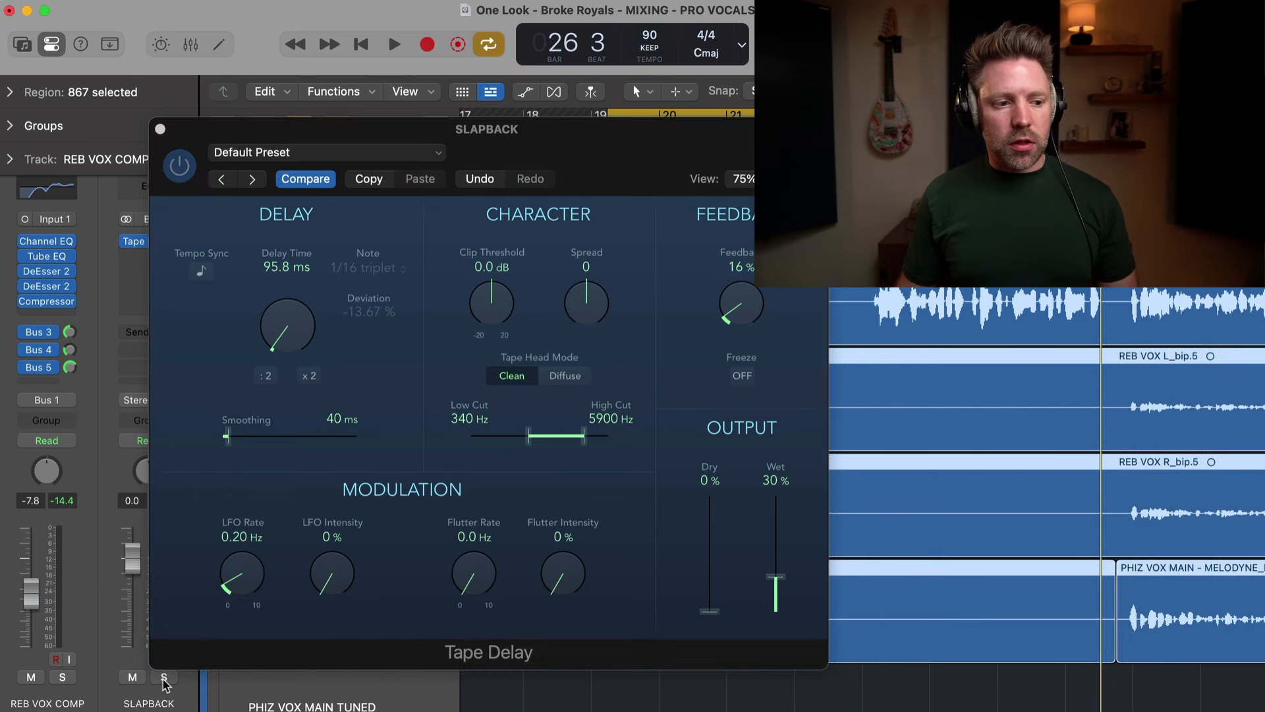
{"action": "key", "text": "space"}
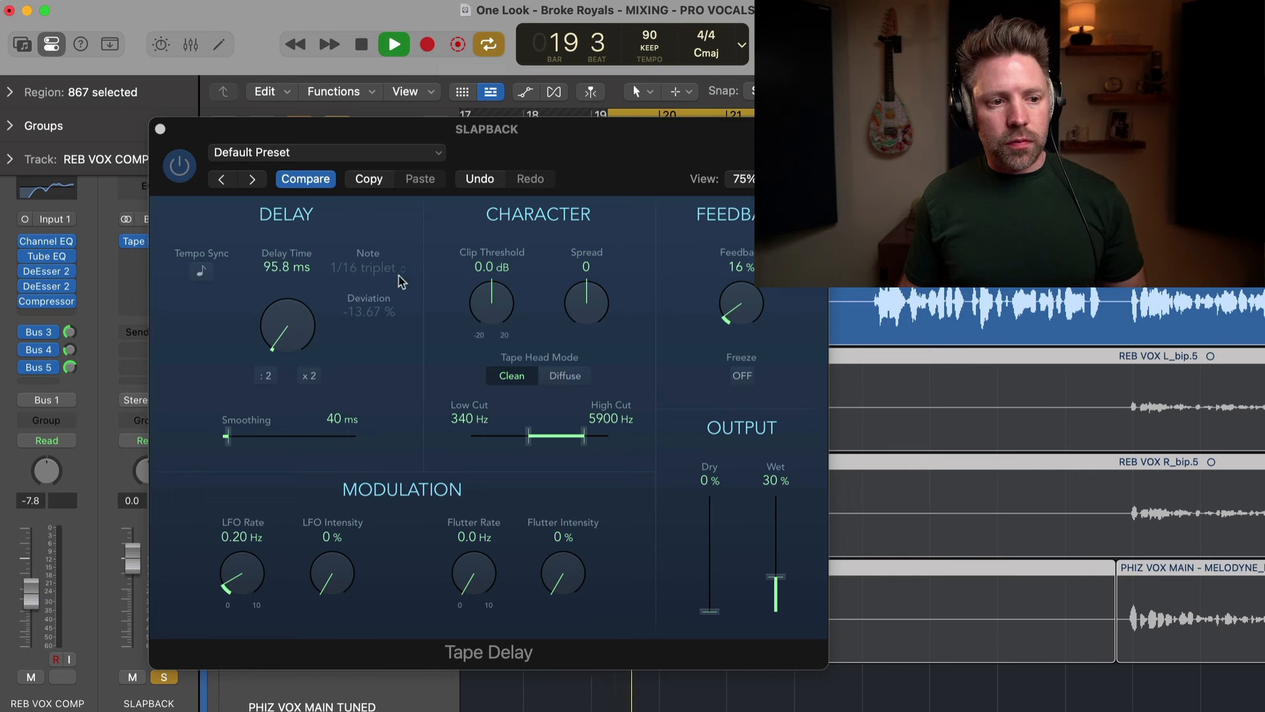
{"action": "left_click_drag", "start_coordinate": [522, 439], "coordinate": [533, 441]}
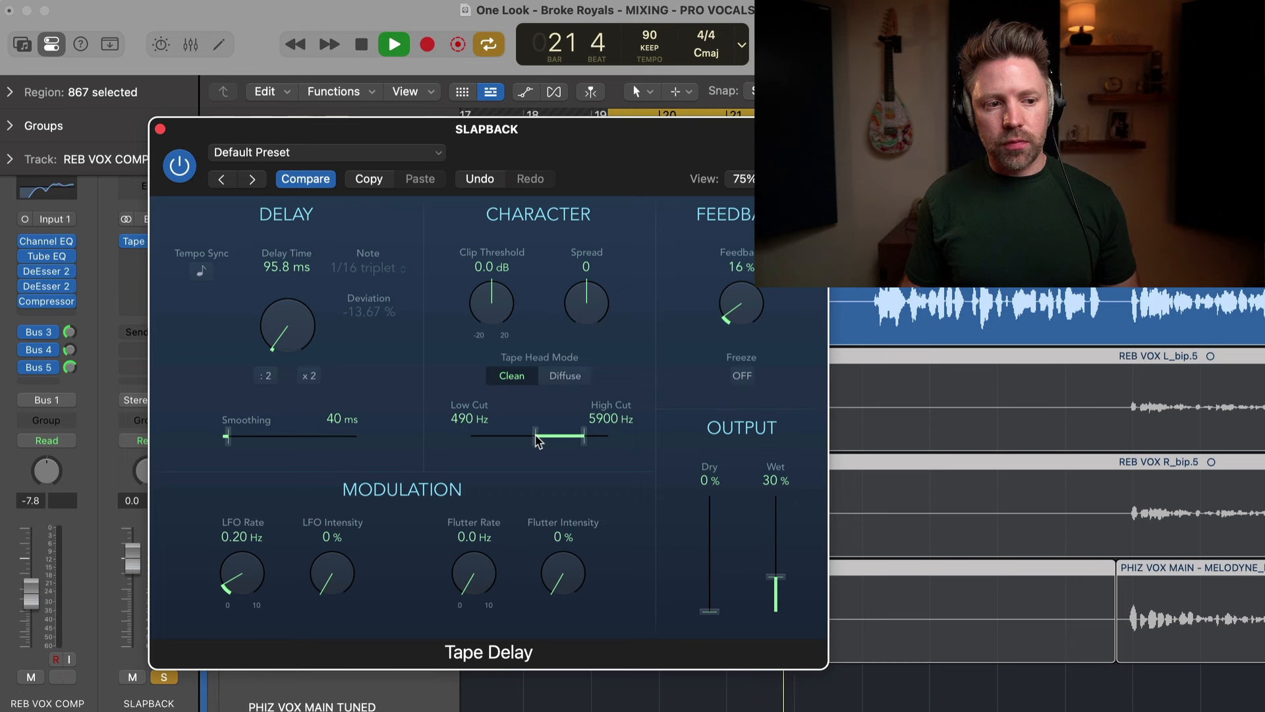
{"action": "key", "text": "space"}
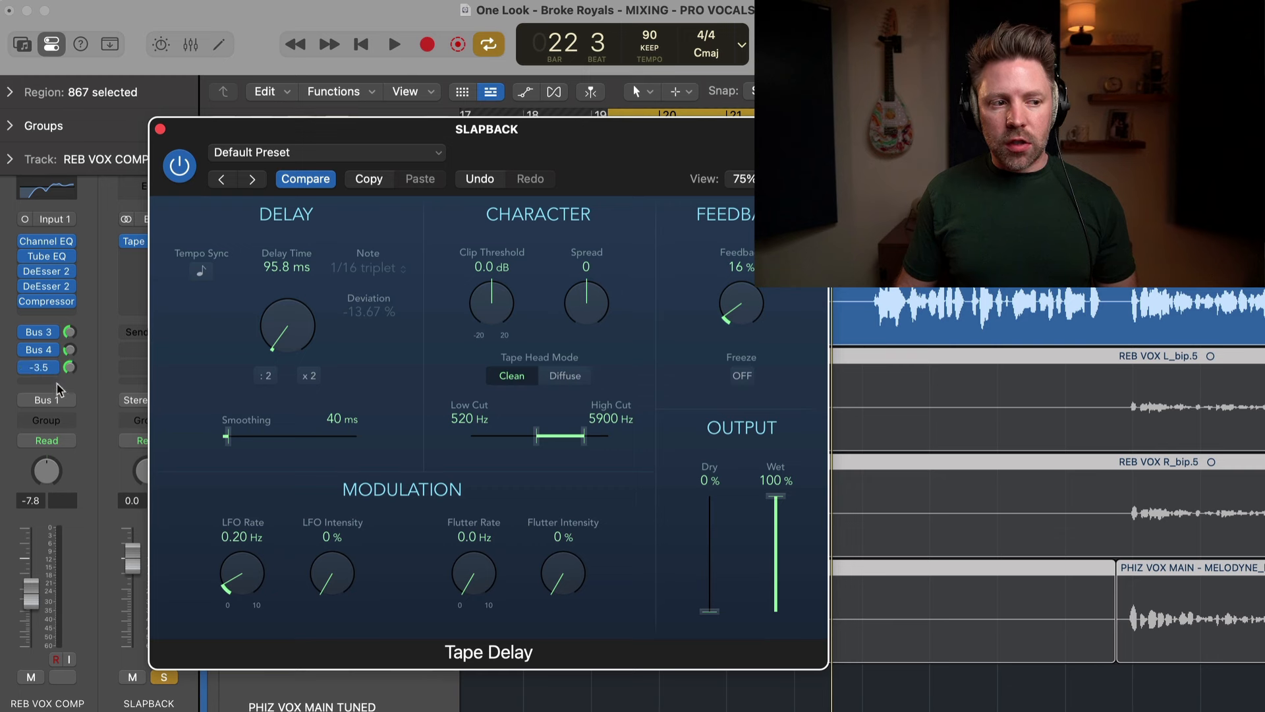
{"action": "left_click_drag", "start_coordinate": [63, 387], "coordinate": [67, 376]}
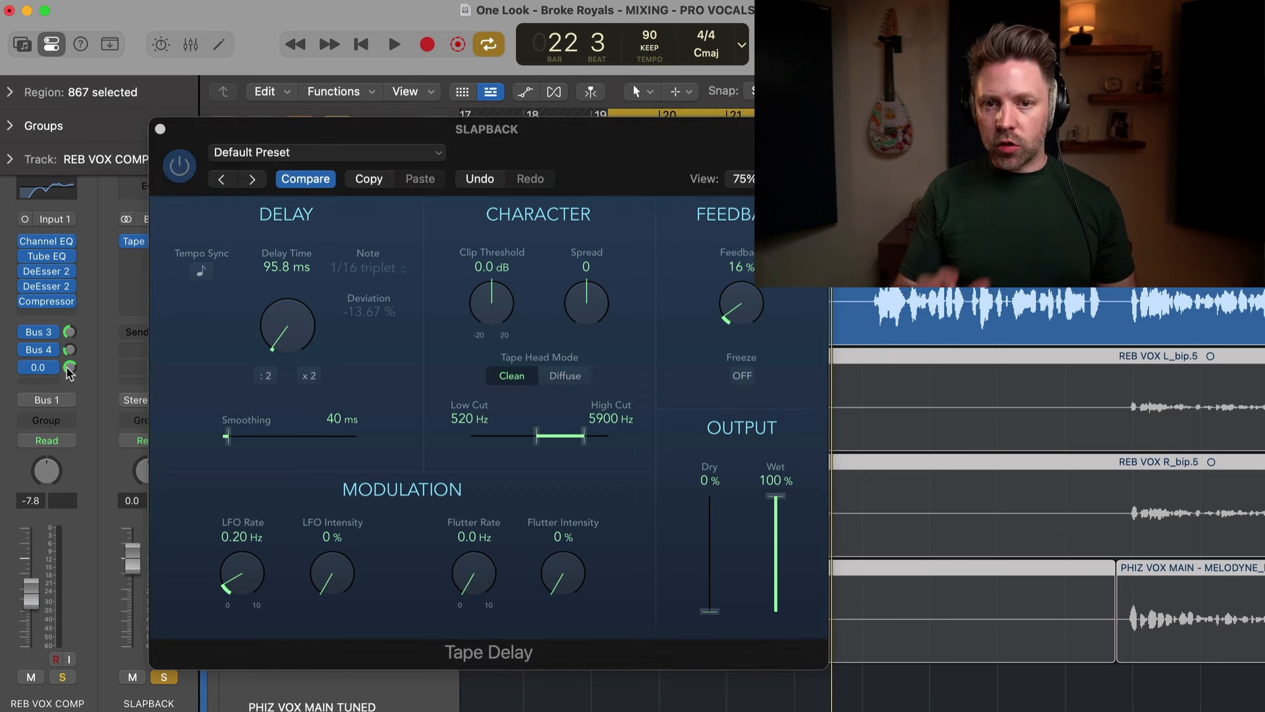
Solo REB VOX COMP together with SLAPBACK and play the looped vocal phrase
{"action": "key", "text": "s"}
{"action": "key", "text": "space"}
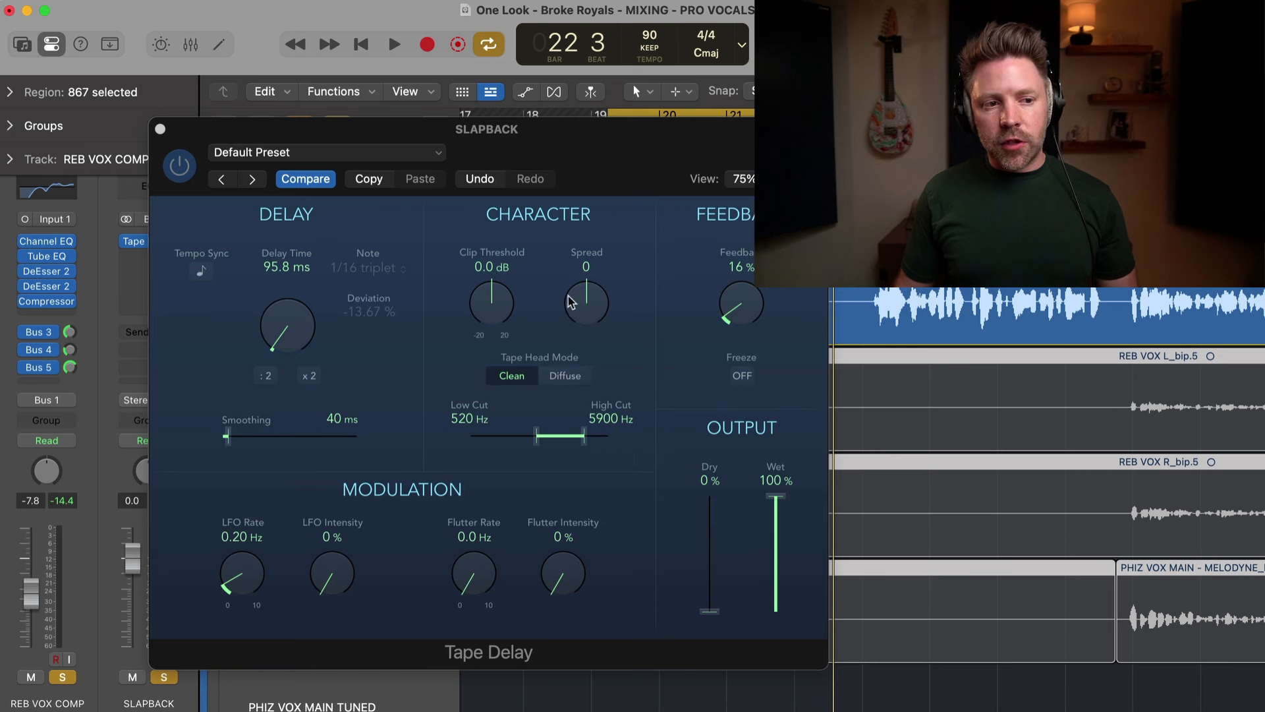
{"action": "key", "text": "space"}
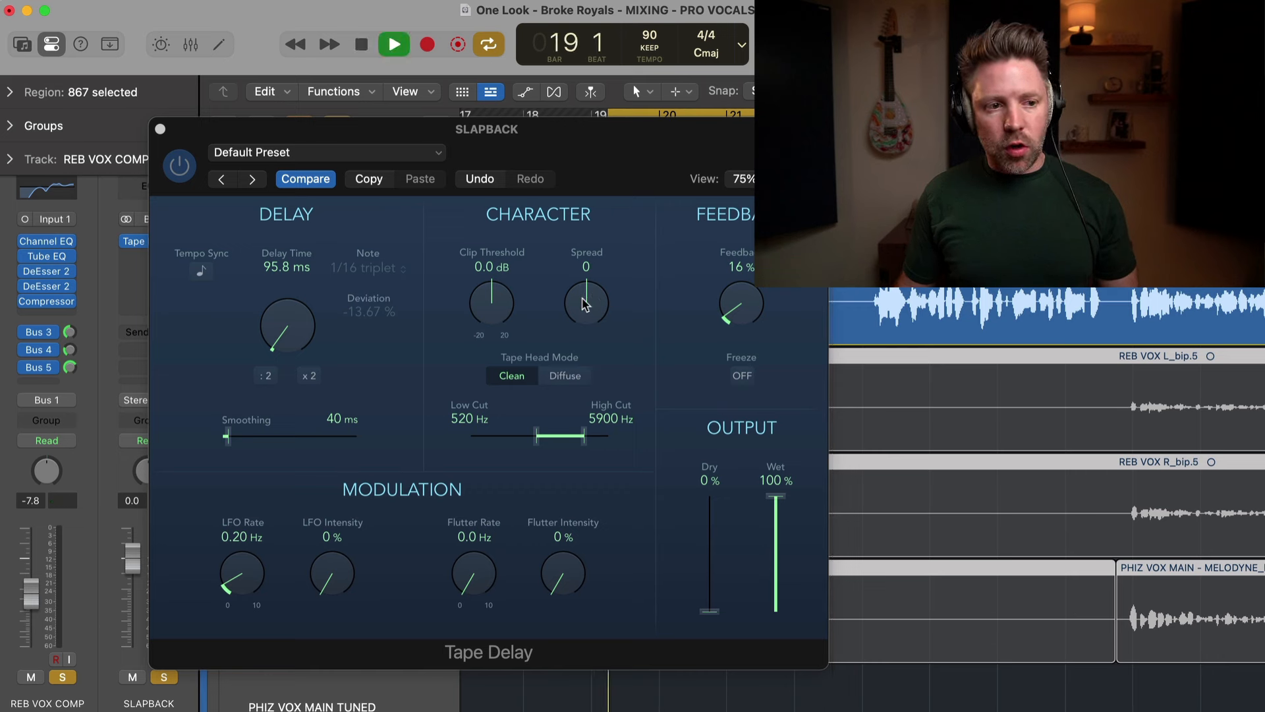
Audition a spread of 71 on the Tape Delay and reset the spread to 0
{"action": "left_click", "coordinate": [583, 302]}
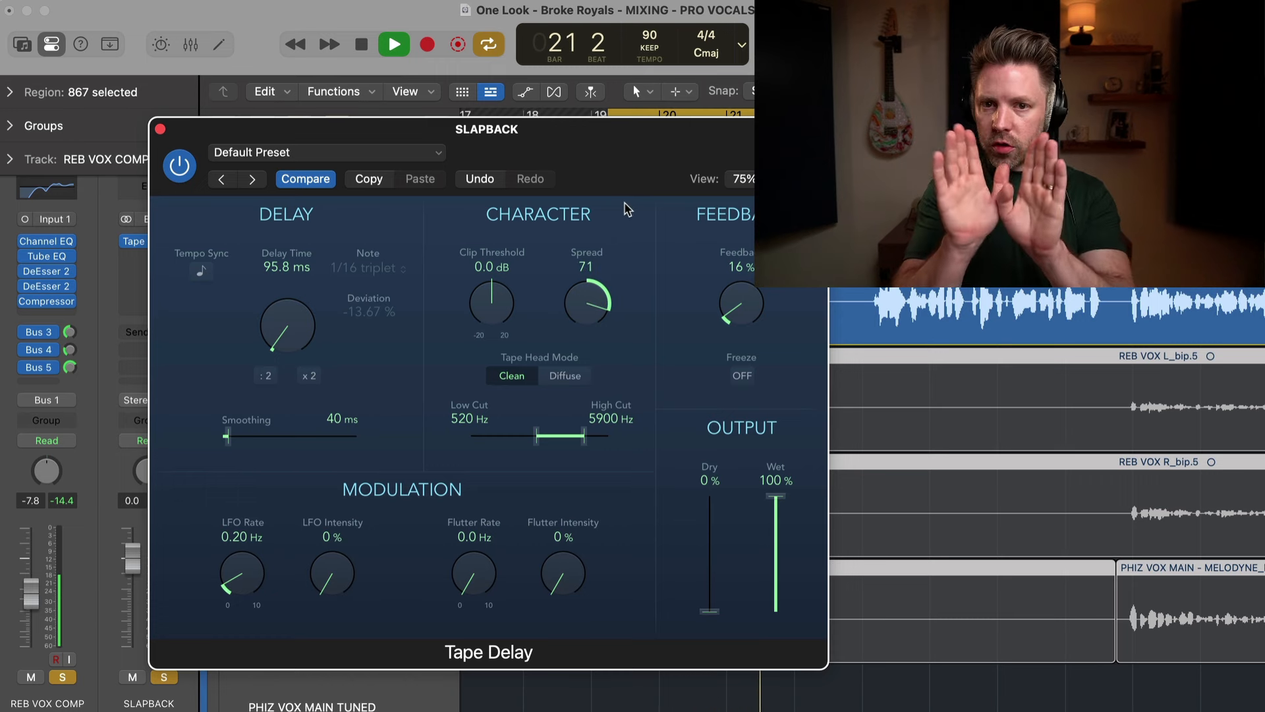
{"action": "left_click", "coordinate": [586, 303], "text": "alt"}
{"action": "key", "text": "space"}
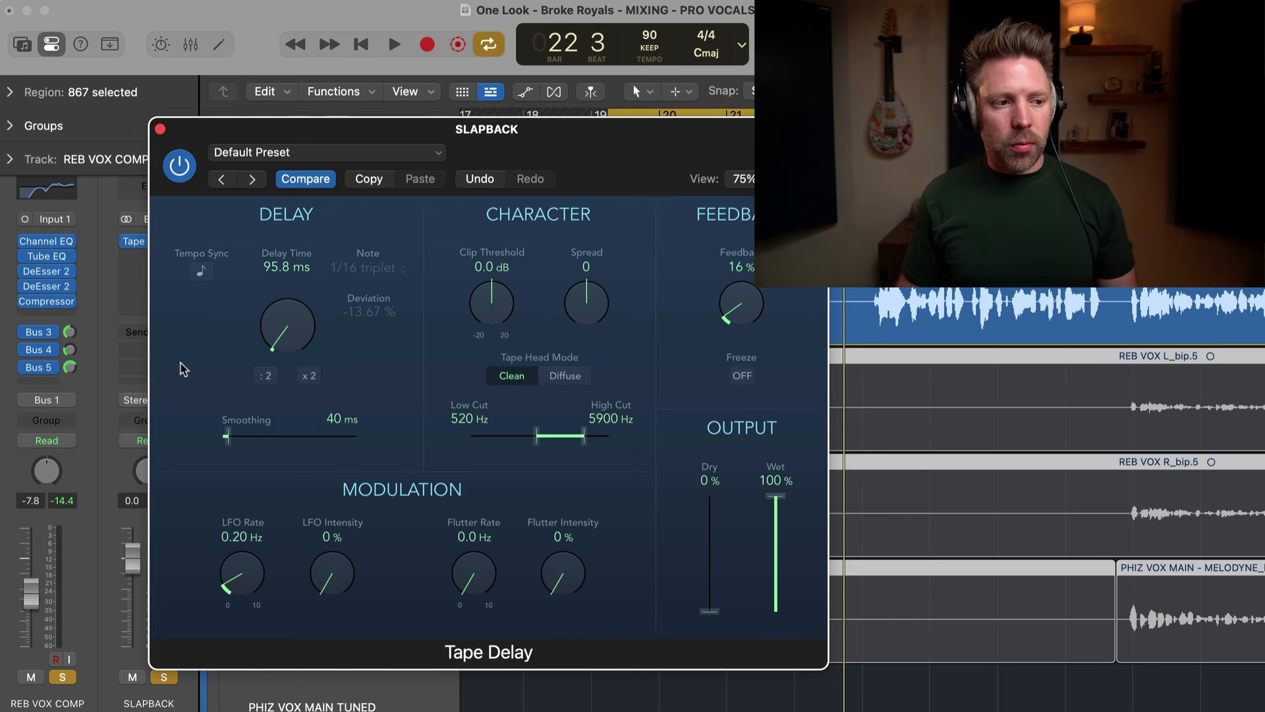
Pull down REB VOX COMP's Bus 5 send, bring it back up to -13.3 dB during playback, and close the Tape Delay
{"action": "left_click_drag", "start_coordinate": [72, 368], "coordinate": [72, 422]}
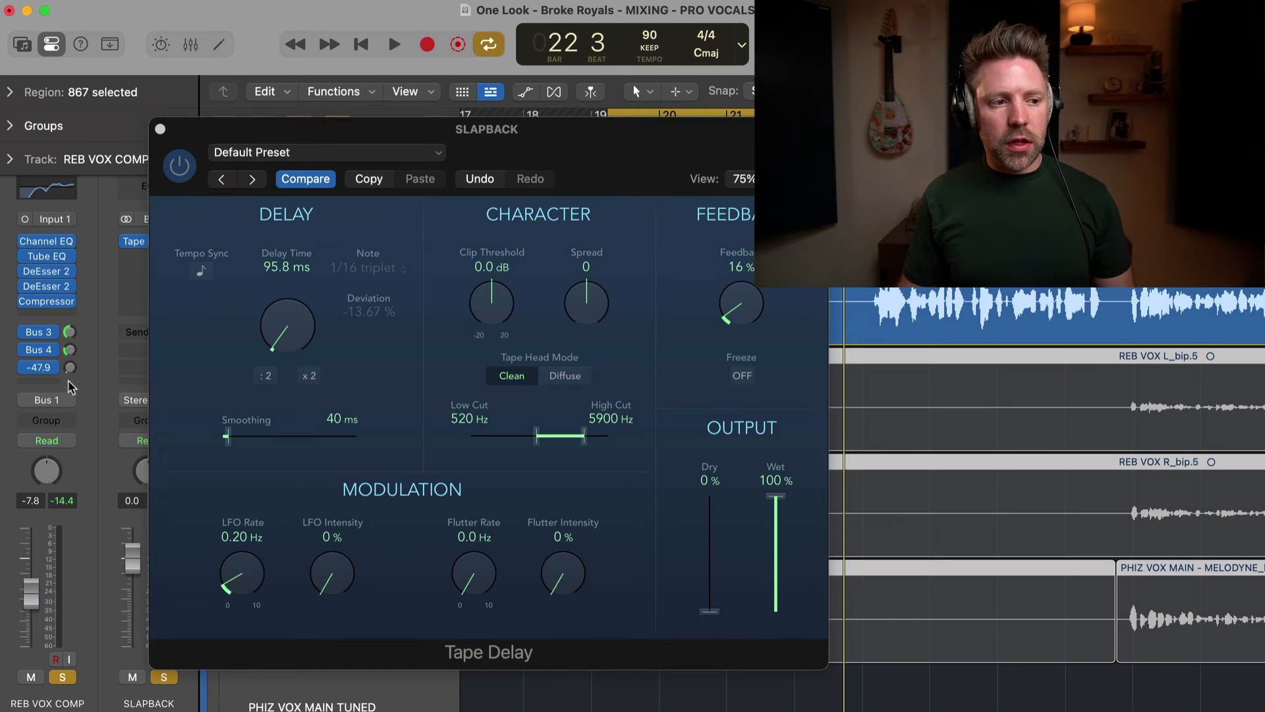
{"action": "key", "text": "space"}
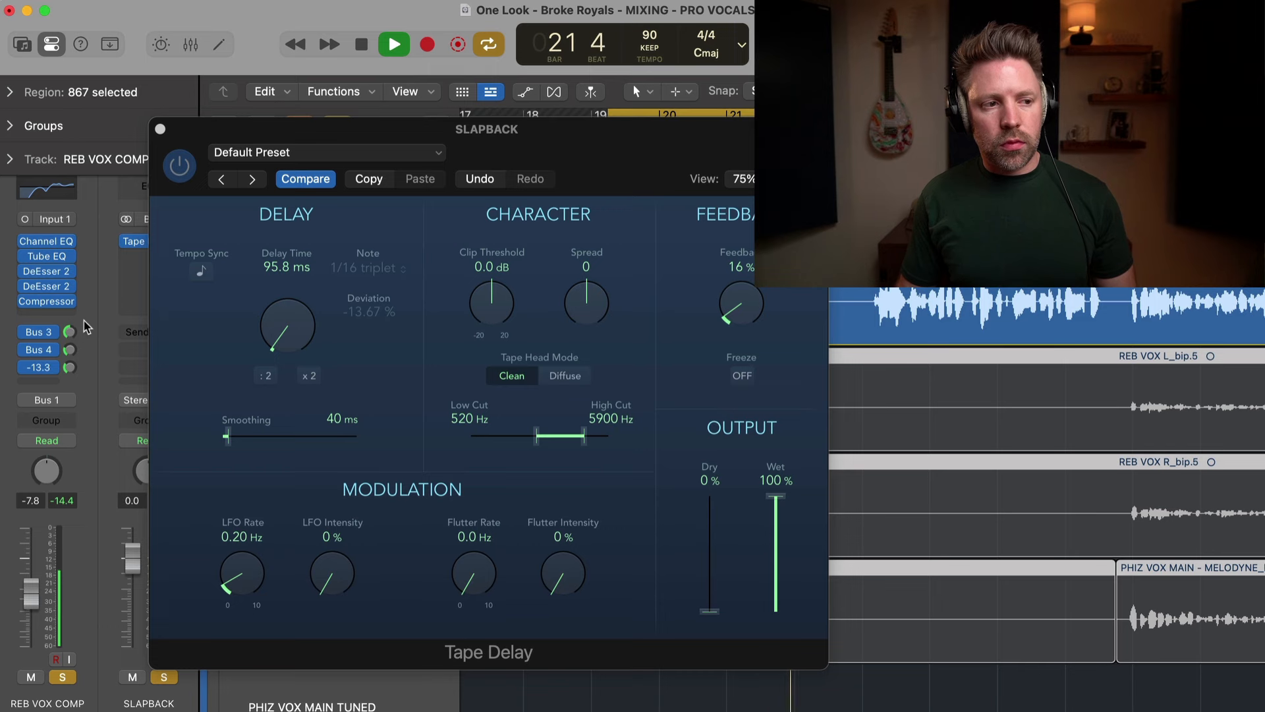
{"action": "key", "text": "space"}
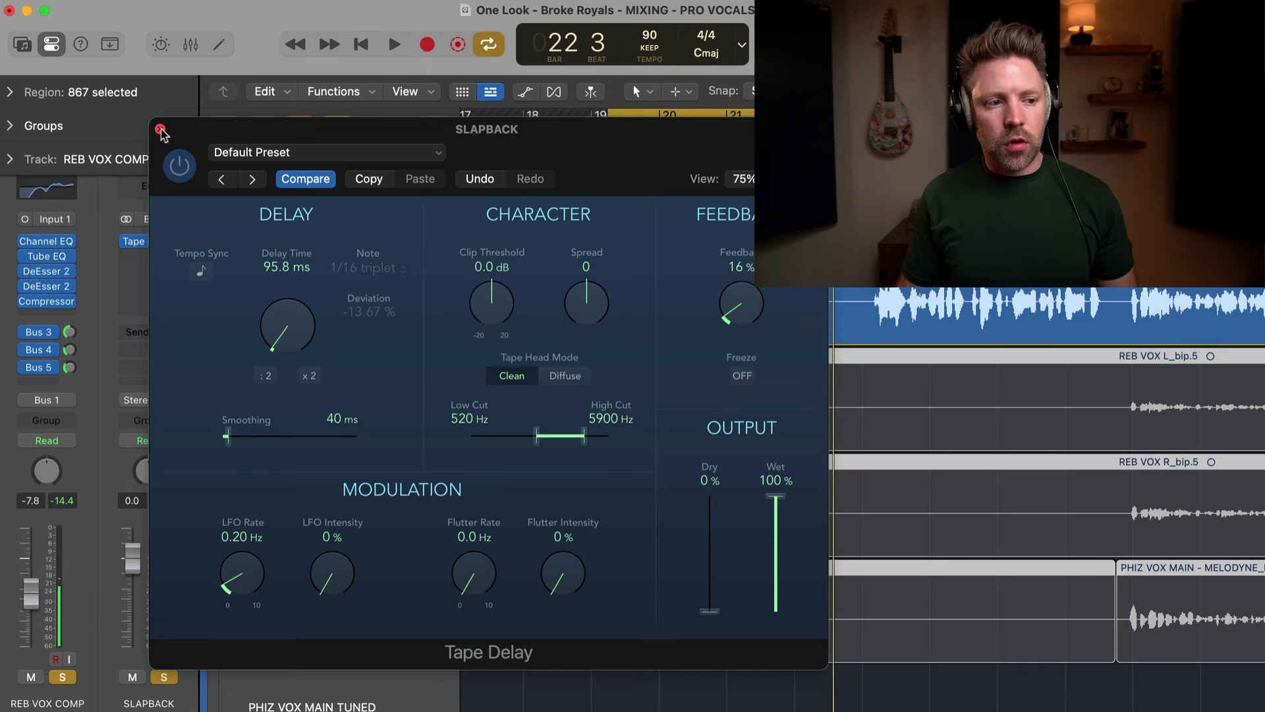
{"action": "left_click", "coordinate": [161, 129]}
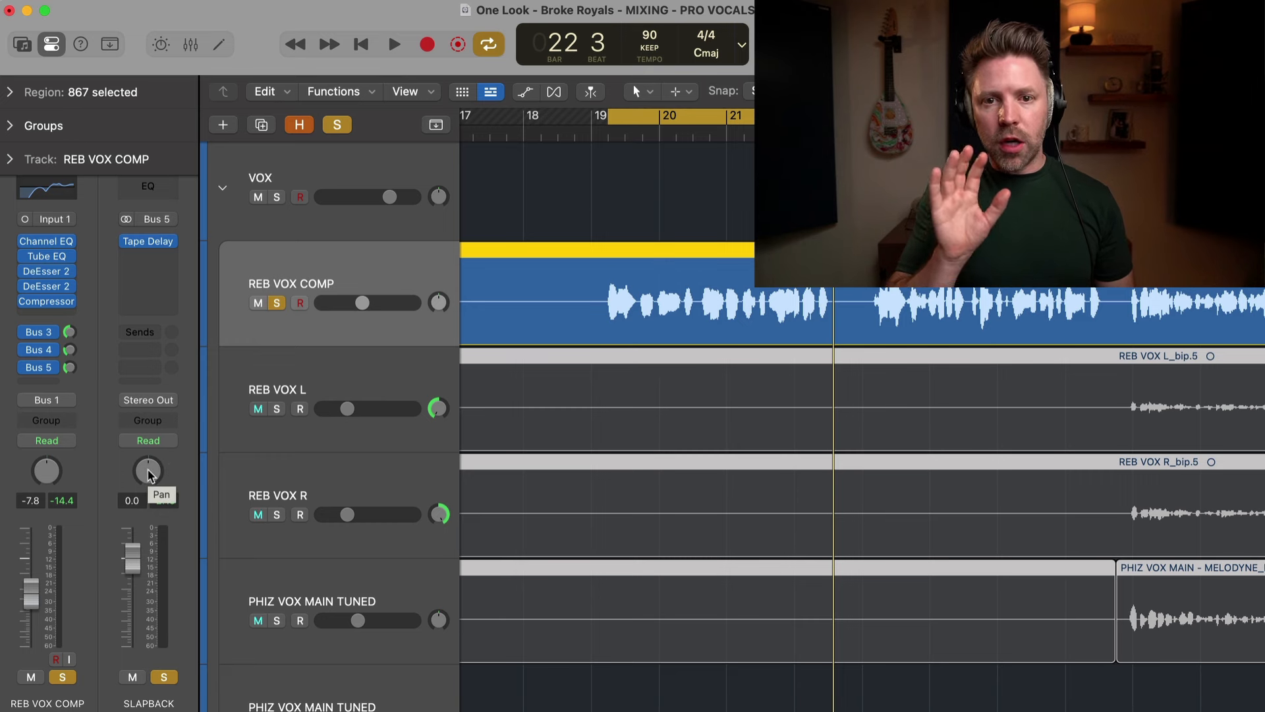
Pan SLAPBACK to +19 during playback, comparing it with centre, and raise the Bus 5 send to -10.7 dB
{"action": "key", "text": "space"}
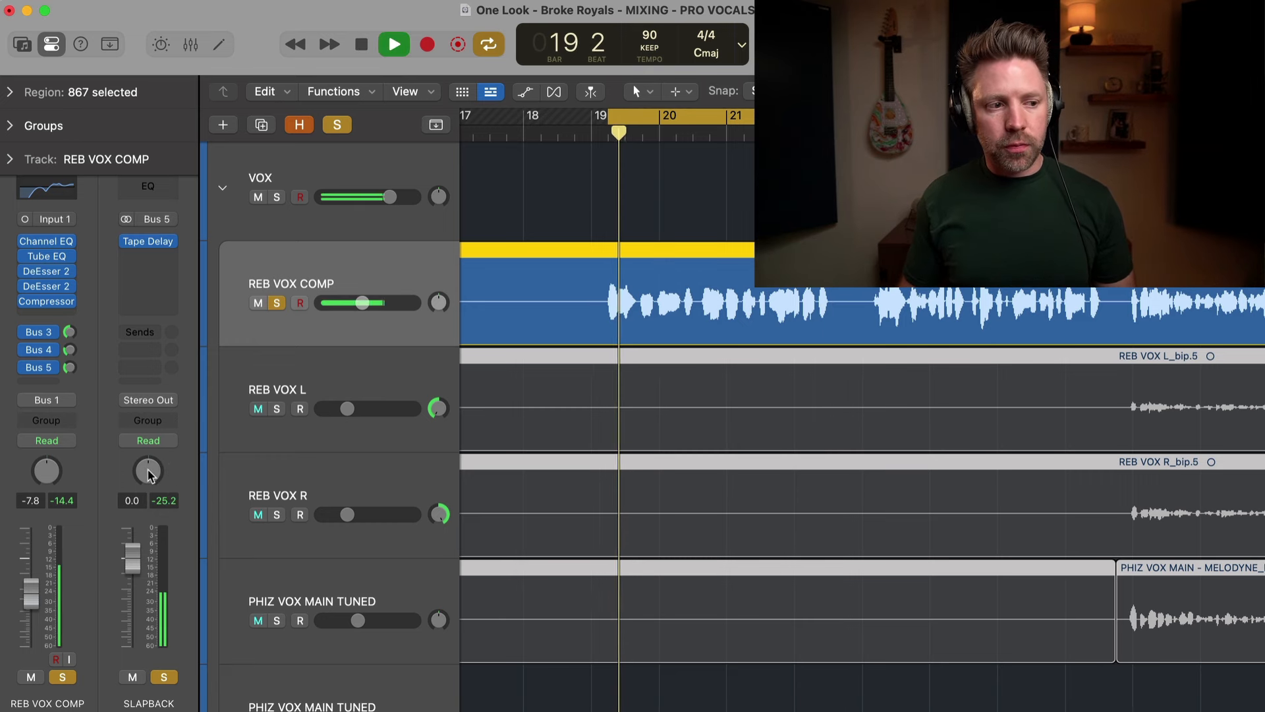
{"action": "left_click_drag", "start_coordinate": [148, 470], "coordinate": [160, 441]}
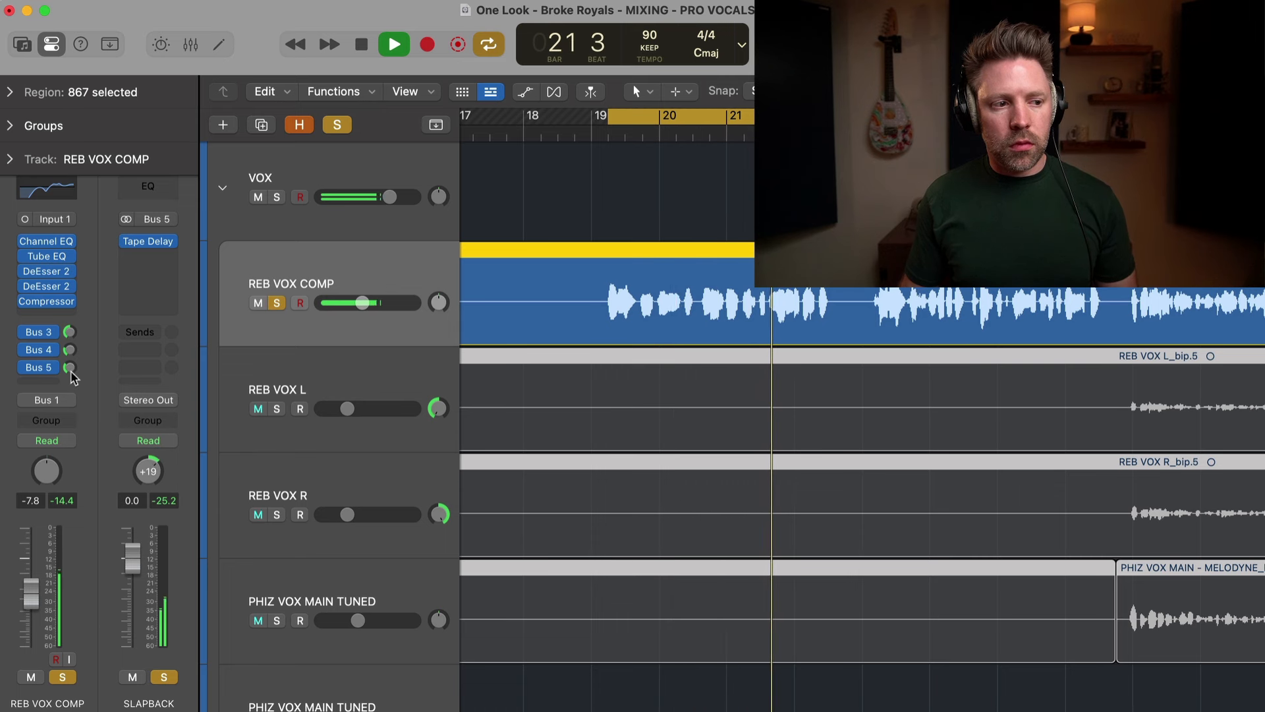
{"action": "mouse_move", "coordinate": [72, 369]}
{"action": "left_mouse_down"}
{"action": "mouse_move", "coordinate": [72, 358]}
{"action": "mouse_move", "coordinate": [66, 373]}
{"action": "left_mouse_up"}
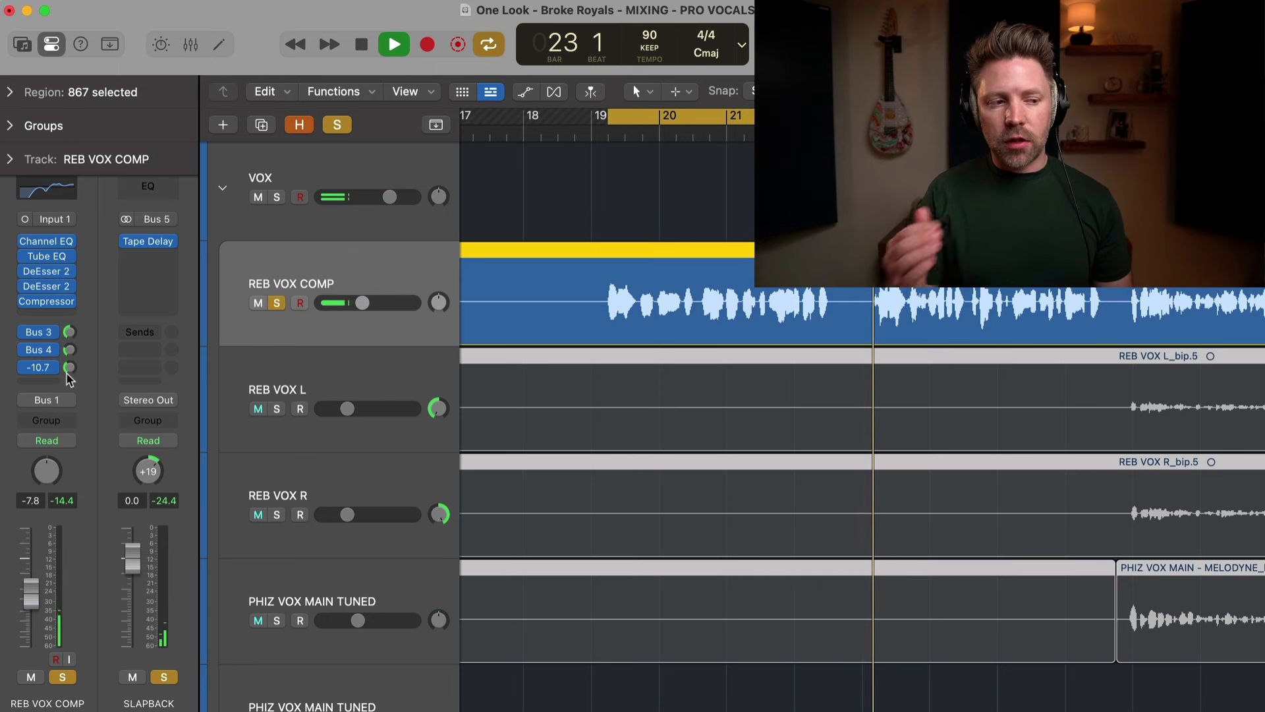
{"action": "left_click", "coordinate": [151, 473], "text": "alt"}
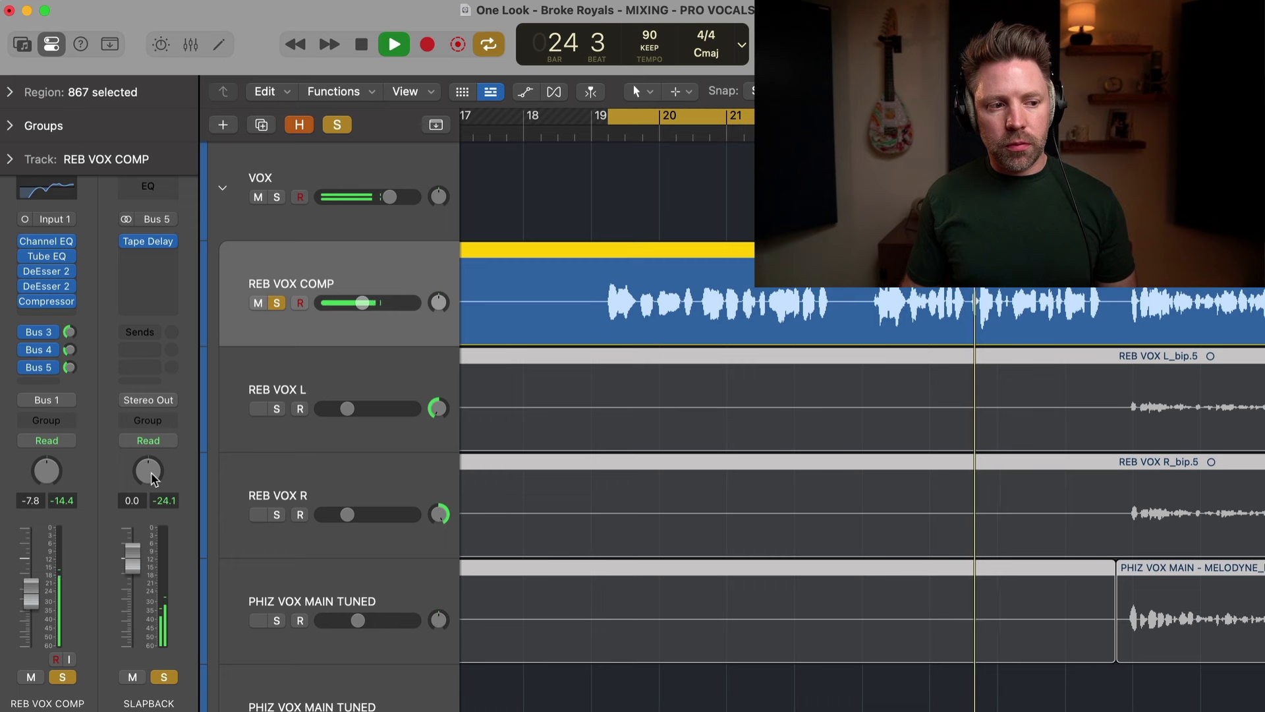
{"action": "left_click_drag", "start_coordinate": [151, 471], "coordinate": [153, 444]}
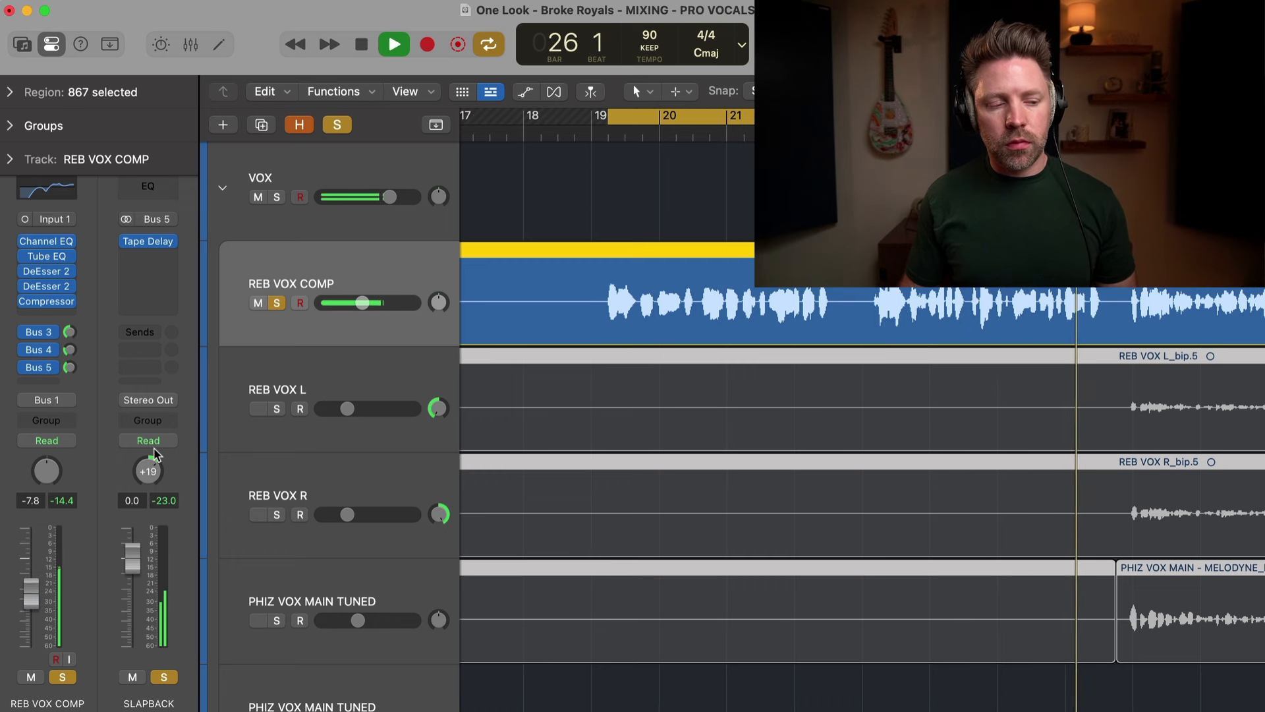
{"action": "key", "text": "space"}
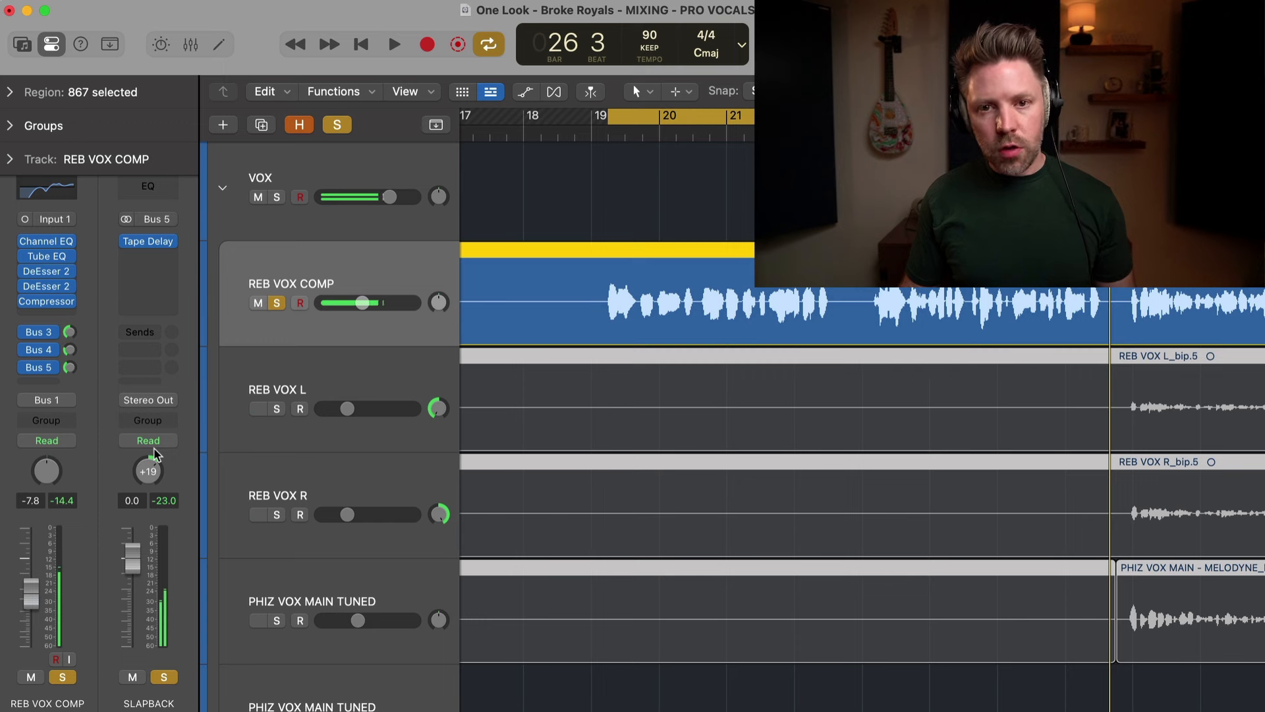
Take REB VOX COMP and SLAPBACK out of solo and rebalance the Bus 5 send by ear during full playback
{"action": "key", "text": "s"}
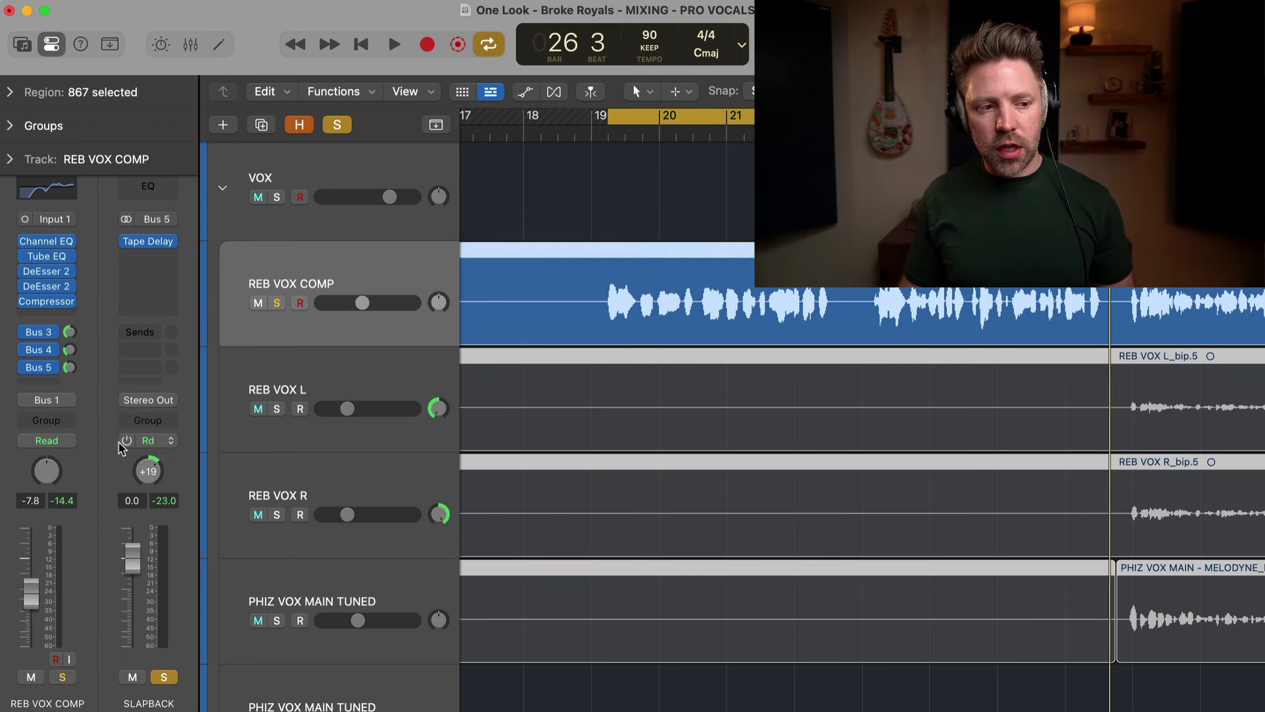
{"action": "key", "text": "space"}
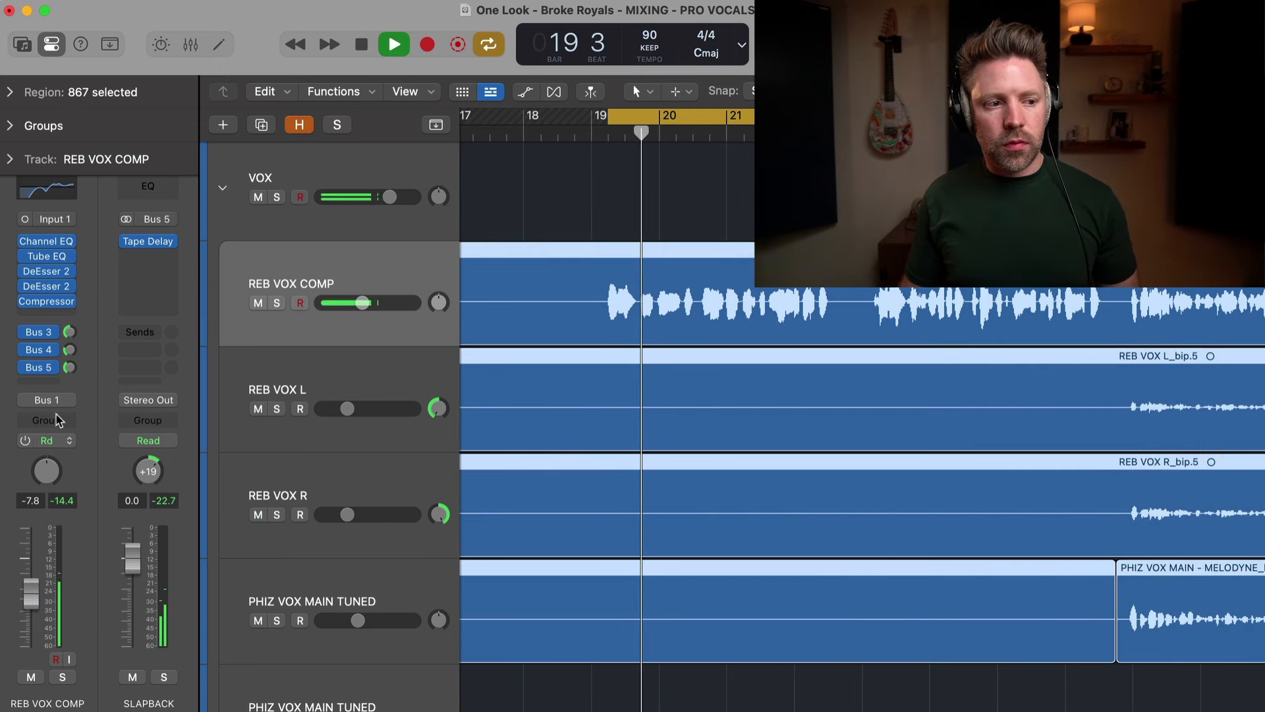
{"action": "left_click_drag", "start_coordinate": [69, 367], "coordinate": [67, 422]}
{"action": "left_click_drag", "start_coordinate": [73, 372], "coordinate": [79, 318]}
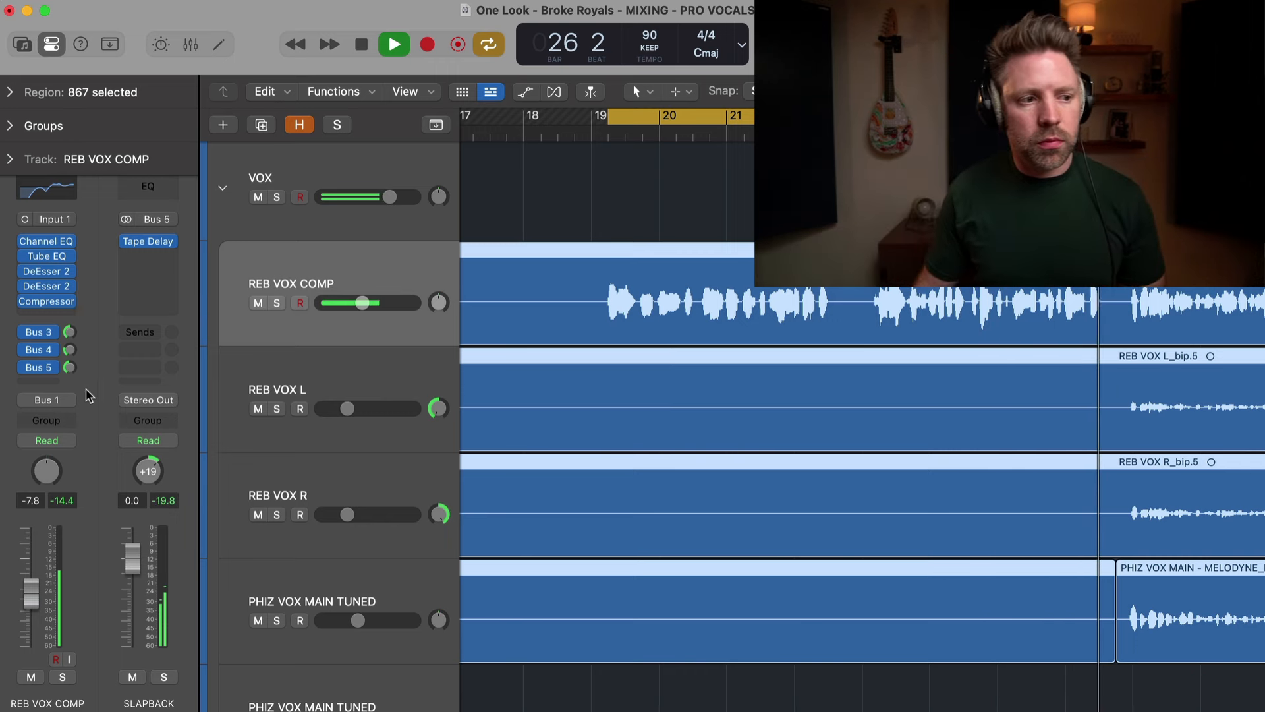
{"action": "key", "text": "space"}
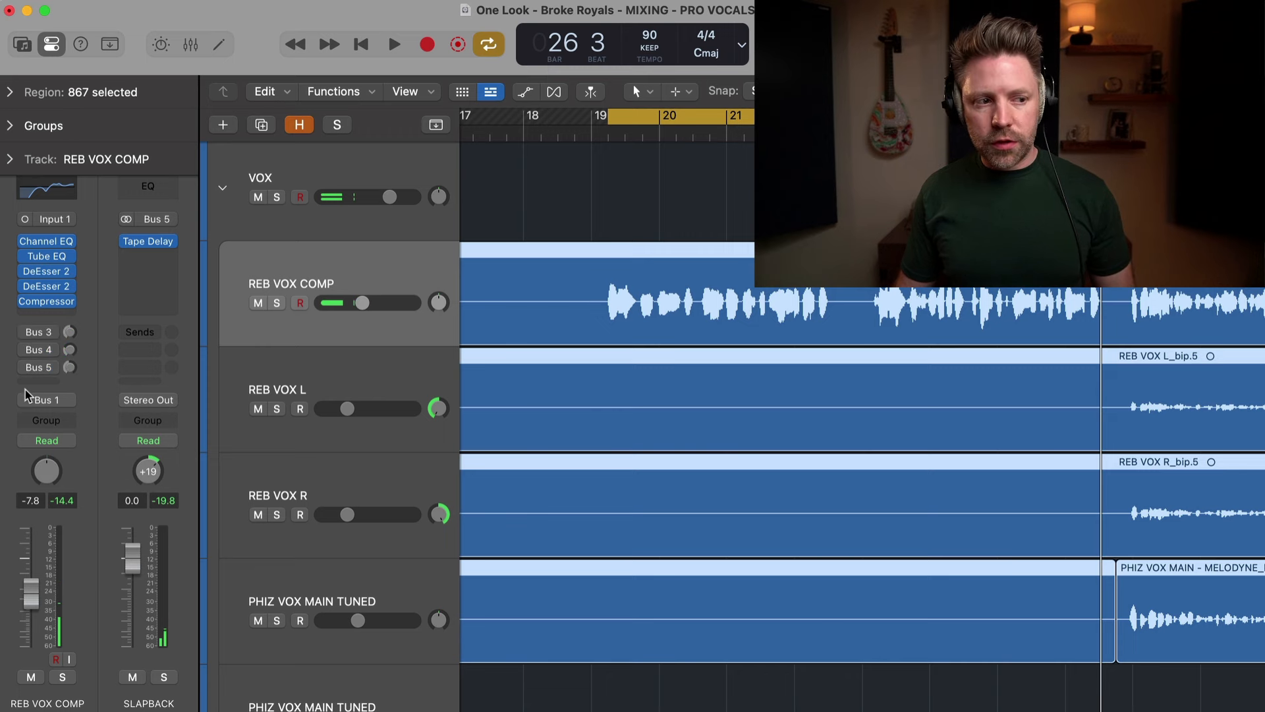
Compare REB VOX COMP during playback with its Bus 3, Bus 4 and Bus 5 sends bypassed and enabled together
{"action": "key", "text": "space"}
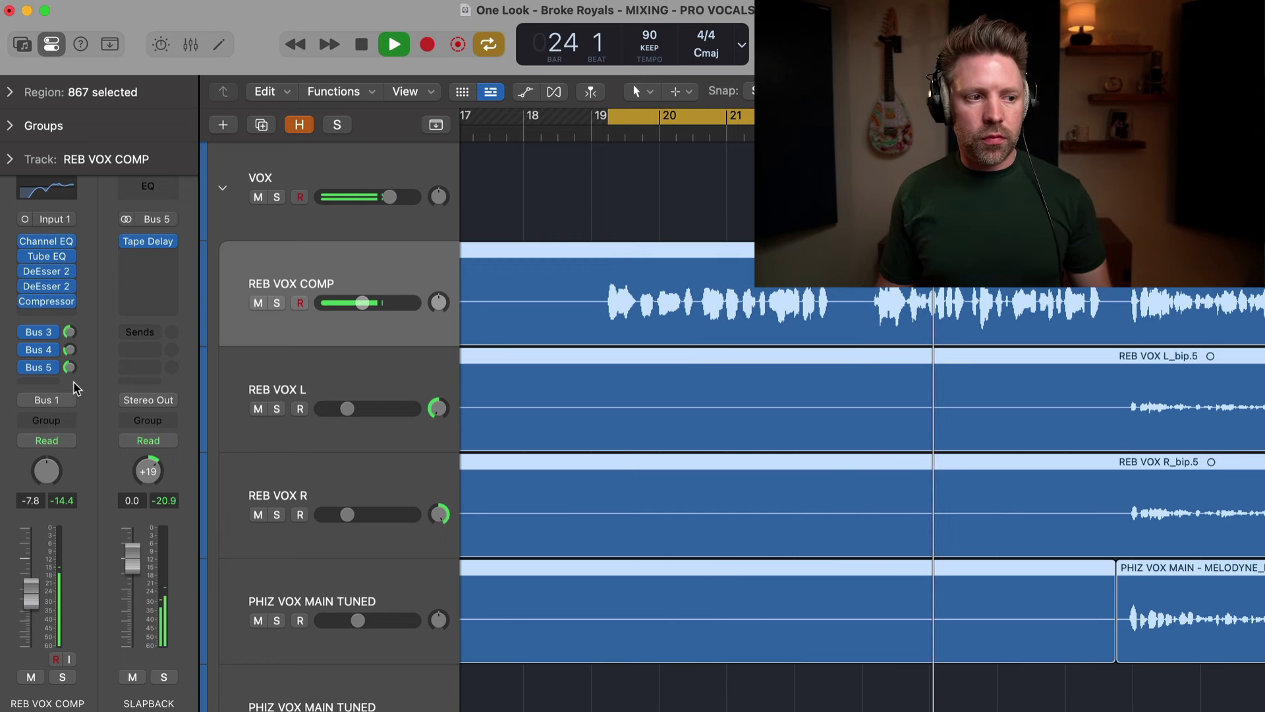
{"action": "left_click", "coordinate": [28, 334], "text": "alt"}
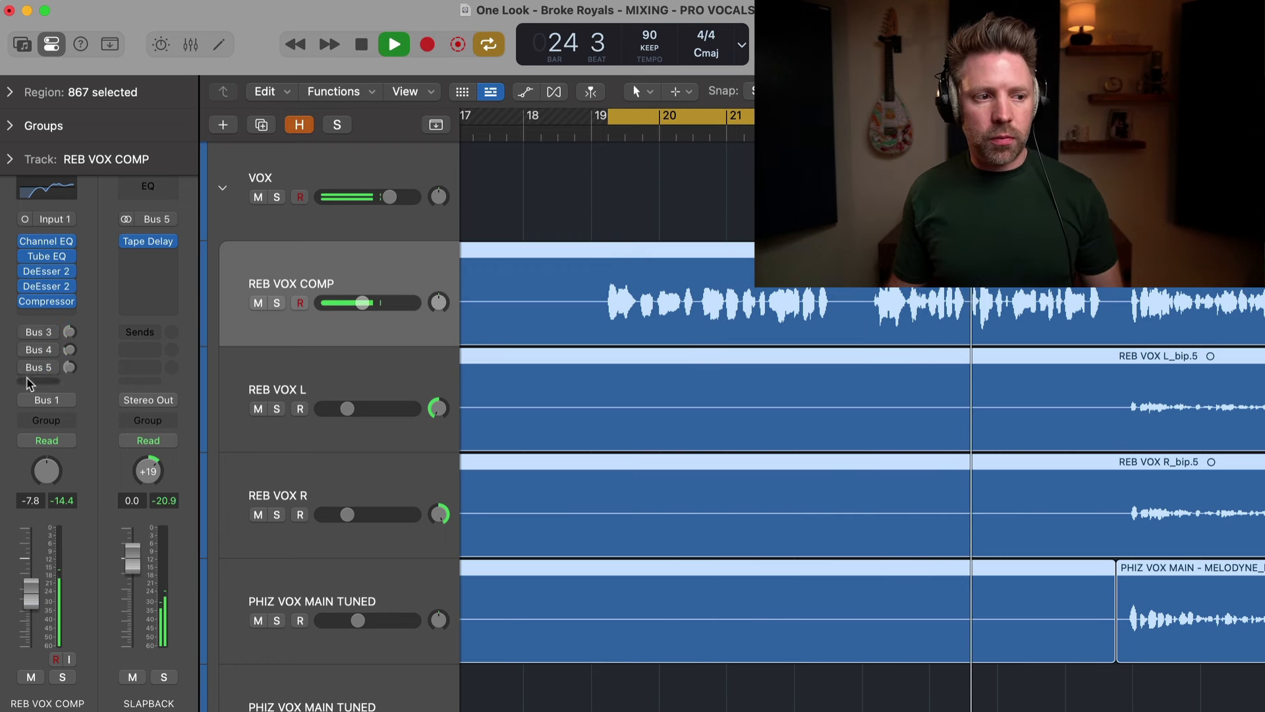
{"action": "left_click", "coordinate": [28, 334], "text": "alt"}
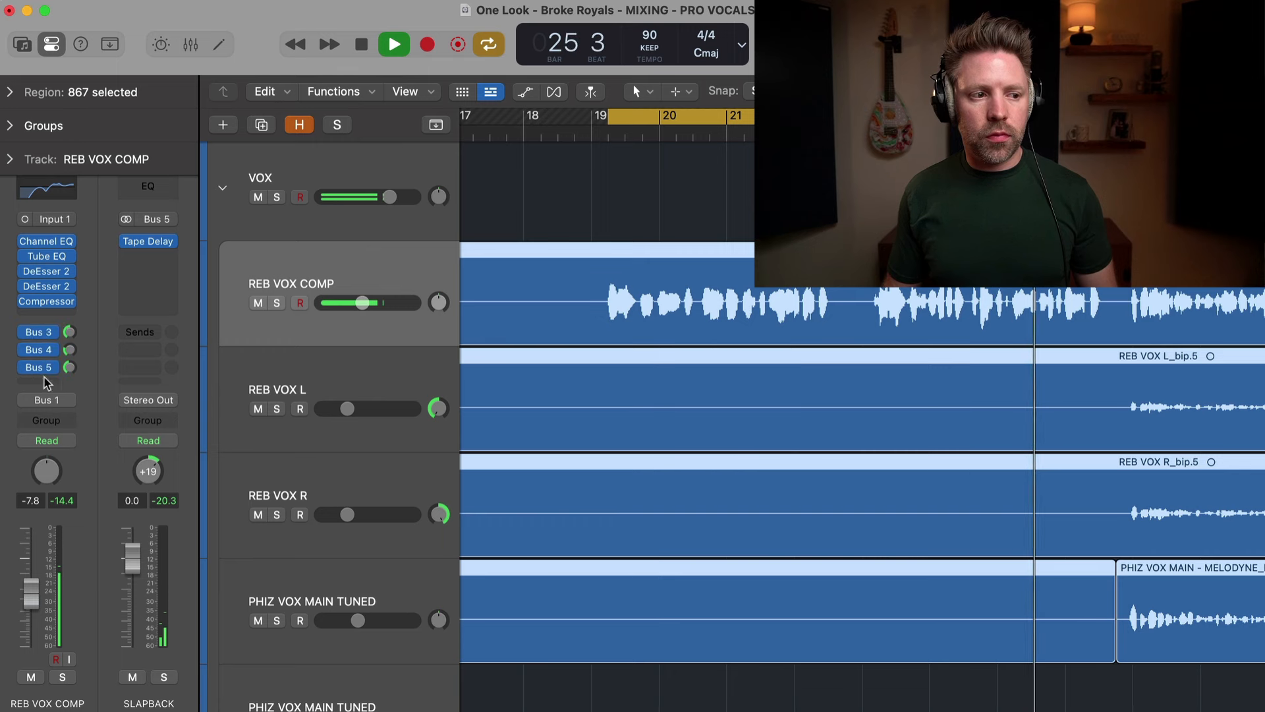
{"action": "mouse_move", "coordinate": [67, 369]}
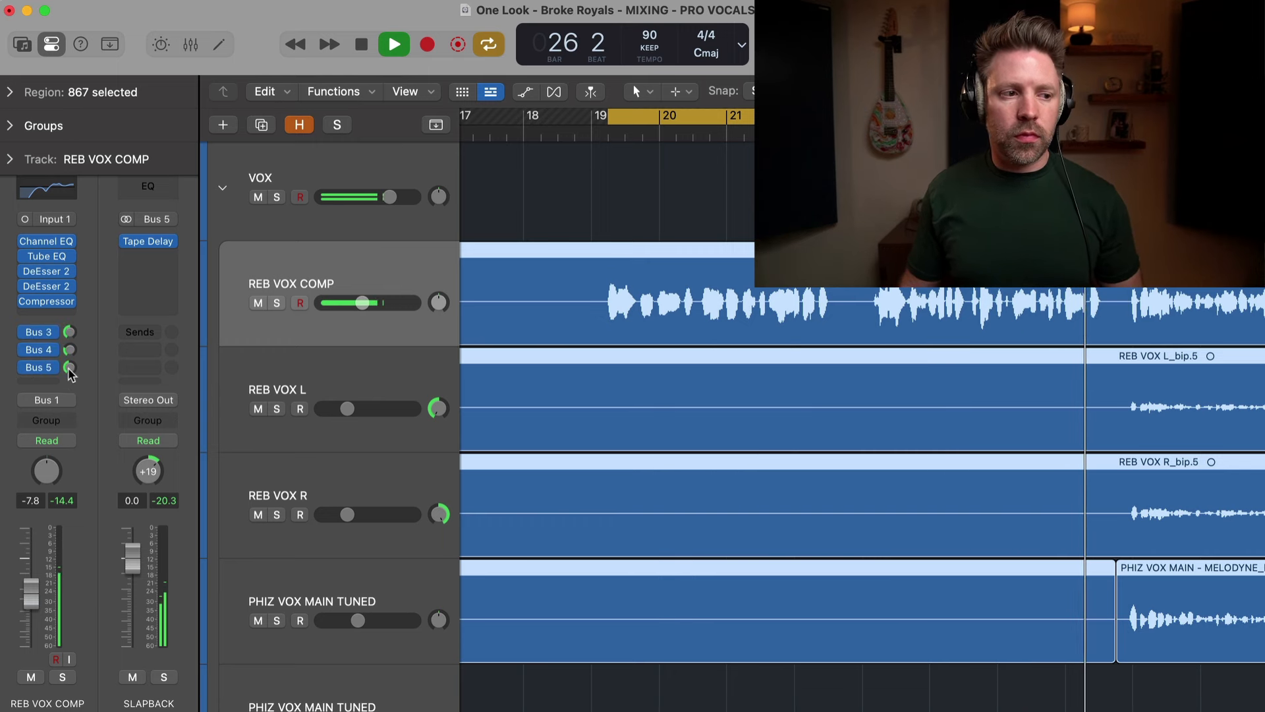
{"action": "key", "text": "space"}
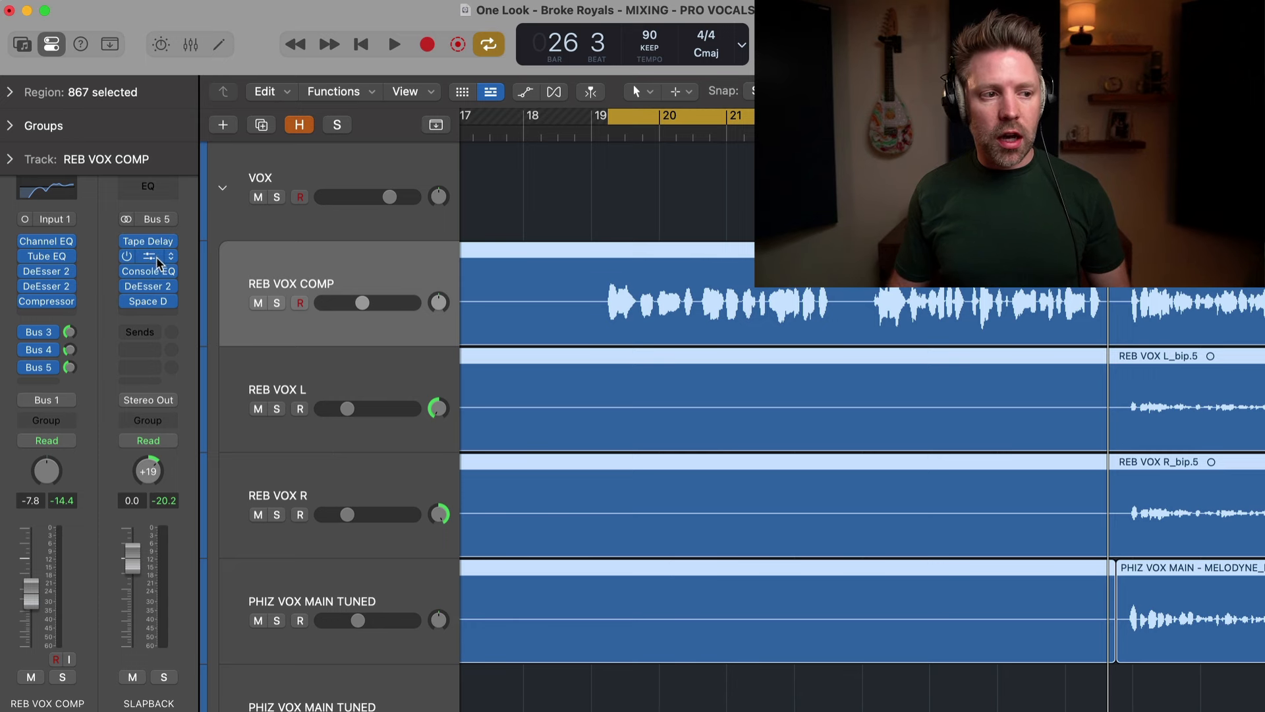
Open SLAPBACK's Distortion II, bypass the Console EQ, DeEsser 2 and Space Designer after it, and audition SLAPBACK in solo
{"action": "left_click", "coordinate": [156, 255]}
{"action": "left_click_drag", "start_coordinate": [609, 267], "coordinate": [403, 267]}
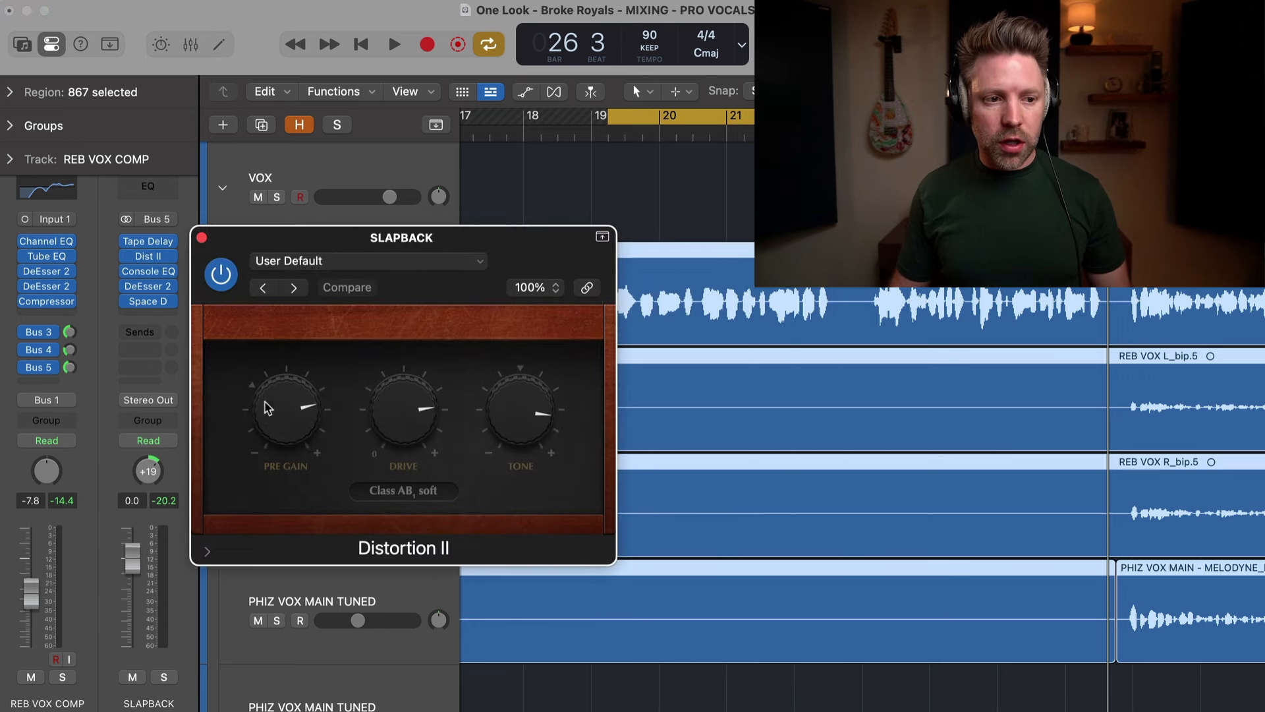
{"action": "key", "text": "s"}
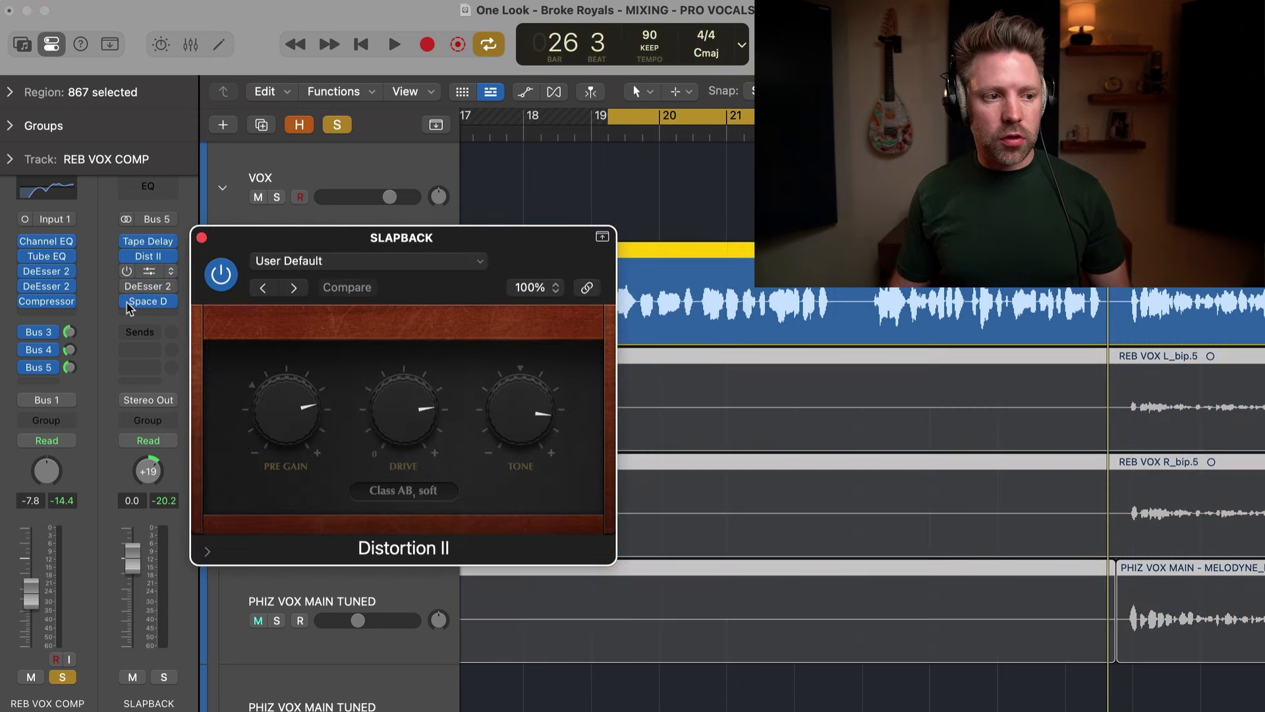
{"action": "key", "text": "space"}
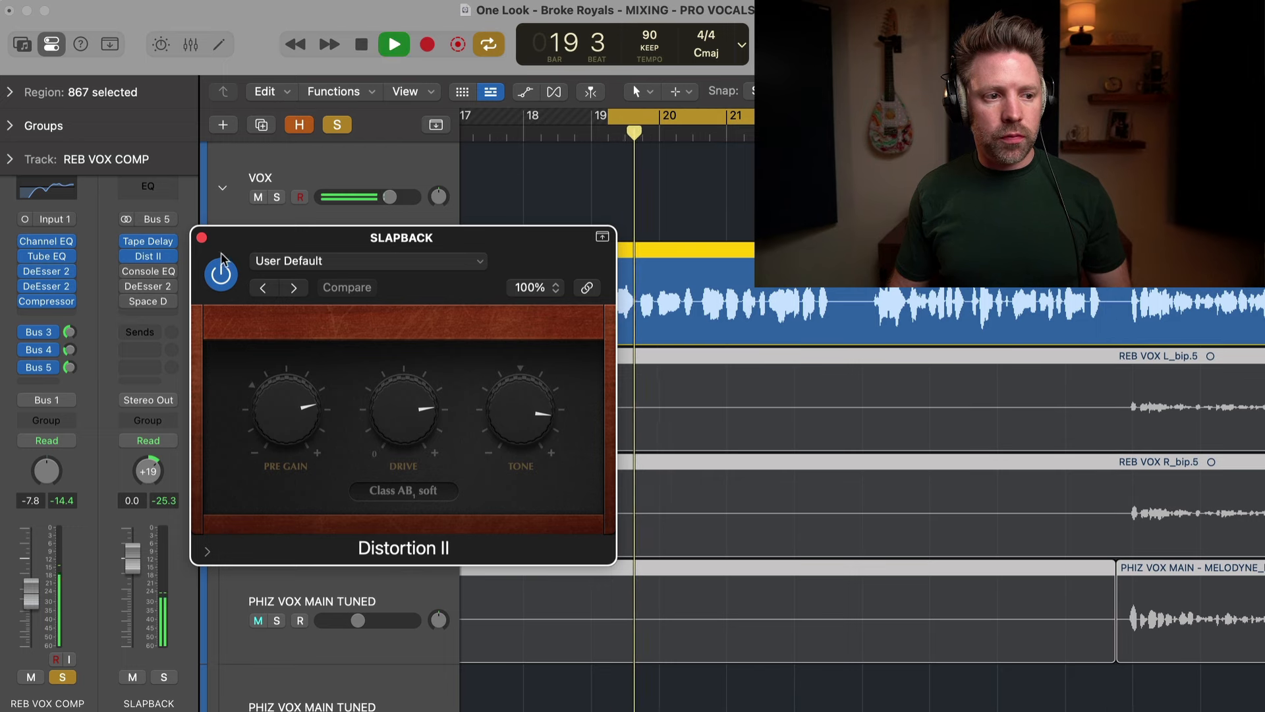
{"action": "left_click", "coordinate": [62, 677]}
{"action": "left_click", "coordinate": [163, 676]}
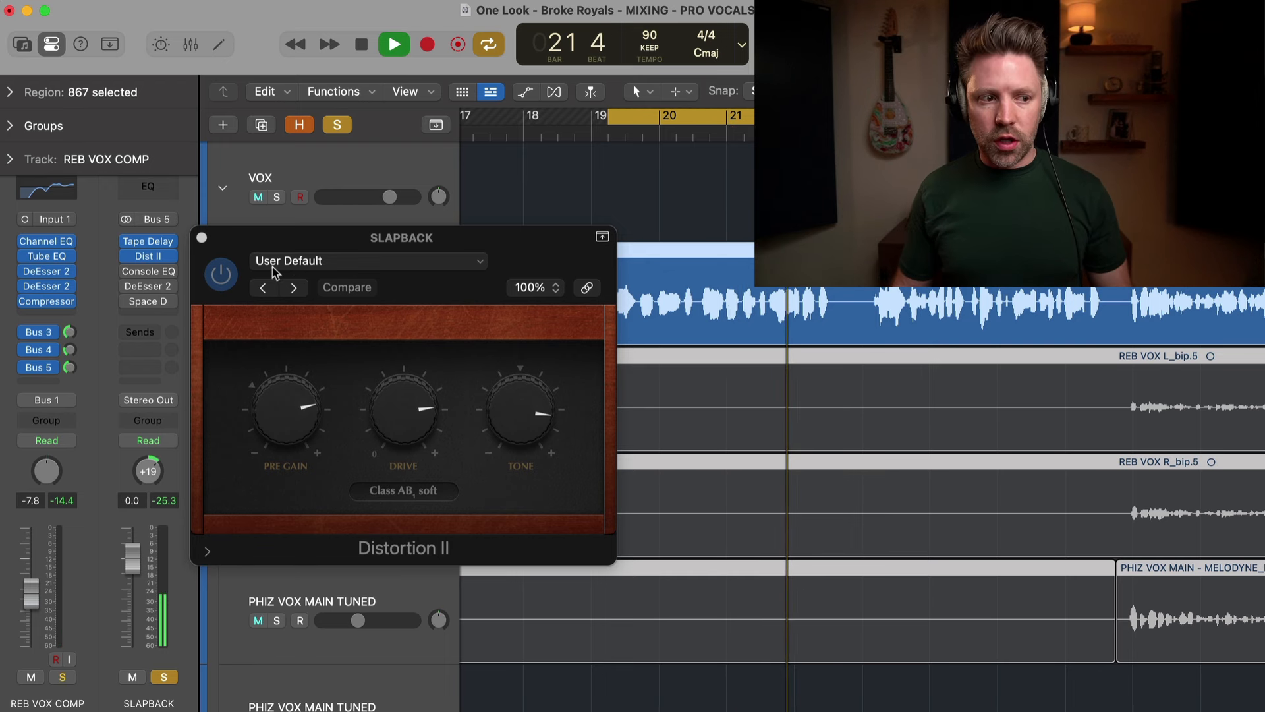
Enable and open SLAPBACK's Vintage Console EQ, audition it with the distortion, and close both plug-ins
{"action": "mouse_move", "coordinate": [168, 288]}
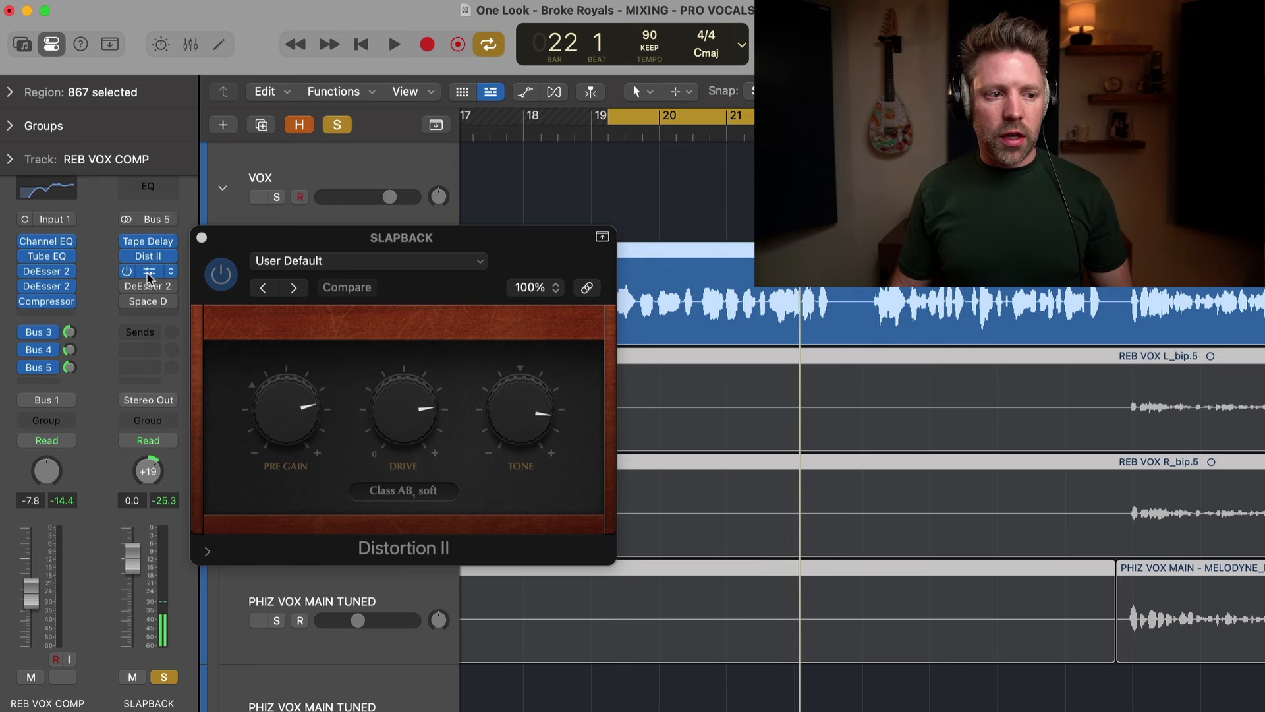
{"action": "left_click", "coordinate": [148, 272]}
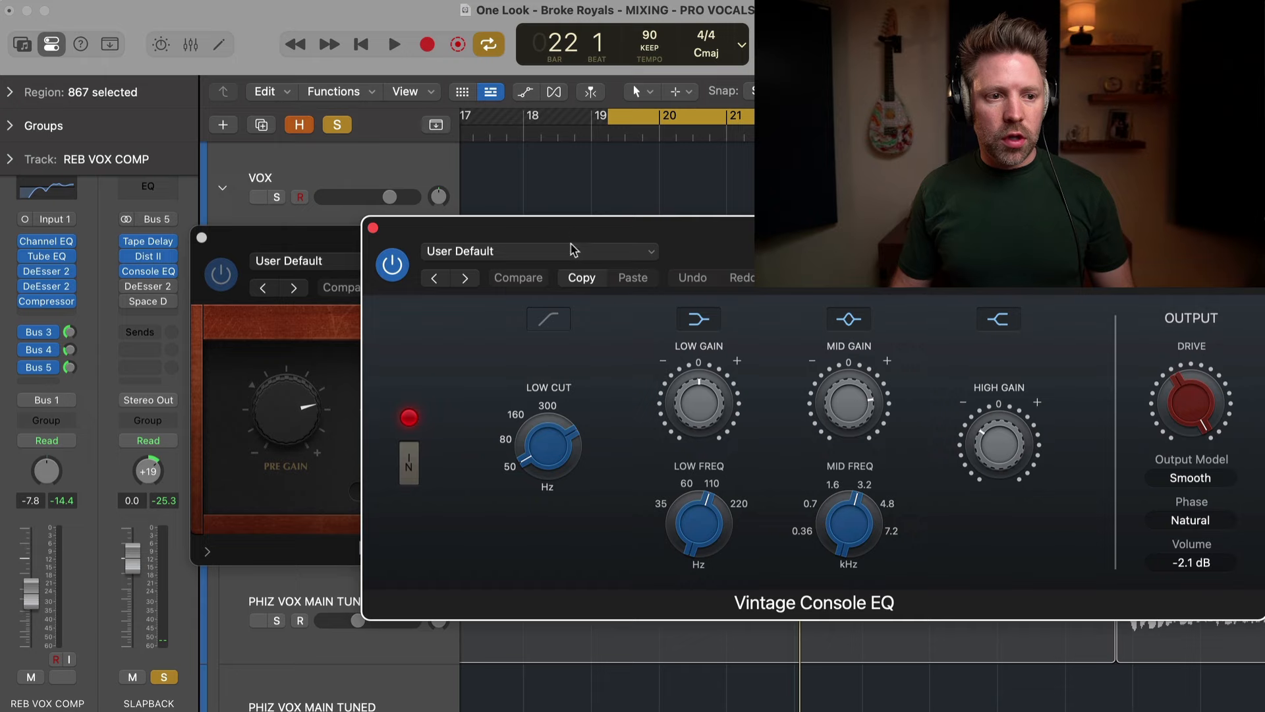
{"action": "left_click_drag", "start_coordinate": [571, 249], "coordinate": [260, 247]}
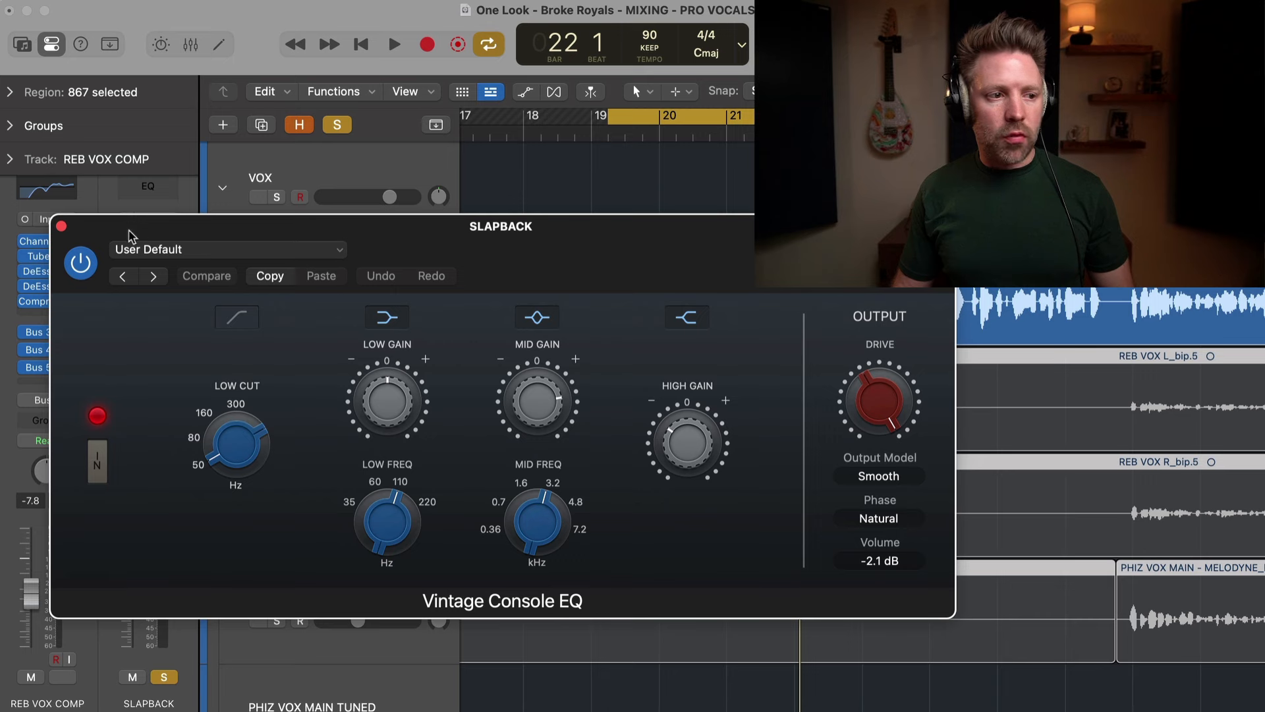
{"action": "key", "text": "space"}
{"action": "left_click", "coordinate": [62, 225]}
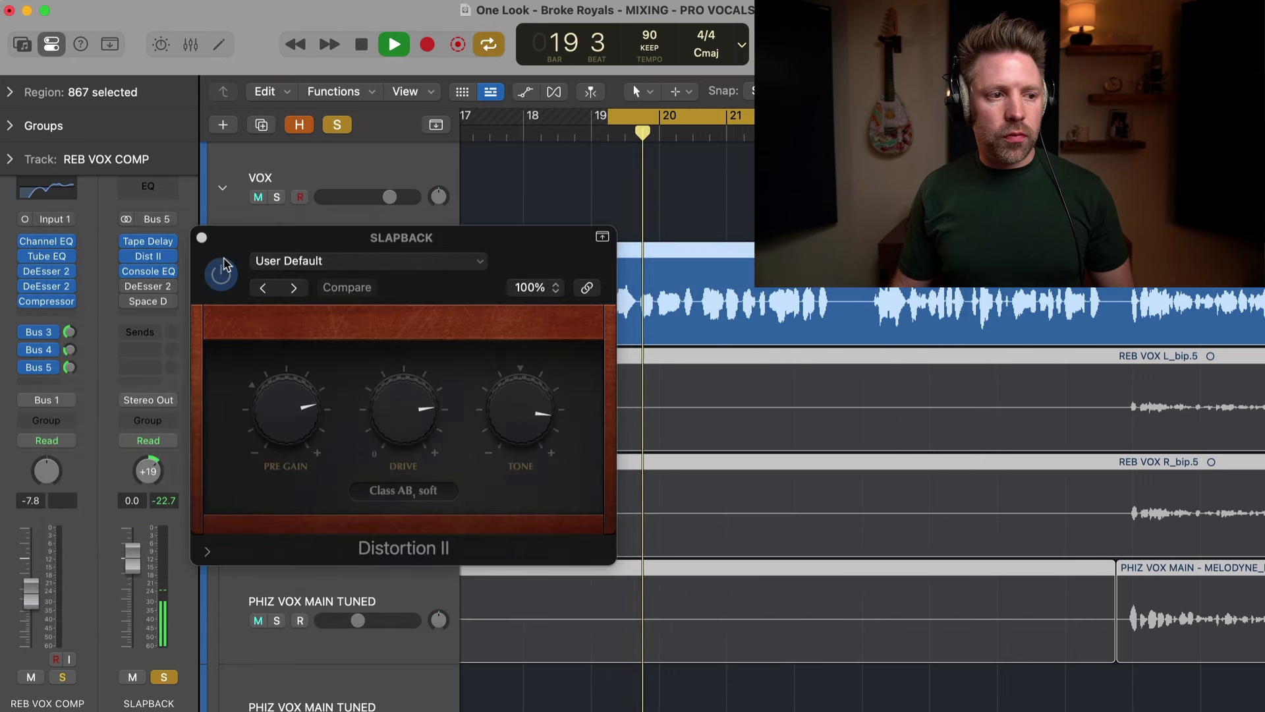
{"action": "left_click", "coordinate": [206, 244]}
Enable SLAPBACK's DeEsser 2 and Space Designer one after the other, auditioning each in its plug-in window and closing it
{"action": "left_click", "coordinate": [143, 288]}
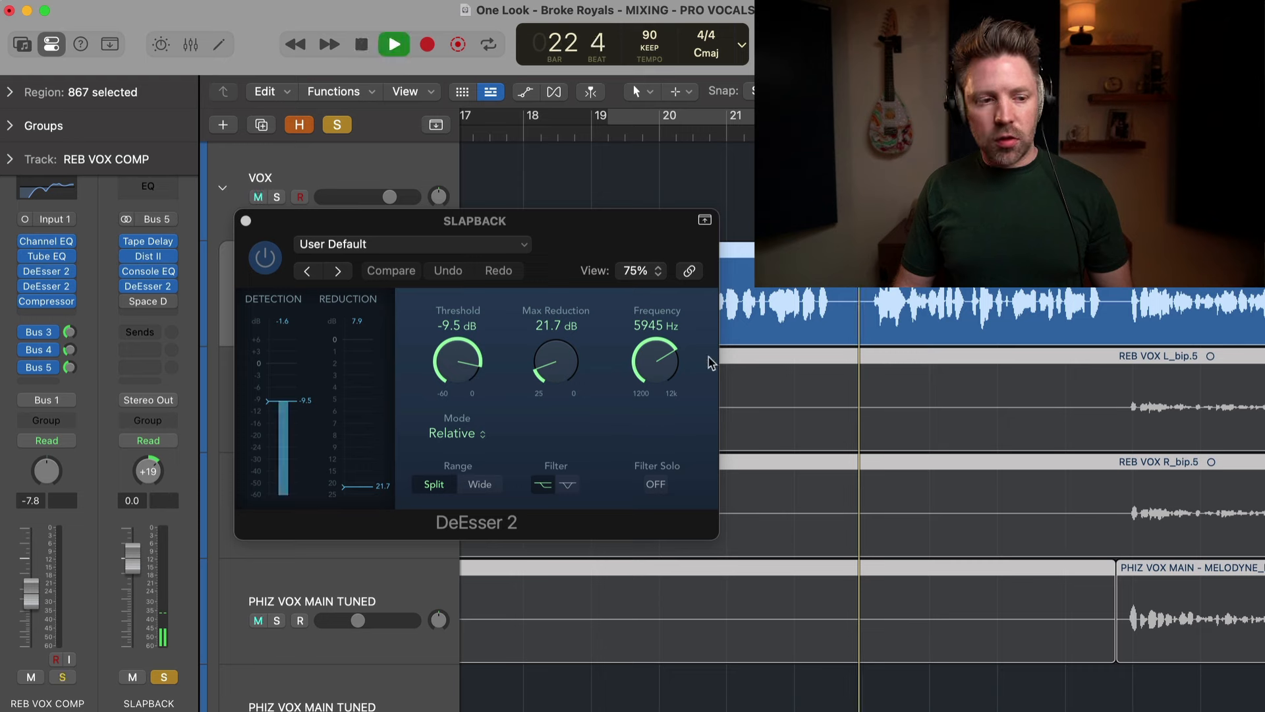
{"action": "left_click", "coordinate": [246, 220]}
{"action": "key", "text": "space"}
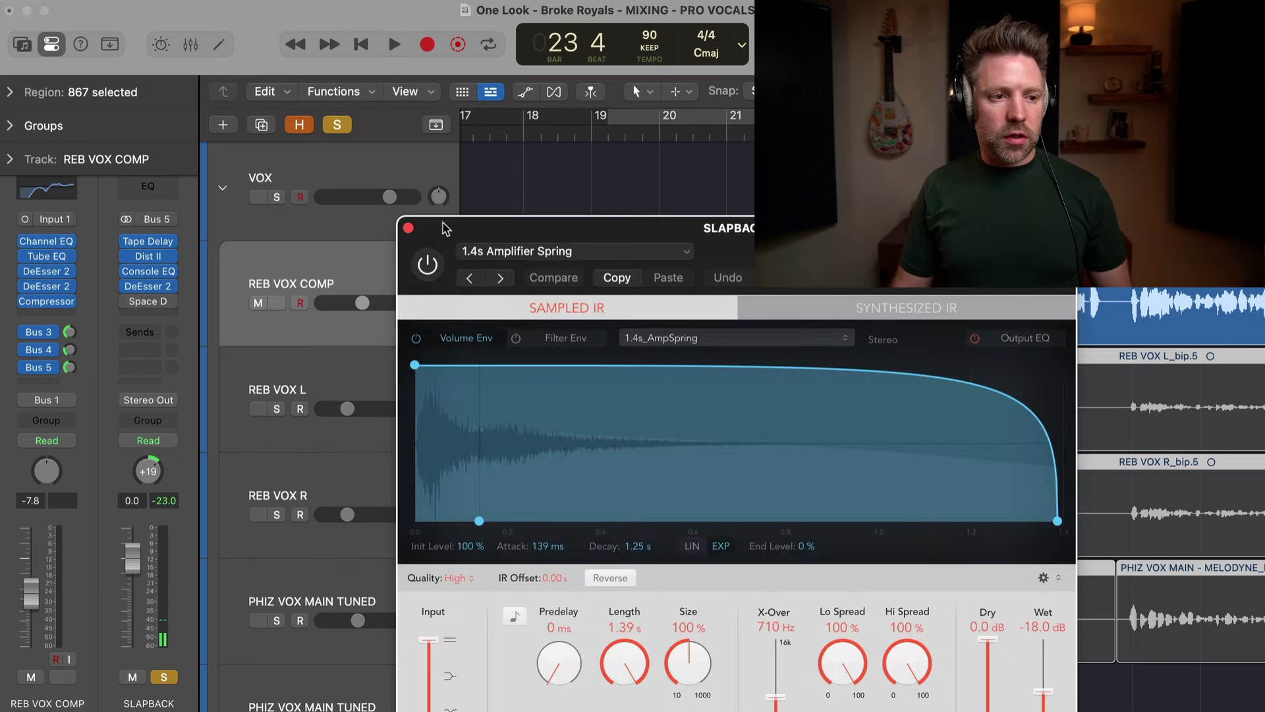
{"action": "left_click_drag", "start_coordinate": [443, 224], "coordinate": [238, 148]}
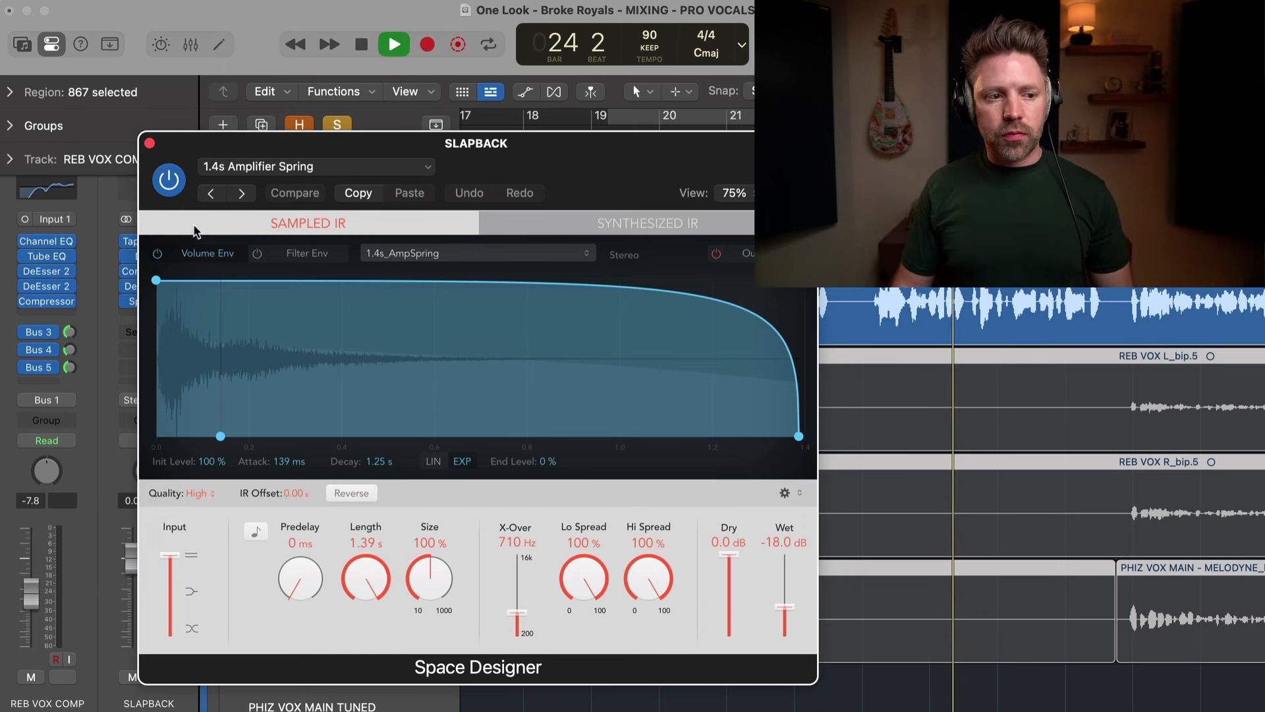
{"action": "left_click", "coordinate": [149, 143]}
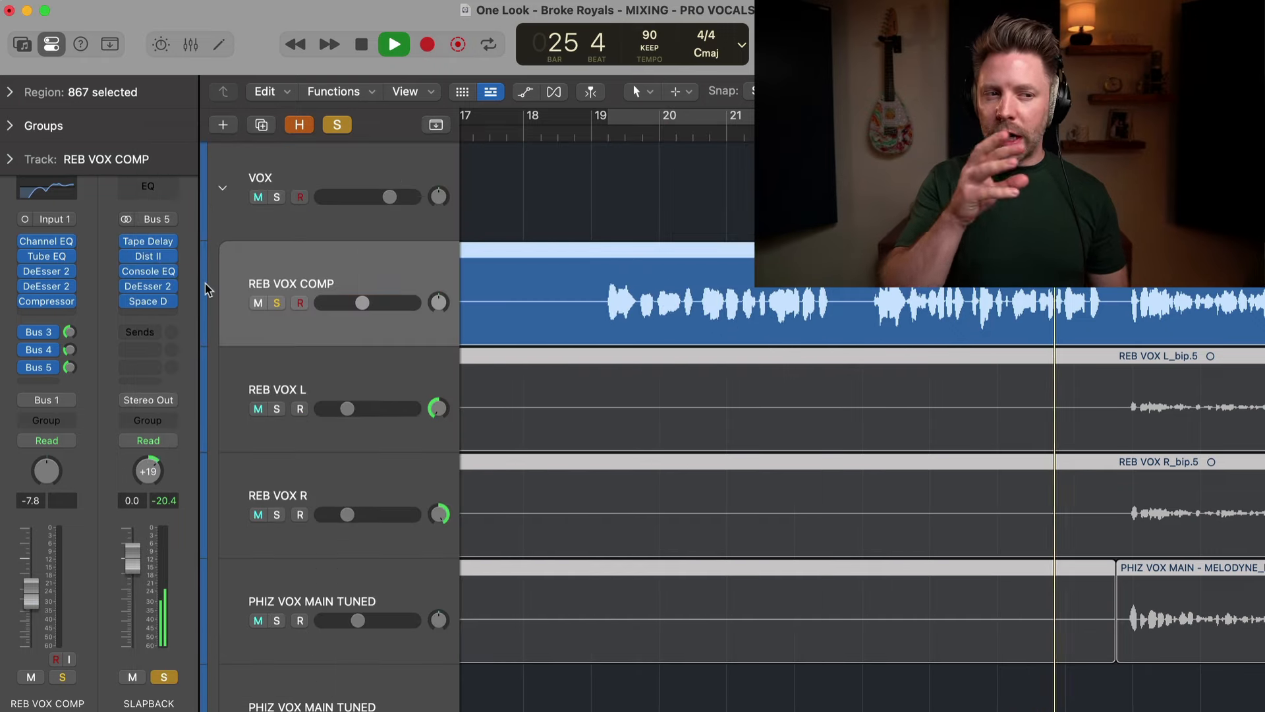
Compare SLAPBACK's looped output from bar 19 with the plug-ins after Tape Delay bypassed and enabled, and clear all solos
{"action": "key", "text": "s"}
{"action": "key", "text": "space"}
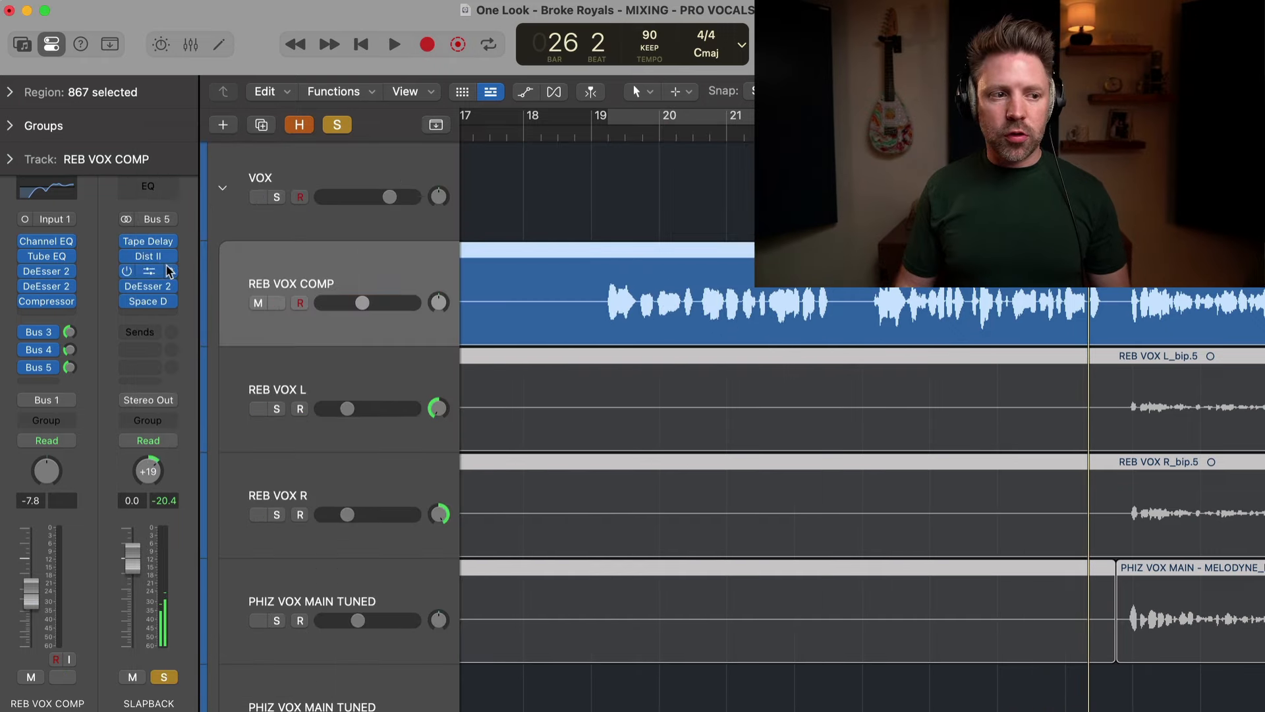
{"action": "double_click", "coordinate": [604, 135]}
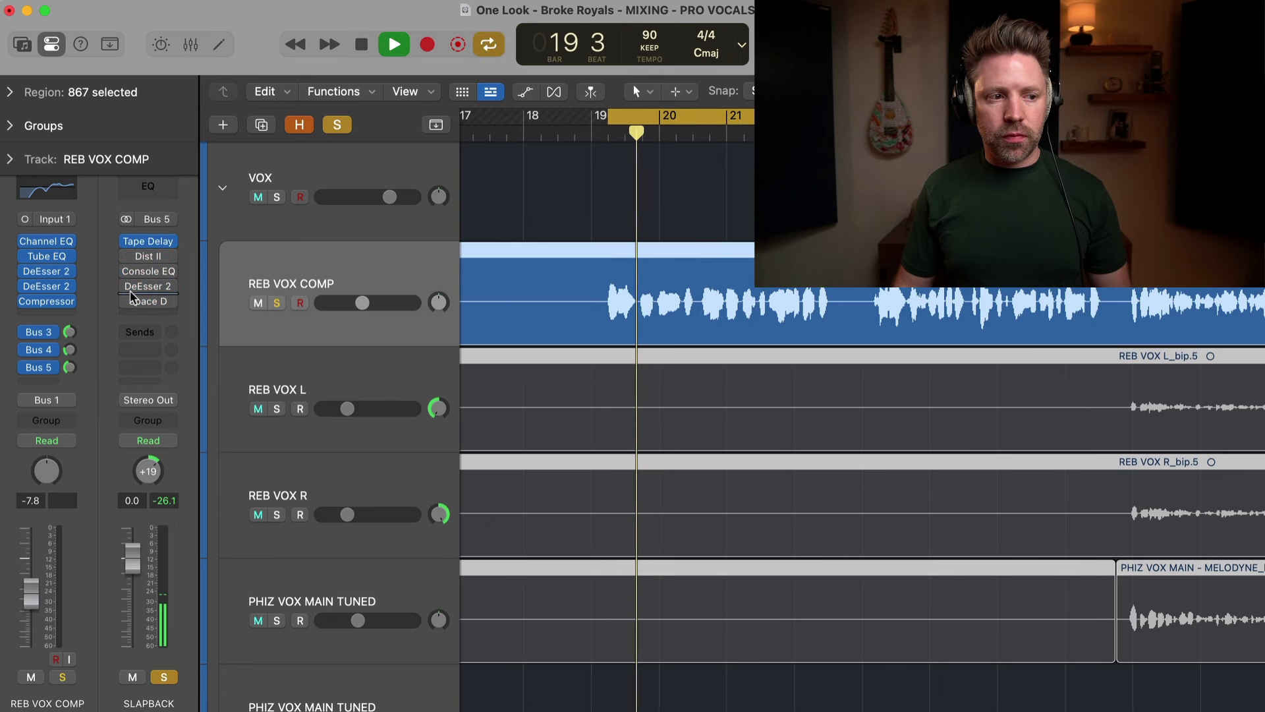
{"action": "left_click", "coordinate": [125, 255], "text": "alt"}
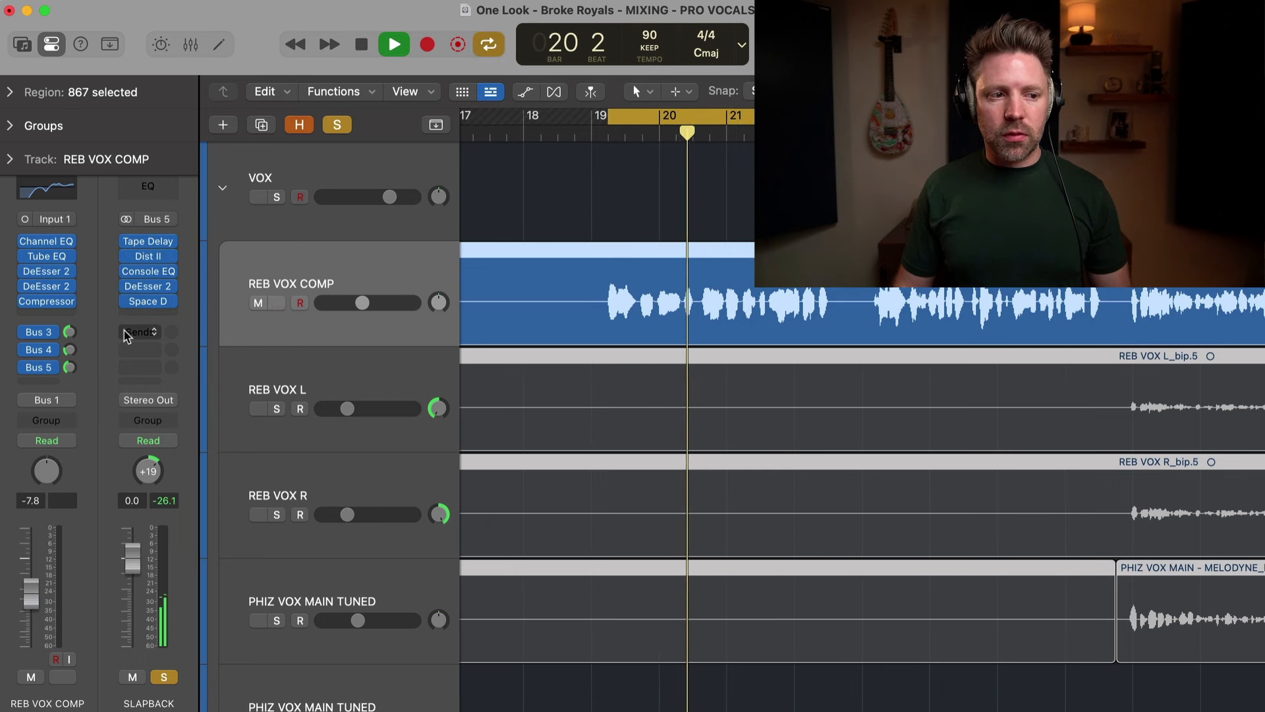
{"action": "left_click", "coordinate": [164, 680], "text": "alt"}
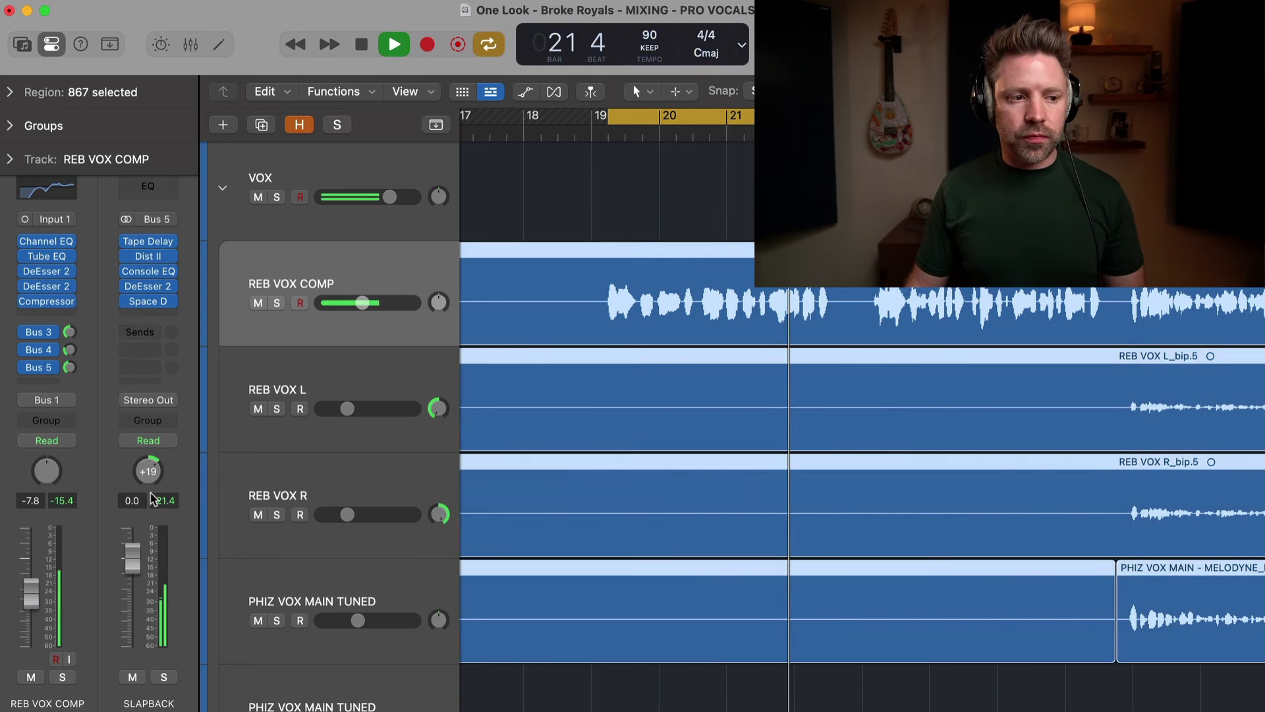
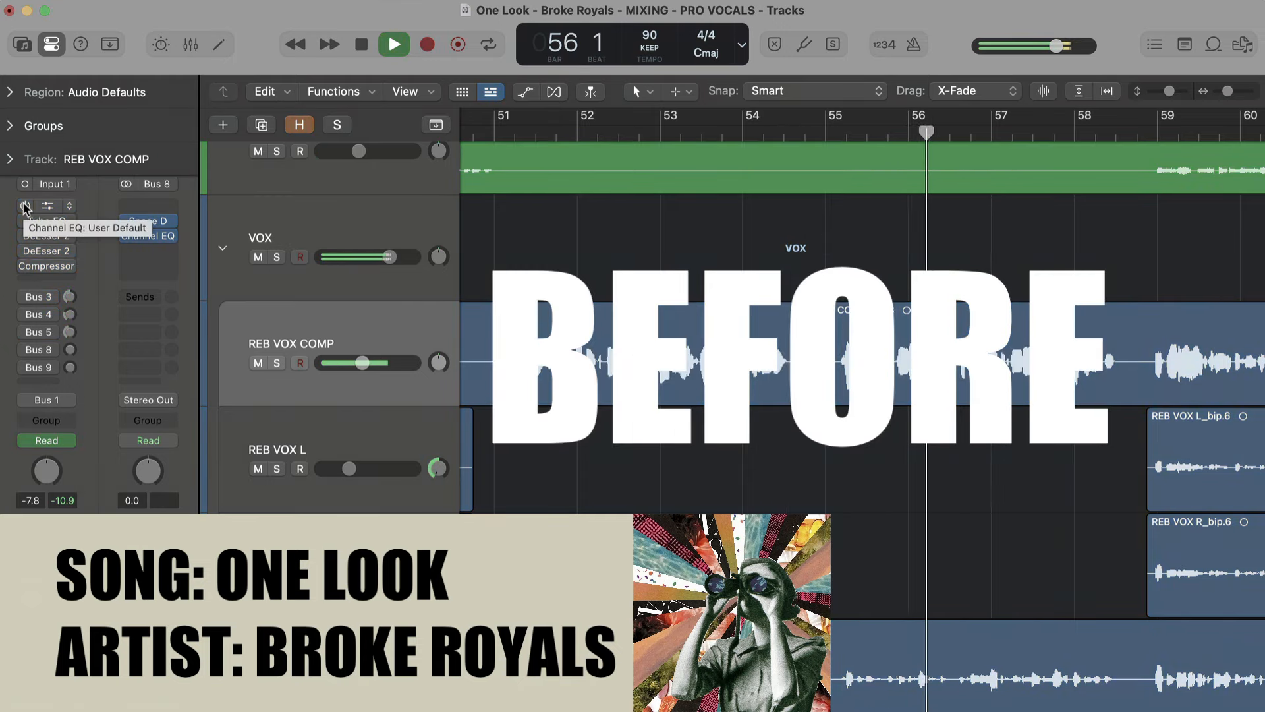
Enable REB VOX COMP's bypassed plug-ins and its Bus 3, Bus 4 and Bus 5 sends, and audition the vocals from bar 51
{"action": "left_click", "coordinate": [26, 205]}
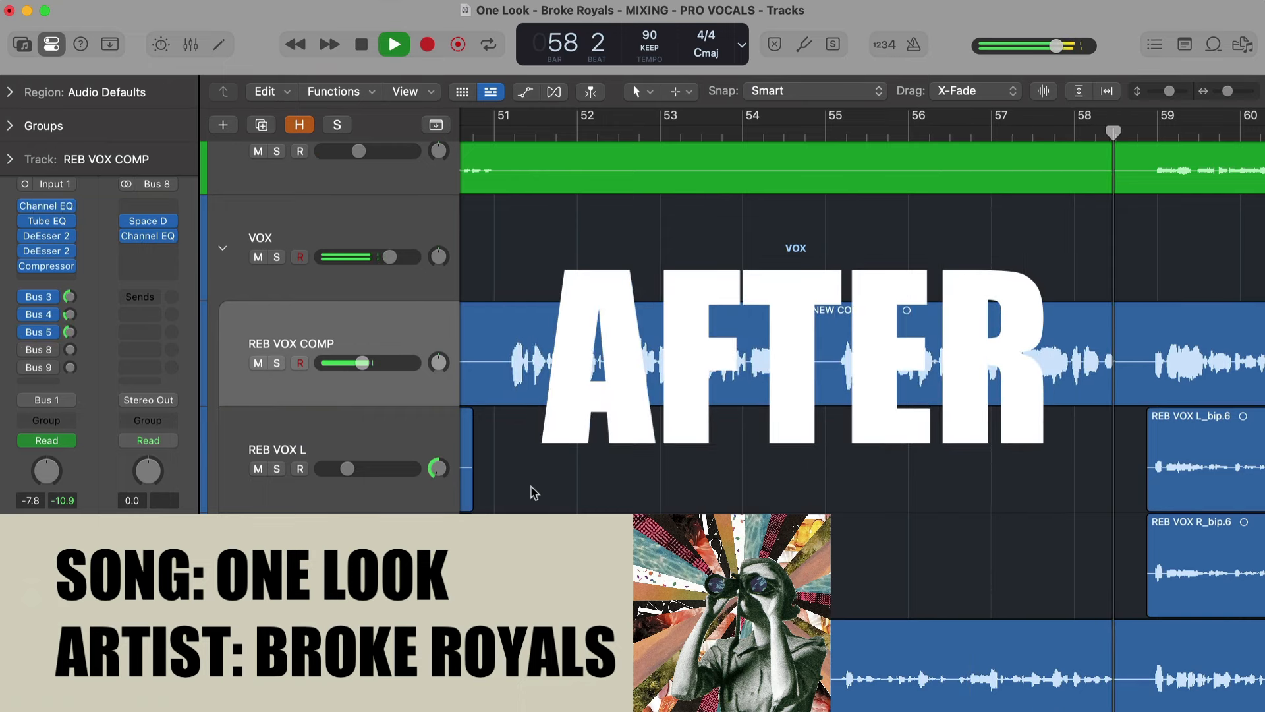
{"action": "key", "text": "space"}
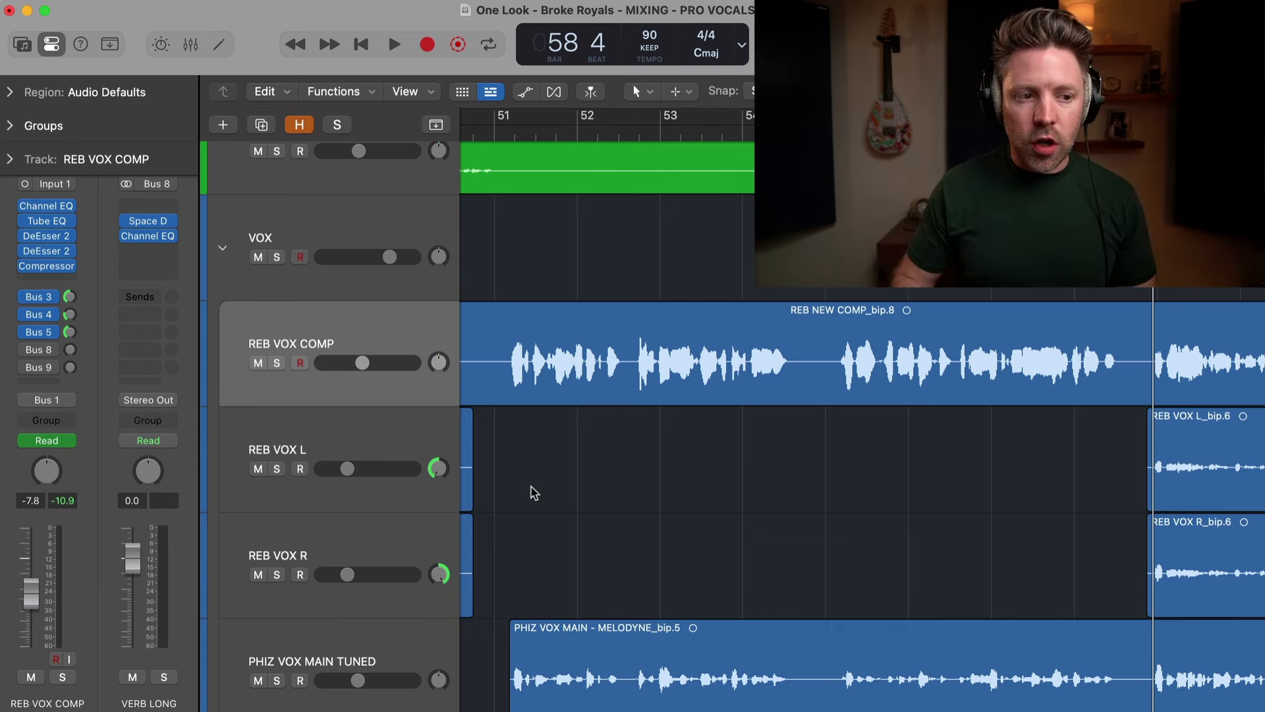
{"action": "left_click", "coordinate": [493, 134]}
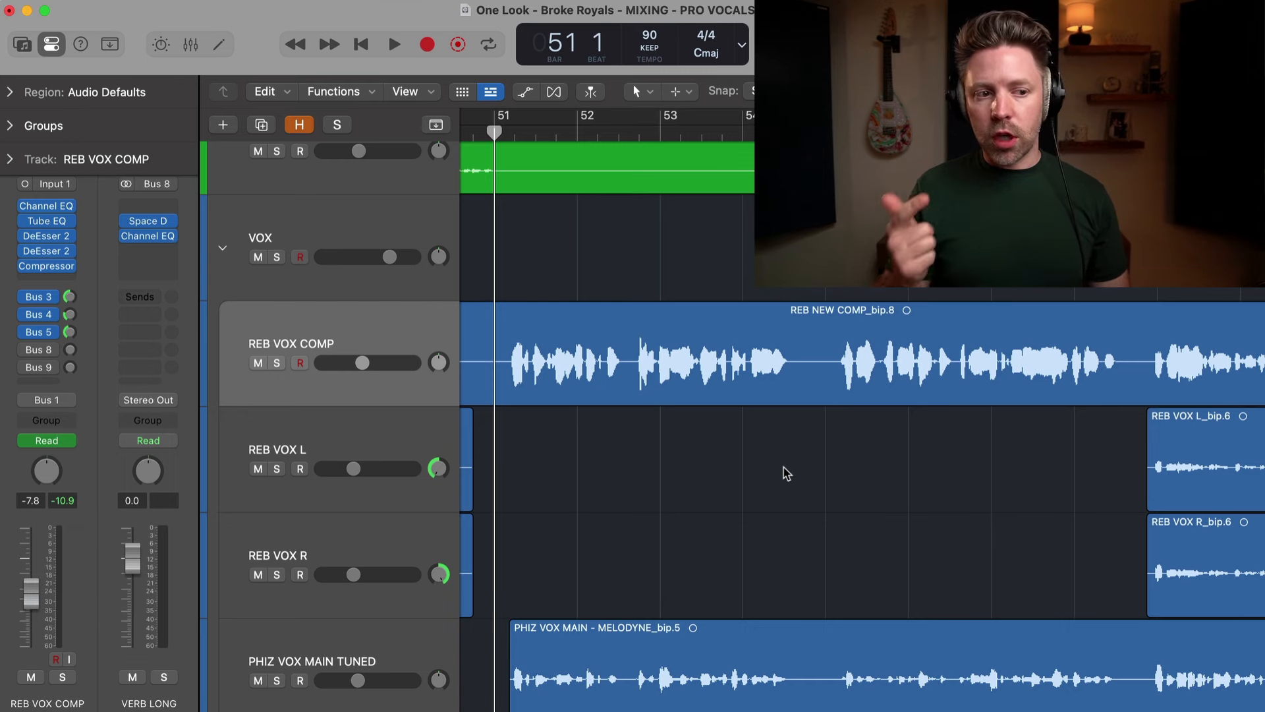
{"action": "key", "text": "space"}
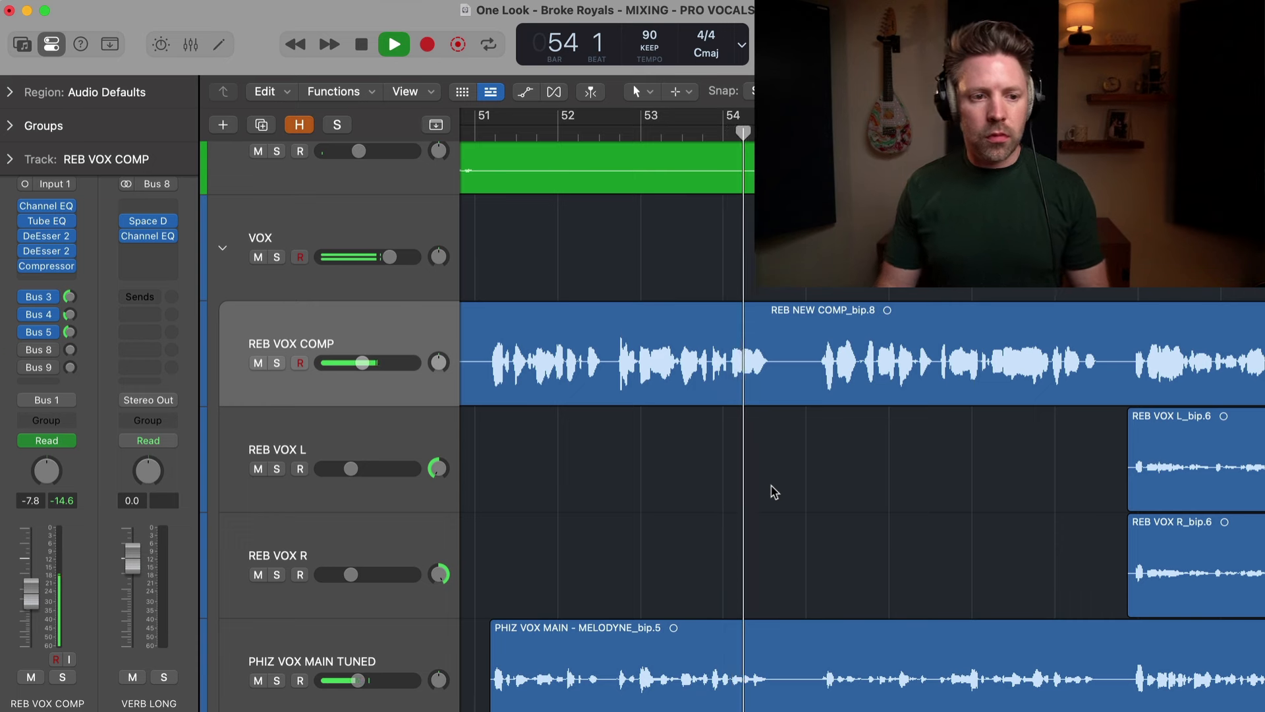
{"action": "key", "text": "space"}
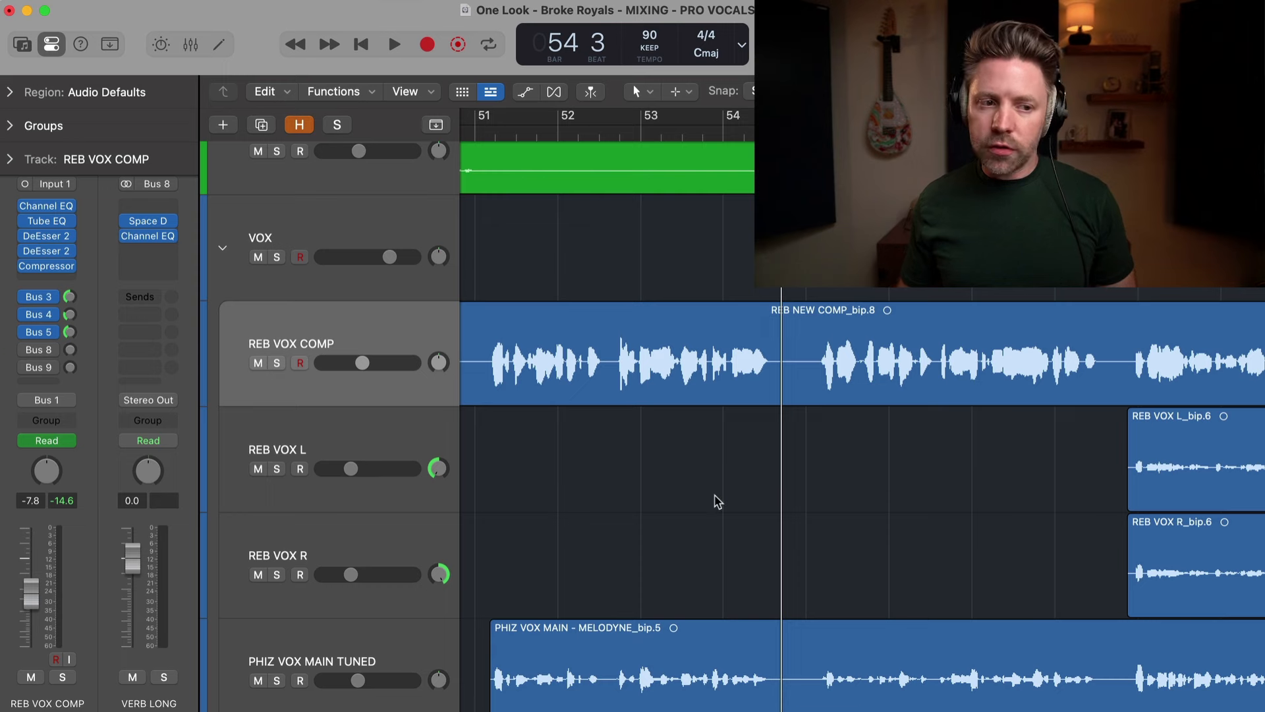
Replay the opening of the REB VOX COMP phrase at bar 51 and stop shortly after bar 52
{"action": "scroll", "coordinate": [718, 502], "scroll_direction": "up", "scroll_amount": 3}
{"action": "scroll", "coordinate": [718, 502], "scroll_direction": "left", "scroll_amount": 3}
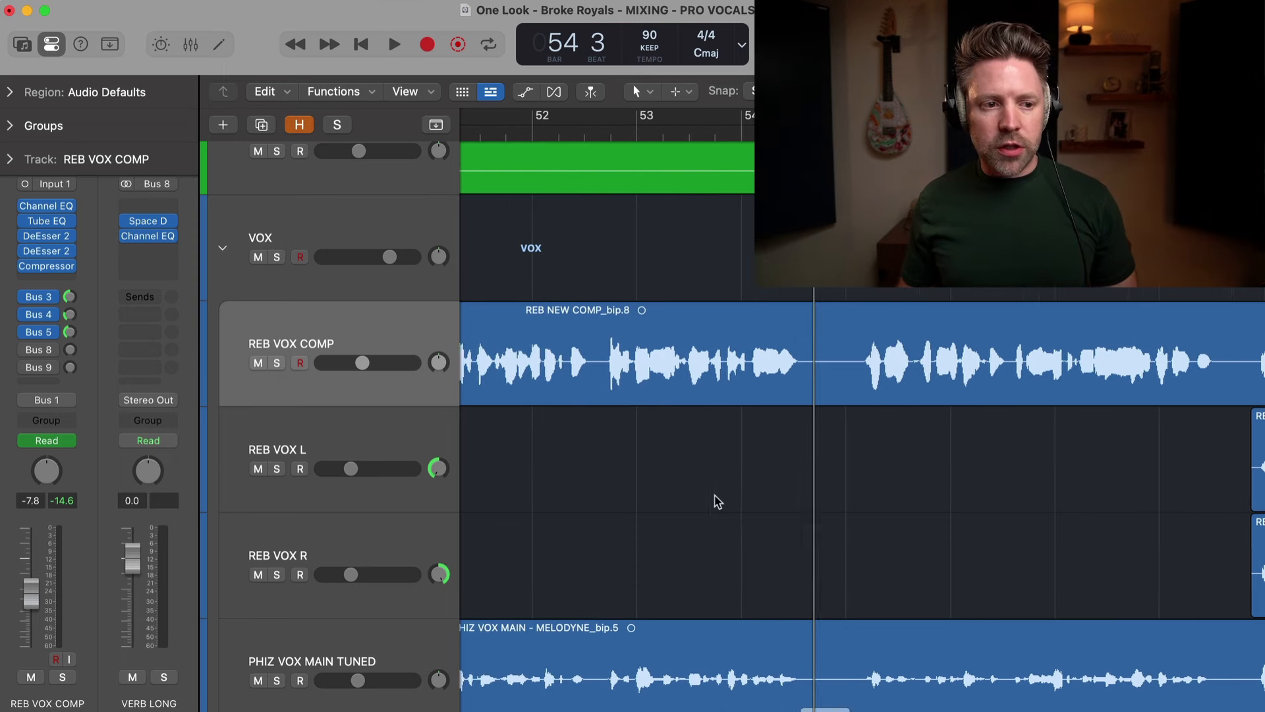
{"action": "scroll", "coordinate": [717, 501], "scroll_direction": "left", "scroll_amount": 2}
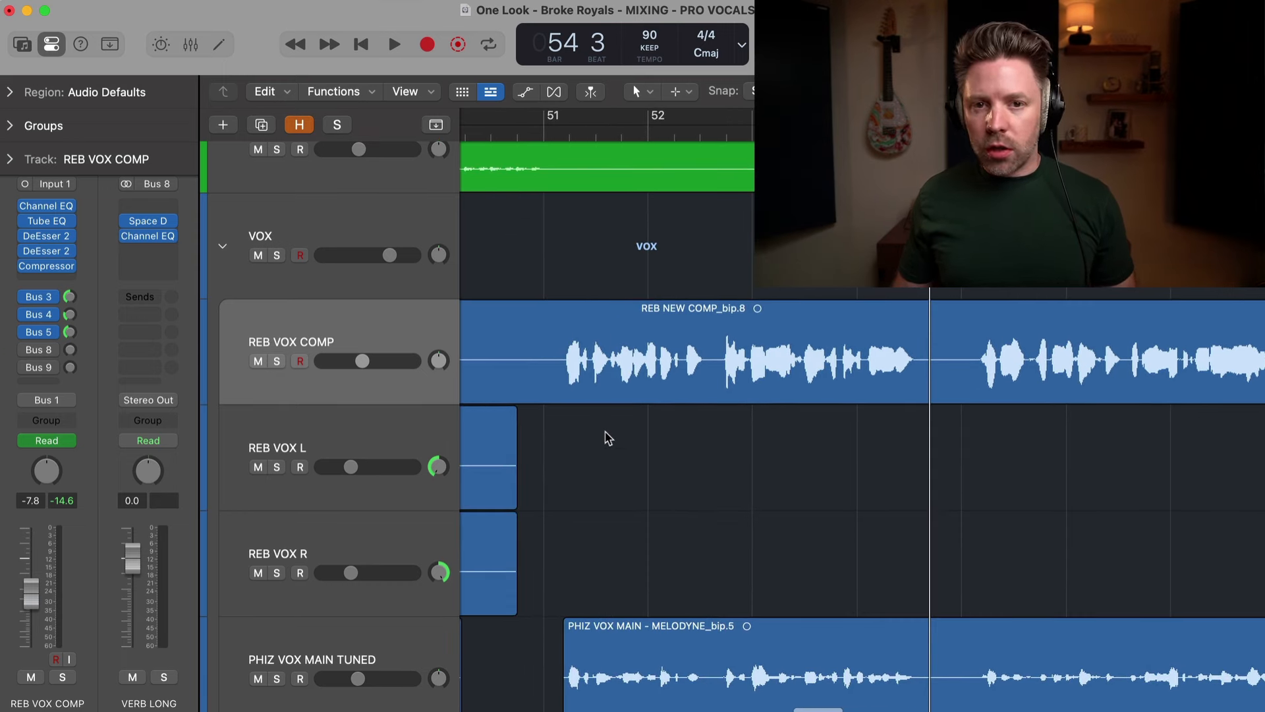
{"action": "left_click", "coordinate": [552, 129]}
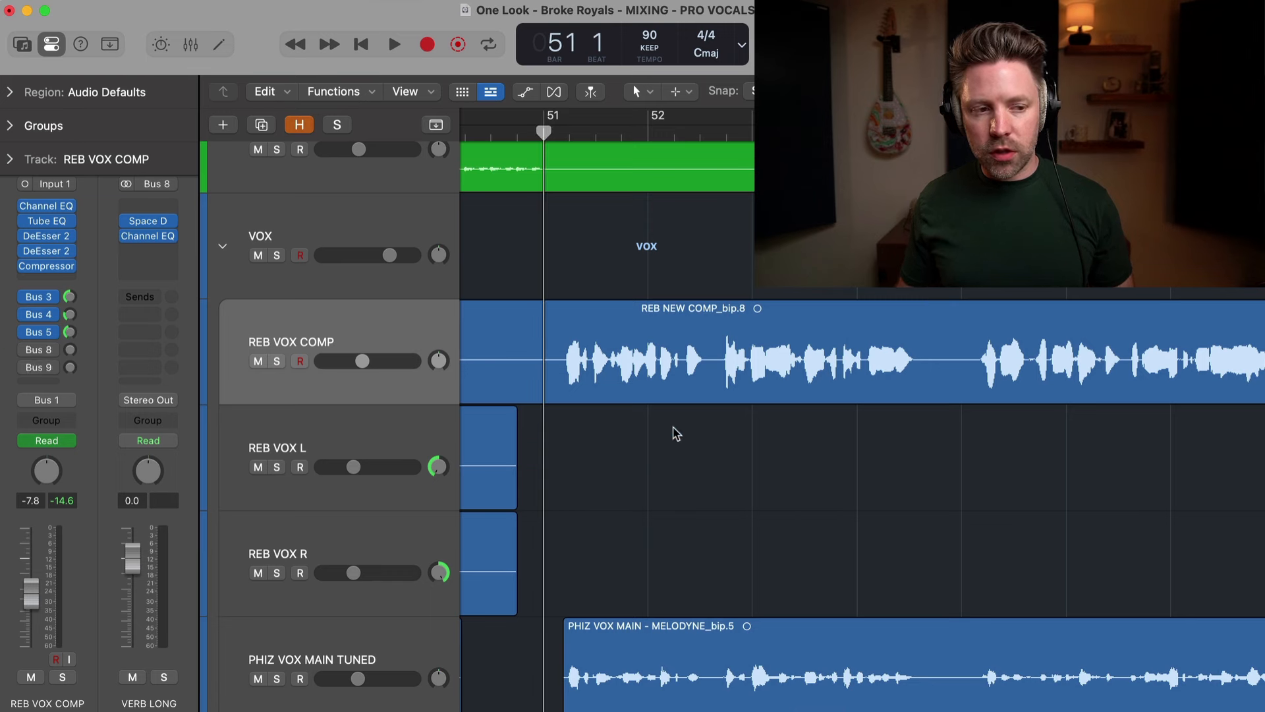
{"action": "key", "text": "space"}
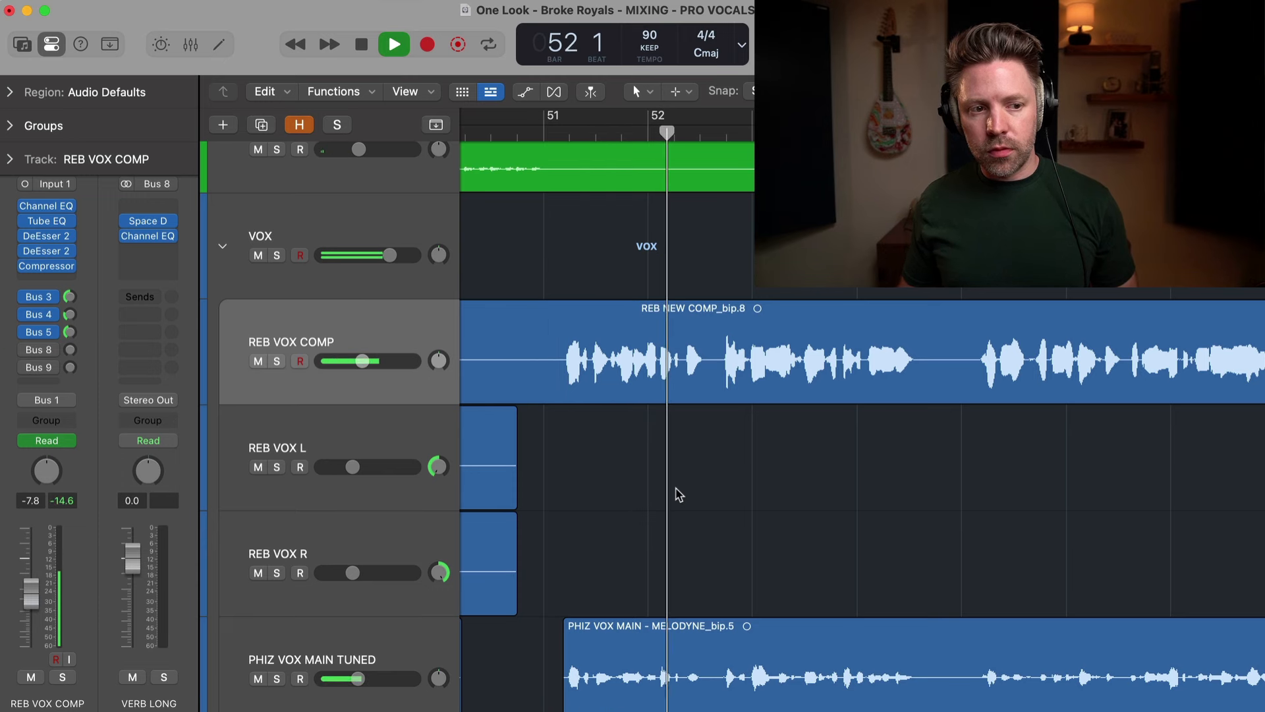
{"action": "key", "text": "space"}
Show the track automation lanes, look at REB VOX COMP's automation modes, and leave it on Read
{"action": "key", "text": "a"}
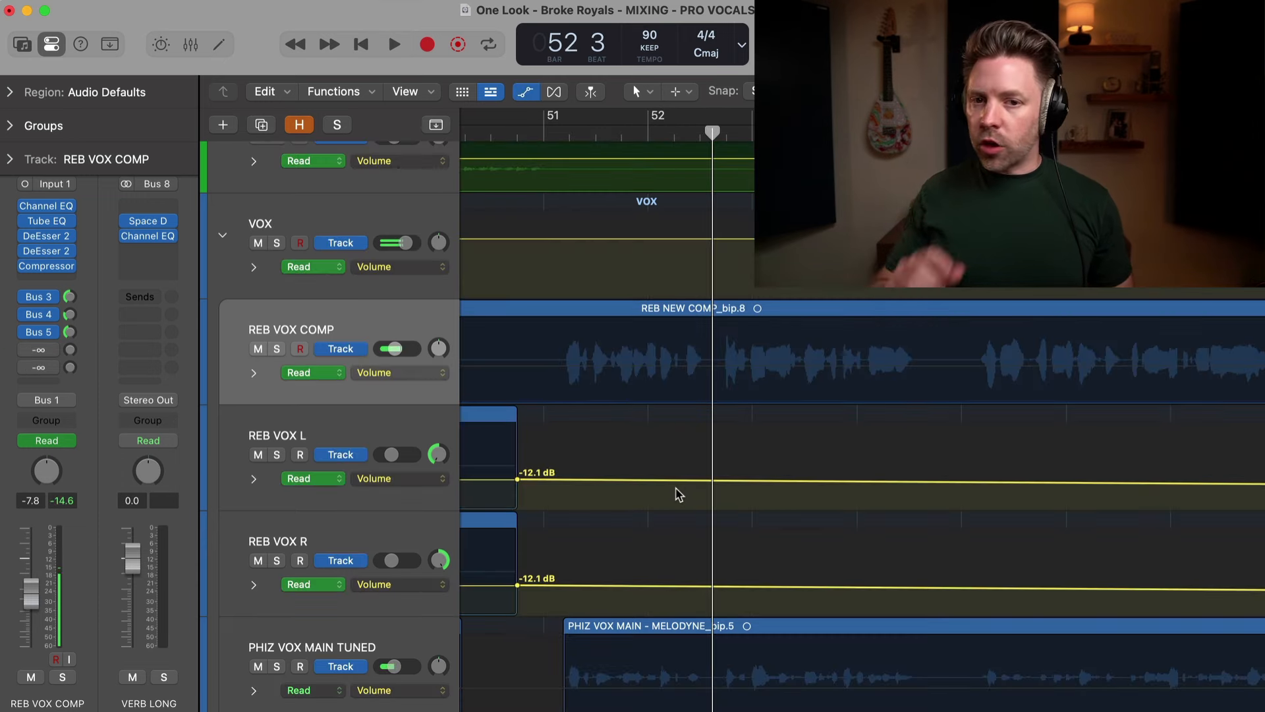
{"action": "key", "text": "a"}
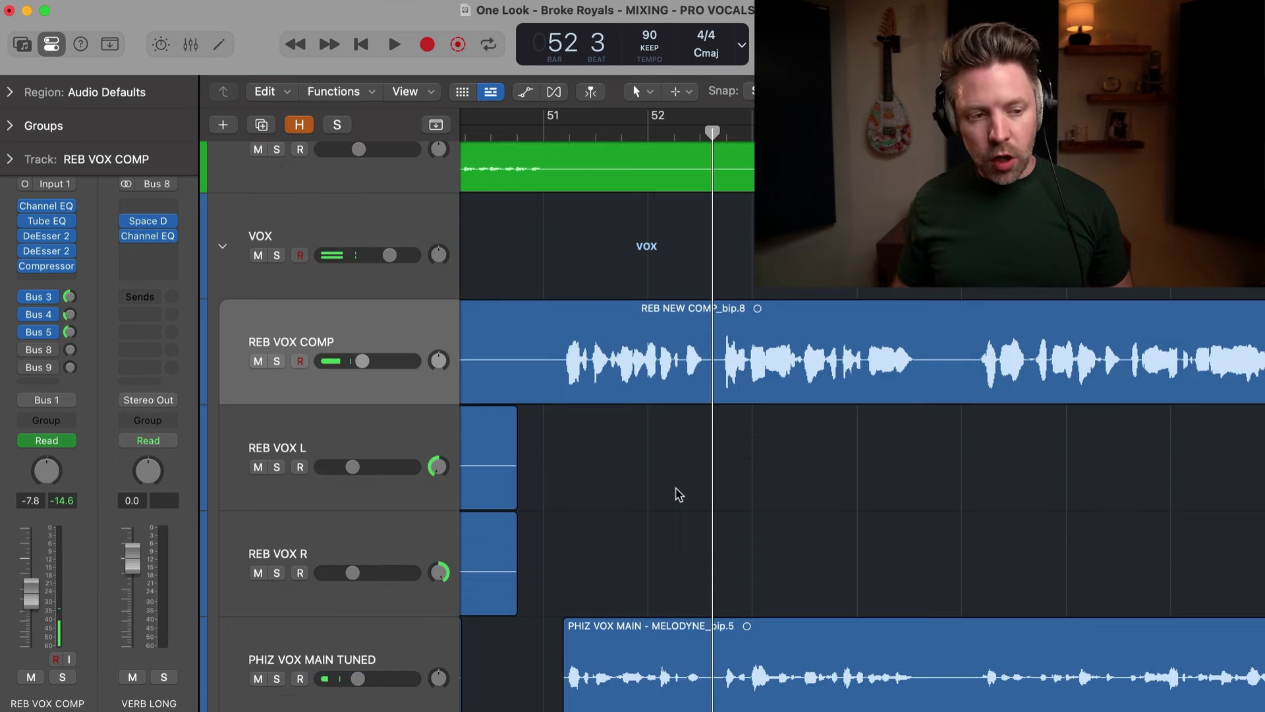
{"action": "key", "text": "a"}
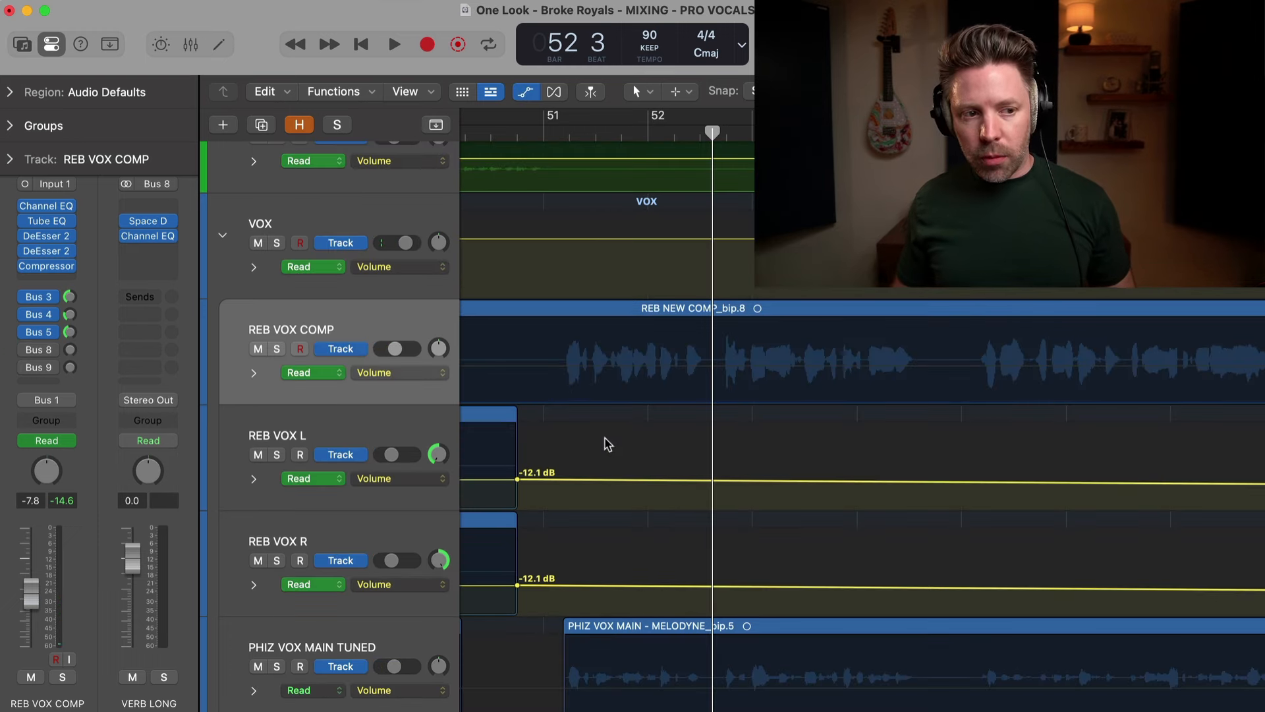
{"action": "scroll", "coordinate": [559, 380], "scroll_direction": "up", "scroll_amount": 2}
{"action": "scroll", "coordinate": [557, 379], "scroll_direction": "down", "scroll_amount": 1}
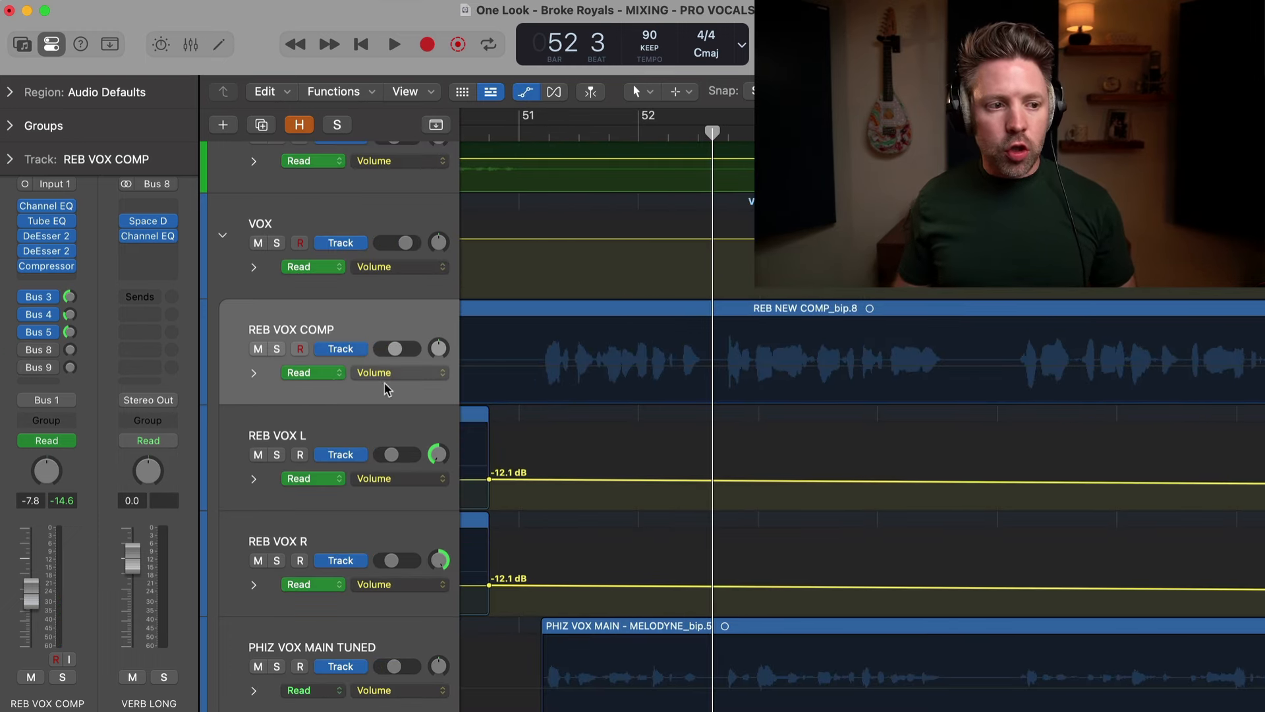
{"action": "left_click", "coordinate": [70, 441]}
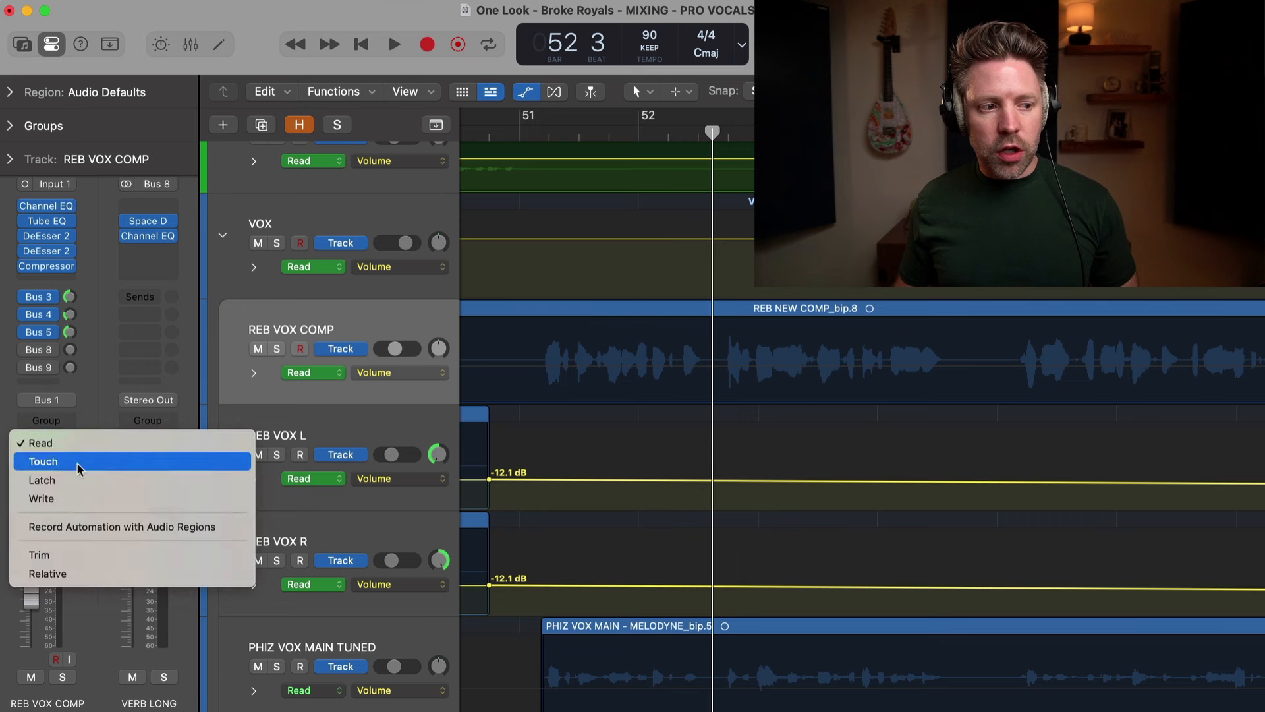
{"action": "left_click", "coordinate": [87, 422]}
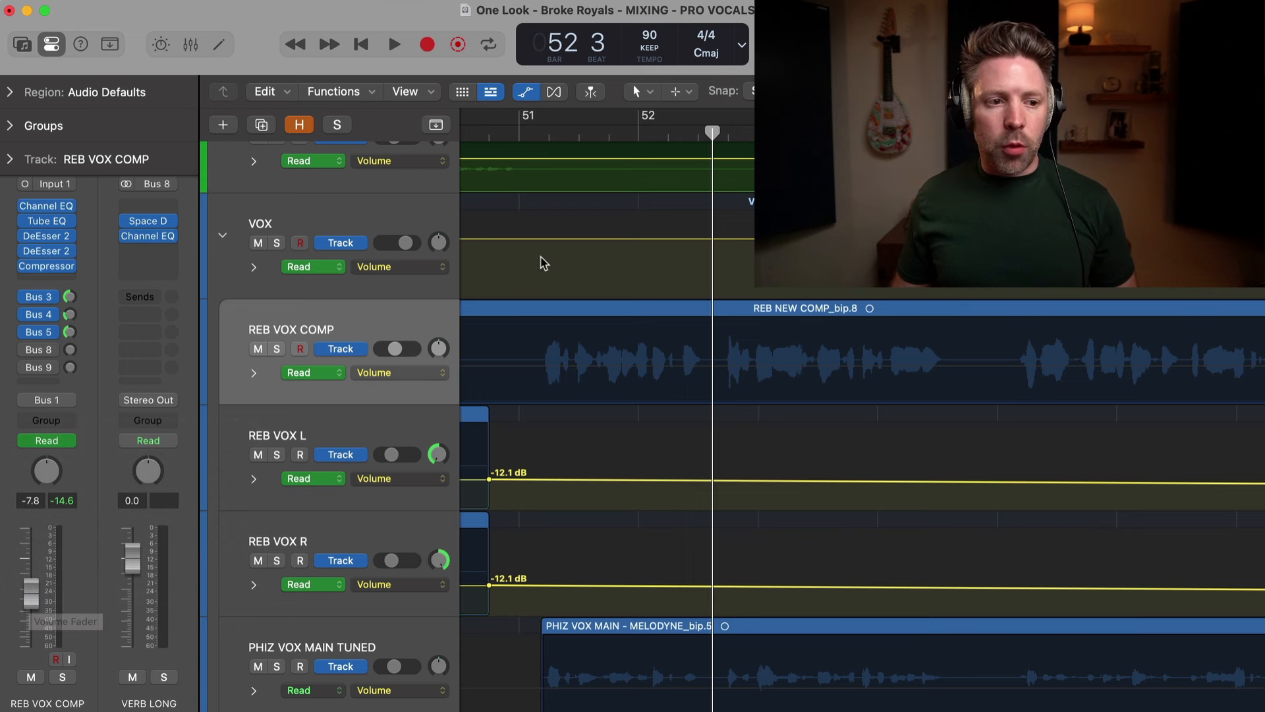
Audition bar 51 and add a REB VOX COMP volume automation boost peaking at -1.8 dB between -7.8 dB points before the first word
{"action": "left_click", "coordinate": [513, 130]}
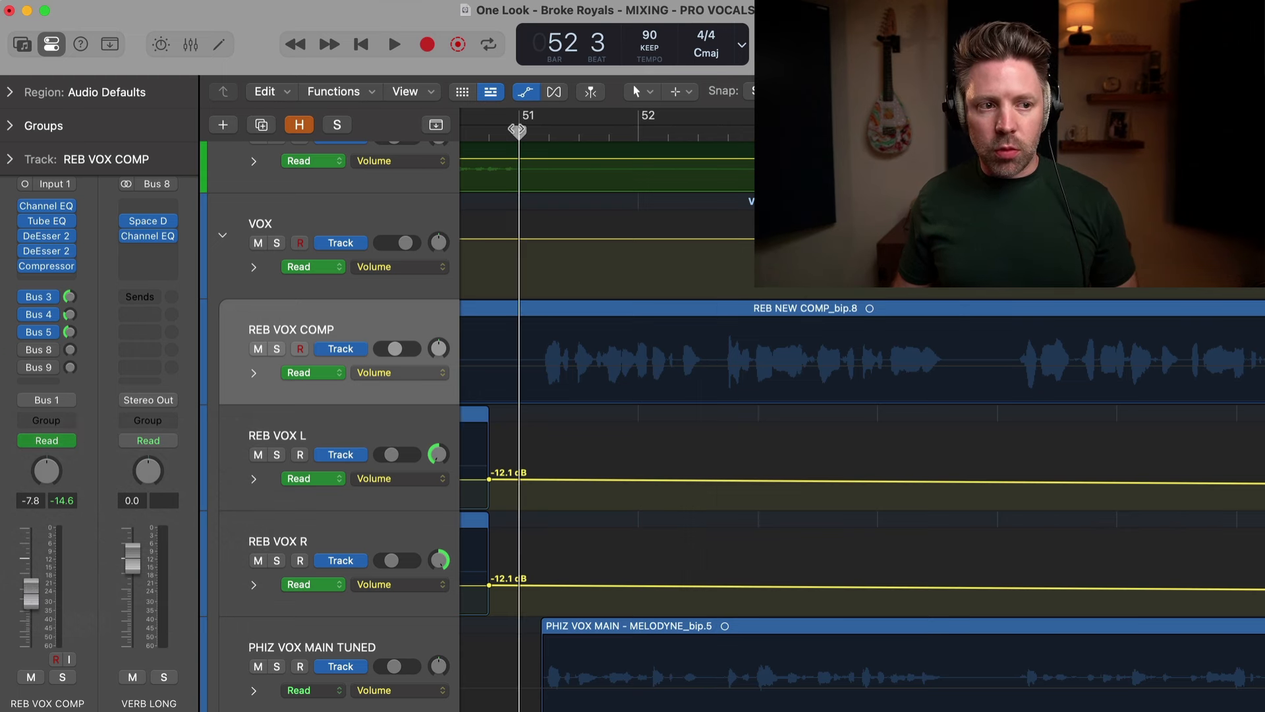
{"action": "key", "text": "space"}
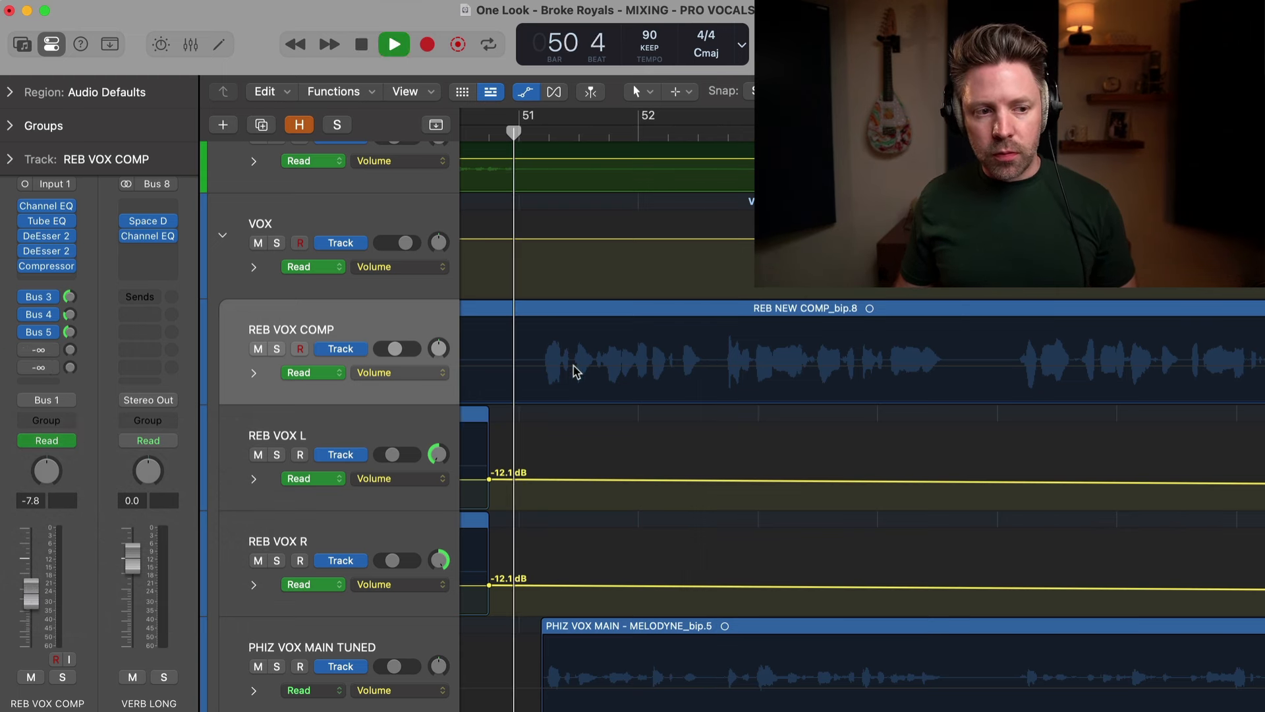
{"action": "key", "text": "super+Right"}
{"action": "key", "text": "super+Right"}
{"action": "key", "text": "space"}
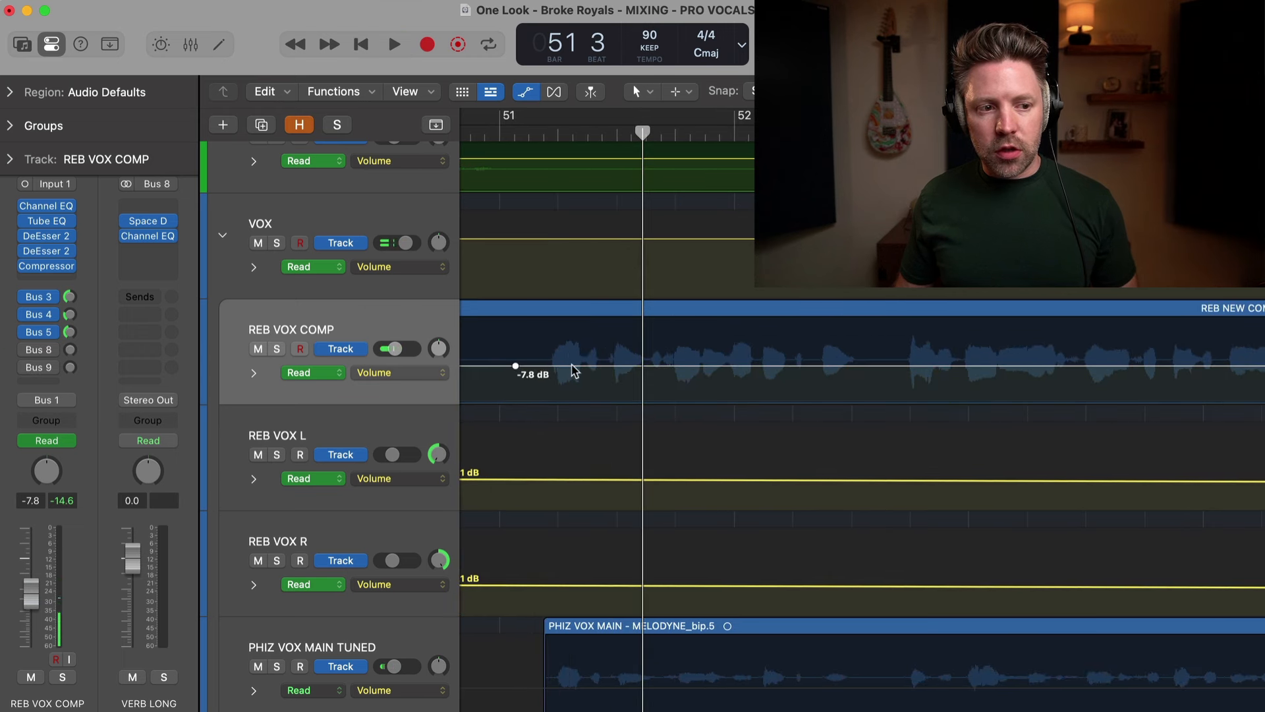
{"action": "left_click_drag", "start_coordinate": [538, 366], "coordinate": [537, 350]}
Audition the volume boost at bar 51 with REB VOX COMP soloed and with the full mix
{"action": "key", "text": "s"}
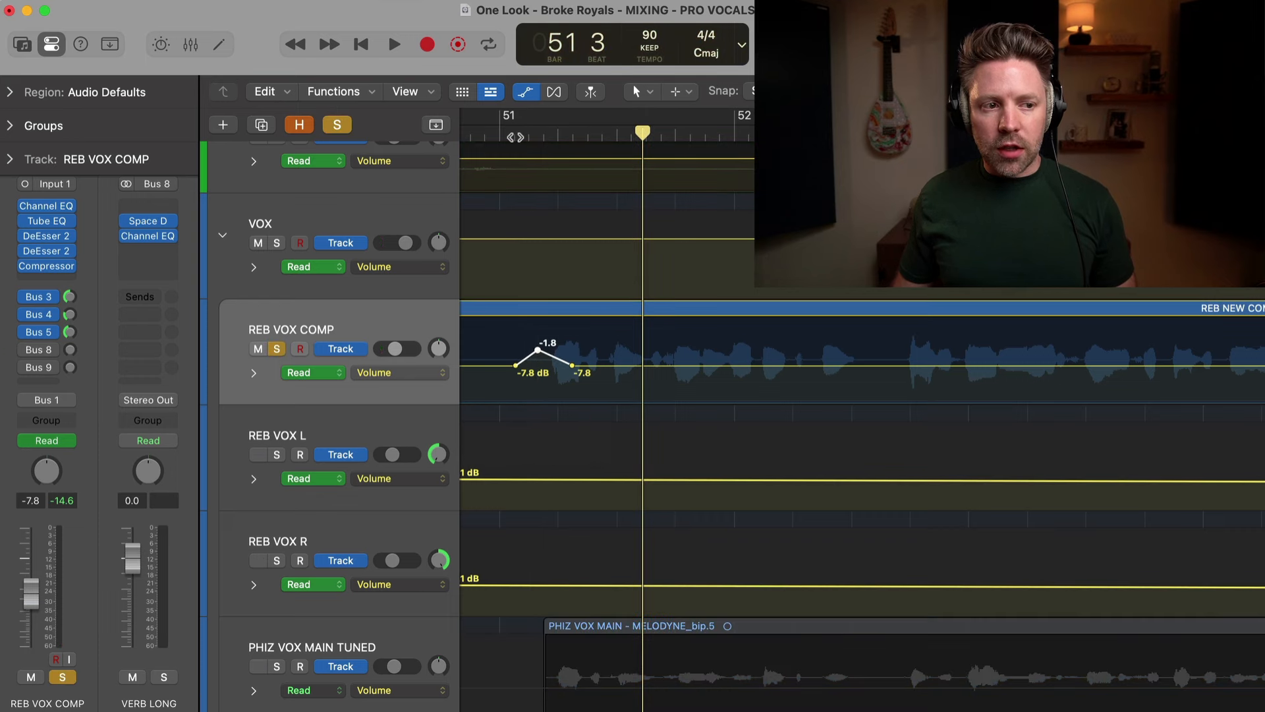
{"action": "key", "text": "comma"}
{"action": "key", "text": "space"}
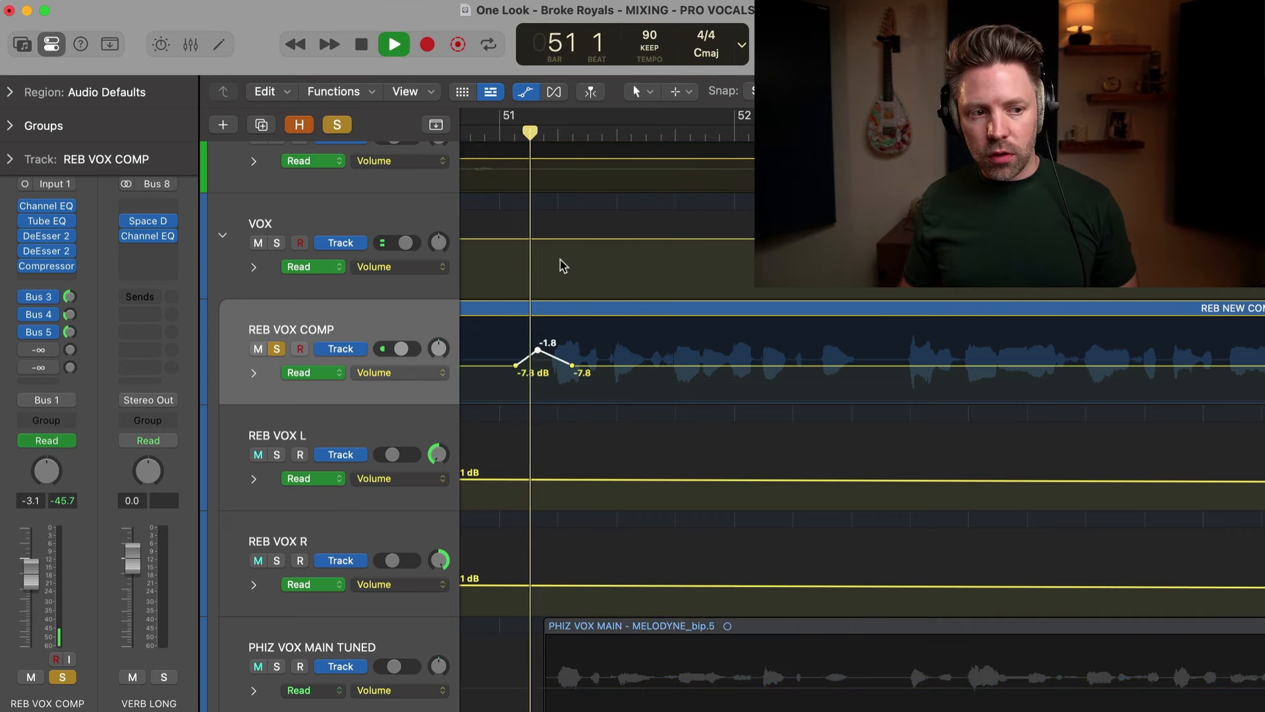
{"action": "key", "text": "space"}
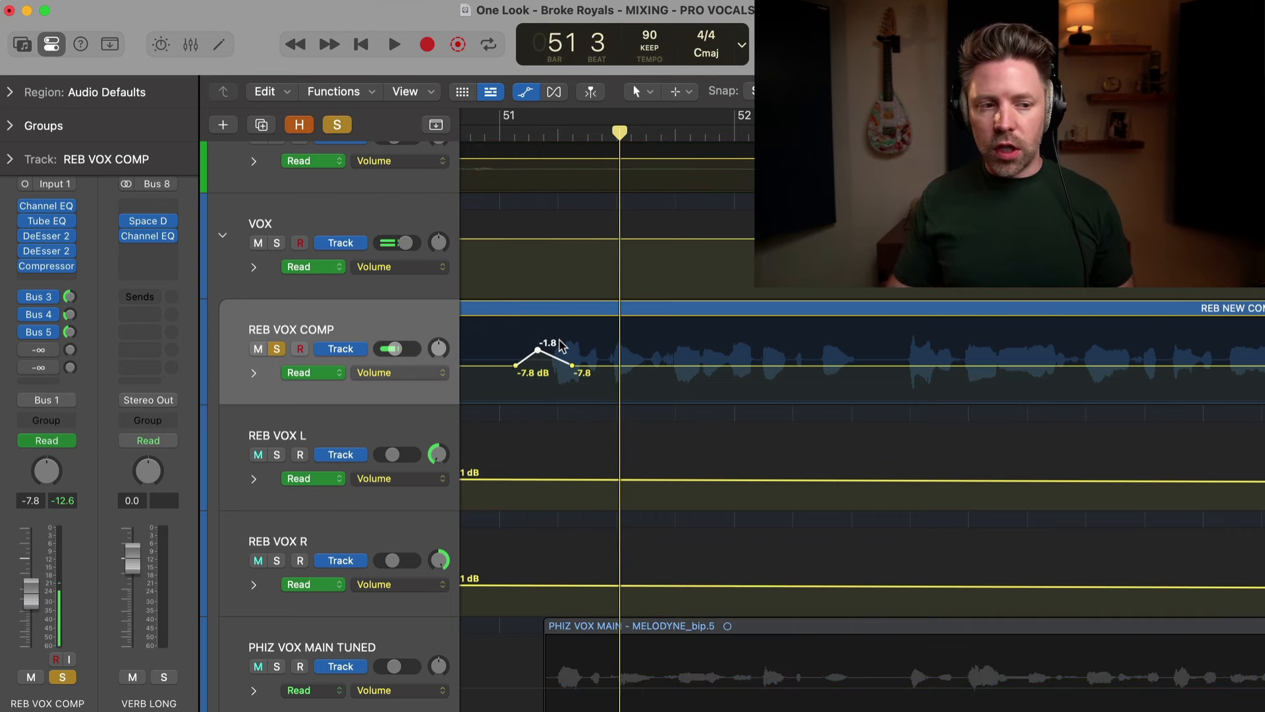
{"action": "key", "text": "comma"}
{"action": "key", "text": "space"}
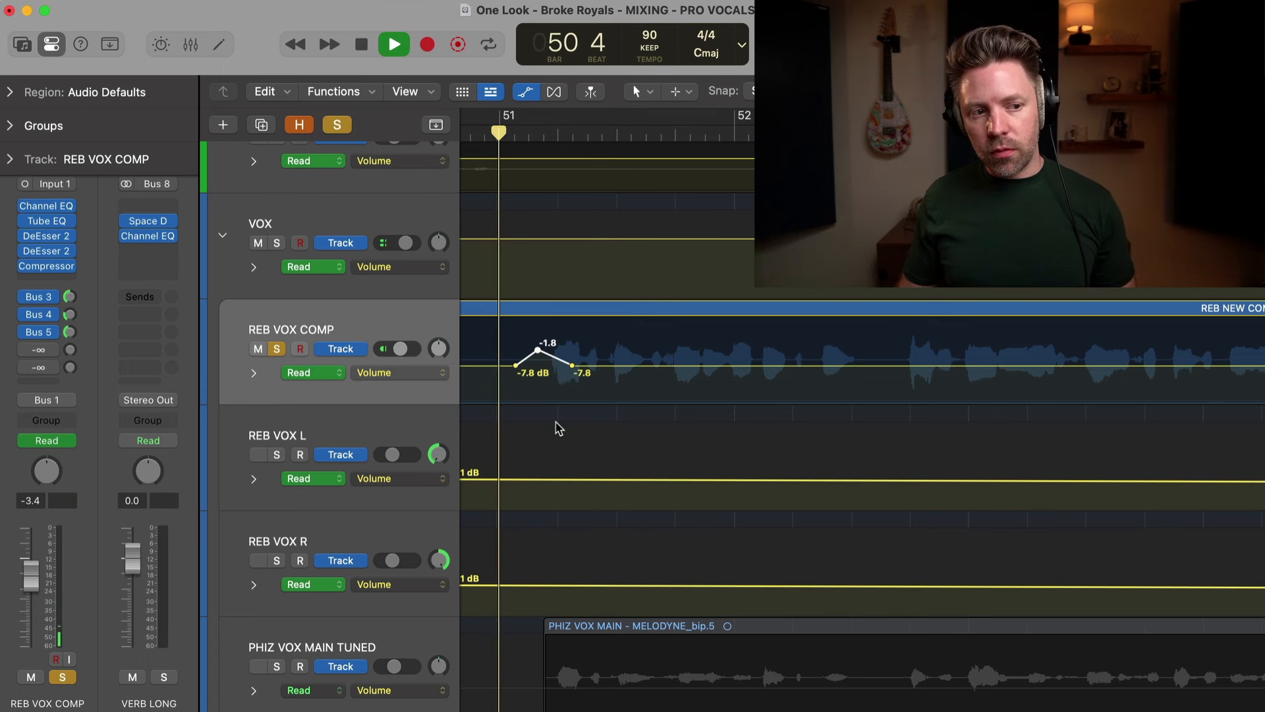
{"action": "key", "text": "s"}
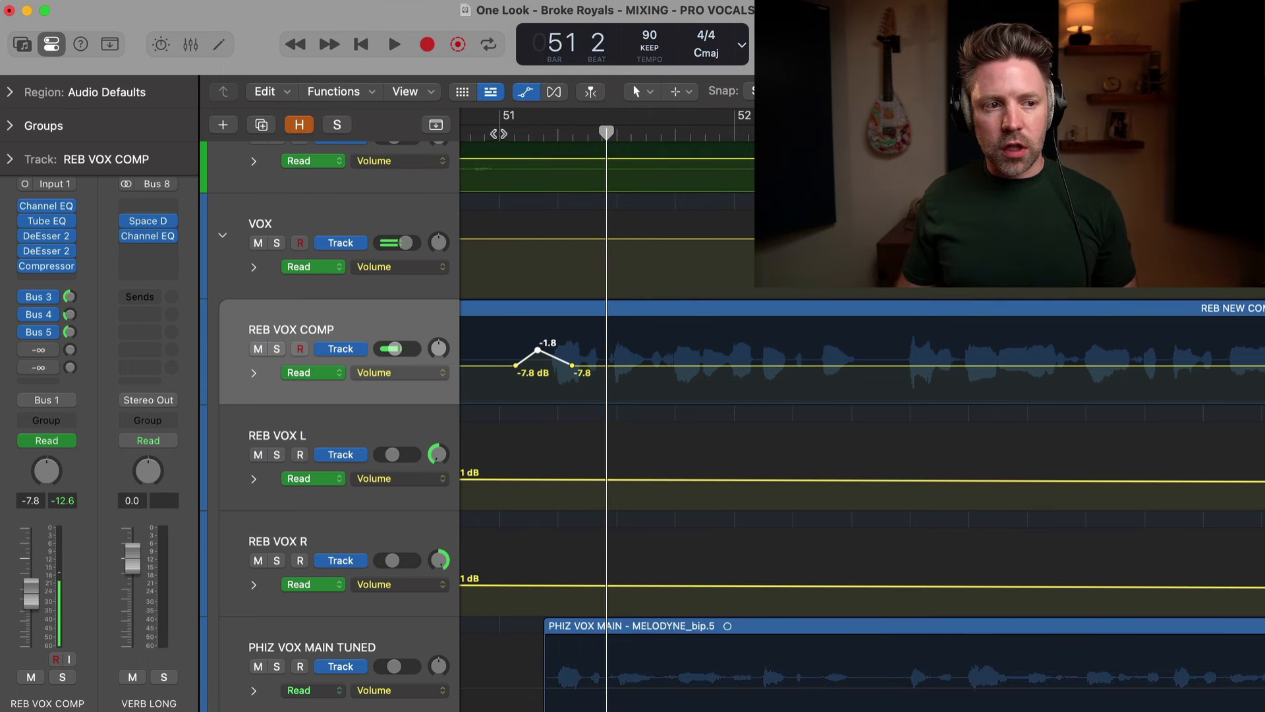
Add a second REB VOX COMP volume boost in bar 52, peaking at -1.5 dB between -7.8 dB points, and audition it
{"action": "key", "text": "comma"}
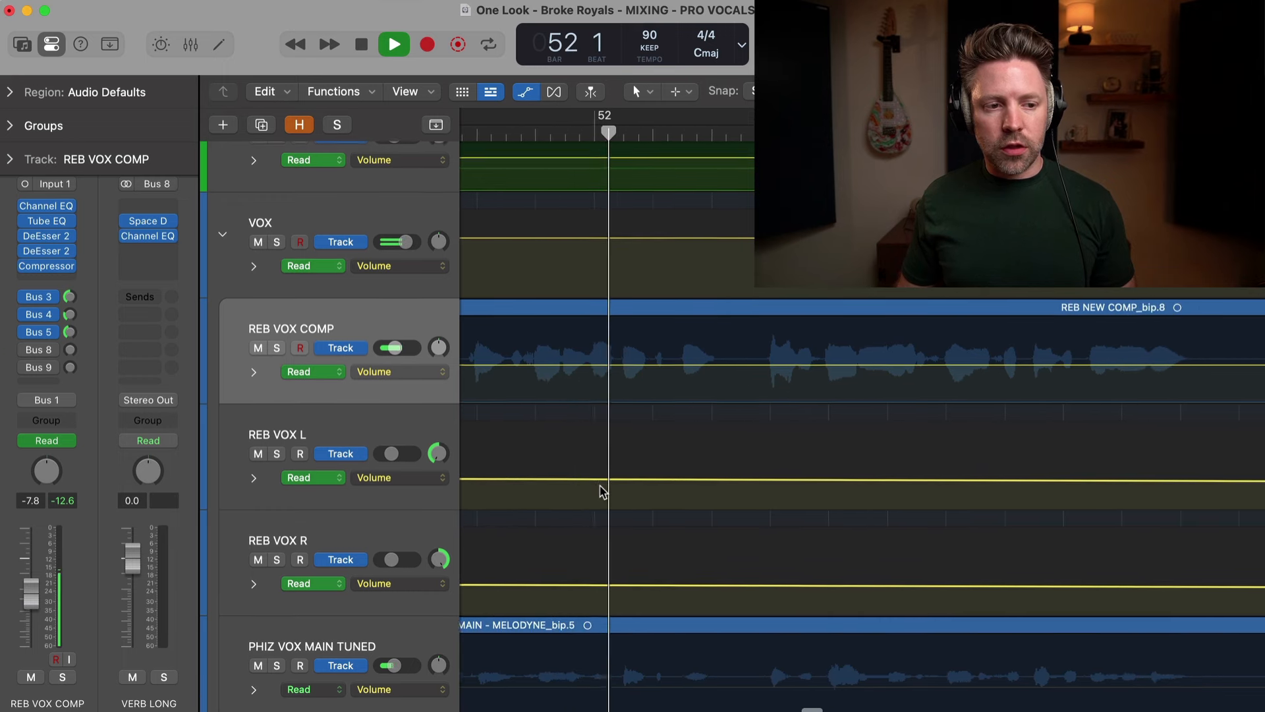
{"action": "key", "text": "space"}
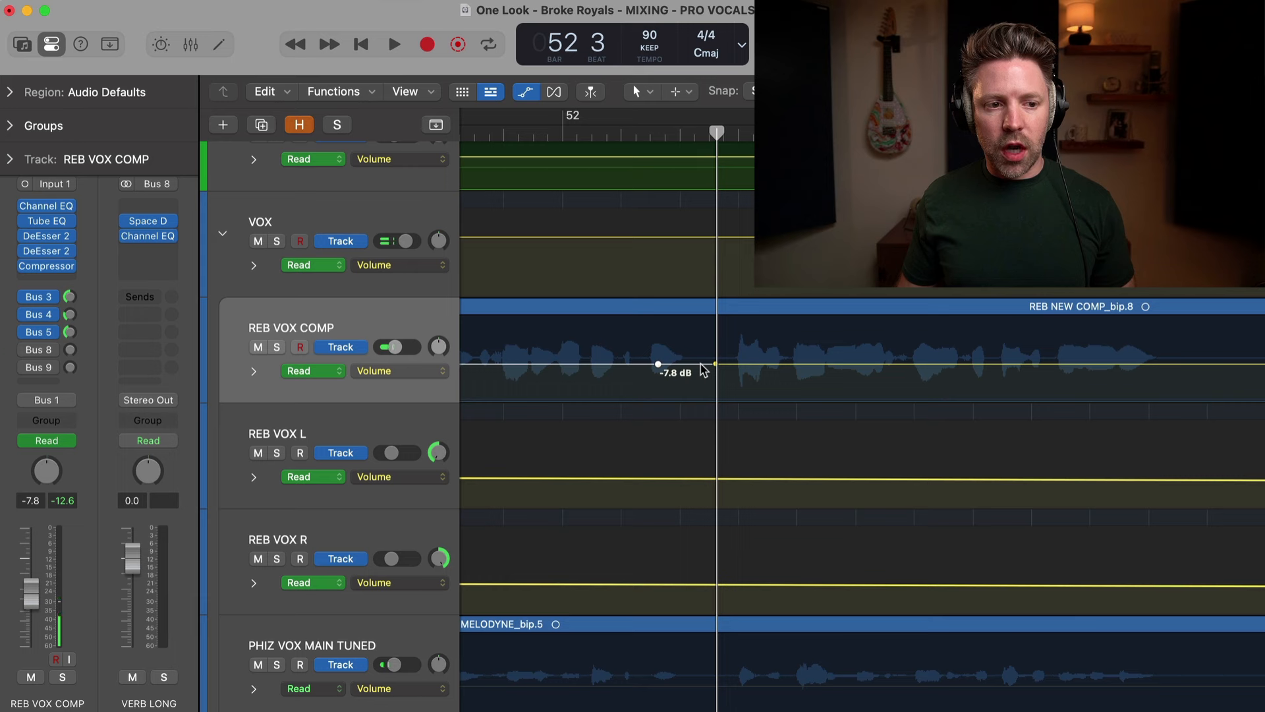
{"action": "left_click_drag", "start_coordinate": [701, 363], "coordinate": [701, 346]}
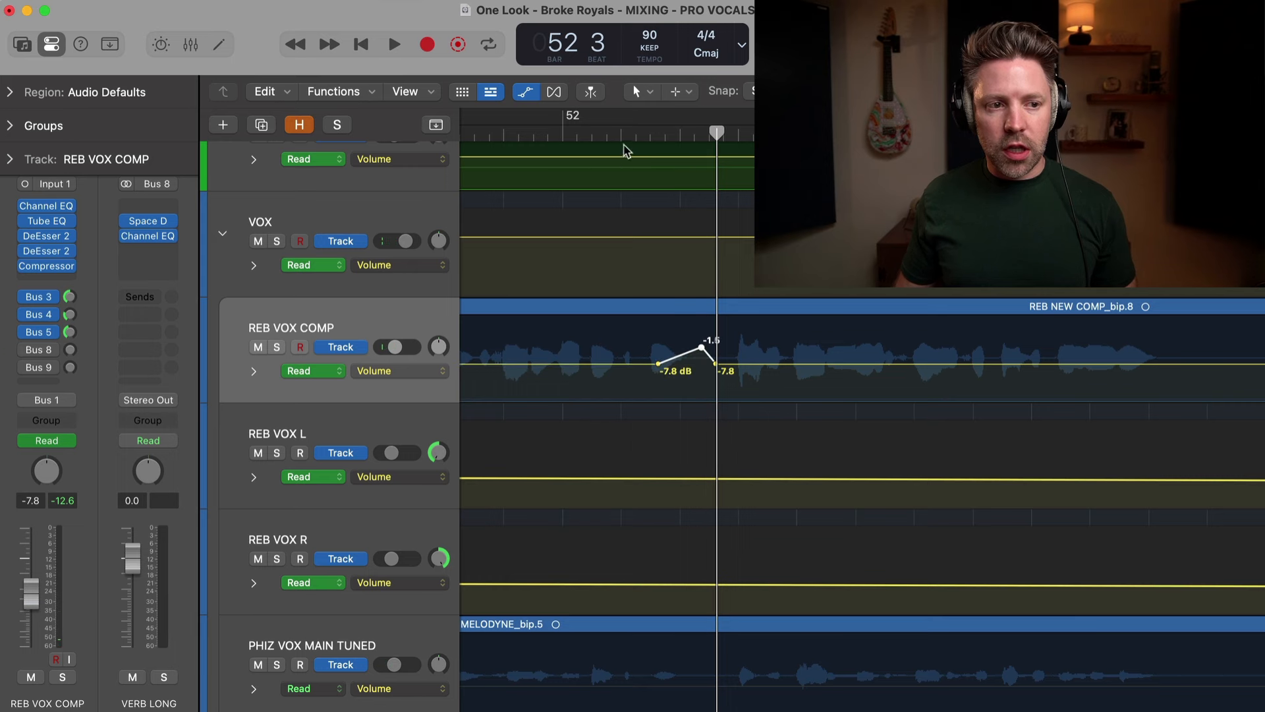
{"action": "left_click", "coordinate": [603, 135]}
{"action": "key", "text": "space"}
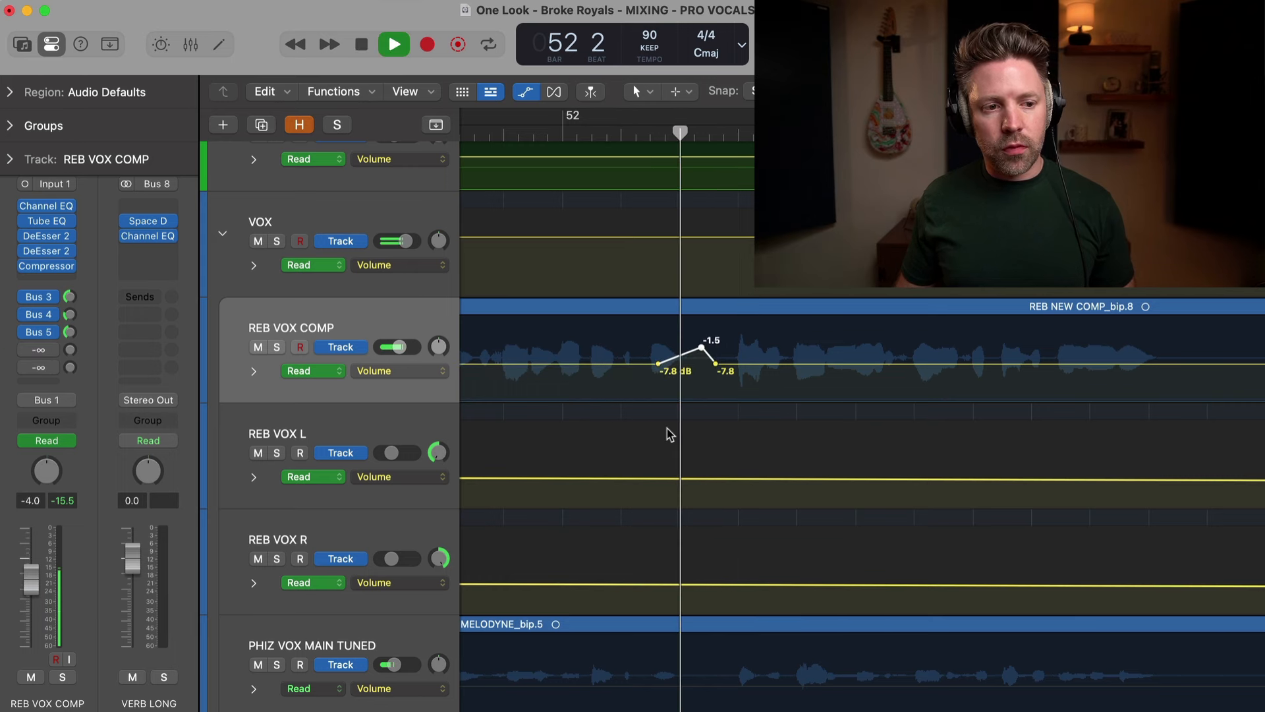
Lower the peak of REB VOX COMP's bar 52 volume boost to -3.5 dB and audition it
{"action": "left_click_drag", "start_coordinate": [702, 347], "coordinate": [701, 353]}
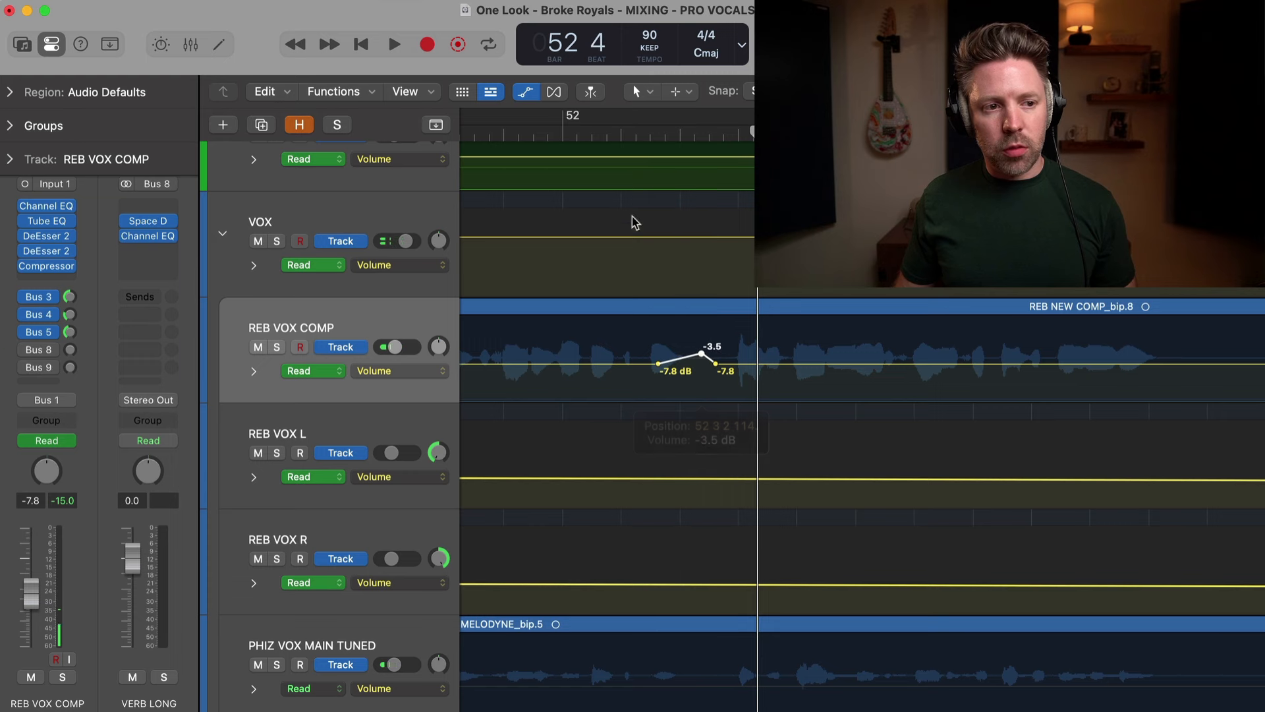
{"action": "left_click", "coordinate": [588, 131]}
{"action": "key", "text": "space"}
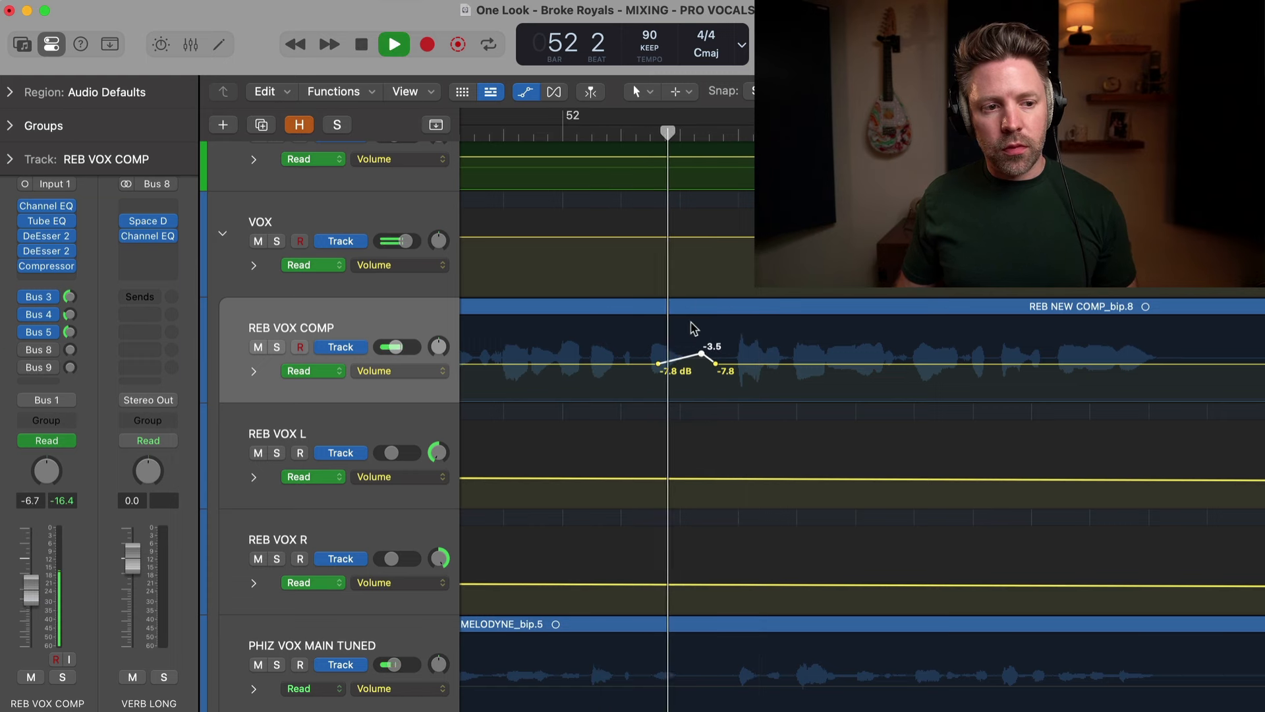
{"action": "key", "text": "space"}
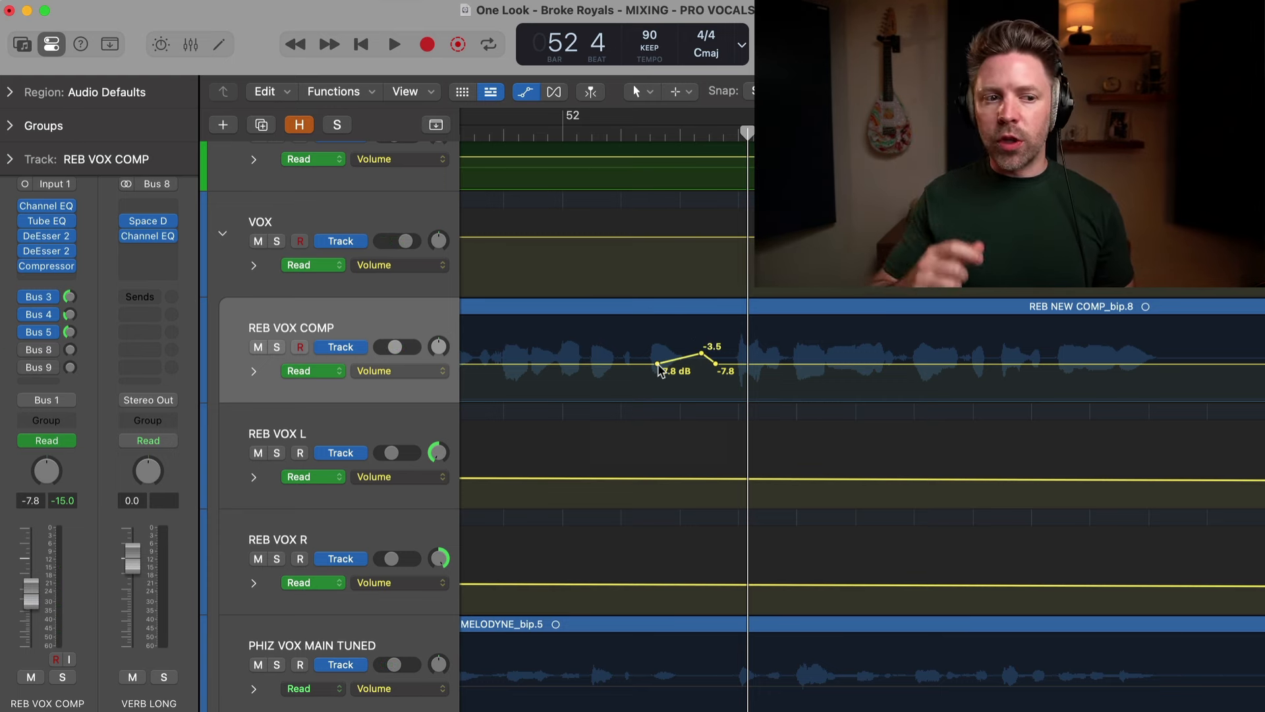
Move the start point of REB VOX COMP's bar 52 volume boost later so the ramp is shorter, and audition it
{"action": "left_click_drag", "start_coordinate": [658, 369], "coordinate": [671, 369]}
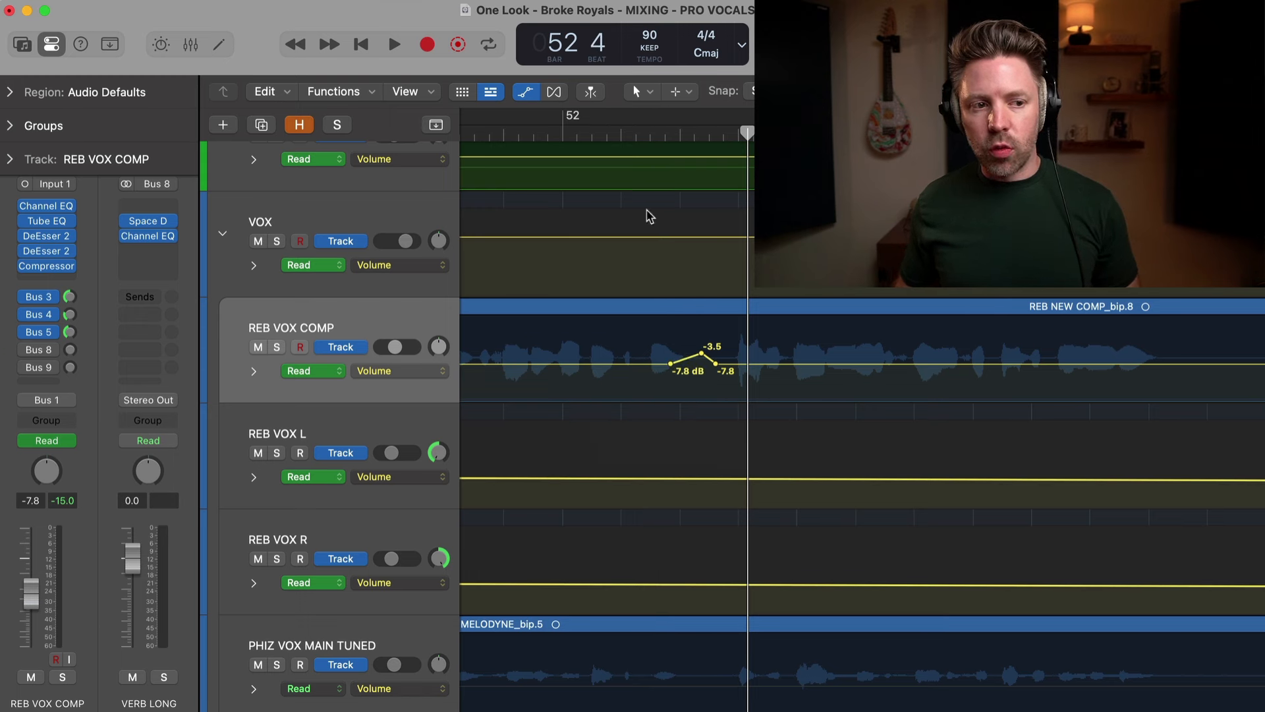
{"action": "key", "text": "space"}
{"action": "scroll", "coordinate": [746, 508], "scroll_direction": "down", "scroll_amount": 1}
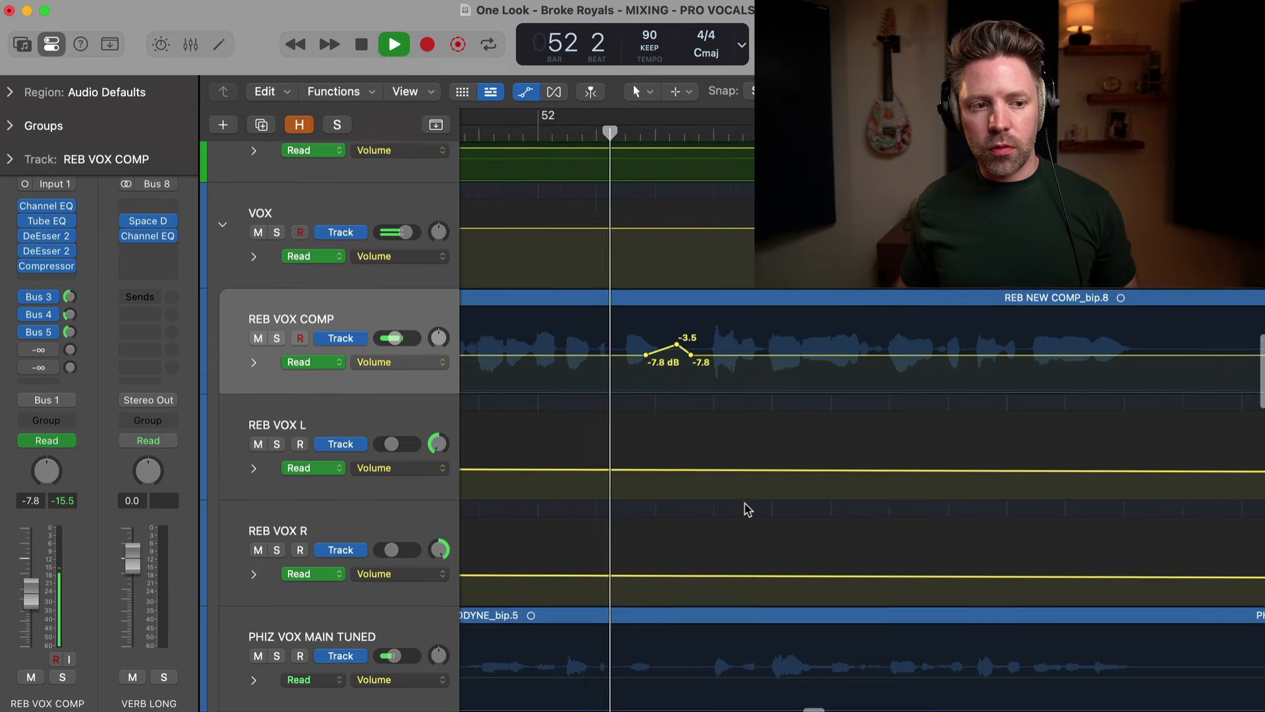
{"action": "scroll", "coordinate": [747, 509], "scroll_direction": "right", "scroll_amount": 2}
{"action": "scroll", "coordinate": [747, 509], "scroll_direction": "right", "scroll_amount": 5}
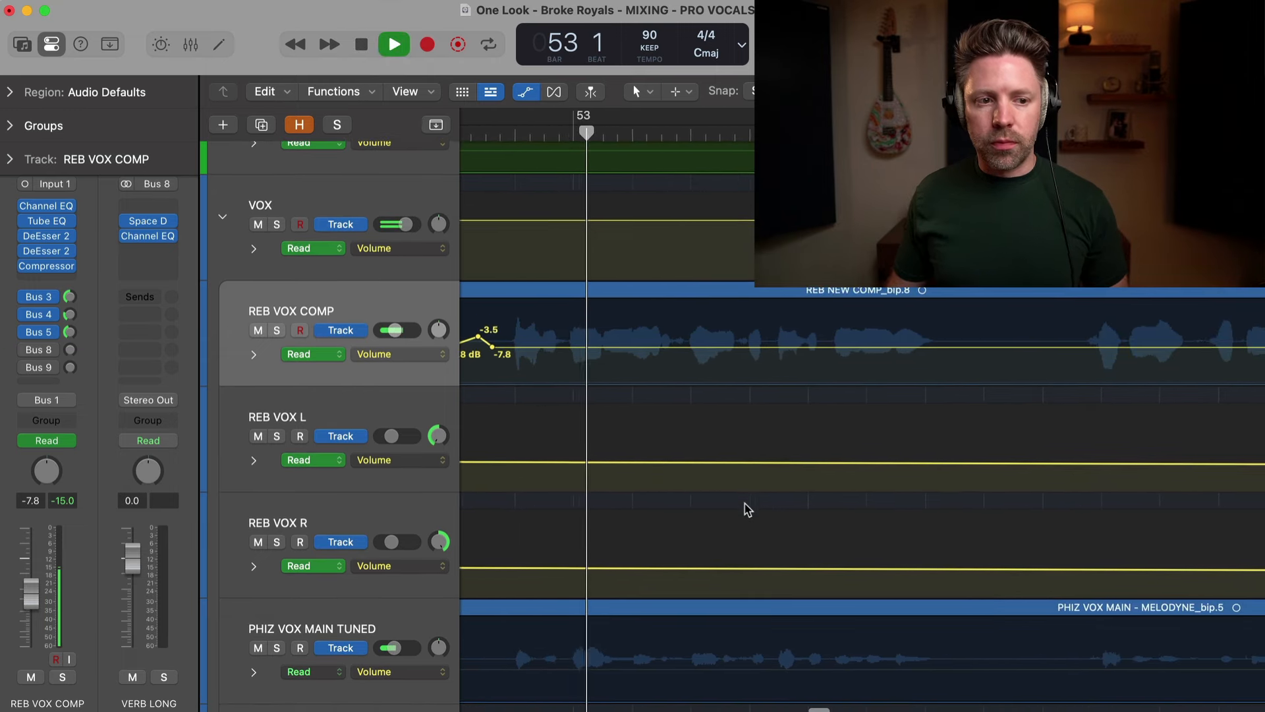
Audition the vocals from bar 53 through bar 58, listening for quiet REB VOX COMP details that need a volume boost
{"action": "scroll", "coordinate": [747, 510], "scroll_direction": "right", "scroll_amount": 4}
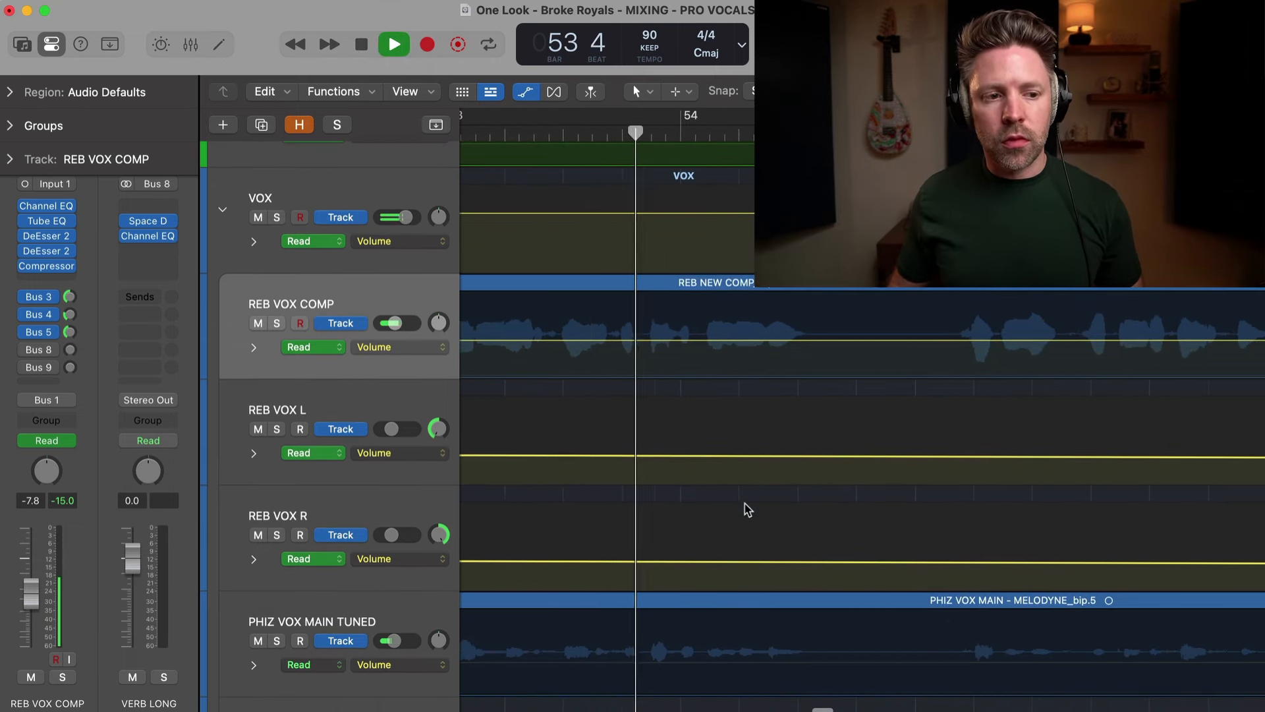
{"action": "scroll", "coordinate": [747, 509], "scroll_direction": "right", "scroll_amount": 3}
{"action": "scroll", "coordinate": [747, 509], "scroll_direction": "down", "scroll_amount": 1}
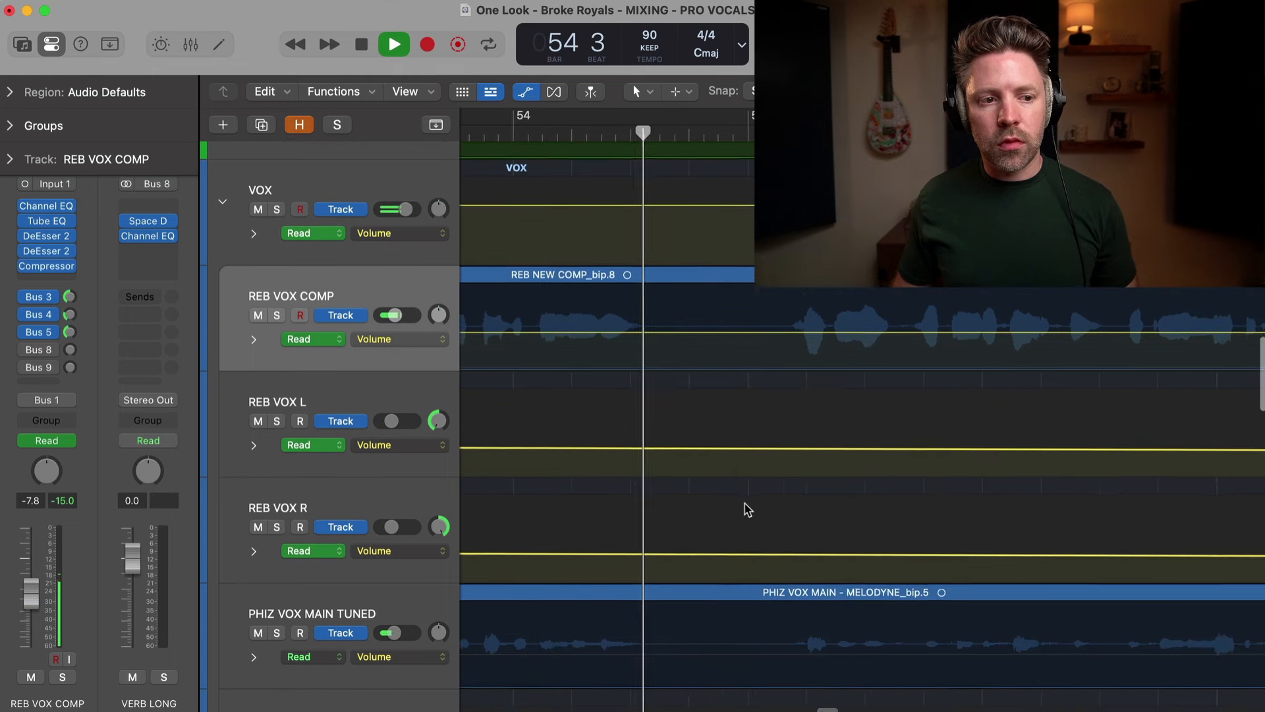
{"action": "scroll", "coordinate": [747, 509], "scroll_direction": "right", "scroll_amount": 5}
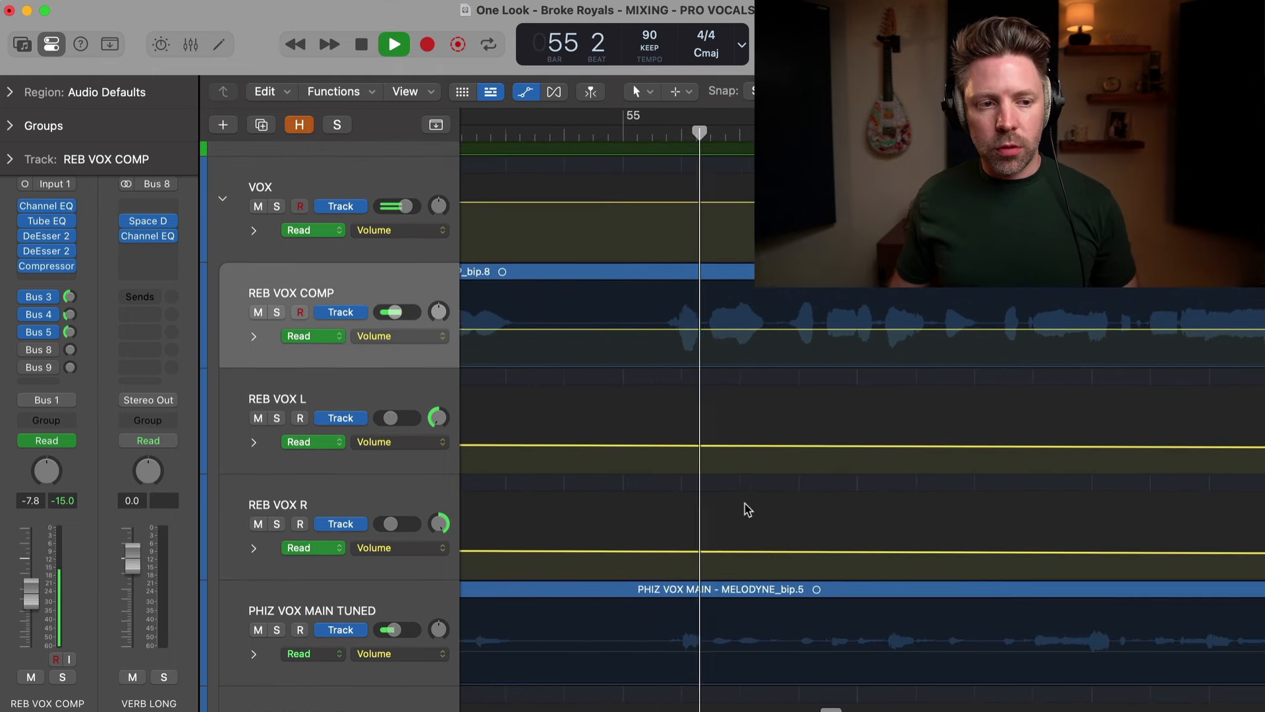
{"action": "scroll", "coordinate": [747, 509], "scroll_direction": "up", "scroll_amount": 1}
{"action": "scroll", "coordinate": [747, 509], "scroll_direction": "right", "scroll_amount": 5}
{"action": "scroll", "coordinate": [747, 509], "scroll_direction": "up", "scroll_amount": 1}
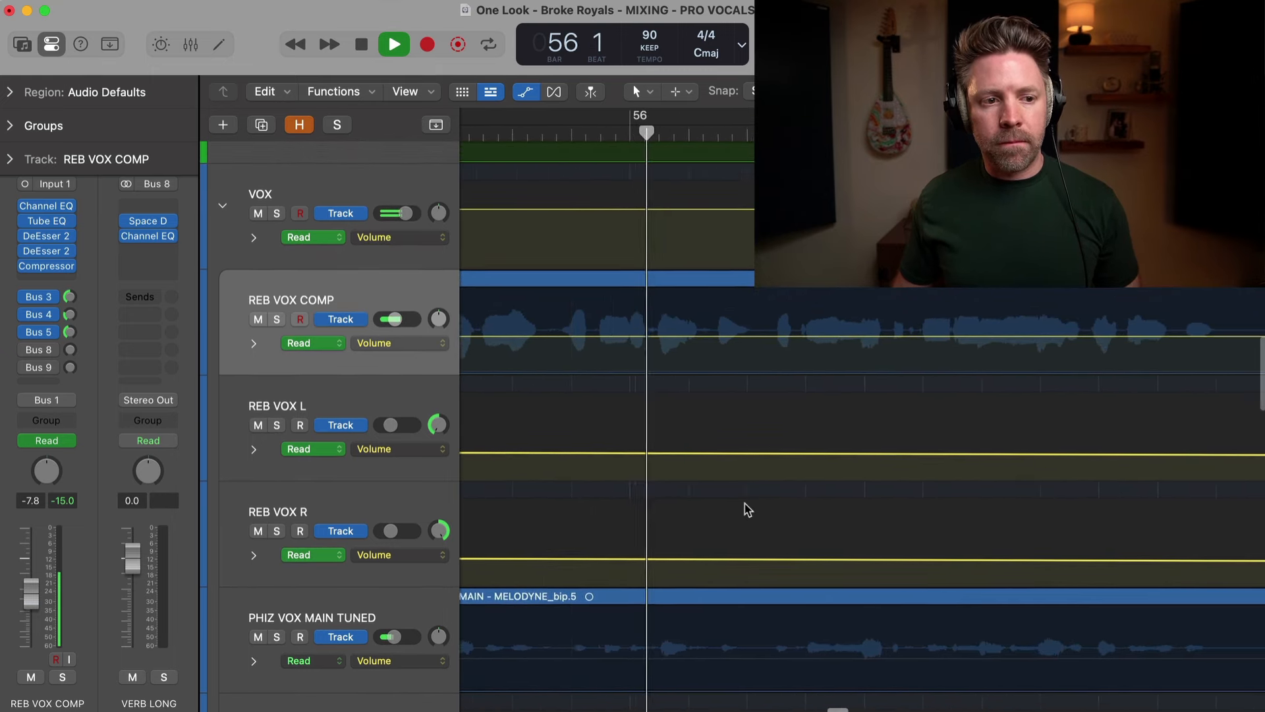
{"action": "scroll", "coordinate": [747, 509], "scroll_direction": "right", "scroll_amount": 1}
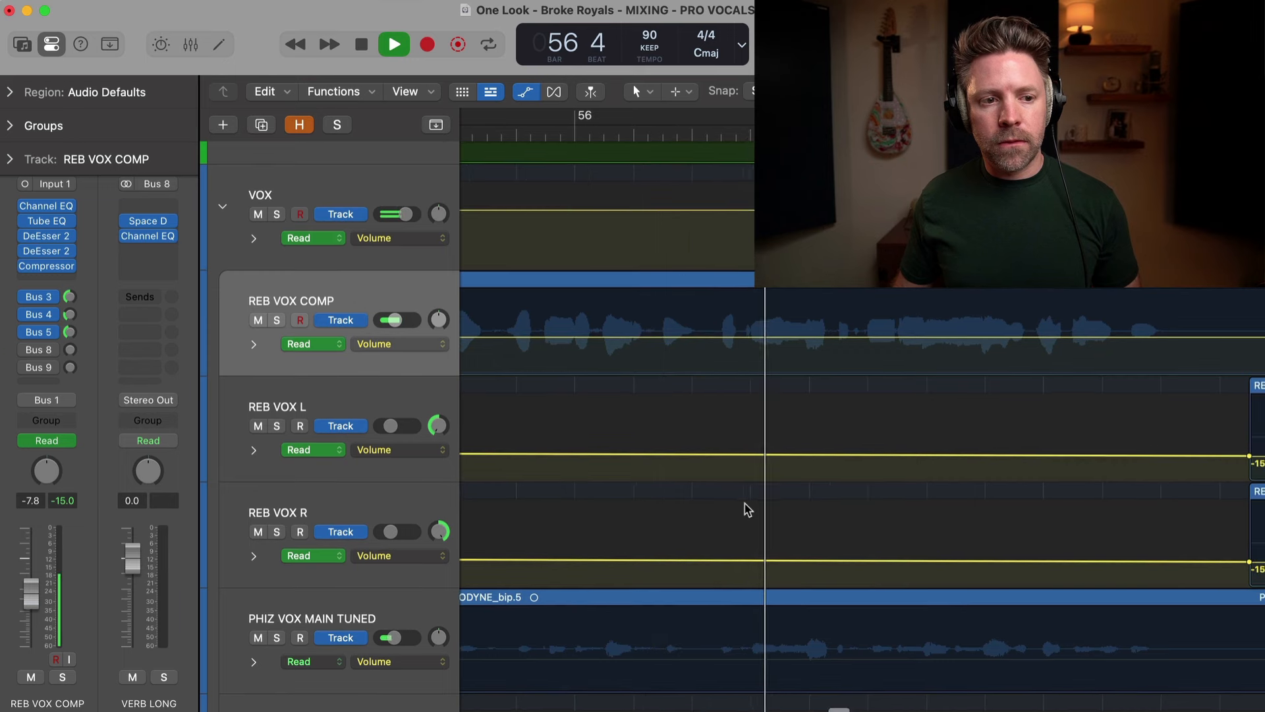
{"action": "scroll", "coordinate": [747, 510], "scroll_direction": "right", "scroll_amount": 2}
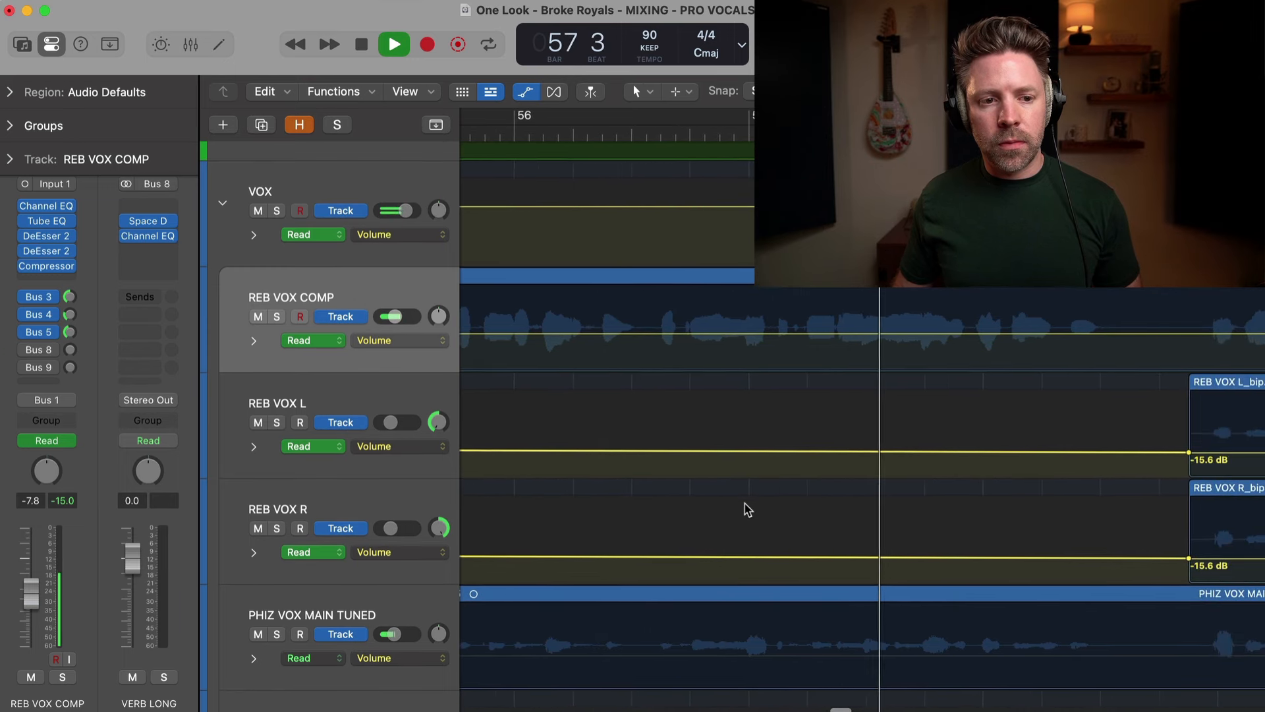
{"action": "scroll", "coordinate": [747, 509], "scroll_direction": "right", "scroll_amount": 4}
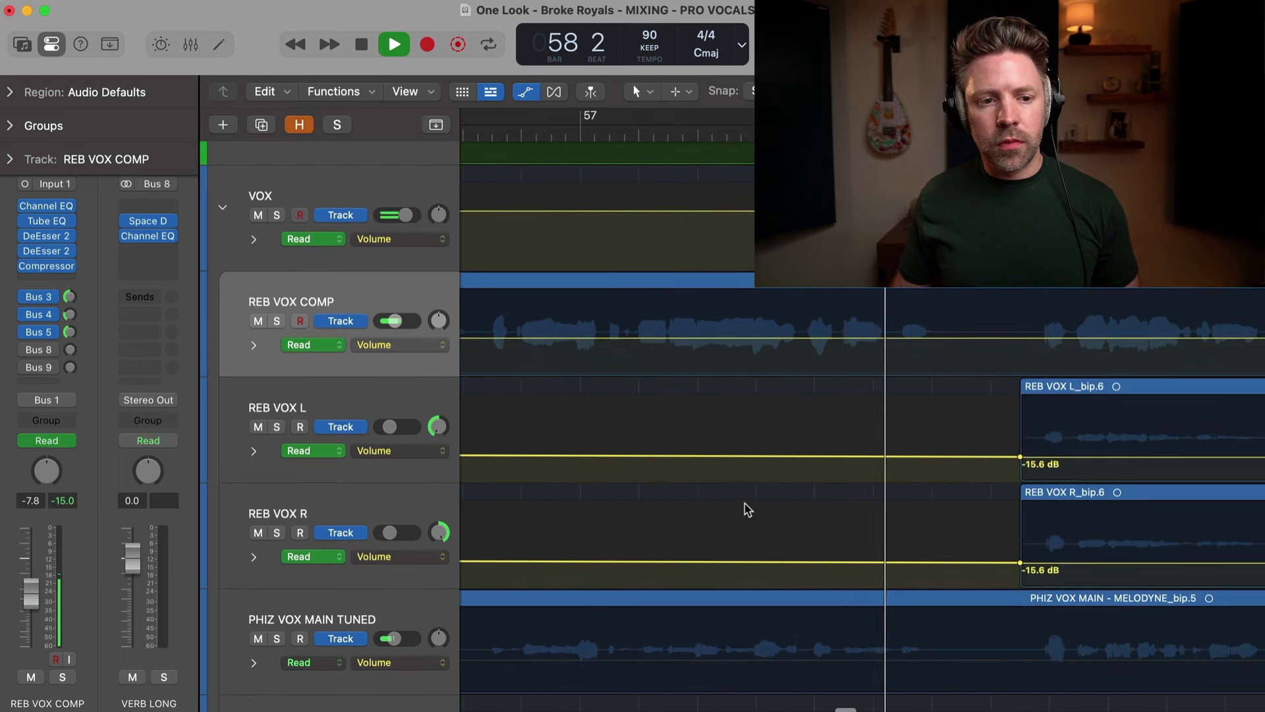
{"action": "scroll", "coordinate": [747, 509], "scroll_direction": "right", "scroll_amount": 2}
{"action": "scroll", "coordinate": [747, 509], "scroll_direction": "up", "scroll_amount": 1}
{"action": "key", "text": "space"}
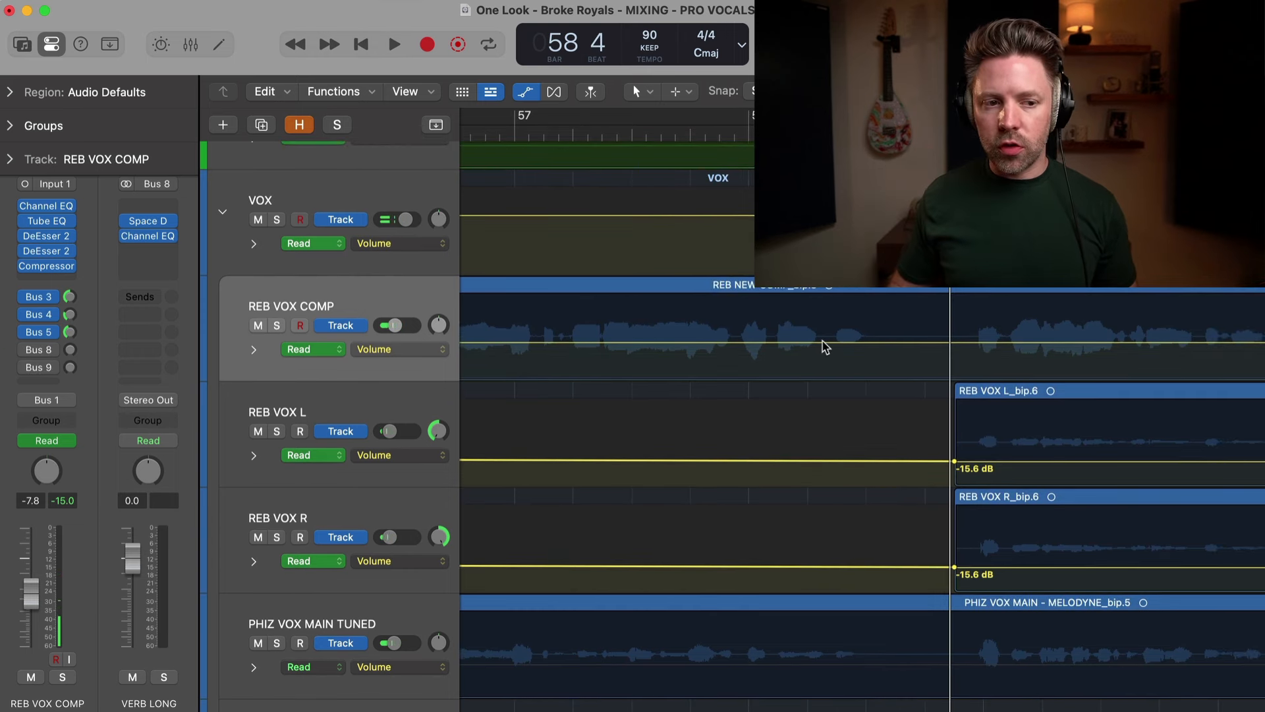
Add a REB VOX COMP volume automation boost between -7.8 dB points on the quiet phrase ending in bar 58, and audition it
{"action": "left_click", "coordinate": [860, 347]}
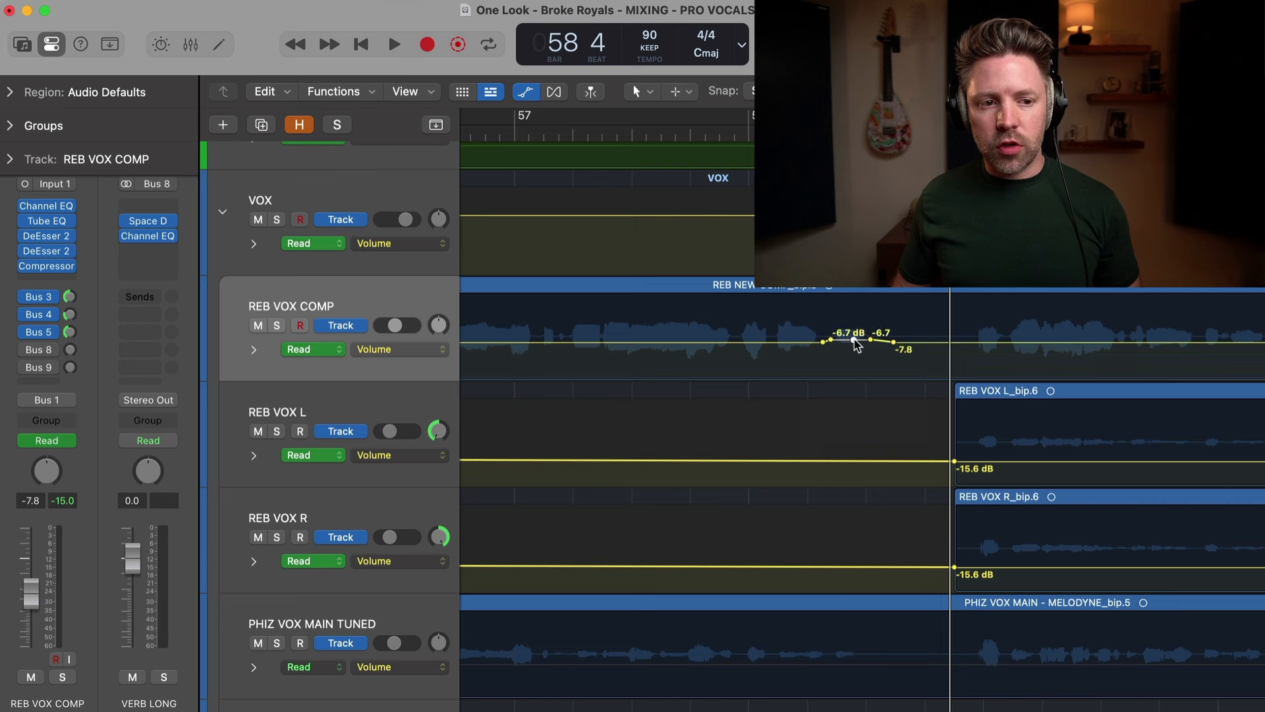
{"action": "left_click", "coordinate": [867, 340]}
{"action": "left_click_drag", "start_coordinate": [871, 334], "coordinate": [871, 329]}
{"action": "key", "text": "space"}
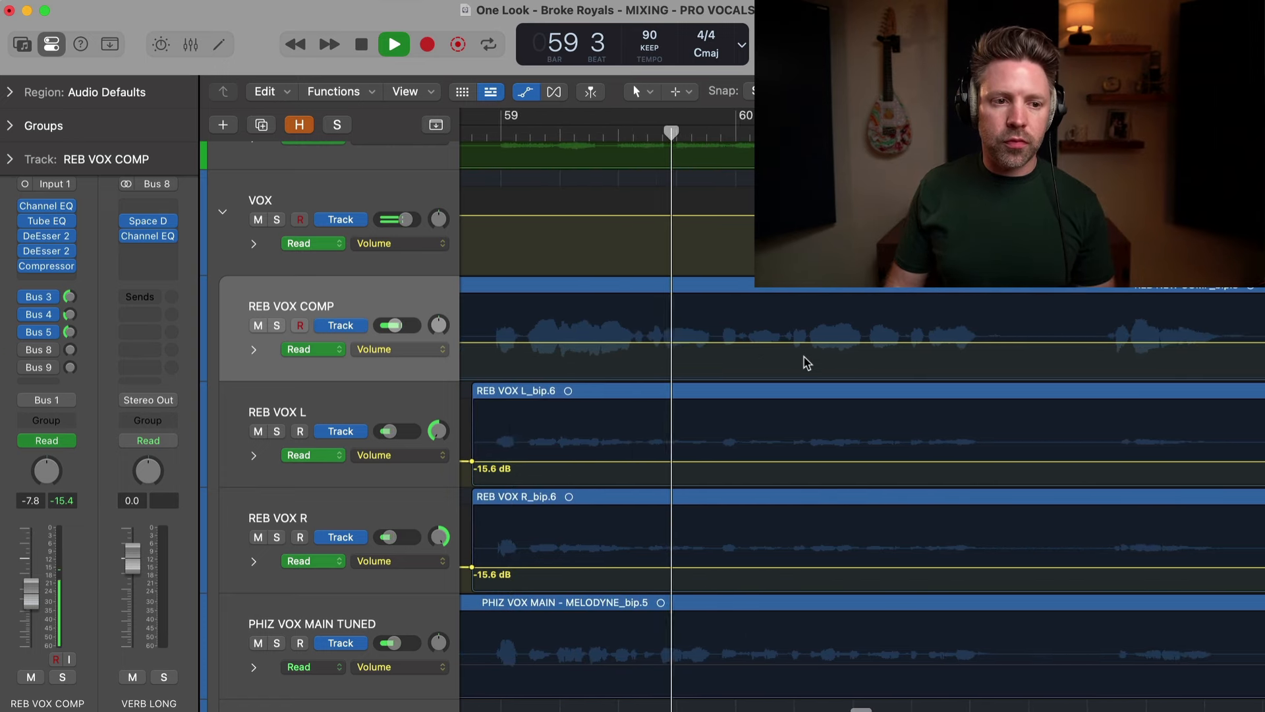
{"action": "scroll", "coordinate": [807, 363], "scroll_direction": "left", "scroll_amount": 1}
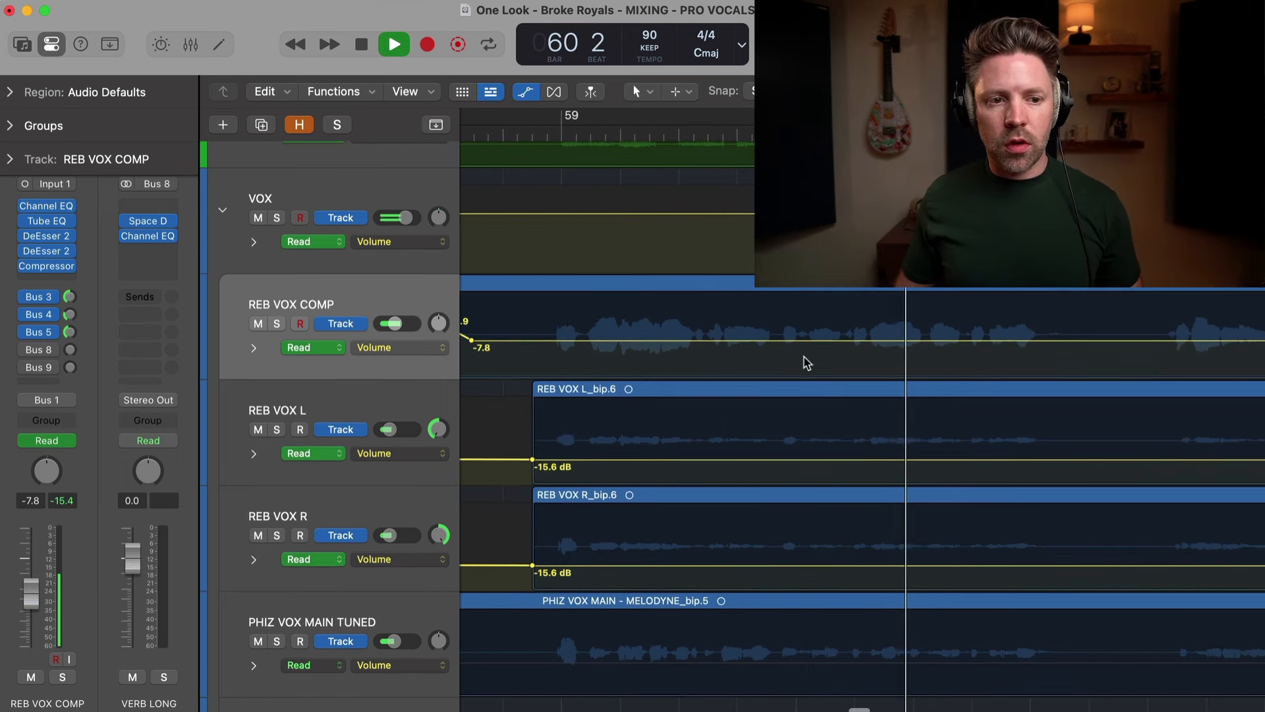
{"action": "key", "text": "space"}
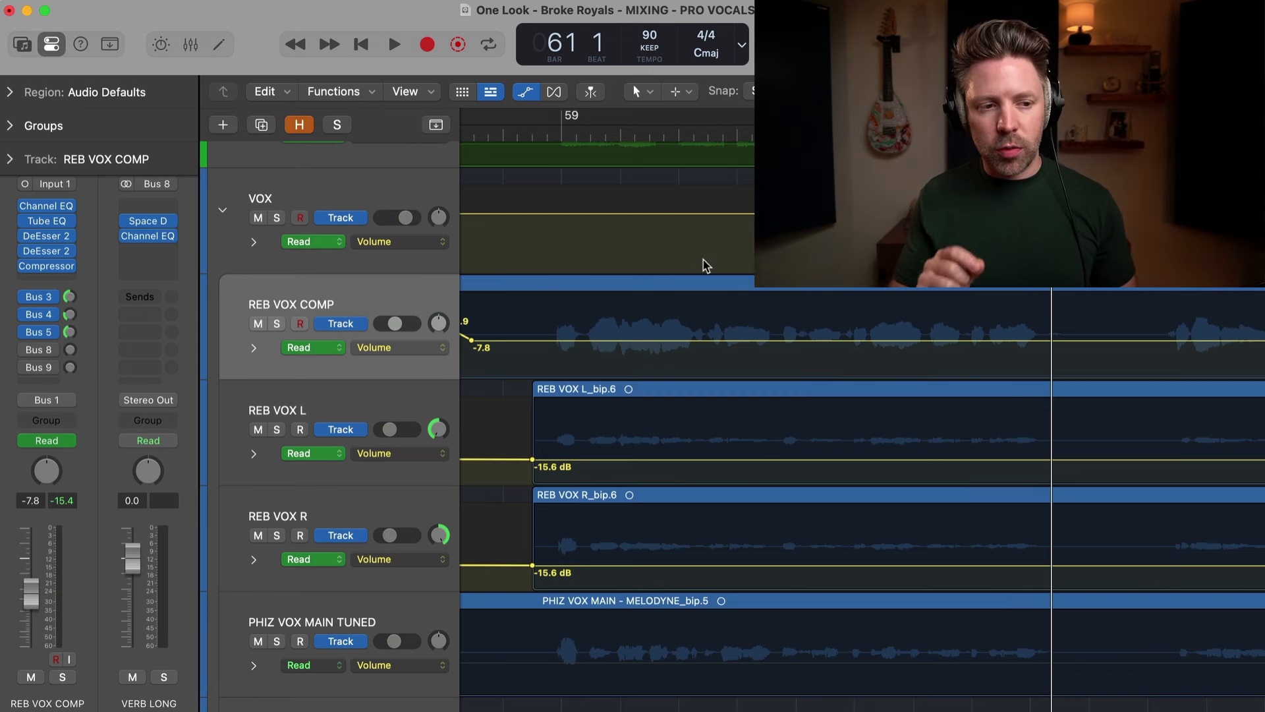
Audition bar 59 onward, raise REB VOX COMP's volume automation to -5.4 dB from late bar 59 to early bar 61, and check it
{"action": "left_click", "coordinate": [549, 135]}
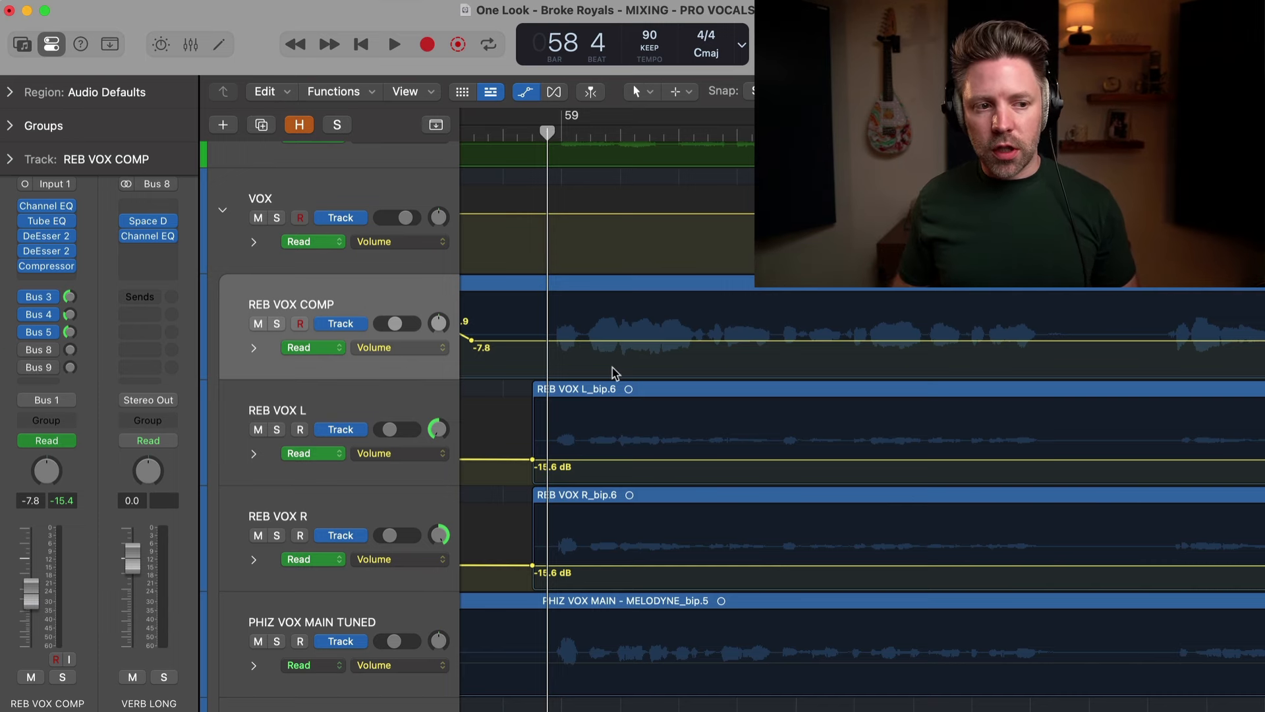
{"action": "key", "text": "space"}
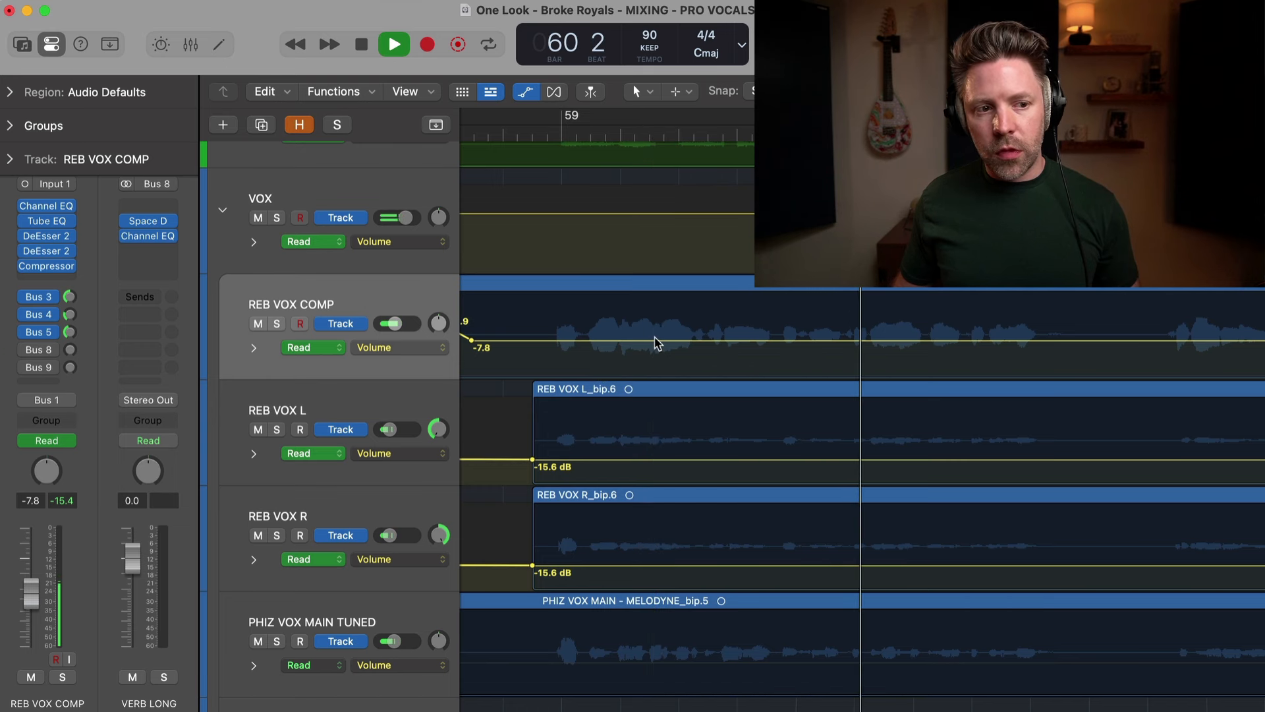
{"action": "key", "text": "space"}
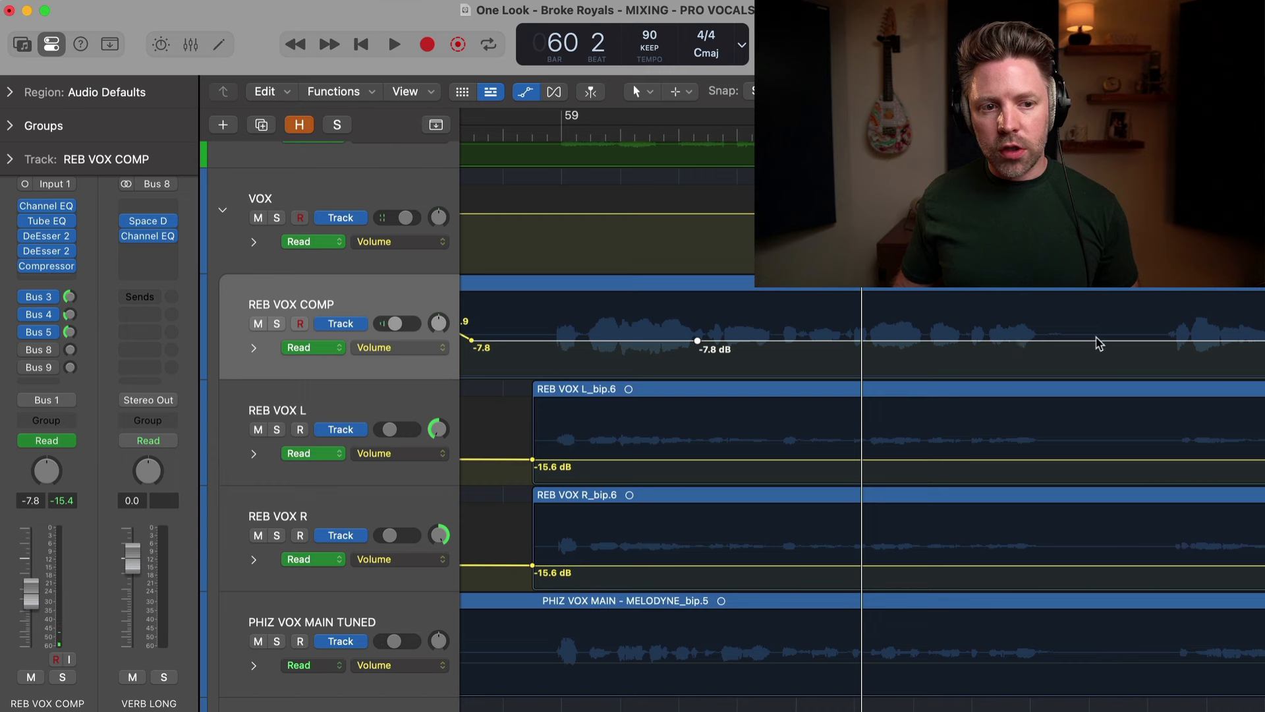
{"action": "left_click_drag", "start_coordinate": [1005, 340], "coordinate": [1005, 334]}
{"action": "key", "text": "super+z"}
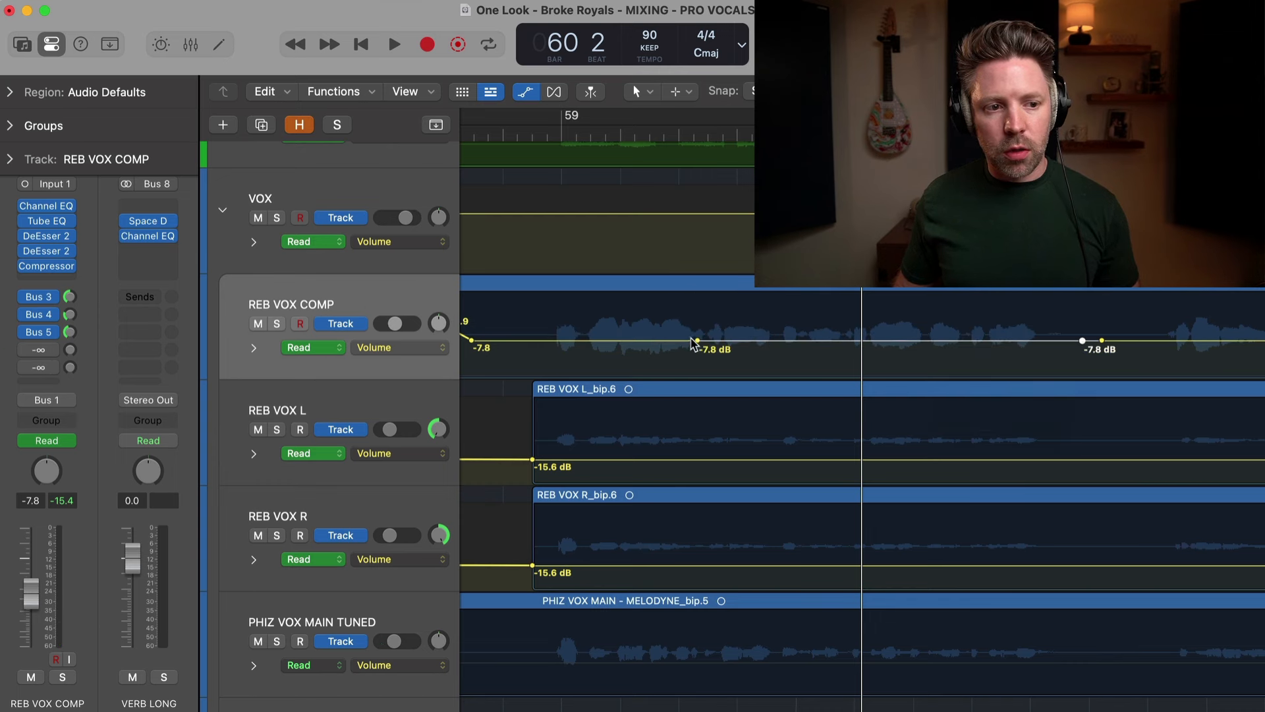
{"action": "left_click_drag", "start_coordinate": [736, 346], "coordinate": [736, 337]}
{"action": "left_click", "coordinate": [613, 139]}
{"action": "key", "text": "space"}
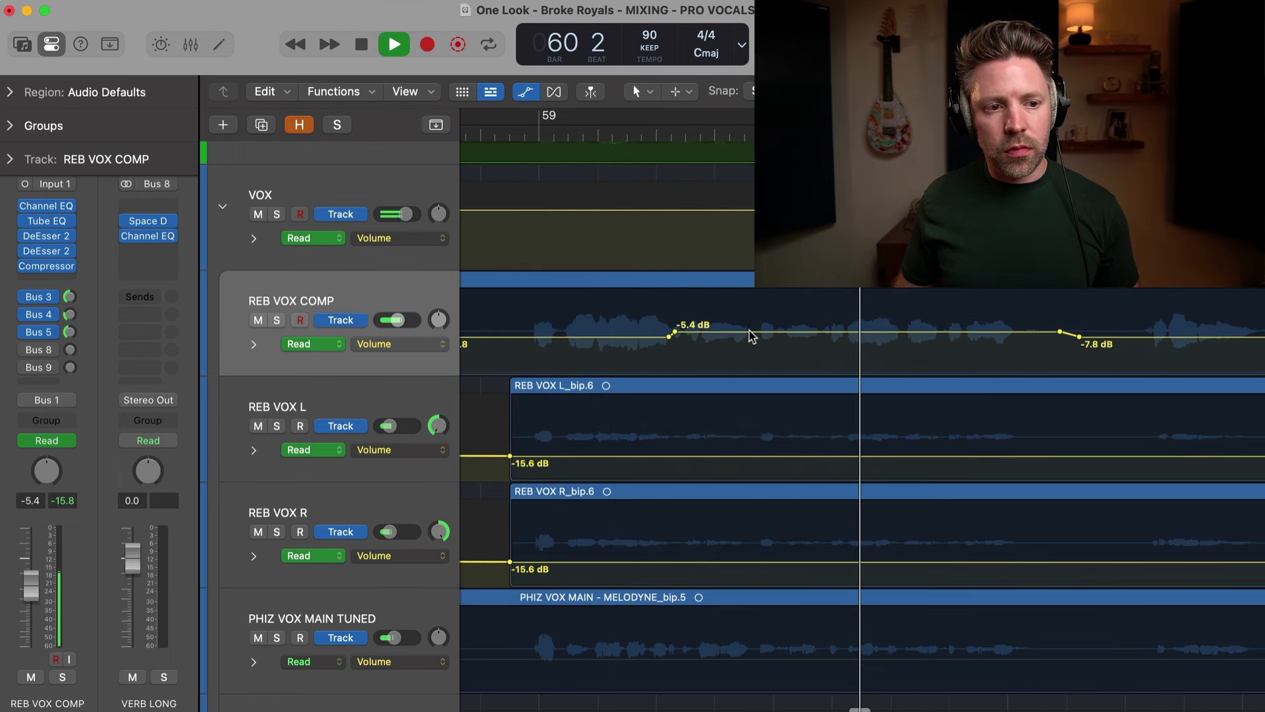
{"action": "key", "text": "space"}
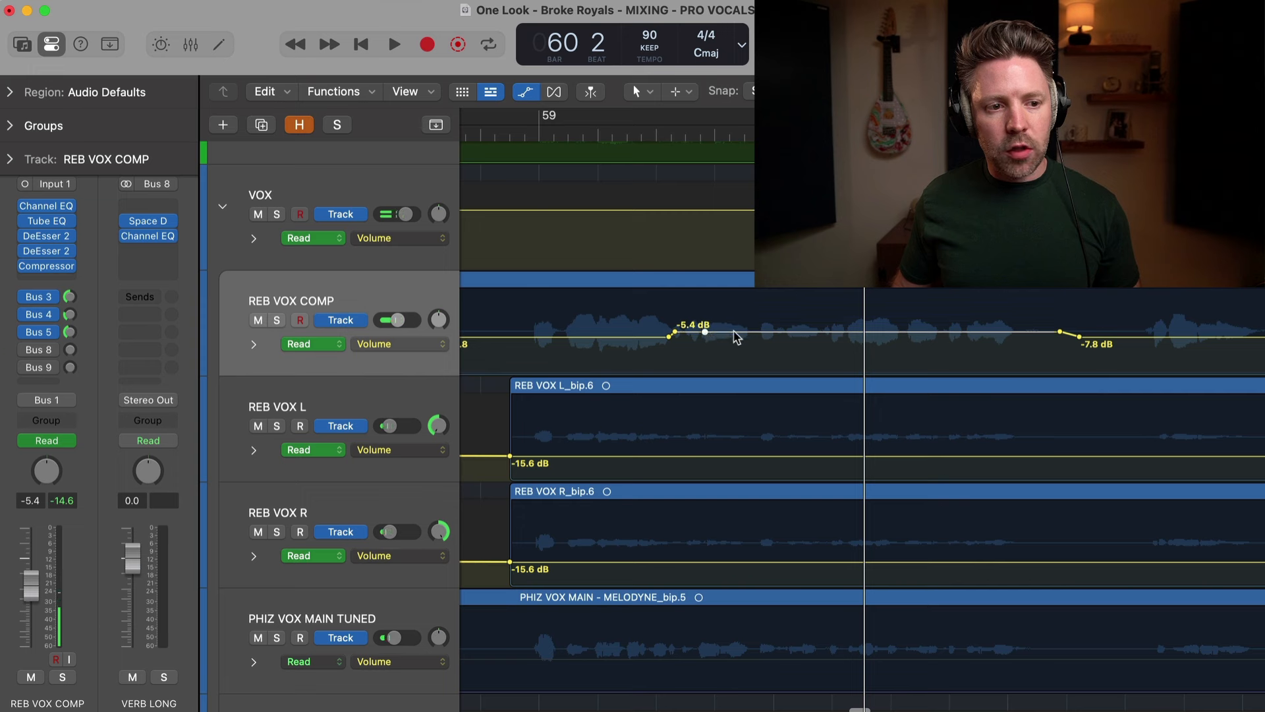
Dip REB VOX COMP's bar 59 automation to -6.5 dB, raise the rest of the boosted phrase to -4.8 dB, and audition it
{"action": "left_click_drag", "start_coordinate": [705, 338], "coordinate": [705, 340]}
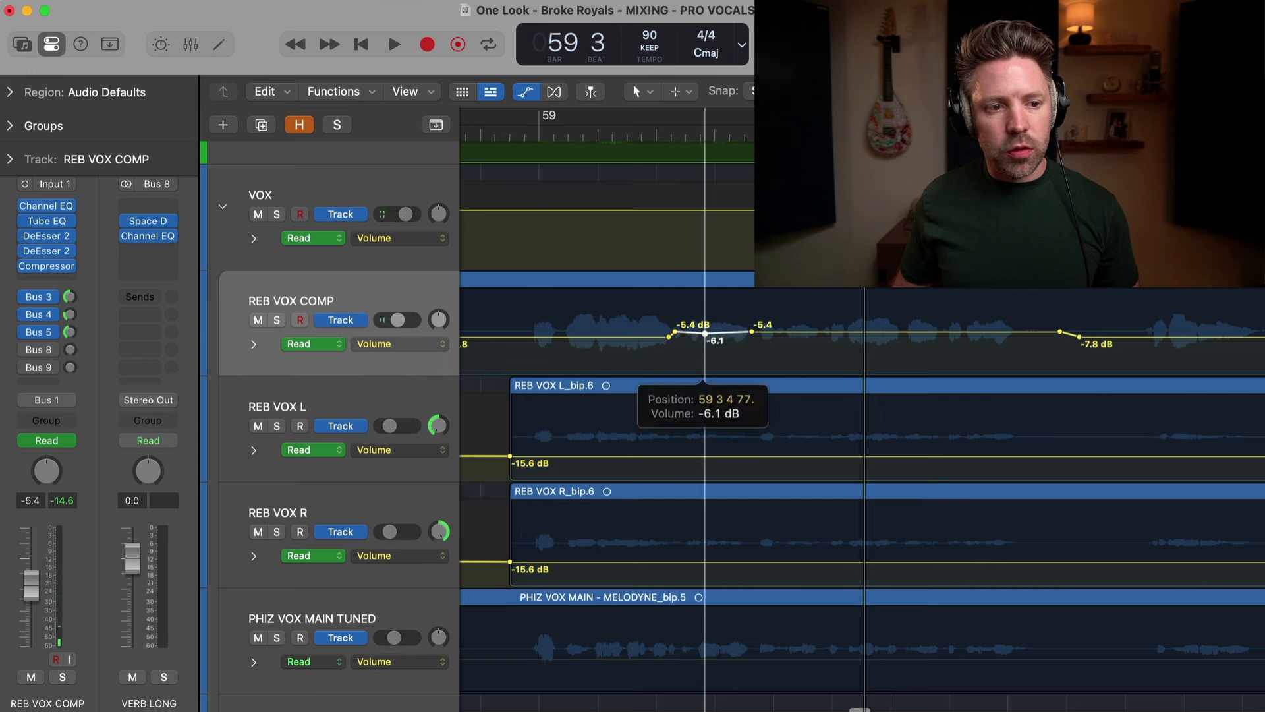
{"action": "left_click_drag", "start_coordinate": [798, 331], "coordinate": [794, 328]}
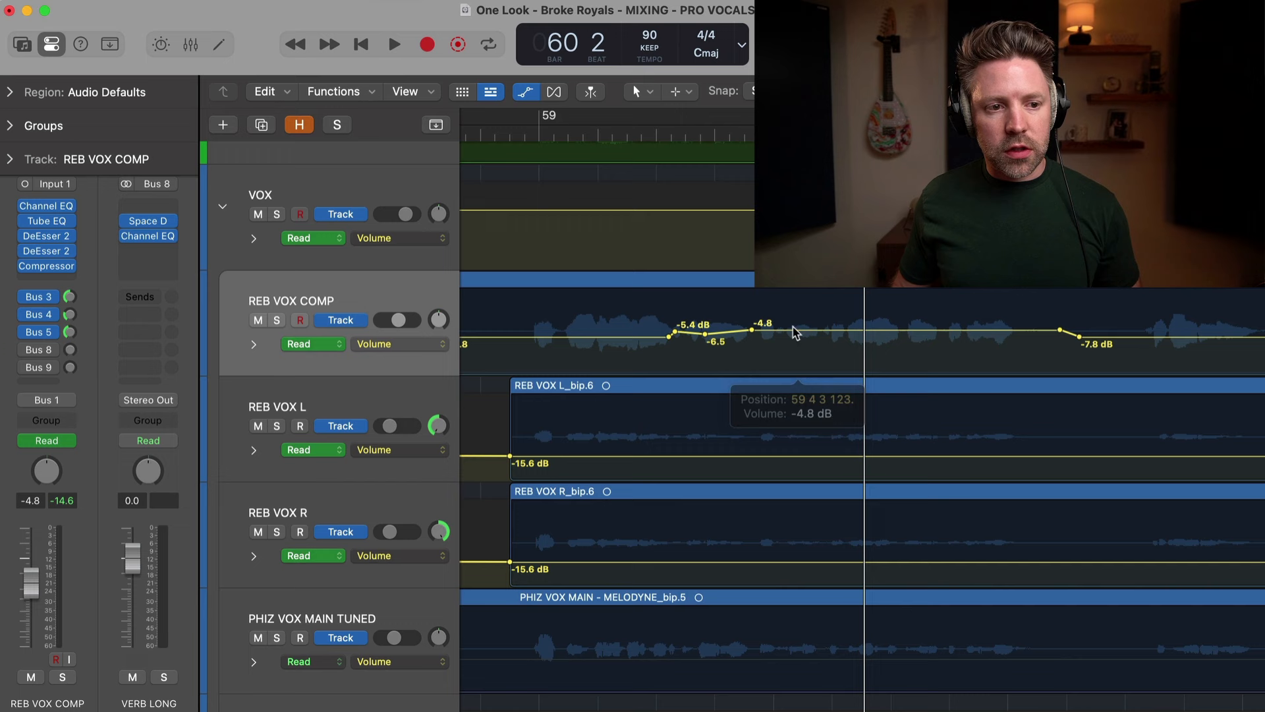
{"action": "left_click", "coordinate": [623, 134]}
{"action": "key", "text": "space"}
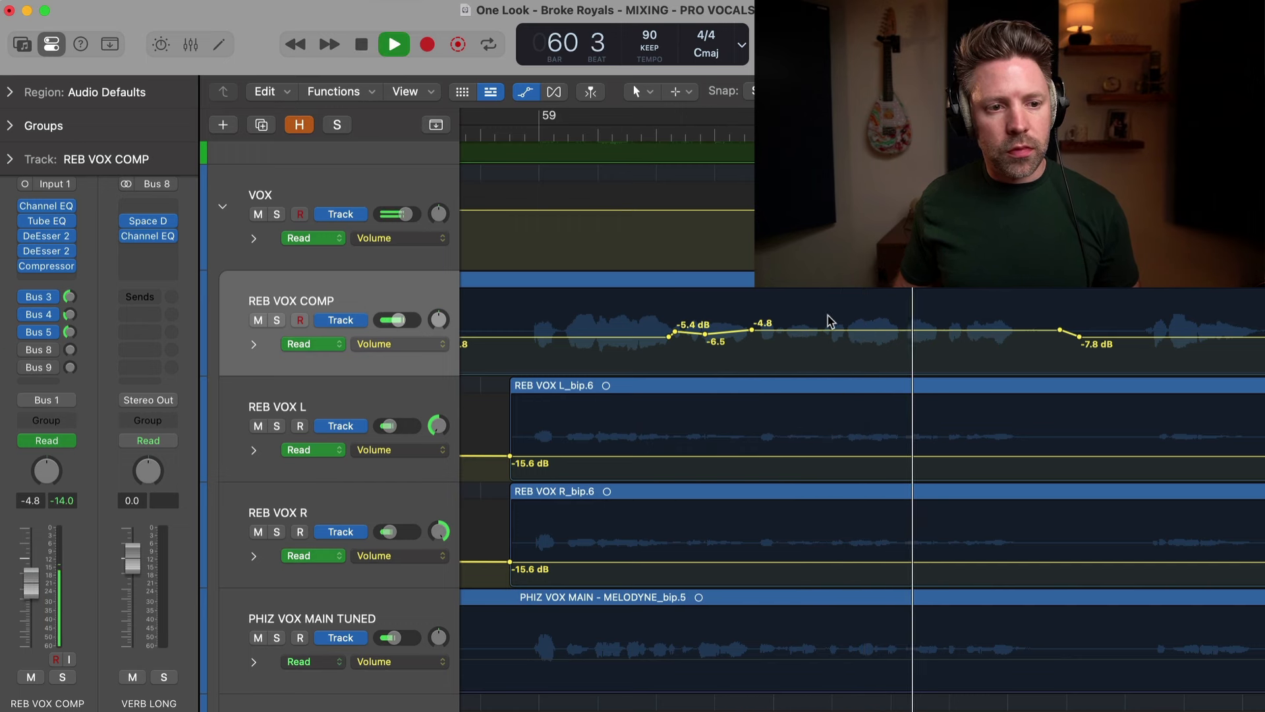
{"action": "key", "text": "space"}
Raise REB VOX COMP's boosted phrase to -3.9 dB, with a -2.8 dB section from the end of bar 59, and audition it
{"action": "left_click_drag", "start_coordinate": [856, 335], "coordinate": [856, 332]}
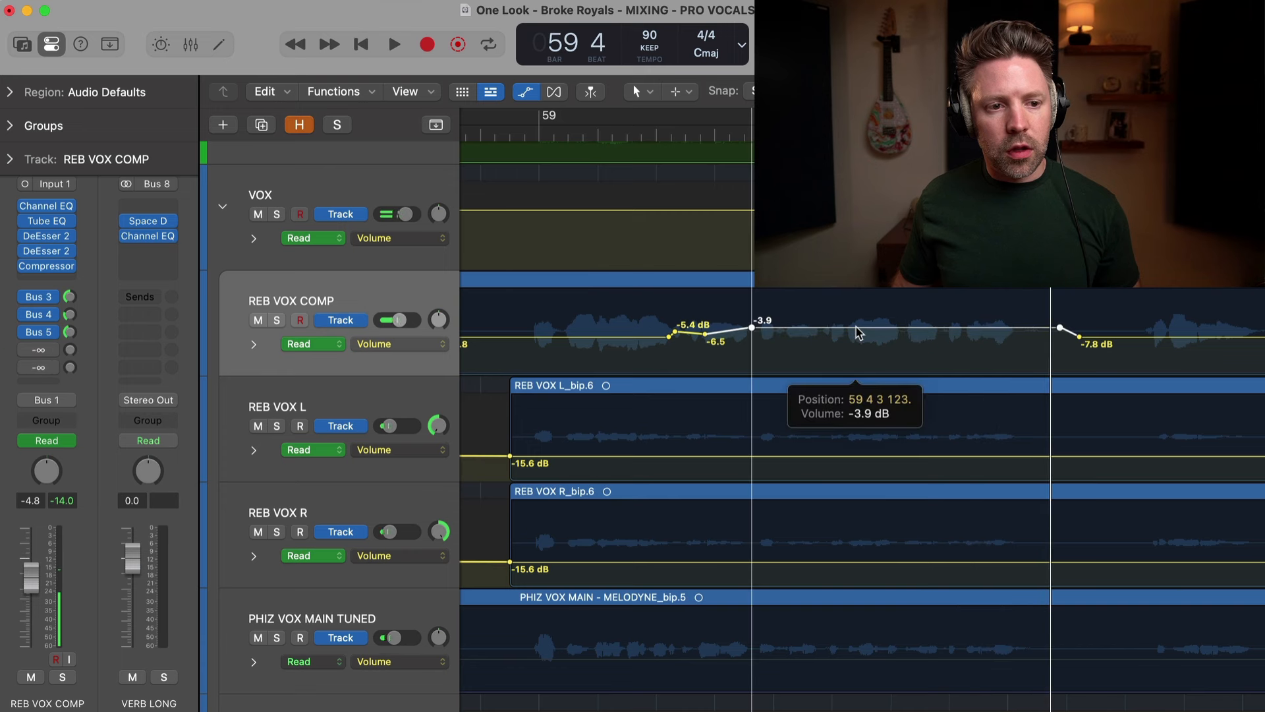
{"action": "left_click", "coordinate": [819, 334]}
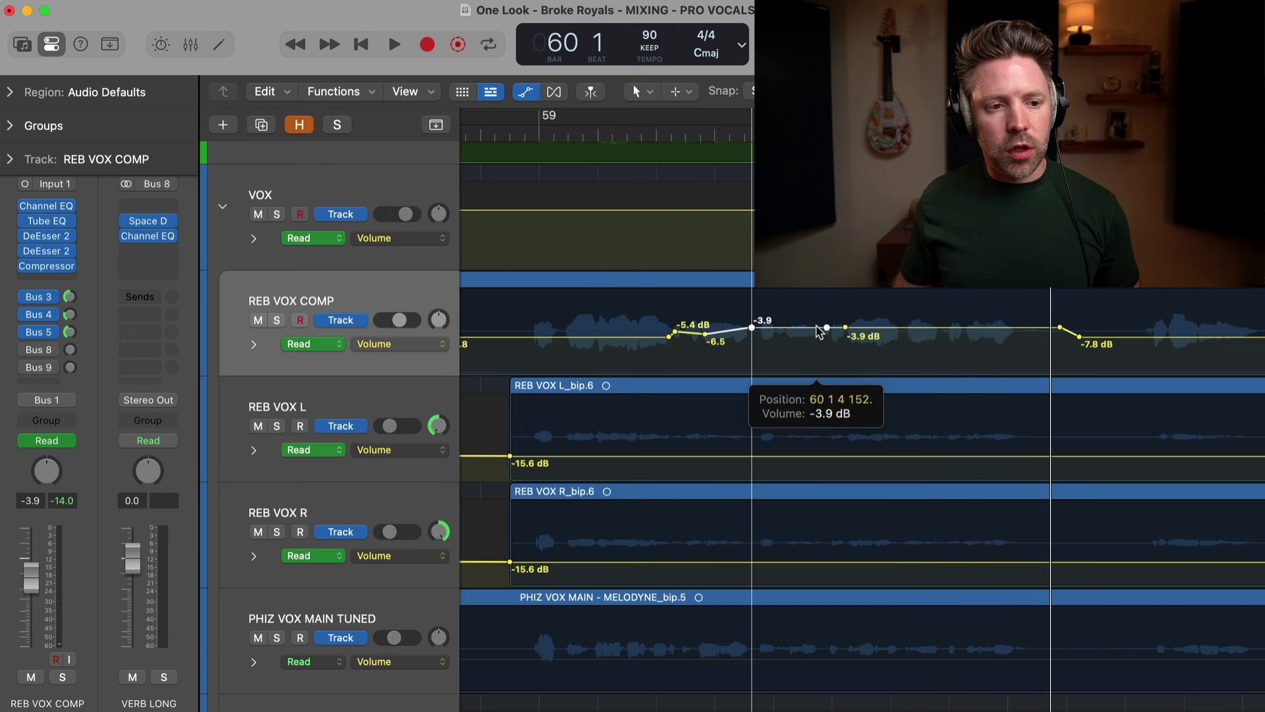
{"action": "left_click_drag", "start_coordinate": [819, 333], "coordinate": [819, 333]}
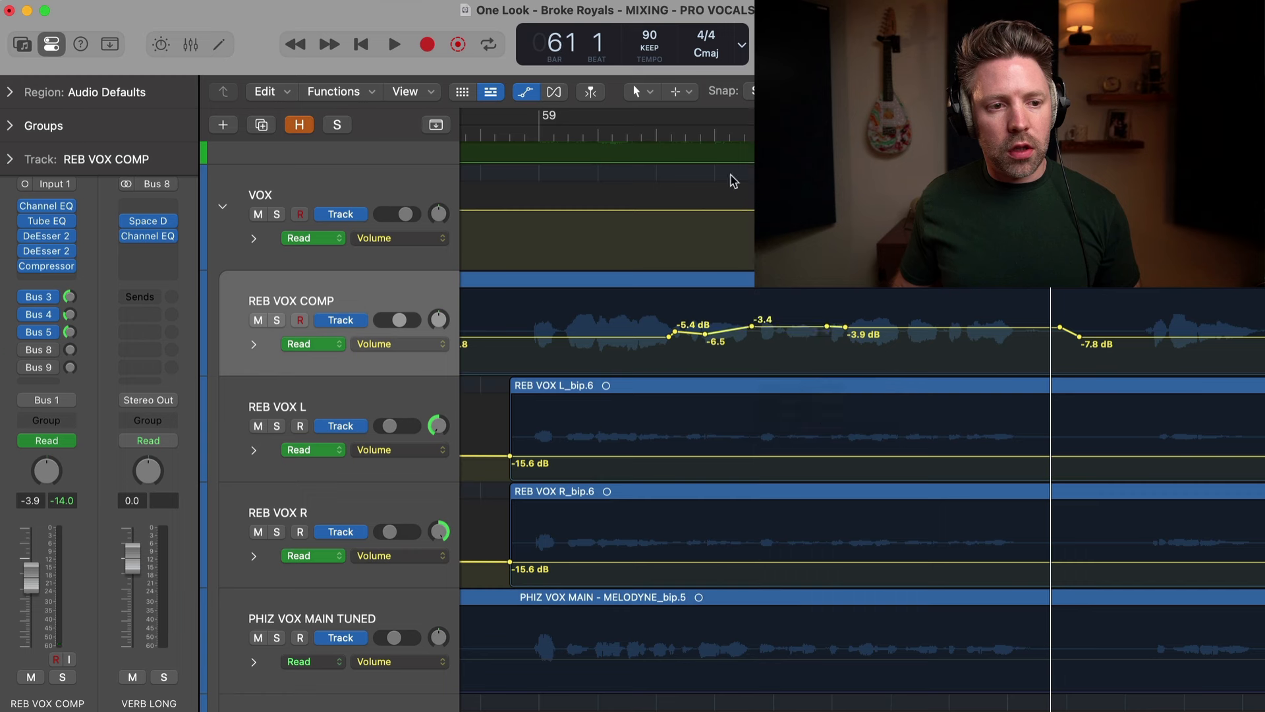
{"action": "left_click", "coordinate": [753, 327]}
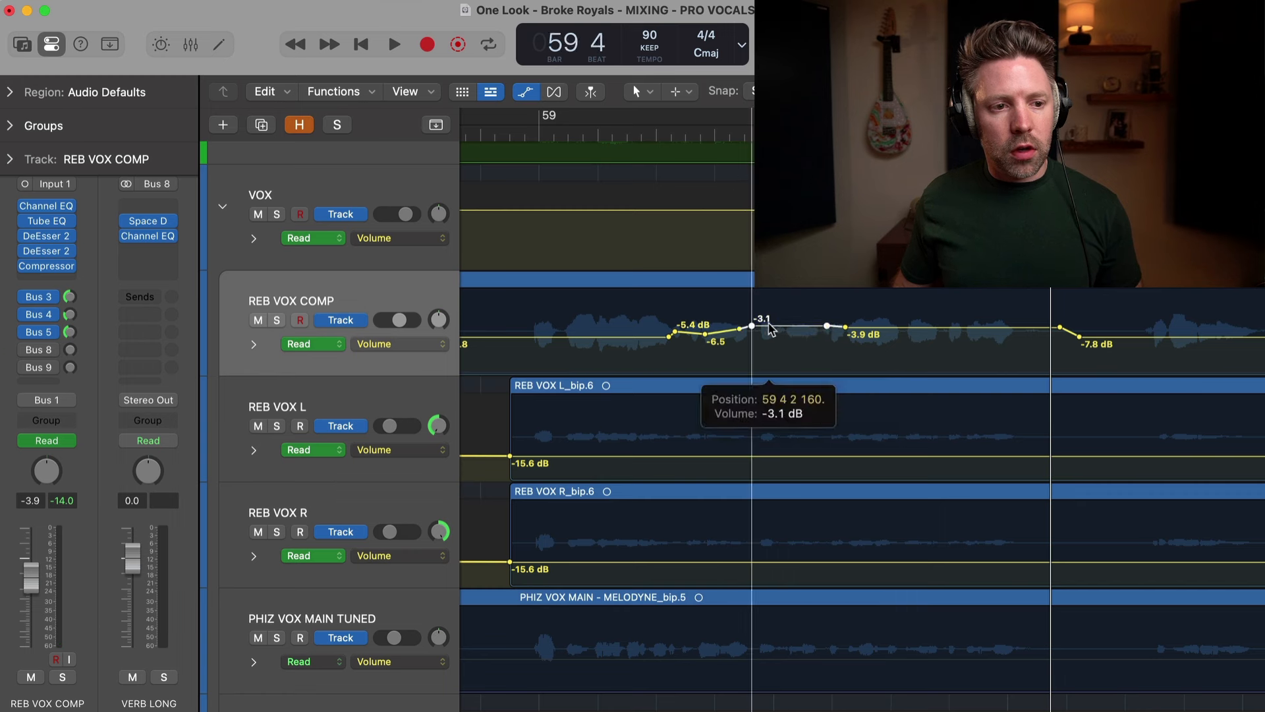
{"action": "left_click_drag", "start_coordinate": [771, 330], "coordinate": [770, 327]}
{"action": "key", "text": "space"}
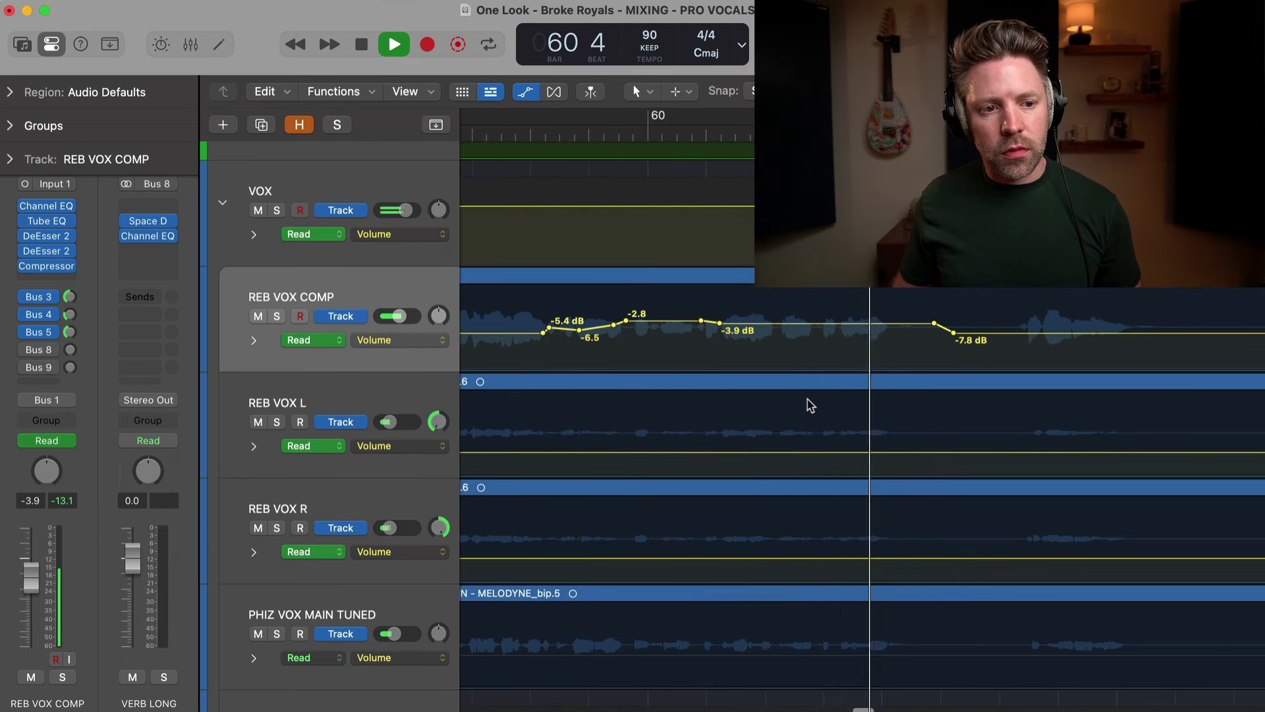
{"action": "key", "text": "space"}
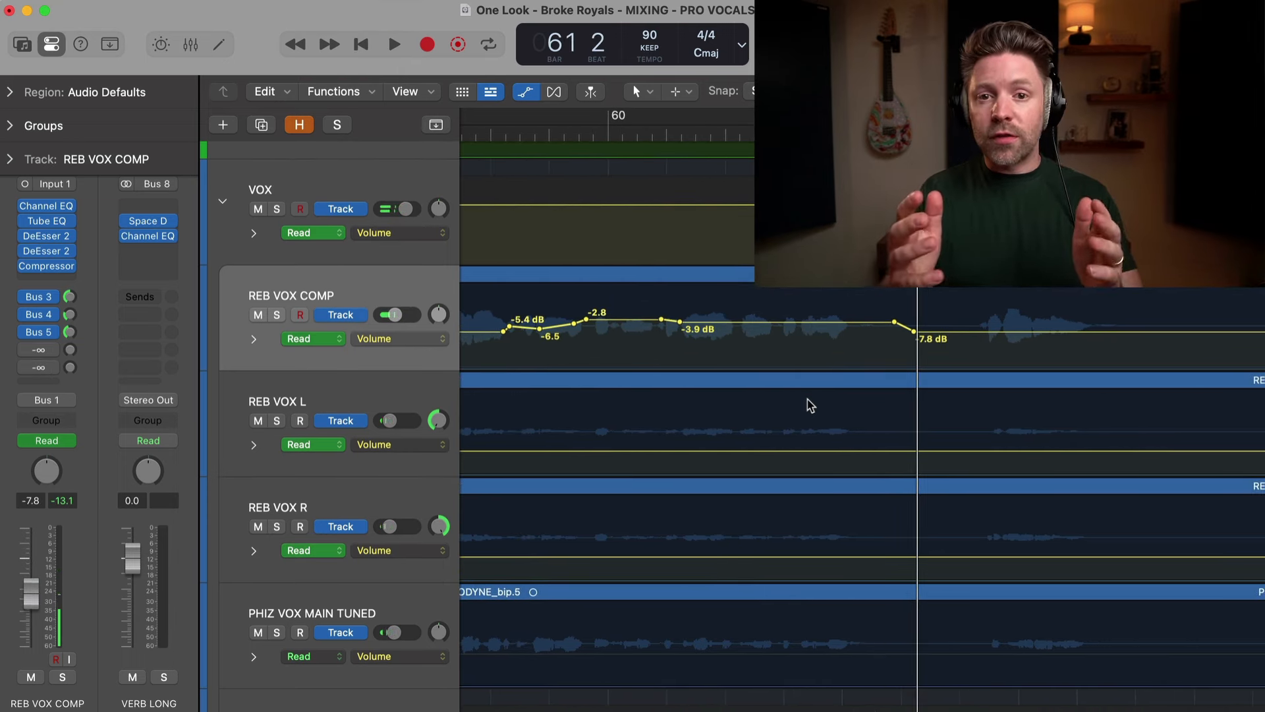
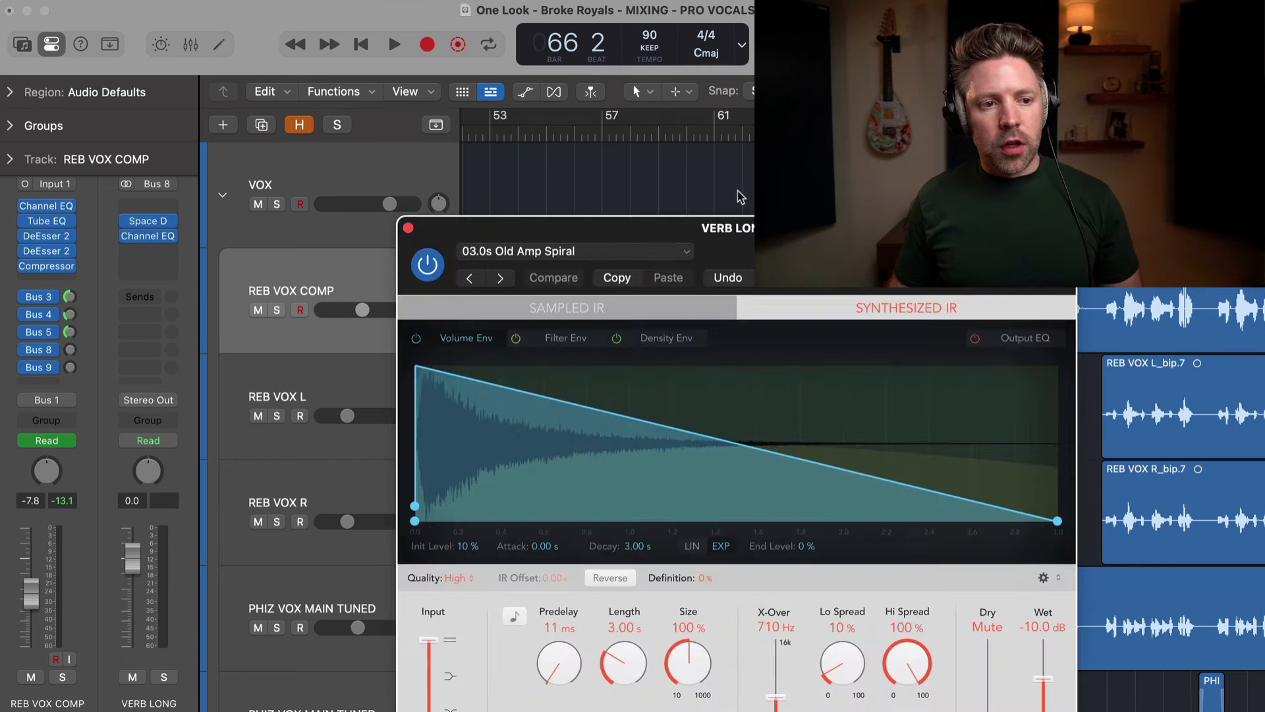
Review the Space Designer and Channel EQ settings on the VERB LONG channel, closing each plug-in window
{"action": "left_click_drag", "start_coordinate": [747, 232], "coordinate": [507, 118]}
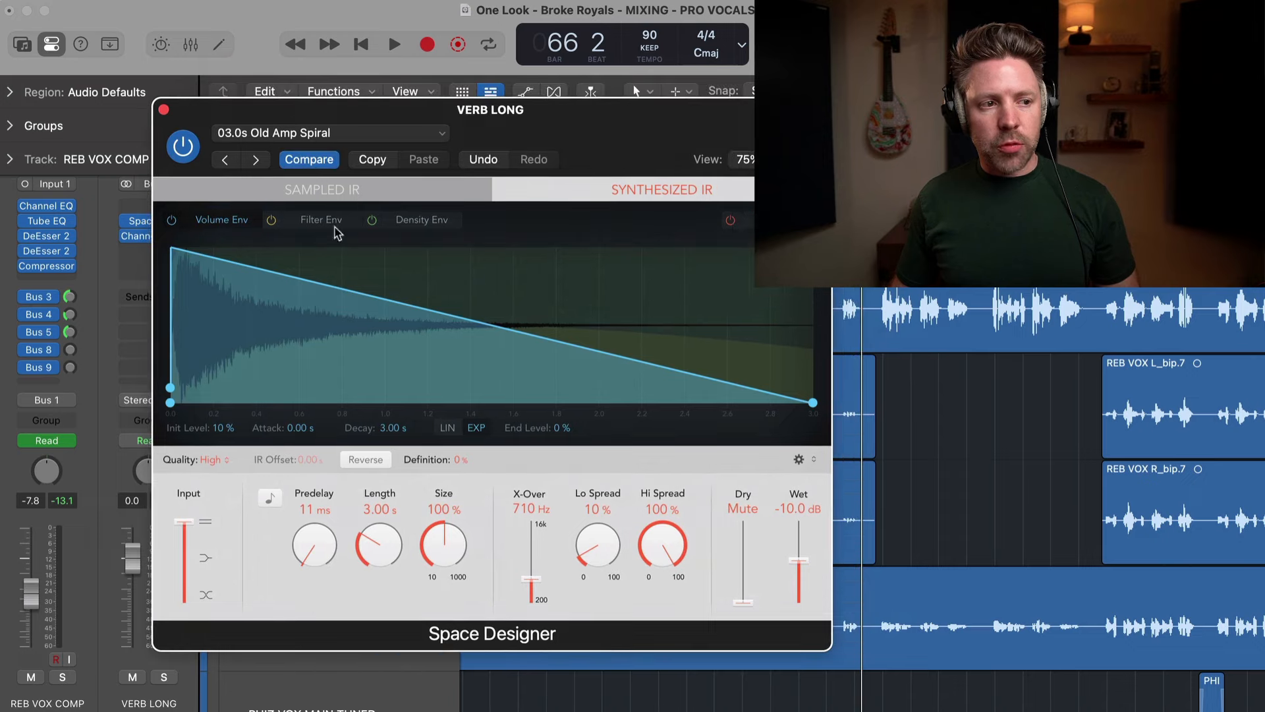
{"action": "left_click", "coordinate": [164, 111]}
{"action": "left_click", "coordinate": [151, 237]}
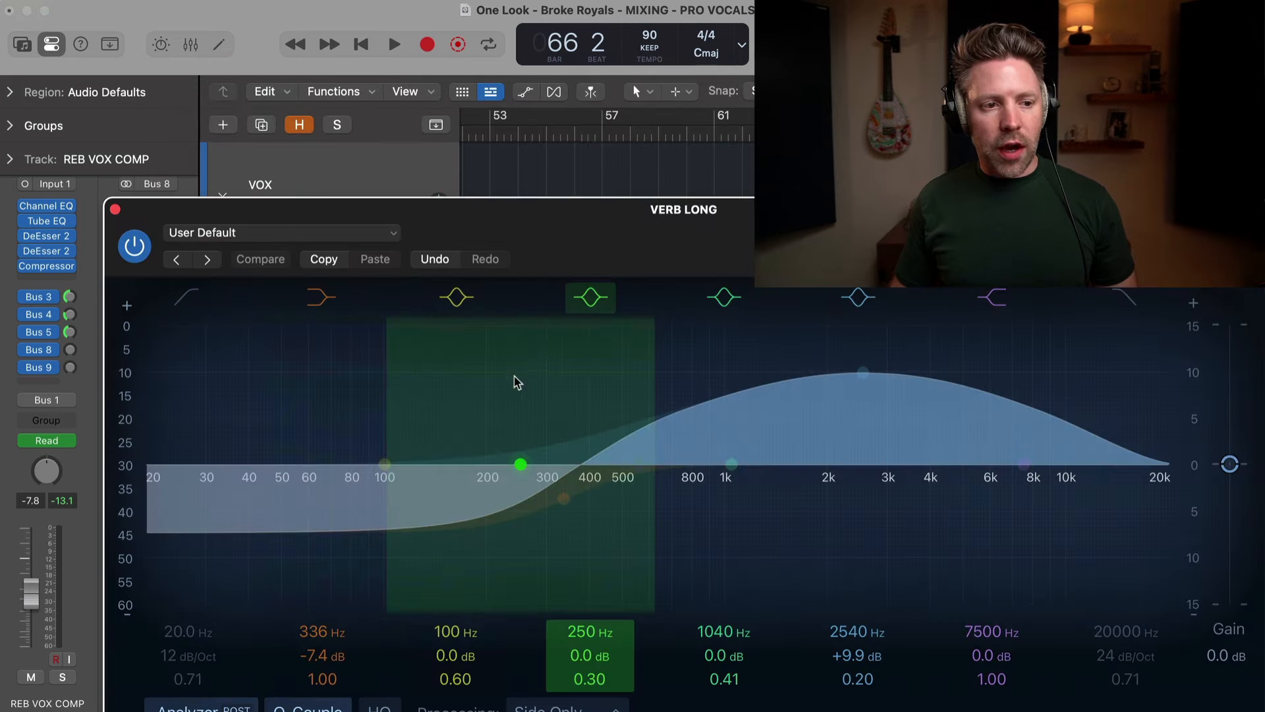
{"action": "left_click_drag", "start_coordinate": [557, 249], "coordinate": [528, 146]}
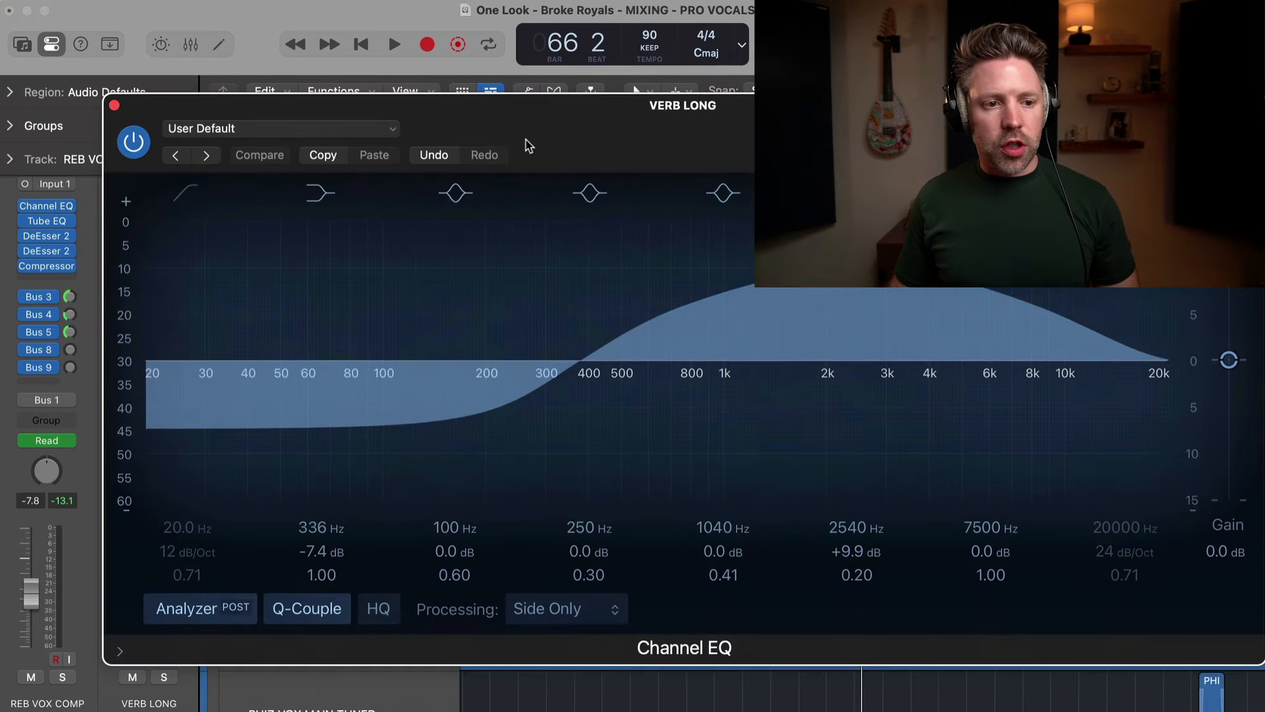
{"action": "left_click", "coordinate": [113, 105]}
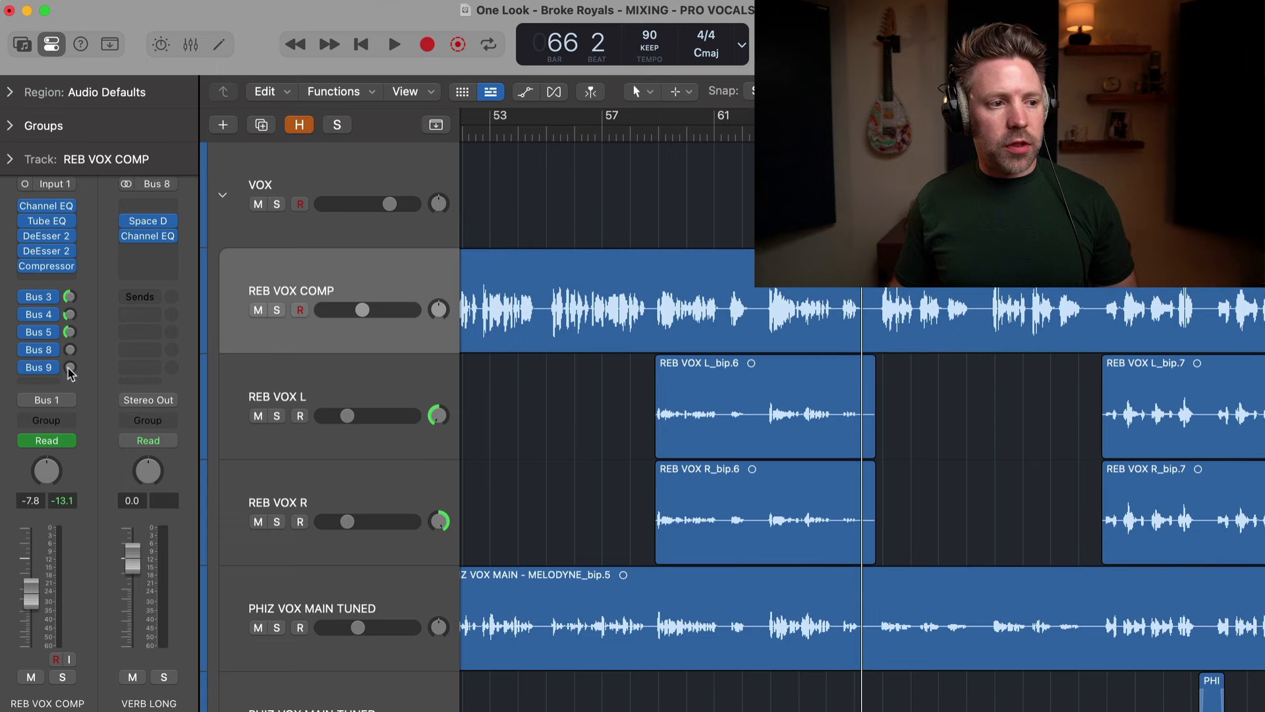
Review the Tape Delay and Phase Tripper settings on the LONG DELAY channel, closing each plug-in window
{"action": "left_click", "coordinate": [151, 221]}
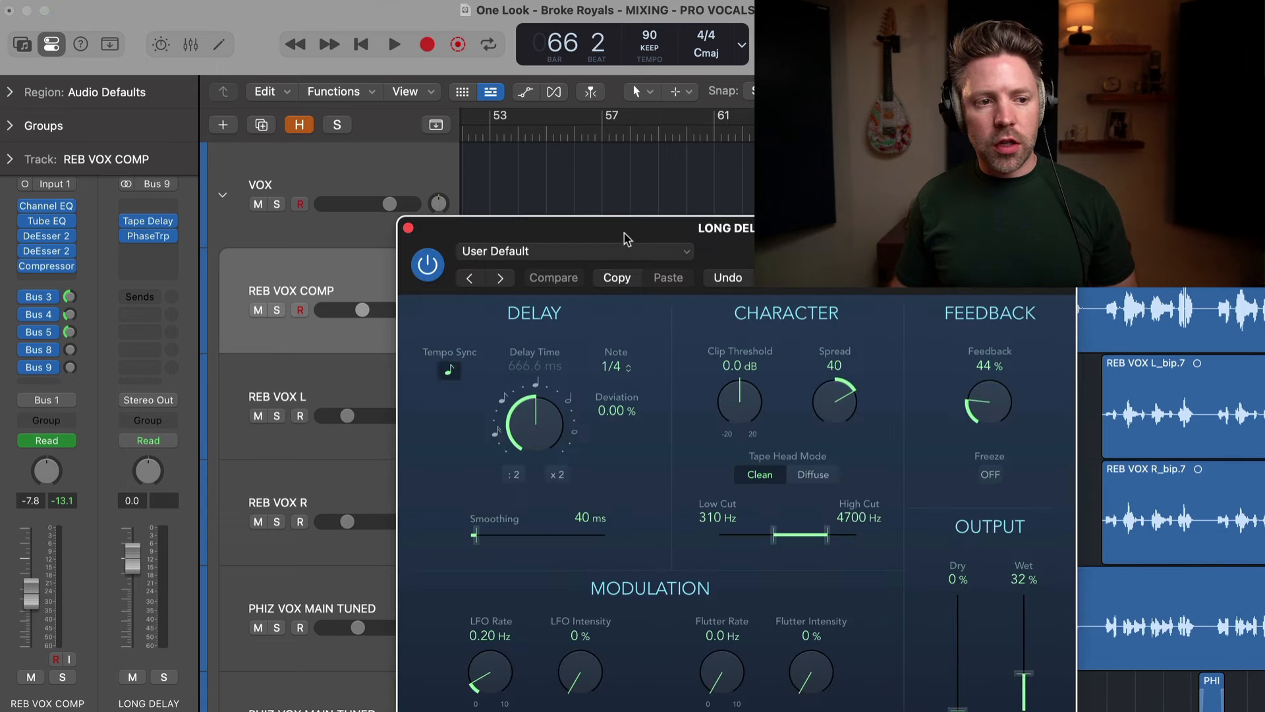
{"action": "left_click", "coordinate": [628, 245]}
{"action": "left_click", "coordinate": [628, 244]}
{"action": "left_click_drag", "start_coordinate": [622, 238], "coordinate": [404, 76]}
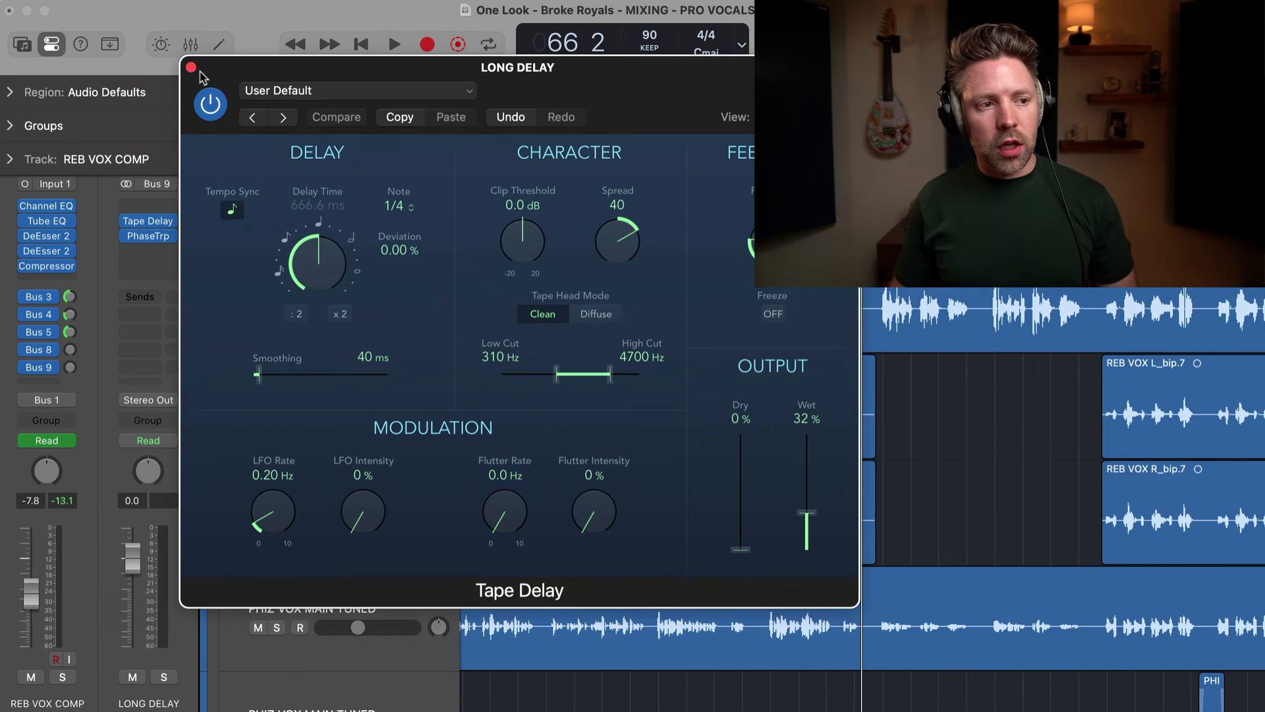
{"action": "left_click", "coordinate": [191, 67]}
{"action": "left_click", "coordinate": [150, 236]}
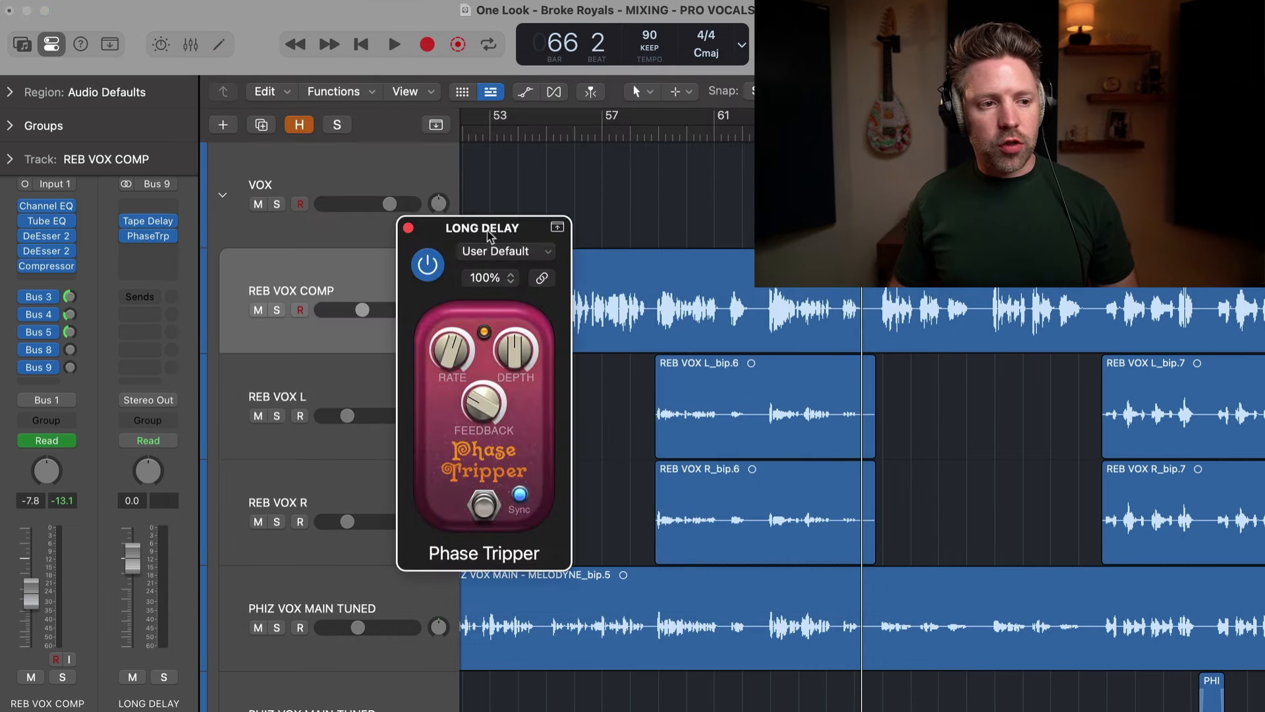
{"action": "left_click_drag", "start_coordinate": [479, 235], "coordinate": [430, 220]}
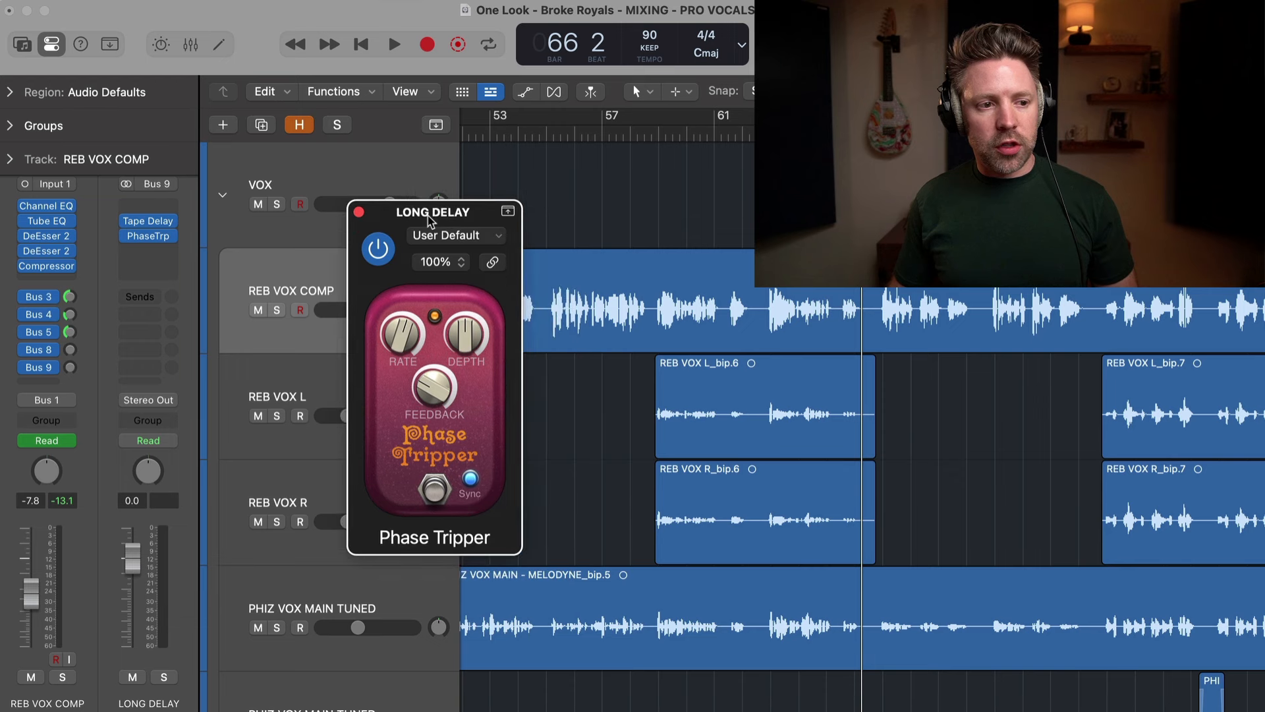
{"action": "left_click", "coordinate": [360, 212]}
Audition the mix from bar 63 to bar 70, following REB VOX COMP's waveform through the section where REB VOX L and R drop out
{"action": "scroll", "coordinate": [598, 307], "scroll_direction": "right", "scroll_amount": 2}
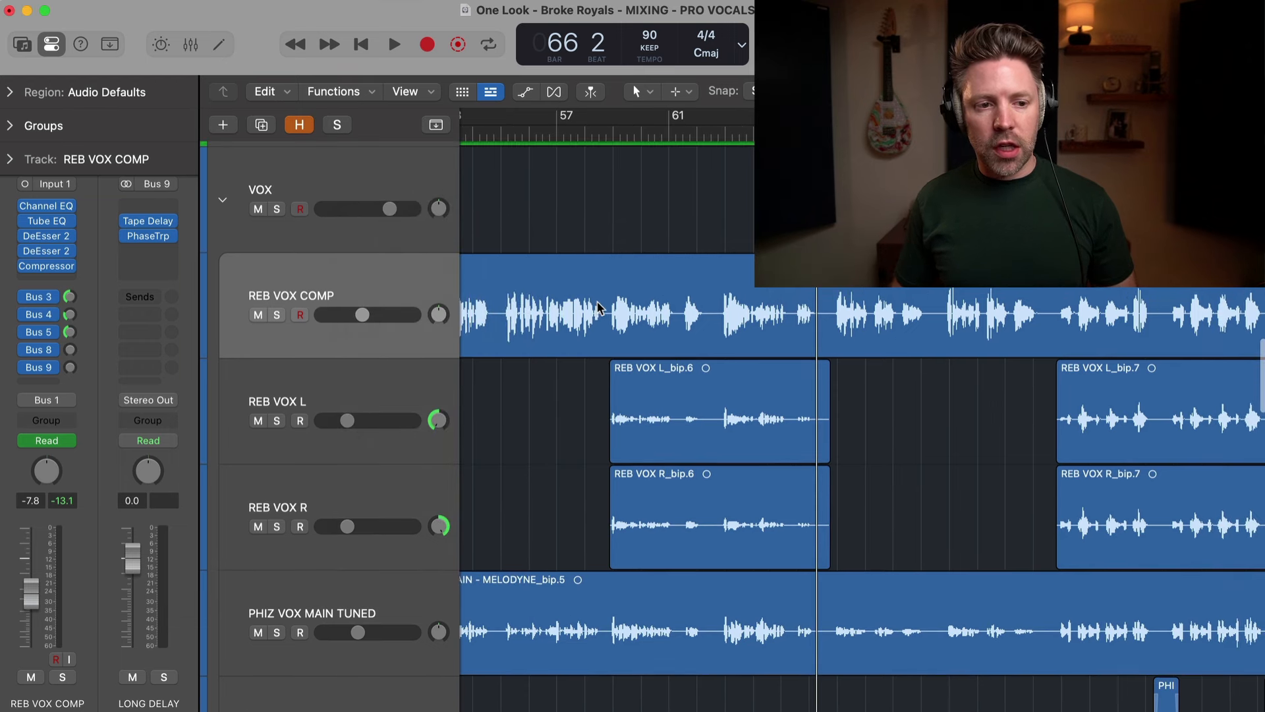
{"action": "left_click", "coordinate": [802, 135]}
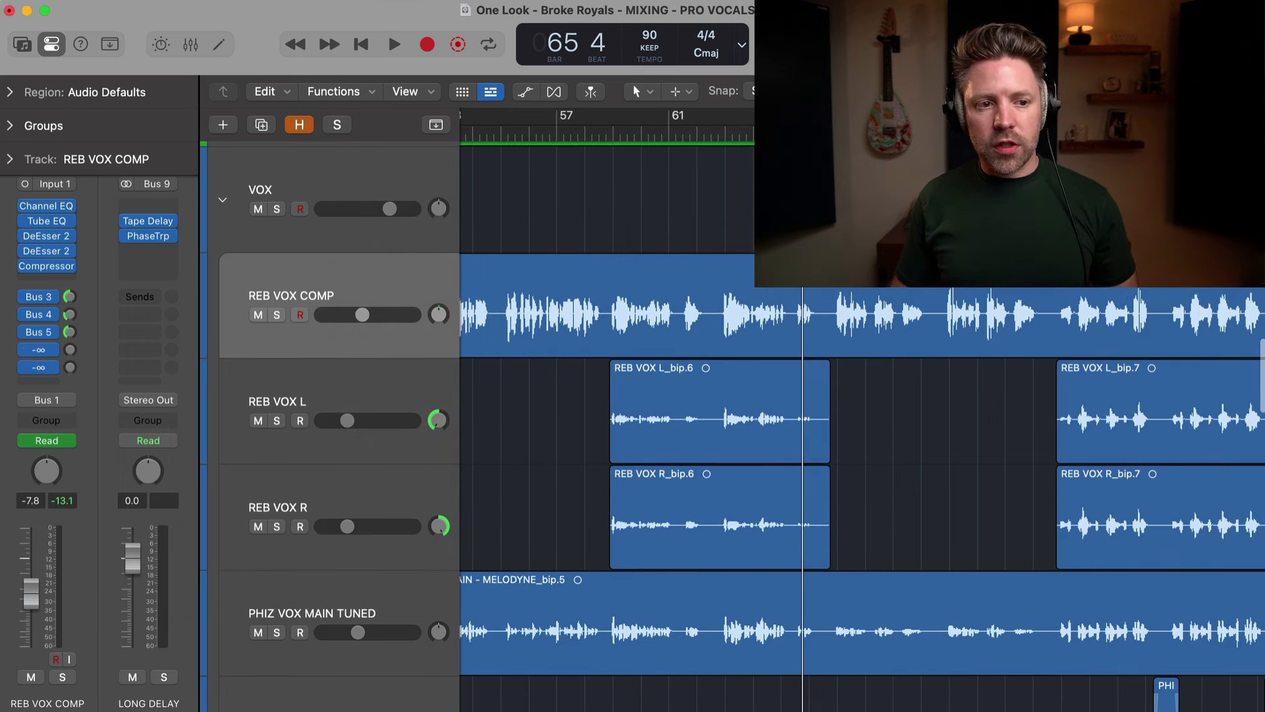
{"action": "scroll", "coordinate": [754, 199], "scroll_direction": "right", "scroll_amount": 1}
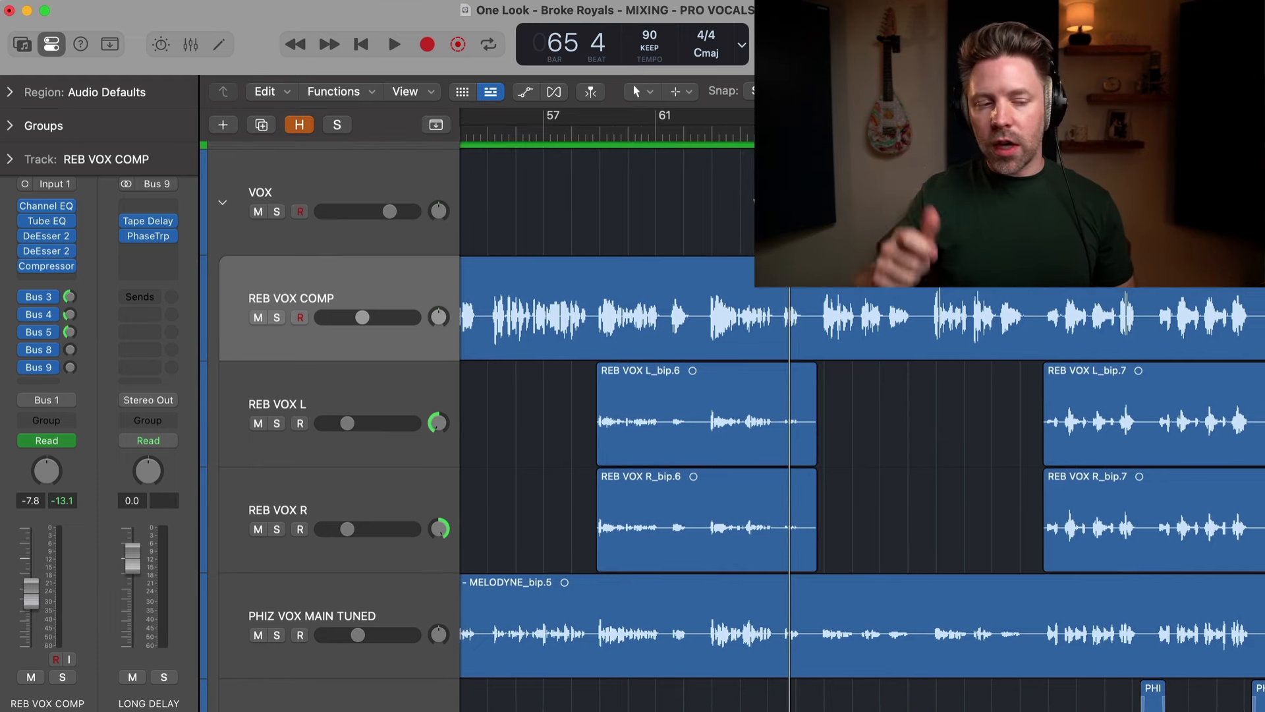
{"action": "scroll", "coordinate": [832, 340], "scroll_direction": "right", "scroll_amount": 2}
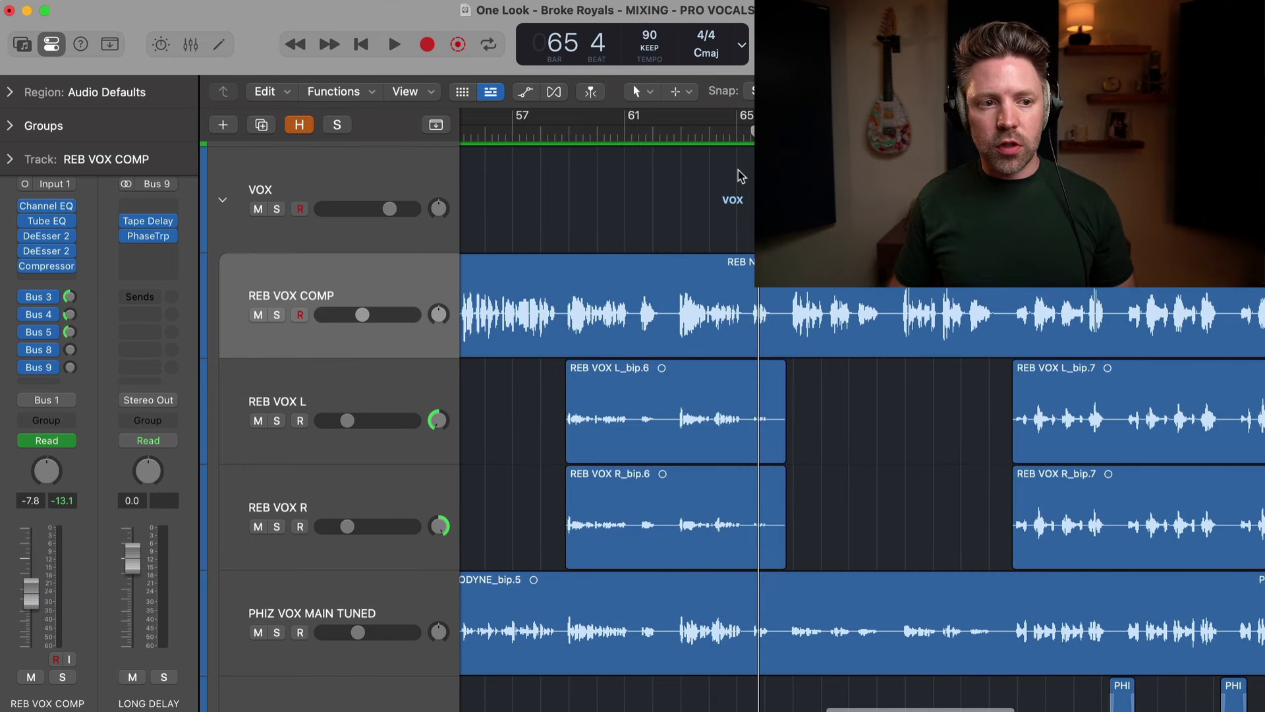
{"action": "left_click", "coordinate": [681, 134]}
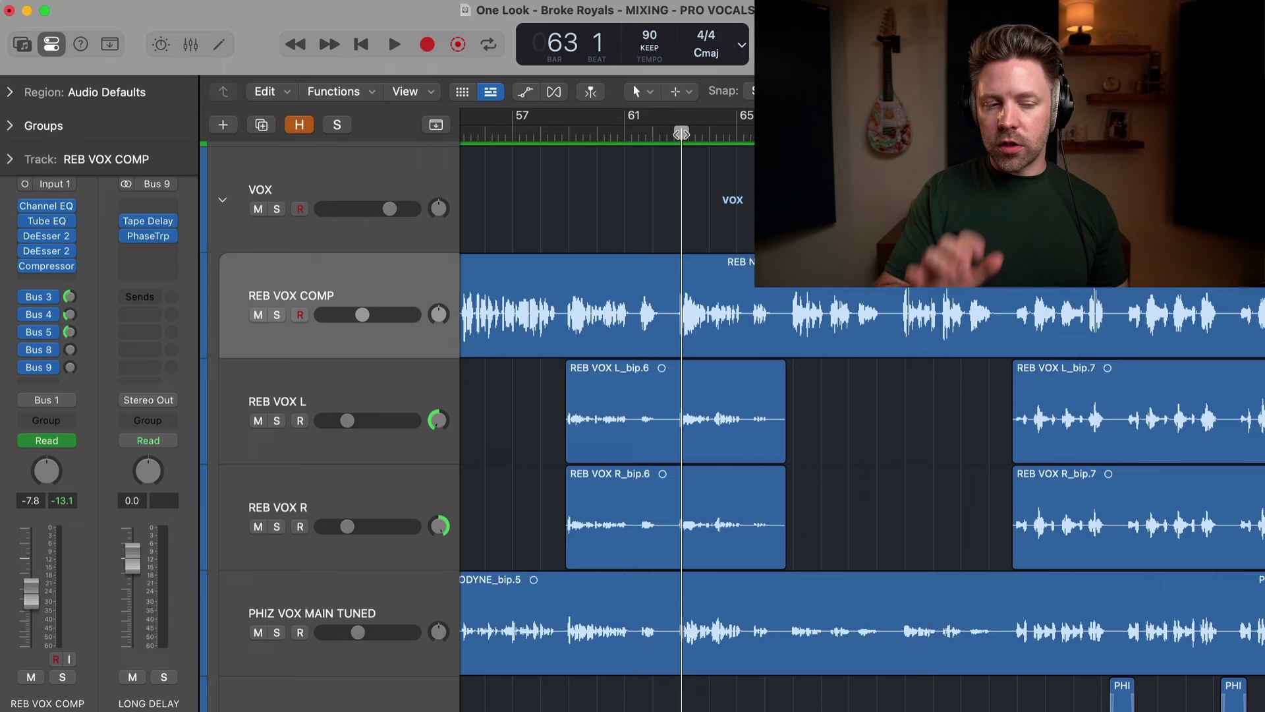
{"action": "key", "text": "space"}
{"action": "scroll", "coordinate": [730, 214], "scroll_direction": "right", "scroll_amount": 1}
{"action": "scroll", "coordinate": [730, 214], "scroll_direction": "right", "scroll_amount": 5}
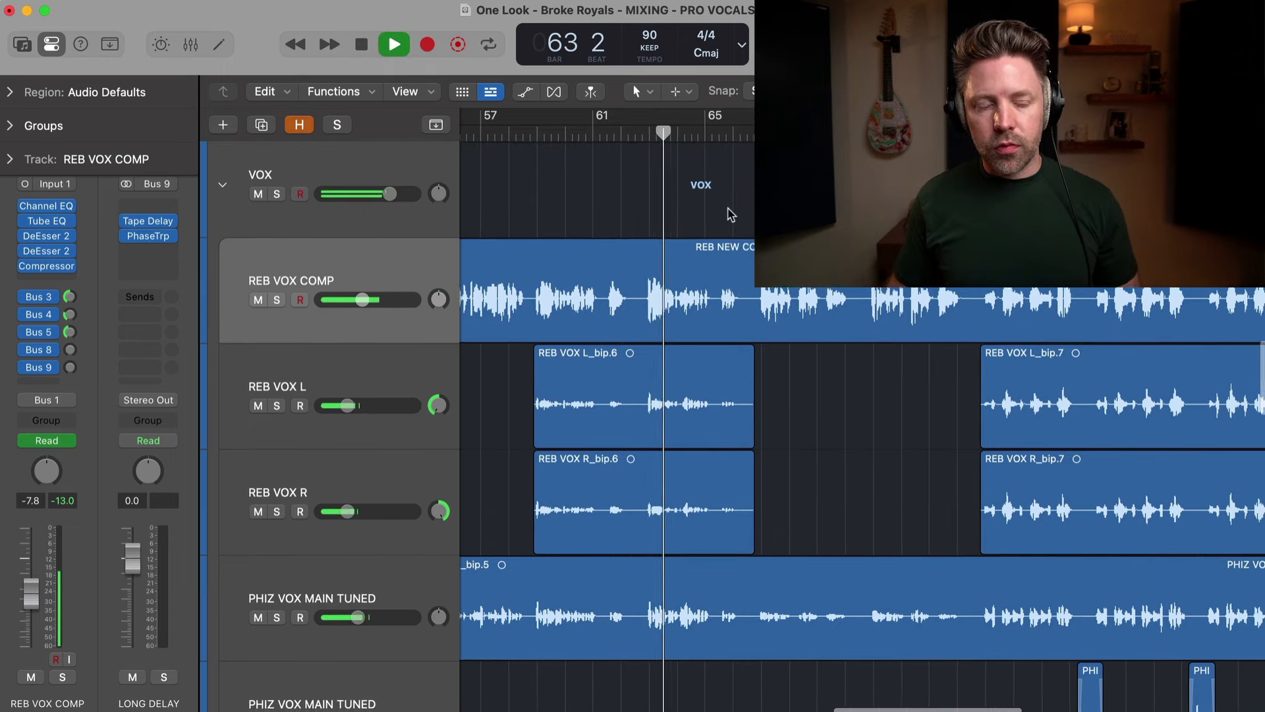
{"action": "scroll", "coordinate": [730, 214], "scroll_direction": "right", "scroll_amount": 4}
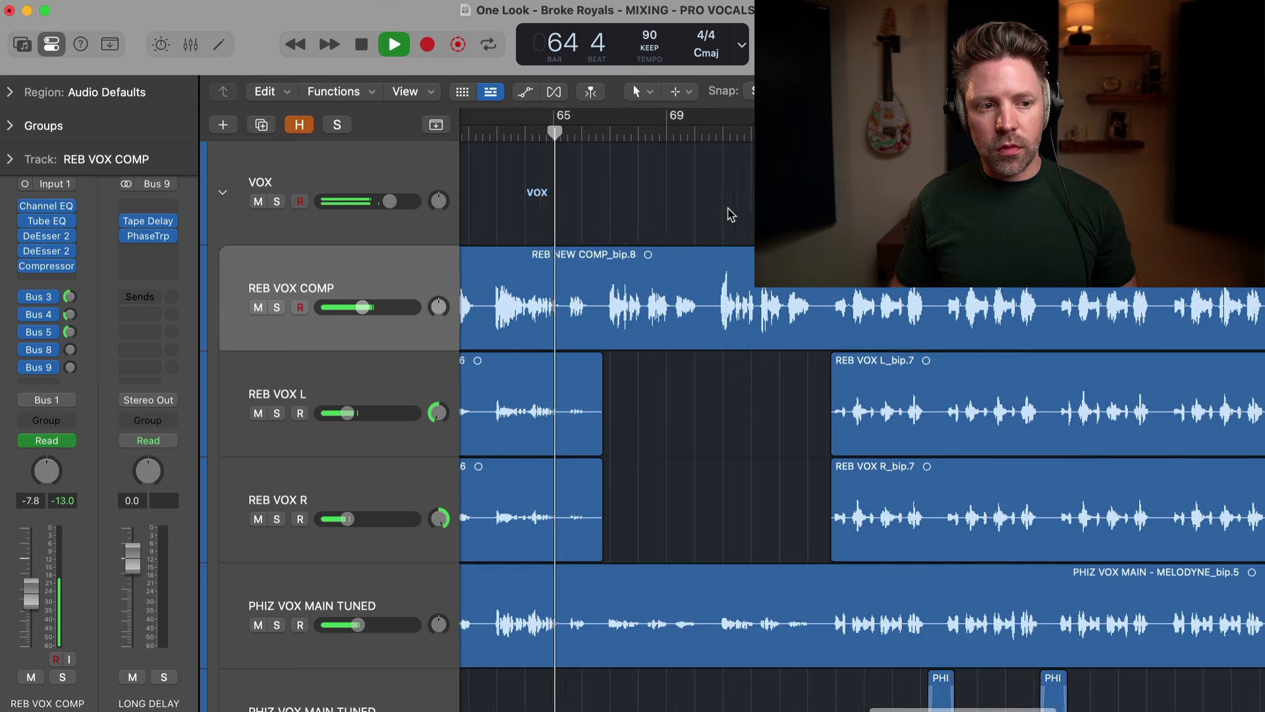
{"action": "key", "text": "super+Right"}
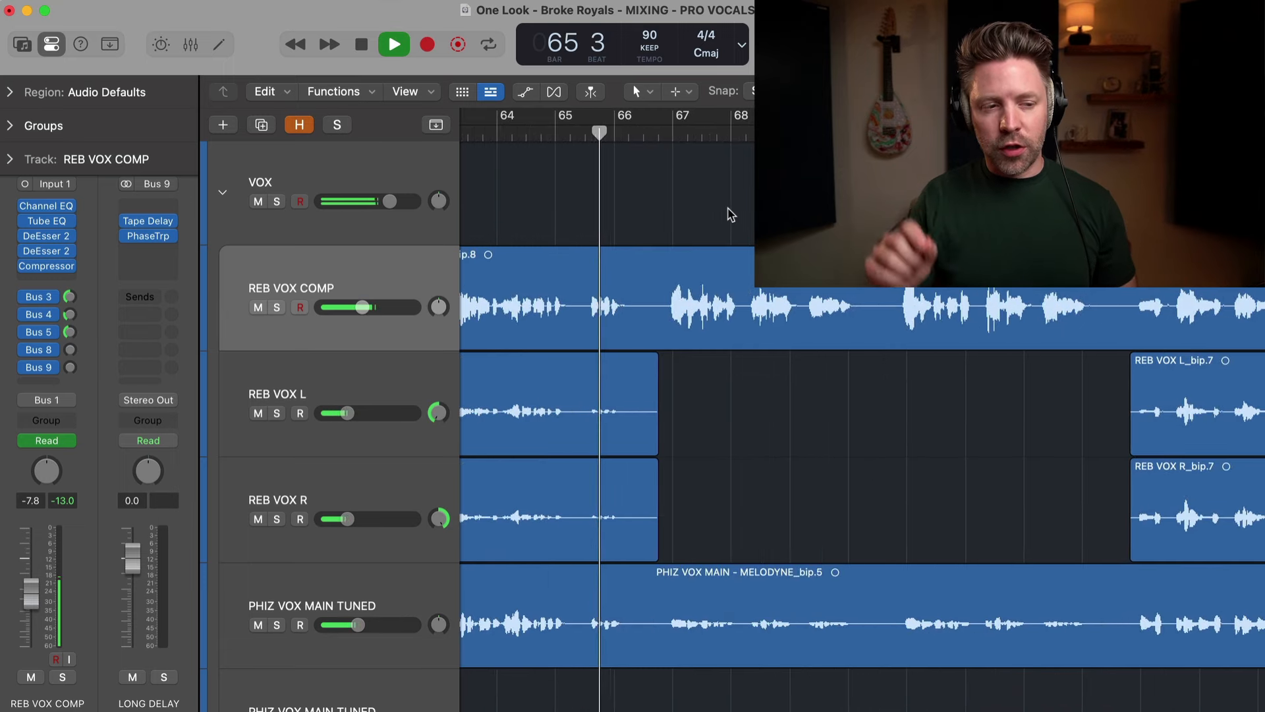
{"action": "scroll", "coordinate": [681, 261], "scroll_direction": "down", "scroll_amount": 1}
{"action": "scroll", "coordinate": [681, 261], "scroll_direction": "right", "scroll_amount": 1}
{"action": "scroll", "coordinate": [681, 262], "scroll_direction": "up", "scroll_amount": 1}
{"action": "scroll", "coordinate": [681, 262], "scroll_direction": "right", "scroll_amount": 1}
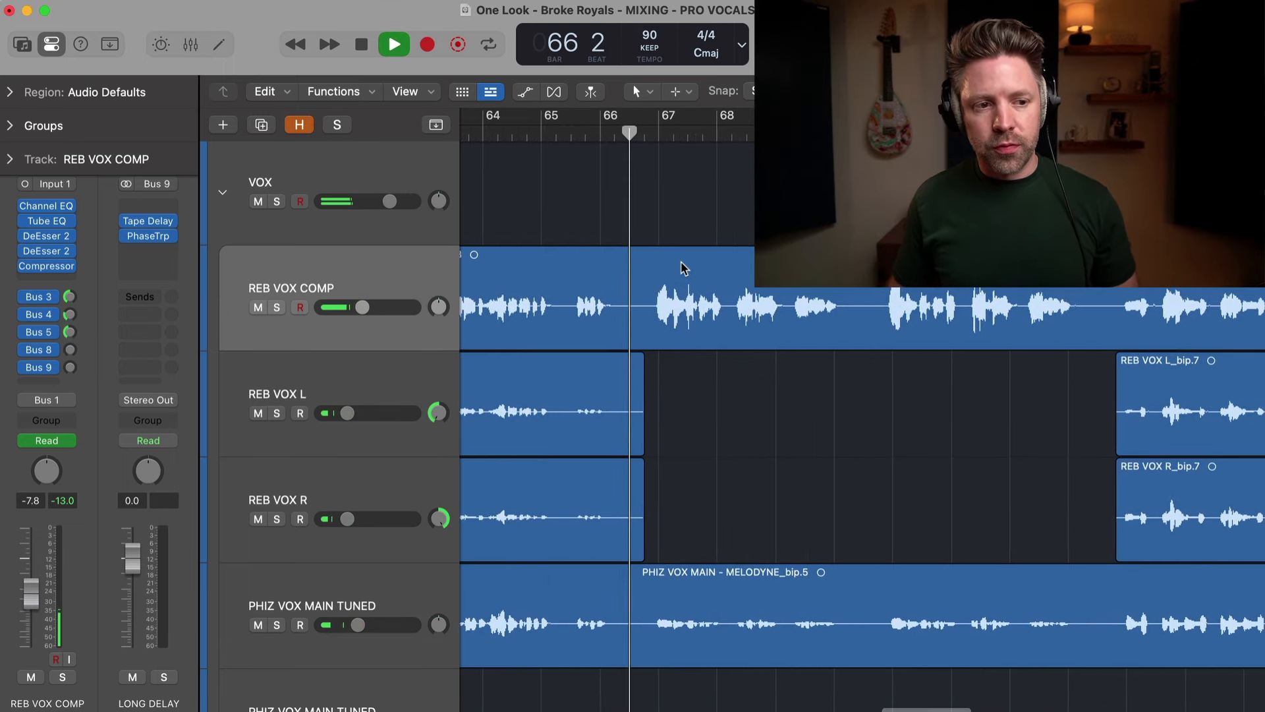
{"action": "scroll", "coordinate": [681, 262], "scroll_direction": "up", "scroll_amount": 1}
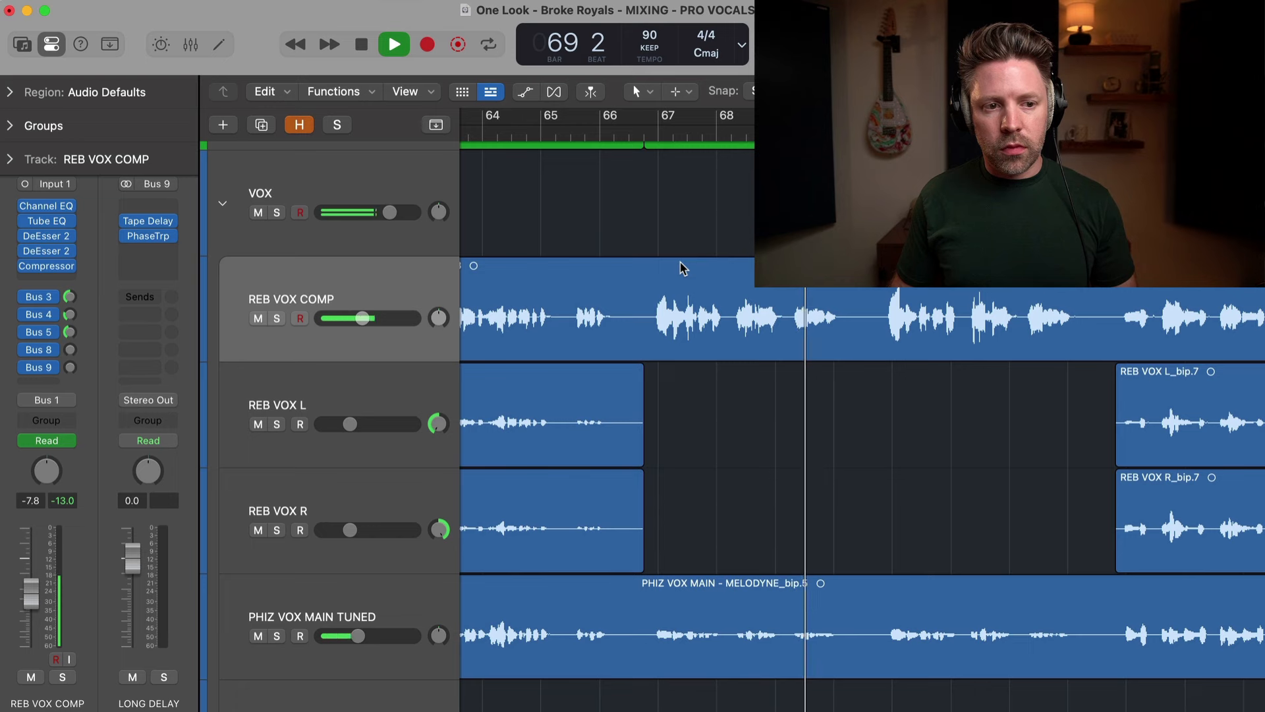
{"action": "key", "text": "space"}
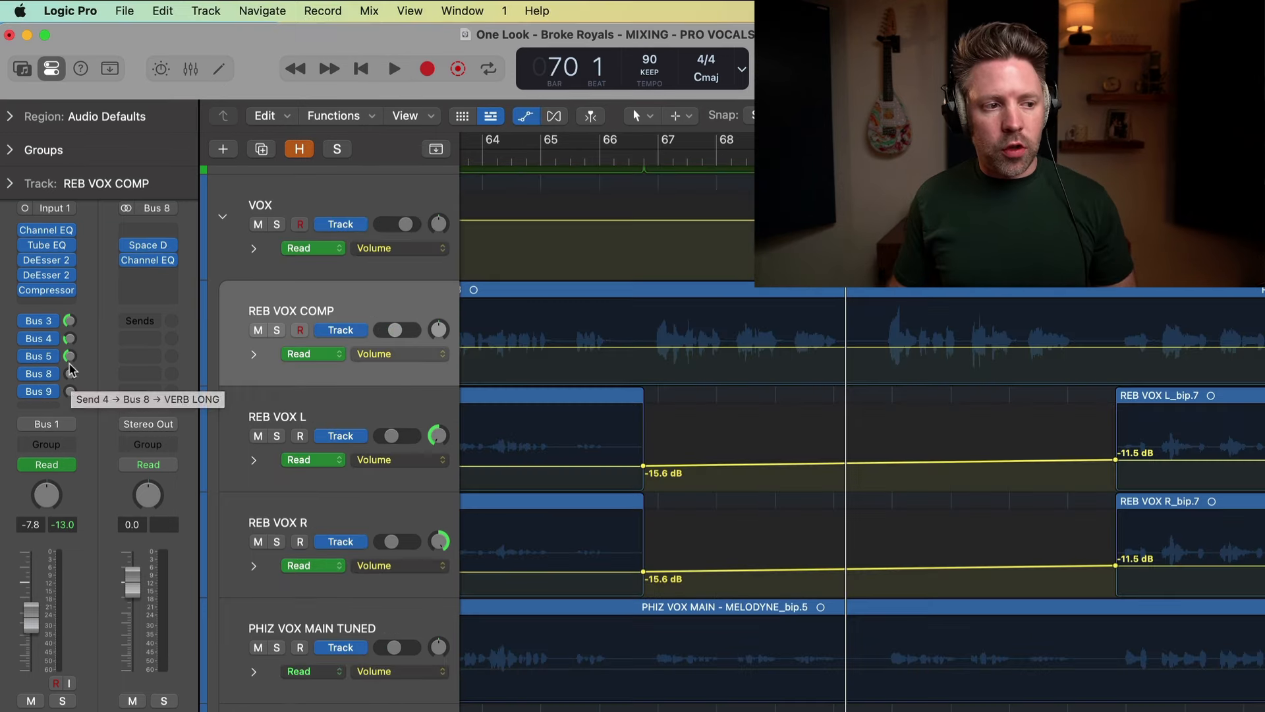
Display REB VOX COMP's Bus 8 send automation, switching the lane to Volume and back by touching the fader and the send level
{"action": "left_click_drag", "start_coordinate": [71, 376], "coordinate": [69, 380]}
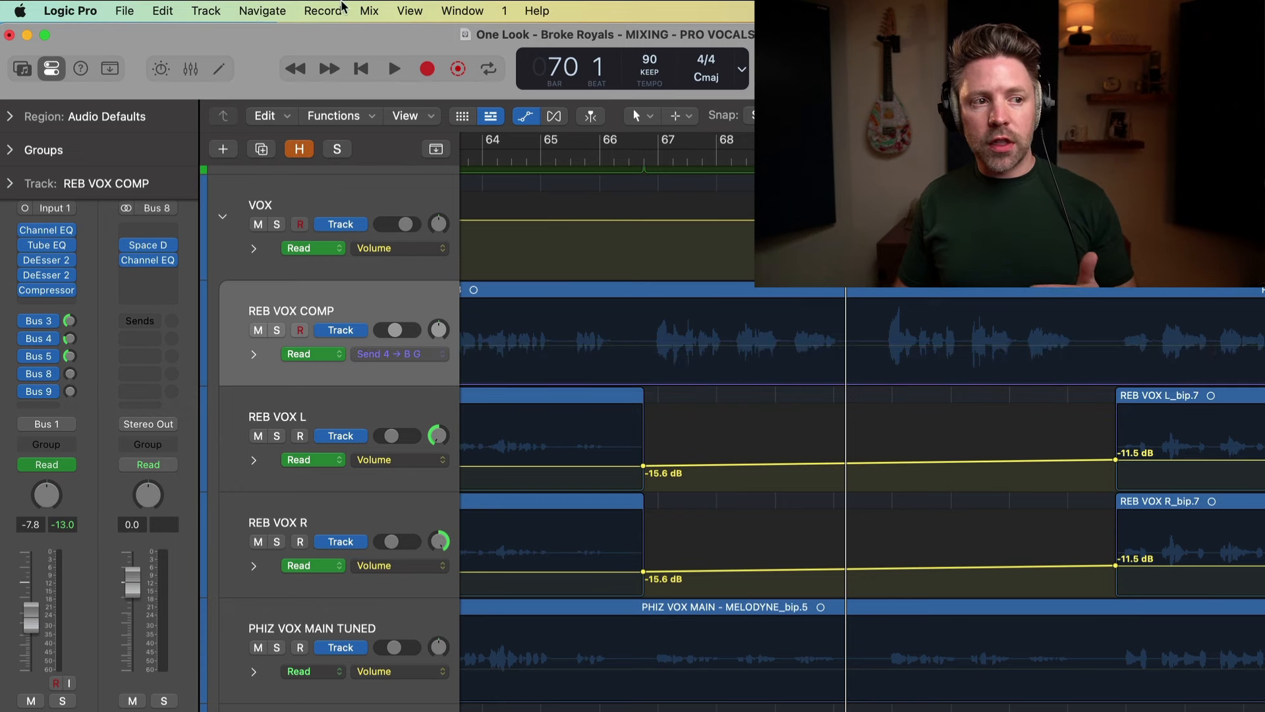
{"action": "left_click", "coordinate": [368, 10]}
{"action": "mouse_move", "coordinate": [426, 130]}
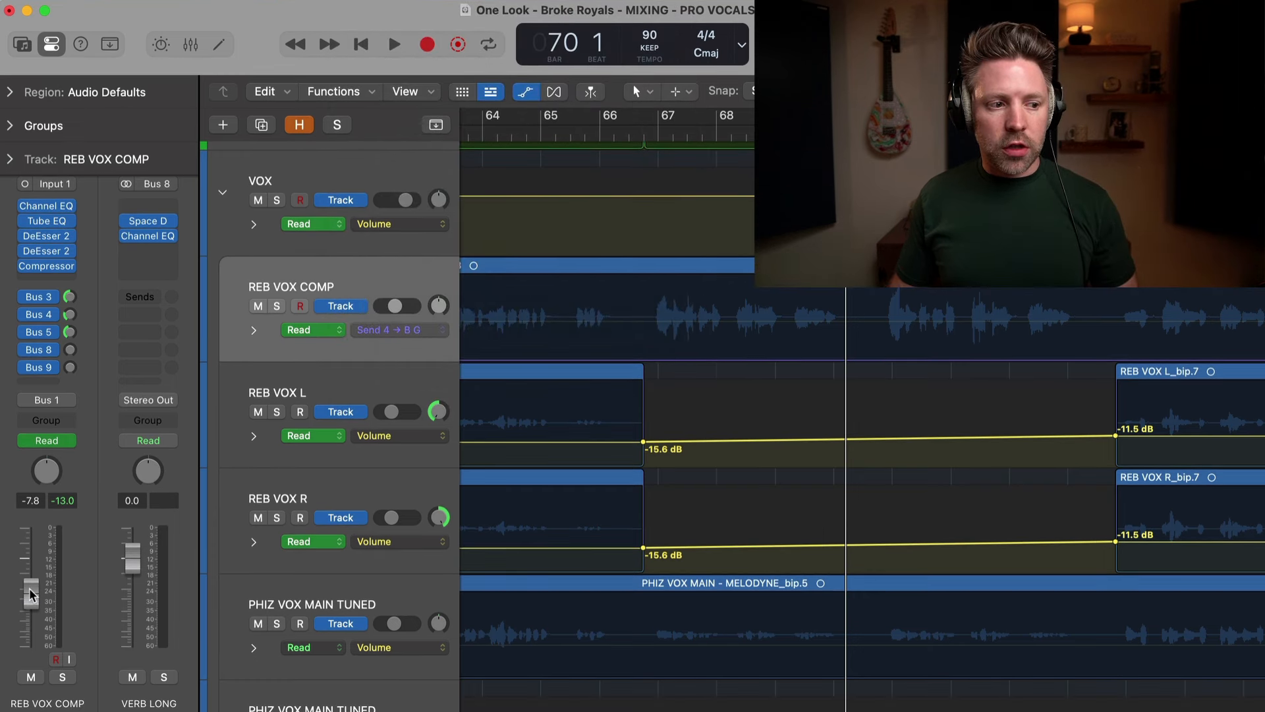
{"action": "left_click", "coordinate": [30, 593]}
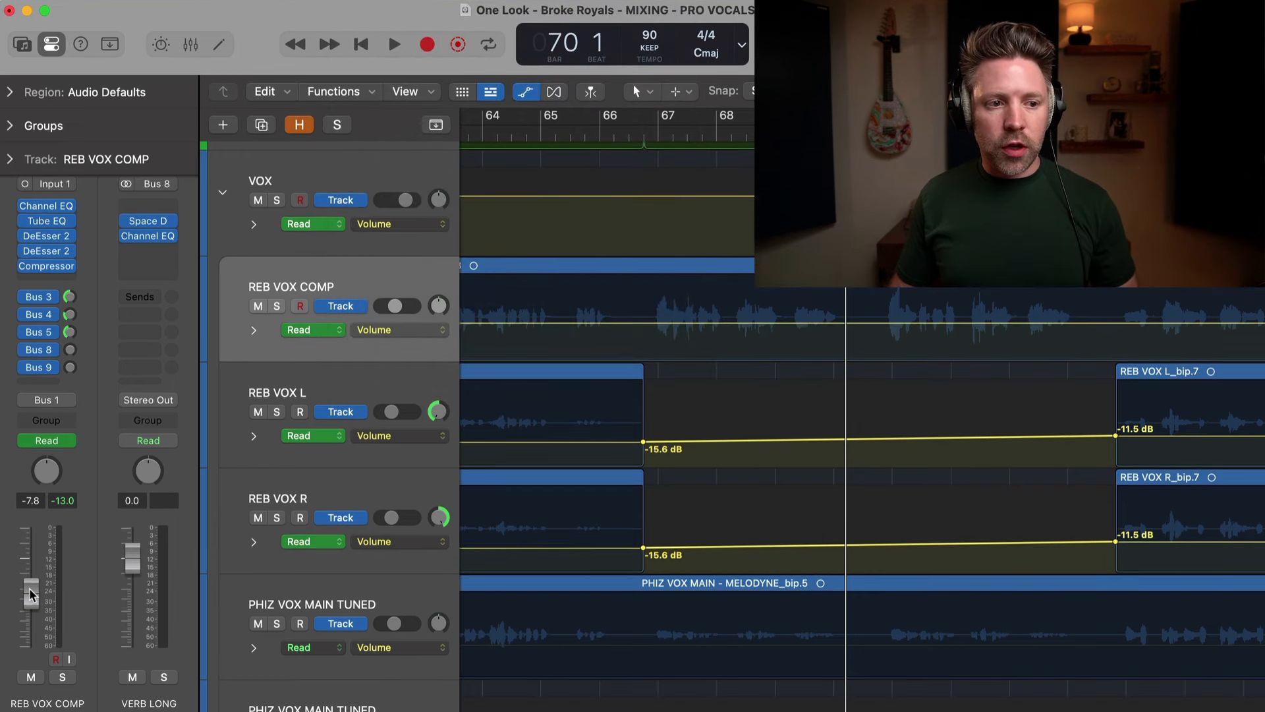
{"action": "left_click", "coordinate": [69, 352]}
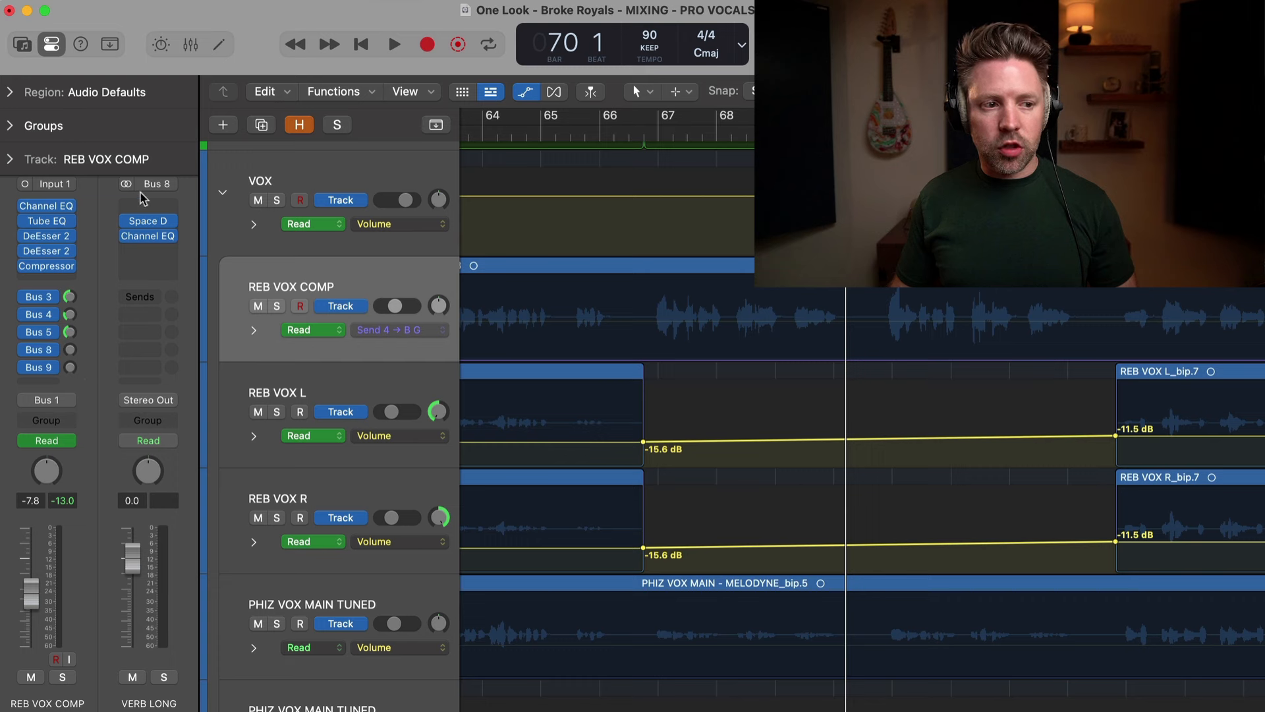
Toggle Autoselect Automation Parameter in Read Mode off and back on
{"action": "left_click", "coordinate": [349, 0]}
{"action": "left_click", "coordinate": [501, 136]}
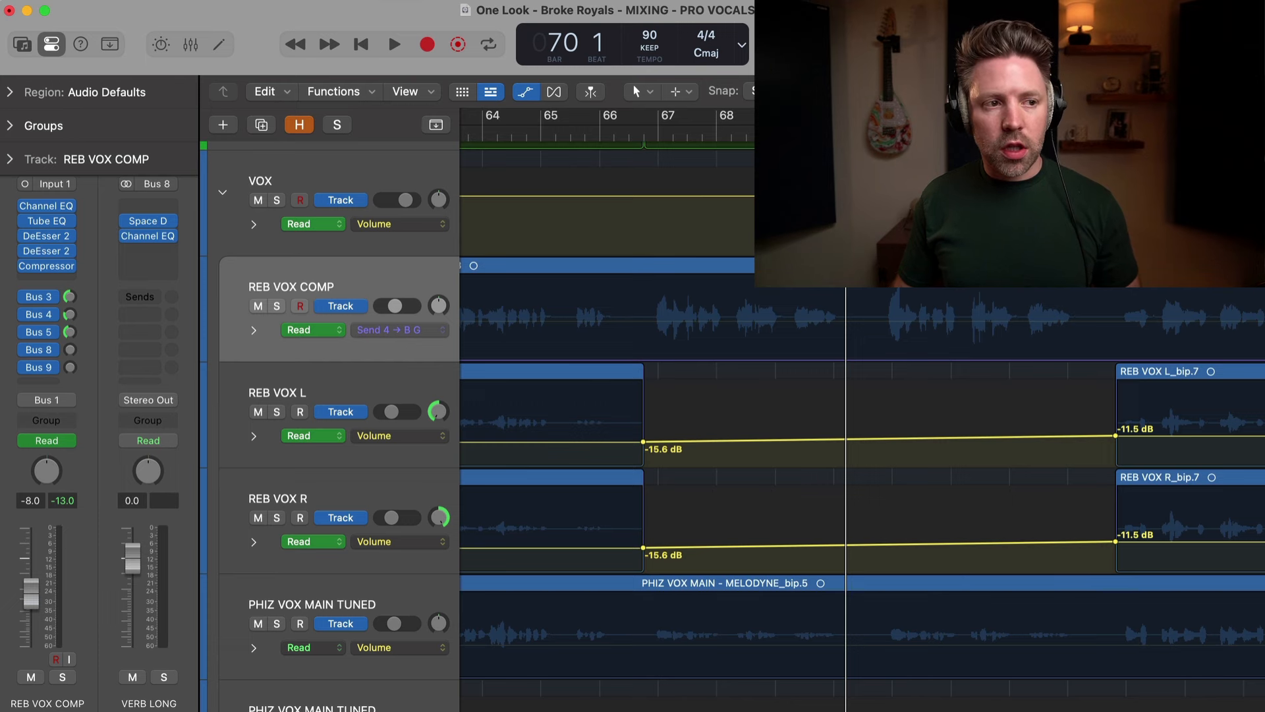
{"action": "left_click", "coordinate": [350, 0]}
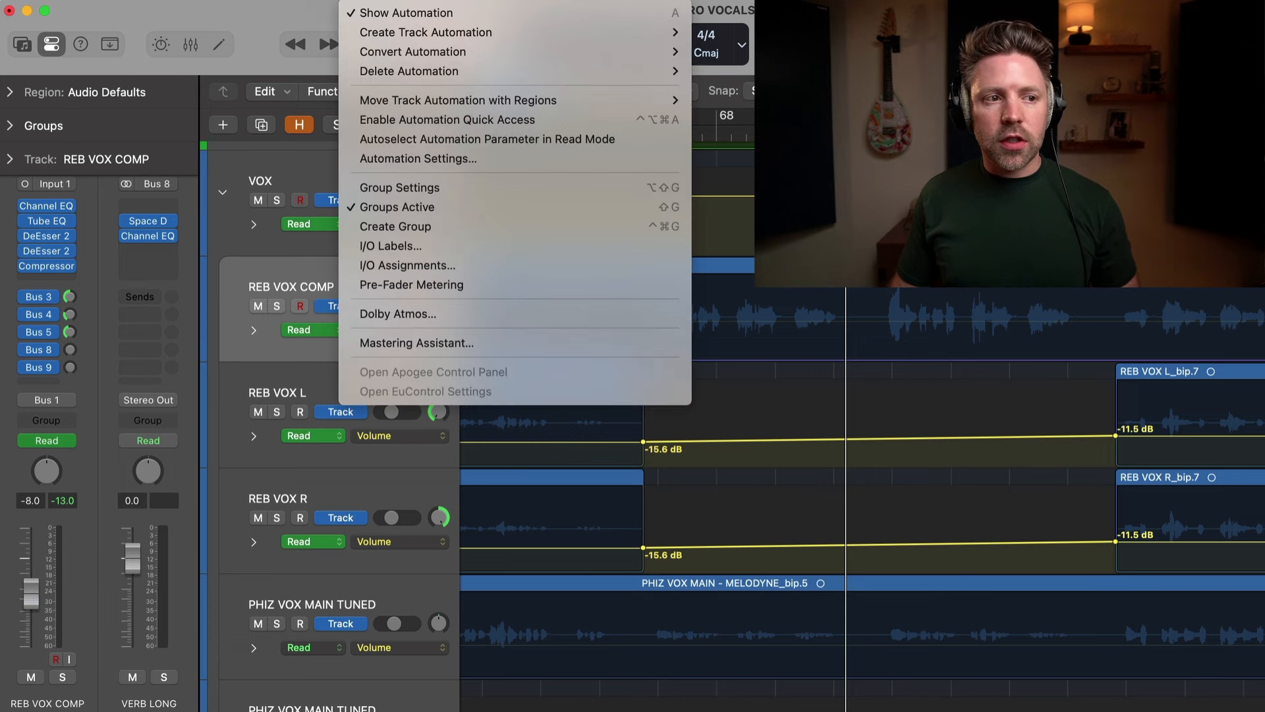
{"action": "left_click", "coordinate": [409, 140]}
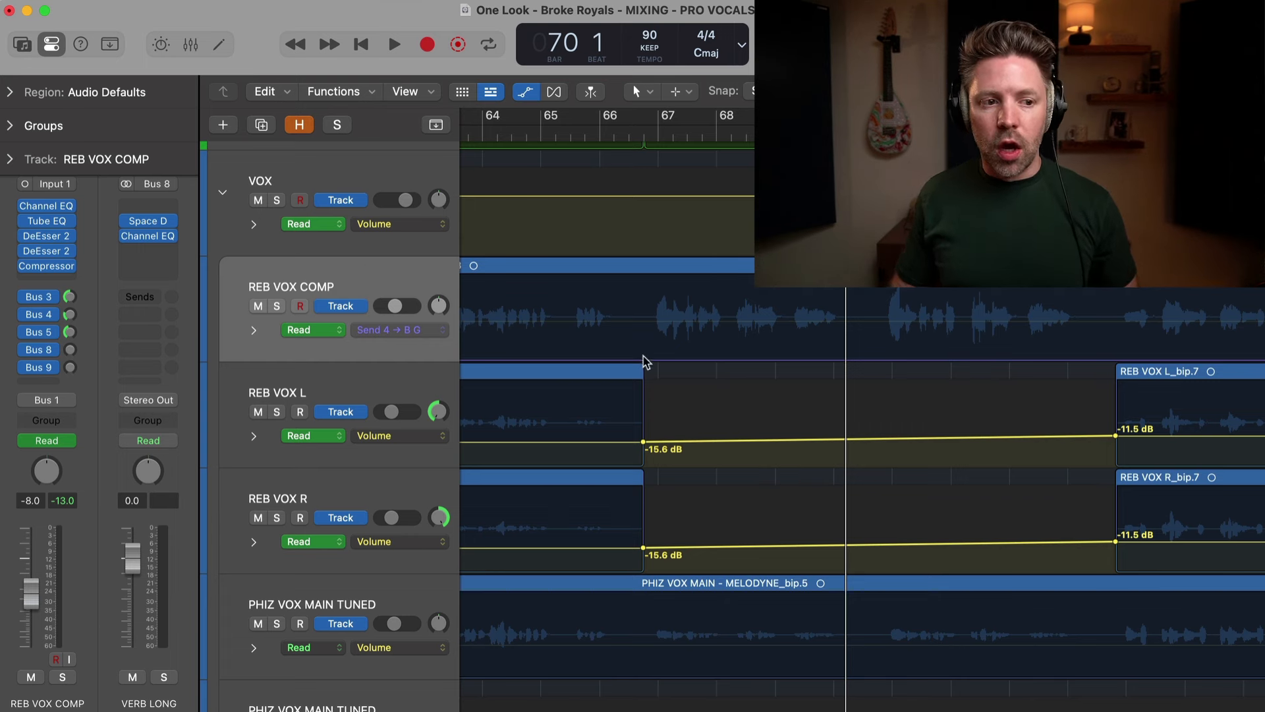
Raise REB VOX COMP's Bus 8 send automation from late bar 66 to mid bar 74 to -6.6 dB, and lower that section to -8.9 dB
{"action": "scroll", "coordinate": [644, 361], "scroll_direction": "right", "scroll_amount": 3}
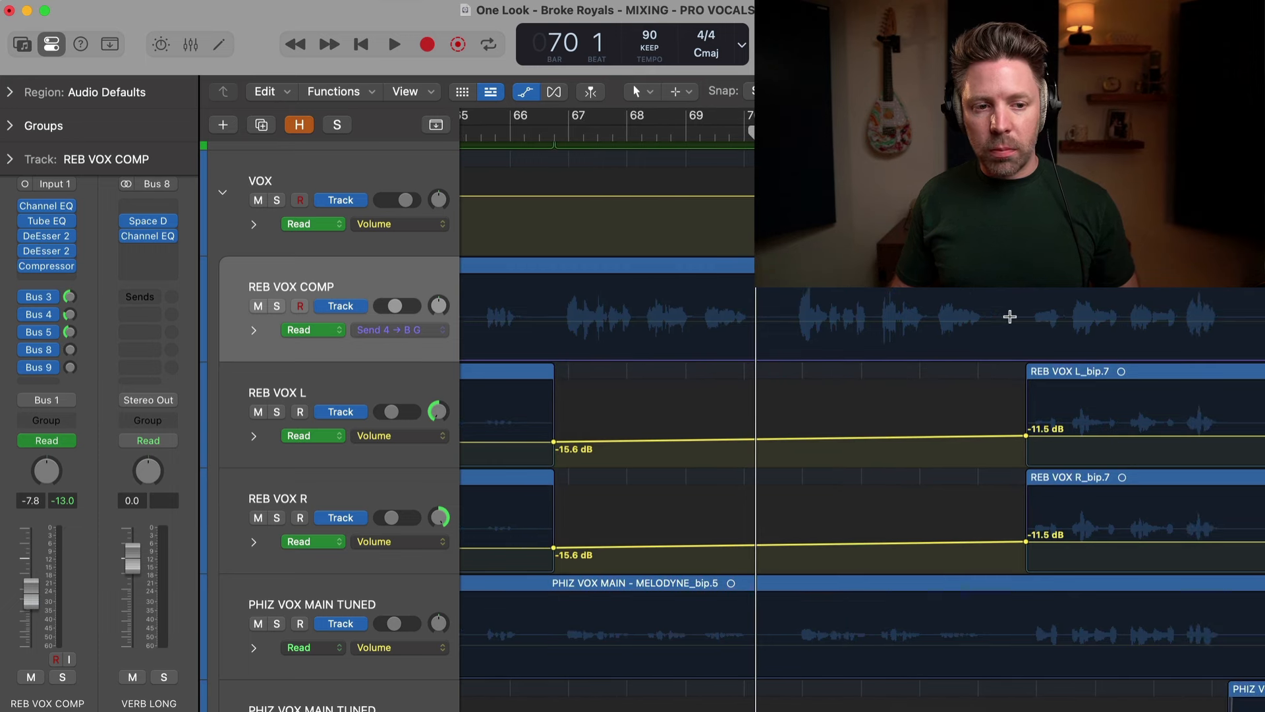
{"action": "left_click_drag", "start_coordinate": [1010, 316], "coordinate": [546, 317]}
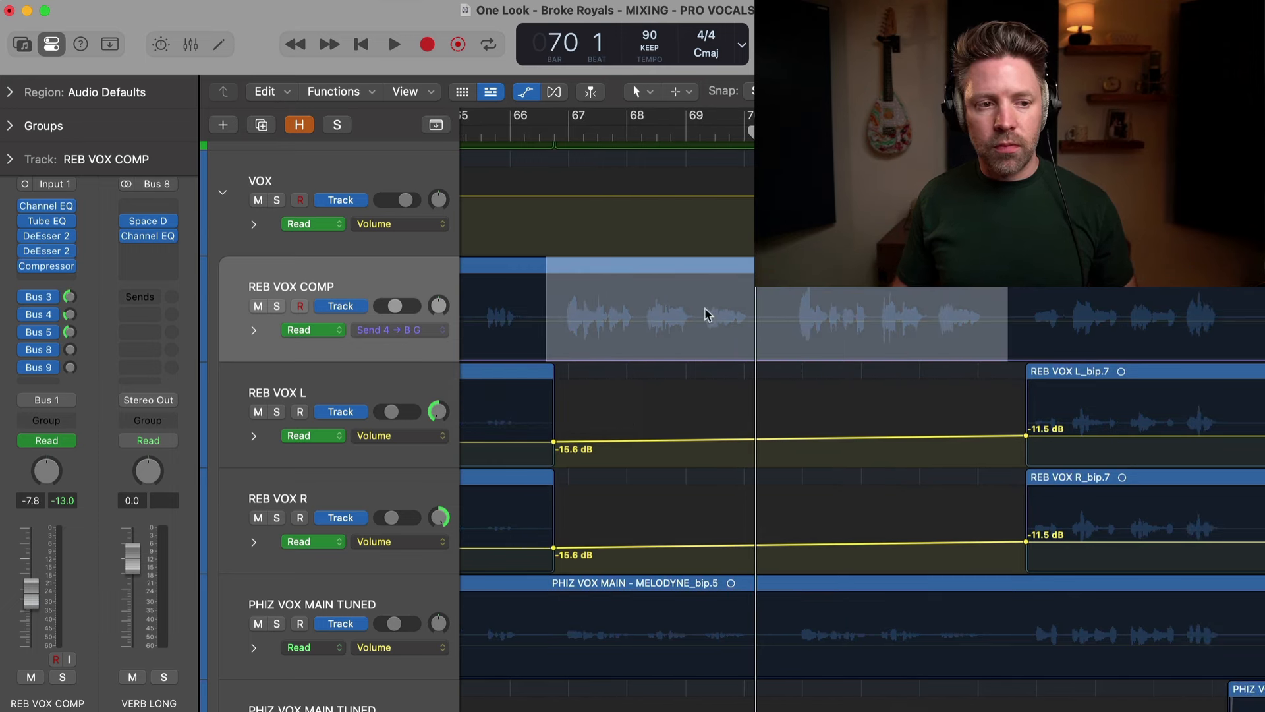
{"action": "left_click_drag", "start_coordinate": [703, 327], "coordinate": [704, 279]}
{"action": "left_click", "coordinate": [522, 135]}
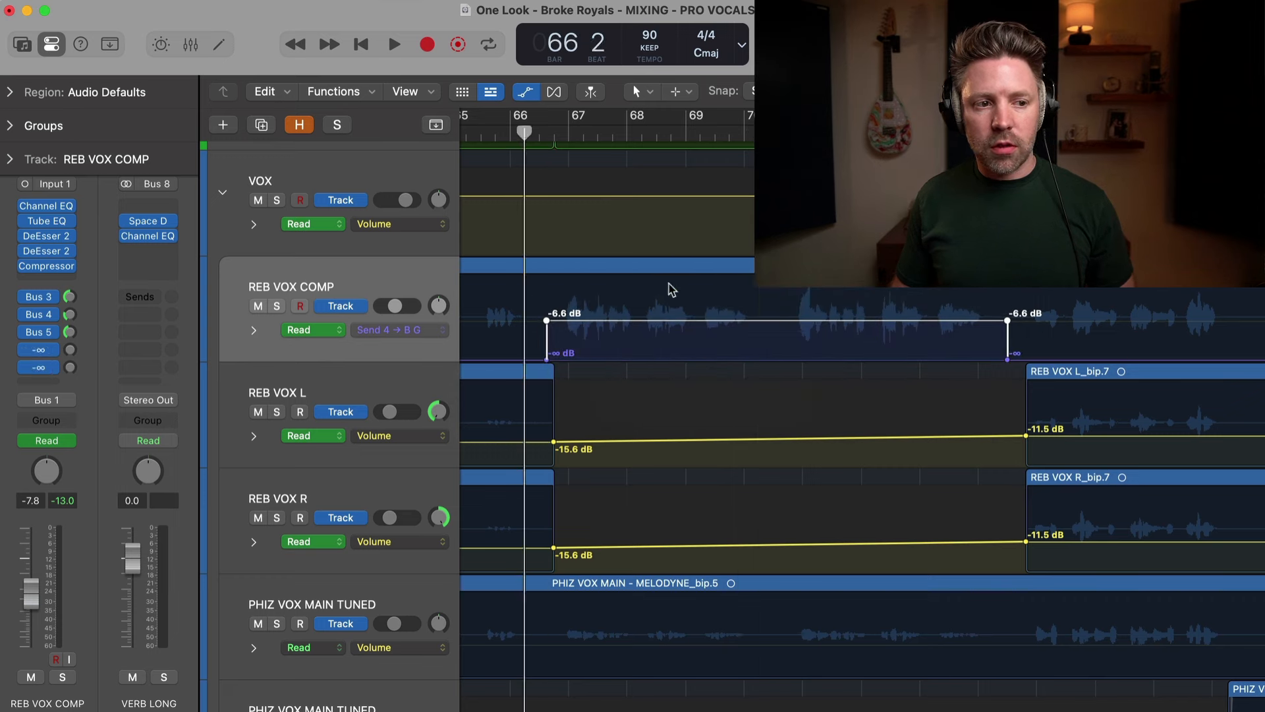
{"action": "left_click_drag", "start_coordinate": [679, 304], "coordinate": [745, 335]}
Audition the long reverb section from bar 66 to bar 72, soloing REB VOX COMP and unsoloing it before stopping playback
{"action": "key", "text": "space"}
{"action": "left_click", "coordinate": [276, 306]}
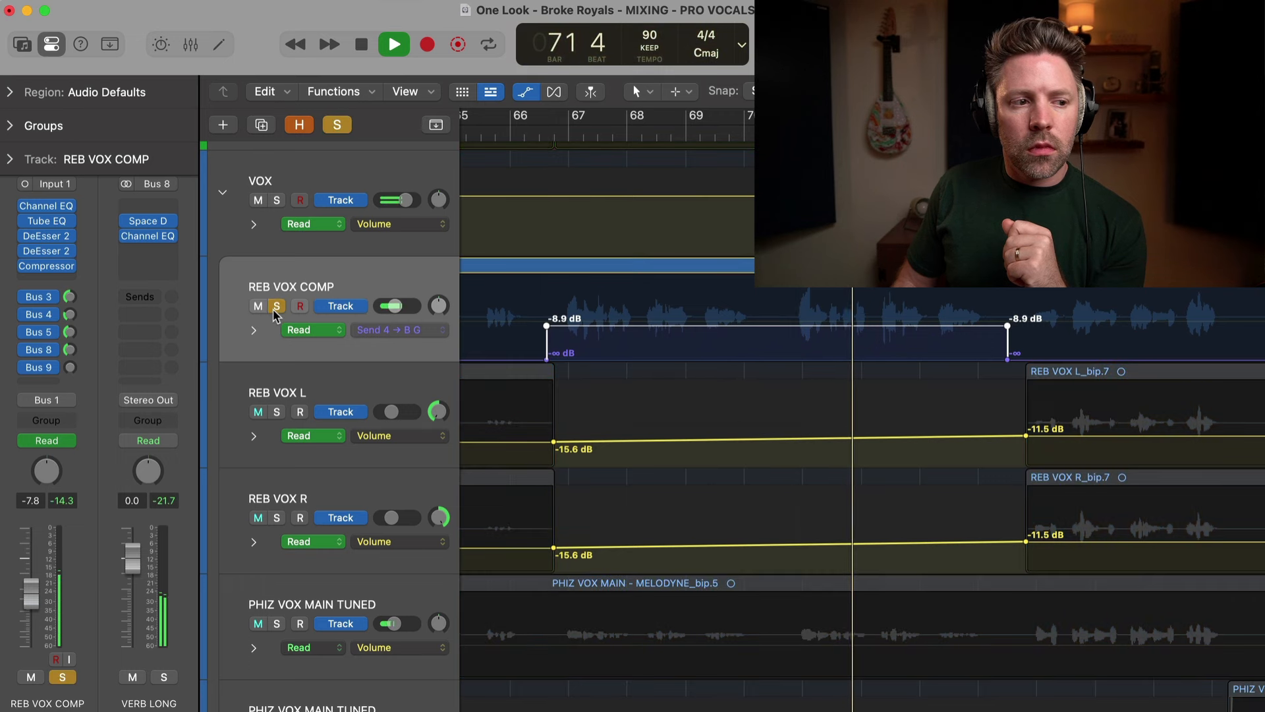
{"action": "left_click", "coordinate": [276, 306]}
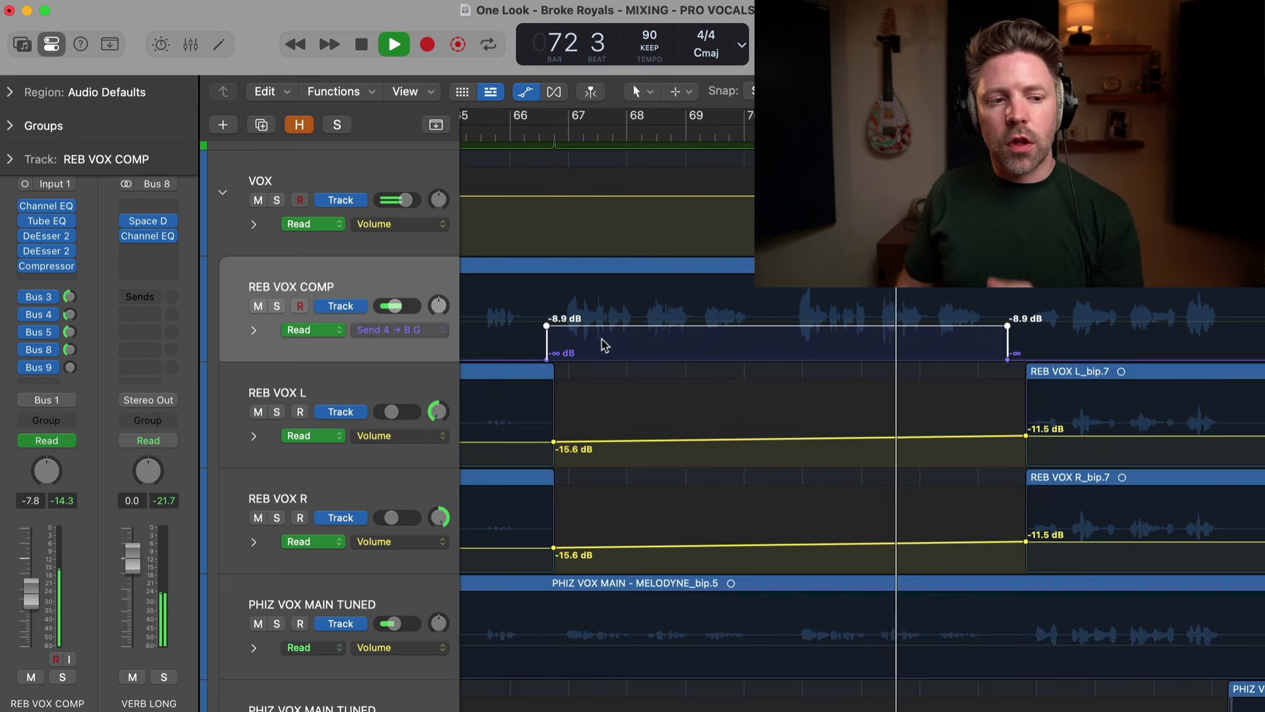
{"action": "key", "text": "space"}
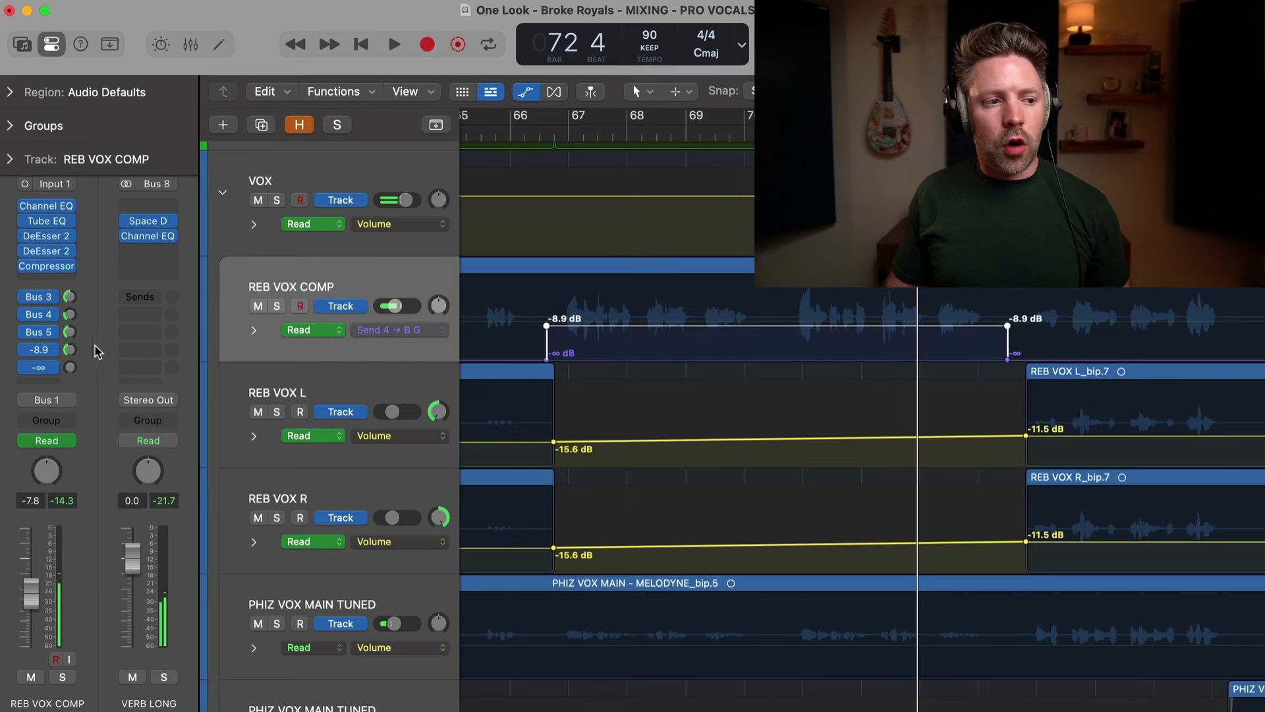
Compare REB VOX COMP from late bar 66 with its Bus 8 send muted and unmuted, and redisplay the send-level automation
{"action": "left_click", "coordinate": [25, 350]}
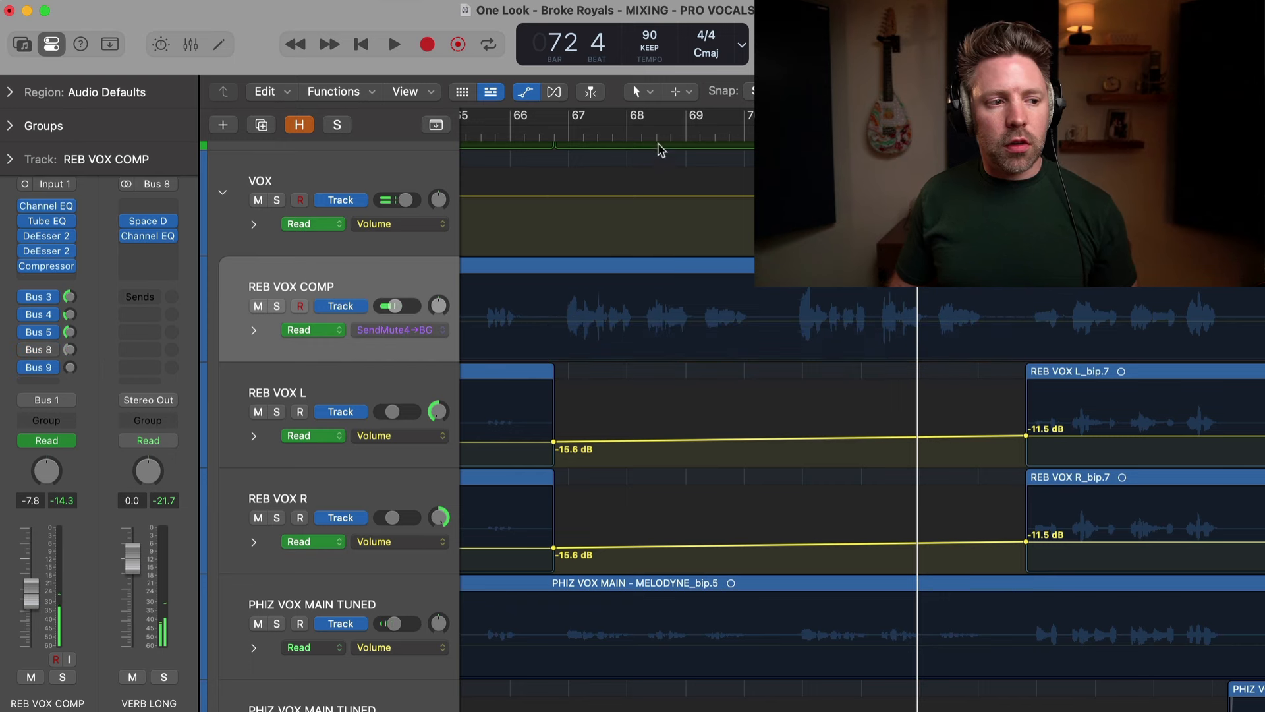
{"action": "left_click", "coordinate": [561, 136]}
{"action": "key", "text": "space"}
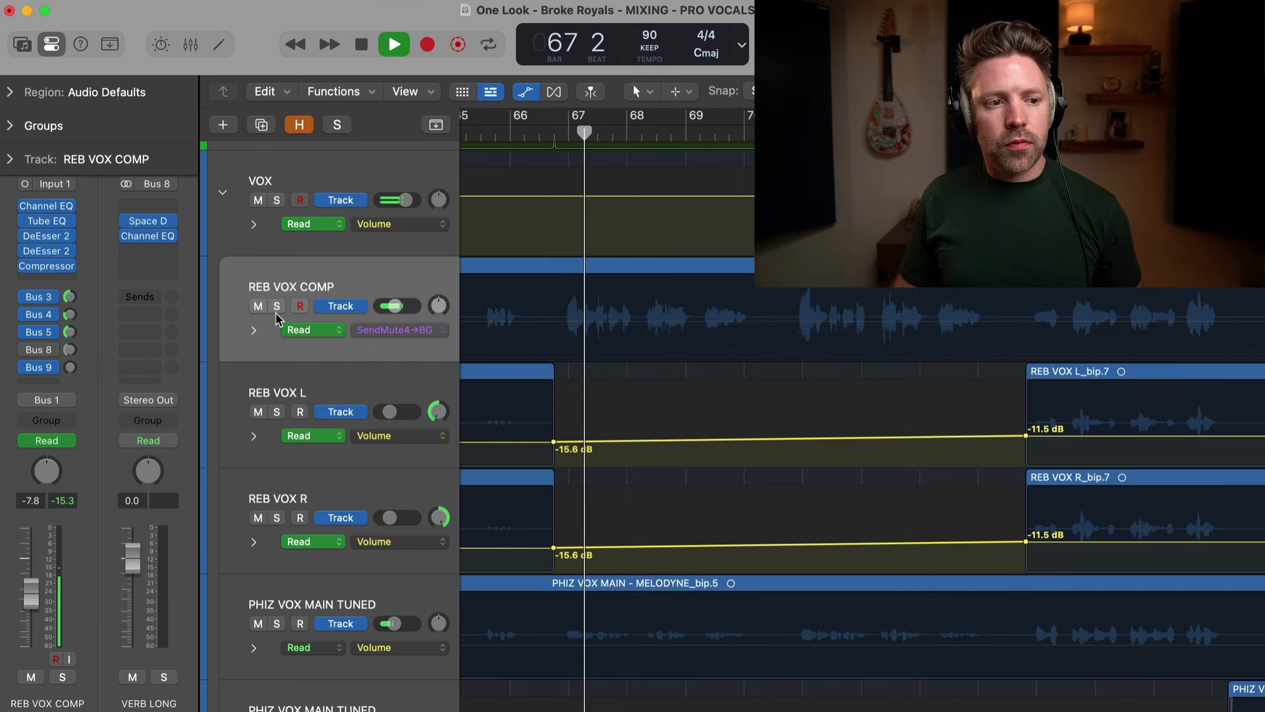
{"action": "left_click", "coordinate": [25, 351]}
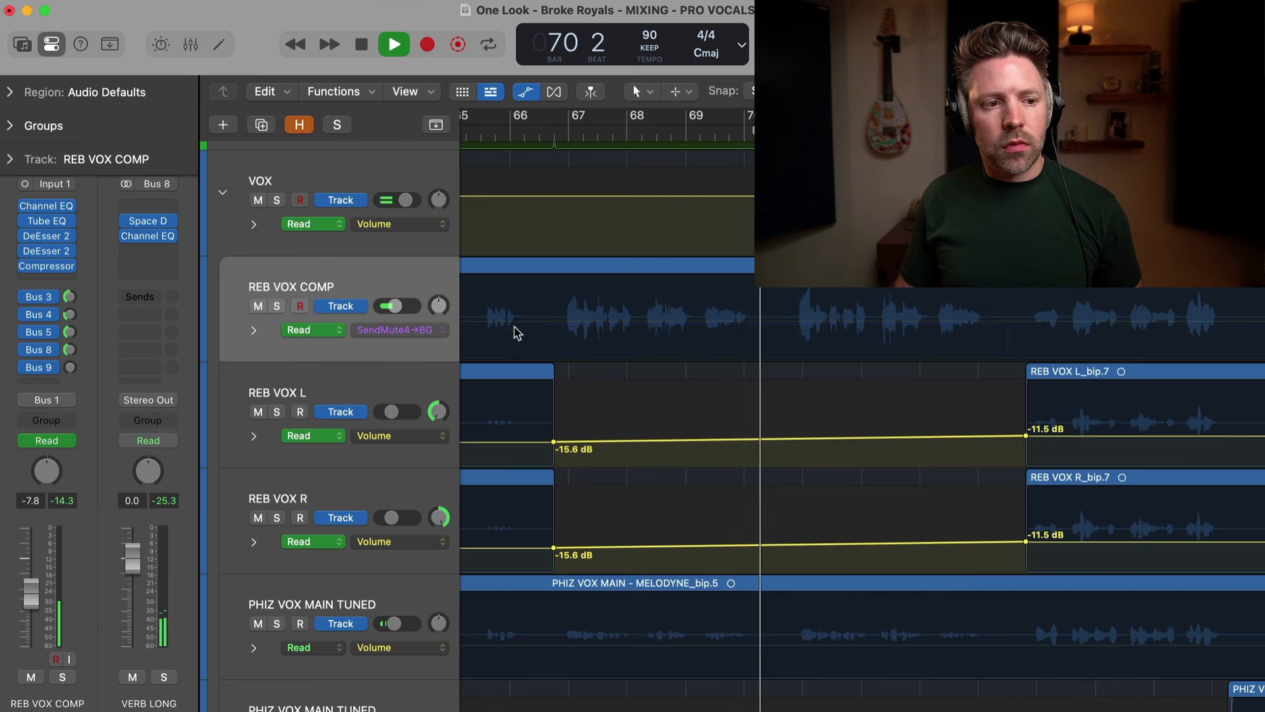
{"action": "key", "text": "space"}
{"action": "left_click", "coordinate": [69, 349]}
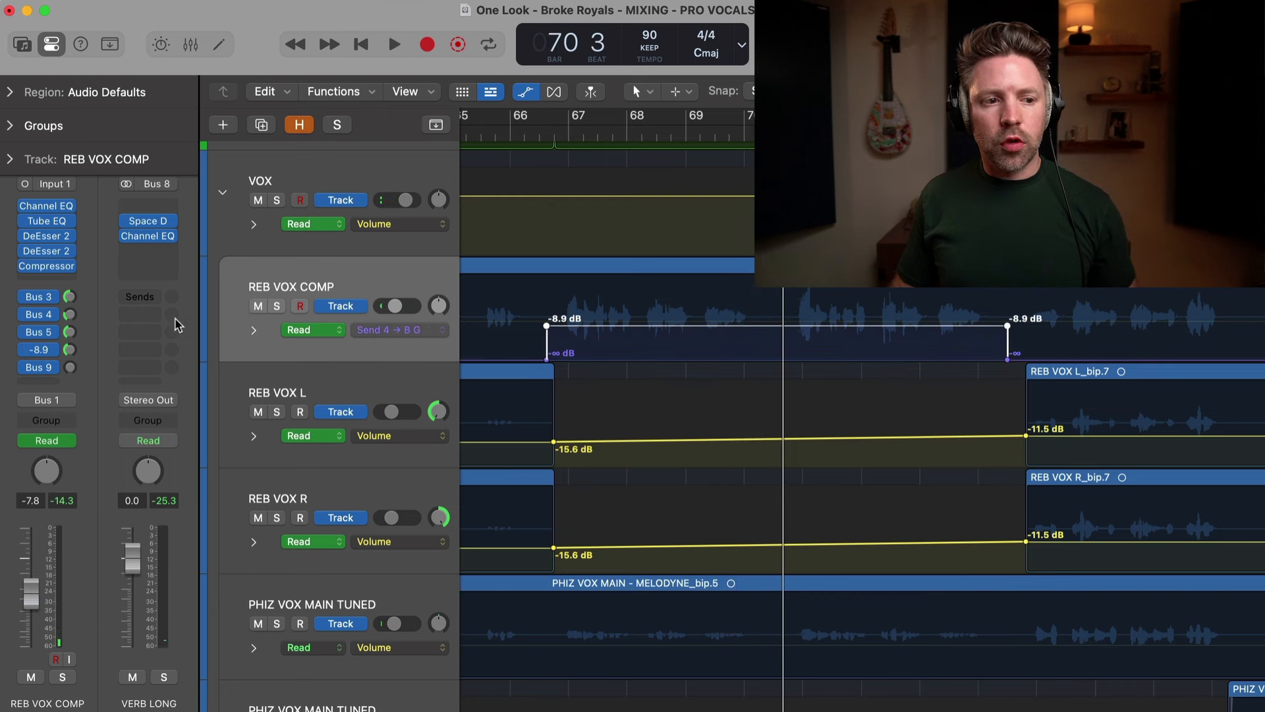
Add a peak of -2.0 dB at bar 68 in REB VOX COMP's Bus 8 send automation
{"action": "left_click", "coordinate": [552, 138]}
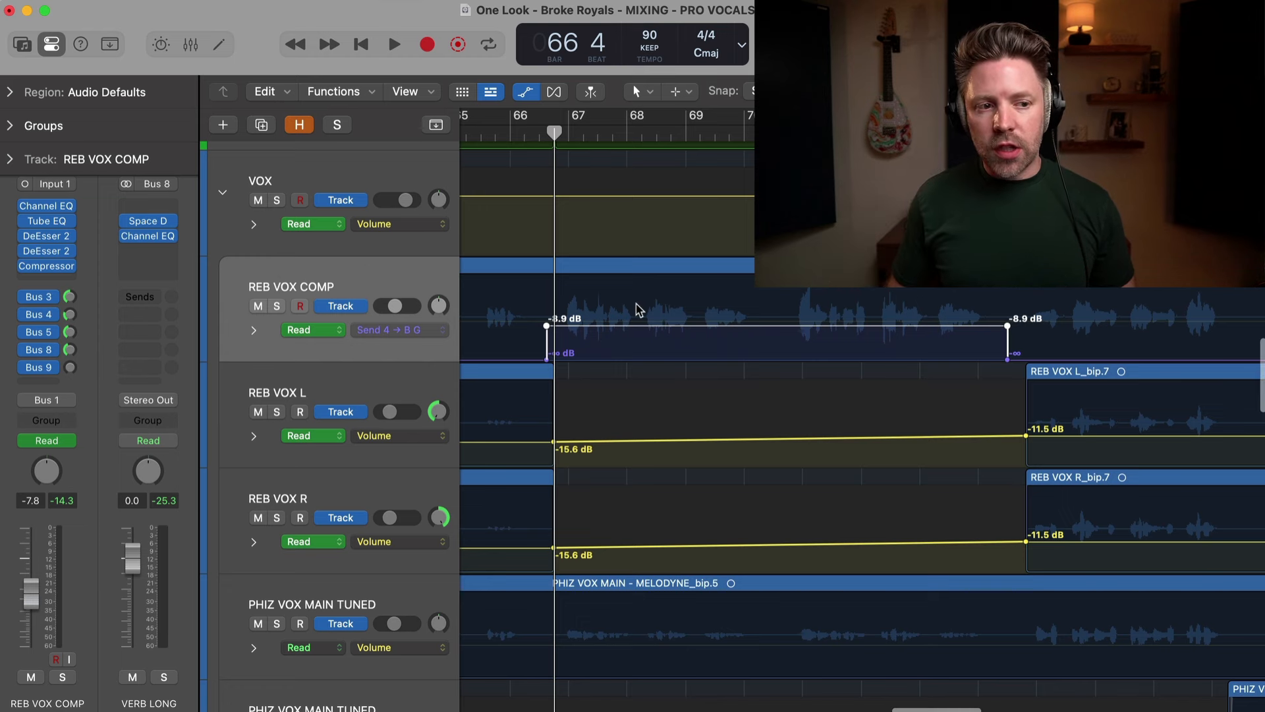
{"action": "key", "text": "super+Right"}
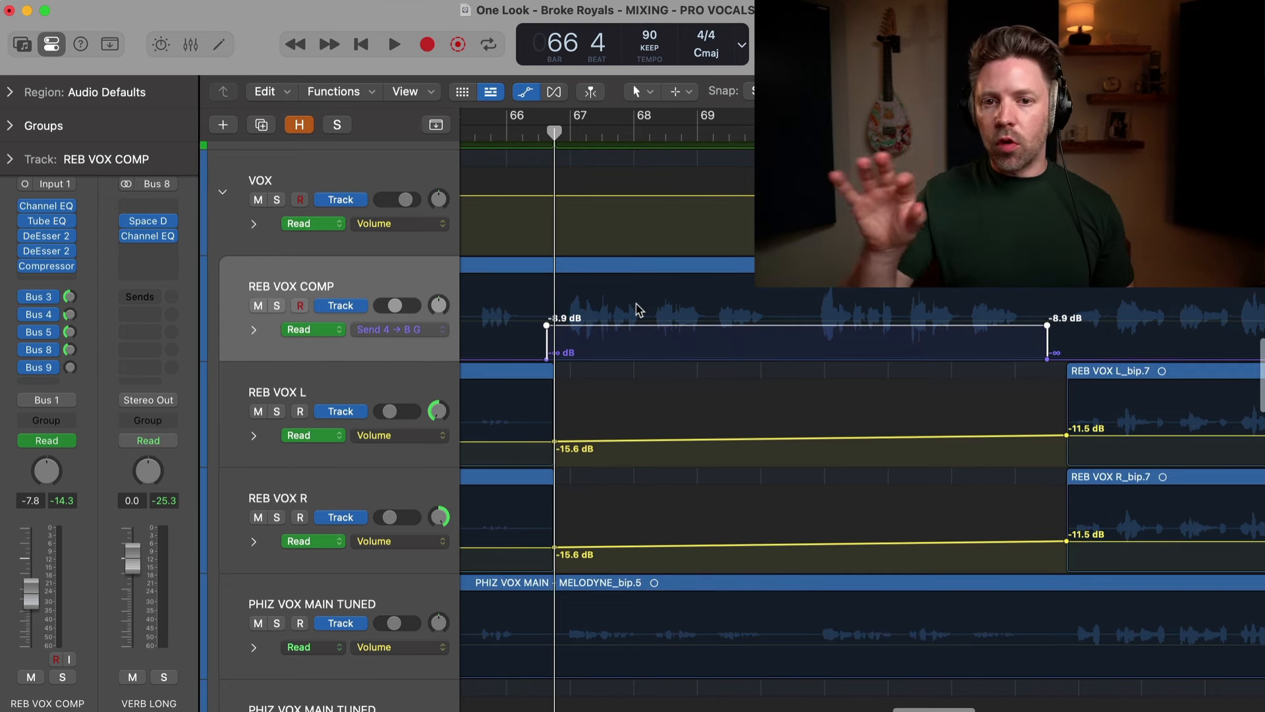
{"action": "key", "text": "super+Right"}
{"action": "key", "text": "super+Right"}
{"action": "key", "text": "super+Right"}
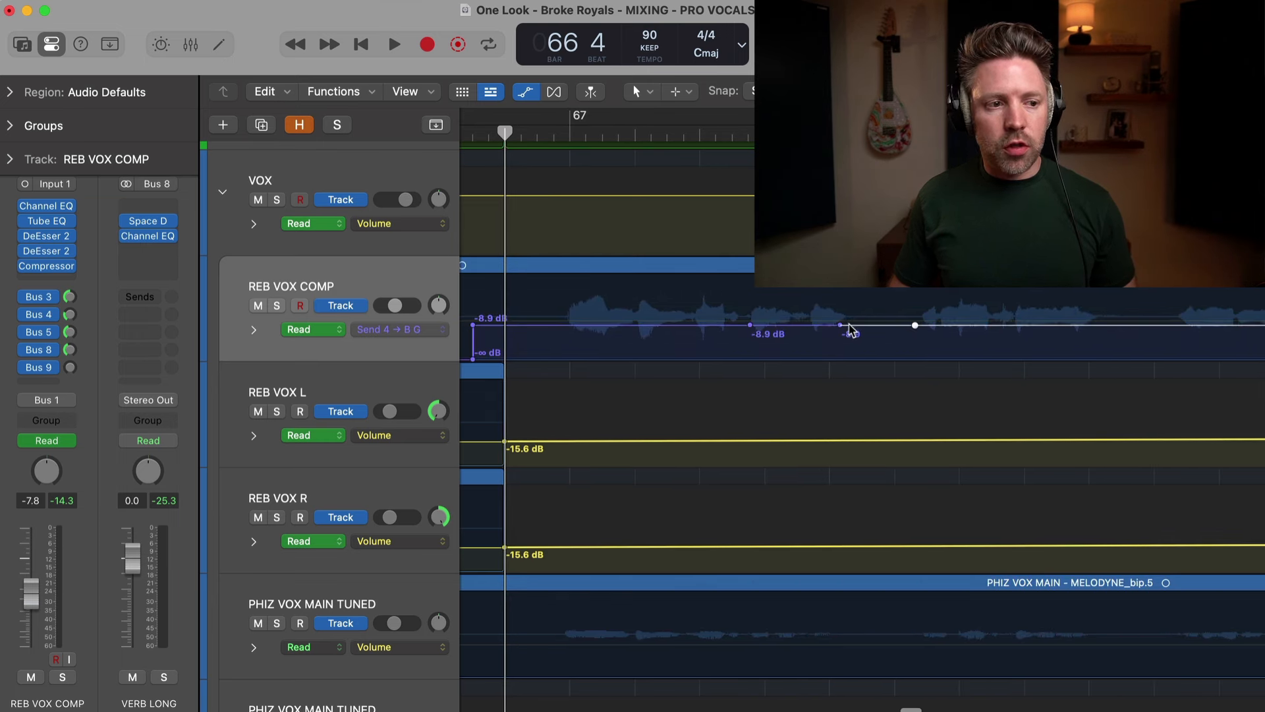
{"action": "left_click_drag", "start_coordinate": [838, 325], "coordinate": [840, 308]}
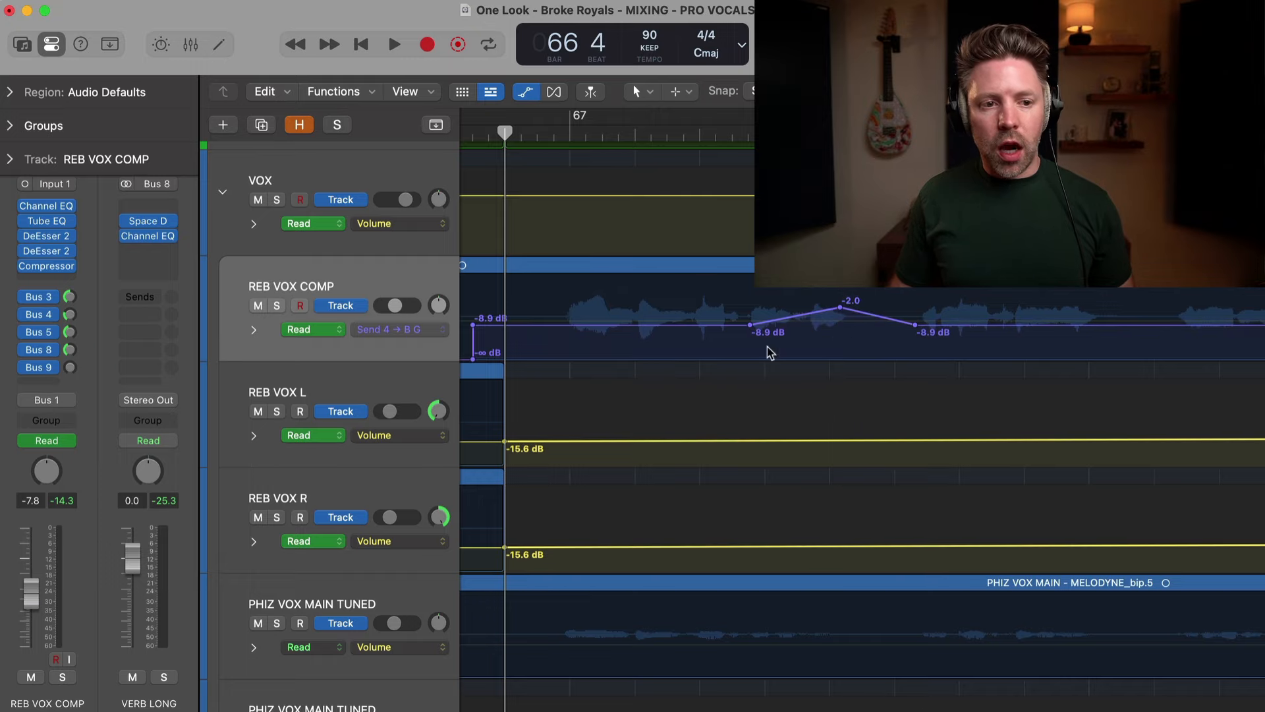
Create an arrangement track for the VERB LONG aux and show its volume automation lane
{"action": "key", "text": "super+2"}
{"action": "scroll", "coordinate": [890, 450], "scroll_direction": "down", "scroll_amount": 3}
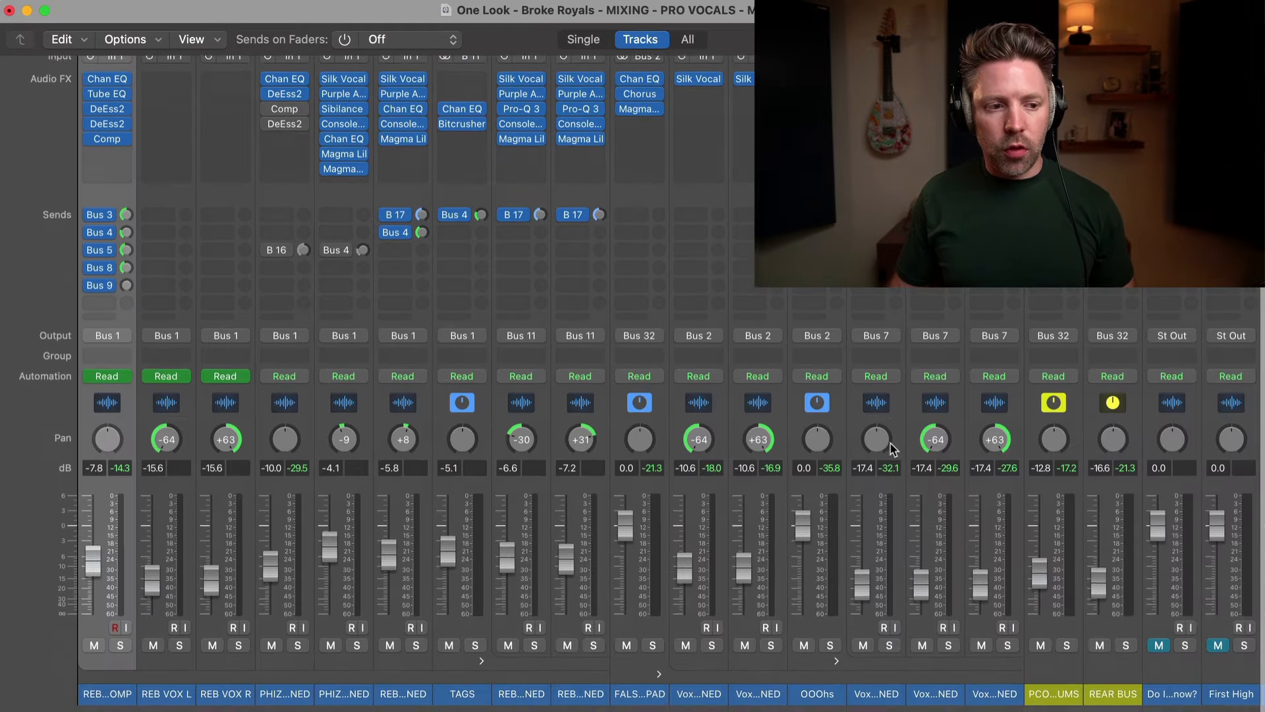
{"action": "scroll", "coordinate": [890, 449], "scroll_direction": "right", "scroll_amount": 10}
{"action": "scroll", "coordinate": [891, 449], "scroll_direction": "left", "scroll_amount": 1}
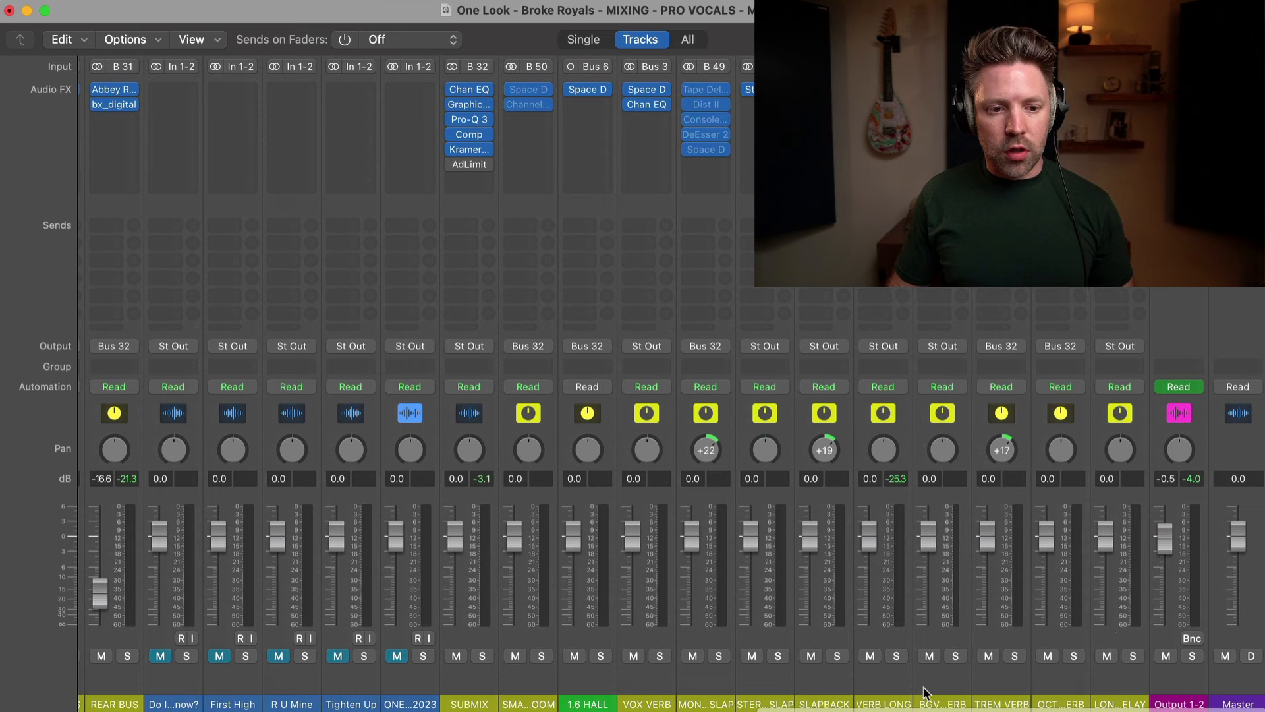
{"action": "left_click", "coordinate": [872, 685]}
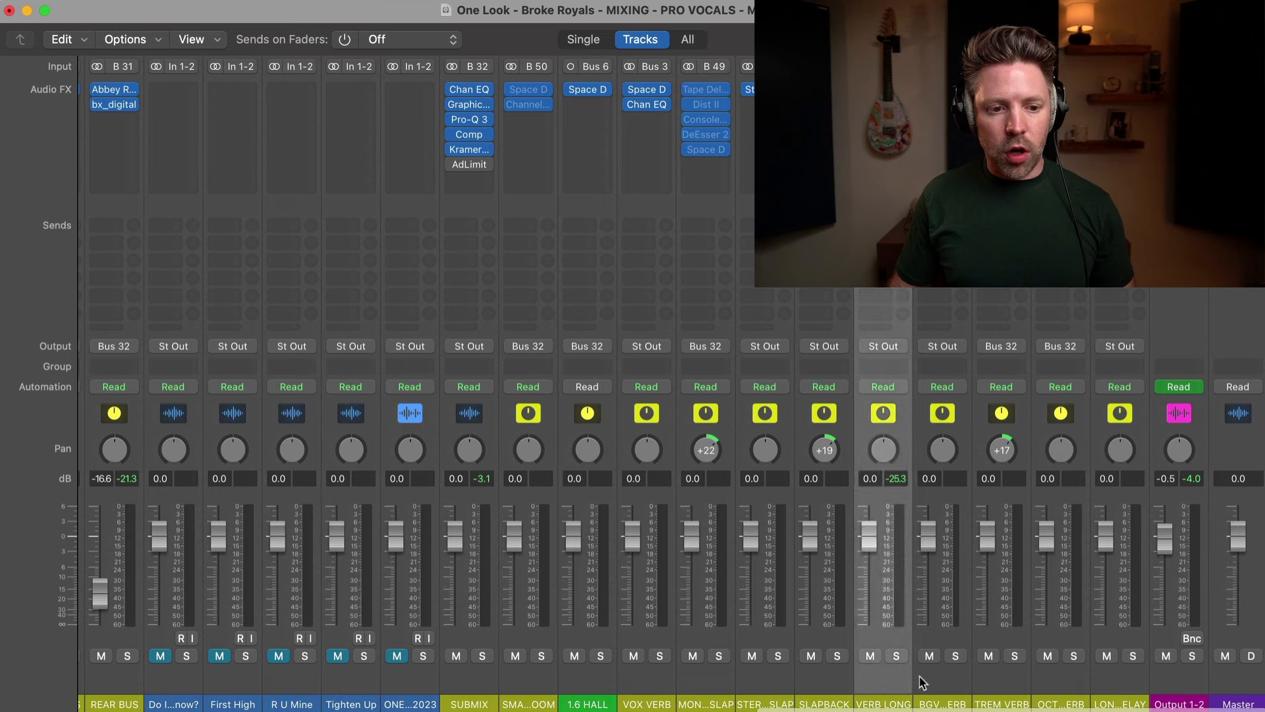
{"action": "right_click", "coordinate": [885, 682]}
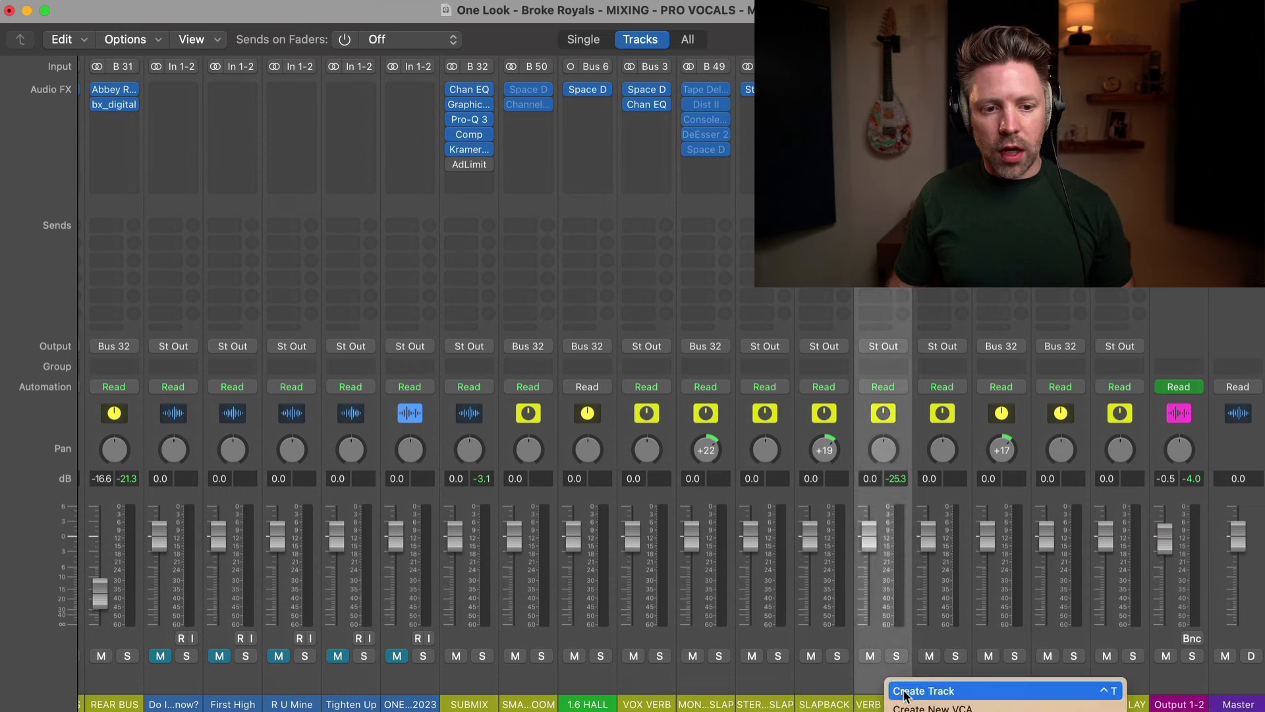
{"action": "left_click", "coordinate": [905, 693]}
{"action": "key", "text": "1"}
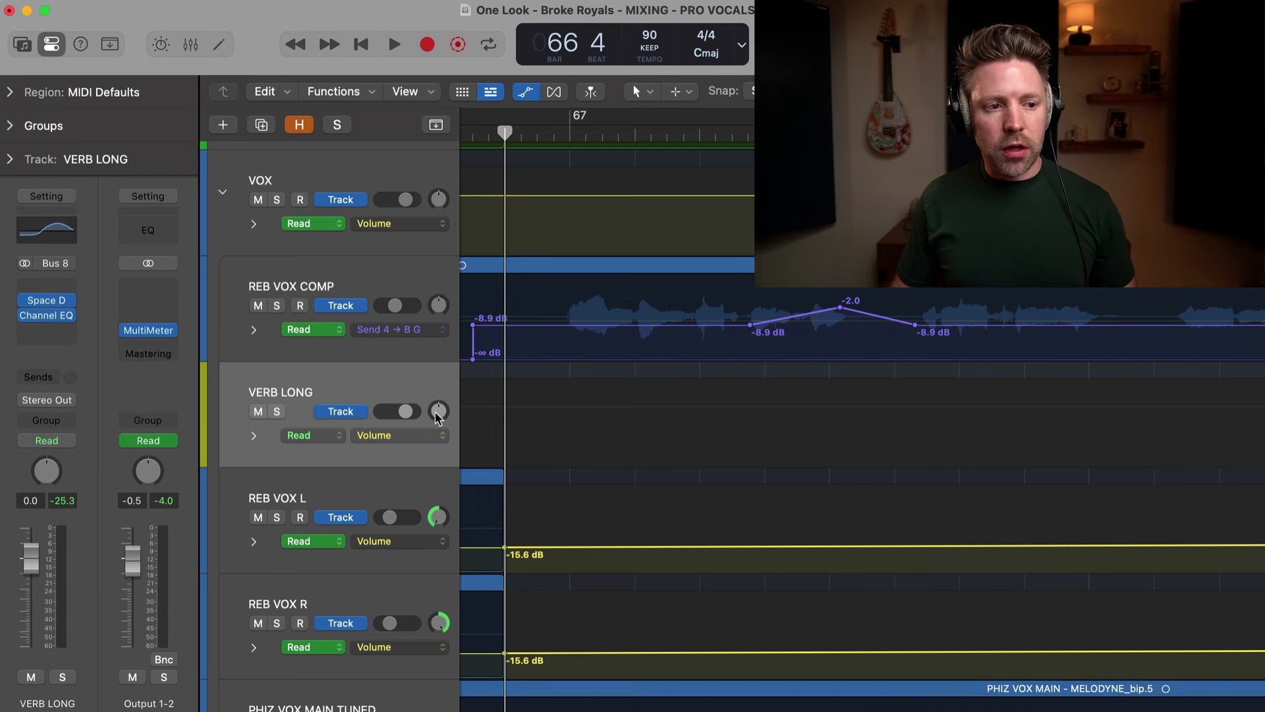
{"action": "left_click", "coordinate": [409, 413]}
{"action": "key", "text": "a"}
{"action": "key", "text": "a"}
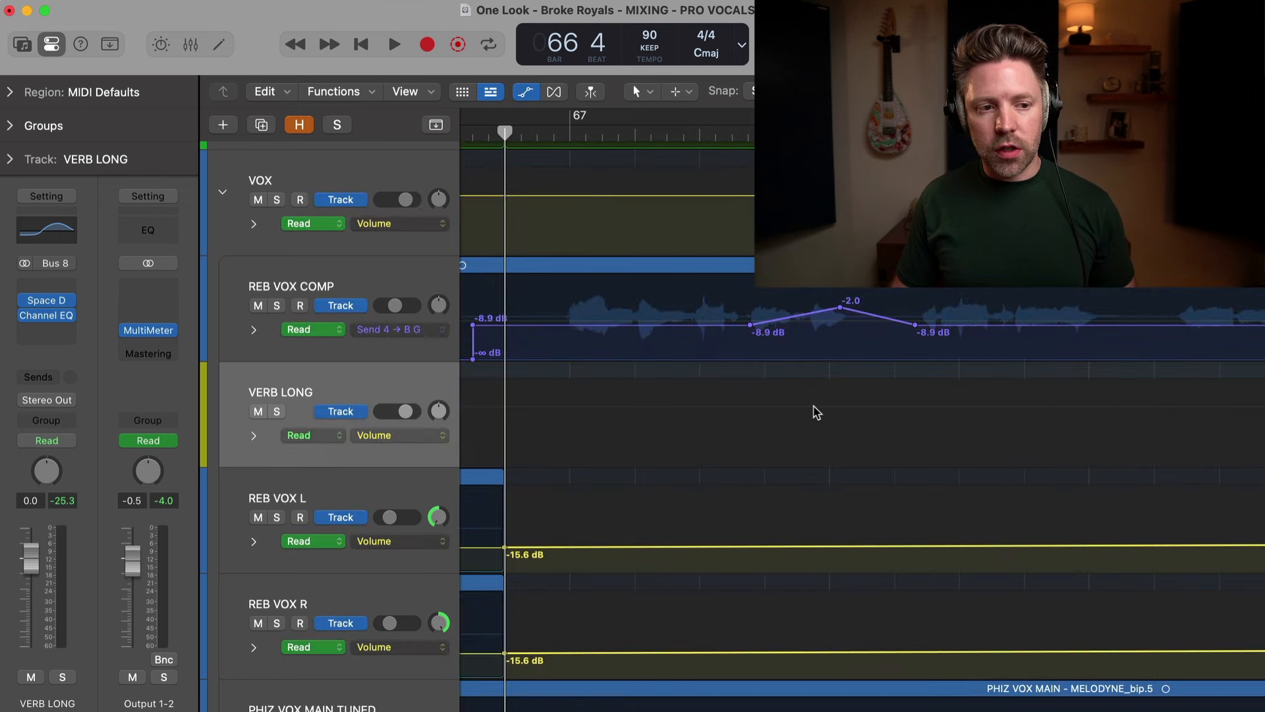
Audition the phrase into bar 68 and lower REB VOX COMP's Bus 8 send peak there to -4.4 dB
{"action": "key", "text": "space"}
{"action": "scroll", "coordinate": [825, 415], "scroll_direction": "down", "scroll_amount": 1}
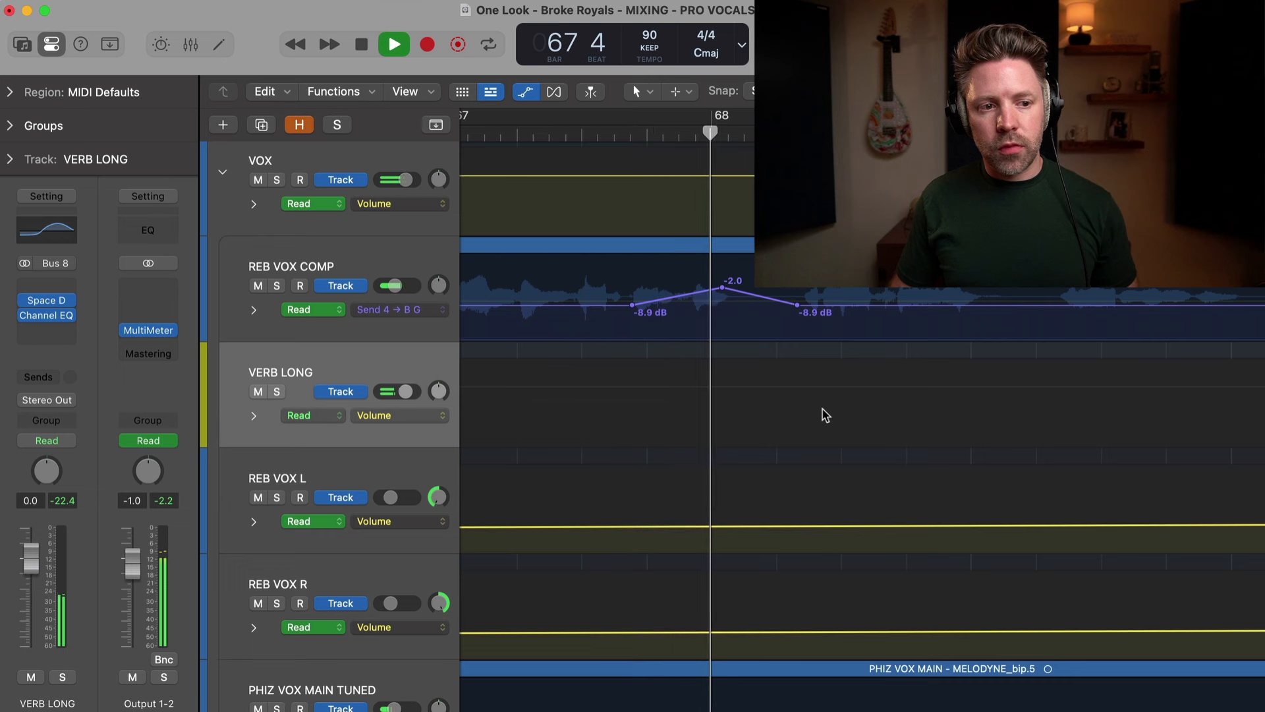
{"action": "key", "text": "space"}
{"action": "left_click_drag", "start_coordinate": [721, 288], "coordinate": [722, 292]}
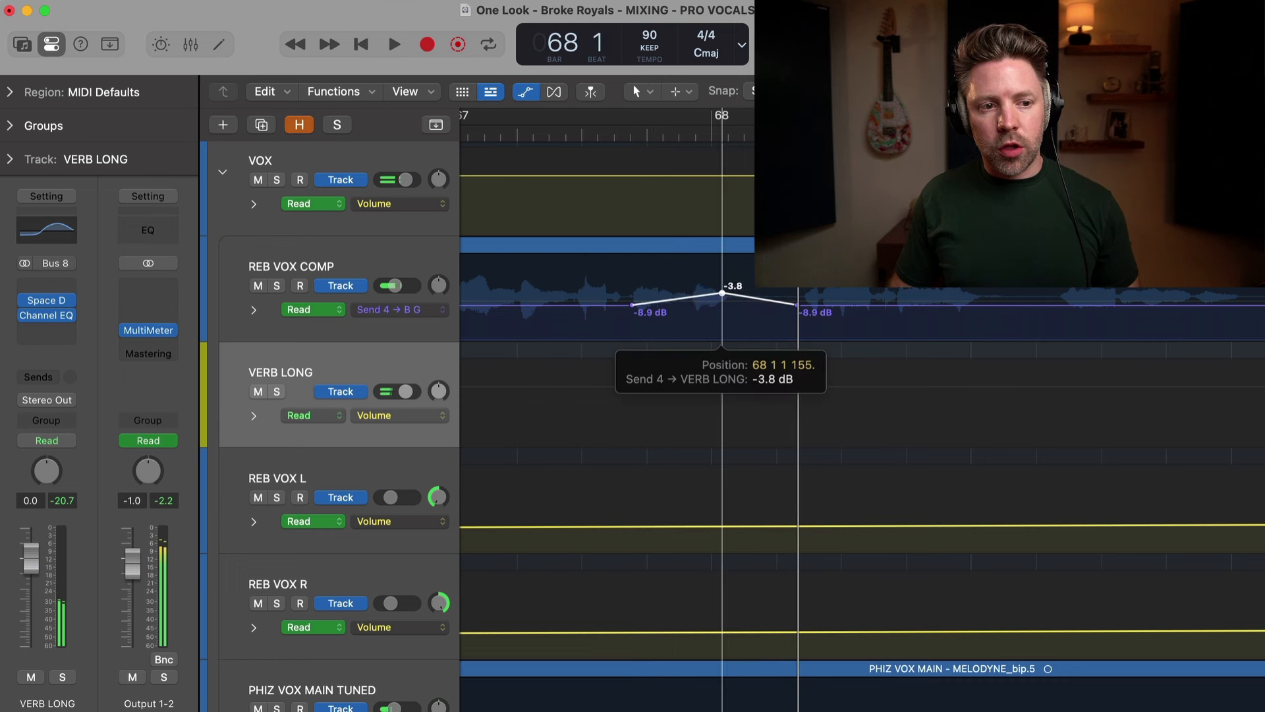
Add a +3.5 dB volume automation peak on VERB LONG in early bar 68, moving it to about beat 2 while auditioning
{"action": "left_click", "coordinate": [782, 391]}
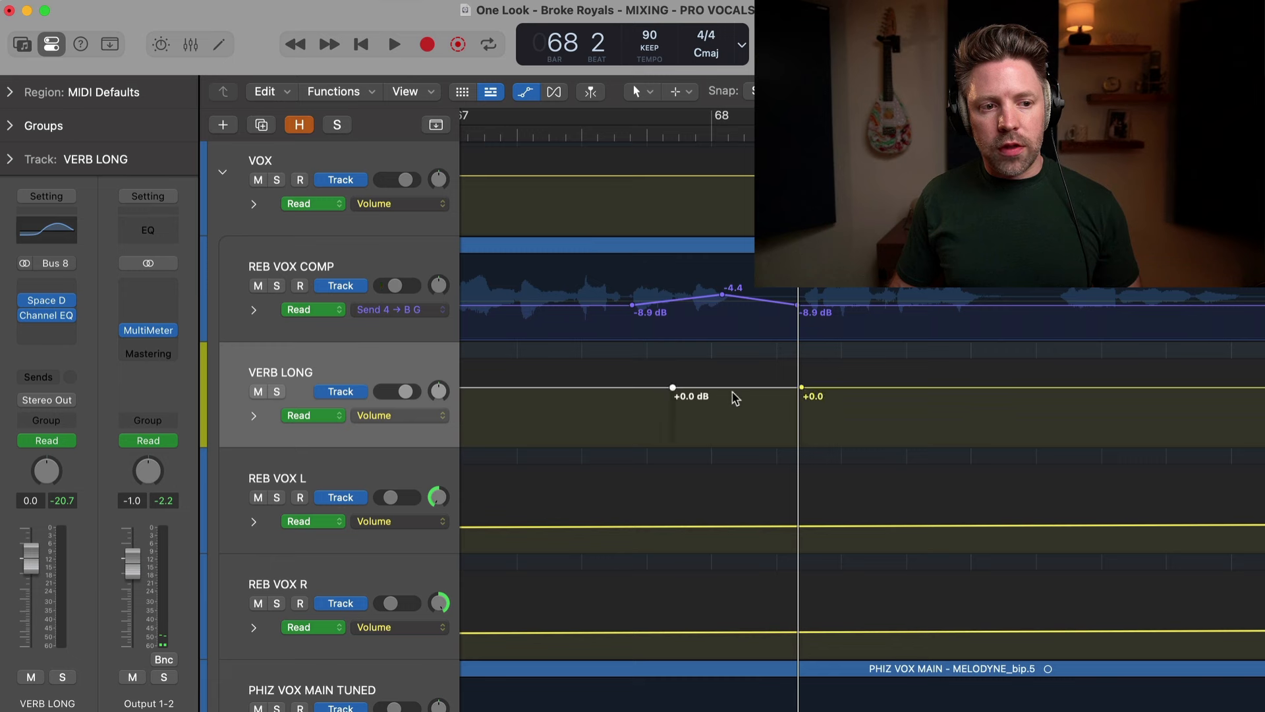
{"action": "left_click_drag", "start_coordinate": [747, 387], "coordinate": [746, 374]}
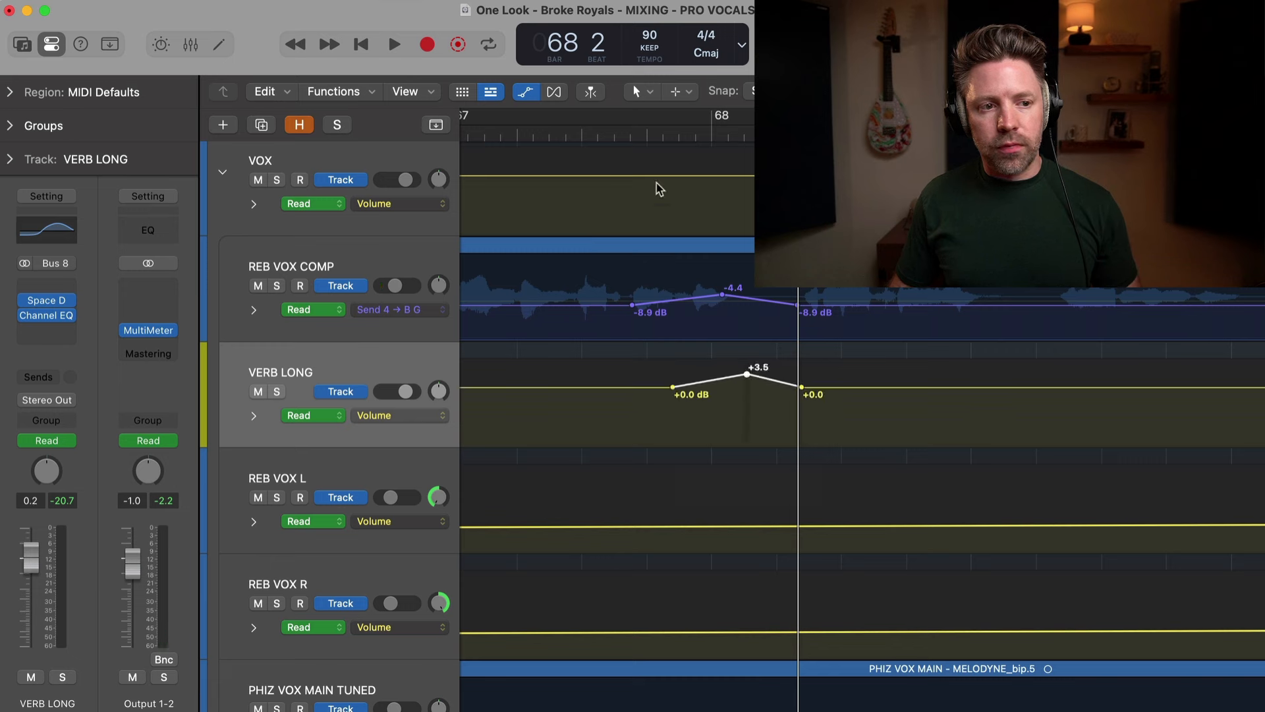
{"action": "left_click", "coordinate": [582, 134]}
{"action": "key", "text": "space"}
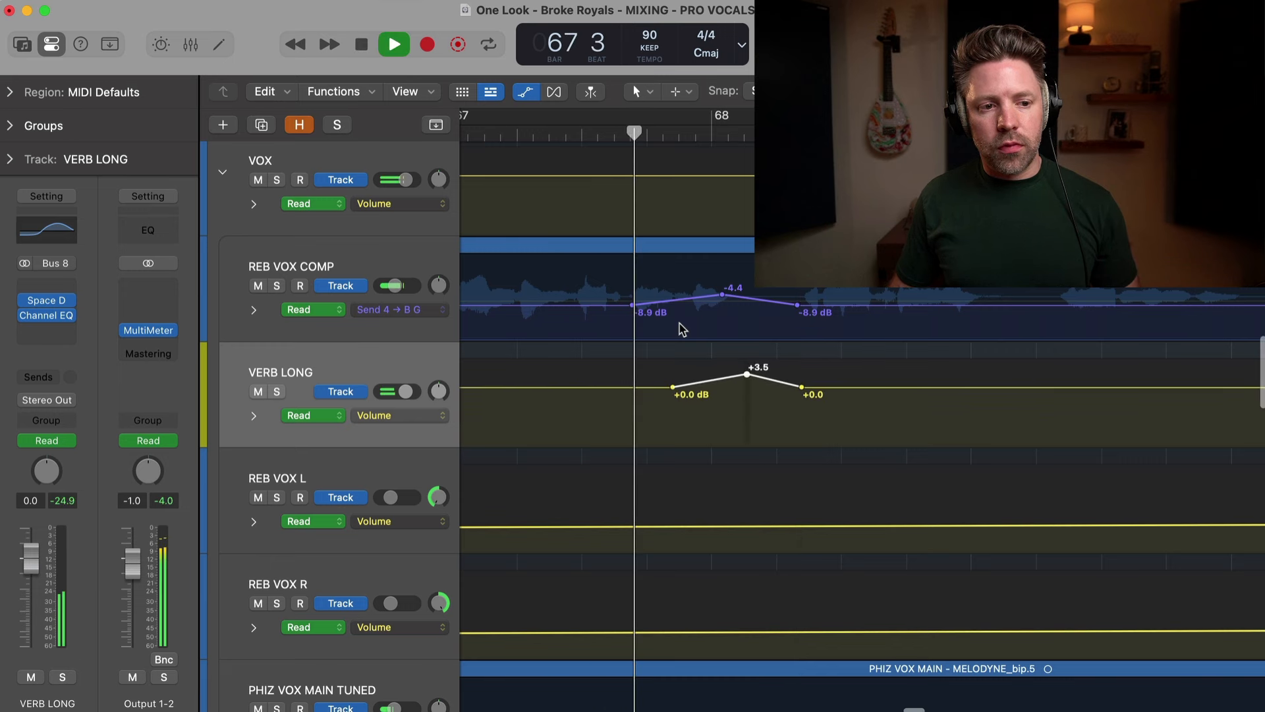
{"action": "left_click_drag", "start_coordinate": [746, 375], "coordinate": [801, 375]}
{"action": "key", "text": "space"}
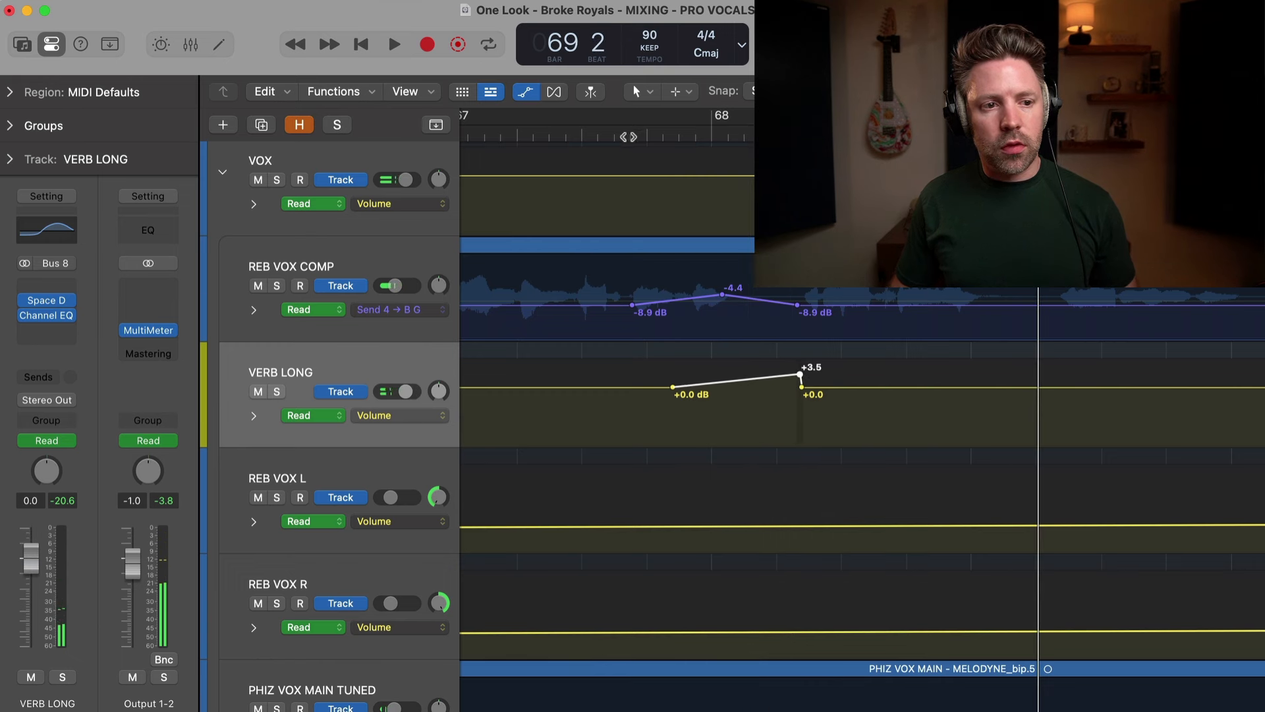
Reshape VERB LONG's volume boost into a plateau starting at +3.3 dB just after bar 68 begins, and audition it
{"action": "left_click", "coordinate": [723, 383]}
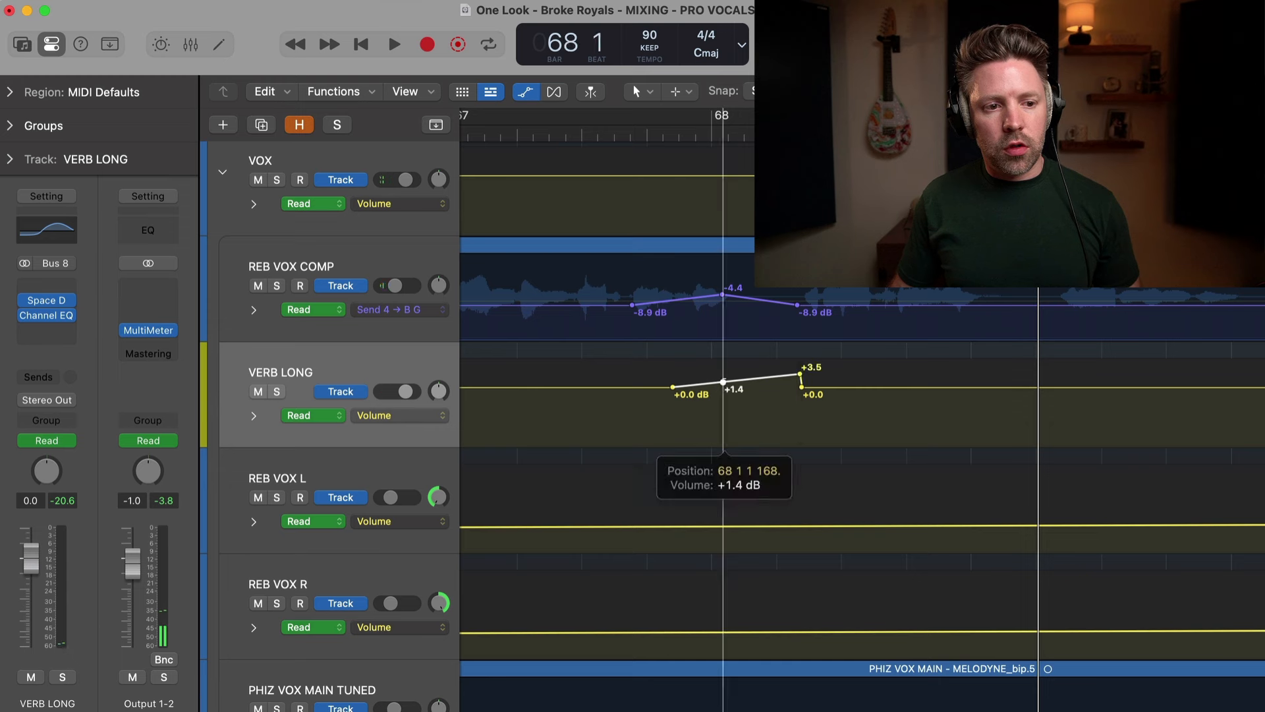
{"action": "mouse_move", "coordinate": [723, 375]}
{"action": "left_mouse_down"}
{"action": "mouse_move", "coordinate": [692, 388]}
{"action": "mouse_move", "coordinate": [728, 375]}
{"action": "left_mouse_up"}
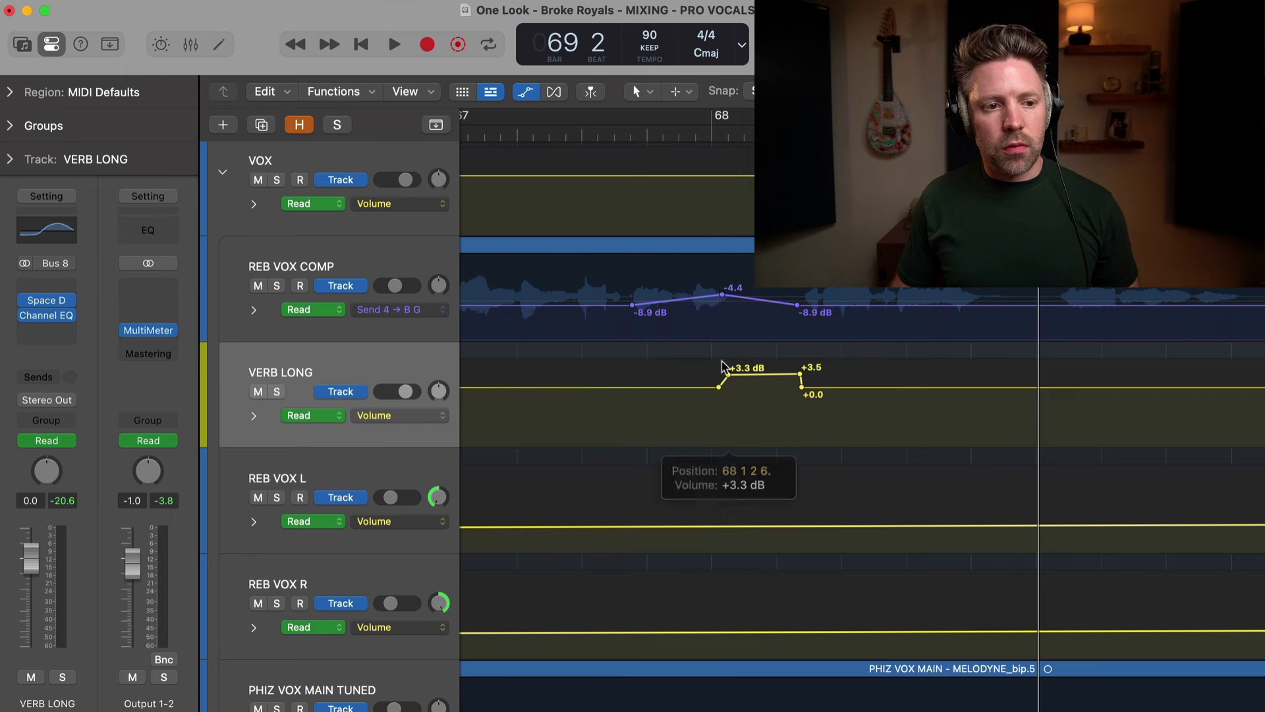
{"action": "left_click", "coordinate": [573, 136]}
{"action": "key", "text": "space"}
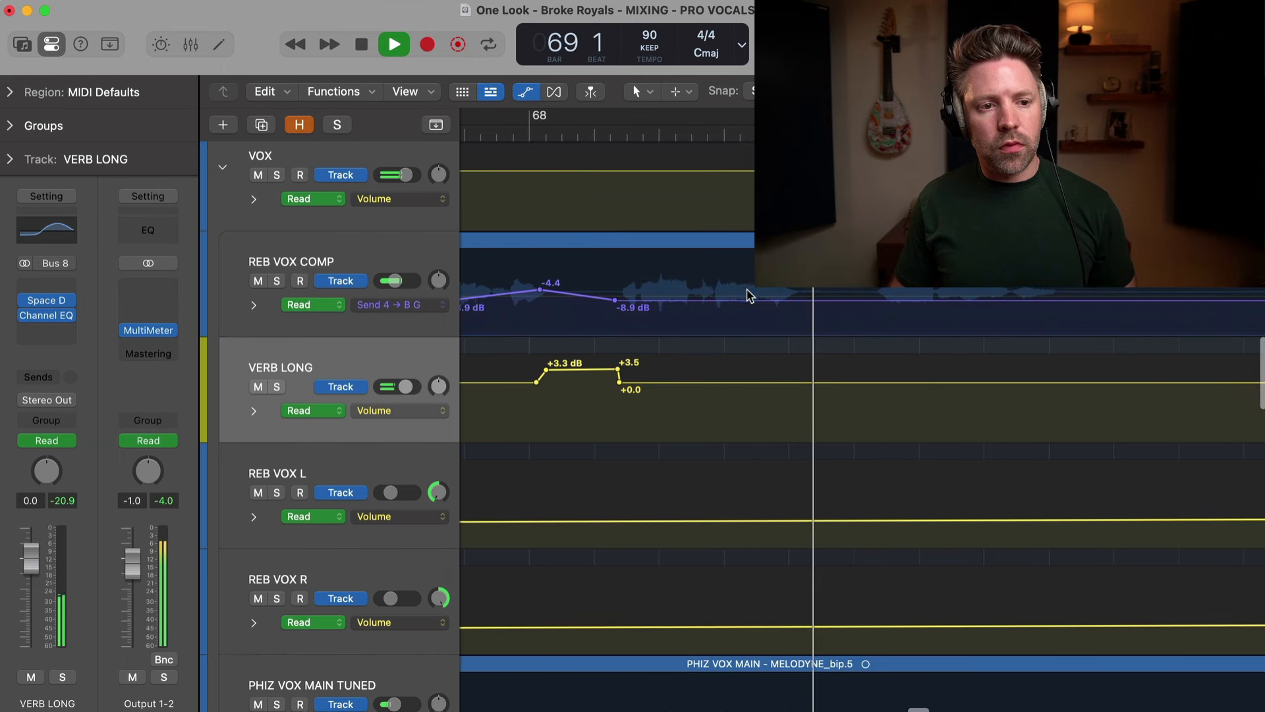
Add a -4.7 dB Bus 8 send peak on REB VOX COMP and a +3.8 dB volume plateau on VERB LONG near bar 69
{"action": "left_click", "coordinate": [790, 383]}
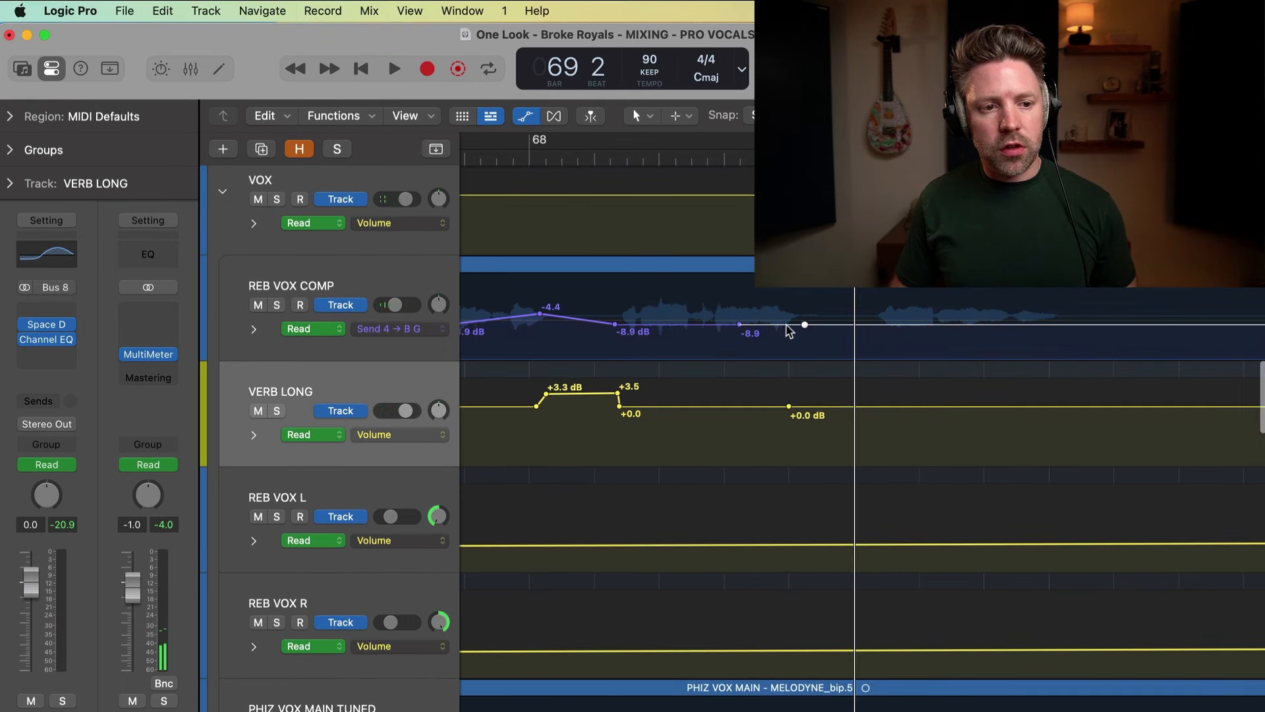
{"action": "left_click_drag", "start_coordinate": [787, 325], "coordinate": [787, 314]}
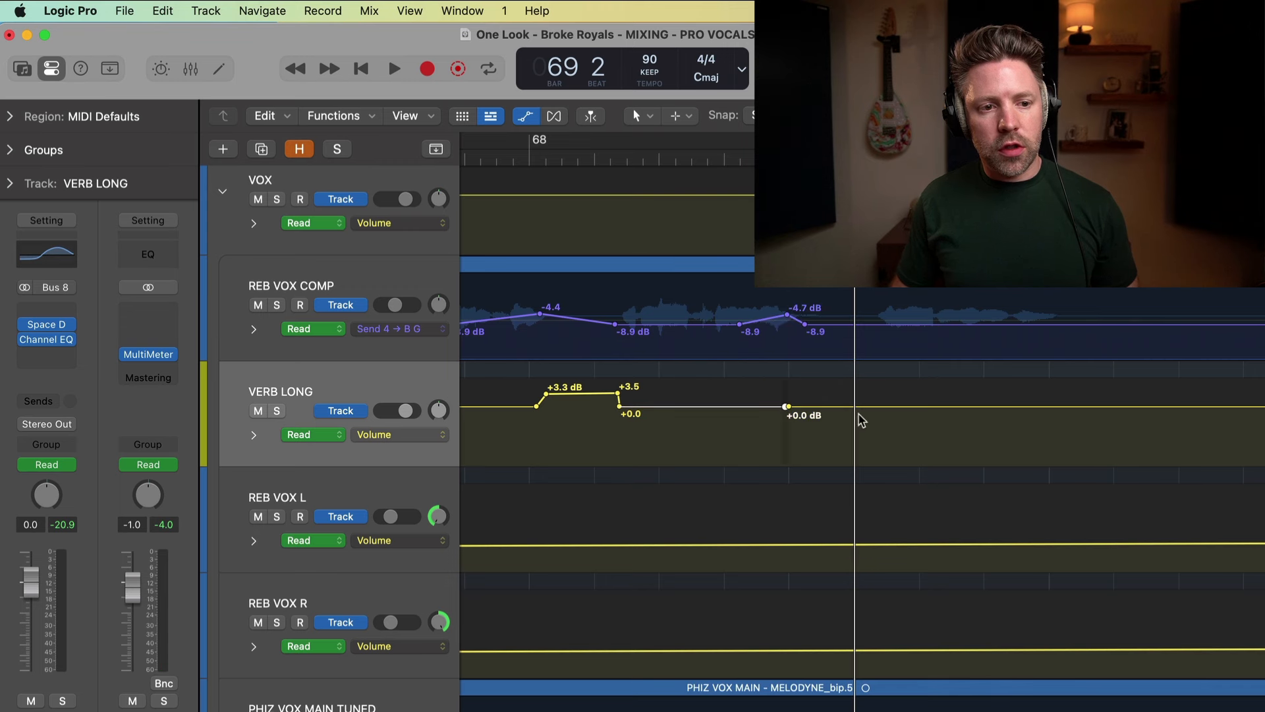
{"action": "left_click_drag", "start_coordinate": [867, 405], "coordinate": [844, 388]}
Audition the reverb boosts from bar 68 to bar 70 and review their automation, toggling the automation view off and on
{"action": "left_click", "coordinate": [574, 160]}
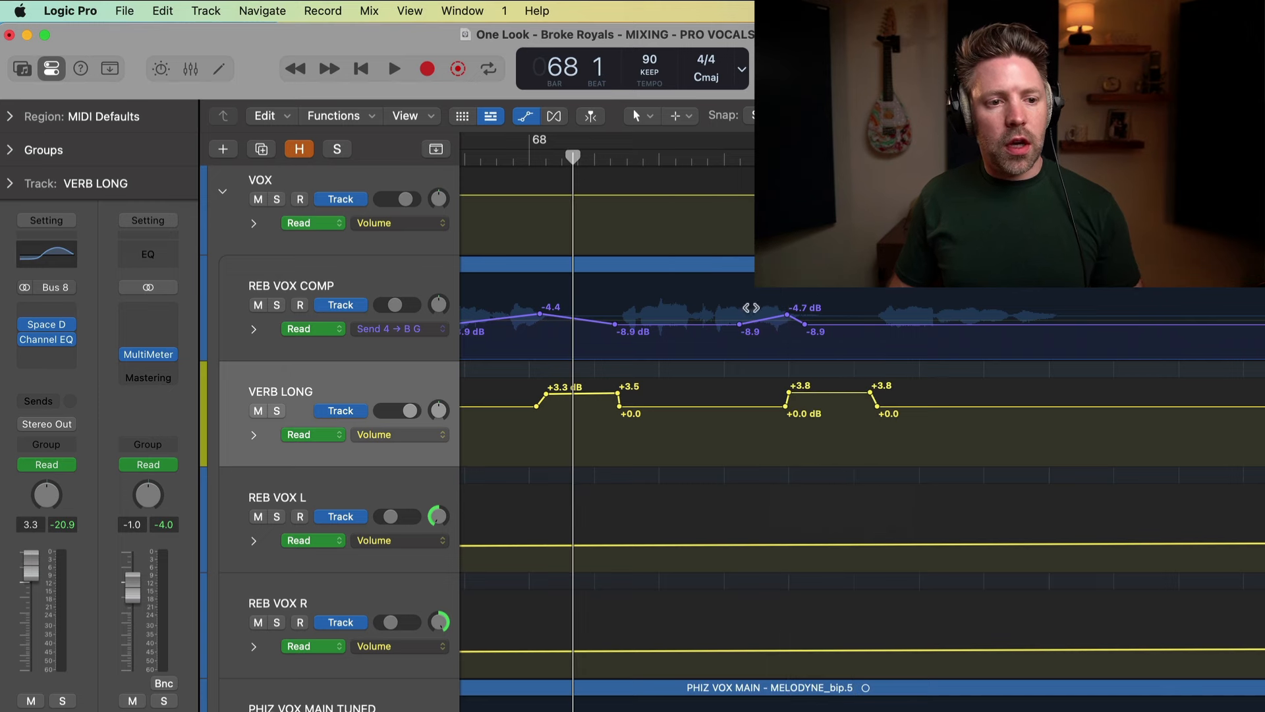
{"action": "key", "text": "space"}
{"action": "scroll", "coordinate": [752, 311], "scroll_direction": "down", "scroll_amount": 1}
{"action": "scroll", "coordinate": [753, 311], "scroll_direction": "right", "scroll_amount": 1}
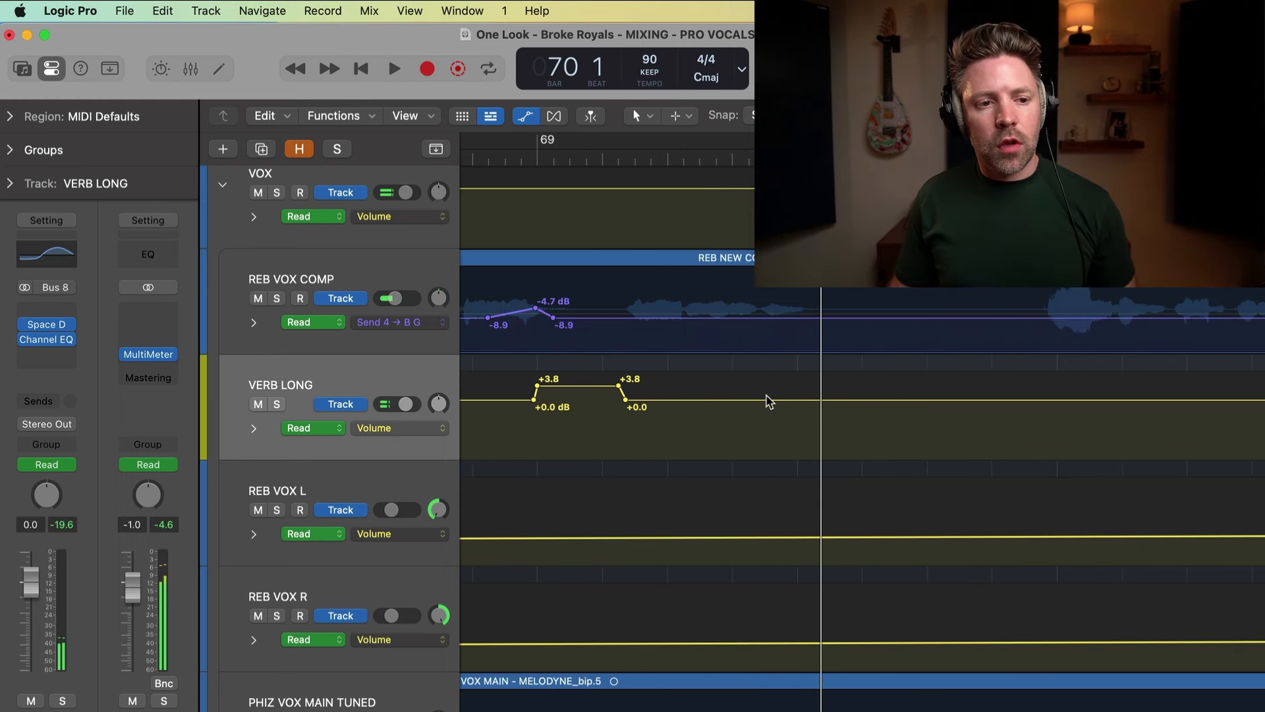
{"action": "key", "text": "a"}
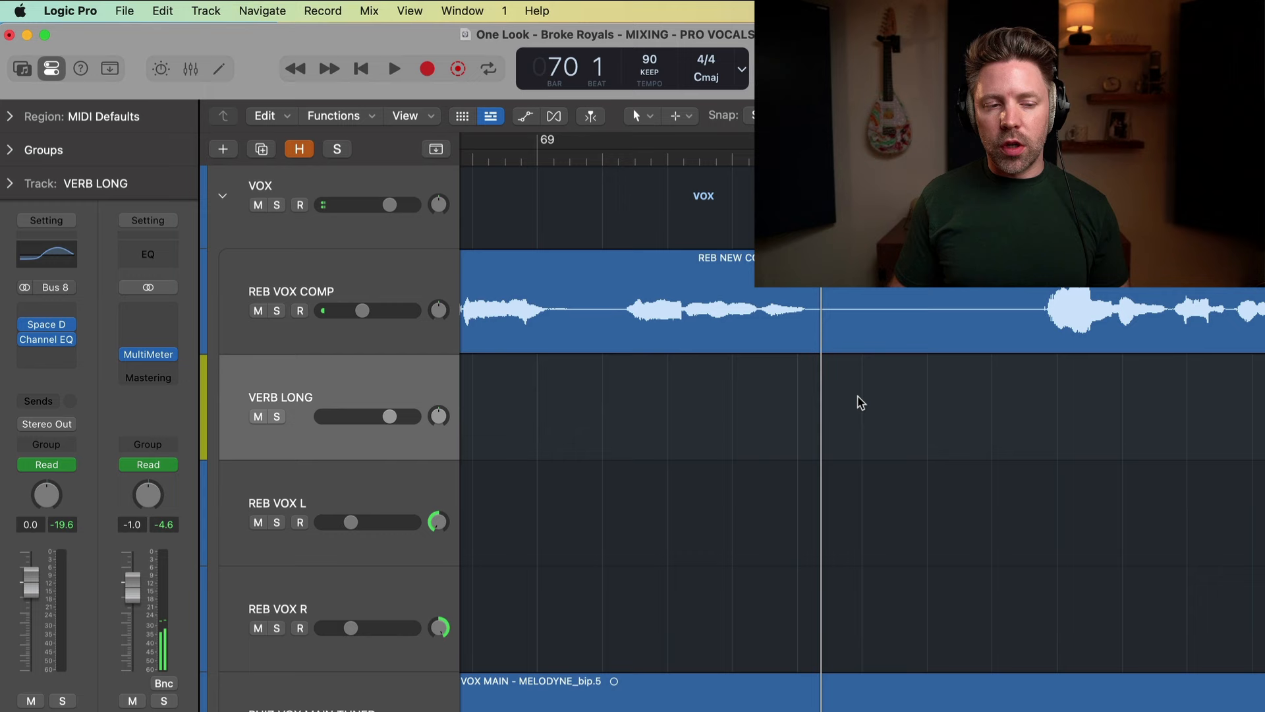
{"action": "scroll", "coordinate": [860, 402], "scroll_direction": "left", "scroll_amount": 2}
{"action": "key", "text": "a"}
{"action": "scroll", "coordinate": [851, 419], "scroll_direction": "left", "scroll_amount": 6}
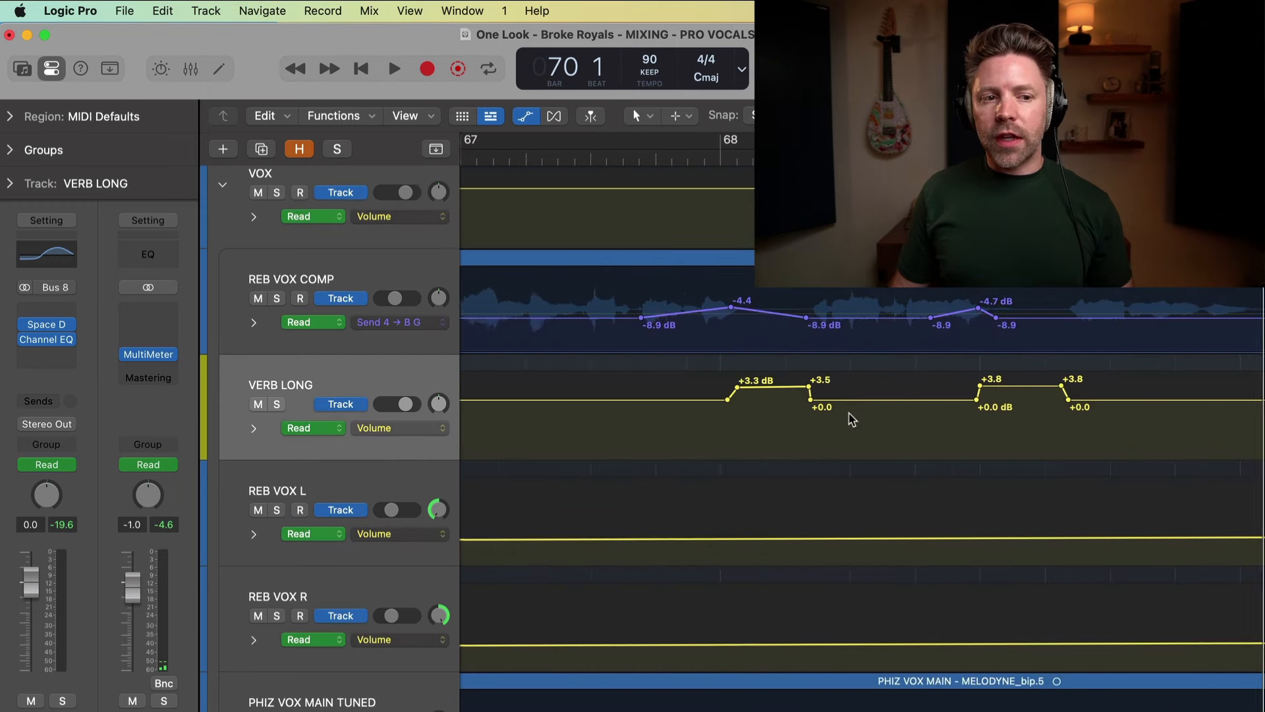
{"action": "scroll", "coordinate": [851, 420], "scroll_direction": "down", "scroll_amount": 5}
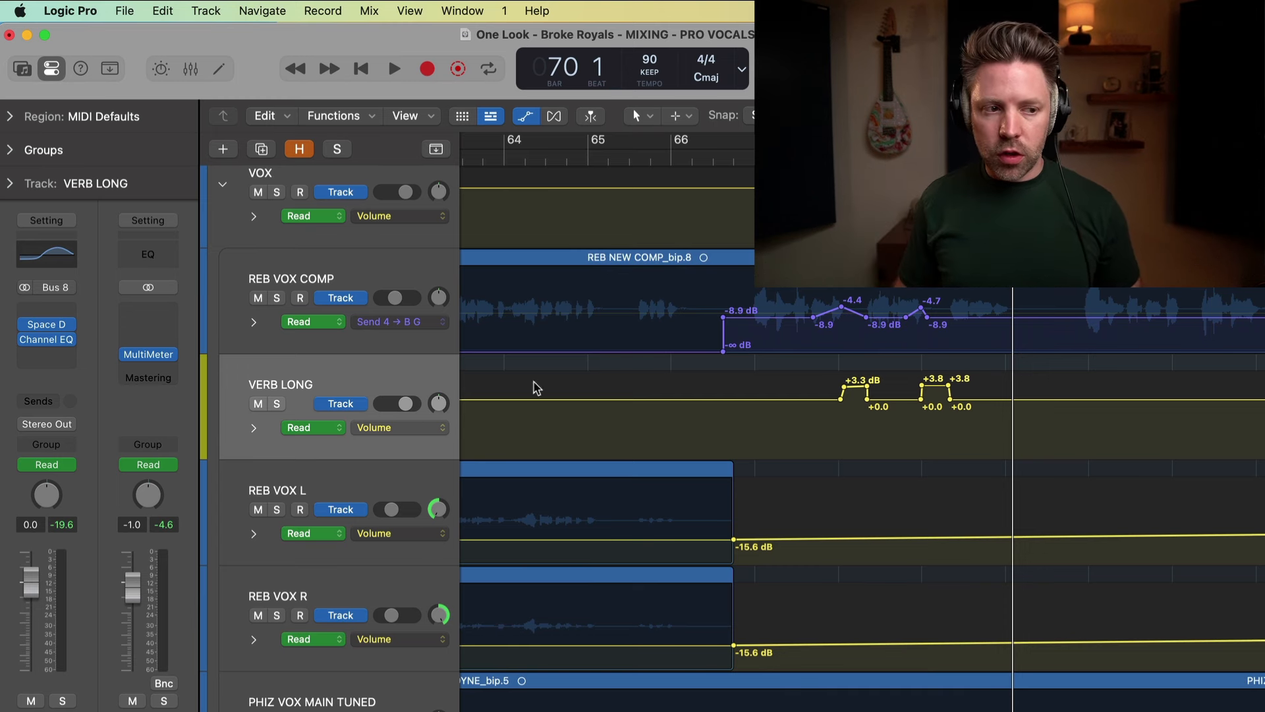
Display REB VOX COMP's Bus 9 send automation and check the Autoselect Automation Parameter in Read Mode option
{"action": "left_click", "coordinate": [336, 263]}
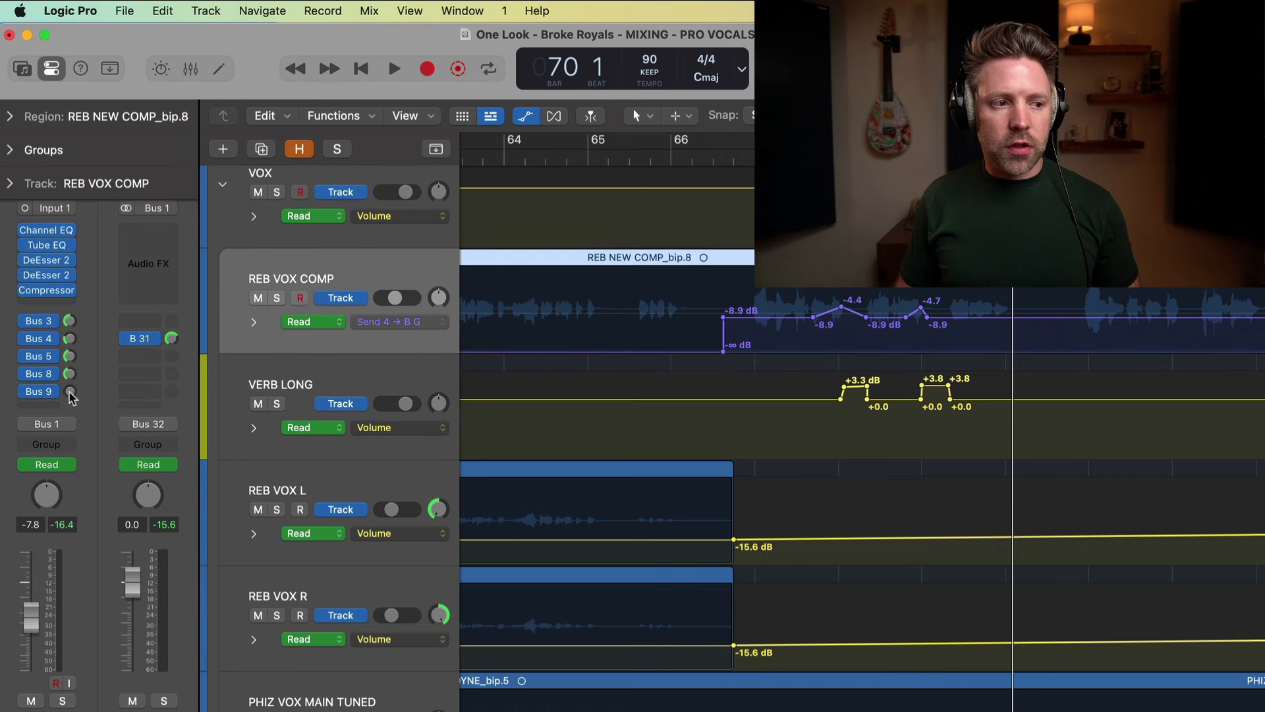
{"action": "left_click", "coordinate": [70, 393]}
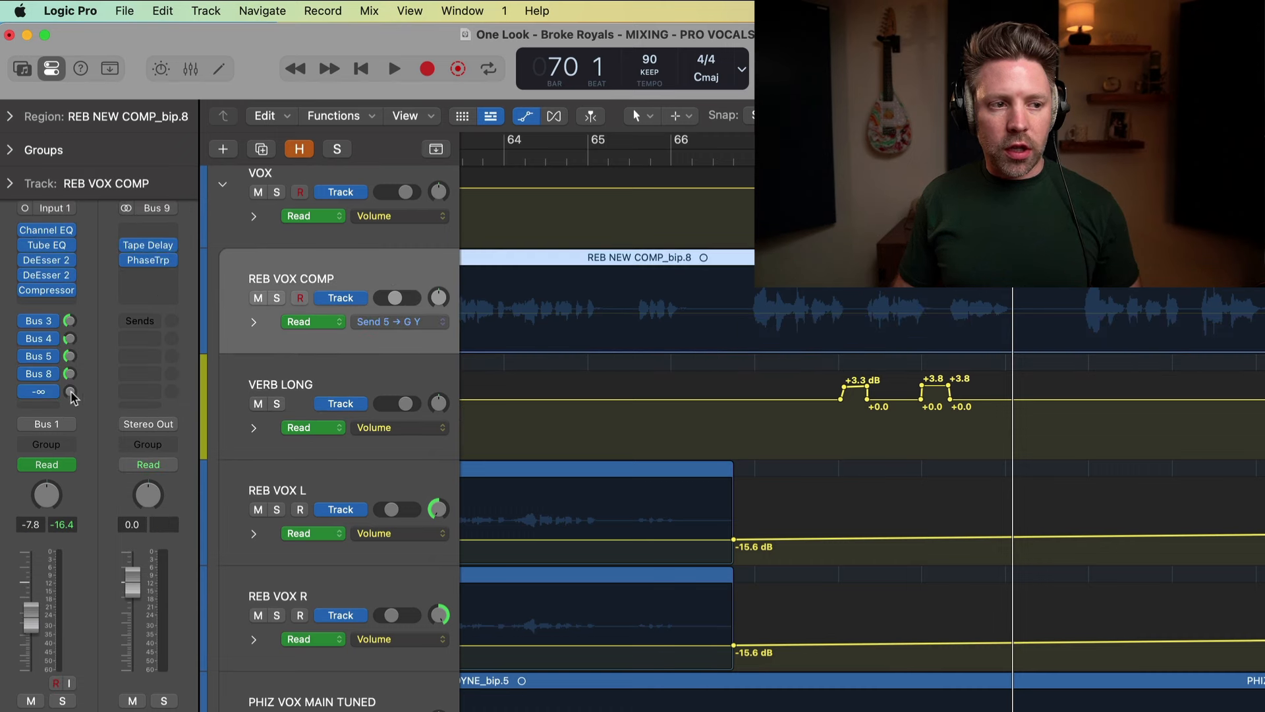
{"action": "left_click", "coordinate": [369, 11]}
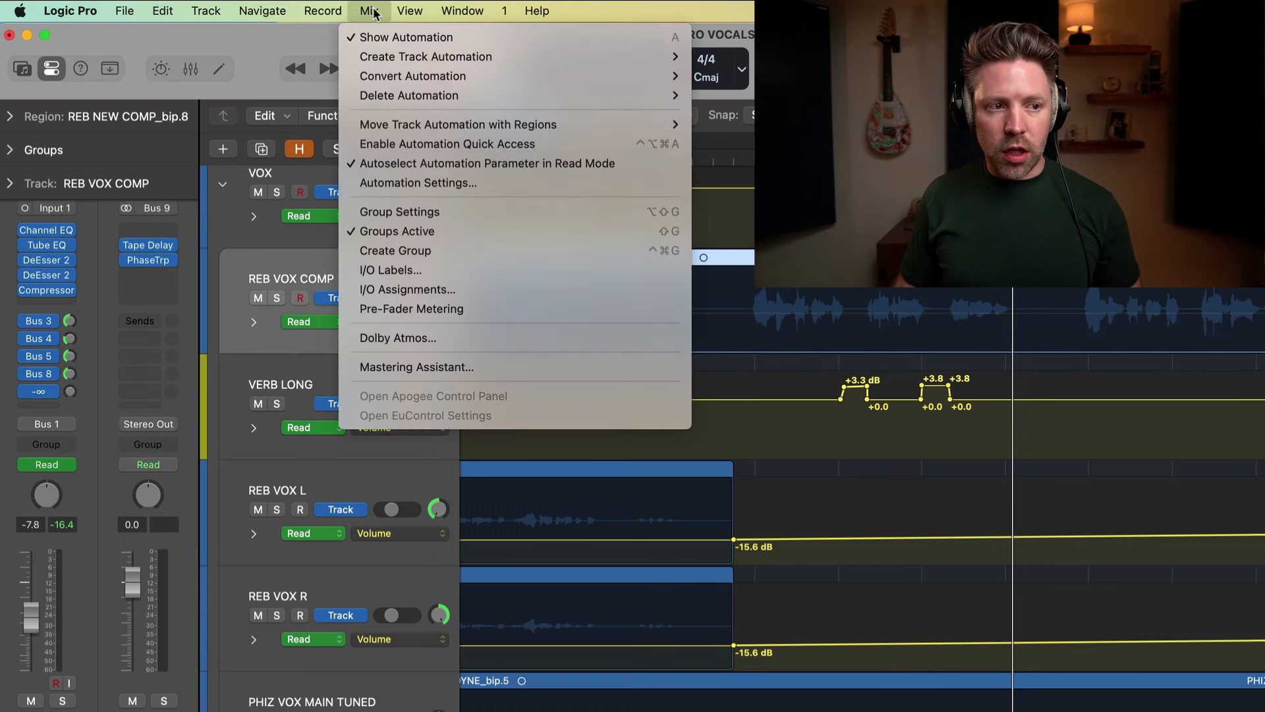
{"action": "left_click", "coordinate": [483, 170]}
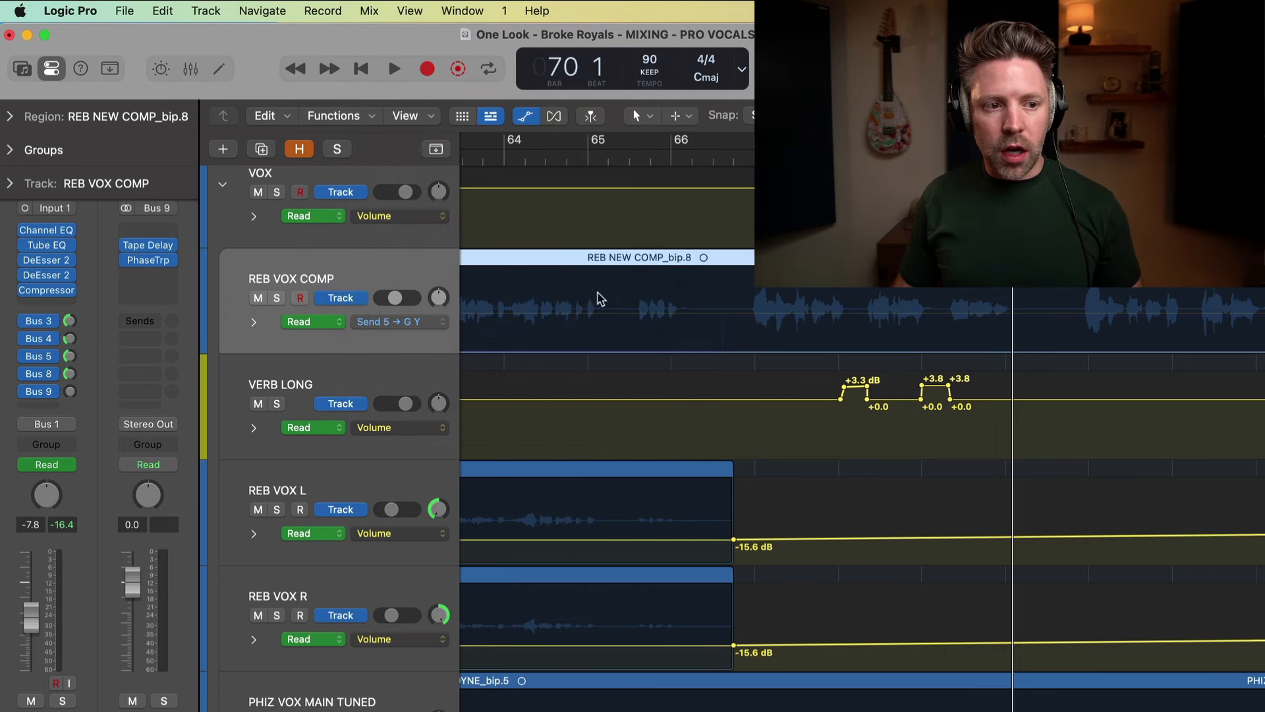
Raise REB VOX COMP's Bus 9 send automation from late bar 66 to late bar 74 to -5.9 dB while auditioning it
{"action": "scroll", "coordinate": [738, 325], "scroll_direction": "right", "scroll_amount": 3}
{"action": "scroll", "coordinate": [661, 345], "scroll_direction": "right", "scroll_amount": 2}
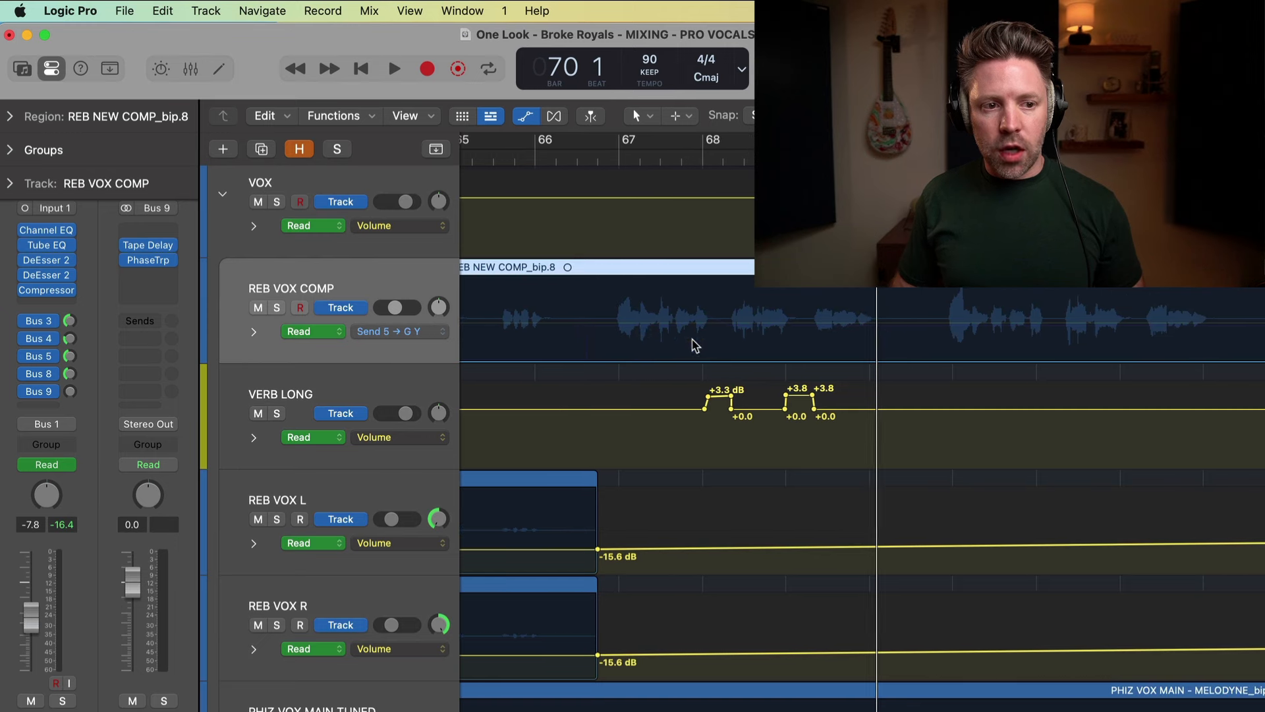
{"action": "scroll", "coordinate": [913, 334], "scroll_direction": "right", "scroll_amount": 2}
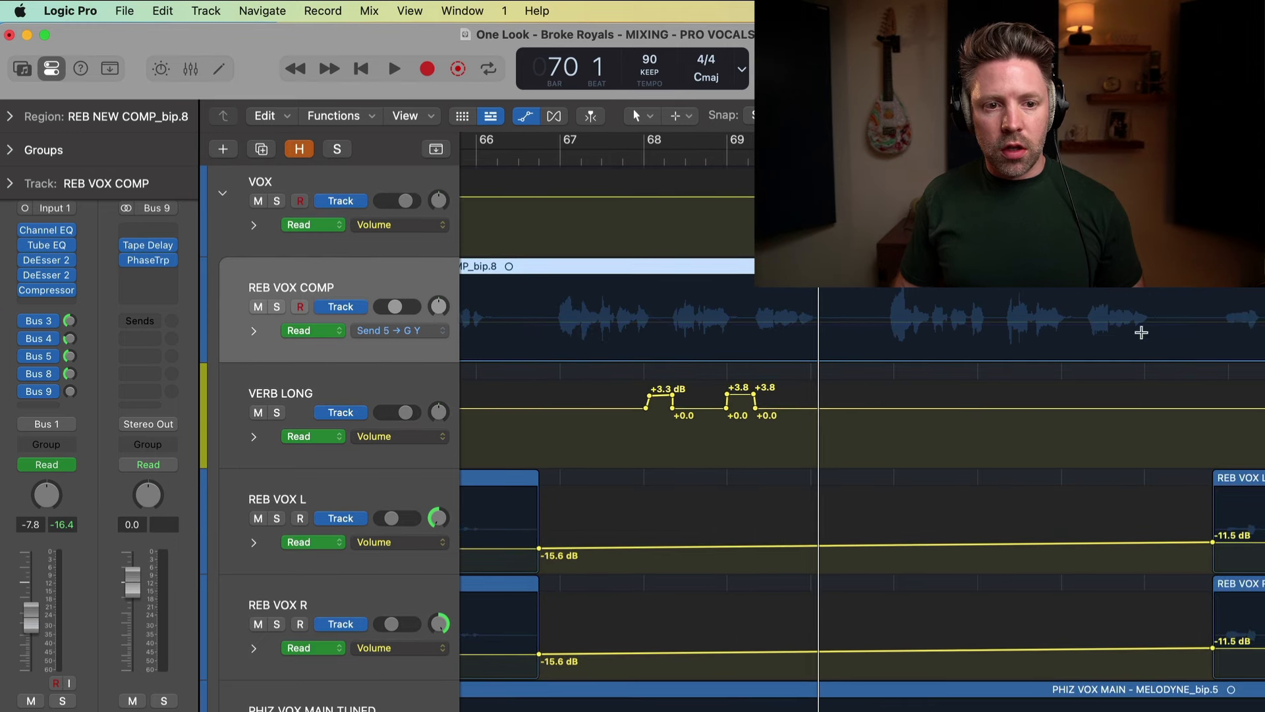
{"action": "left_click_drag", "start_coordinate": [1203, 317], "coordinate": [533, 359]}
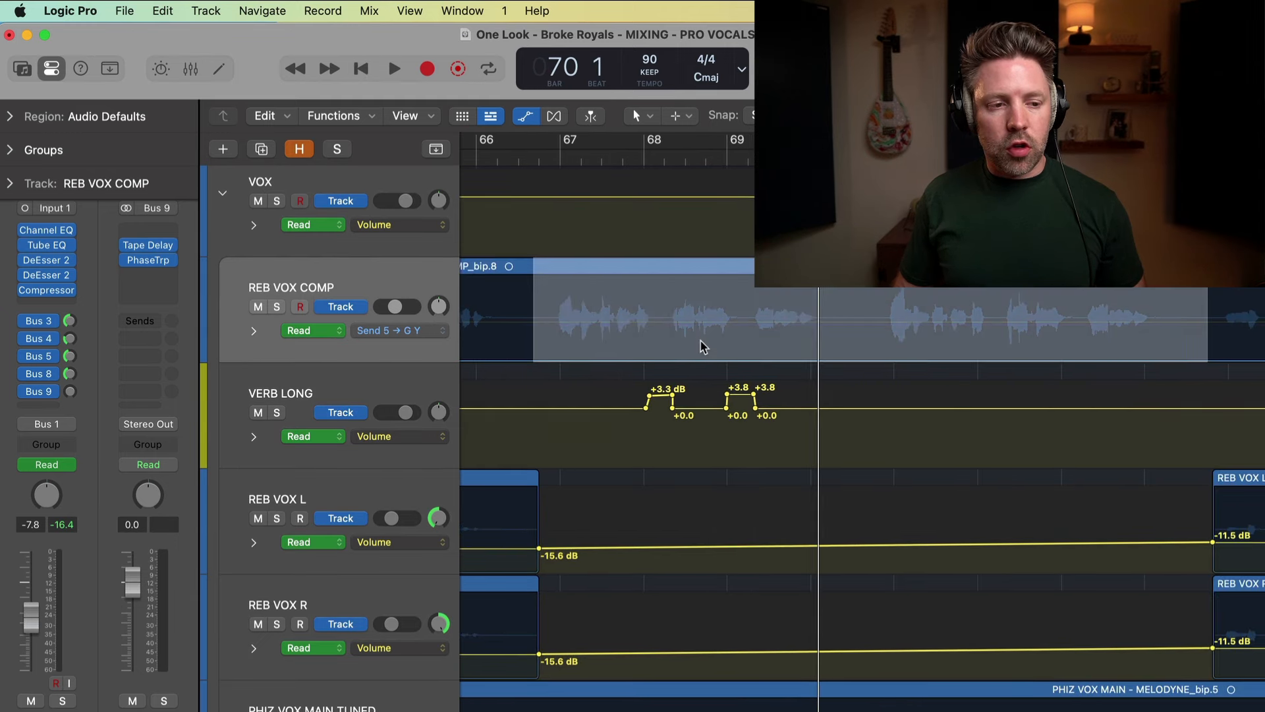
{"action": "key", "text": "s"}
{"action": "left_click", "coordinate": [539, 158]}
{"action": "key", "text": "s"}
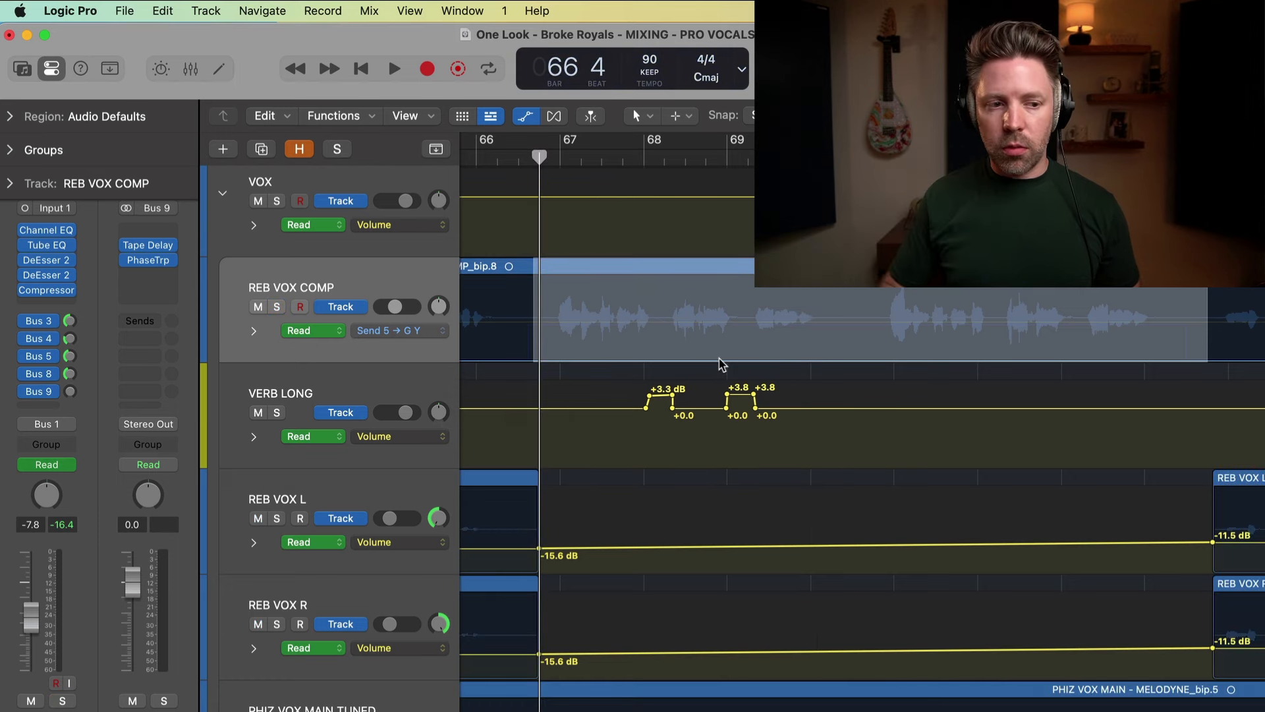
{"action": "key", "text": "space"}
{"action": "left_click_drag", "start_coordinate": [800, 342], "coordinate": [815, 298]}
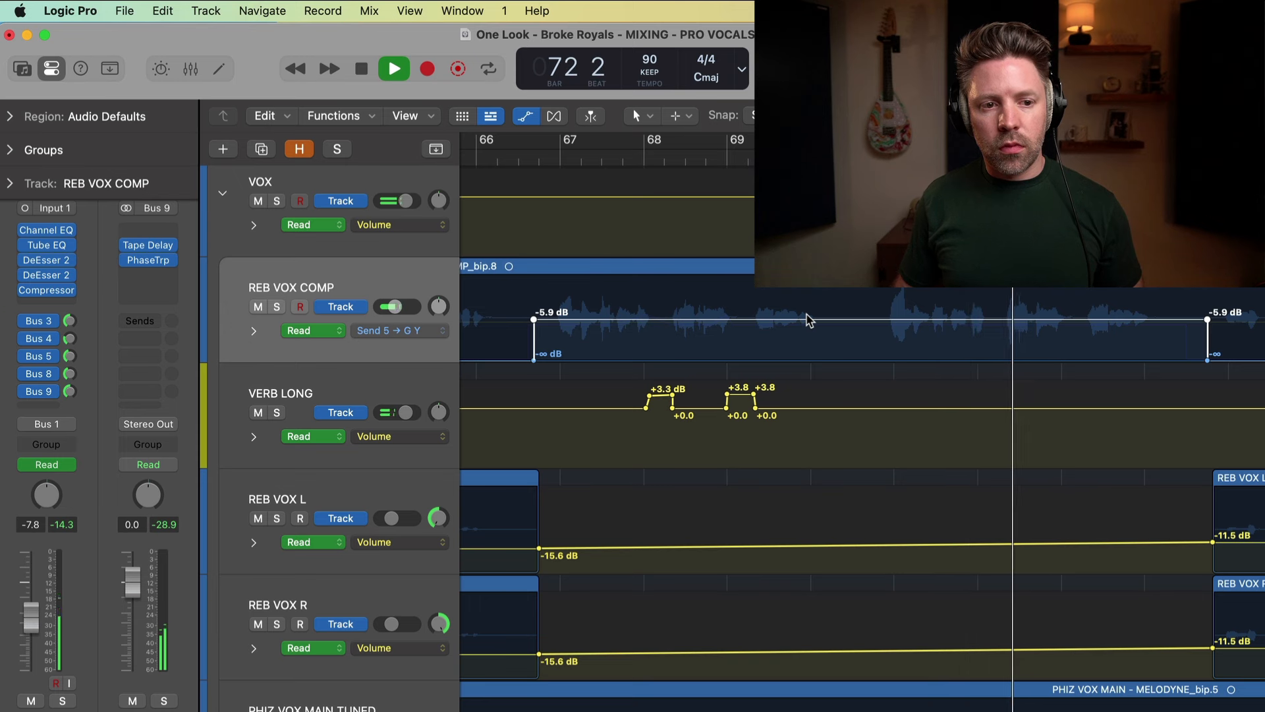
Solo REB VOX COMP and raise its Bus 9 send automation from late bar 66 to late bar 74 to -4.9 dB
{"action": "key", "text": "ctrl+s"}
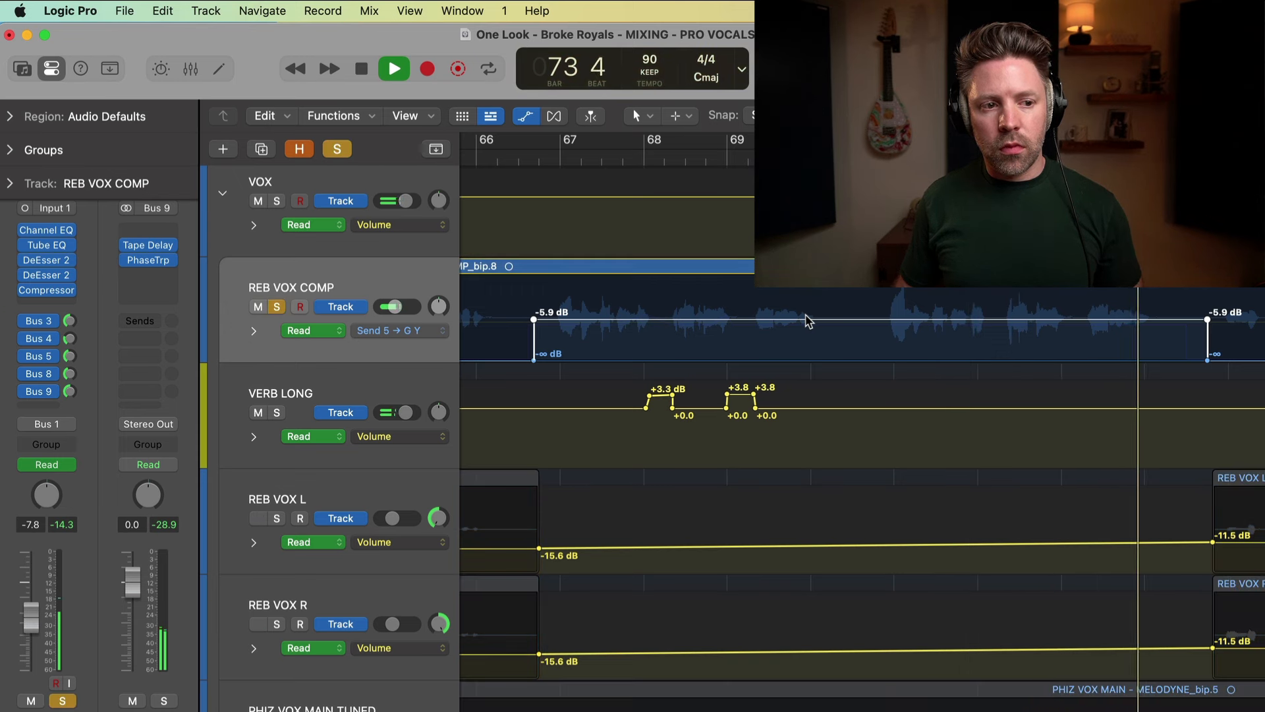
{"action": "left_click", "coordinate": [808, 320]}
{"action": "left_click_drag", "start_coordinate": [808, 321], "coordinate": [810, 319]}
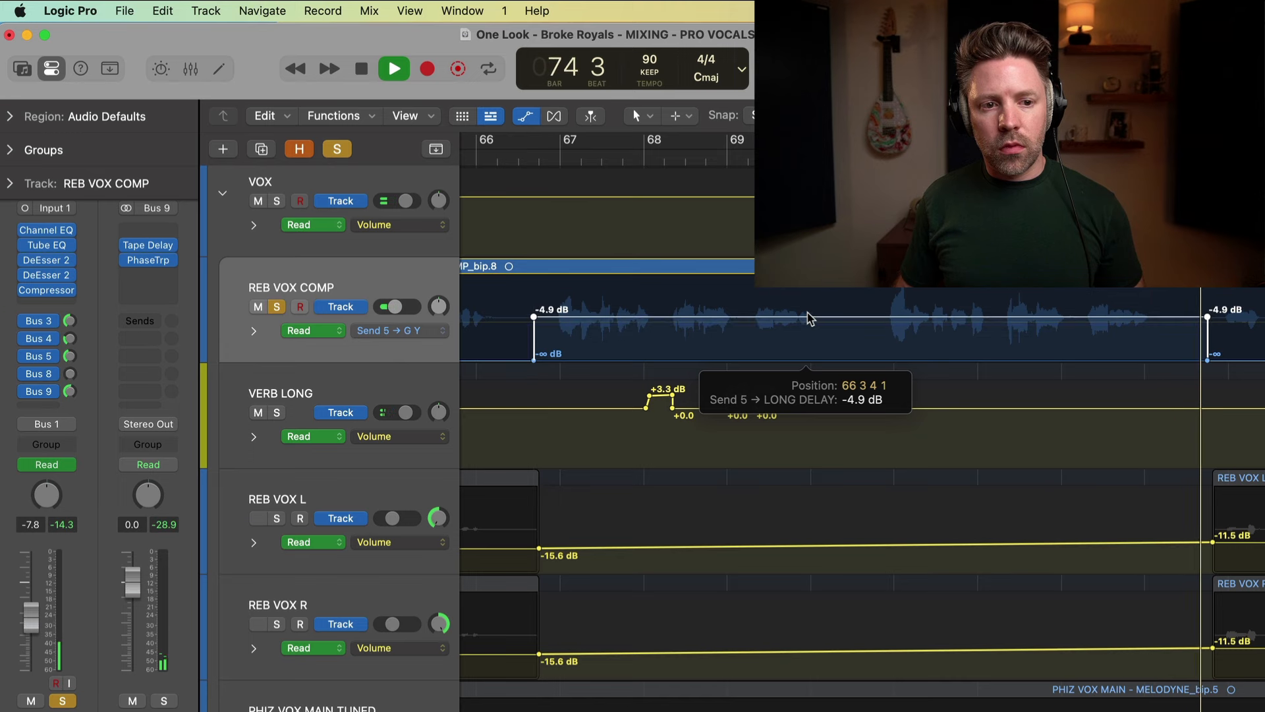
{"action": "key", "text": "space"}
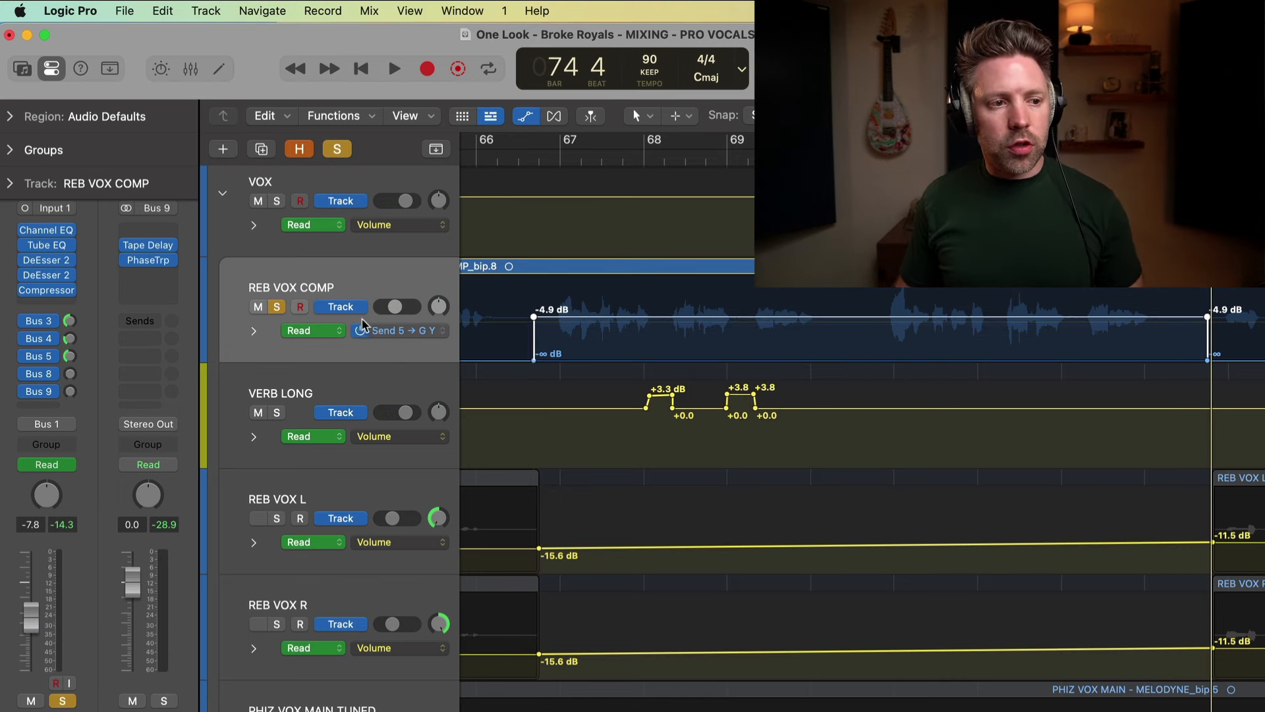
Create an arrangement track for the LONG DELAY aux channel from the mixer and return to the tracks
{"action": "key", "text": "super+2"}
{"action": "scroll", "coordinate": [836, 427], "scroll_direction": "right", "scroll_amount": 15}
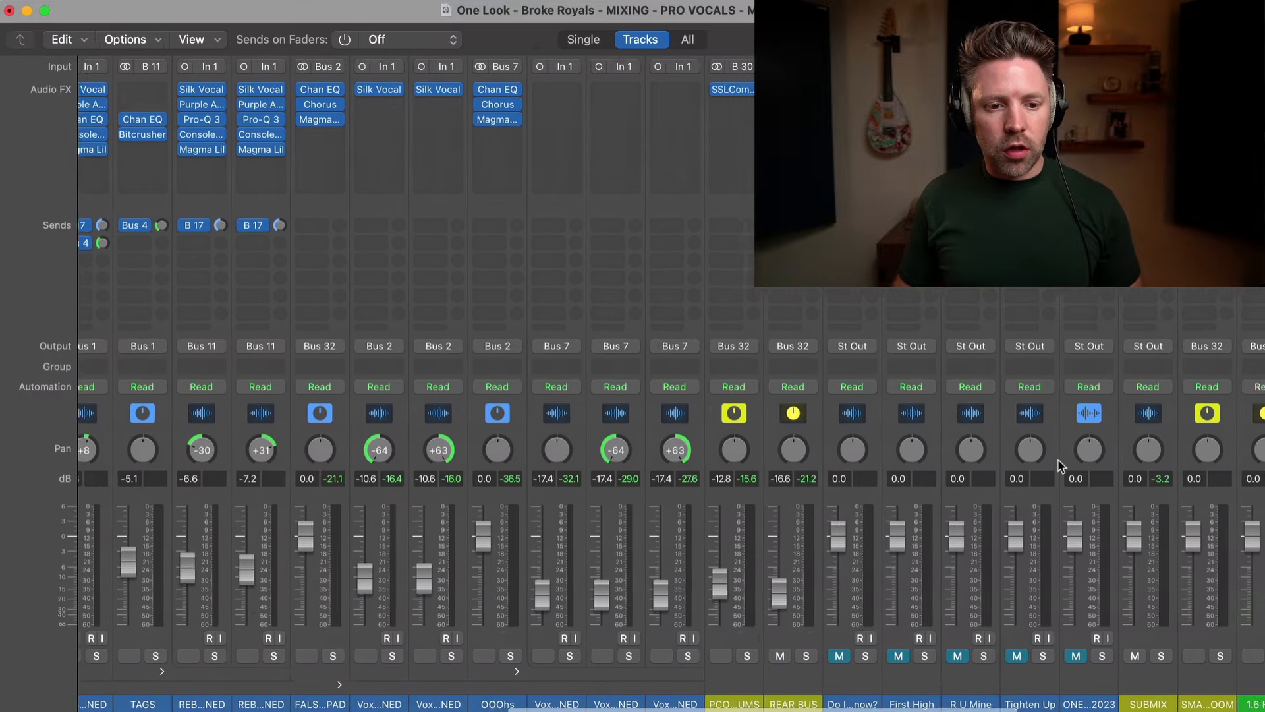
{"action": "left_click", "coordinate": [1107, 638]}
{"action": "right_click", "coordinate": [1103, 637]}
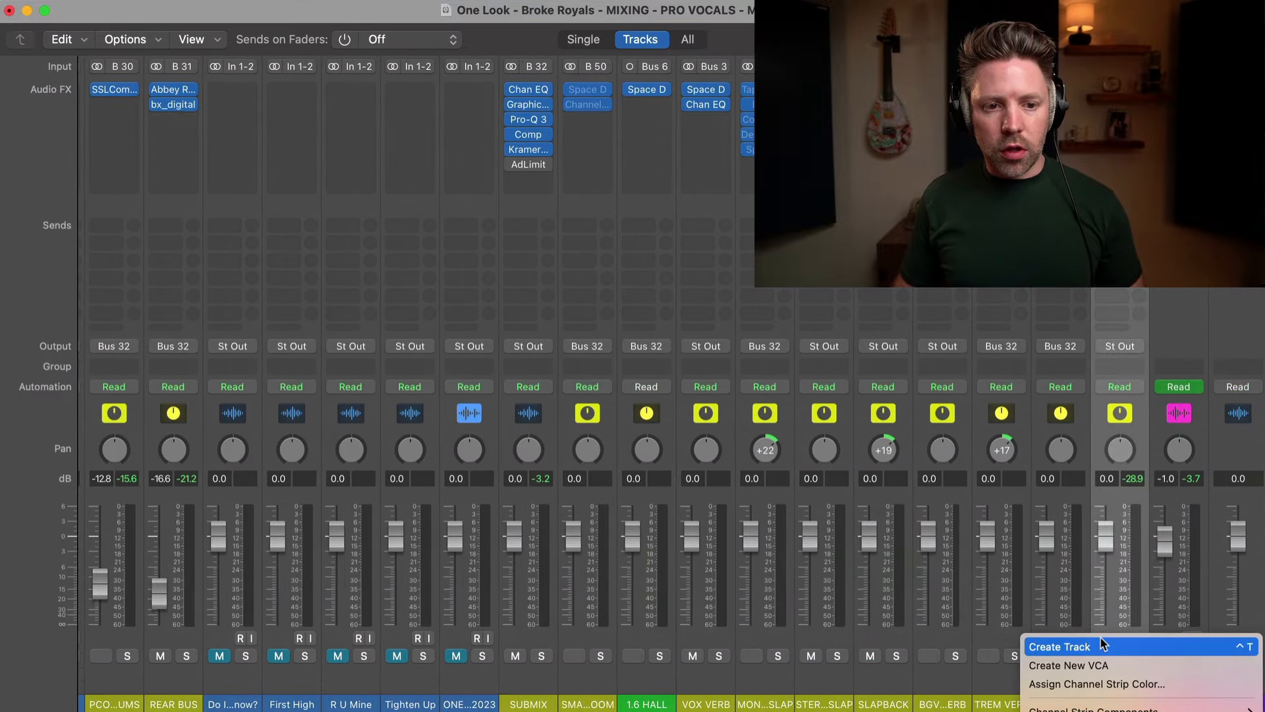
{"action": "left_click", "coordinate": [1123, 644]}
{"action": "key", "text": "super+2"}
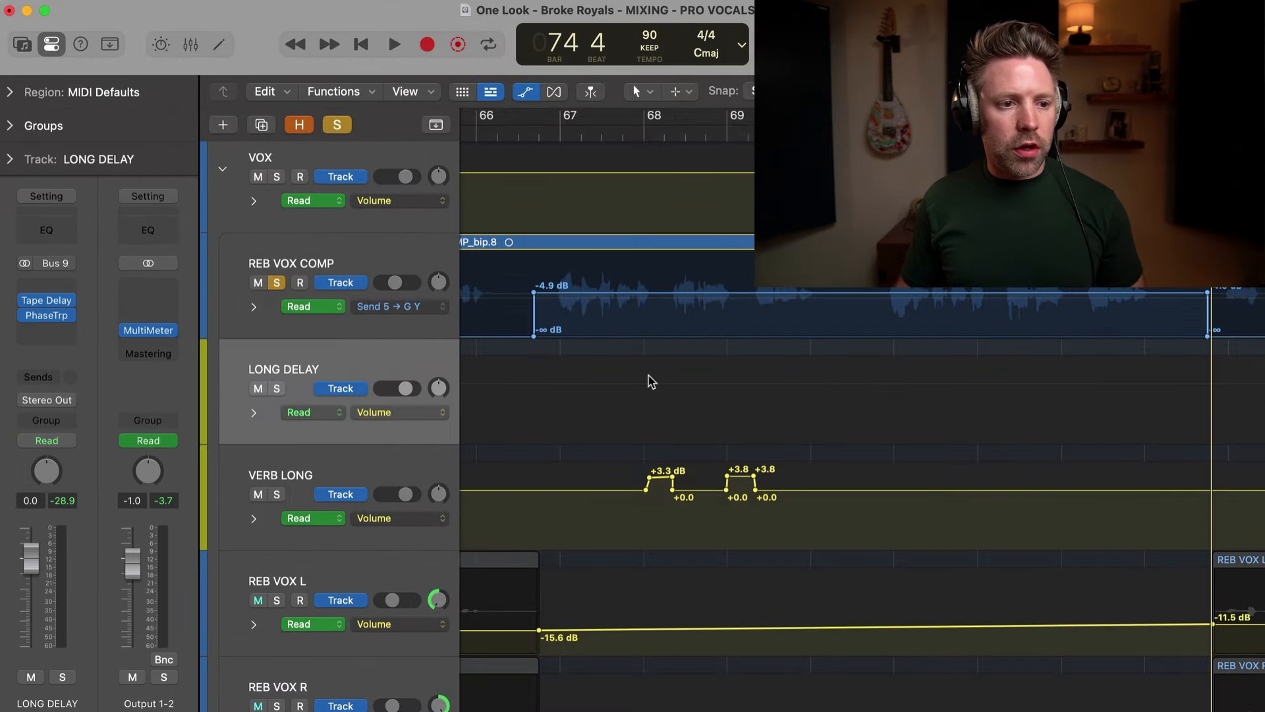
Add a +4.0 dB volume automation plateau on LONG DELAY just after bar 68 and audition it
{"action": "left_click", "coordinate": [634, 135]}
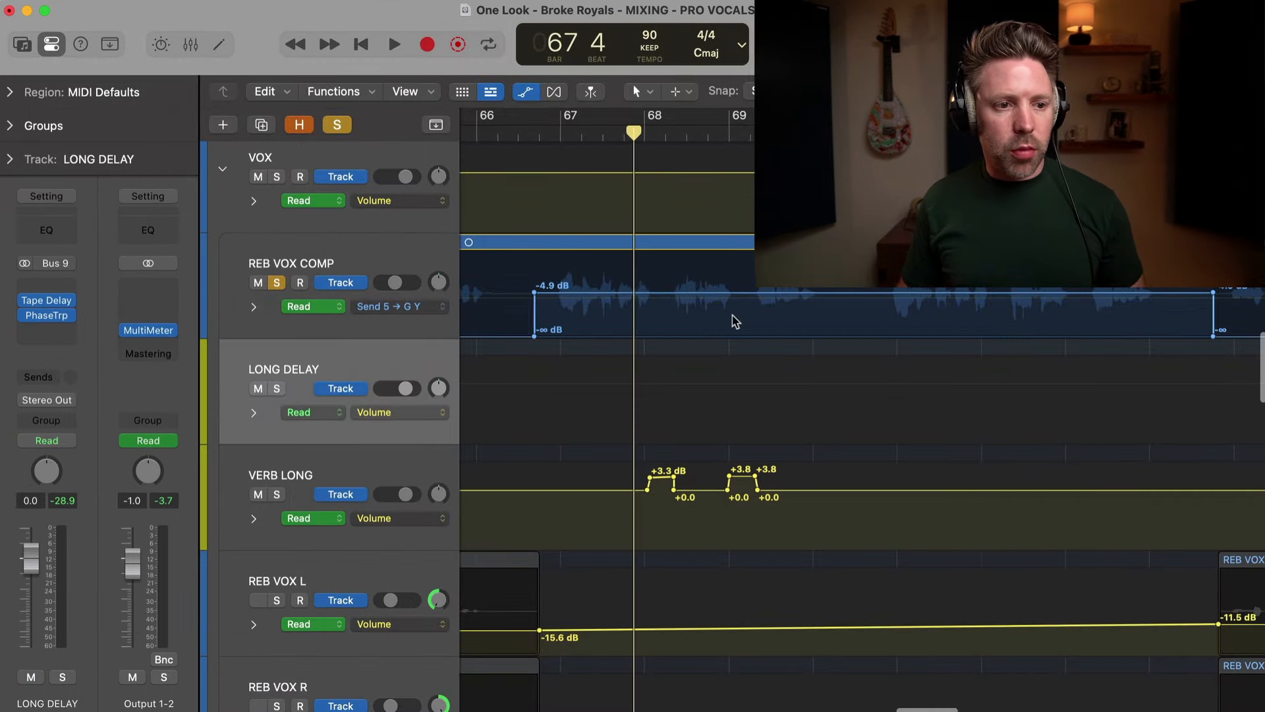
{"action": "key", "text": "super+Right"}
{"action": "key", "text": "super+Right"}
{"action": "key", "text": "super+Right"}
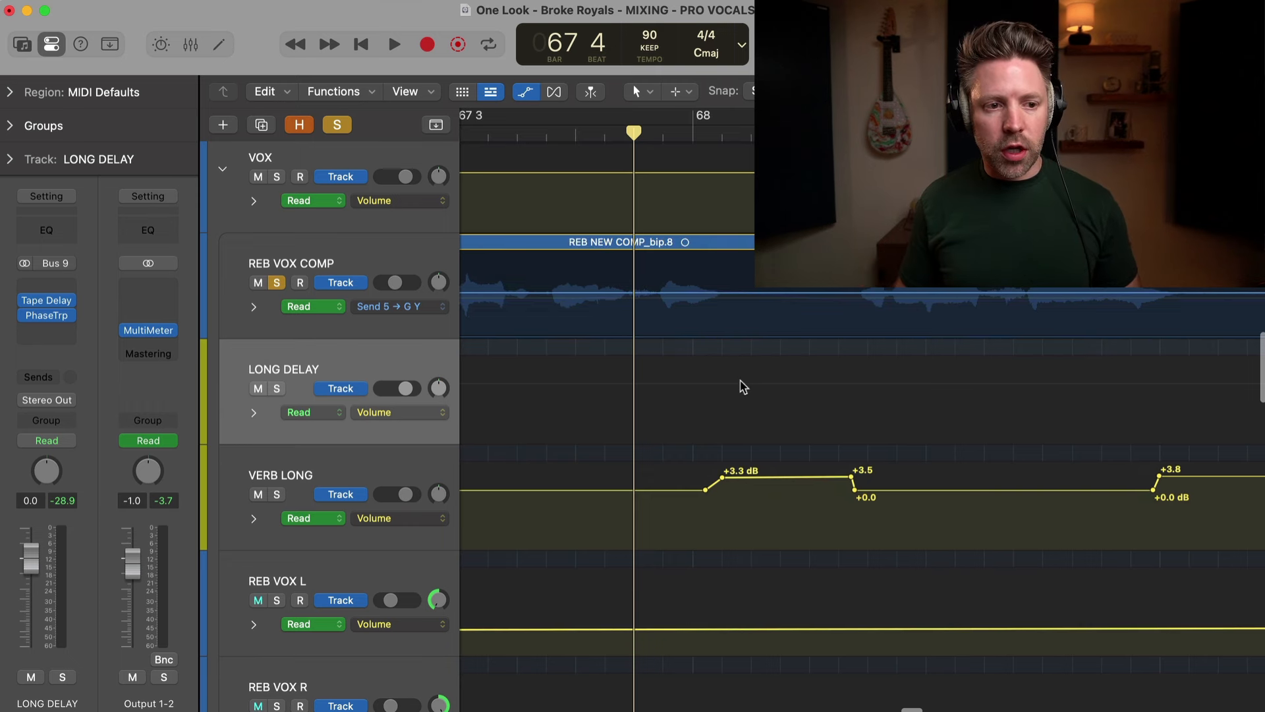
{"action": "left_click_drag", "start_coordinate": [734, 388], "coordinate": [793, 373]}
{"action": "left_click", "coordinate": [793, 385]}
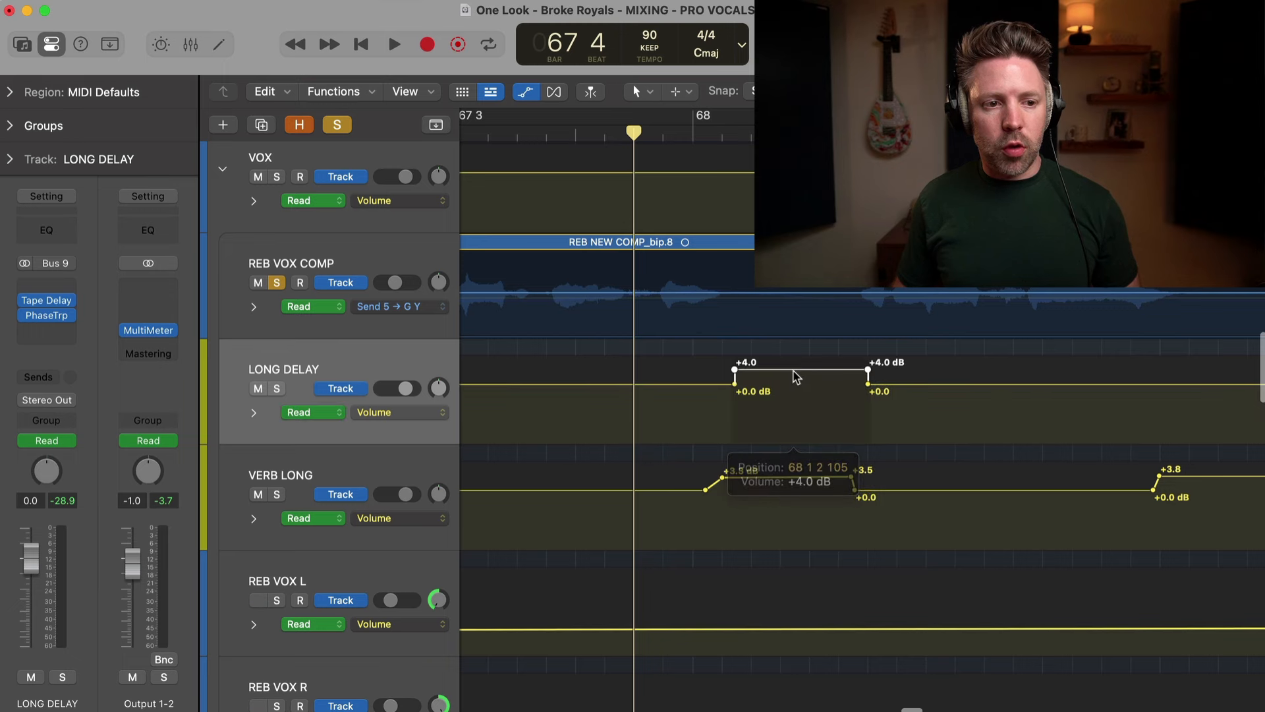
{"action": "key", "text": "space"}
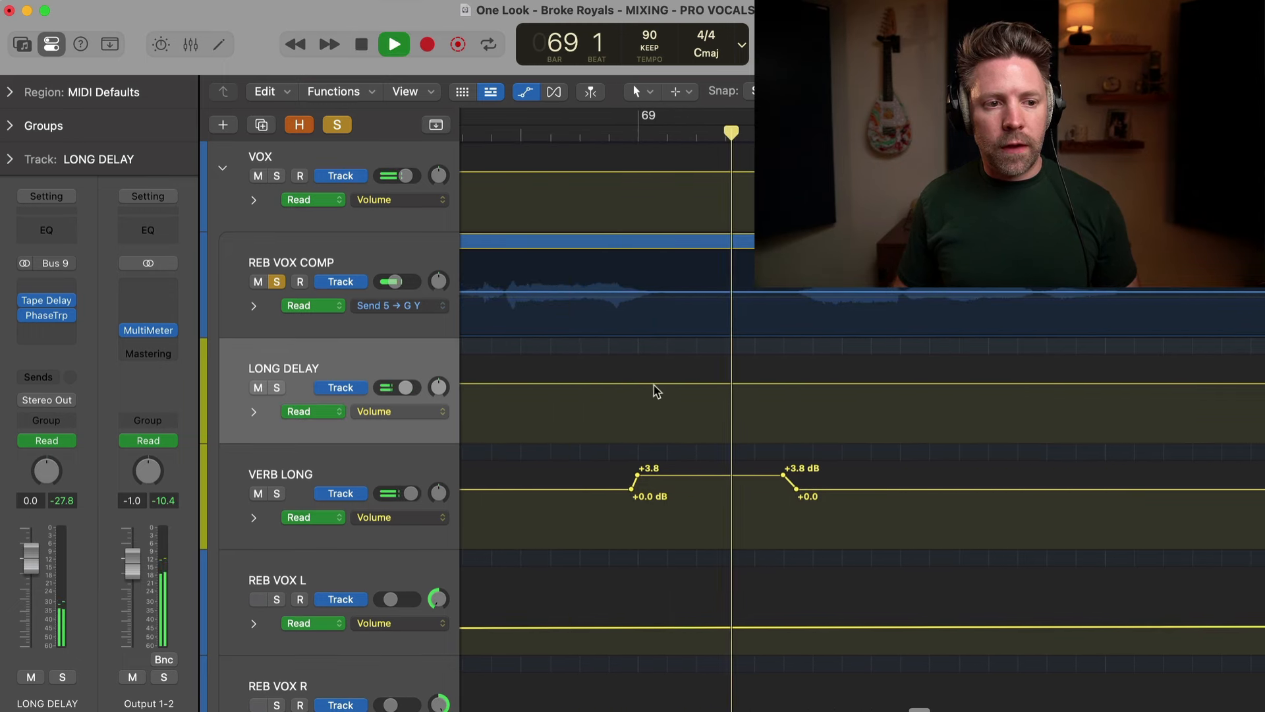
Add a volume automation plateau on LONG DELAY at the start of bar 69, raise it to +3.3 dB and audition it through bar 70
{"action": "key", "text": "space"}
{"action": "left_click_drag", "start_coordinate": [646, 387], "coordinate": [754, 382]}
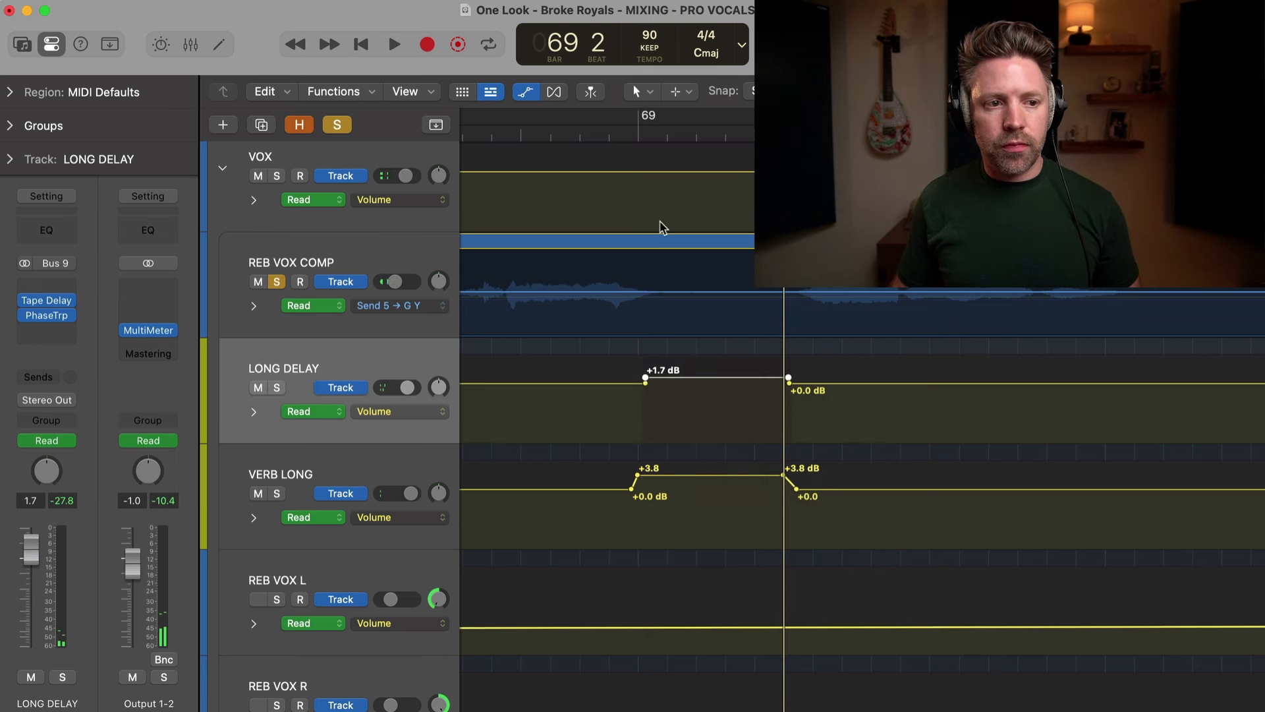
{"action": "left_click", "coordinate": [558, 139]}
{"action": "key", "text": "space"}
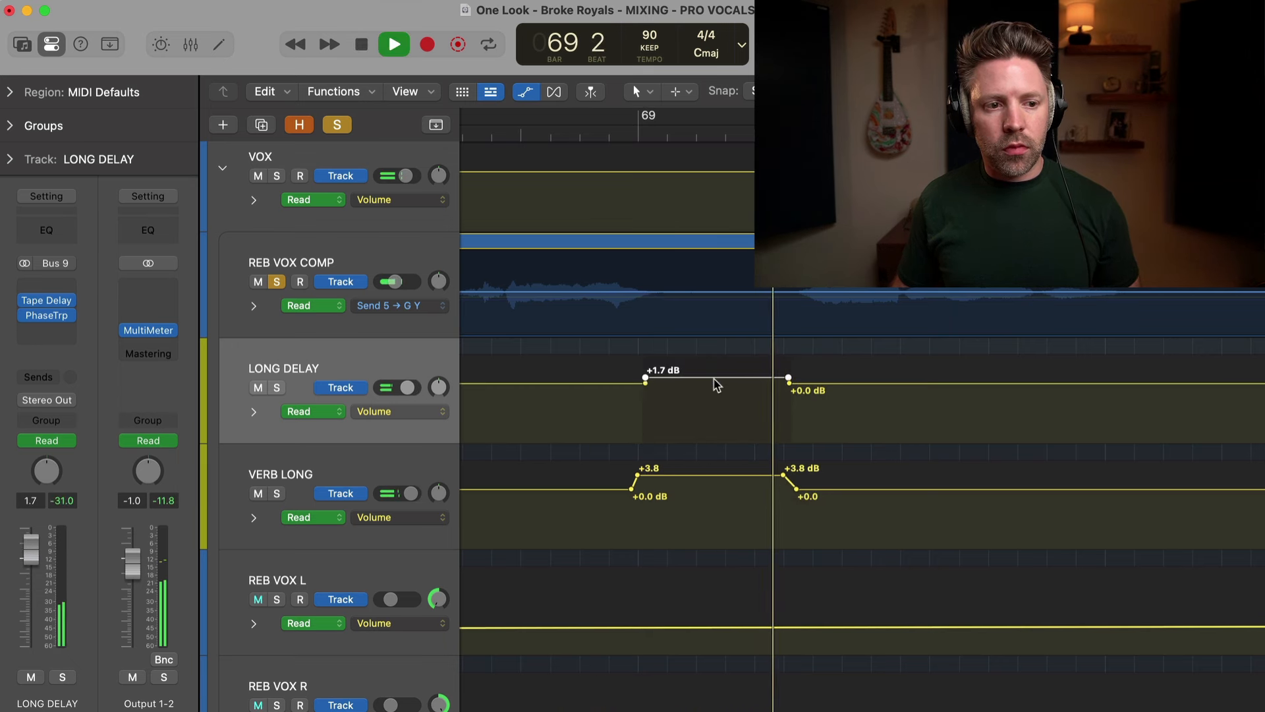
{"action": "left_click_drag", "start_coordinate": [717, 386], "coordinate": [715, 376]}
{"action": "key", "text": "space"}
{"action": "key", "text": "space"}
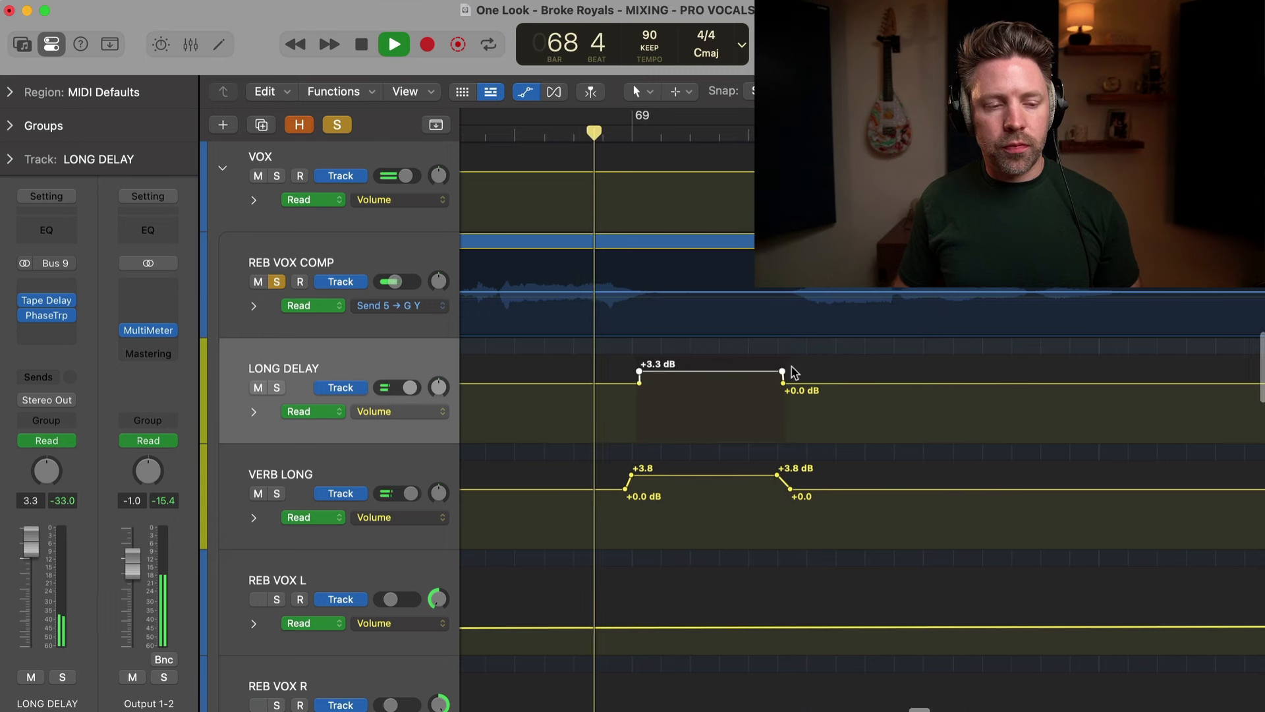
{"action": "scroll", "coordinate": [795, 373], "scroll_direction": "right", "scroll_amount": 10}
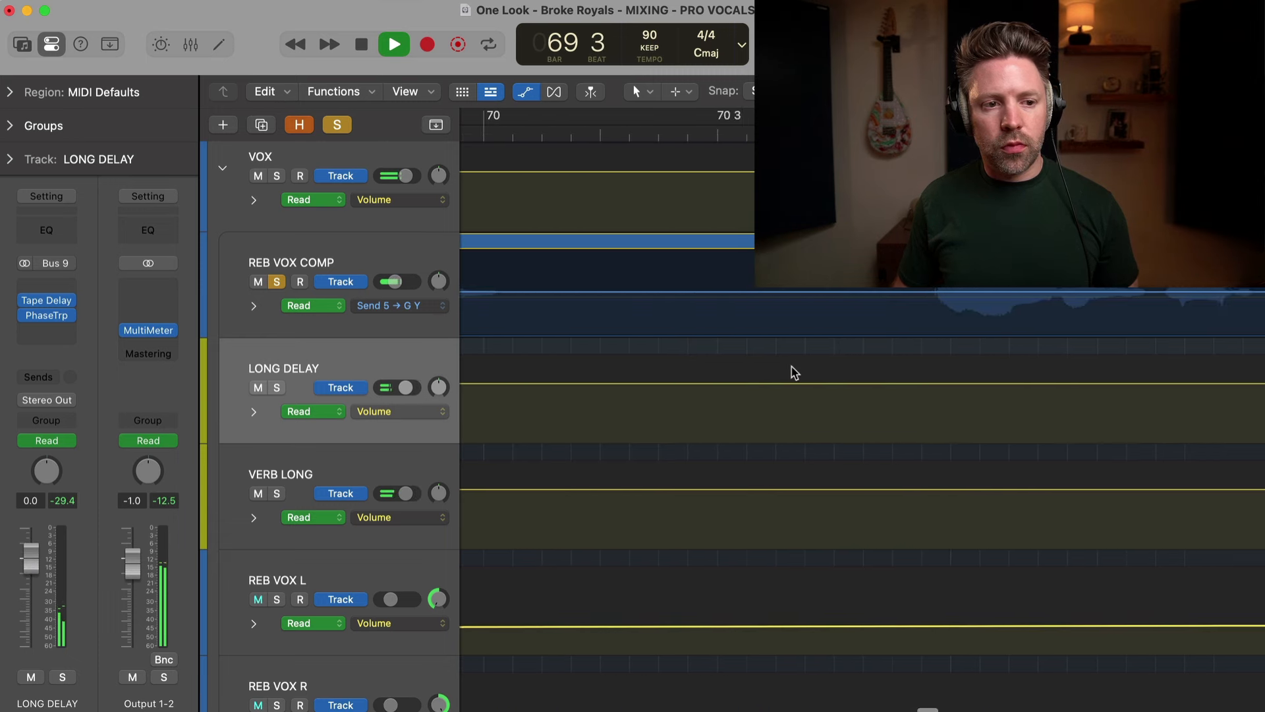
{"action": "scroll", "coordinate": [795, 373], "scroll_direction": "left", "scroll_amount": 5}
{"action": "scroll", "coordinate": [784, 372], "scroll_direction": "right", "scroll_amount": 3}
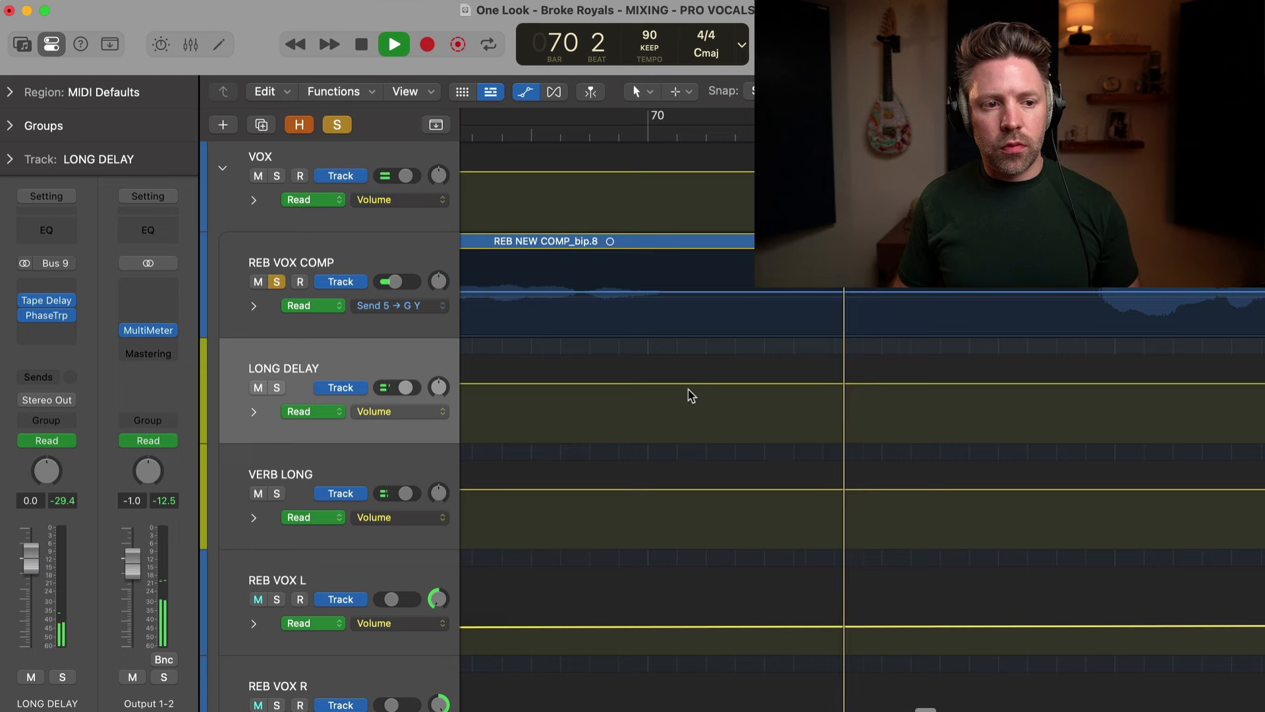
{"action": "scroll", "coordinate": [683, 403], "scroll_direction": "left", "scroll_amount": 7}
{"action": "key", "text": "space"}
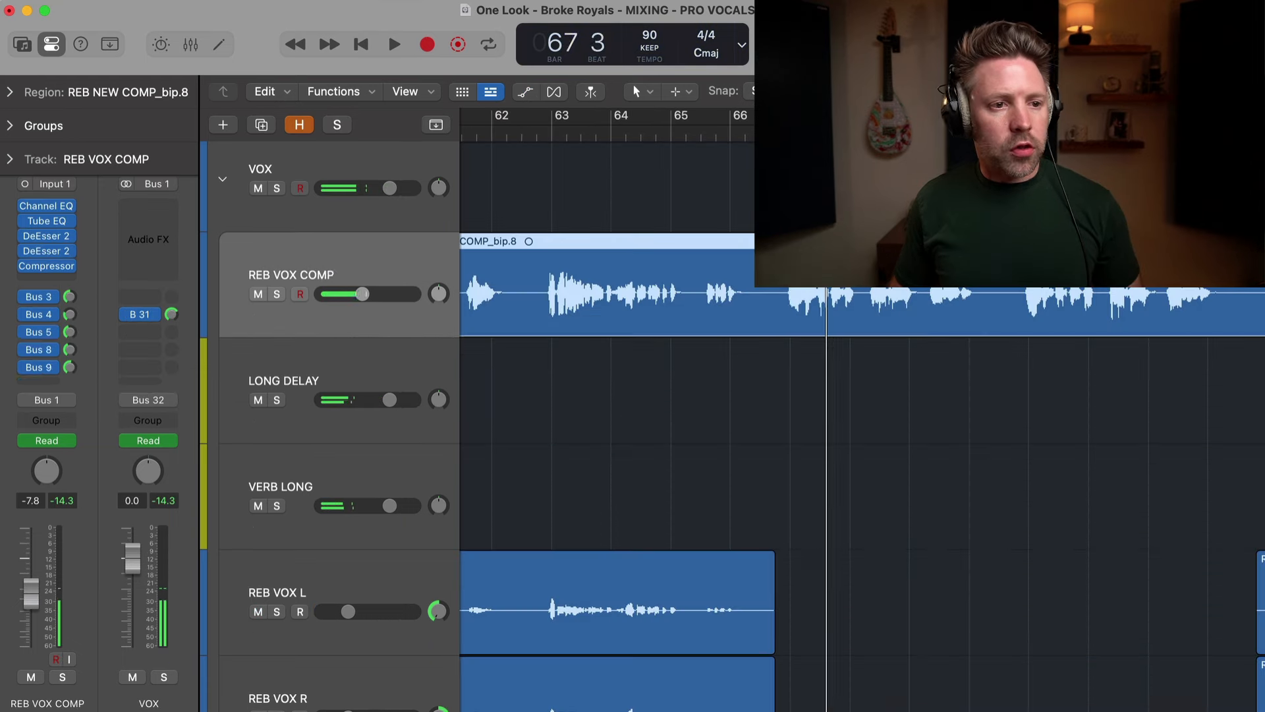
Compare the unsoloed phrase from late bar 66 with REB VOX COMP's Bus 8 and Bus 9 sends bypassed and re-enabled
{"action": "key", "text": "space"}
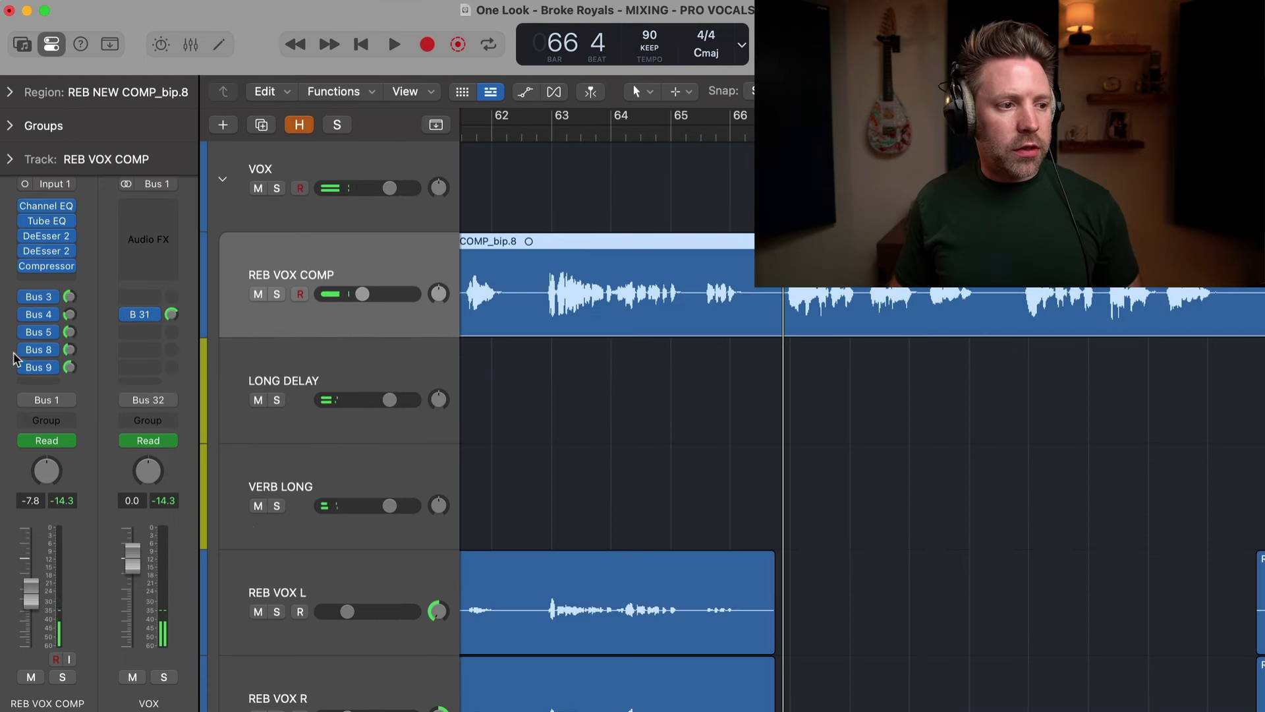
{"action": "key", "text": "space"}
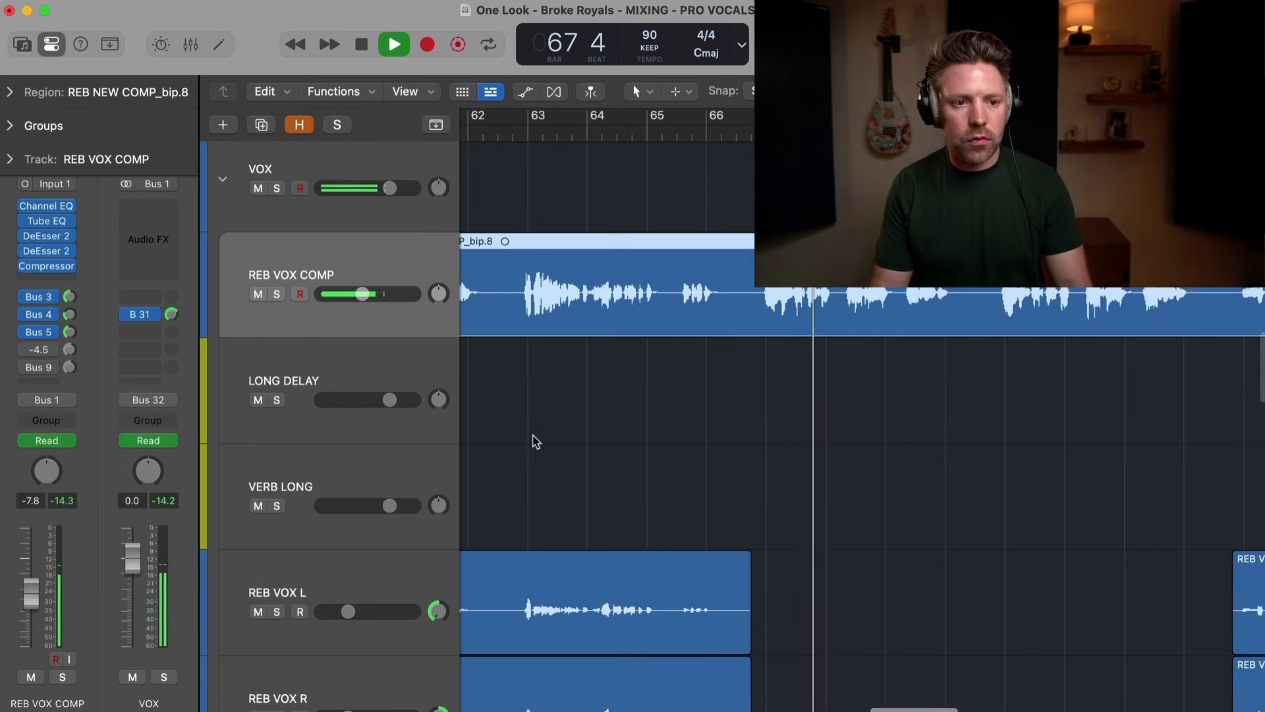
{"action": "scroll", "coordinate": [535, 441], "scroll_direction": "down", "scroll_amount": 1}
{"action": "scroll", "coordinate": [535, 441], "scroll_direction": "down", "scroll_amount": 1}
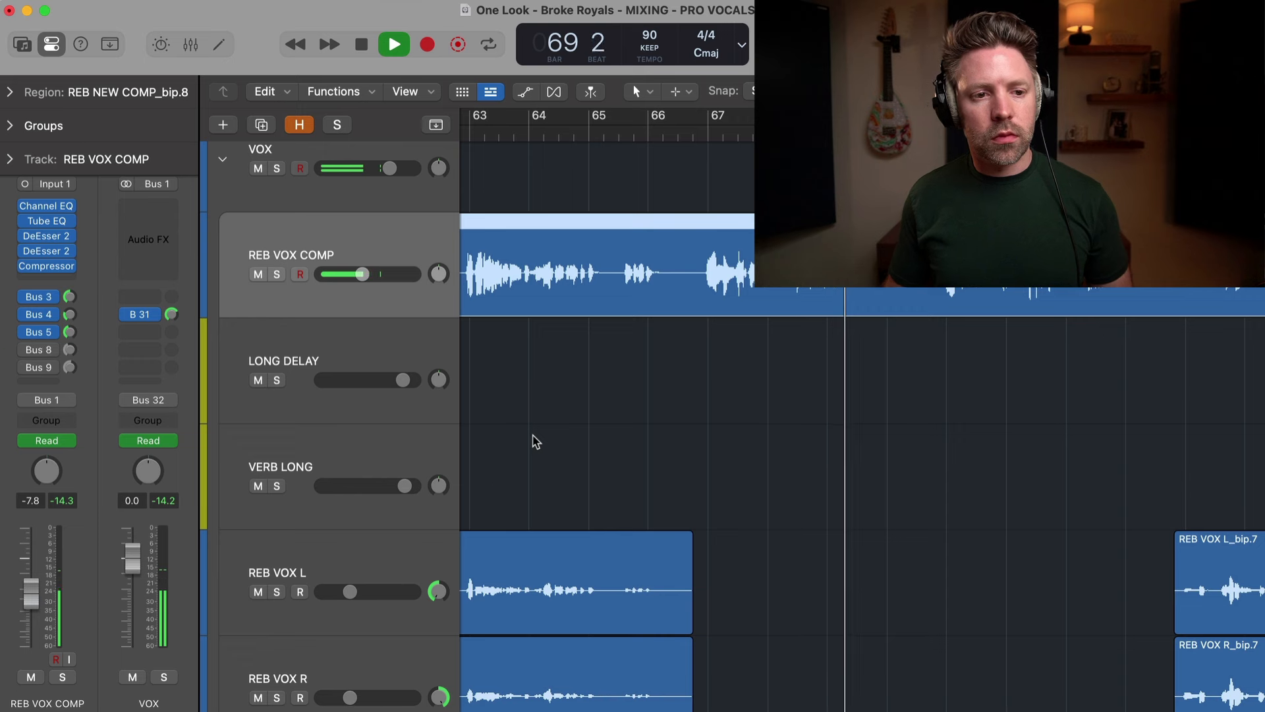
{"action": "scroll", "coordinate": [534, 441], "scroll_direction": "right", "scroll_amount": 1}
{"action": "scroll", "coordinate": [535, 441], "scroll_direction": "right", "scroll_amount": 1}
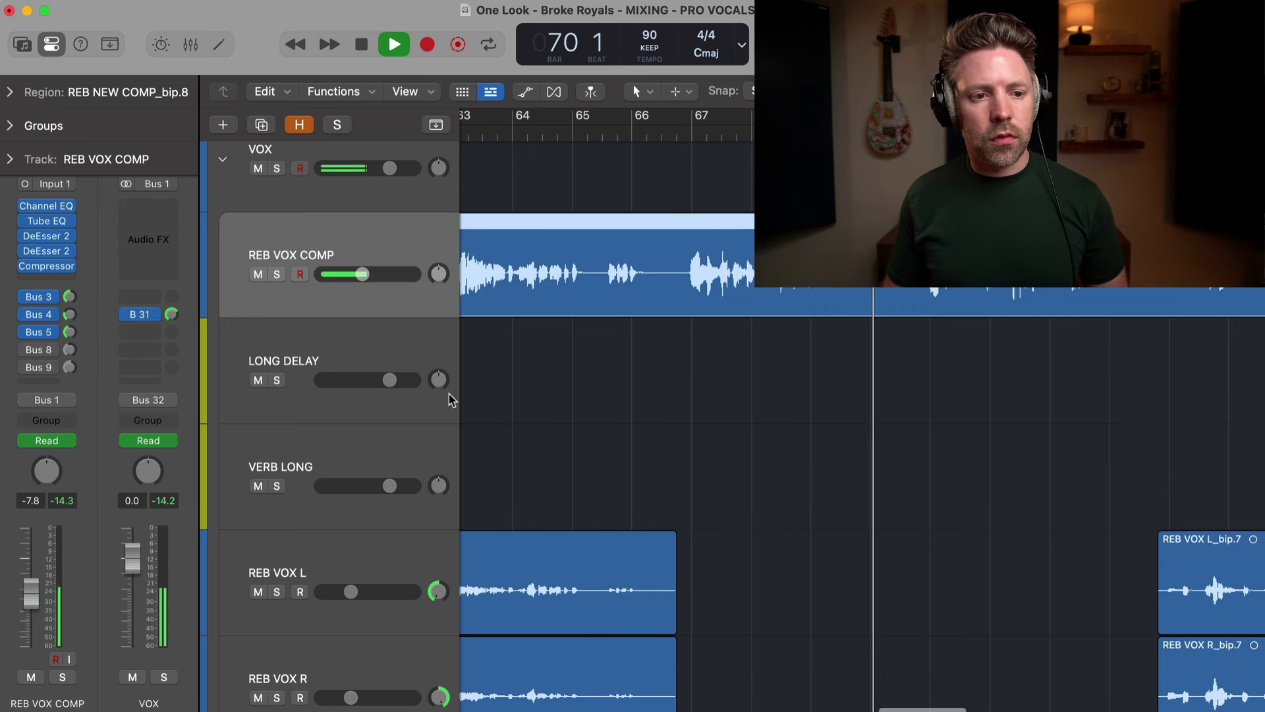
{"action": "key", "text": "space"}
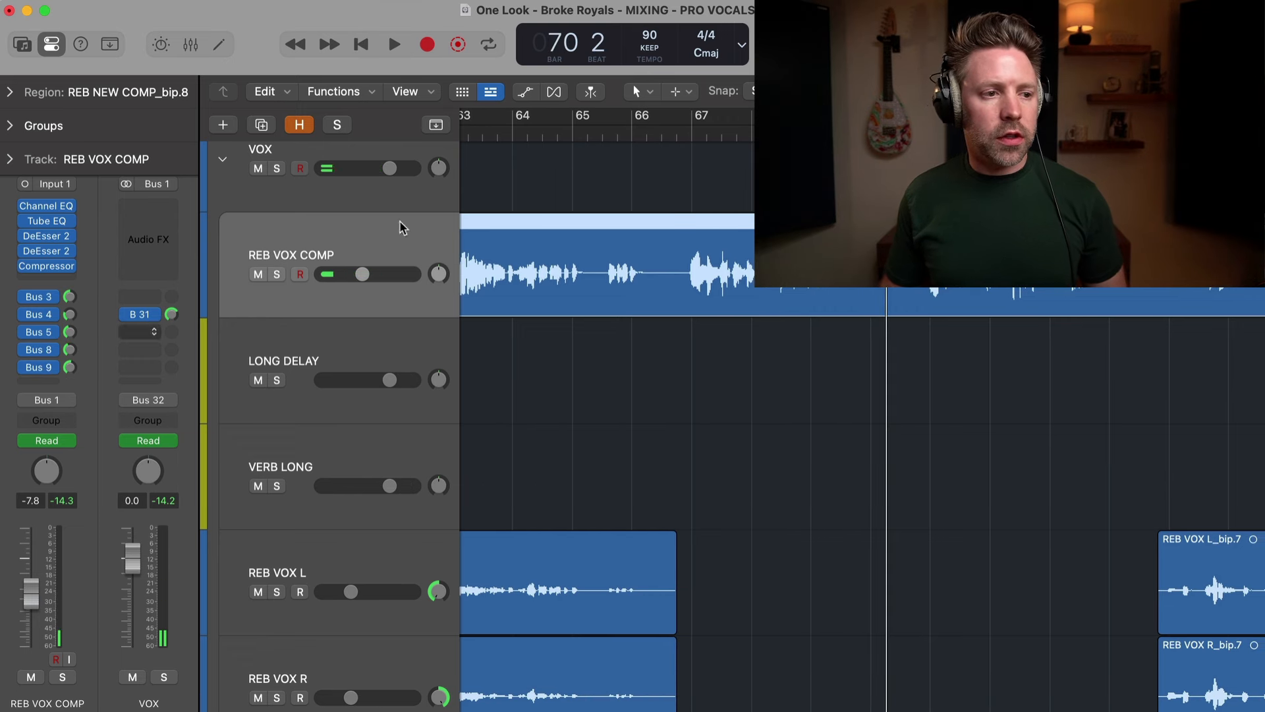
{"action": "left_click", "coordinate": [677, 132]}
{"action": "key", "text": "space"}
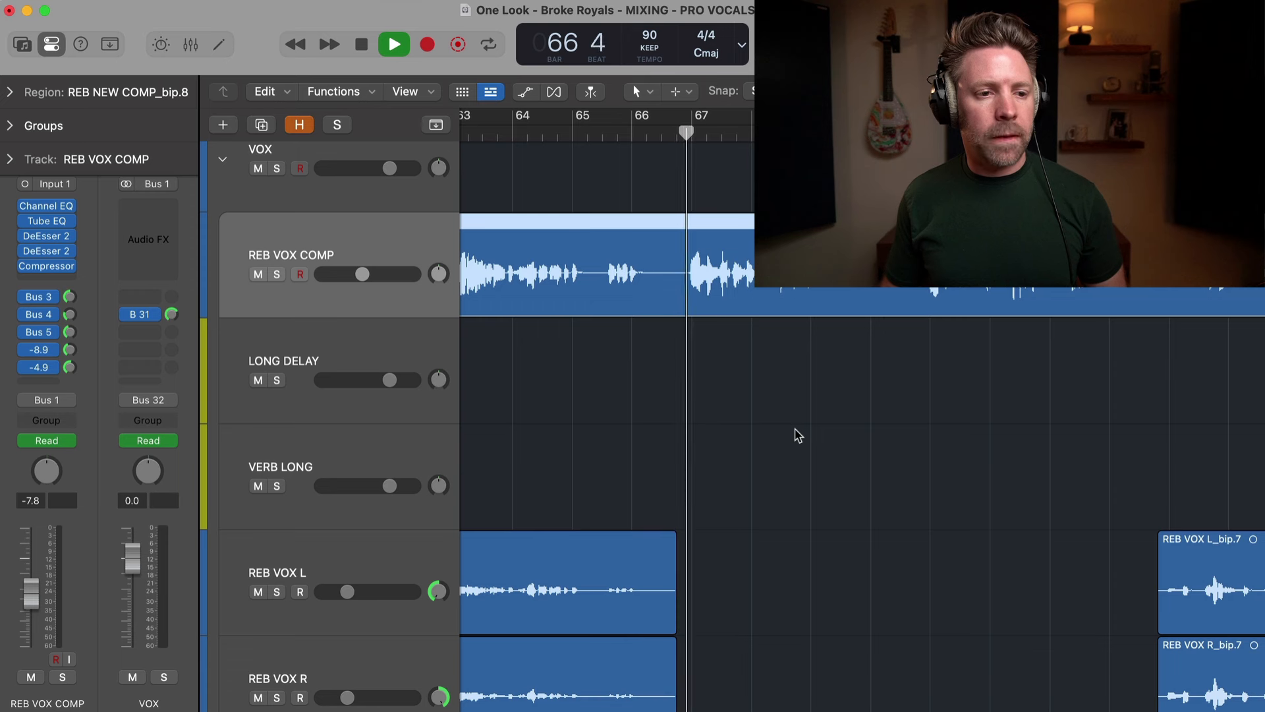